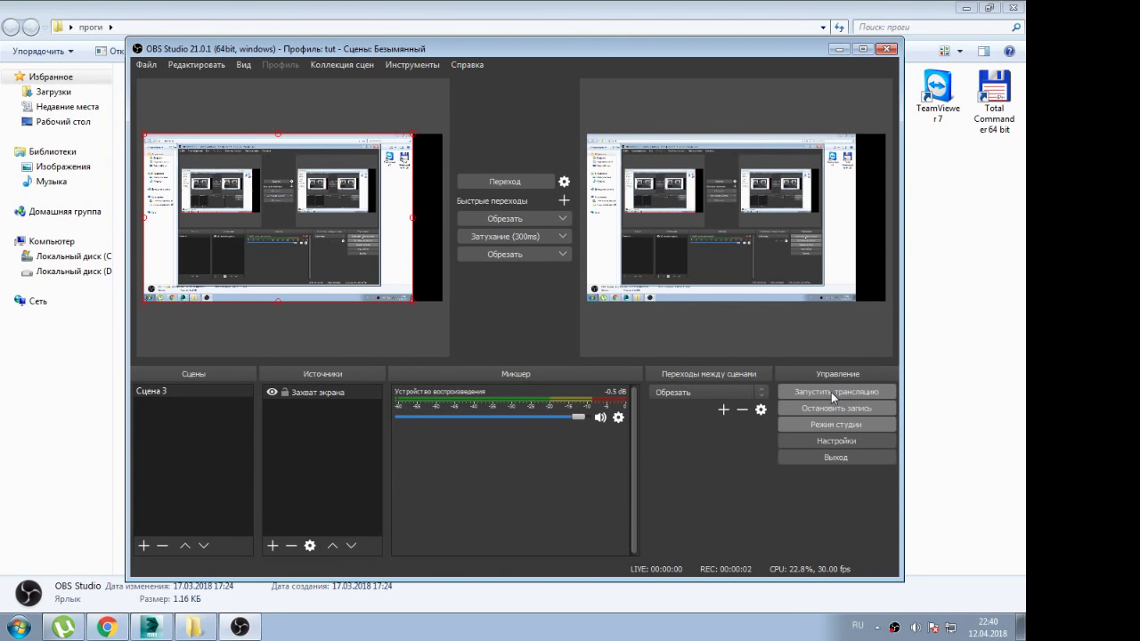
Start the OBS Studio live stream so its timer begins counting
left_click(831, 392)
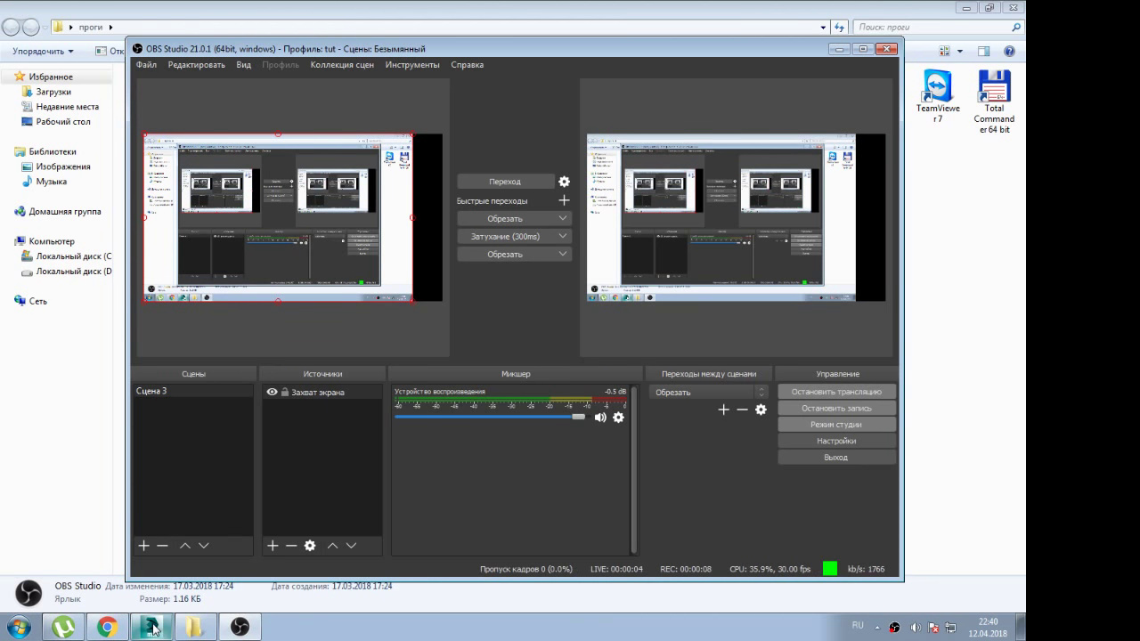
Bring the зис 151.max truck scene to the front and orbit toward the panel corner
left_click(153, 628)
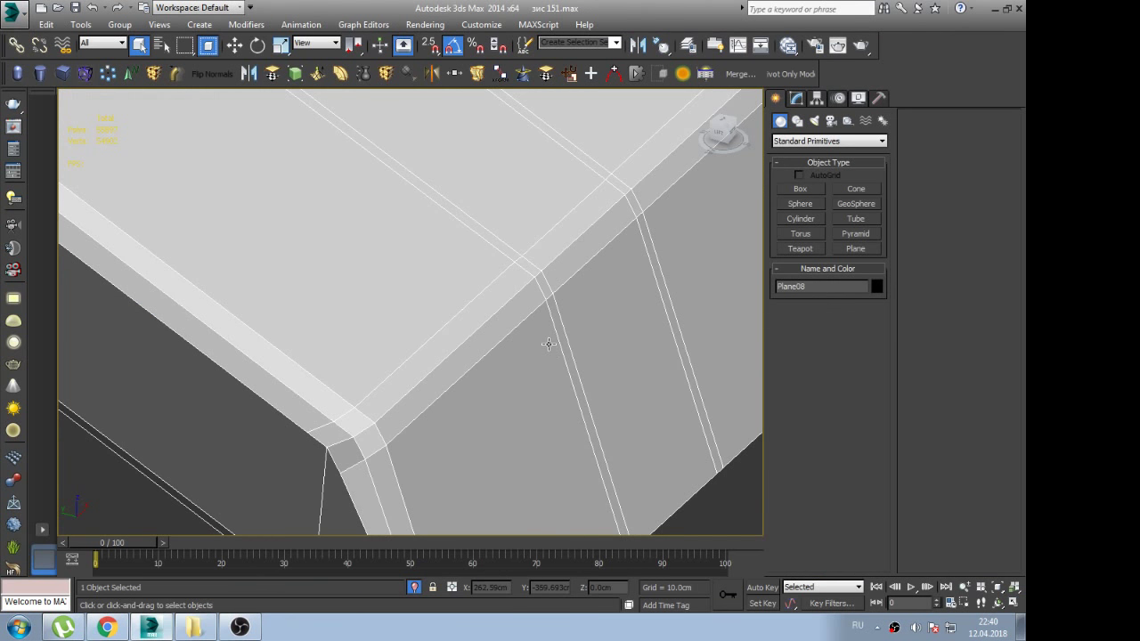
scroll(519, 325, "down", 5)
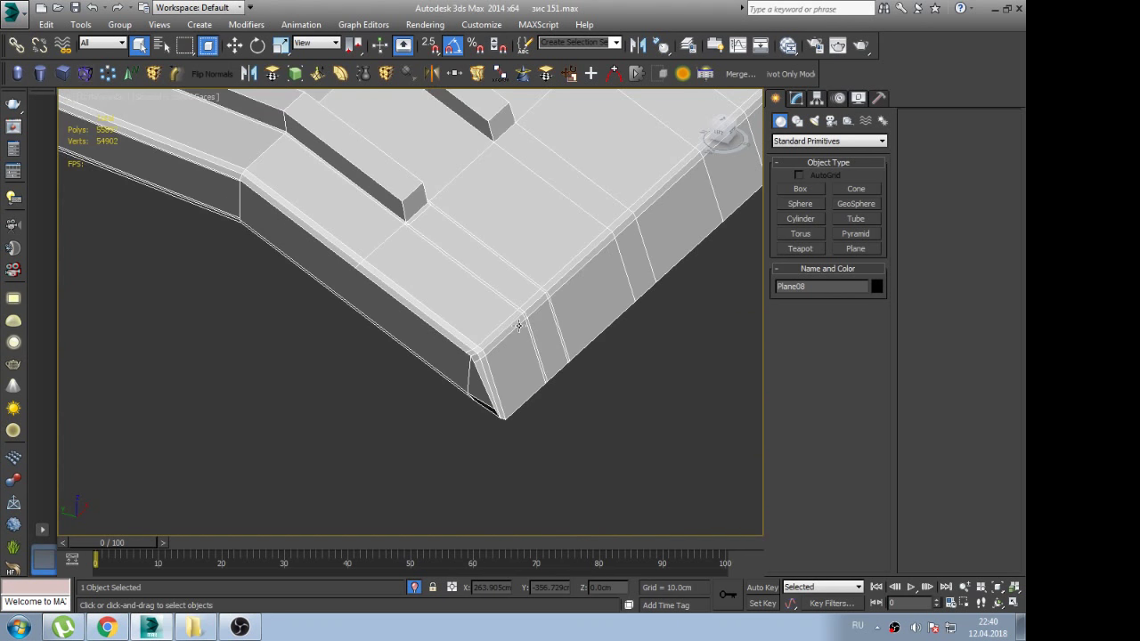
mouse_move(517, 326)
middle_mouse_down("alt")
mouse_move(473, 374)
mouse_move(535, 326)
mouse_move(464, 354)
mouse_move(452, 336)
middle_mouse_up("alt")
Enter Vertex sub-object level on Plane08 and zoom in on the arch panel
key("1")
scroll(464, 354, "down", 3)
scroll(465, 355, "down", 2)
scroll(450, 337, "up", 2)
scroll(437, 369, "up", 5)
scroll(433, 372, "up", 3)
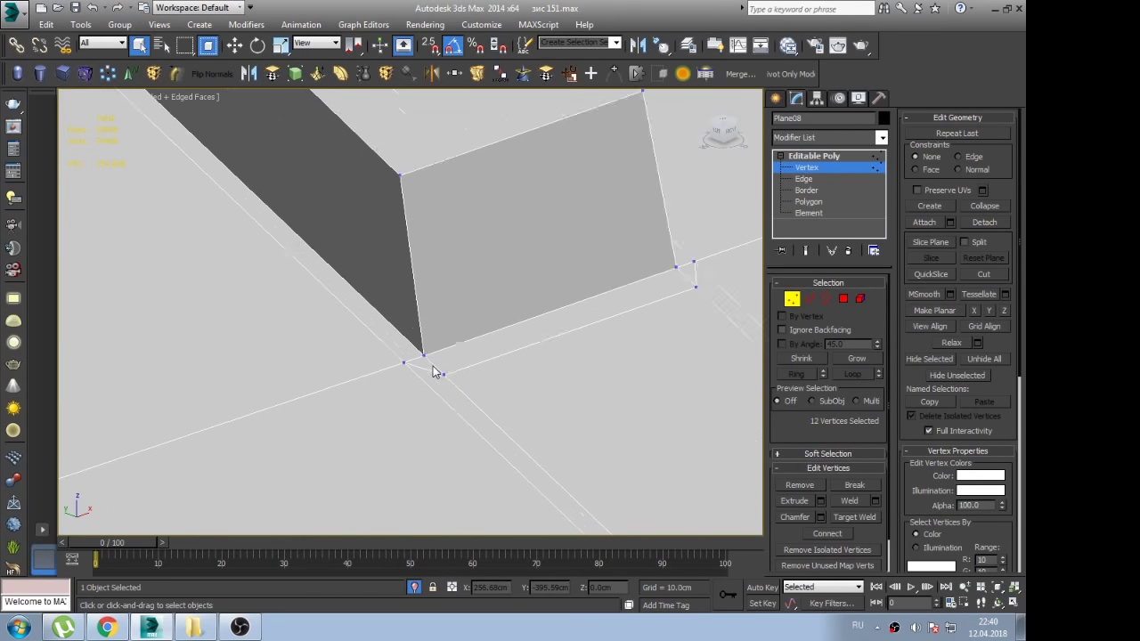
scroll(433, 372, "up", 2)
scroll(433, 372, "down", 2)
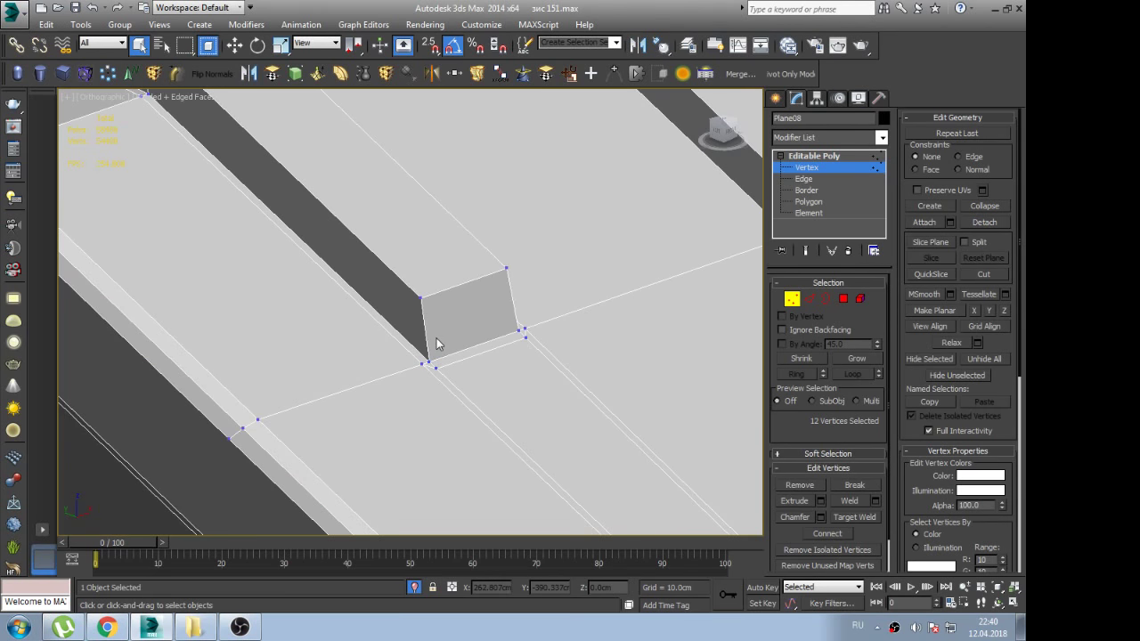
scroll(436, 344, "down", 5)
scroll(436, 344, "down", 1)
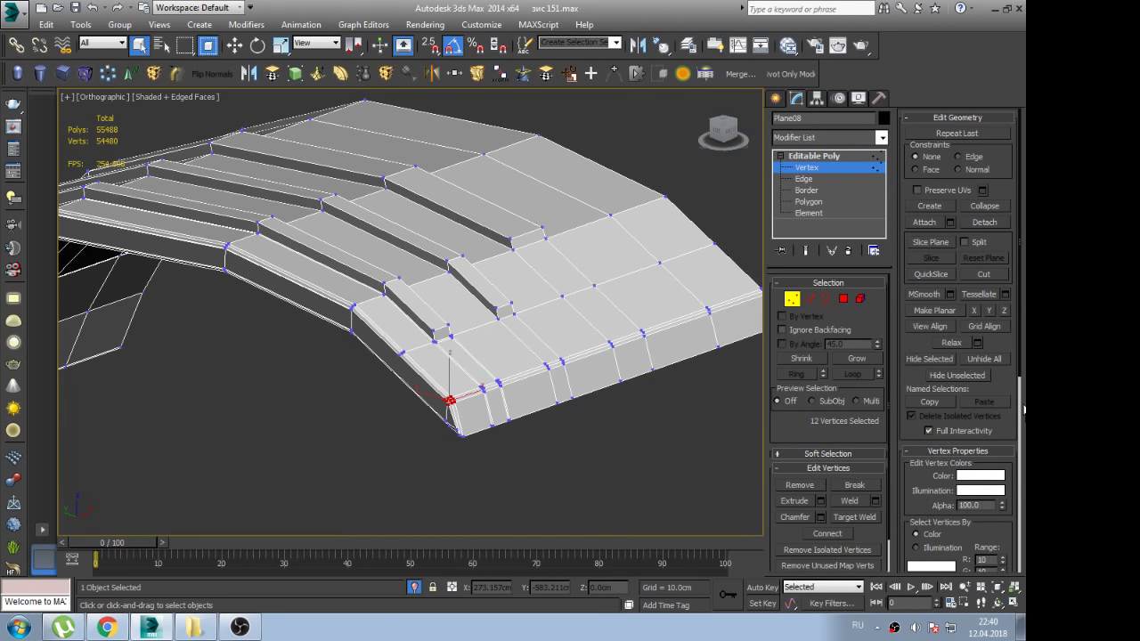
scroll(980, 374, "down", 3)
scroll(954, 347, "down", 3)
scroll(941, 327, "down", 2)
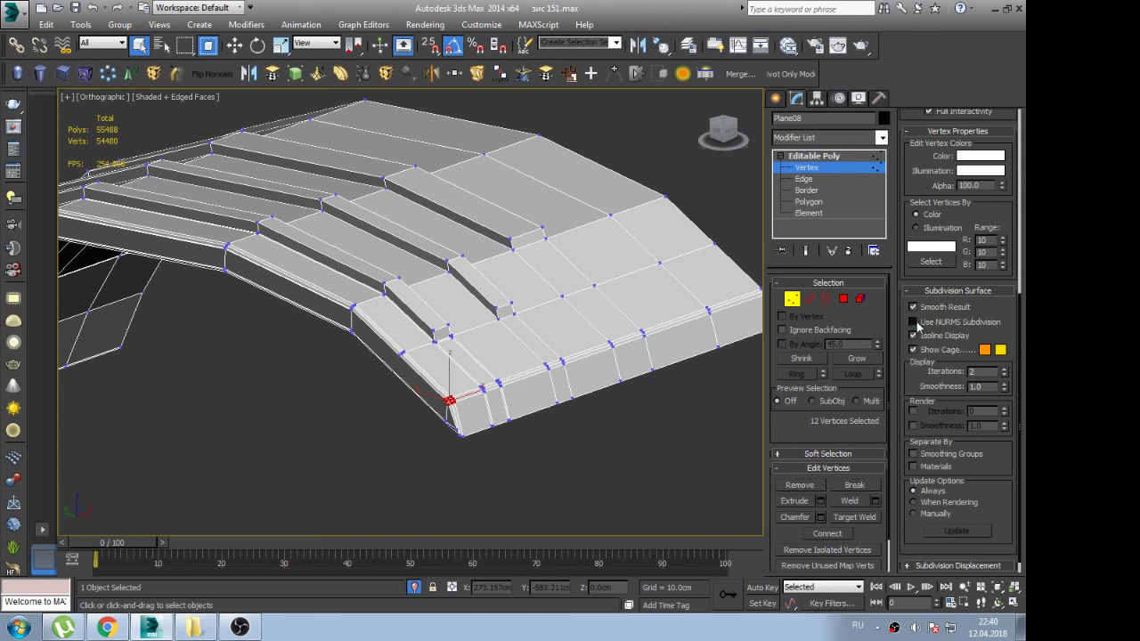
left_click(914, 323)
left_click(812, 157)
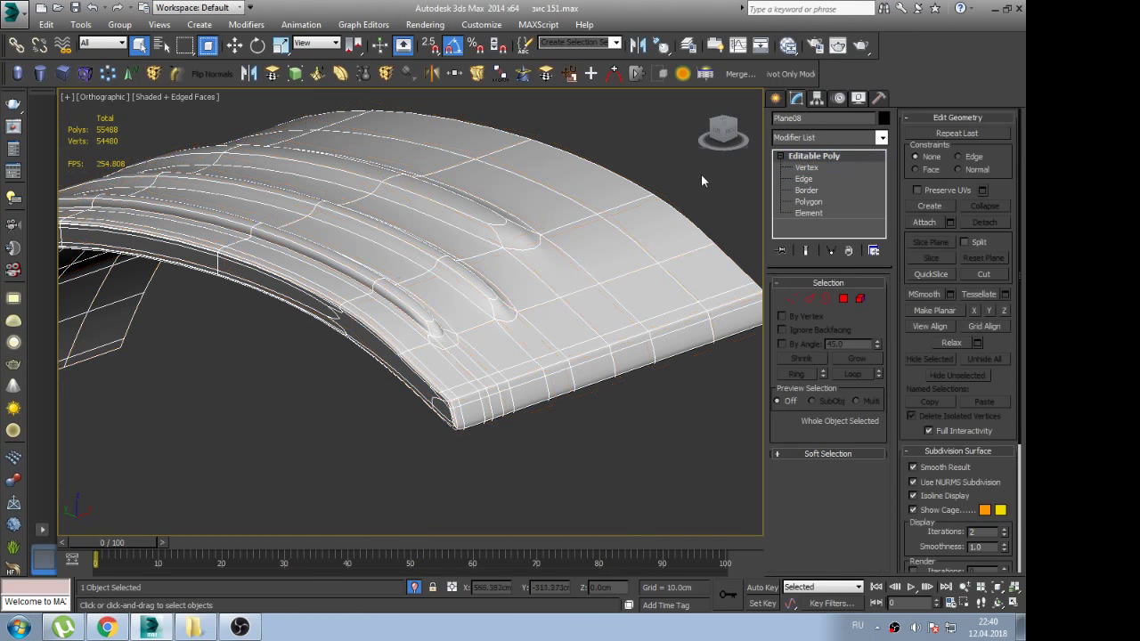
left_click(701, 174)
left_click(523, 355)
scroll(360, 341, "up", 2)
scroll(361, 341, "up", 2)
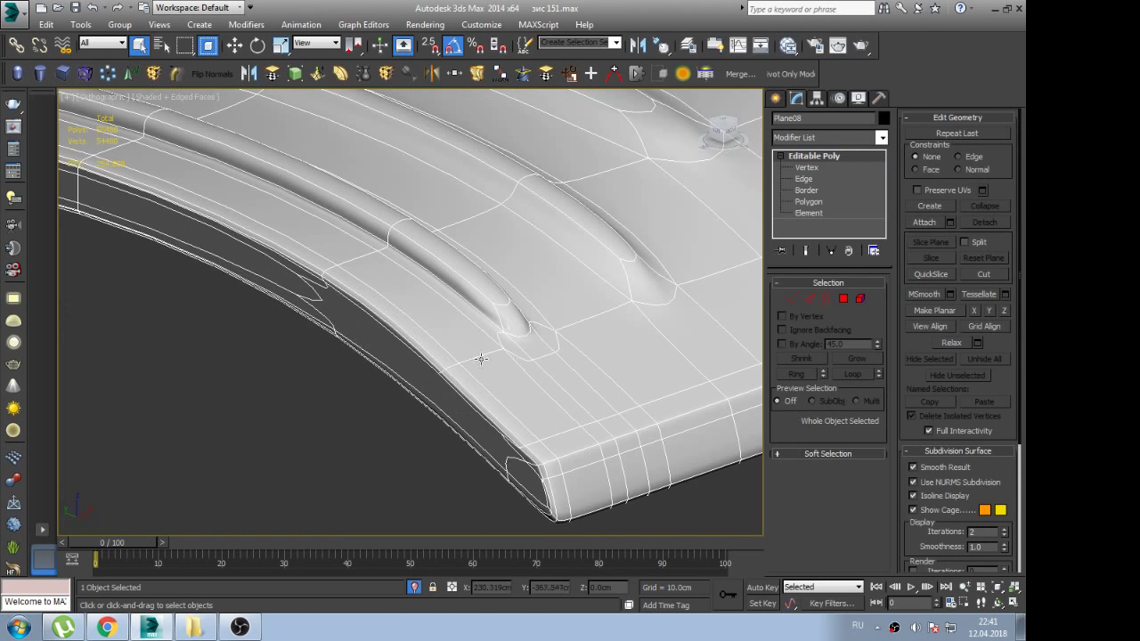
left_click(914, 482)
mouse_move(573, 484)
middle_mouse_down()
mouse_move(387, 333)
mouse_move(309, 250)
middle_mouse_up()
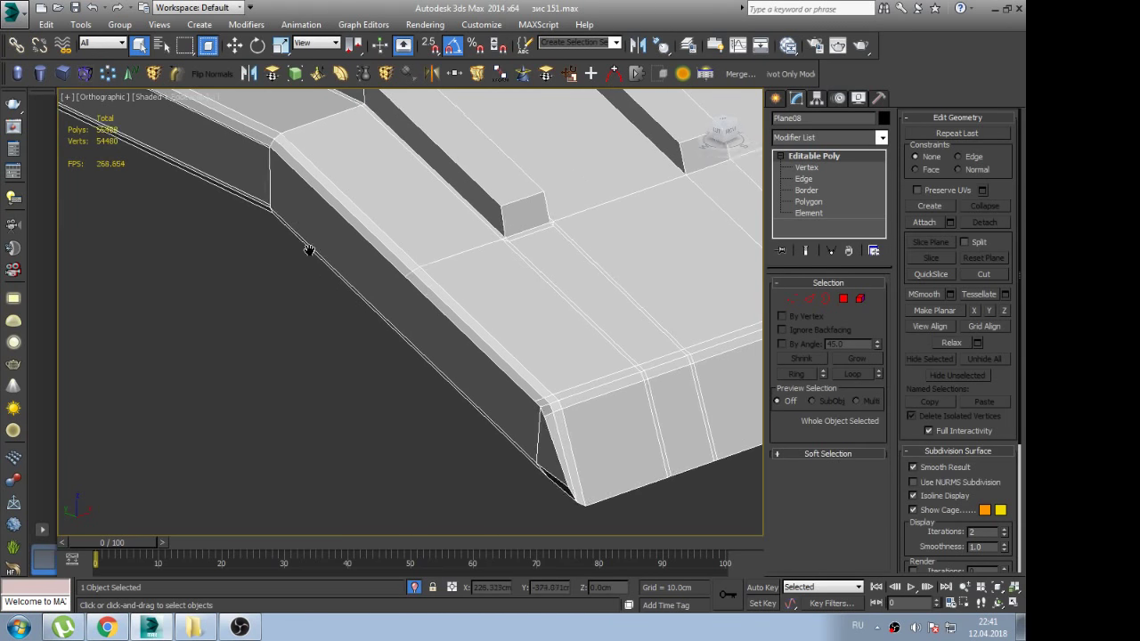
Select the vertex at the wall corner in Vertex mode
scroll(302, 268, "up", 2)
scroll(300, 279, "up", 3)
key("1")
left_click(301, 298)
scroll(305, 306, "down", 4)
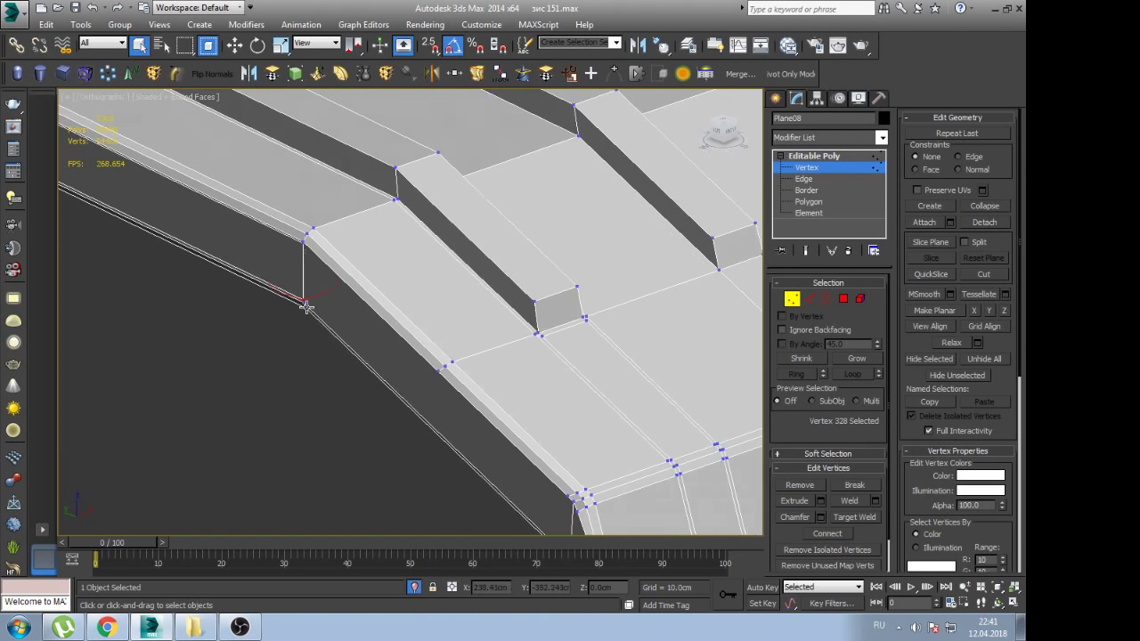
scroll(306, 306, "up", 2)
scroll(294, 296, "up", 2)
scroll(289, 287, "up", 2)
Select the edge loop around the slab in Edge mode and inspect its underside
key("2")
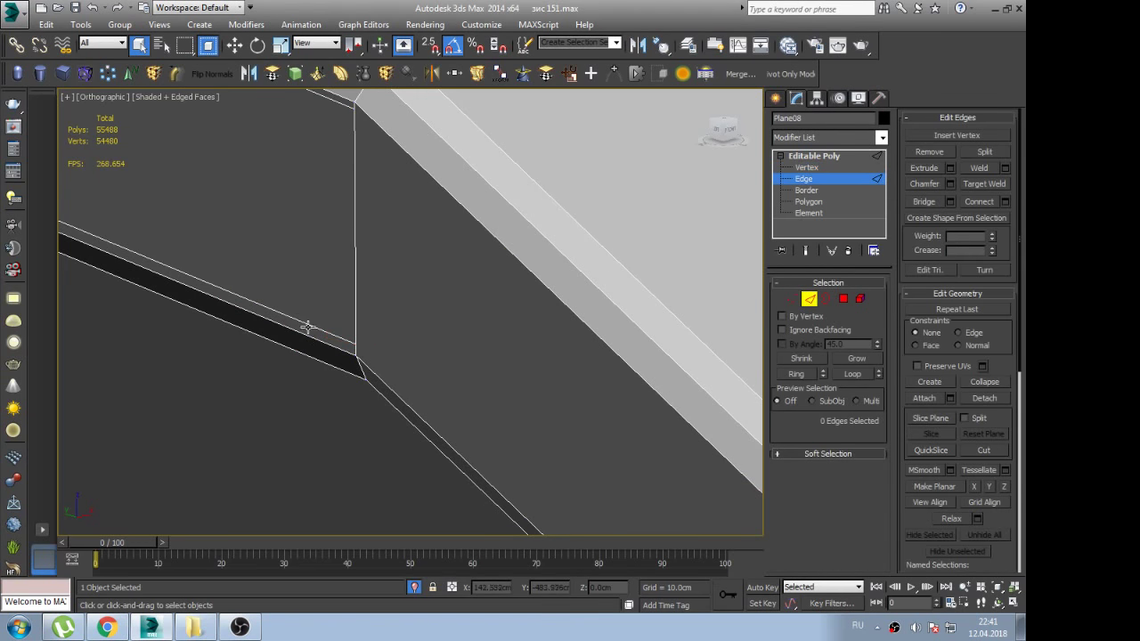
double_click(306, 329)
scroll(306, 326, "down", 5)
middle_click_drag(306, 326, 395, 323, "alt")
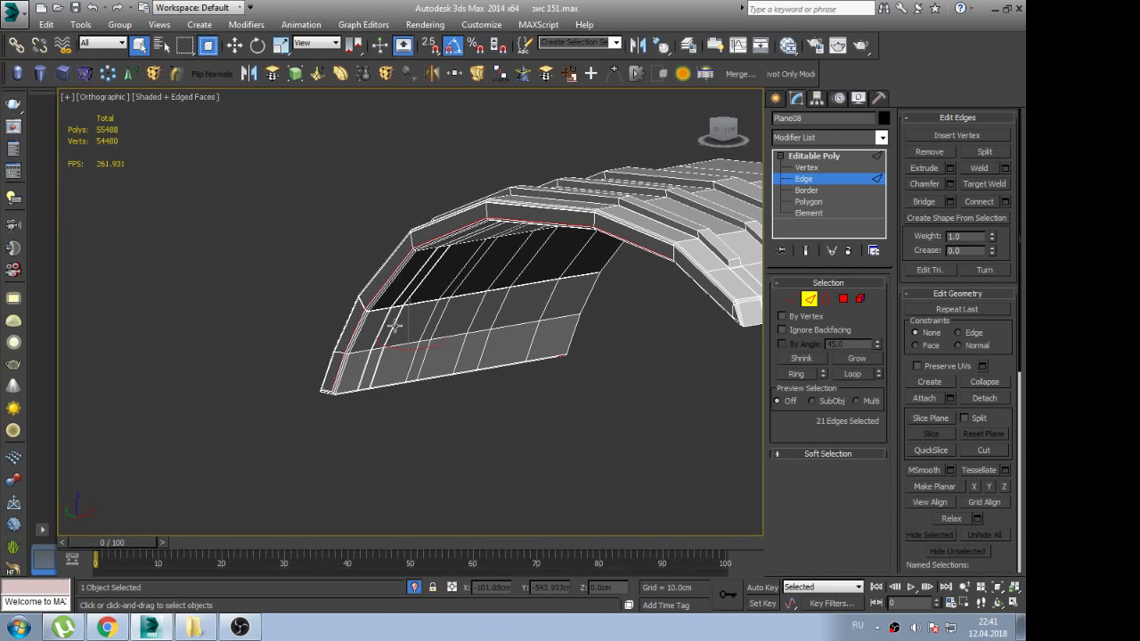
scroll(365, 361, "up", 4)
scroll(366, 361, "up", 3)
scroll(351, 410, "up", 1)
scroll(351, 417, "down", 3)
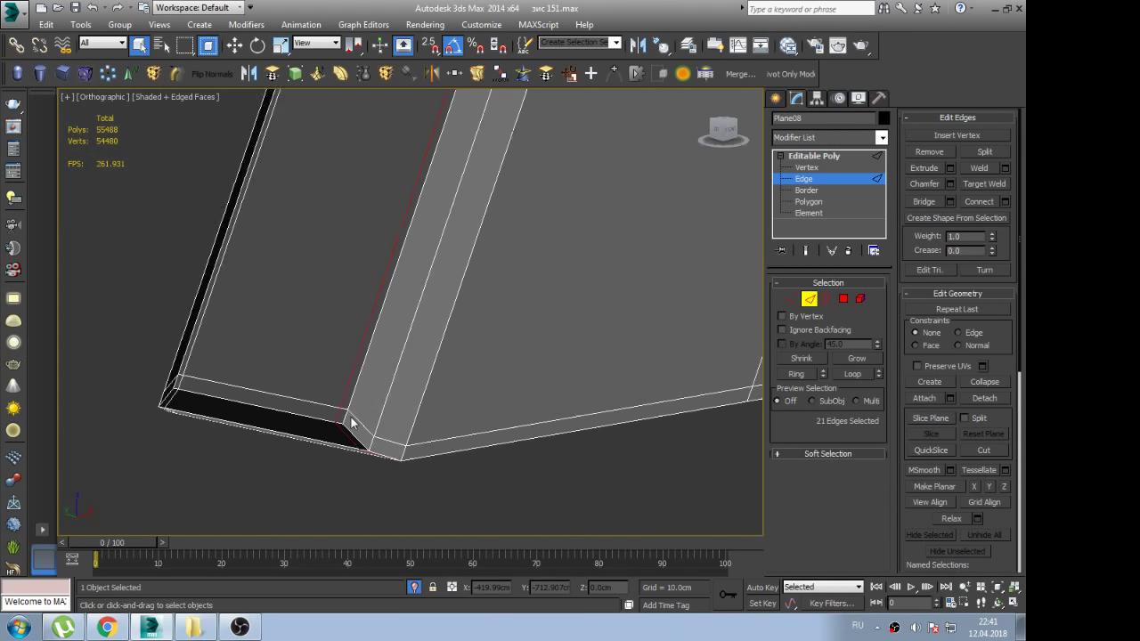
scroll(404, 342, "down", 2)
mouse_move(404, 341)
middle_mouse_down("alt")
mouse_move(275, 493)
mouse_move(330, 437)
mouse_move(504, 338)
mouse_move(653, 401)
mouse_move(427, 377)
mouse_move(509, 413)
middle_mouse_up("alt")
scroll(508, 412, "up", 3)
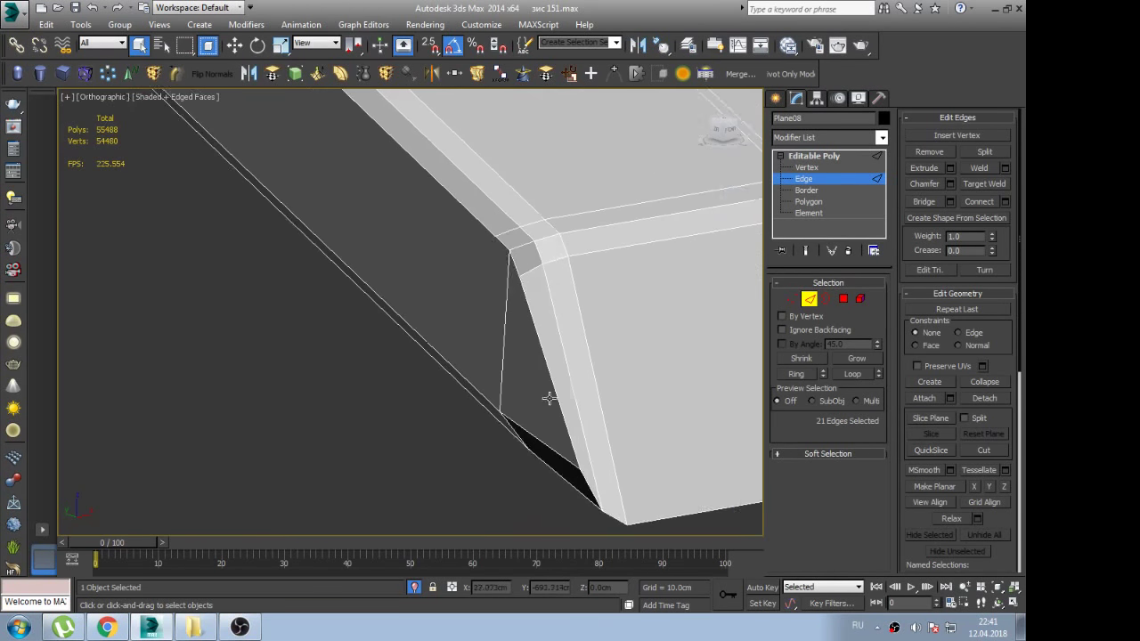
scroll(501, 428, "up", 2)
scroll(502, 427, "down", 3)
middle_click_drag(561, 452, 565, 435, "alt")
Return to Vertex mode and orbit around the slab corner
key("1")
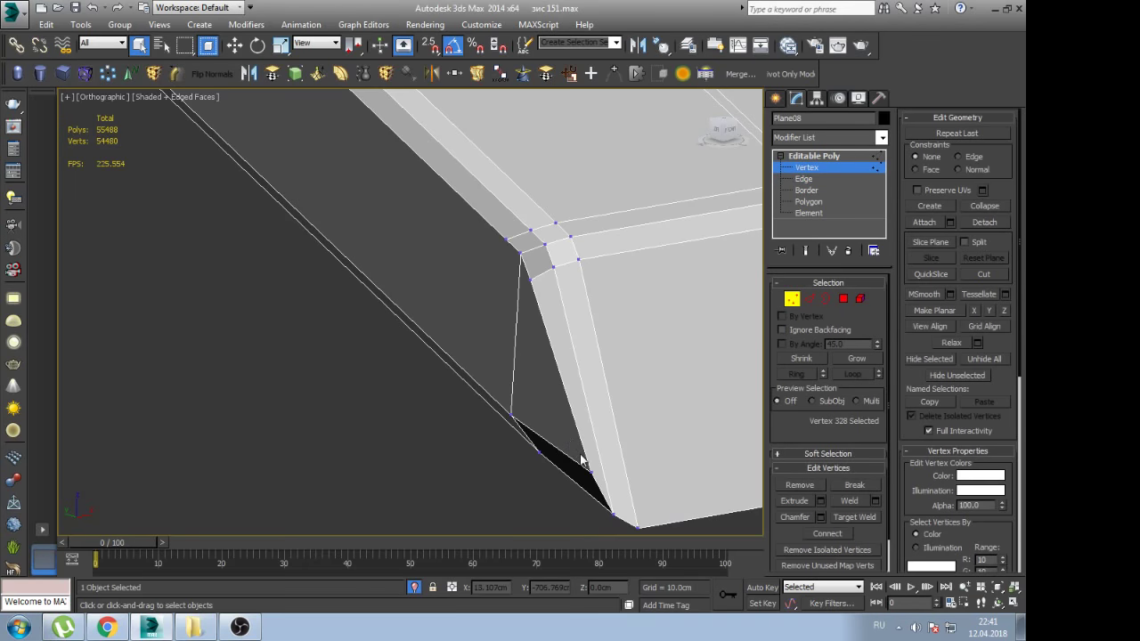
mouse_move(620, 503)
middle_mouse_down("alt")
mouse_move(611, 446)
mouse_move(644, 400)
mouse_move(598, 434)
middle_mouse_up("alt")
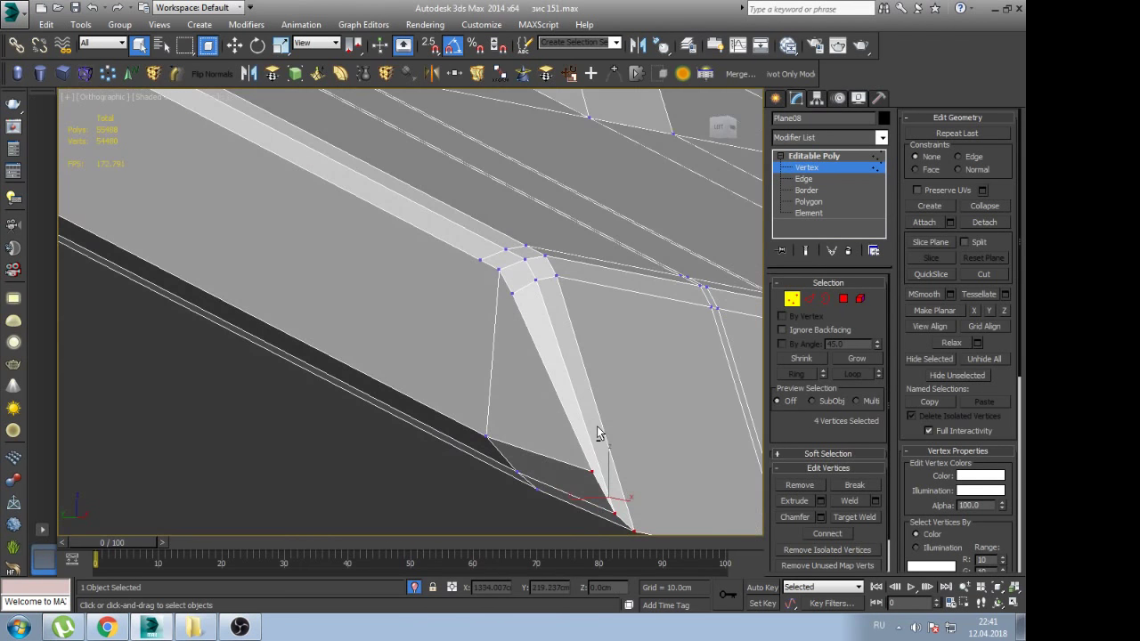
scroll(600, 452, "up", 2)
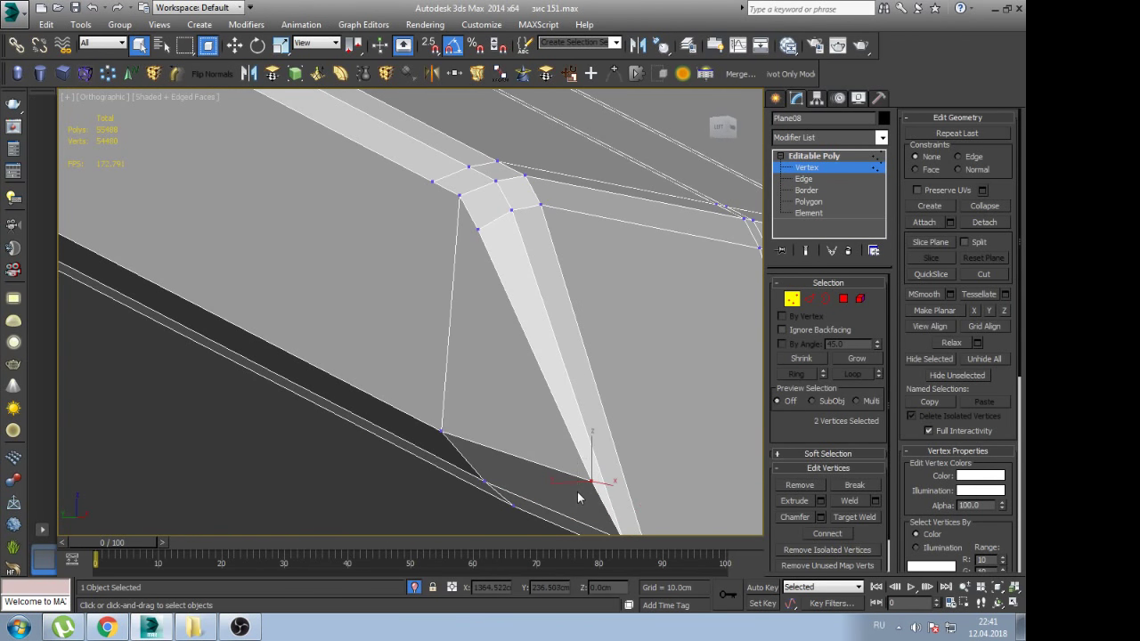
Switch to Left view and frame the selected corner vertices
key("l")
key("z")
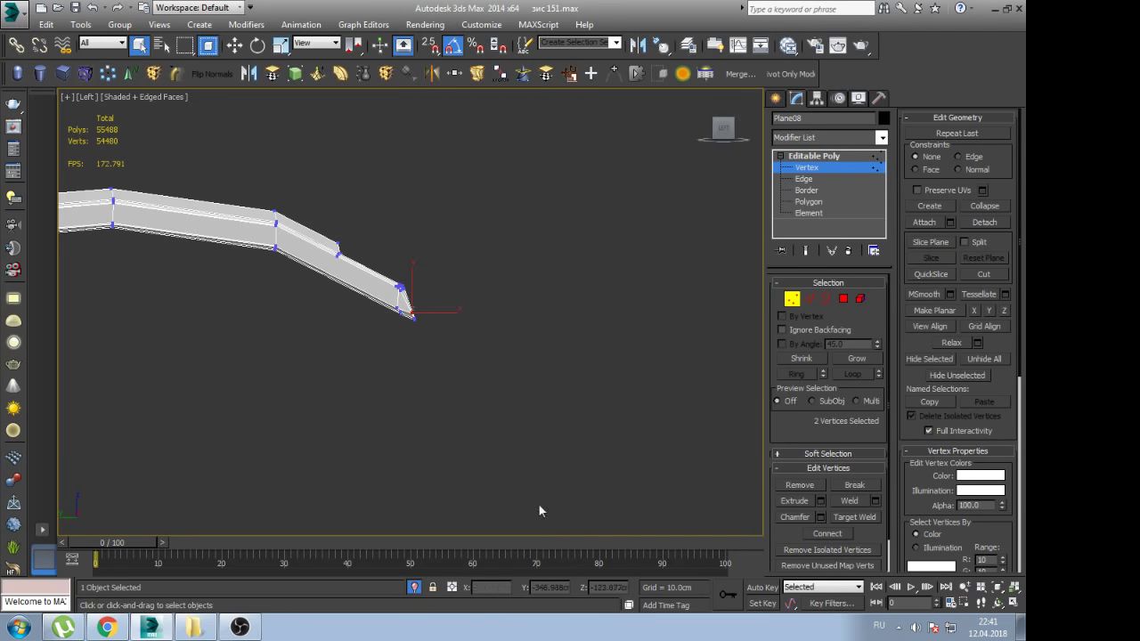
scroll(408, 330, "up", 2)
scroll(439, 344, "up", 2)
scroll(491, 372, "up", 1)
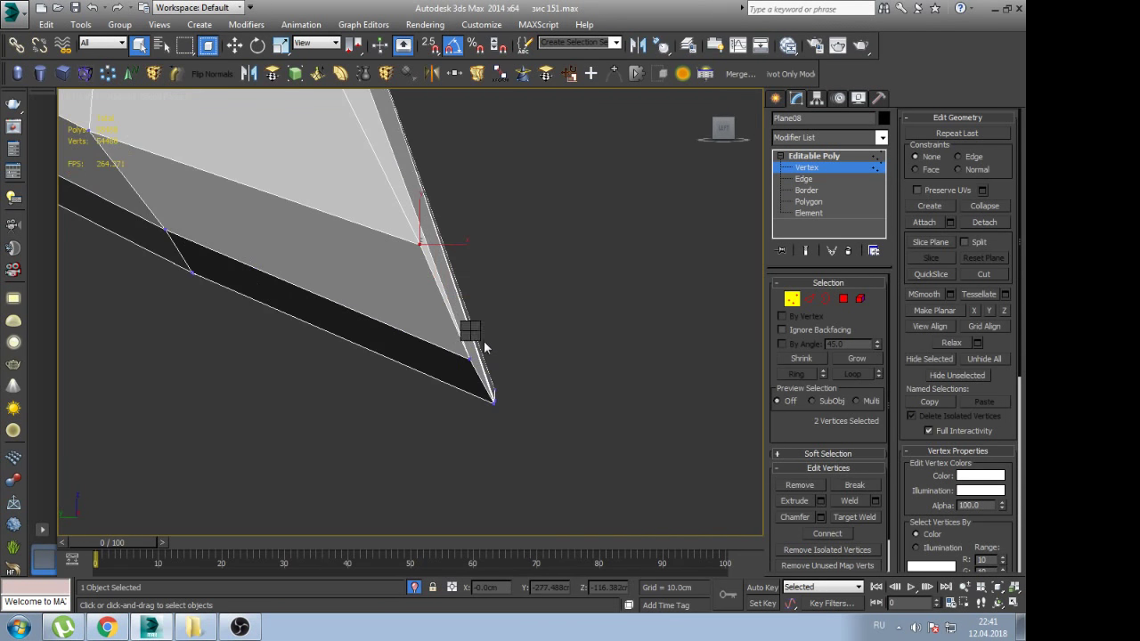
Move the two corner vertices down and right into line, then clear the selection
key("w")
middle_click_drag(488, 353, 616, 410)
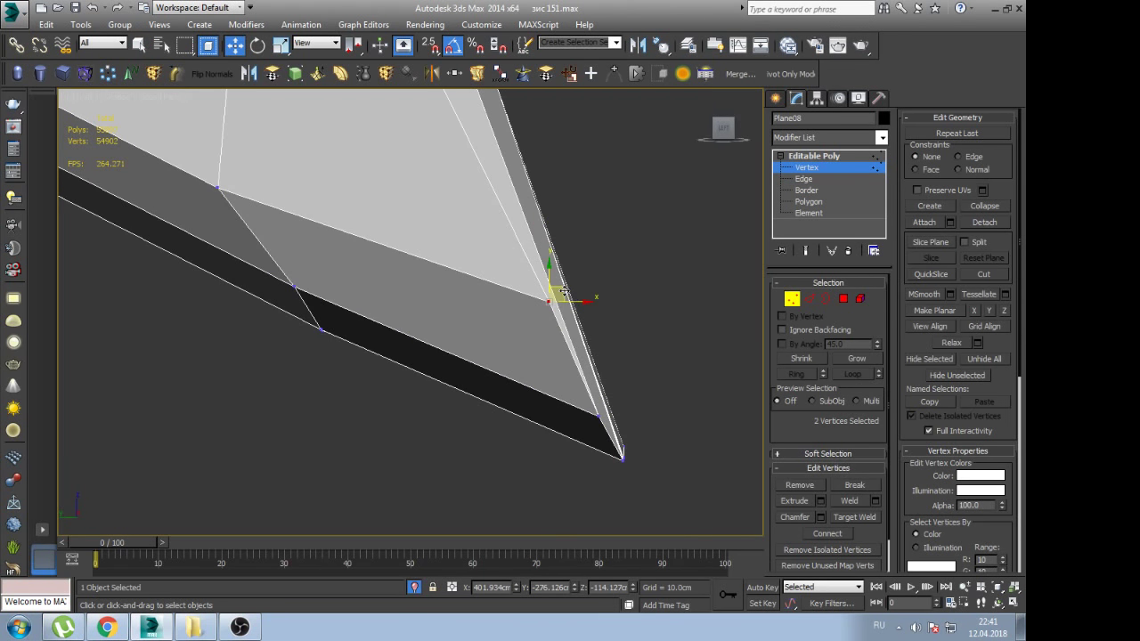
left_click_drag(563, 294, 552, 325)
scroll(501, 330, "up", 2)
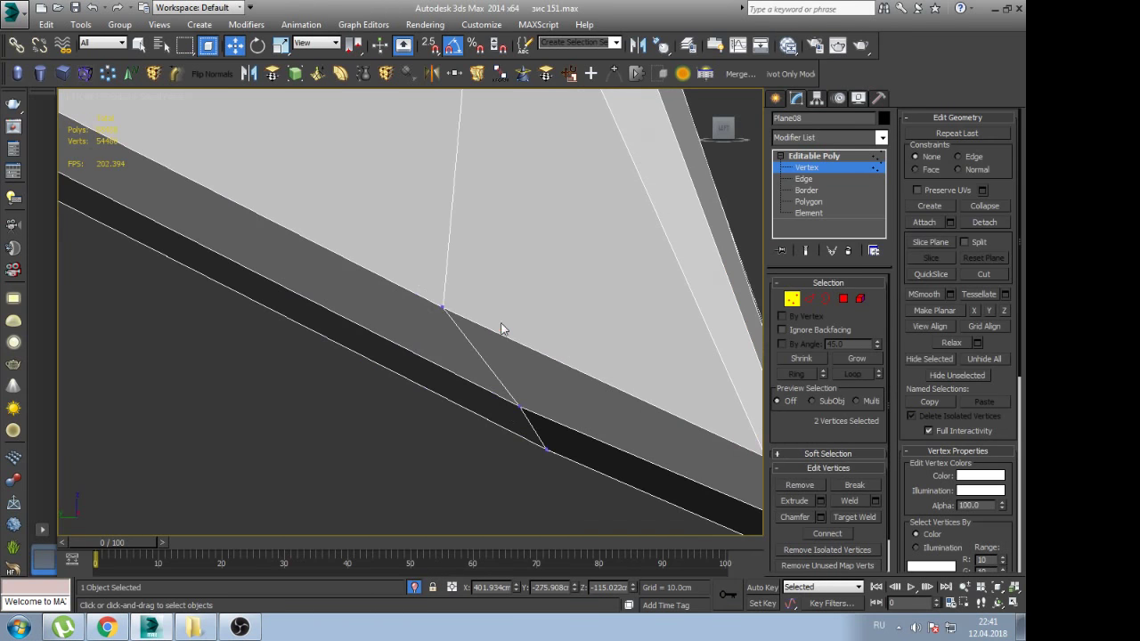
left_click_drag(465, 300, 523, 401)
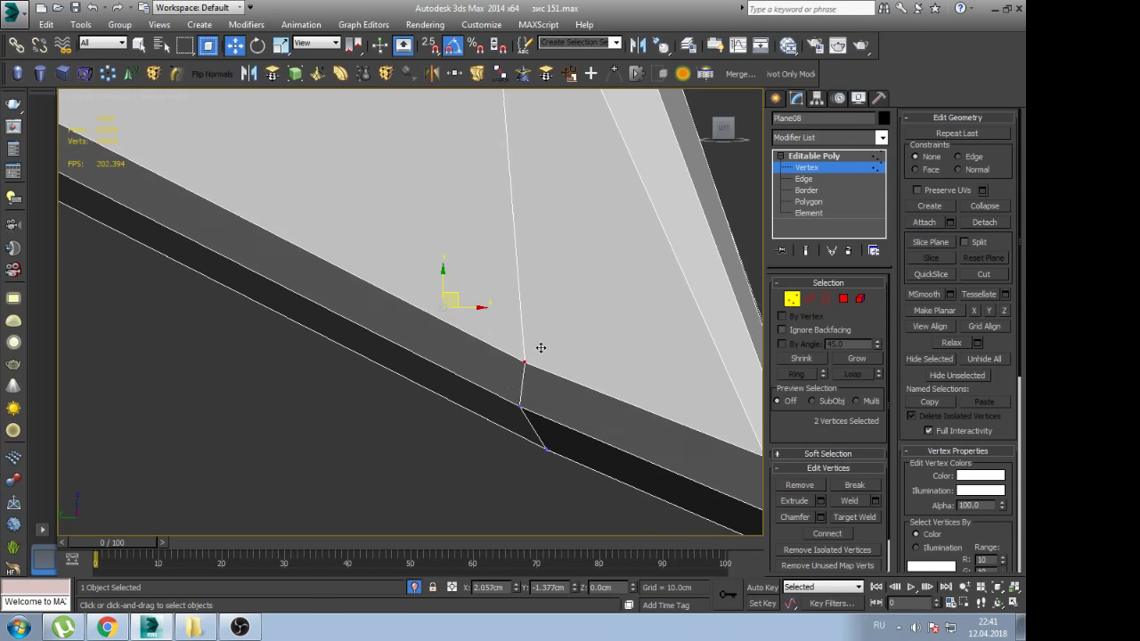
left_click(522, 403, "ctrl")
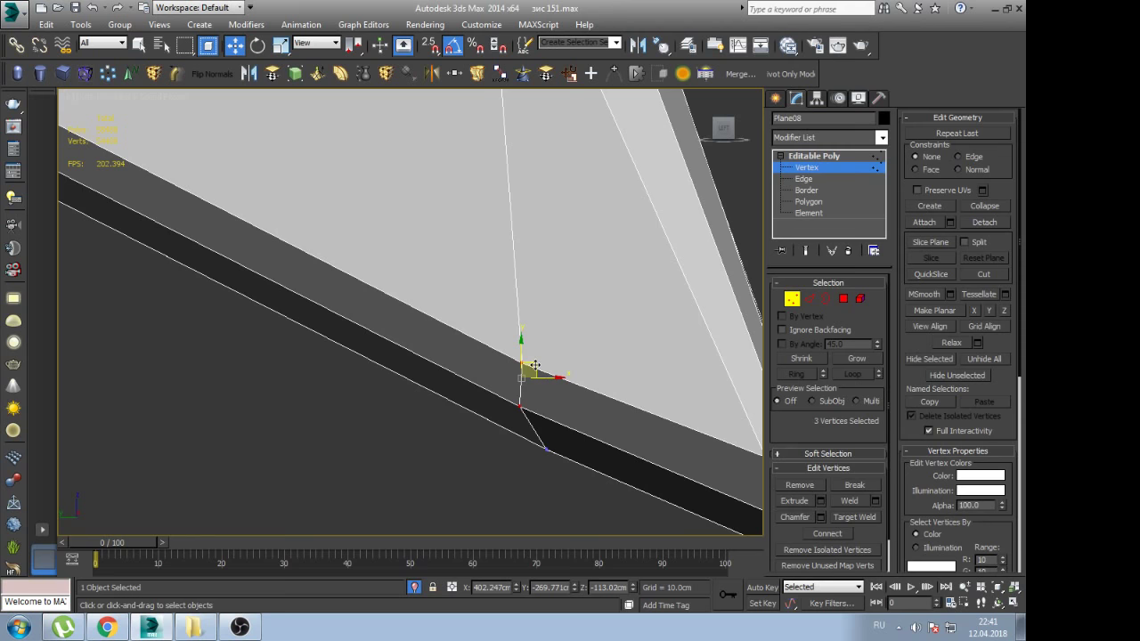
left_click(600, 332)
Orbit under the blade and select the vertex at its tip
scroll(600, 332, "down", 4)
middle_click_drag(600, 332, 587, 382)
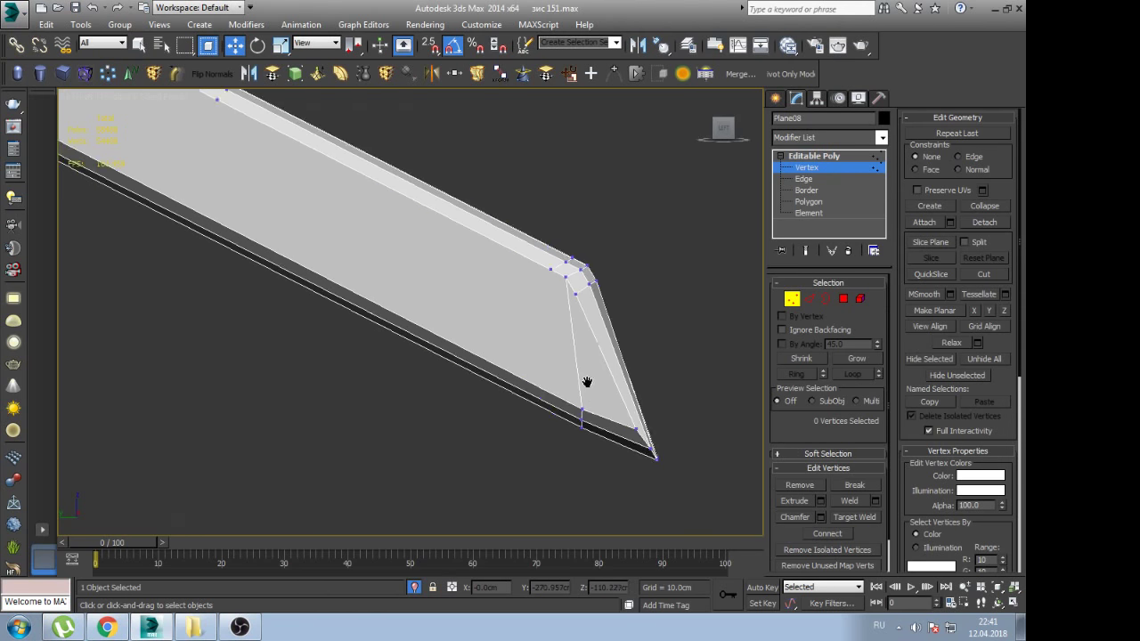
scroll(572, 283, "up", 4)
scroll(571, 284, "down", 3)
middle_click_drag(526, 293, 611, 400, "alt")
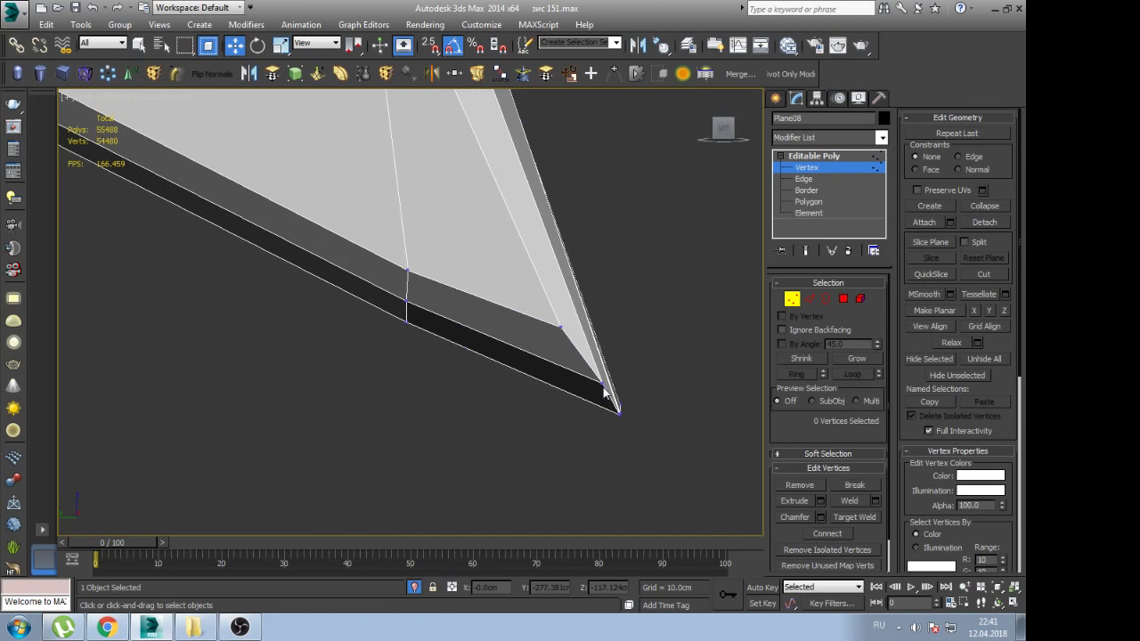
scroll(596, 386, "up", 2)
scroll(537, 381, "up", 2)
left_click_drag(537, 381, 591, 400)
mouse_move(592, 401)
middle_mouse_down("alt")
mouse_move(631, 392)
mouse_move(451, 345)
mouse_move(629, 438)
middle_mouse_up("alt")
Shift the blade-corner vertex so the slanted edge stands vertical, then deselect
key("w")
left_click_drag(588, 406, 587, 406)
middle_click_drag(587, 405, 492, 377, "alt")
scroll(492, 377, "up", 6)
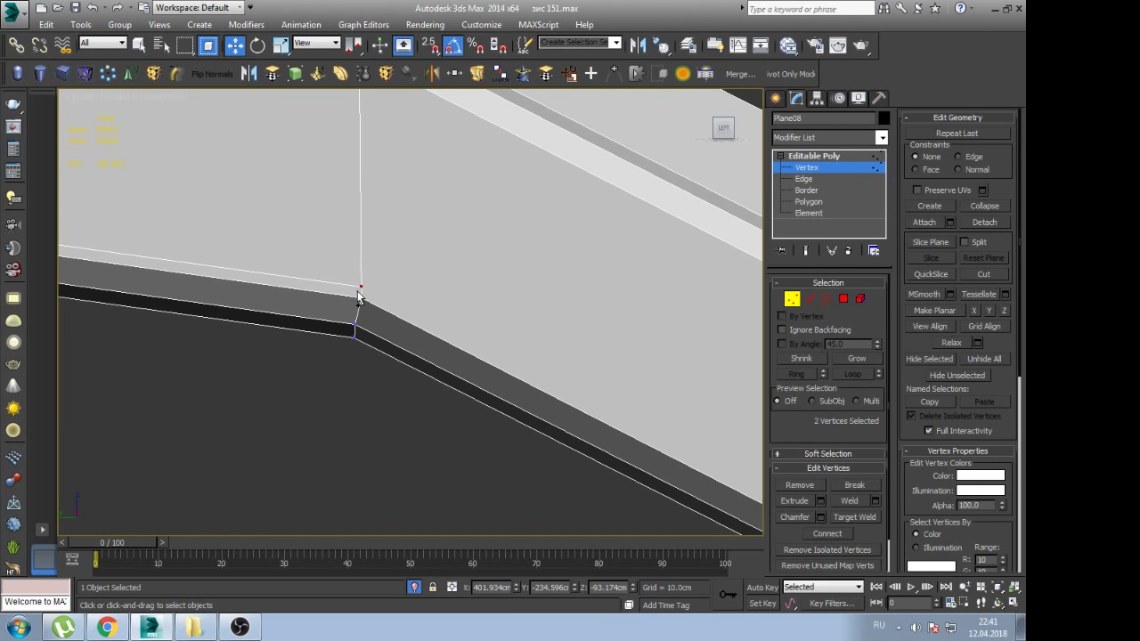
middle_click_drag(359, 299, 473, 411, "alt")
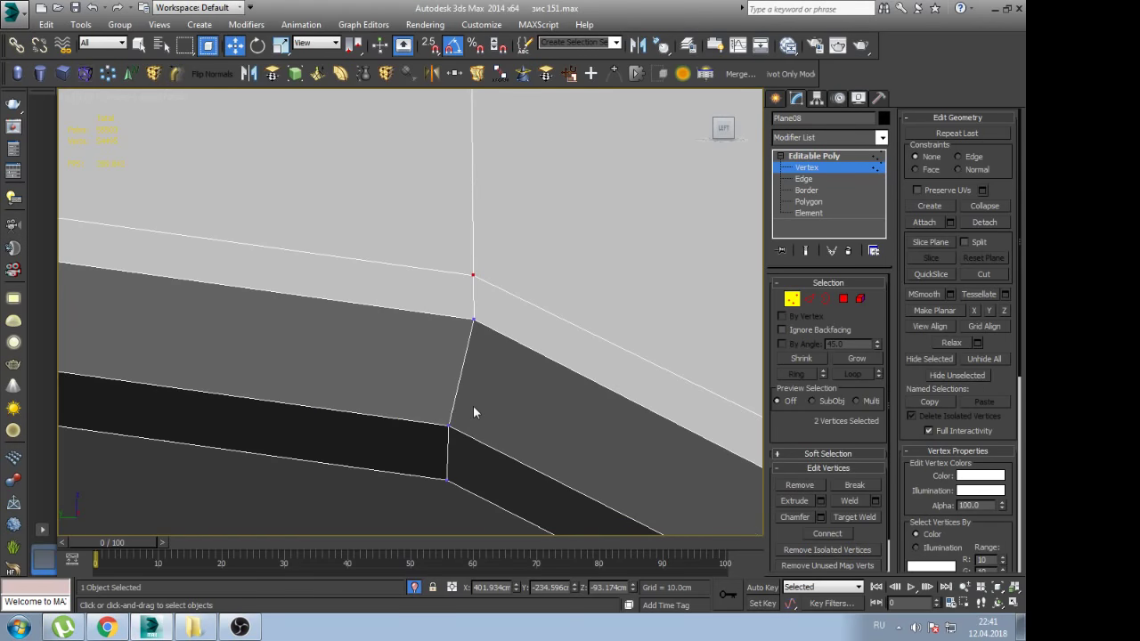
left_click_drag(457, 462, 481, 470)
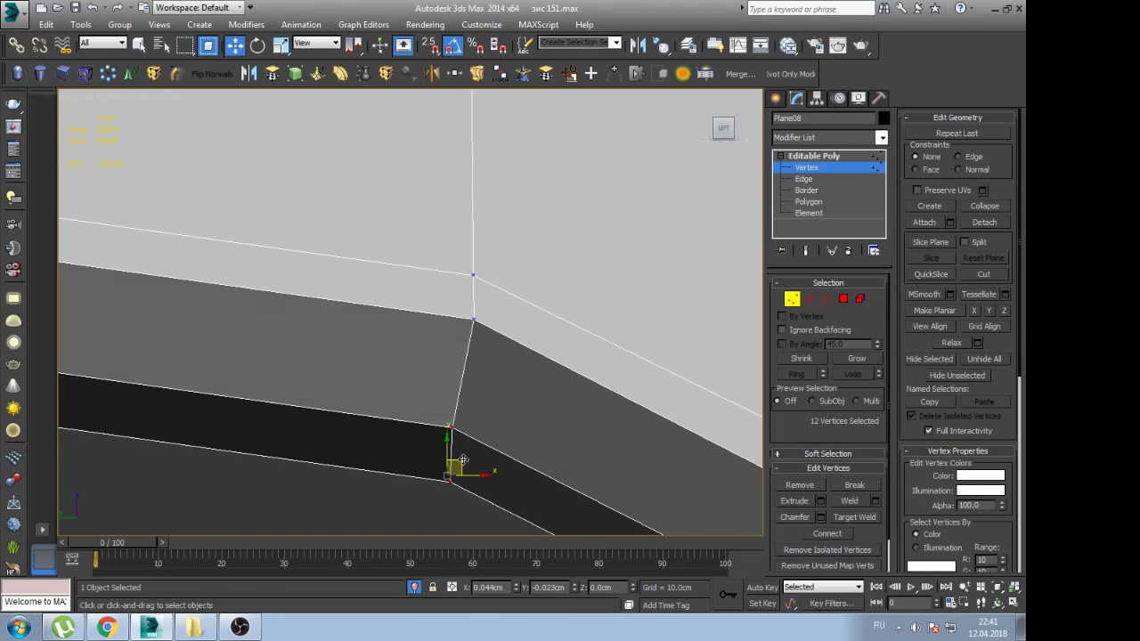
left_click(496, 418)
mouse_move(496, 418)
middle_mouse_down("alt")
mouse_move(532, 326)
mouse_move(523, 266)
mouse_move(534, 356)
middle_mouse_up("alt")
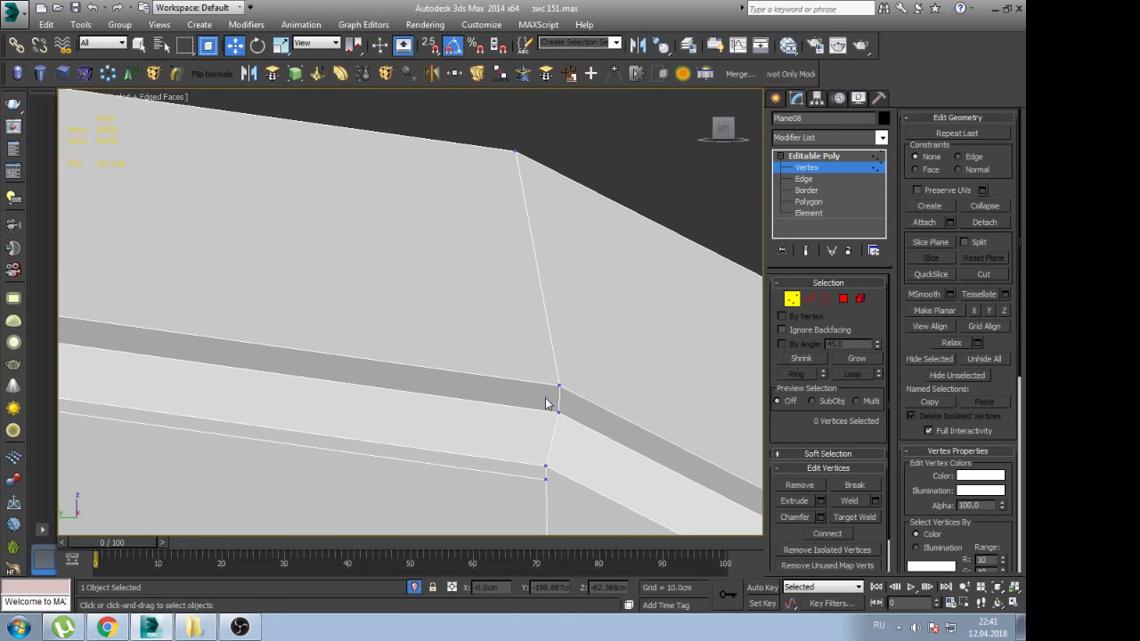
In Left view, scale six strip corner vertices together horizontally, then undo the scaling
key("l")
scroll(529, 331, "up", 1)
scroll(547, 280, "up", 1)
scroll(560, 364, "up", 1)
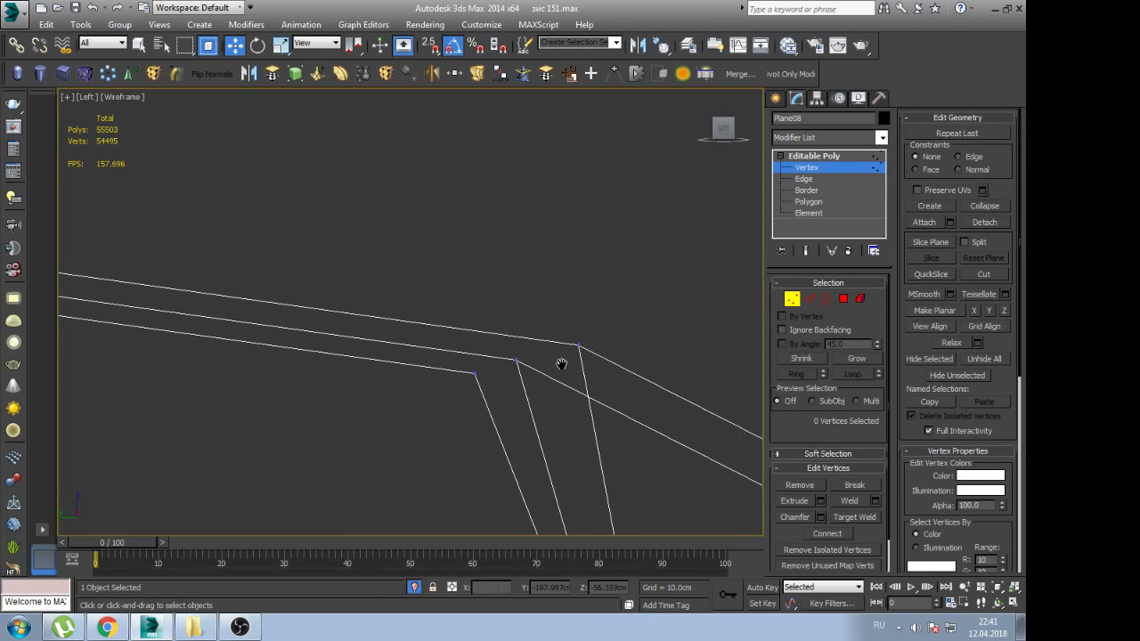
scroll(529, 369, "up", 1)
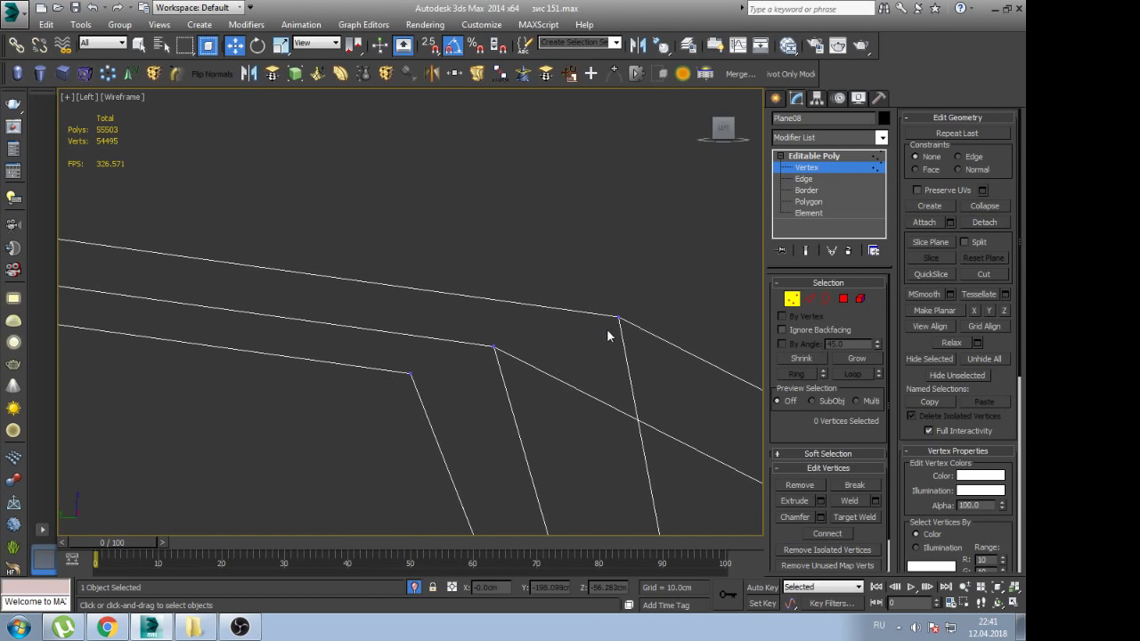
left_click_drag(558, 341, 428, 411)
key("r")
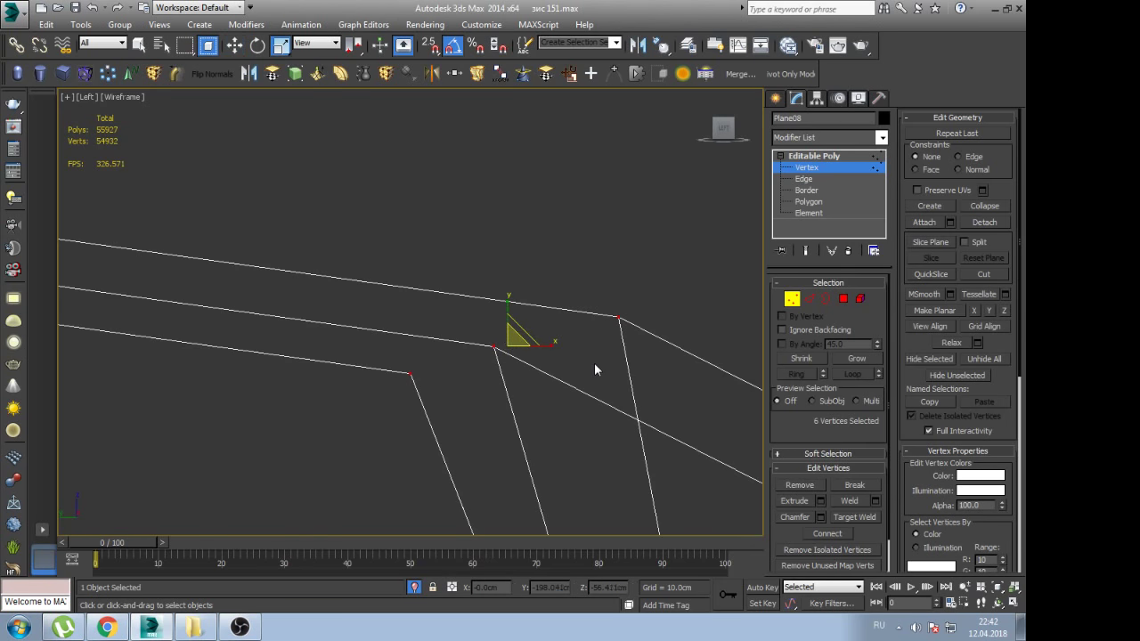
mouse_move(549, 346)
left_mouse_down()
mouse_move(353, 344)
mouse_move(102, 392)
left_mouse_up()
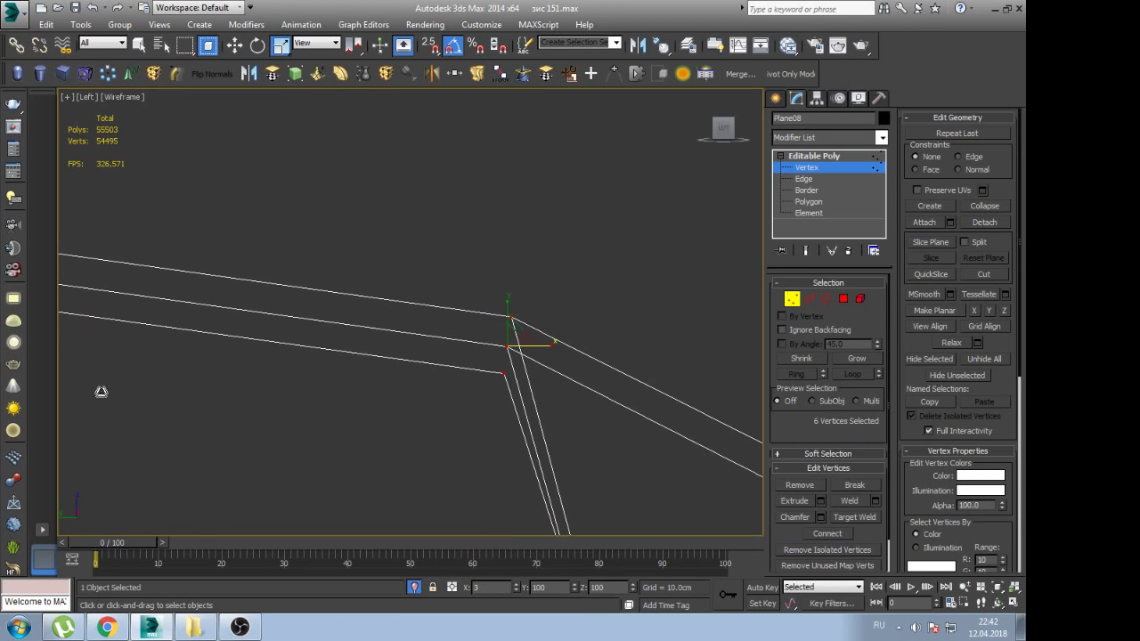
left_click_drag(548, 358, 484, 348)
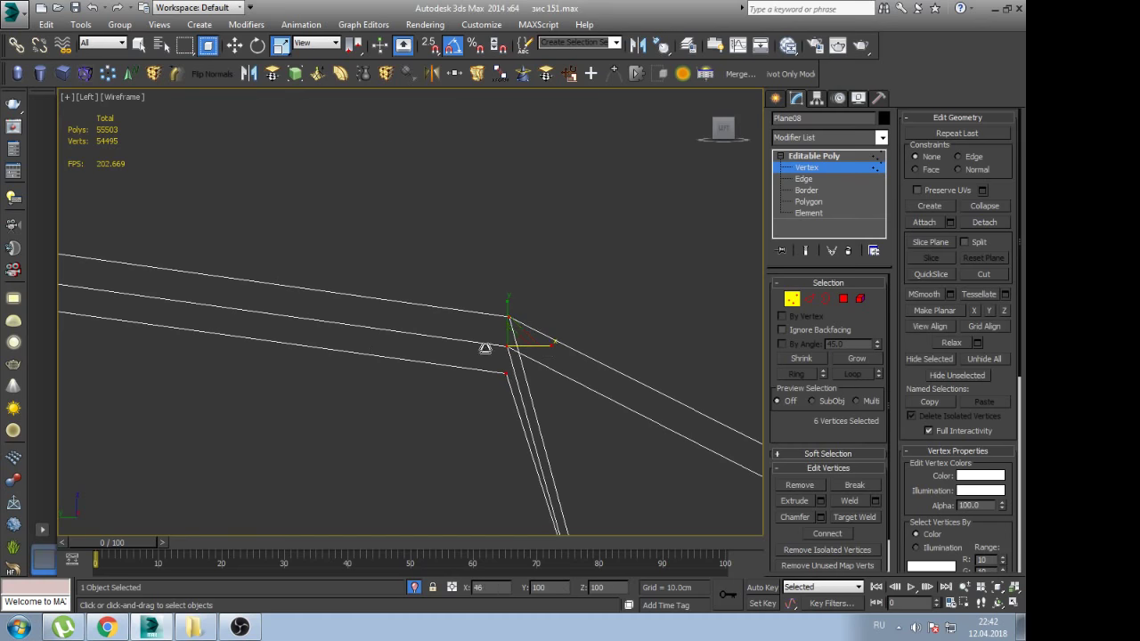
key("w")
left_click(606, 356)
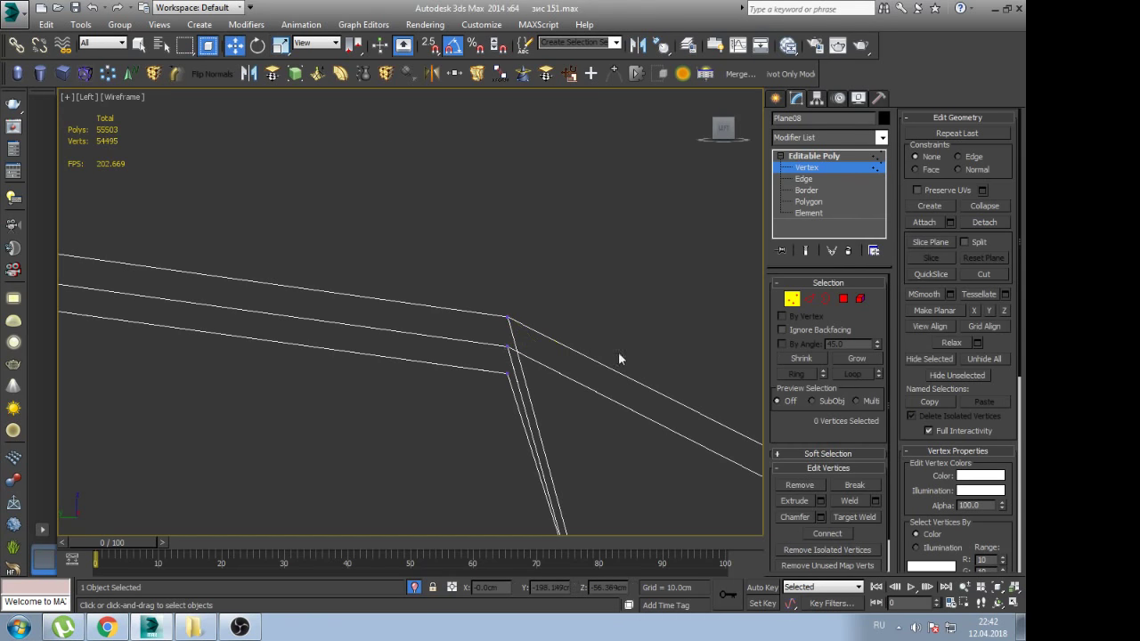
key("ctrl+z")
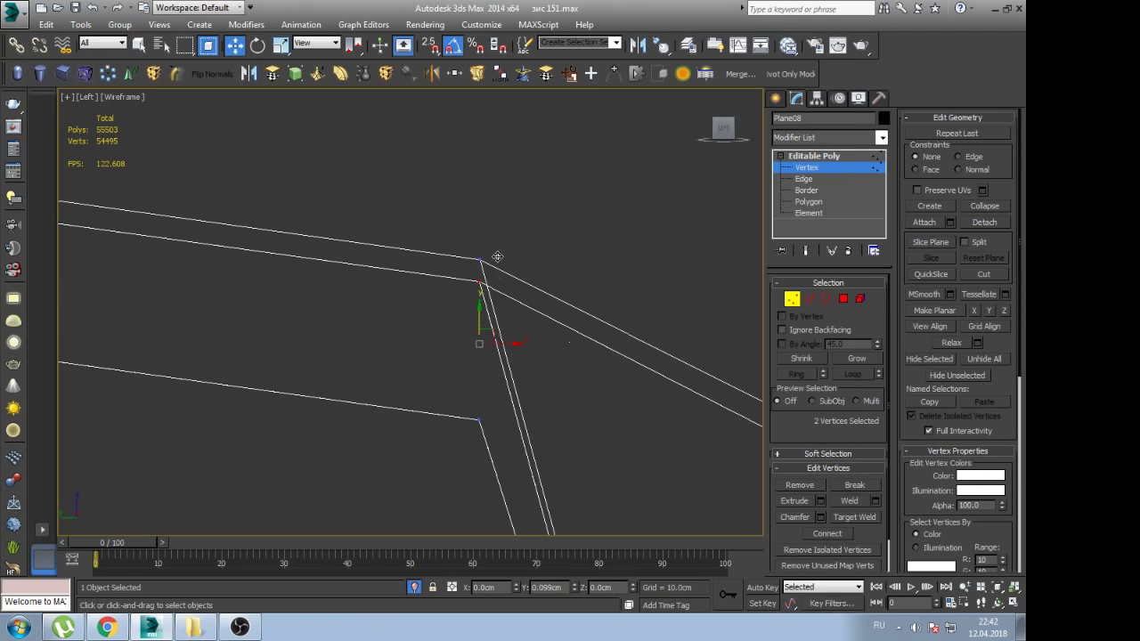
Stack the lower vertices onto the top corner vertex and deselect them
left_click_drag(478, 319, 481, 260)
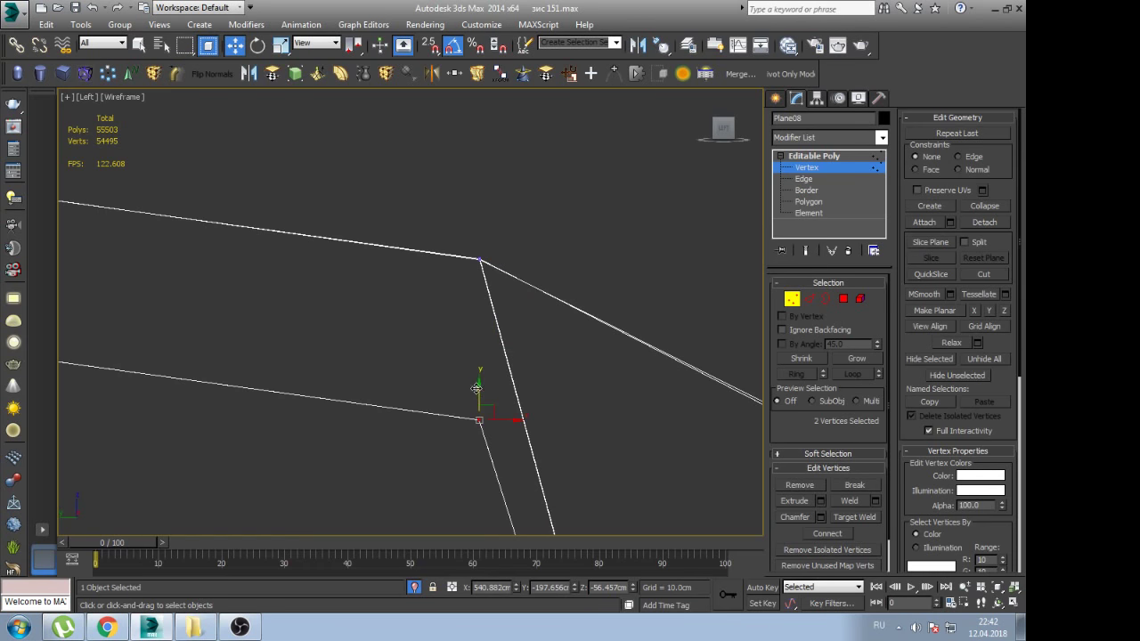
left_click_drag(478, 388, 511, 228)
left_click(560, 247)
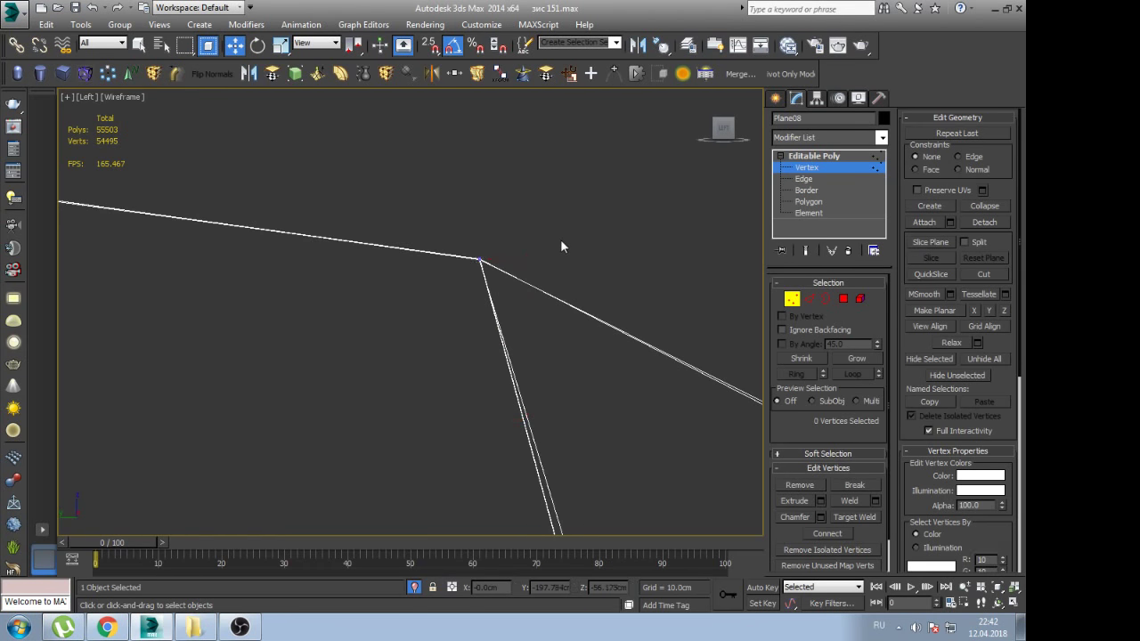
At another panel corner, move the two lower vertices onto the edge intersection
middle_click_drag(562, 247, 547, 365)
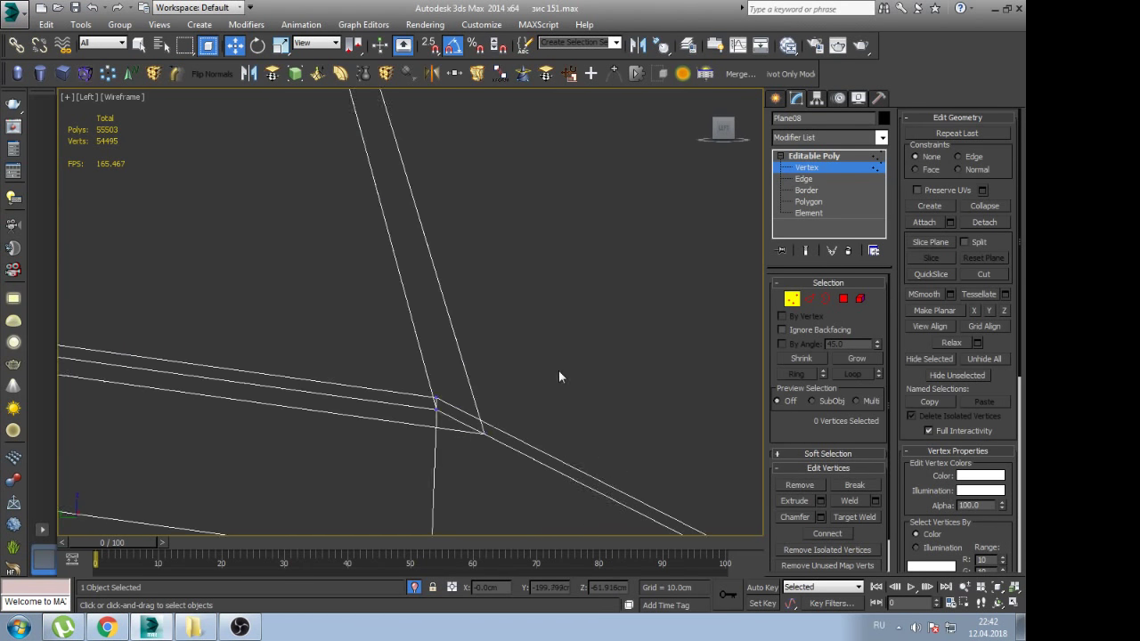
left_click_drag(477, 456, 452, 386)
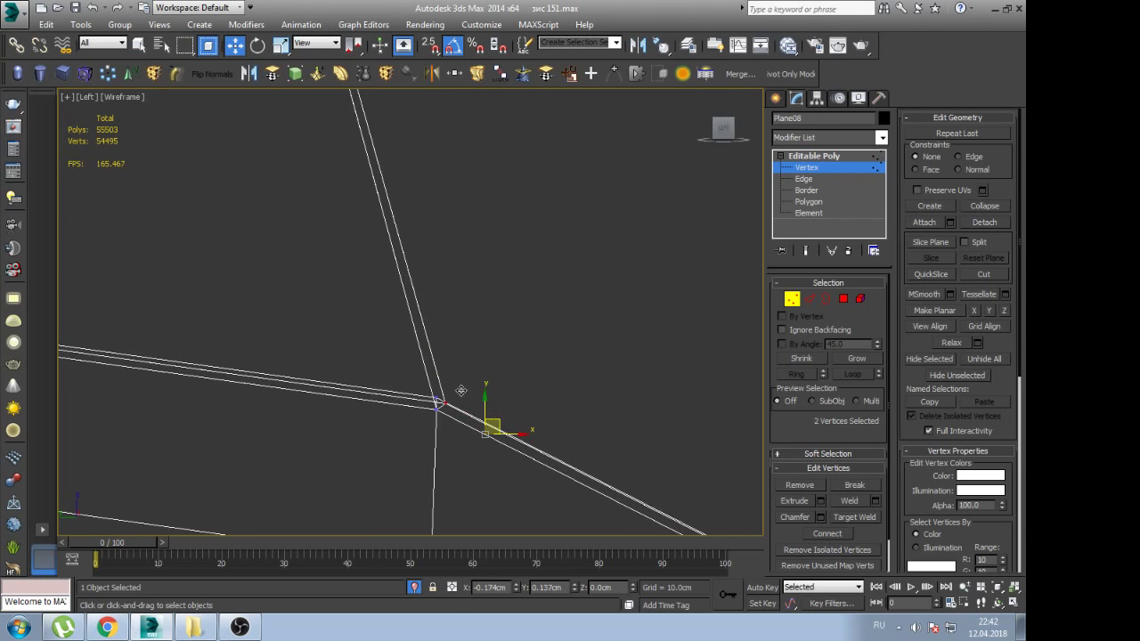
left_click_drag(489, 427, 454, 397)
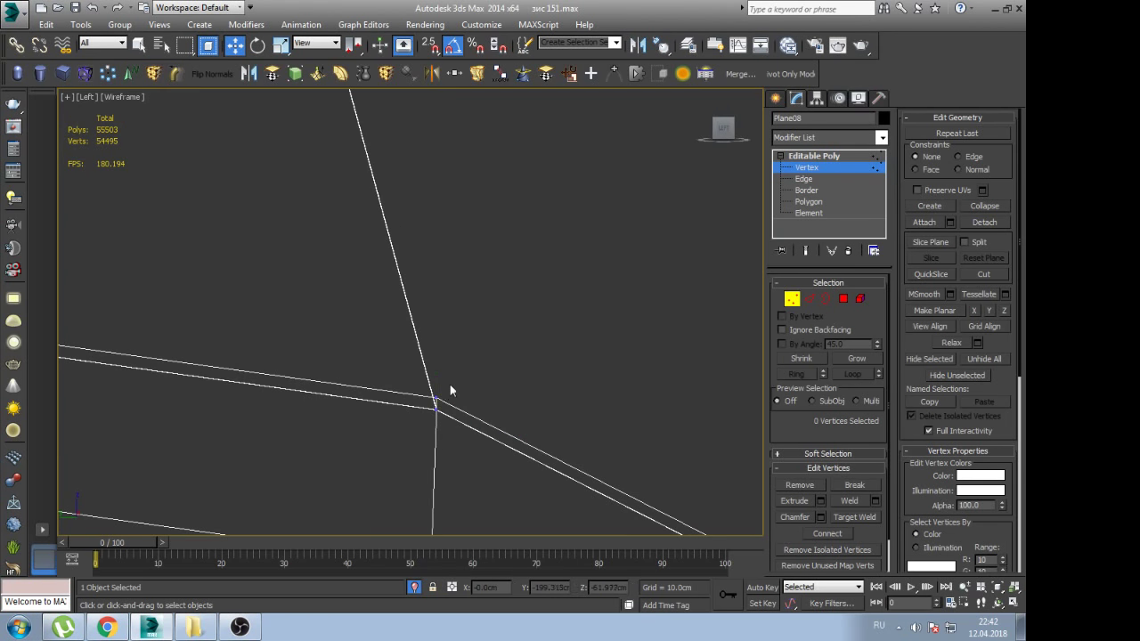
scroll(450, 392, "down", 2)
left_click(382, 445)
scroll(419, 410, "up", 2)
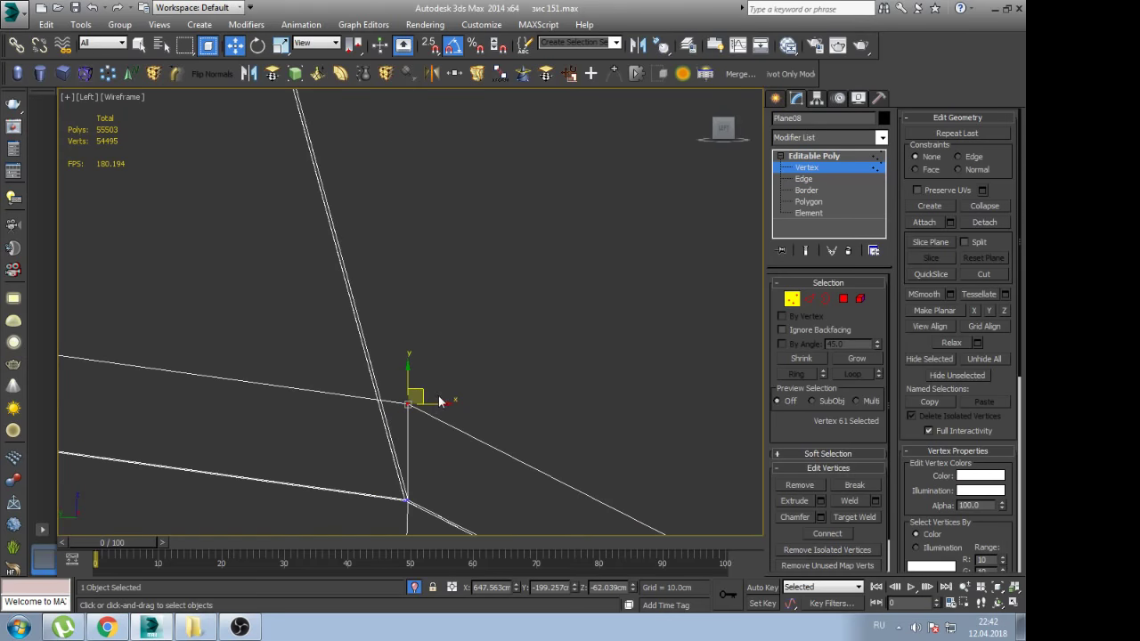
left_click(504, 415)
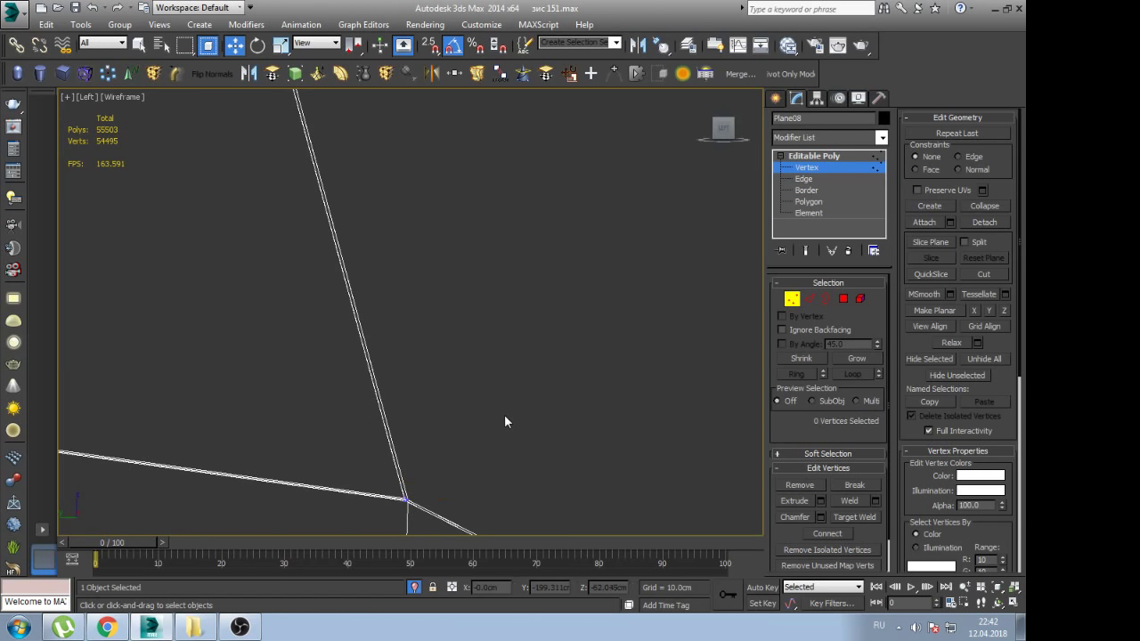
scroll(504, 415, "up", 2)
scroll(505, 415, "down", 2)
scroll(418, 377, "down", 1)
scroll(499, 383, "up", 2)
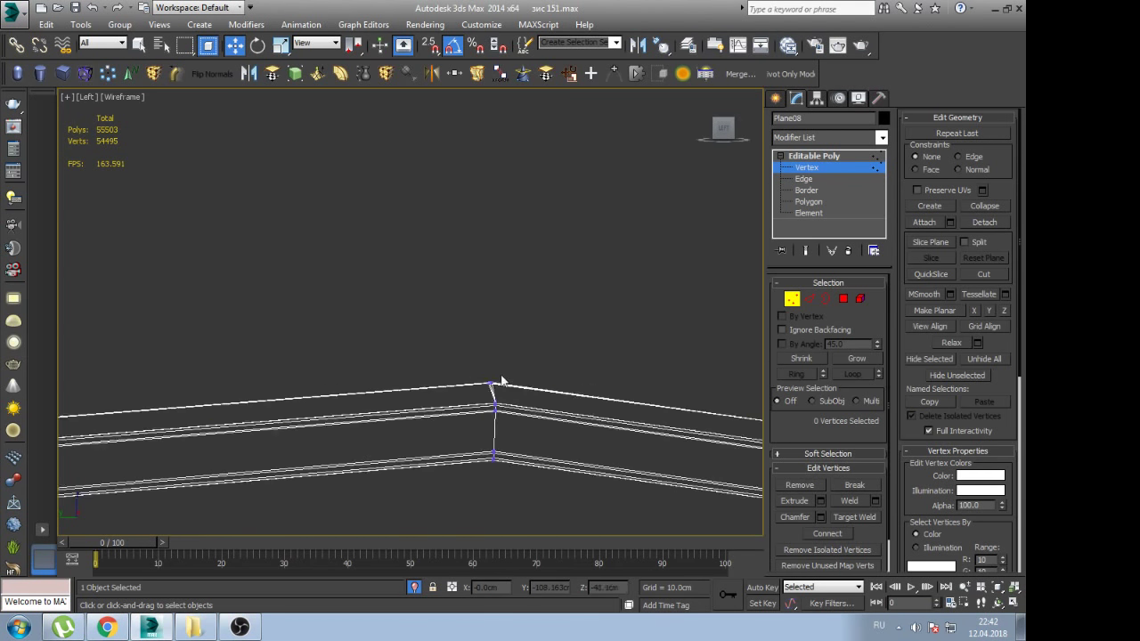
scroll(493, 417, "up", 1)
scroll(493, 417, "up", 2)
mouse_move(490, 290)
middle_mouse_down()
mouse_move(499, 348)
mouse_move(524, 368)
middle_mouse_up()
Scale six top corner vertices into one vertical line and slide them onto the corner
left_click_drag(445, 307, 496, 342)
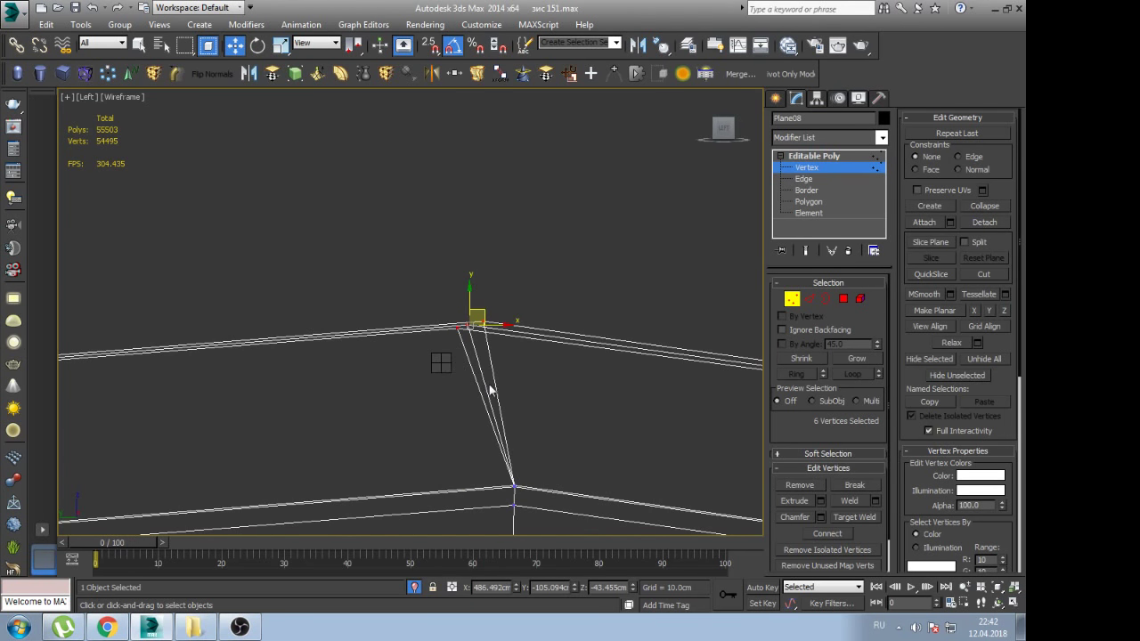
key("r")
left_click_drag(511, 335, 698, 367)
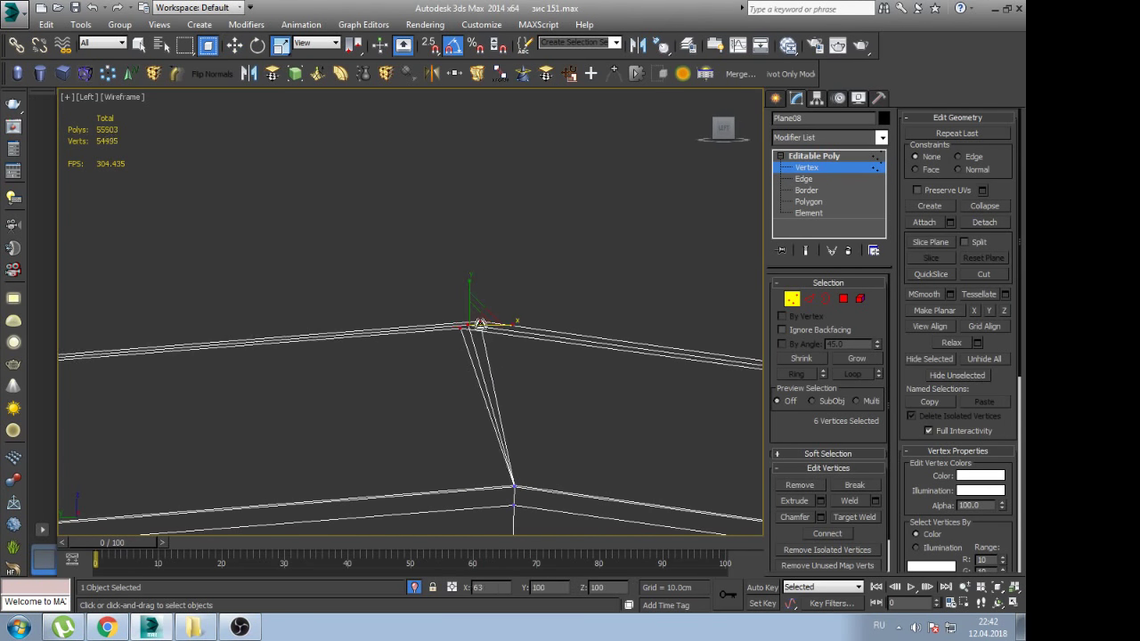
key("w")
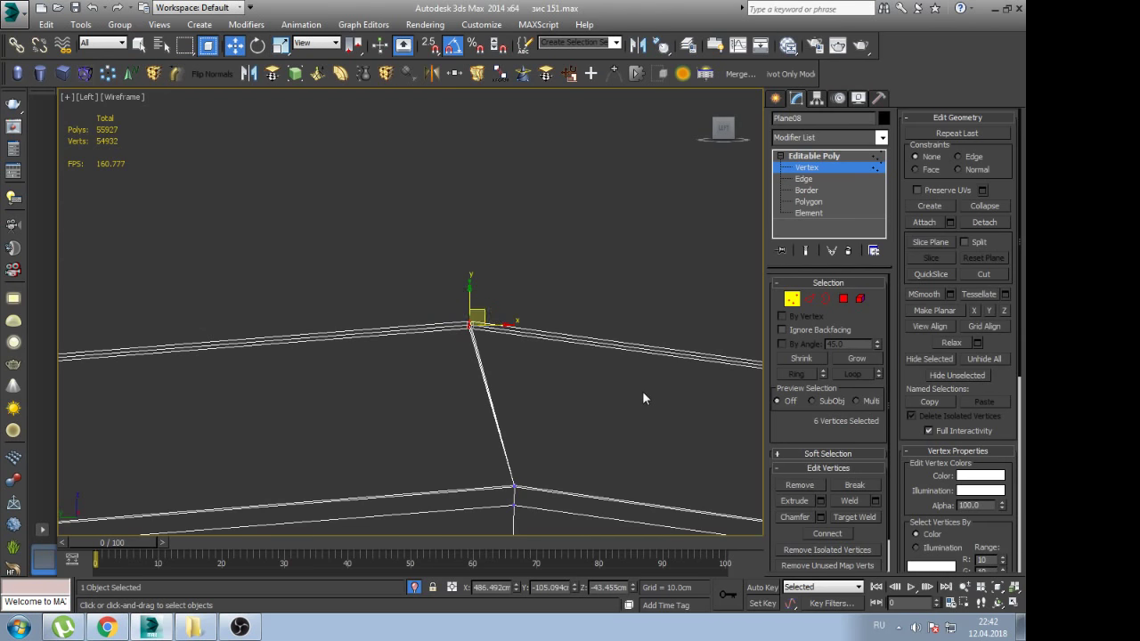
left_click_drag(502, 333, 538, 328)
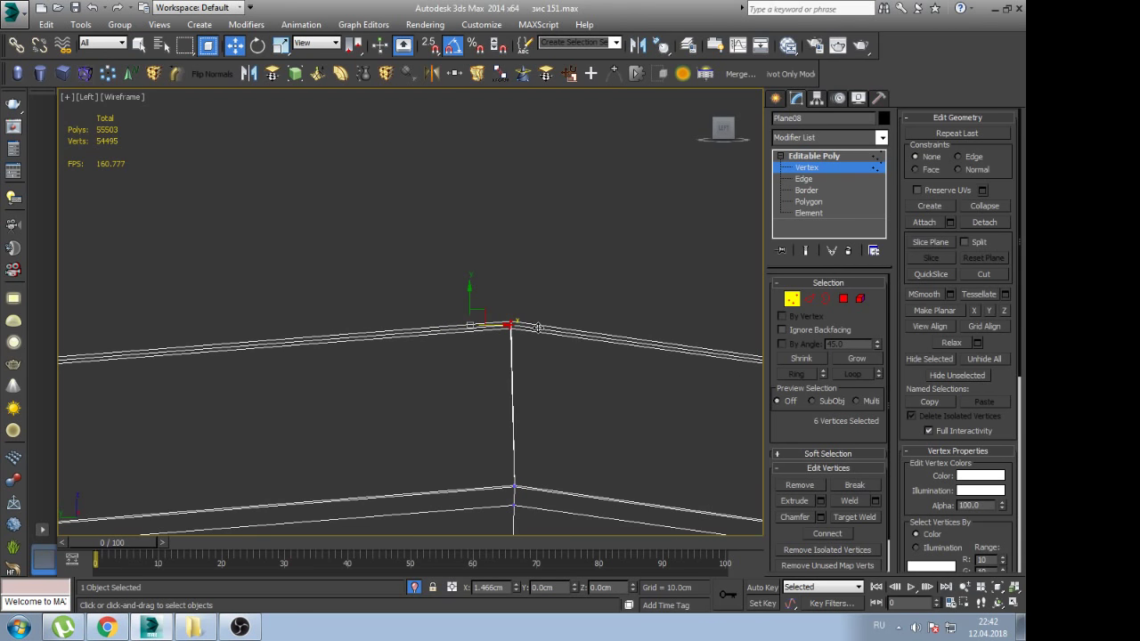
middle_click_drag(537, 327, 562, 318)
scroll(402, 351, "down", 2)
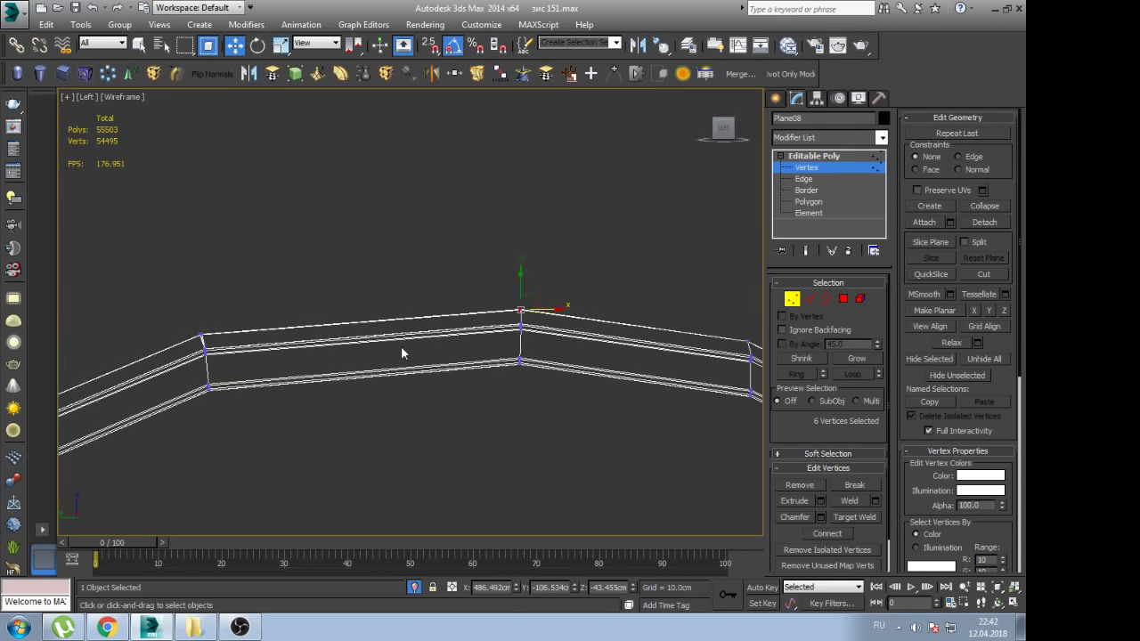
middle_click_drag(402, 351, 441, 322)
scroll(440, 322, "up", 3)
middle_click_drag(249, 313, 431, 261)
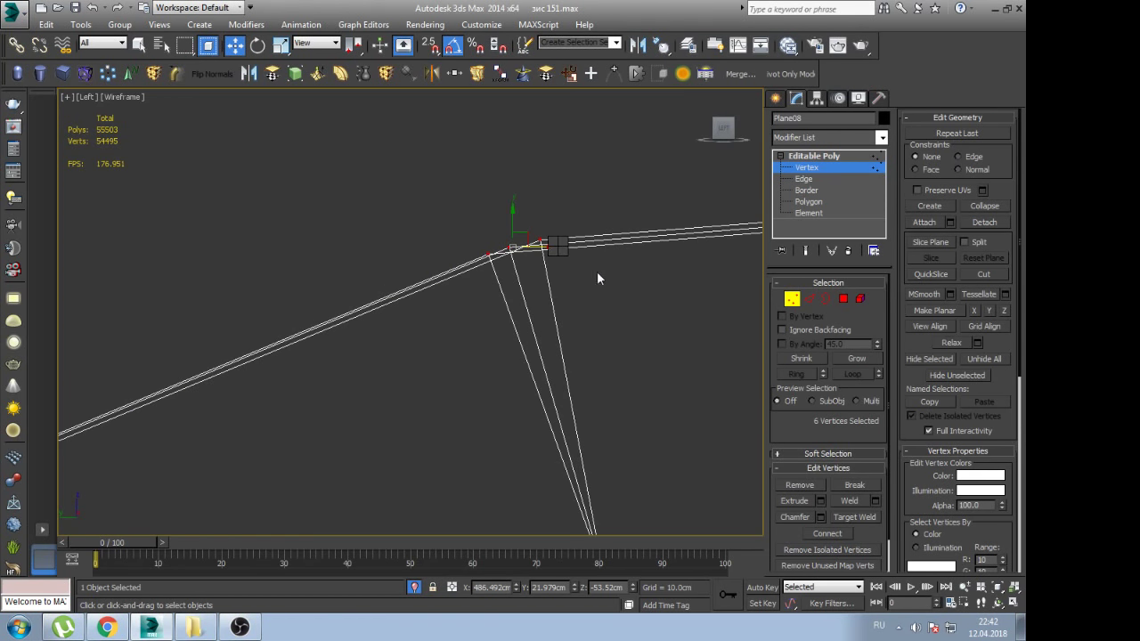
Undo a trial scale, then move the middle and lower vertices onto the top vertex
key("r")
mouse_move(550, 249)
left_mouse_down()
mouse_move(56, 308)
mouse_move(139, 393)
left_mouse_up()
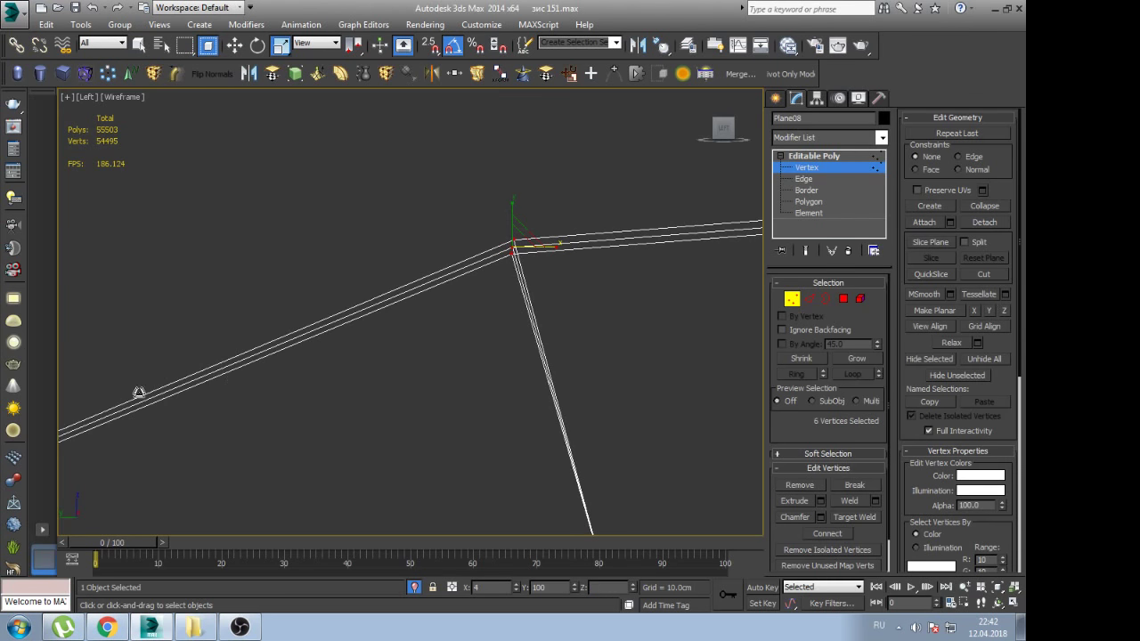
key("w")
key("ctrl+z")
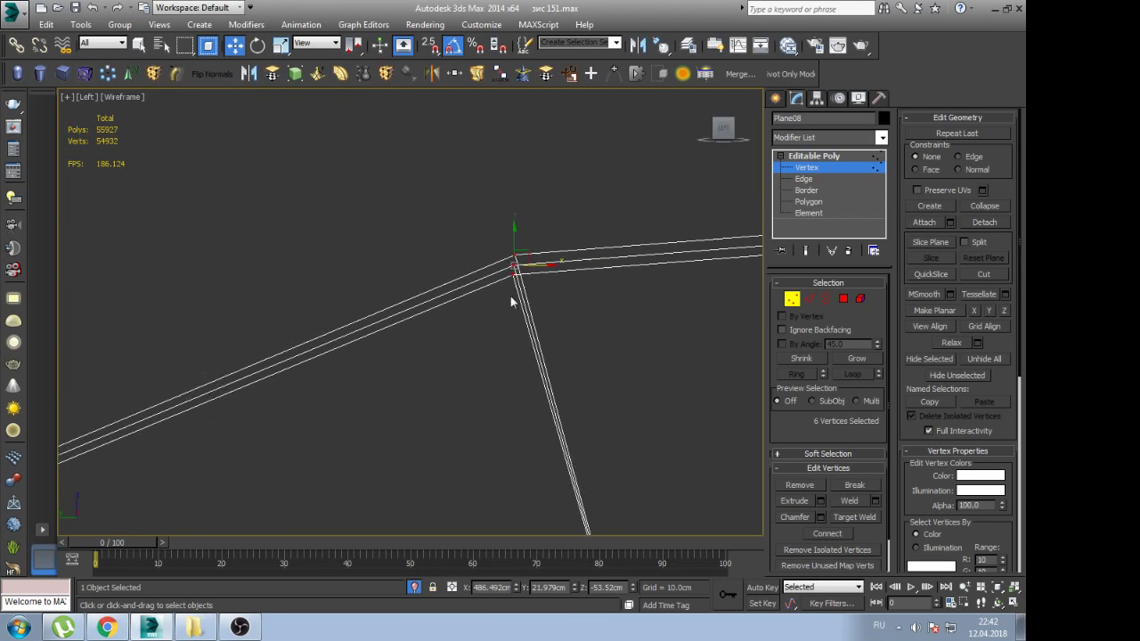
key("ctrl+z")
left_click_drag(581, 209, 572, 173)
left_click_drag(551, 271, 581, 169)
Undo the last two vertex moves, then select the fifteen lower vertices and shift them slightly
key("ctrl+z")
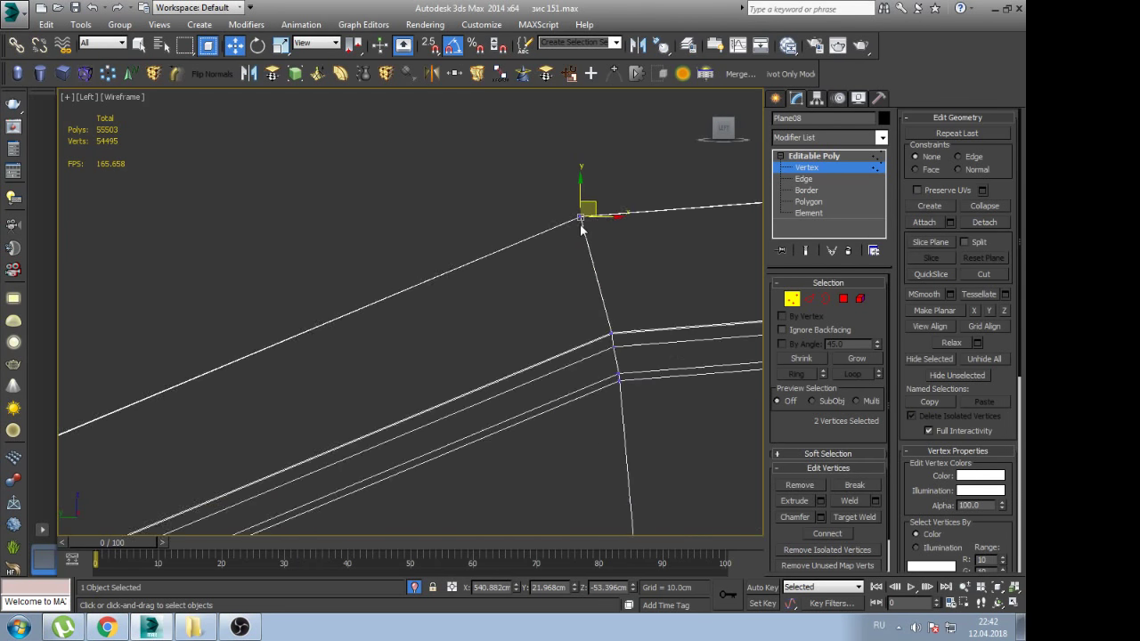
key("ctrl+z")
middle_click_drag(605, 357, 523, 342)
mouse_move(541, 417)
left_mouse_down()
mouse_move(525, 445)
mouse_move(543, 424)
left_mouse_up()
middle_click_drag(543, 424, 461, 397)
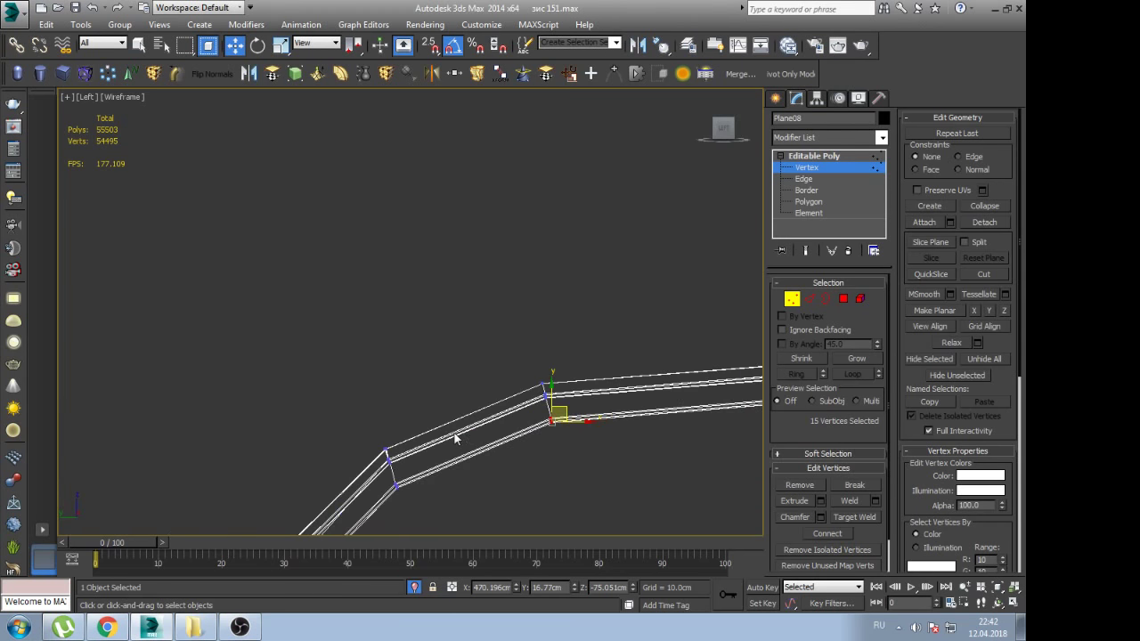
Select the six railing-corner vertices, nudge them slightly, and add the lower corner vertices
scroll(462, 398, "up", 5)
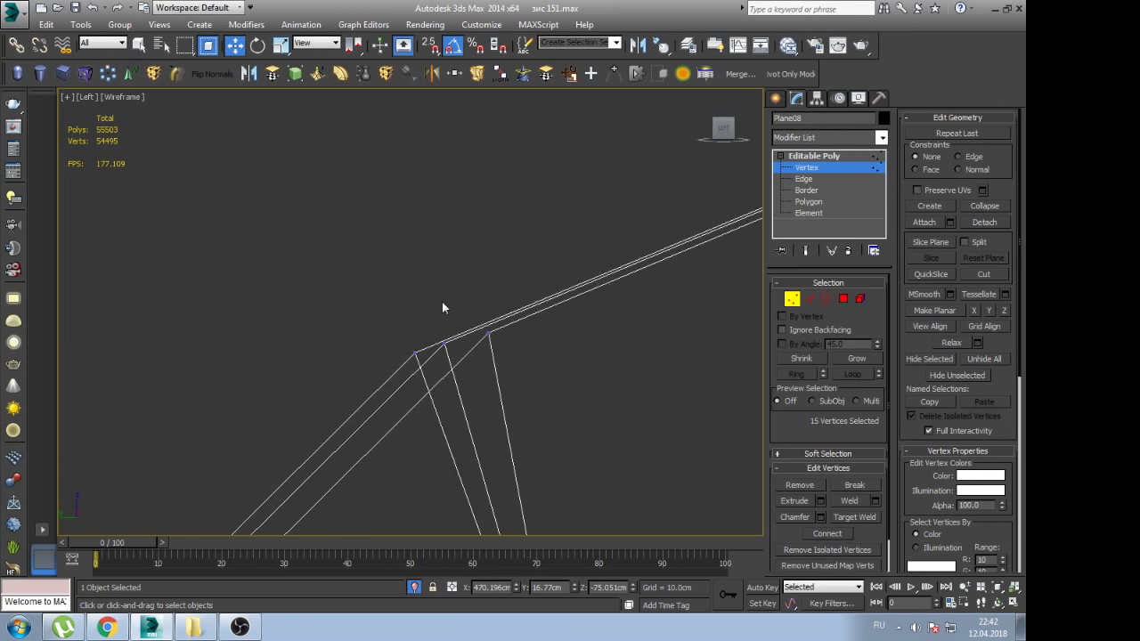
mouse_move(458, 343)
left_mouse_down()
mouse_move(430, 389)
mouse_move(550, 361)
left_mouse_up()
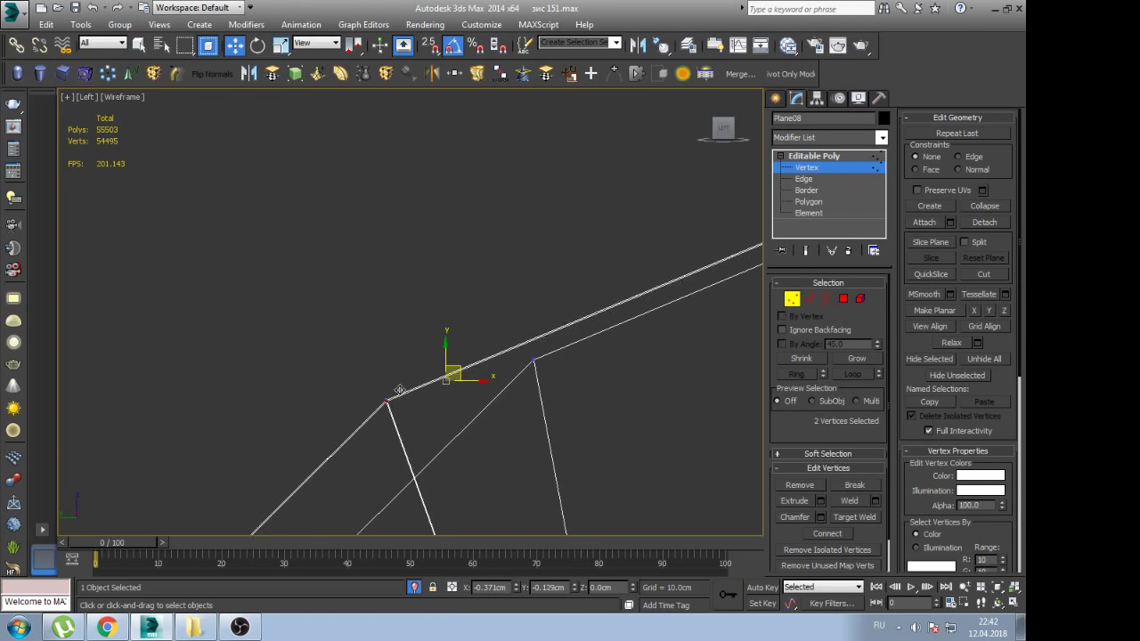
scroll(550, 361, "down", 2)
middle_click_drag(552, 356, 478, 356)
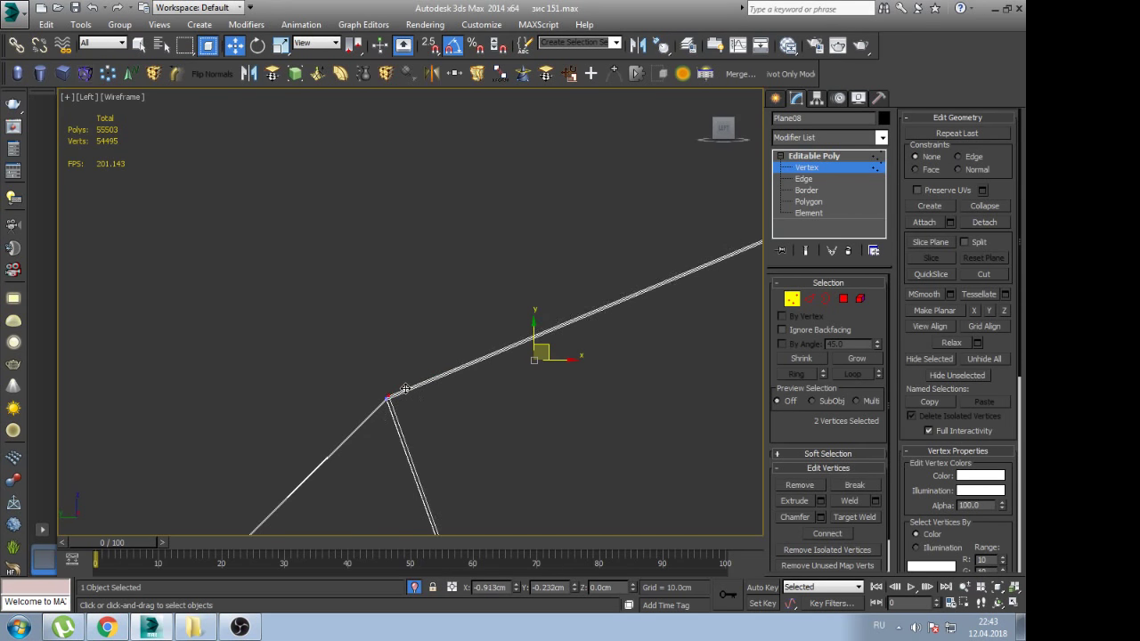
left_click_drag(348, 387, 472, 435)
middle_click_drag(459, 421, 456, 330)
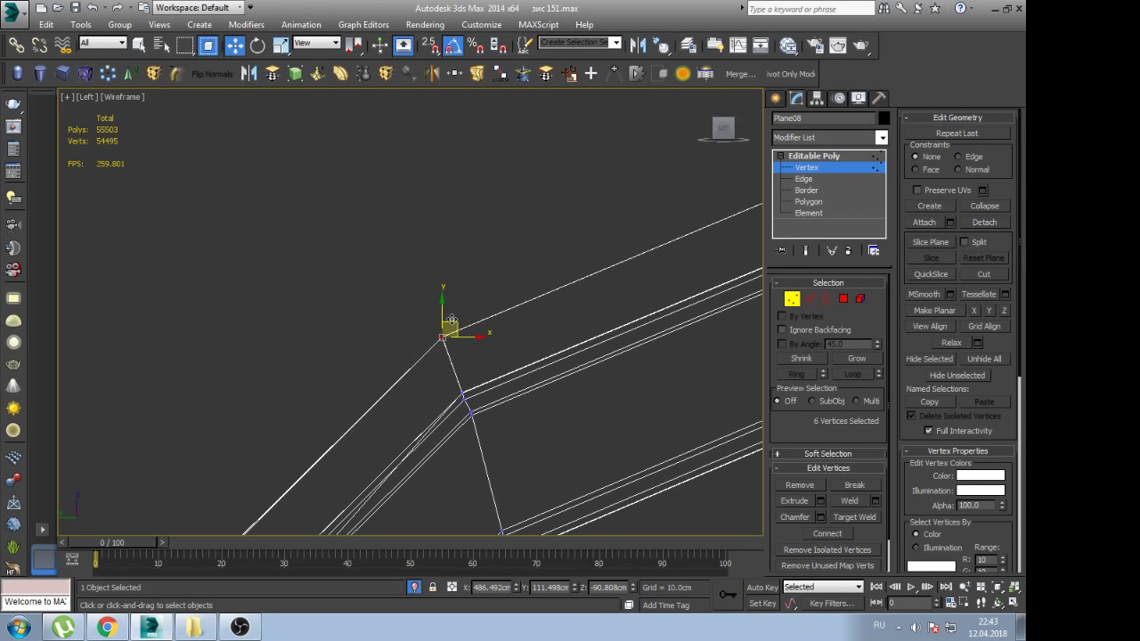
left_click_drag(452, 320, 448, 331)
scroll(473, 422, "up", 2)
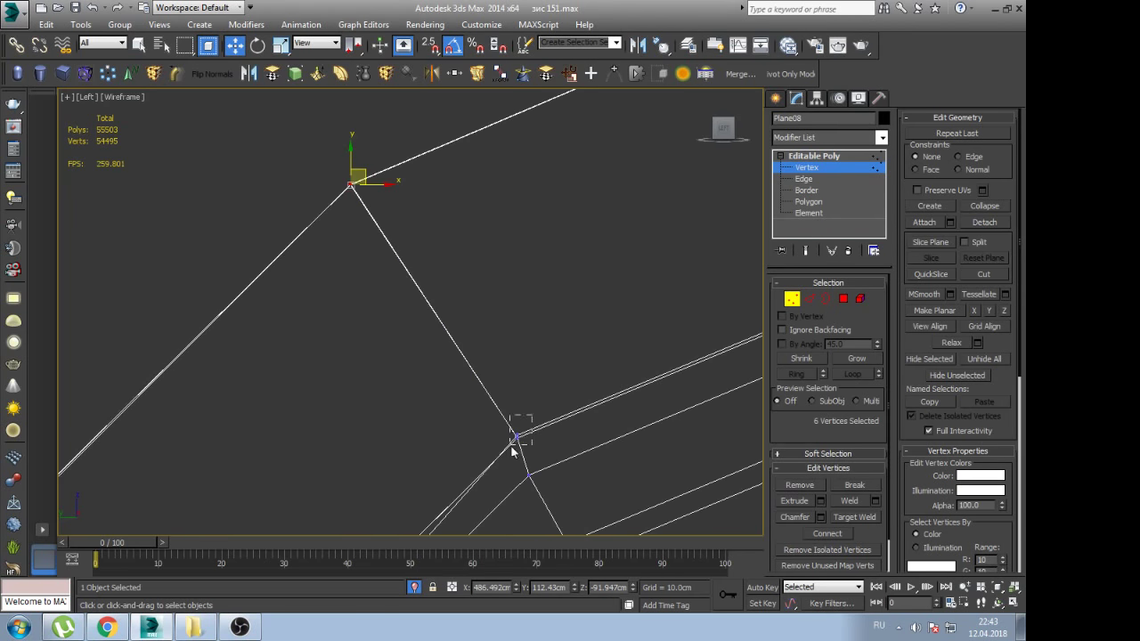
left_click_drag(513, 451, 522, 434)
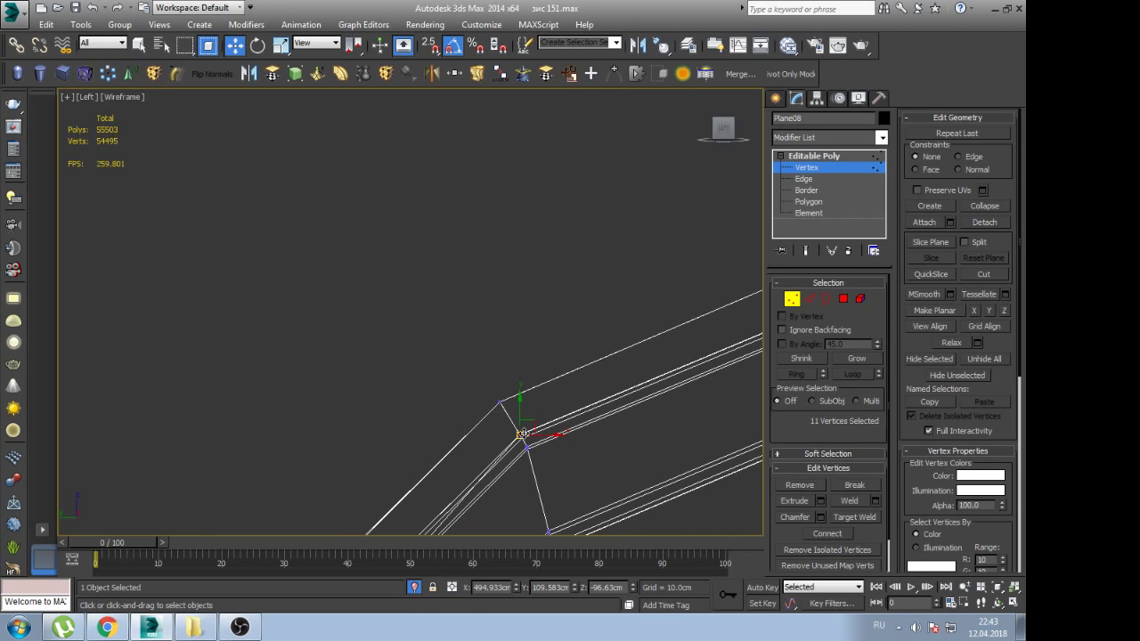
Select the grille-slot corner vertex with its surrounding vertices and shift them slightly
scroll(522, 434, "down", 2)
scroll(484, 354, "up", 3)
scroll(529, 349, "up", 2)
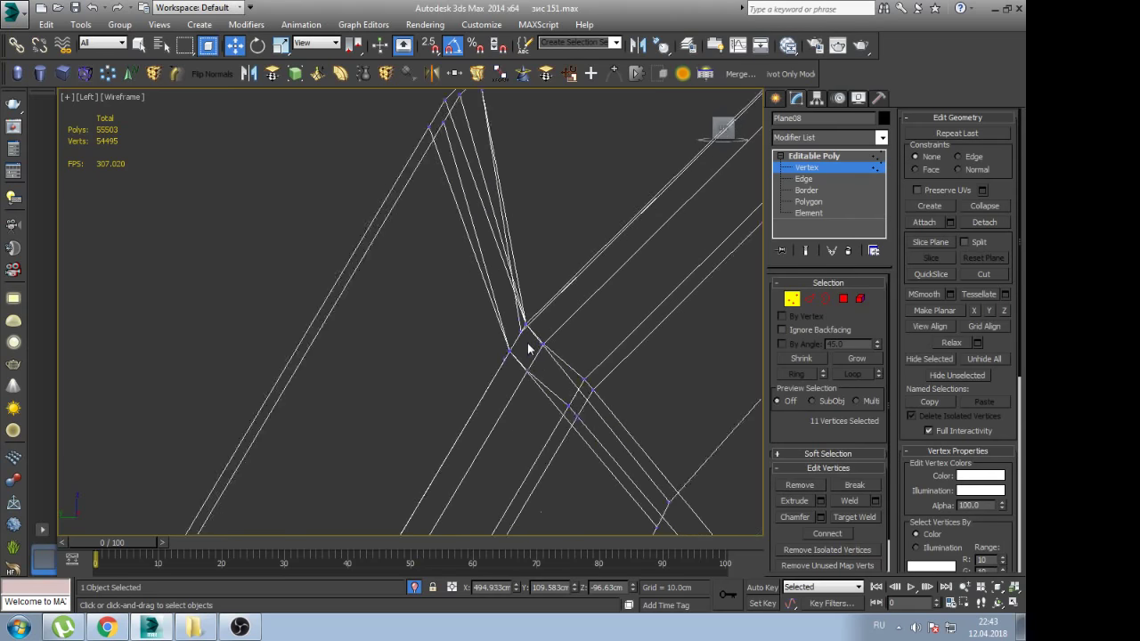
middle_click_drag(544, 358, 430, 363)
scroll(460, 415, "up", 2)
scroll(450, 362, "up", 2)
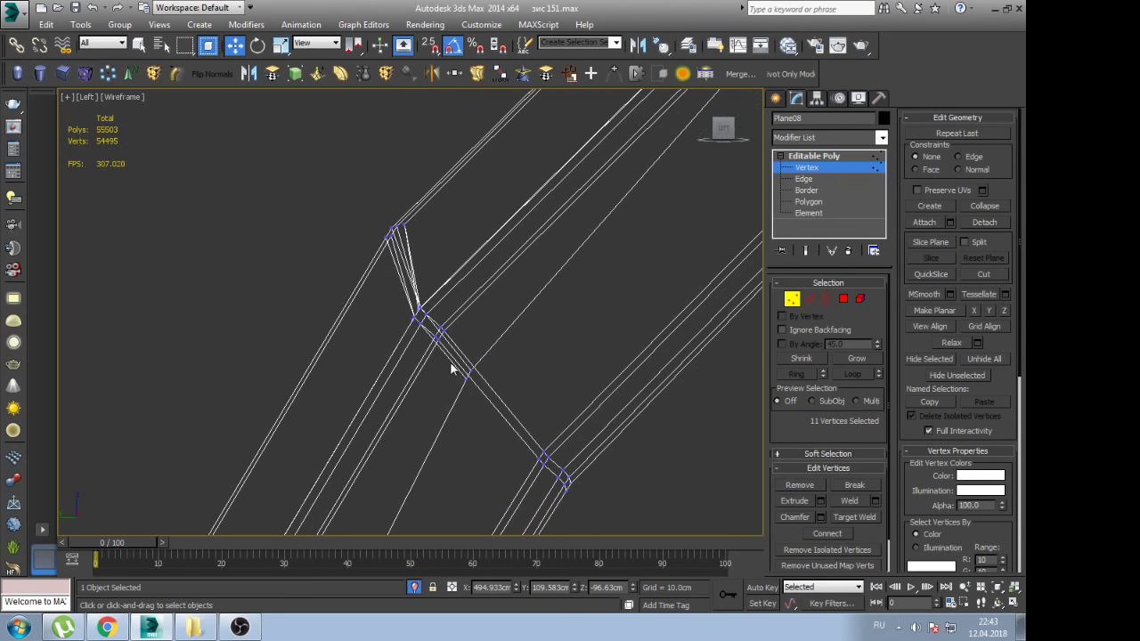
scroll(524, 439, "up", 2)
scroll(519, 318, "up", 2)
middle_click_drag(520, 318, 441, 321)
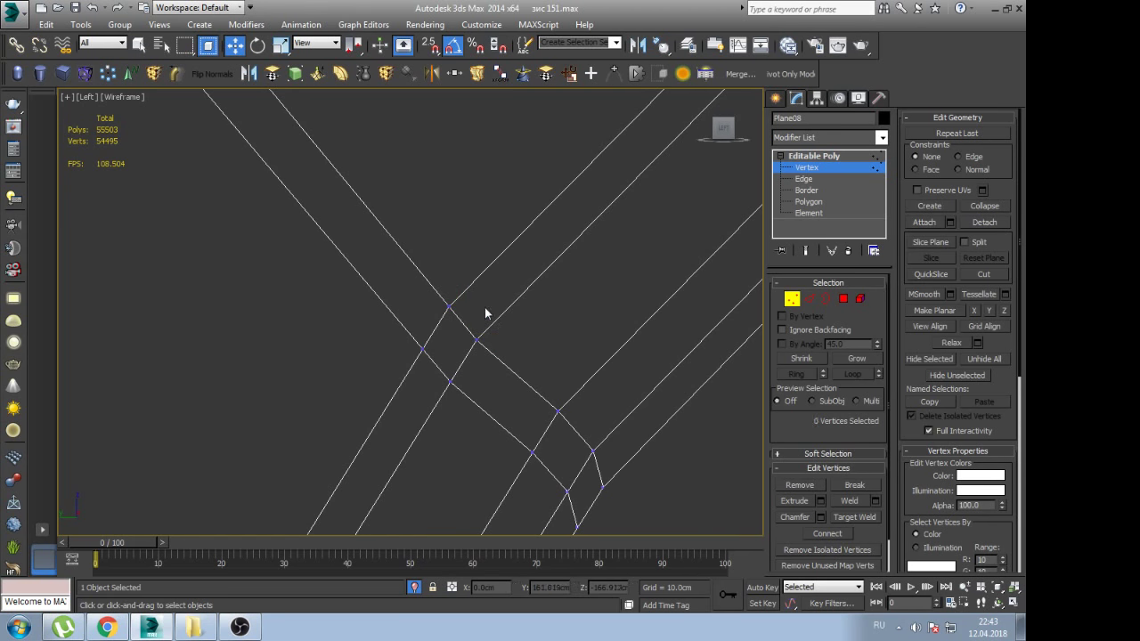
left_click(449, 306)
left_click_drag(551, 415, 631, 478, "ctrl")
left_click_drag(581, 417, 580, 418)
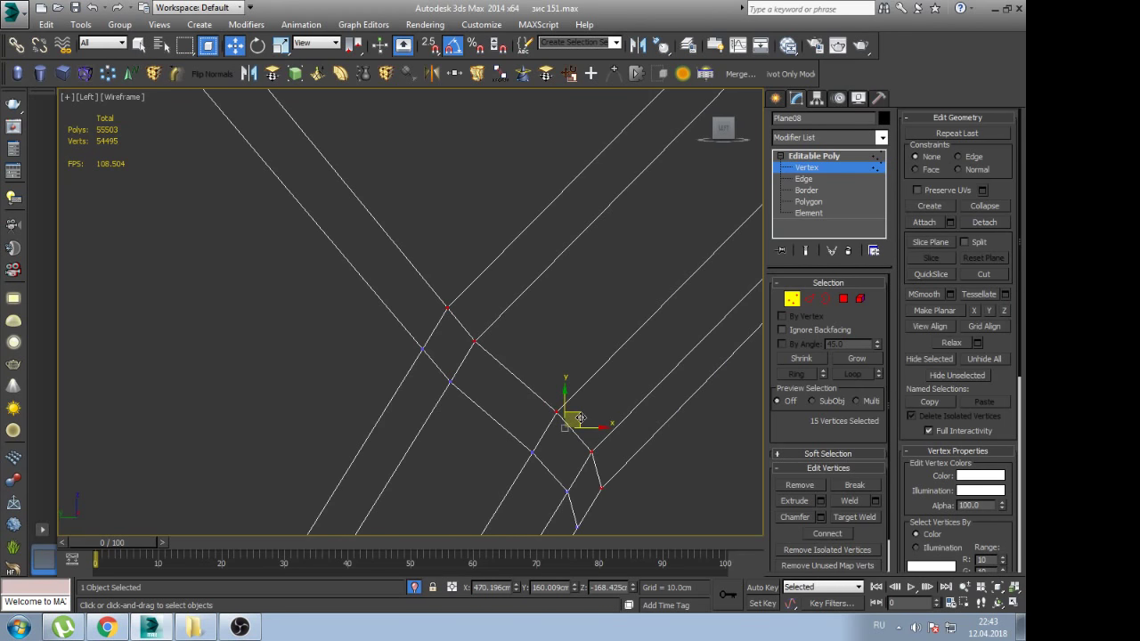
Switch to shaded view with edges and select the two vertices at the strip corner
key("F3")
scroll(528, 366, "up", 2)
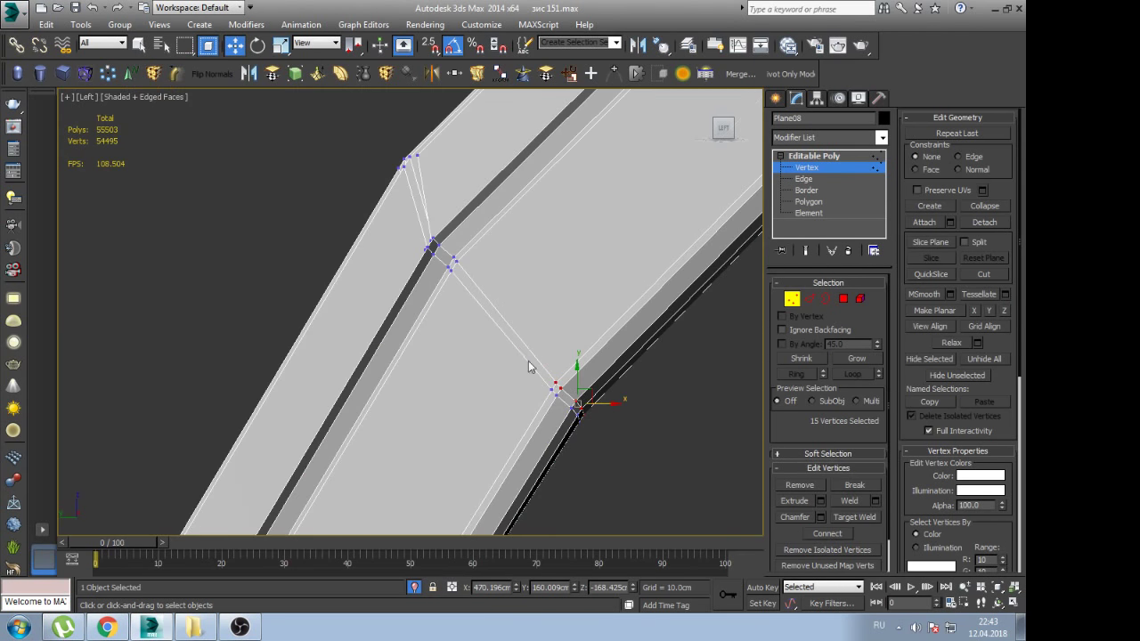
scroll(491, 307, "up", 2)
scroll(456, 266, "up", 3)
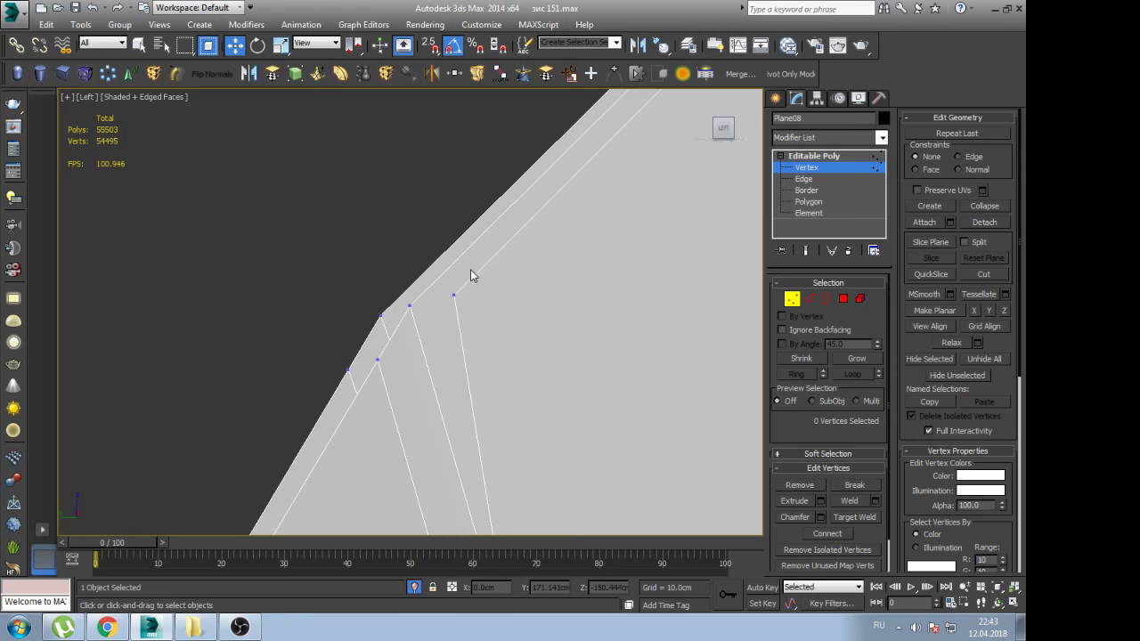
left_click_drag(472, 276, 440, 313)
middle_click_drag(440, 312, 475, 329, "alt")
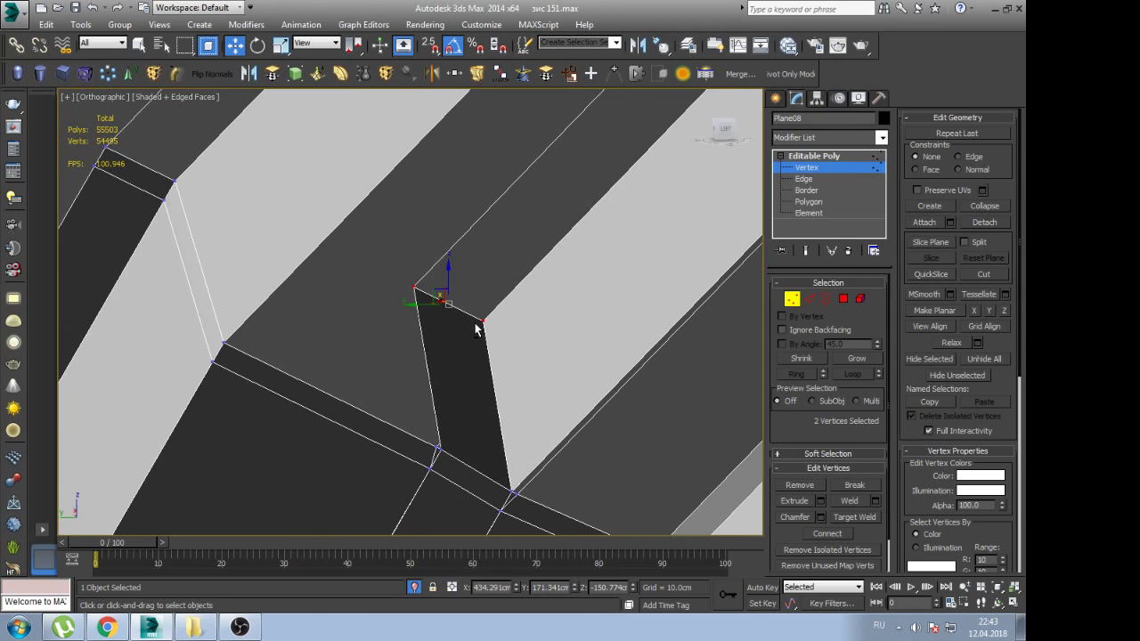
key("l")
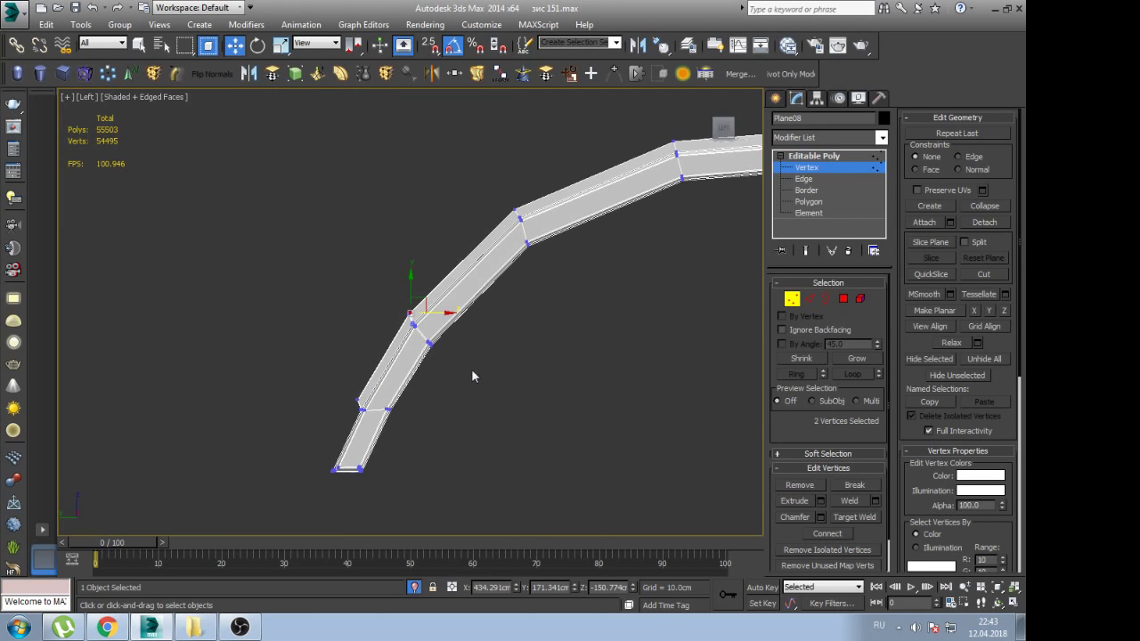
Move the stray corner vertex onto its neighbouring corner vertex
scroll(416, 325, "up", 3)
scroll(418, 326, "up", 2)
scroll(527, 355, "up", 3)
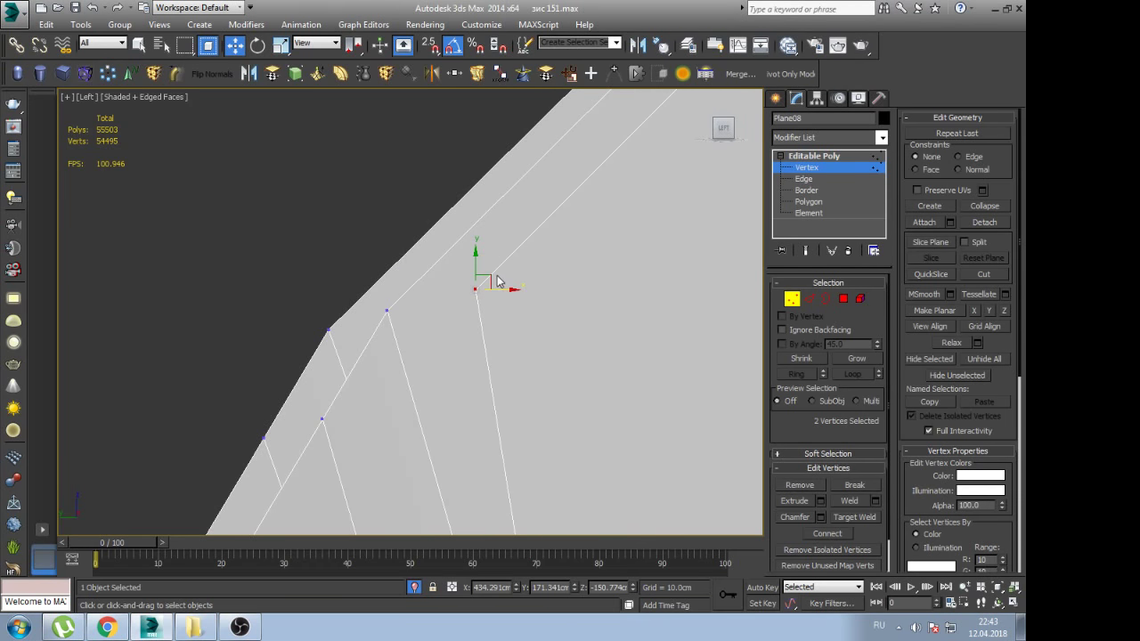
left_click_drag(497, 282, 404, 298)
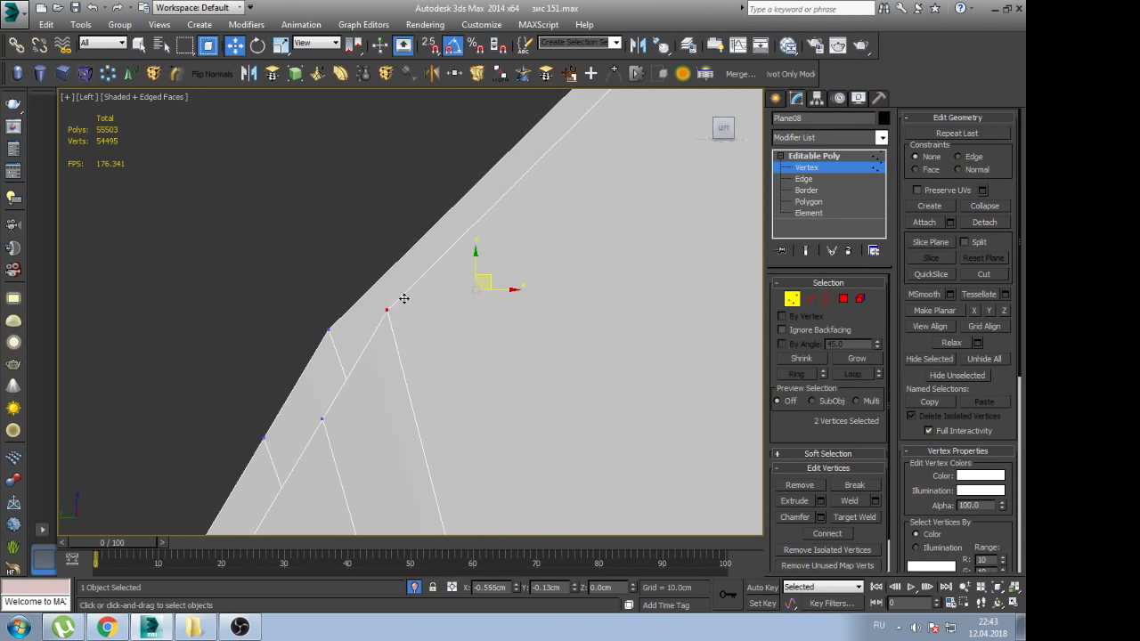
Select the second corner vertex pair, then clear the selection once aligned
scroll(405, 298, "down", 2)
scroll(443, 326, "down", 2)
scroll(457, 369, "down", 2)
scroll(450, 377, "down", 1)
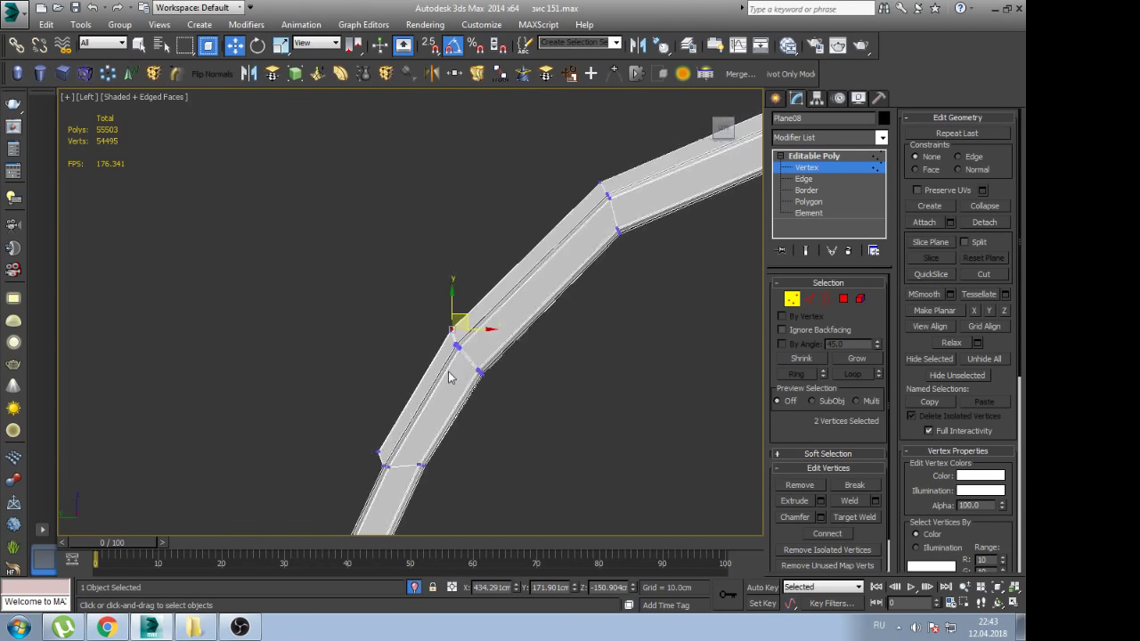
scroll(450, 377, "down", 1)
scroll(384, 380, "up", 4)
scroll(383, 317, "up", 2)
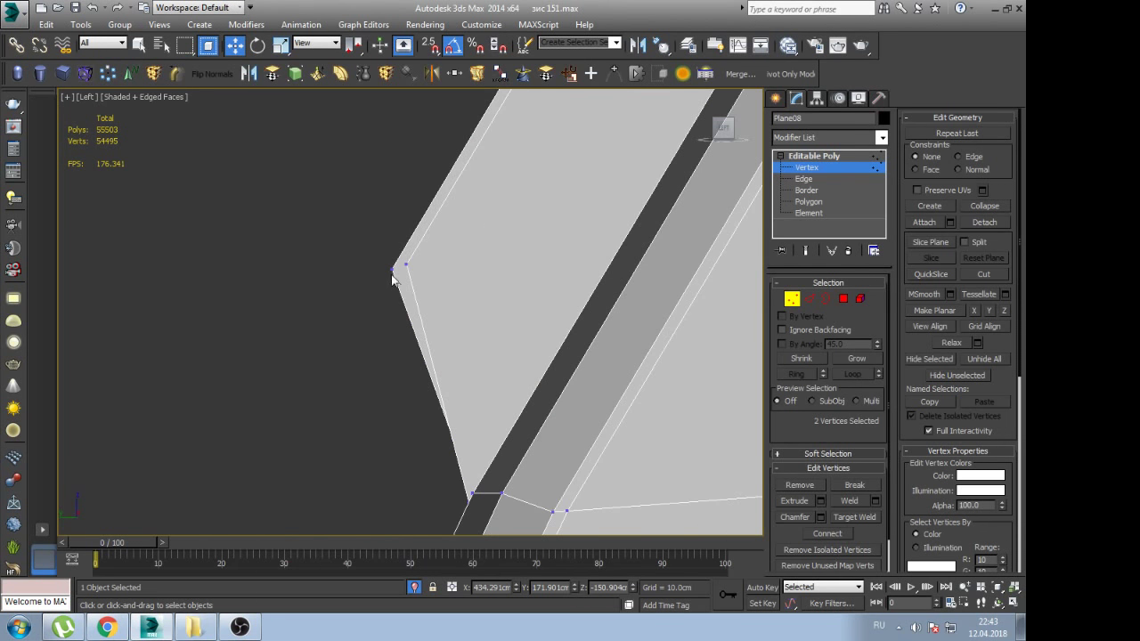
scroll(392, 279, "up", 4)
mouse_move(414, 270)
left_mouse_down()
mouse_move(492, 227)
mouse_move(434, 235)
left_mouse_up()
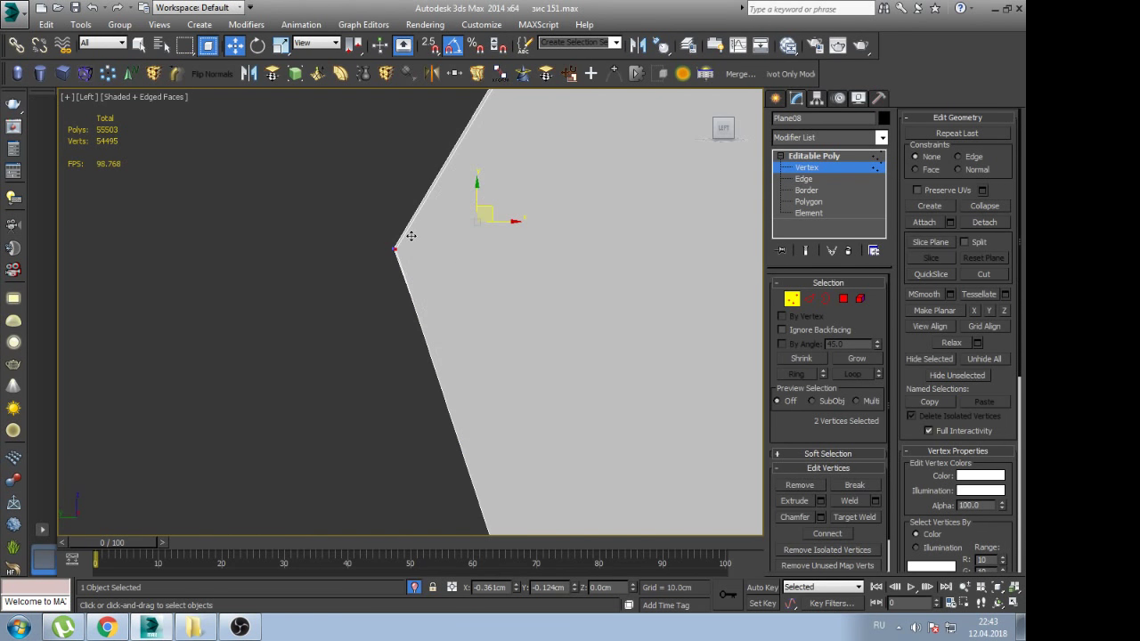
left_click(497, 252)
Select the row of vertices across the panel and view along it
scroll(500, 254, "down", 2)
scroll(503, 259, "down", 2)
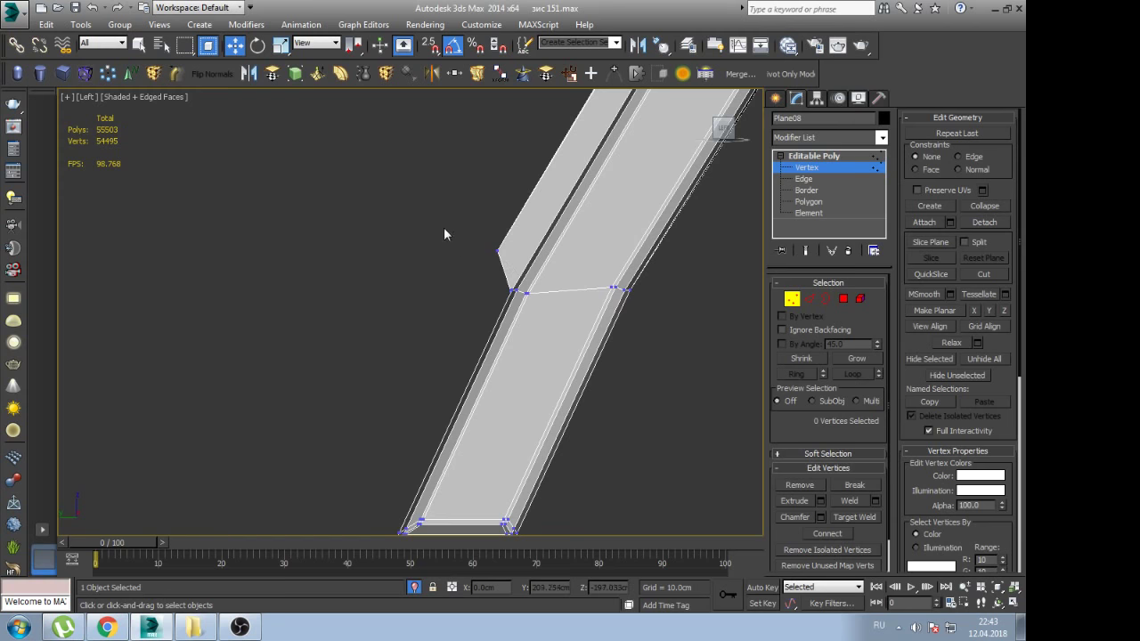
left_click(666, 332)
mouse_move(666, 332)
middle_mouse_down("alt")
mouse_move(590, 336)
mouse_move(644, 316)
middle_mouse_up("alt")
scroll(666, 336, "up", 3)
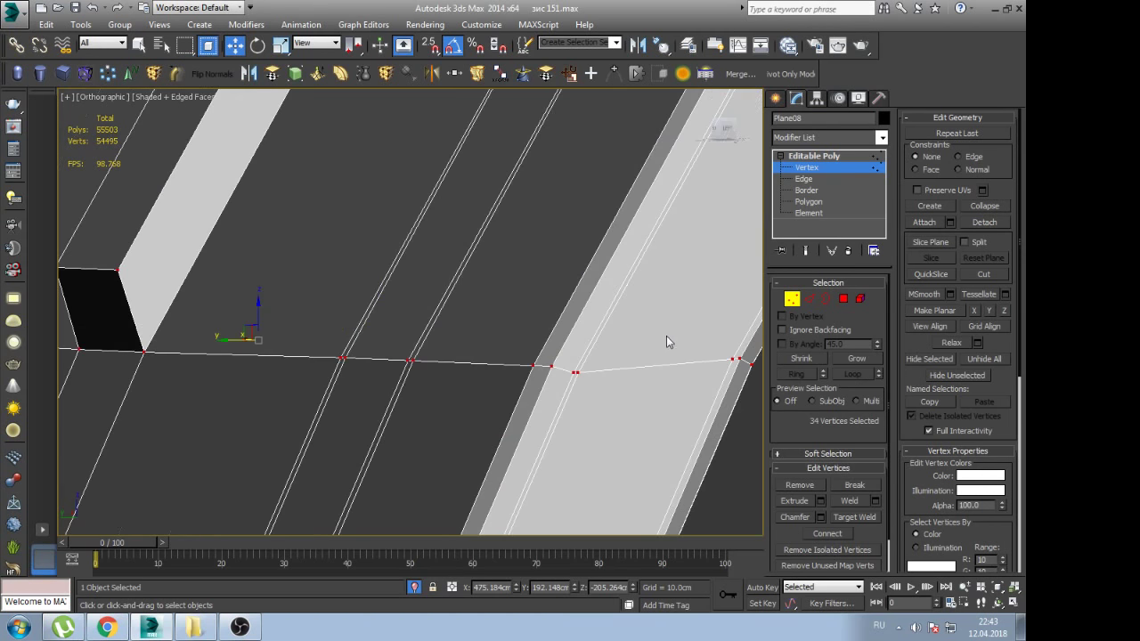
scroll(576, 366, "up", 2)
scroll(575, 366, "down", 3)
scroll(615, 326, "down", 2)
scroll(609, 298, "up", 3)
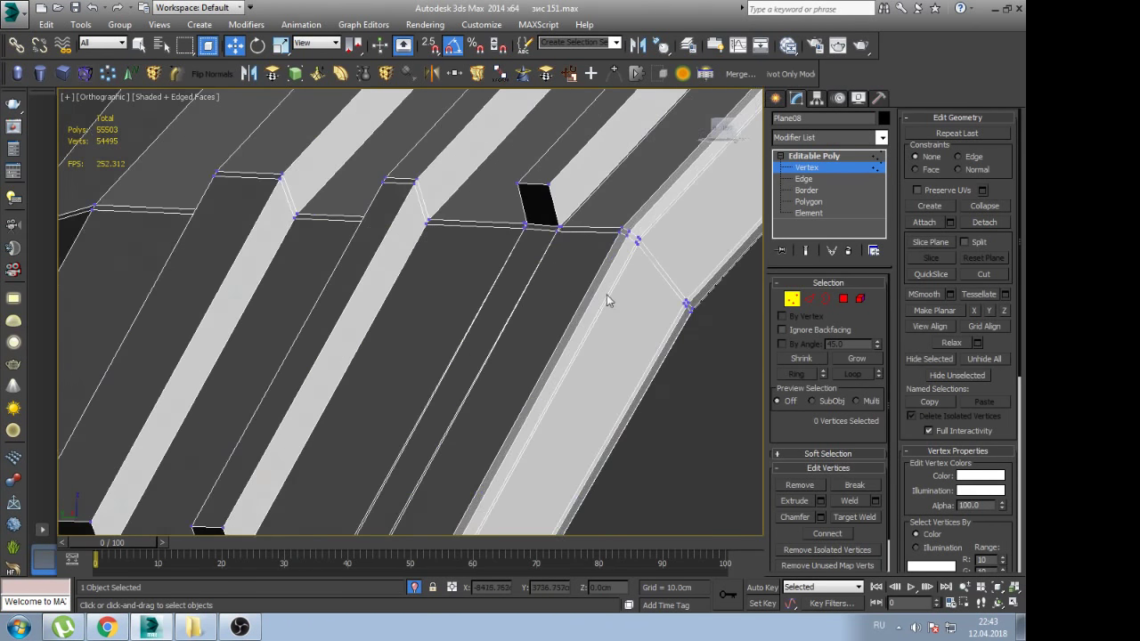
scroll(634, 283, "up", 2)
scroll(634, 283, "down", 2)
Exit vertex level, frame the panel, and preview it with NURMS smoothing and edges hidden
left_click(818, 158)
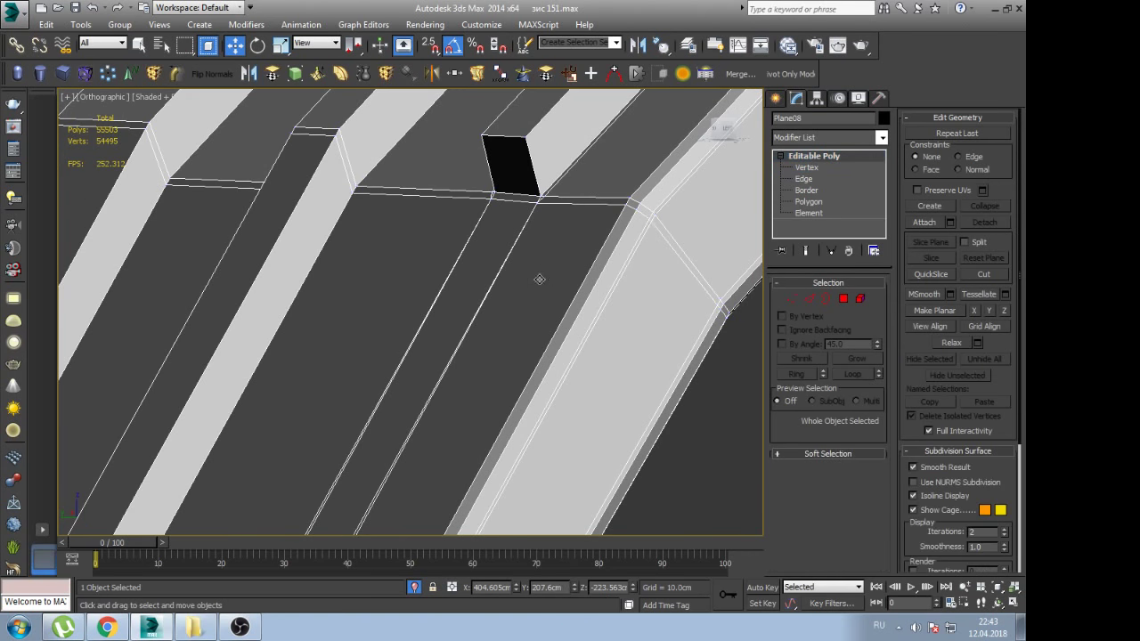
key("z")
key("ctrl+BackSpace")
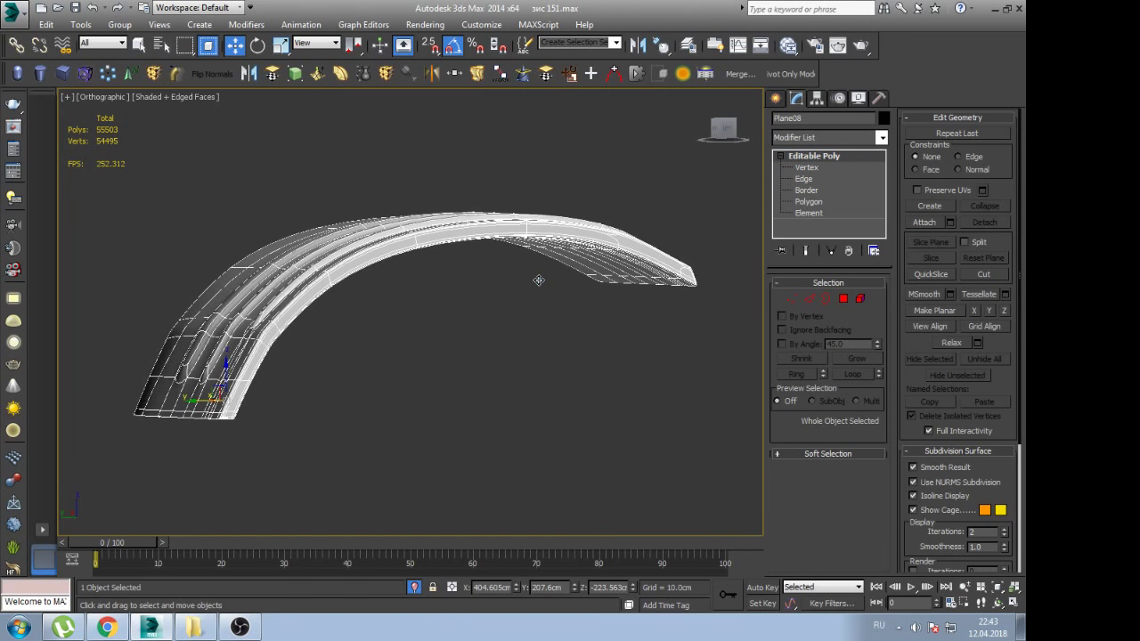
key("F4")
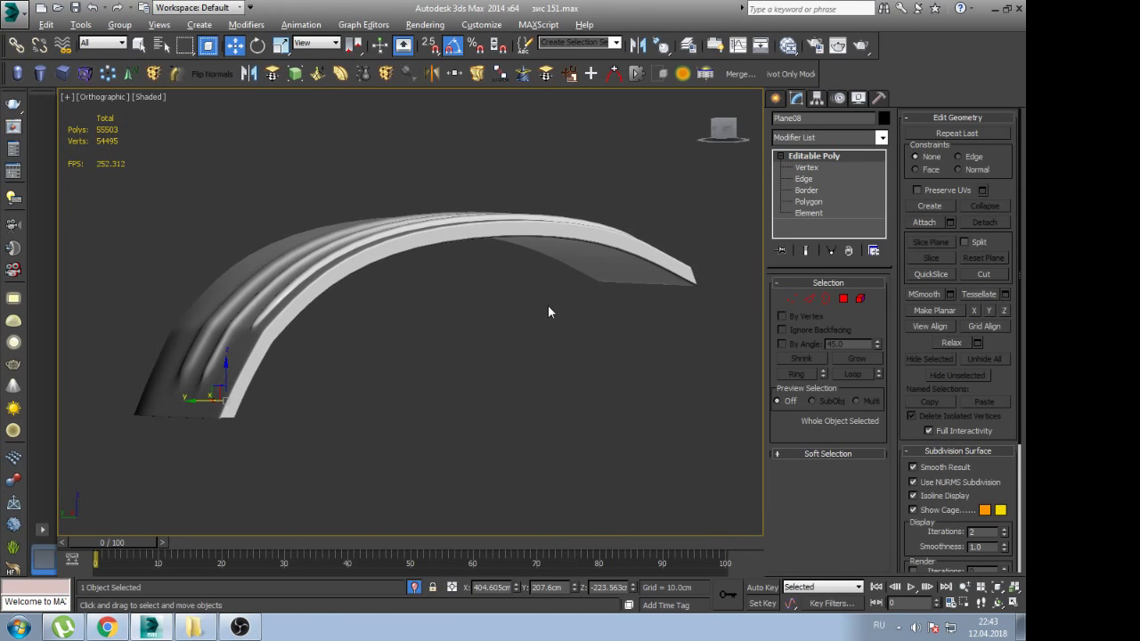
mouse_move(548, 304)
middle_mouse_down("alt")
mouse_move(552, 351)
mouse_move(577, 345)
middle_mouse_up("alt")
Inspect the smoothed panel with edges shown again, then turn NURMS smoothing off
scroll(577, 345, "up", 2)
scroll(534, 347, "up", 5)
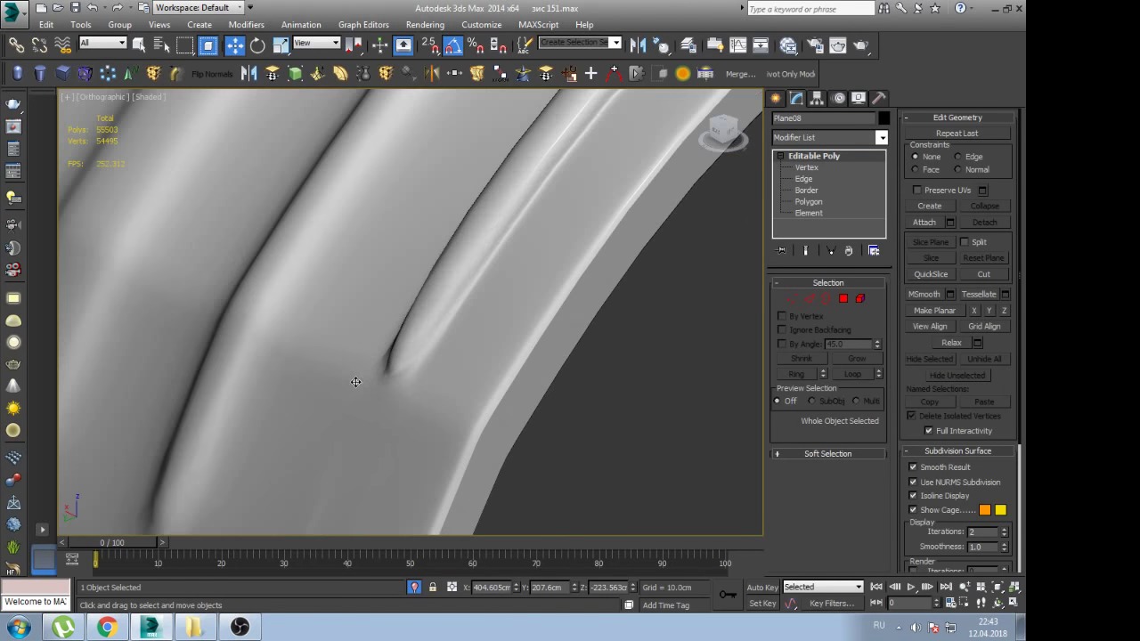
scroll(502, 331, "up", 3)
key("F4")
scroll(508, 337, "down", 3)
scroll(567, 345, "down", 1)
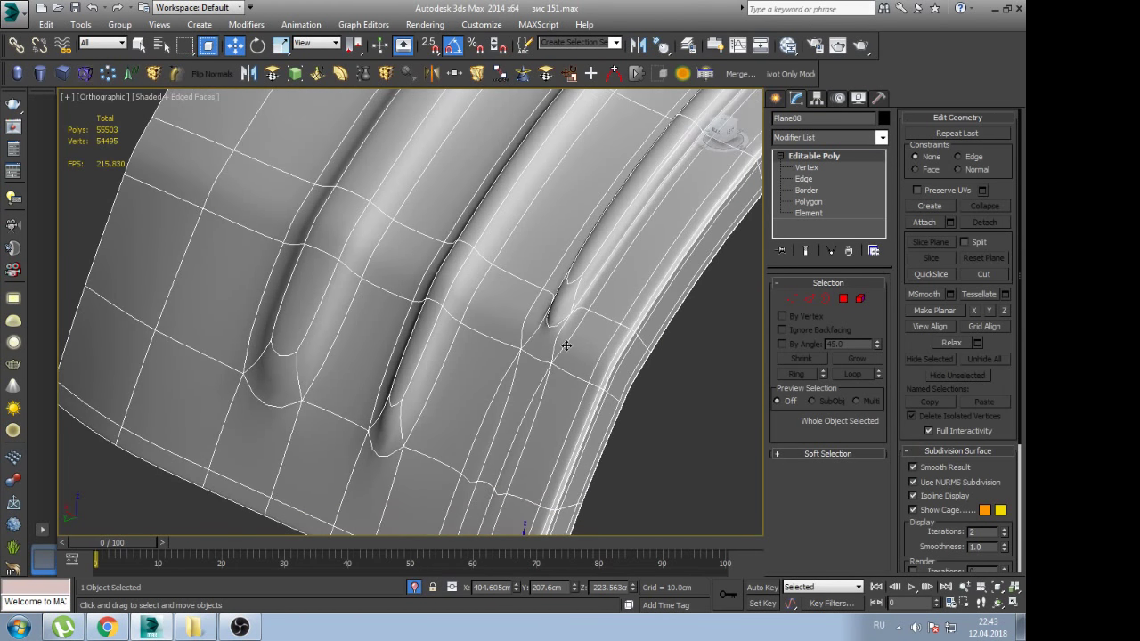
key("ctrl+BackSpace")
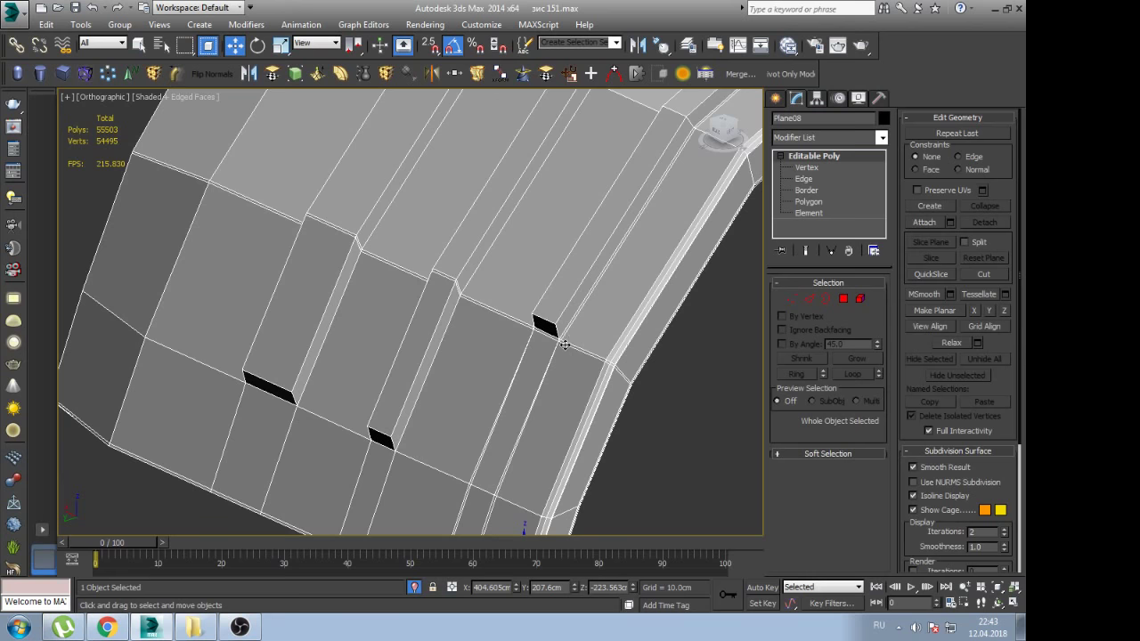
scroll(564, 345, "up", 5)
In Edge mode, select the grille-slot edges running across the panel and remove them
key("2")
left_click(606, 363)
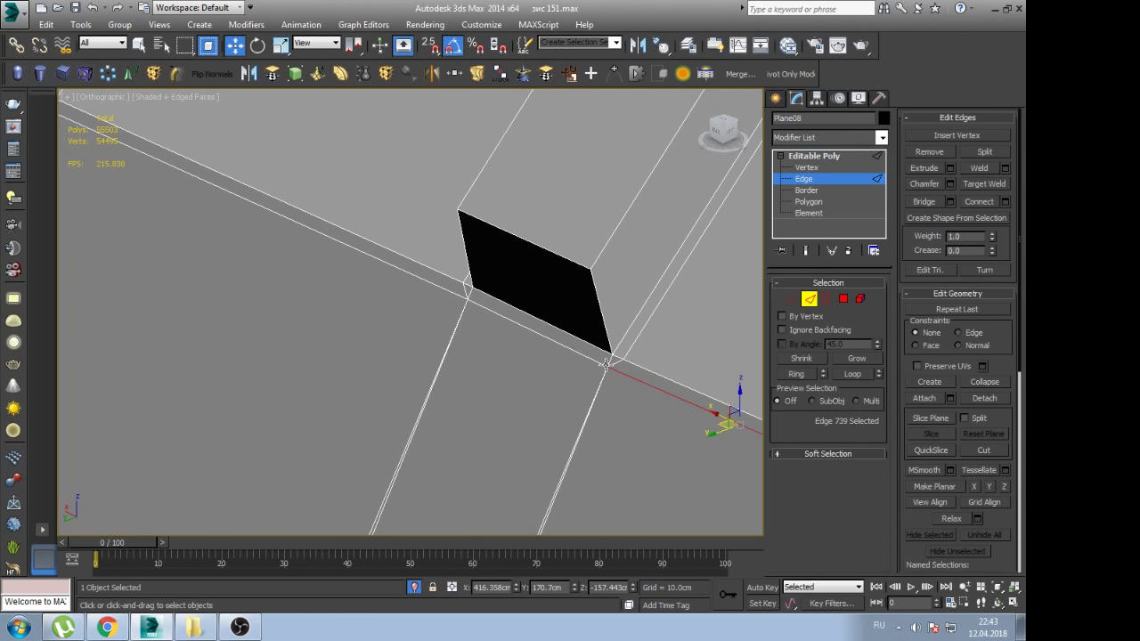
left_click(426, 284)
key("z")
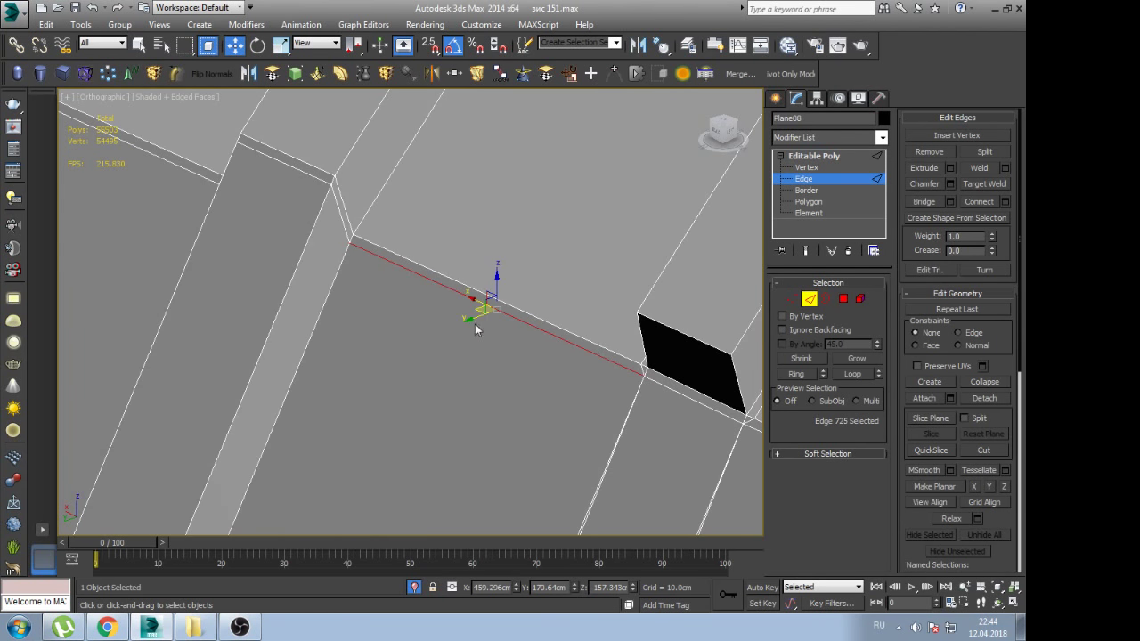
left_click(458, 331)
left_click(332, 197)
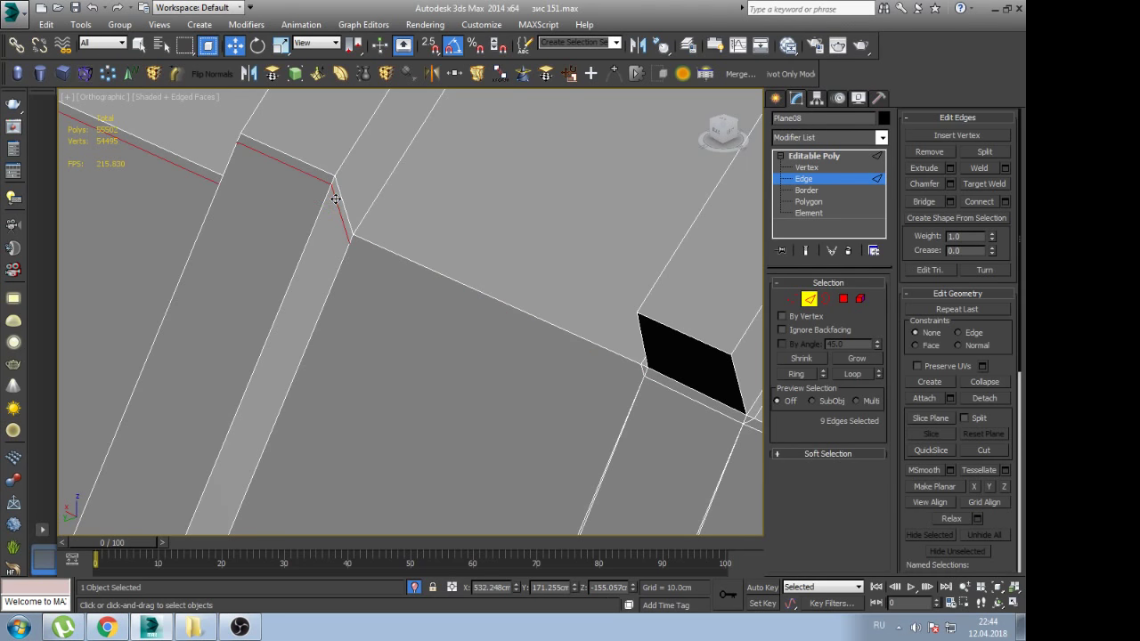
left_click(336, 205)
Remove the edge leading from the slot, choosing the parallel edge just below
scroll(374, 223, "down", 3)
scroll(422, 237, "up", 2)
scroll(443, 251, "up", 2)
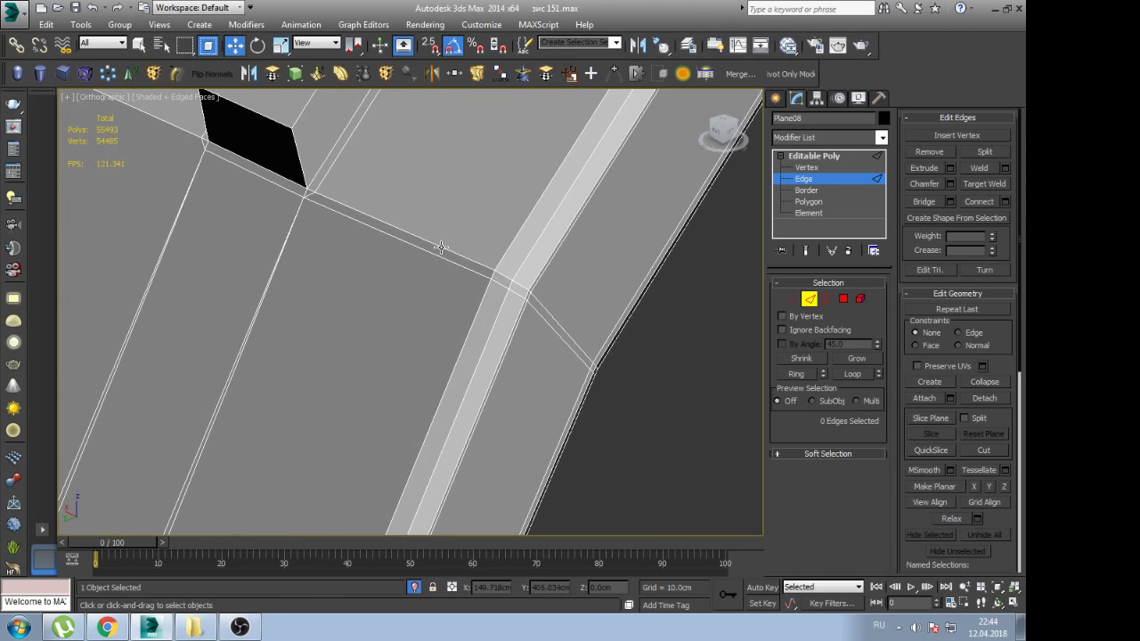
left_click(441, 247)
left_click(418, 250)
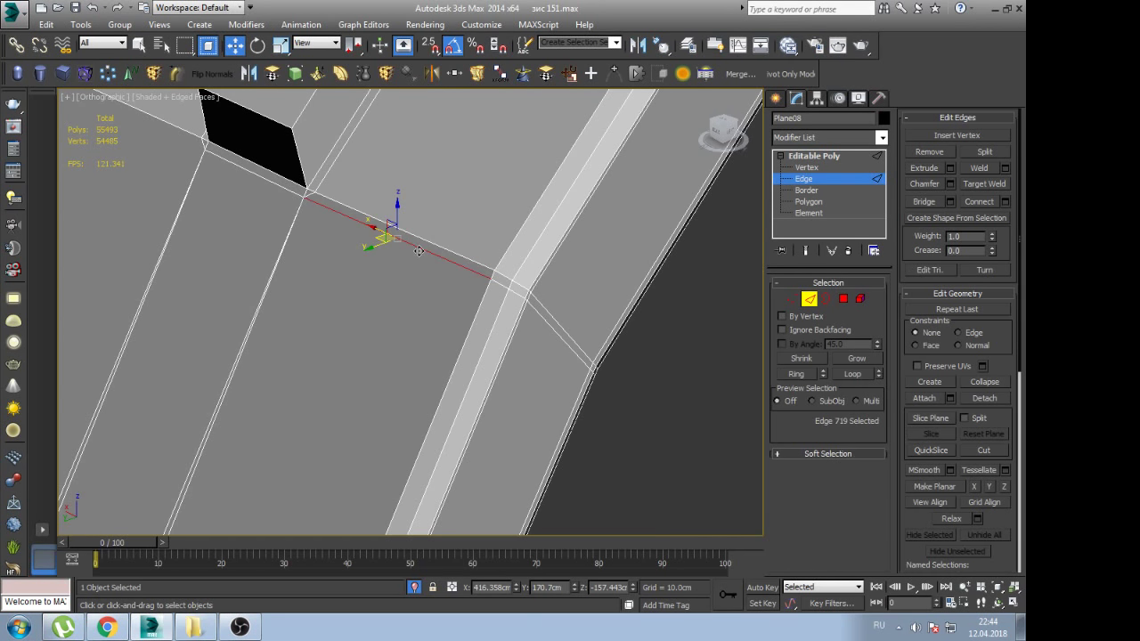
left_click(526, 305)
left_click(538, 319)
left_click(535, 311)
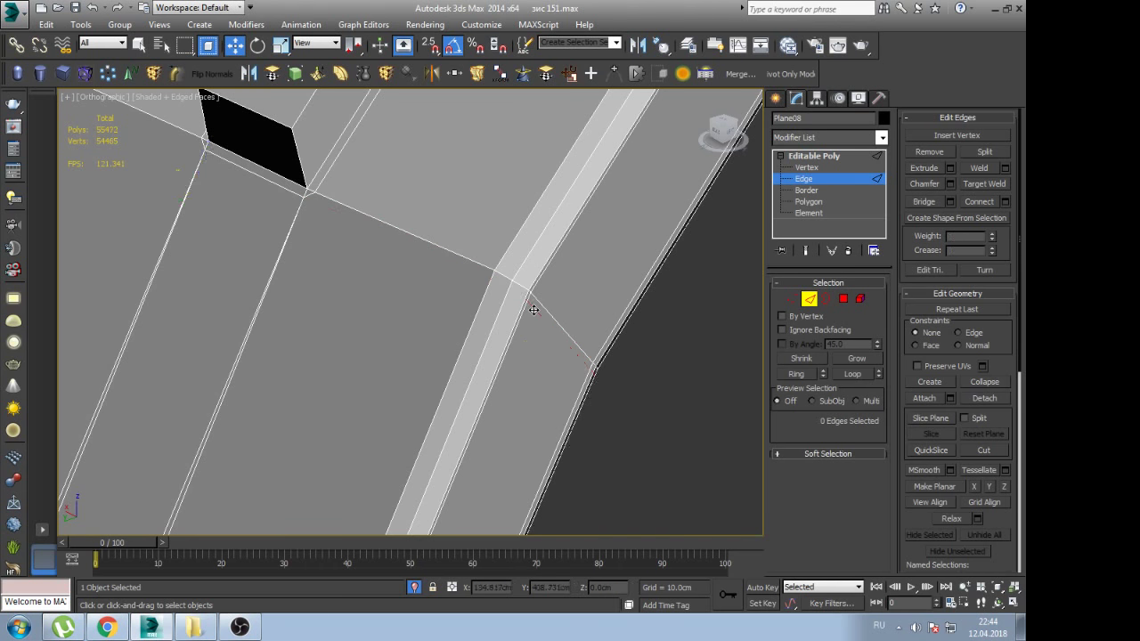
Remove the whole edge loop at the panel's lower corner and return to object level
scroll(535, 311, "down", 2)
mouse_move(535, 311)
middle_mouse_down()
mouse_move(488, 281)
mouse_move(534, 235)
middle_mouse_up()
scroll(535, 235, "up", 3)
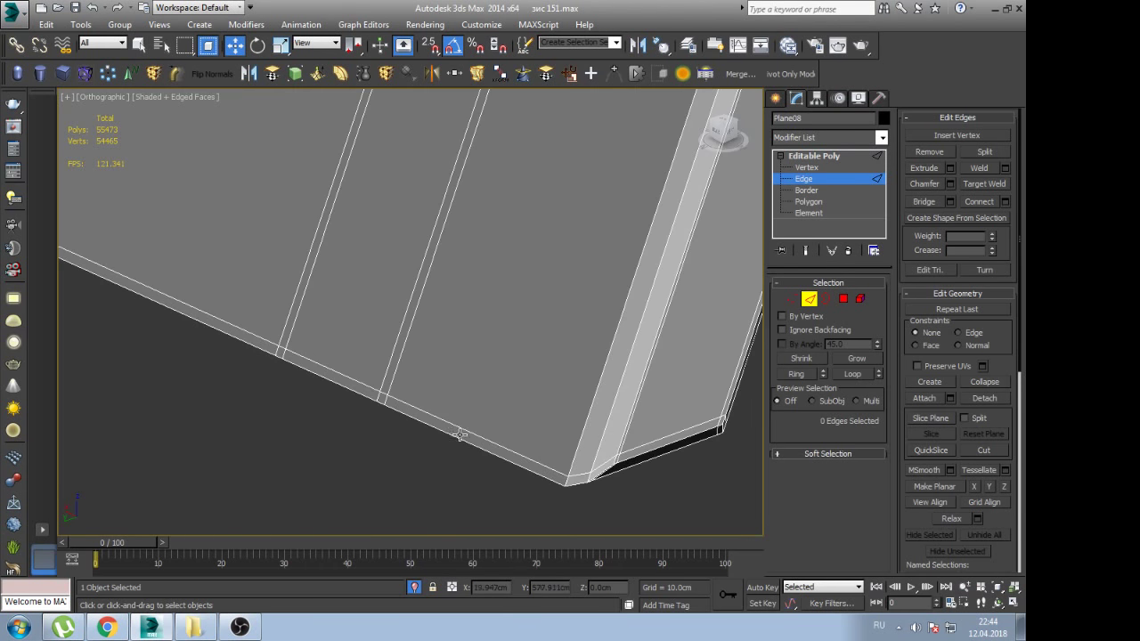
left_click(392, 388)
double_click(392, 388)
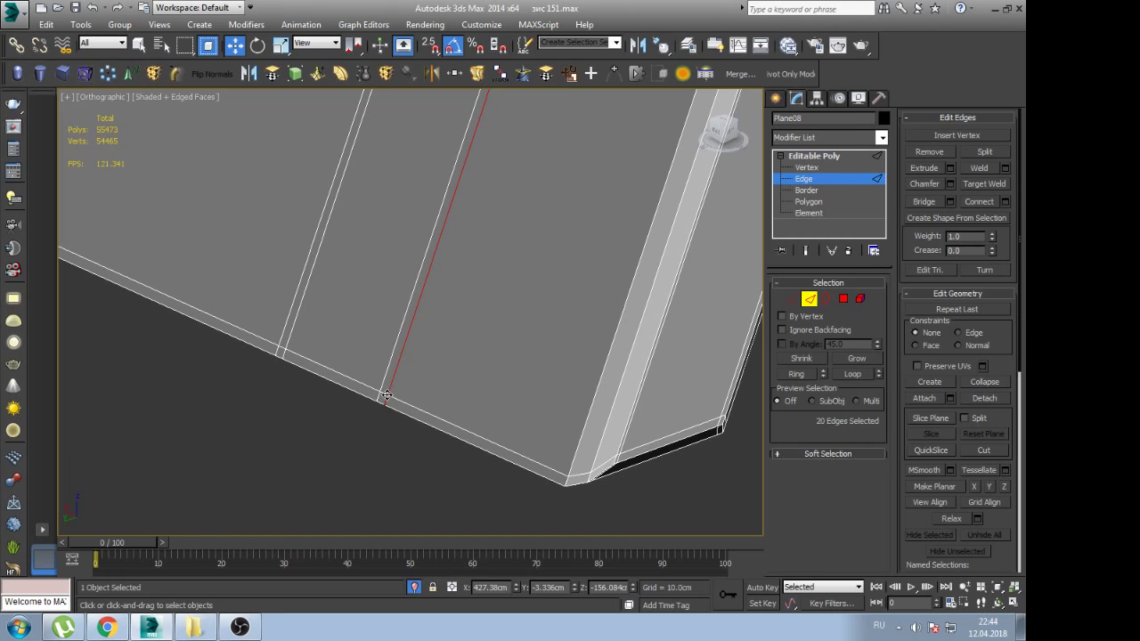
left_click(287, 325)
scroll(287, 325, "down", 2)
middle_click_drag(287, 325, 351, 336)
left_click(814, 157)
Frame the whole fender panel and briefly toggle the smoothing preview on and off
key("z")
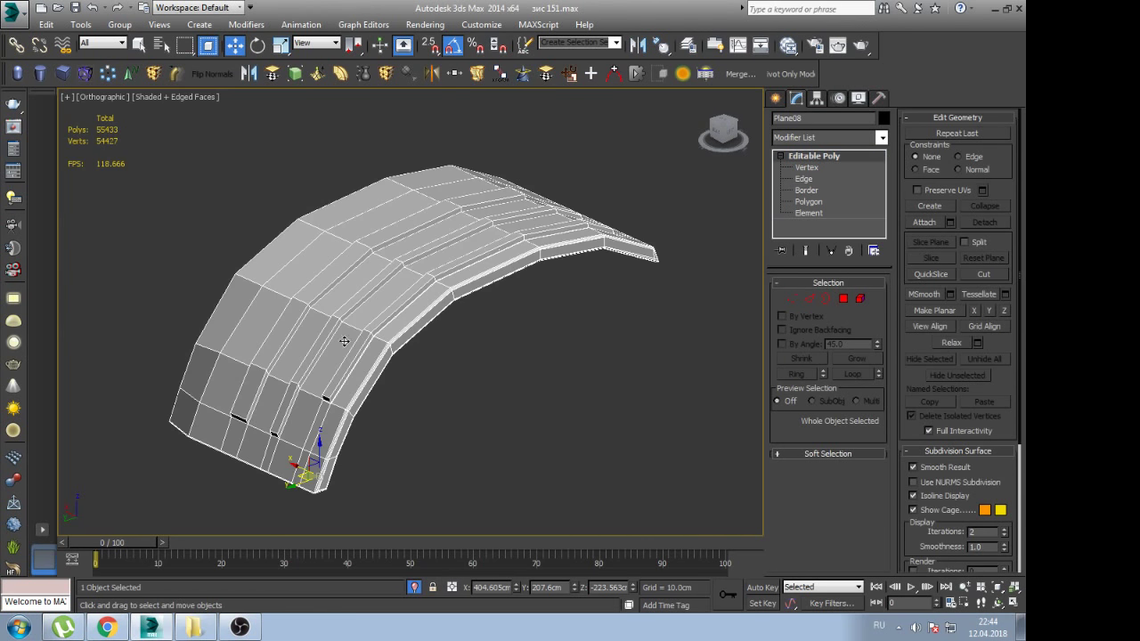
scroll(344, 341, "up", 1)
scroll(344, 341, "up", 2)
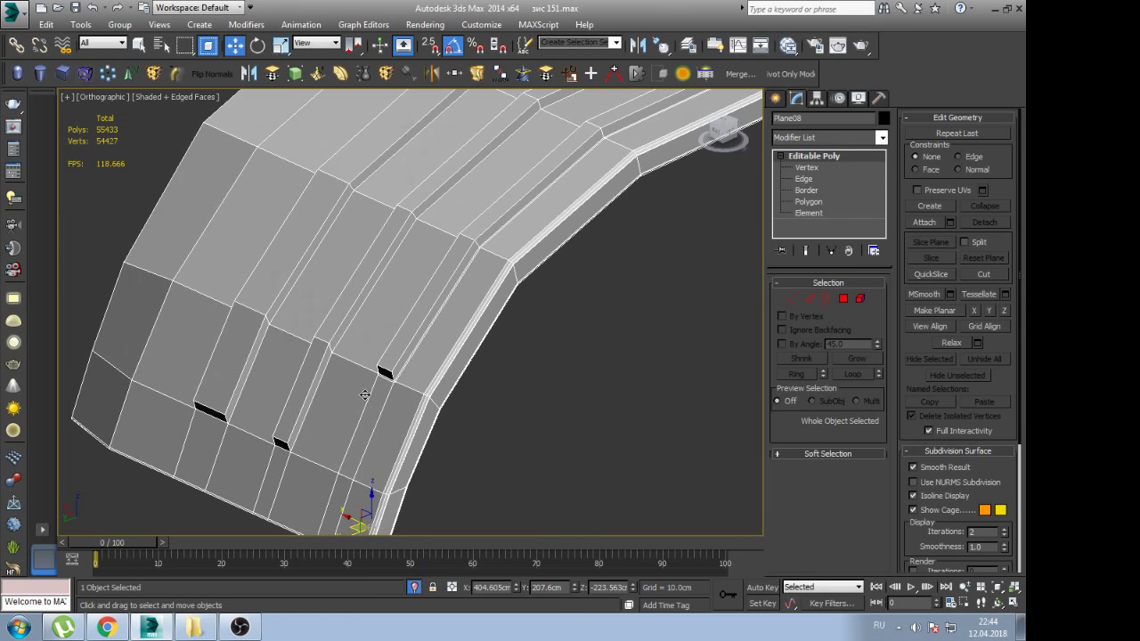
key("ctrl+q")
scroll(365, 395, "down", 1)
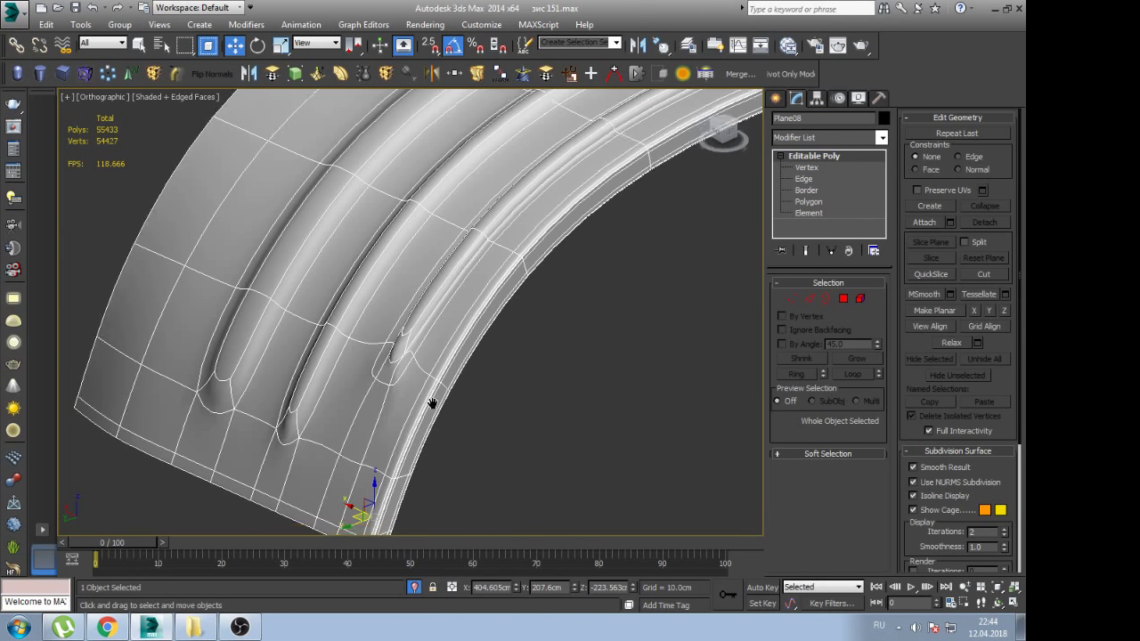
scroll(433, 400, "down", 1)
key("ctrl+q")
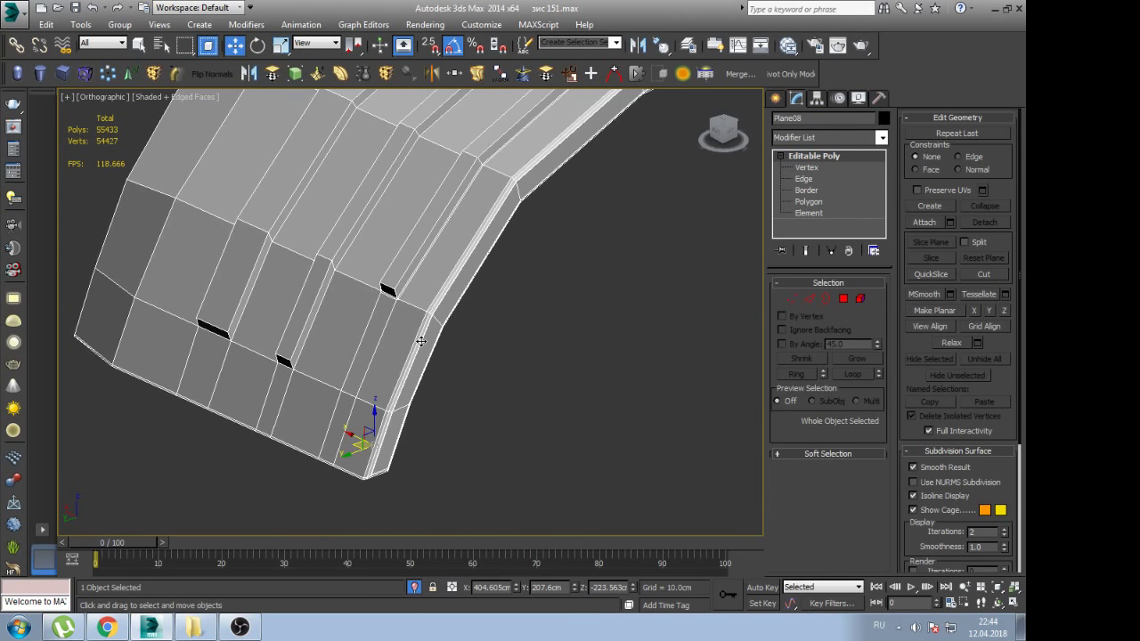
scroll(400, 321, "up", 4)
scroll(419, 285, "up", 1)
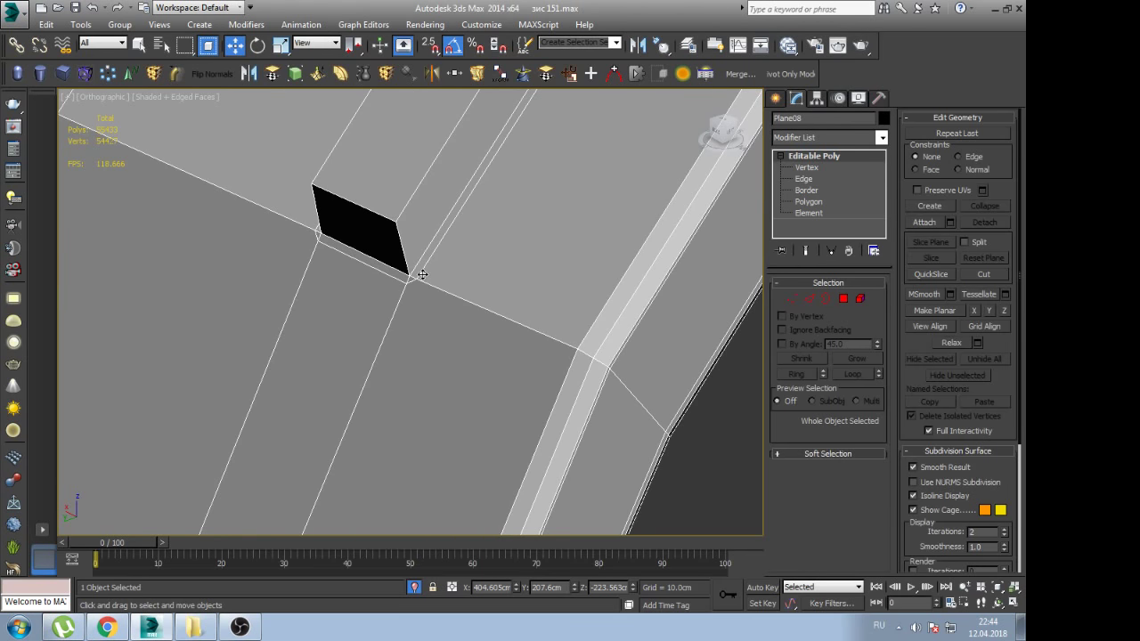
scroll(421, 274, "down", 6)
scroll(387, 412, "down", 1)
scroll(491, 287, "down", 2)
Orbit to the fender's front corner and preview it with NURMS smoothing
mouse_move(491, 288)
middle_mouse_down()
mouse_move(445, 310)
mouse_move(374, 392)
middle_mouse_up()
scroll(354, 431, "up", 4)
scroll(354, 431, "up", 2)
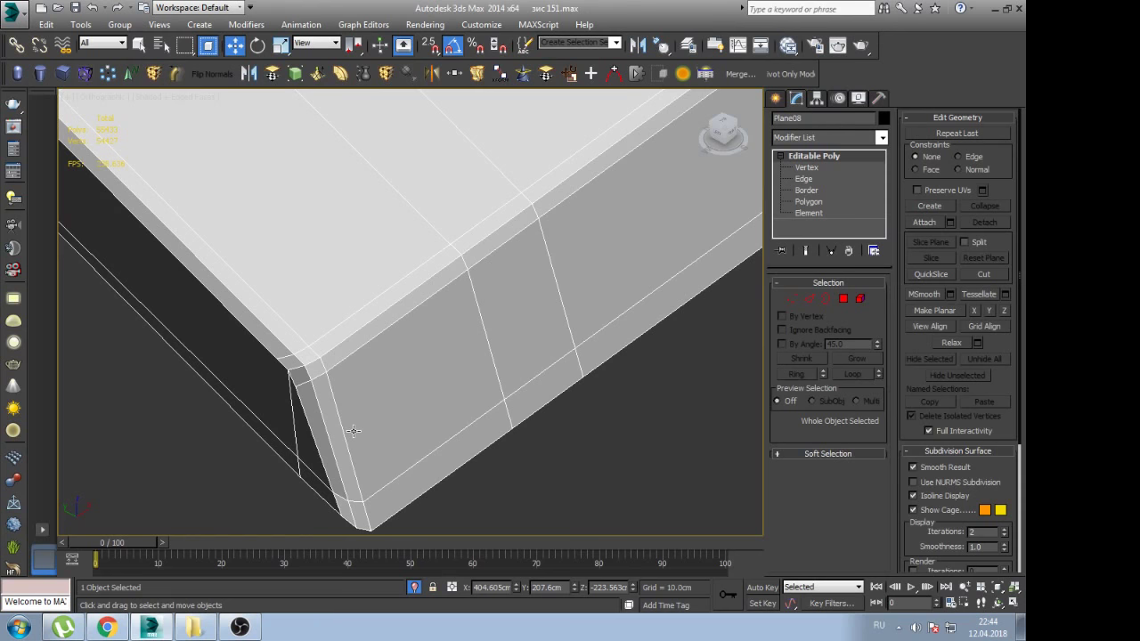
key("ctrl+q")
key("ctrl+q")
In Vertex mode, select the fender's front corner vertices and inspect their layout
key("1")
mouse_move(259, 405)
left_mouse_down()
mouse_move(337, 335)
mouse_move(324, 381)
left_mouse_up()
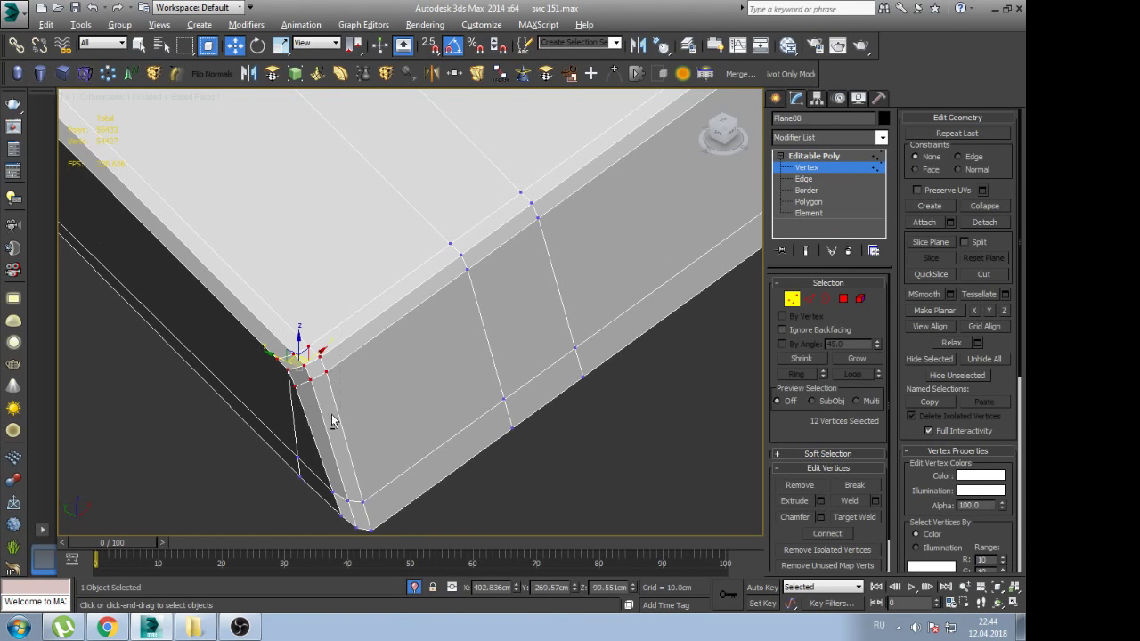
mouse_move(323, 382)
middle_mouse_down("alt")
mouse_move(363, 381)
mouse_move(341, 376)
middle_mouse_up("alt")
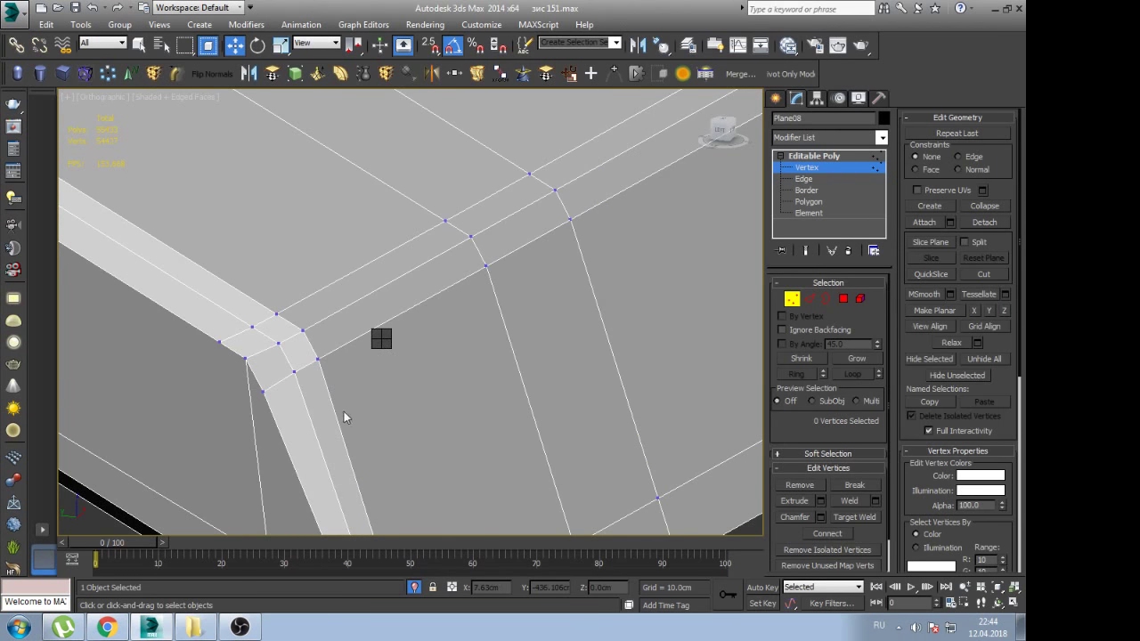
key("ctrl+w")
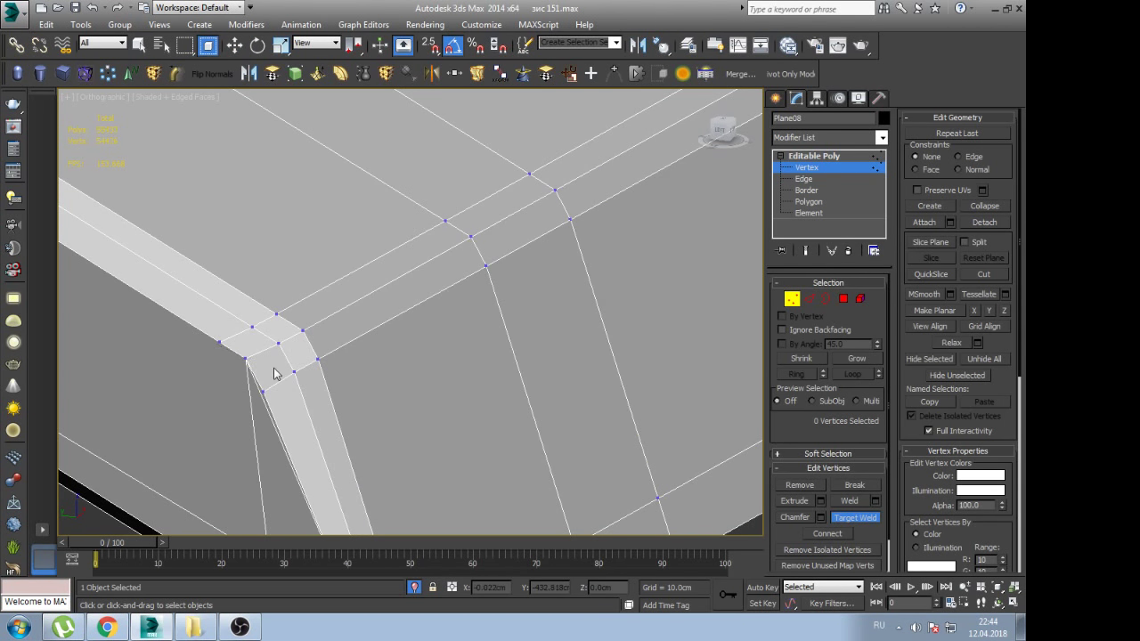
key("w")
Select stray corner vertex 95 and nudge it into line with its neighbours
left_click(272, 390)
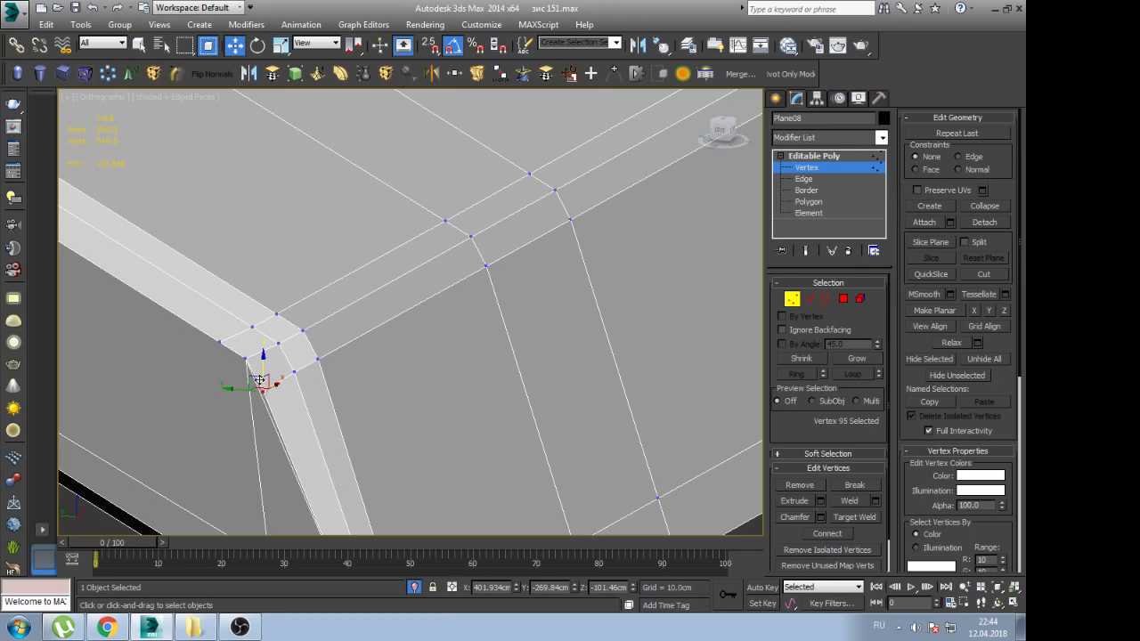
left_click_drag(277, 391, 286, 384)
scroll(285, 383, "up", 5)
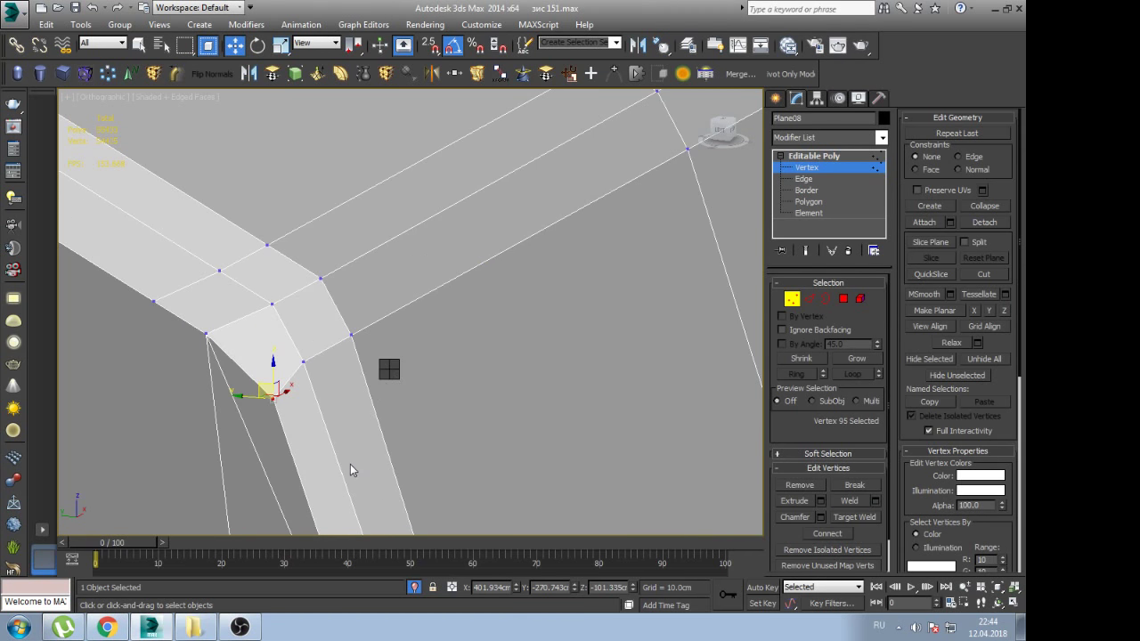
Target-weld the stray corner vertices onto their neighbours and check the welded corner
key("ctrl+w")
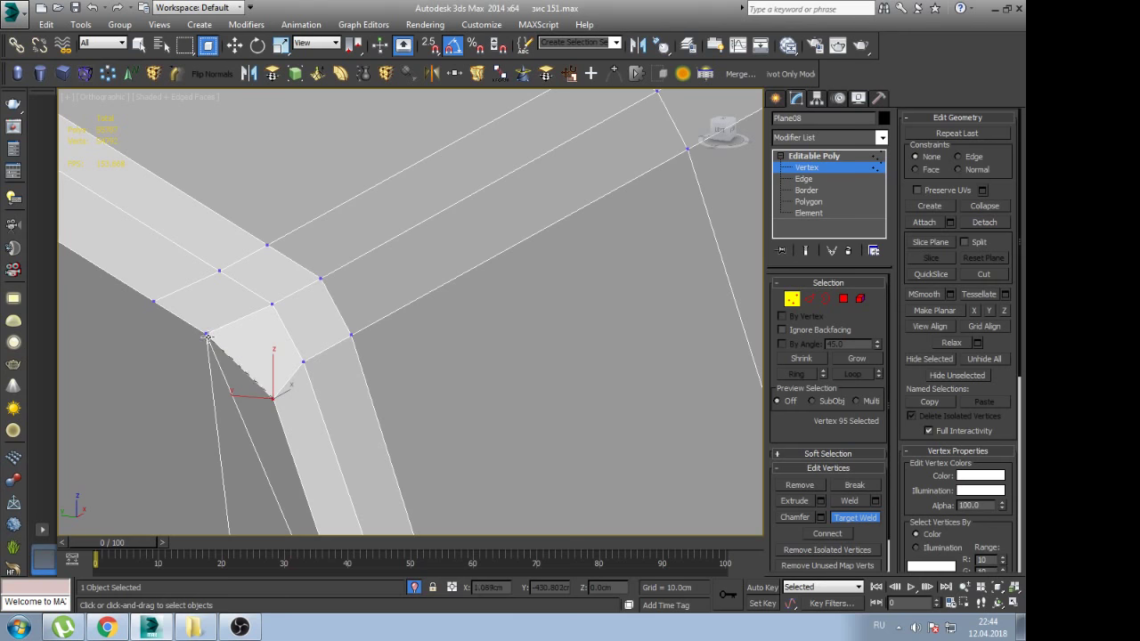
left_click(206, 336)
left_click(153, 302)
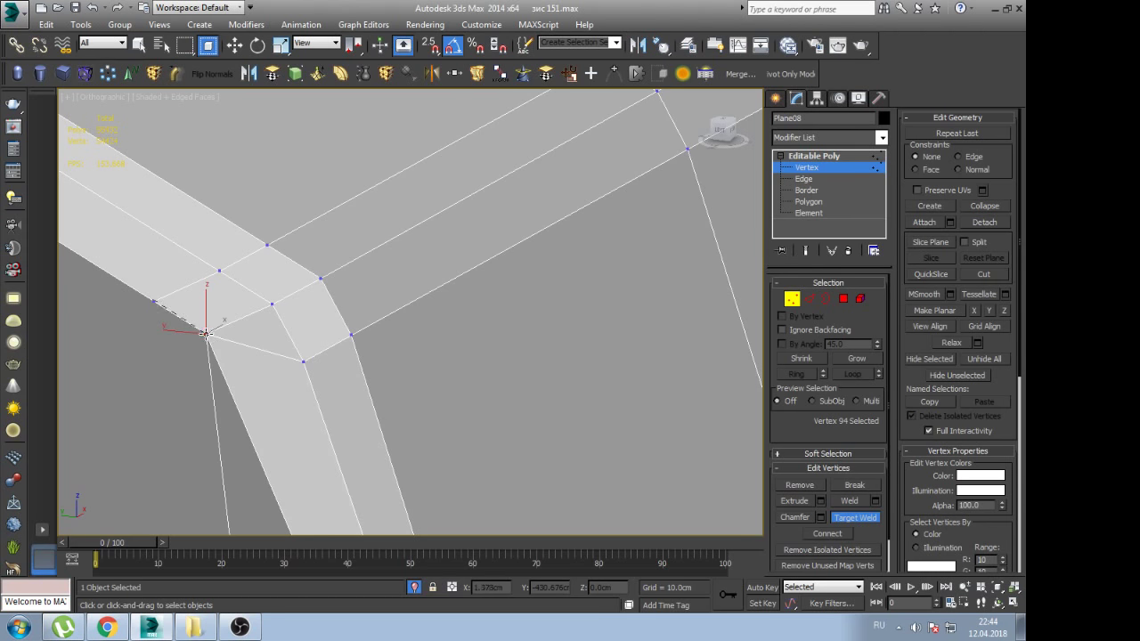
left_click(206, 334)
key("w")
middle_click_drag(258, 367, 317, 358, "alt")
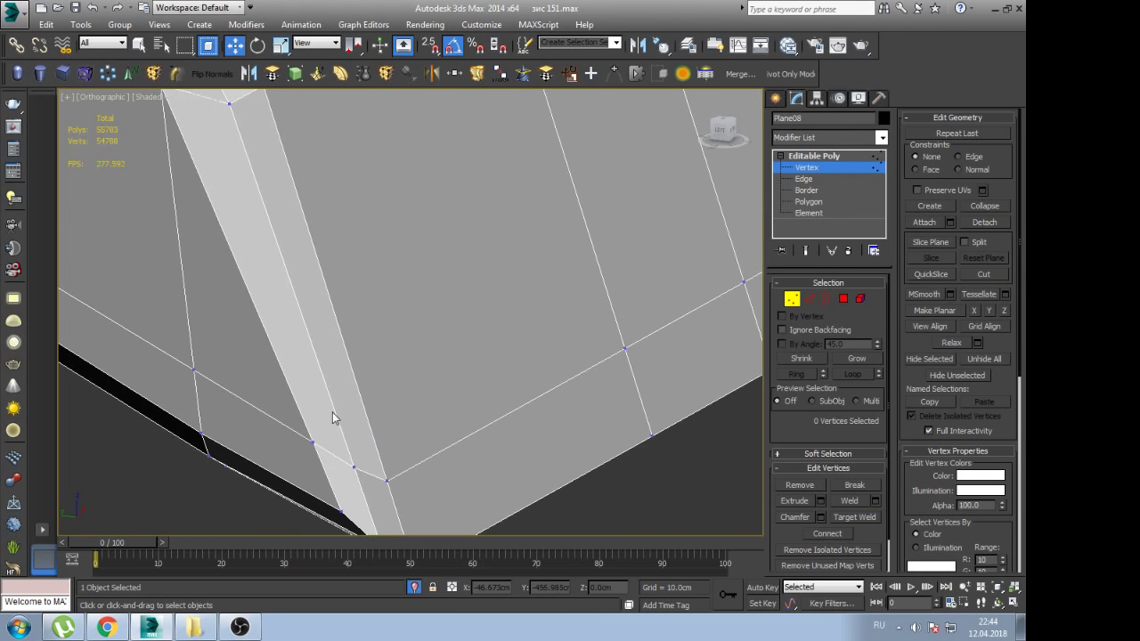
scroll(333, 417, "down", 5)
scroll(333, 417, "down", 3)
scroll(377, 433, "down", 1)
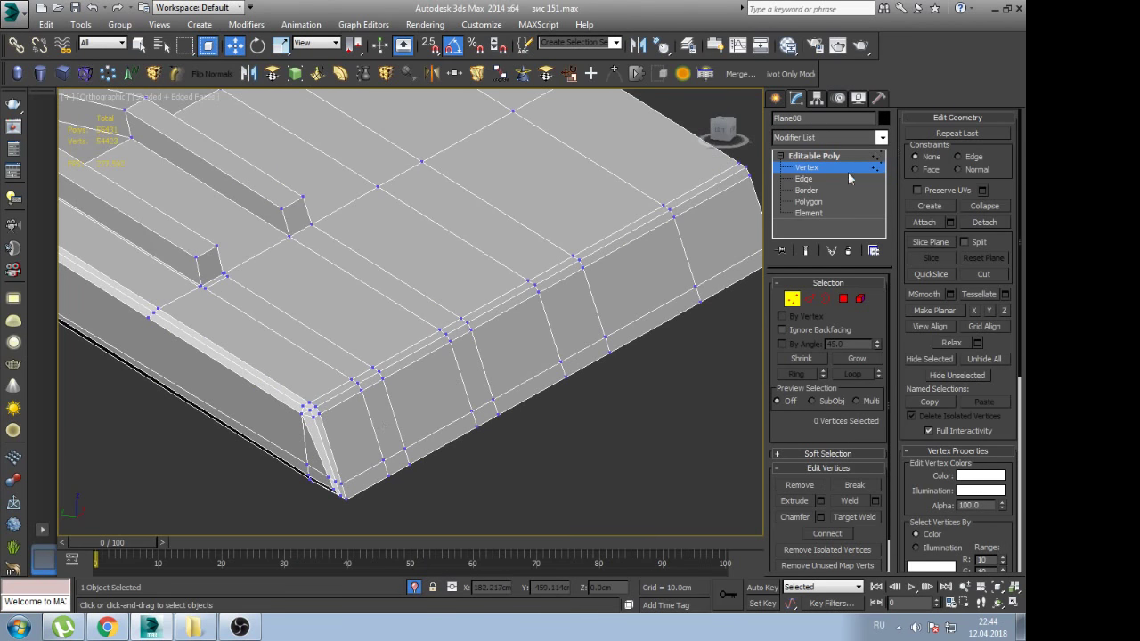
Put the whole fender element into smoothing group 30 and return to object level
left_click(810, 213)
left_click(673, 246)
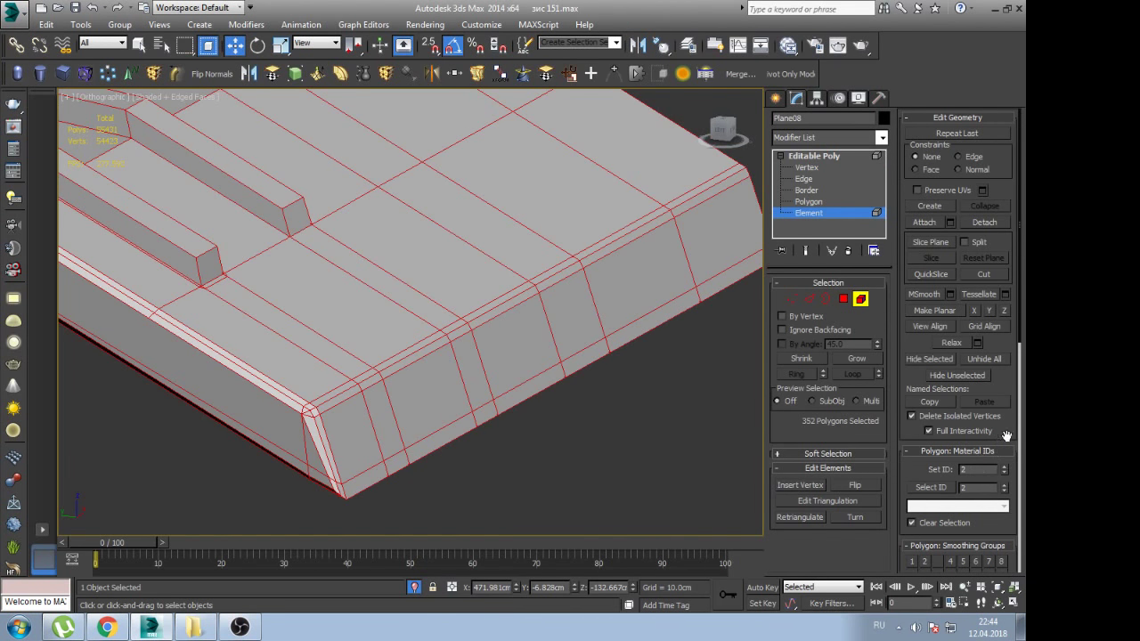
scroll(1007, 435, "down", 4)
left_click(977, 408)
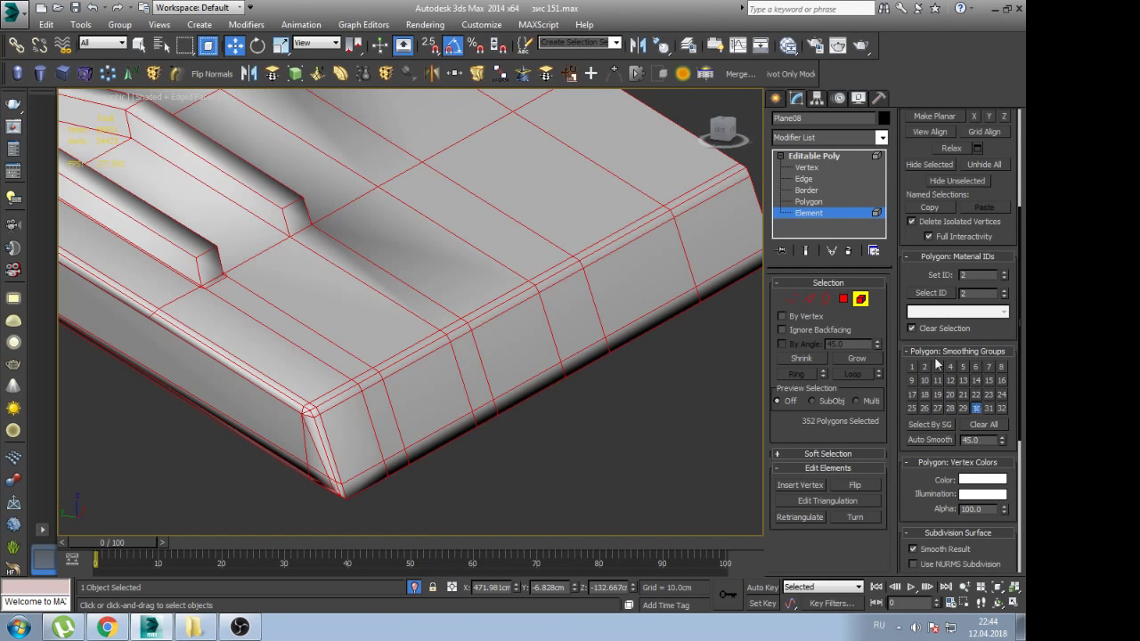
left_click(816, 160)
Preview NURMS smoothing, switch it back off, and cut a new edge across the dark bevel strip
scroll(529, 316, "up", 3)
scroll(489, 326, "up", 2)
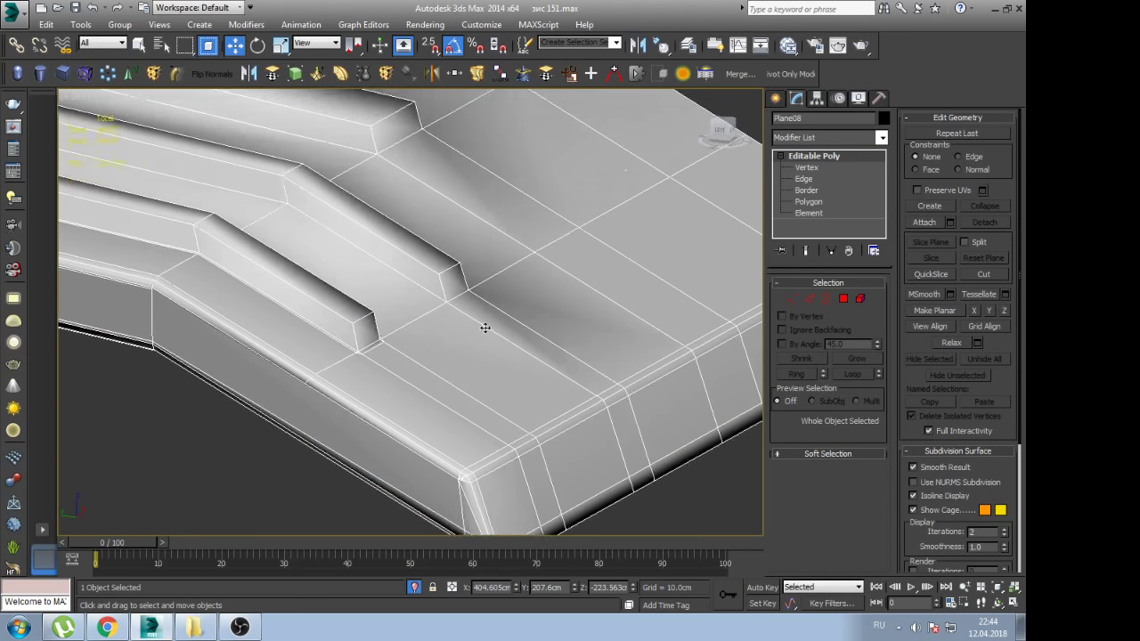
scroll(449, 306, "up", 3)
scroll(450, 316, "down", 5)
scroll(467, 338, "up", 4)
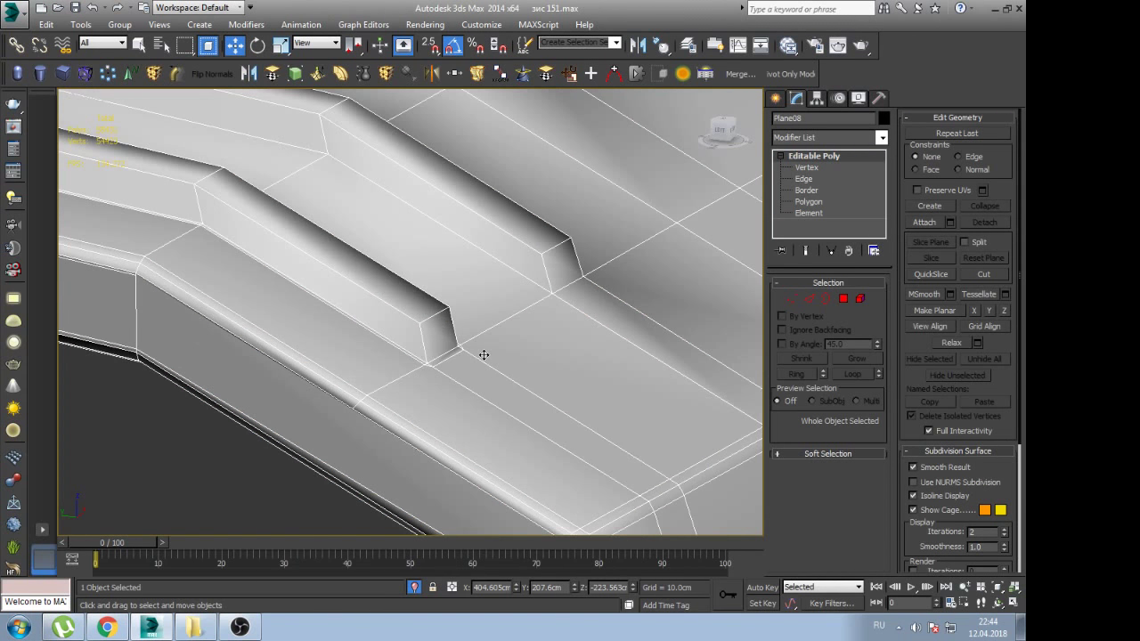
scroll(429, 398, "down", 2)
key("ctrl+BackSpace")
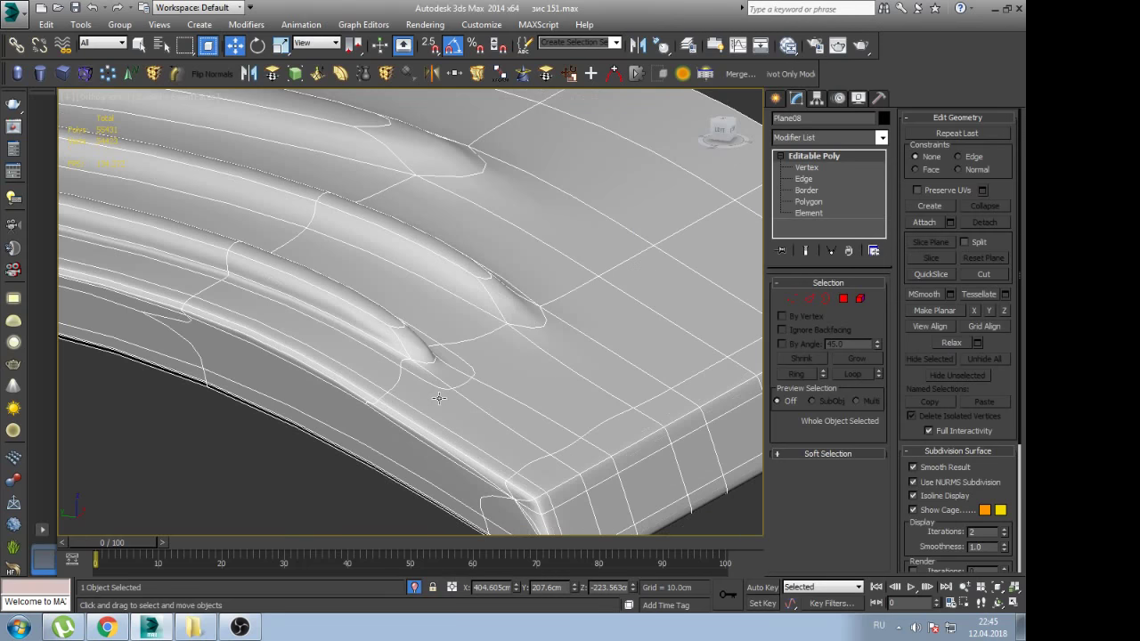
key("ctrl+BackSpace")
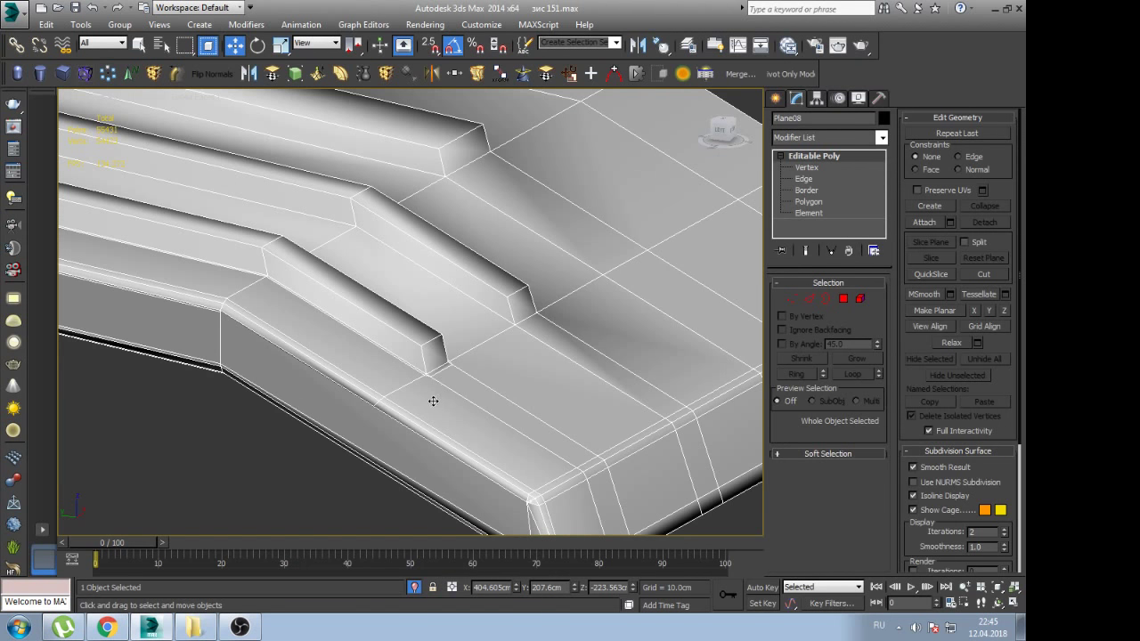
scroll(433, 401, "up", 3)
left_click(400, 440)
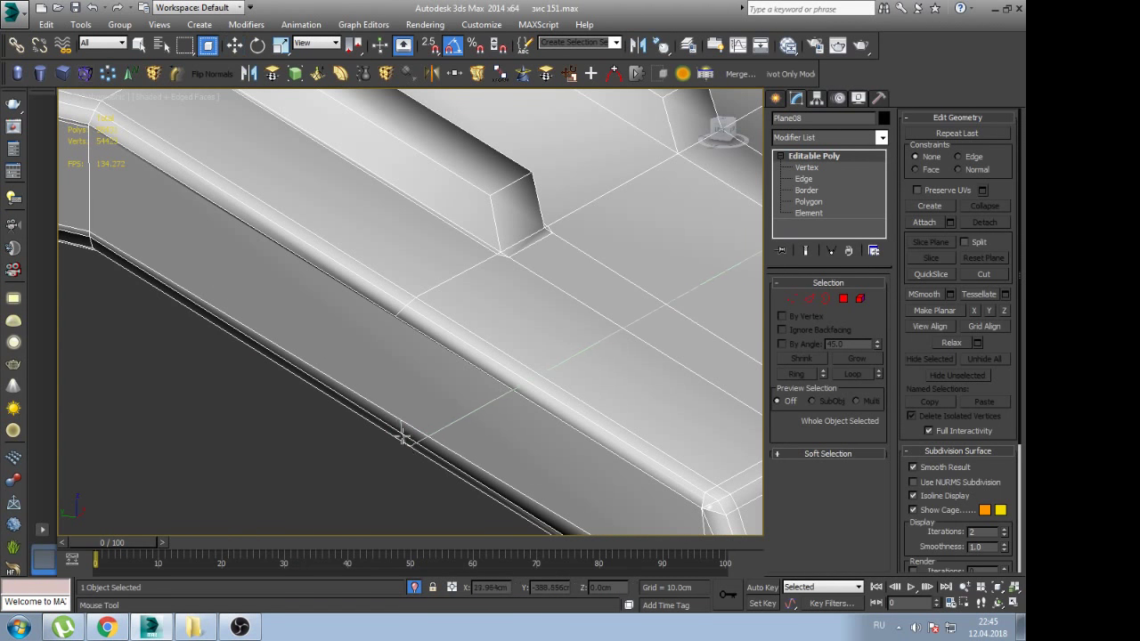
key("1")
left_click_drag(382, 453, 465, 286)
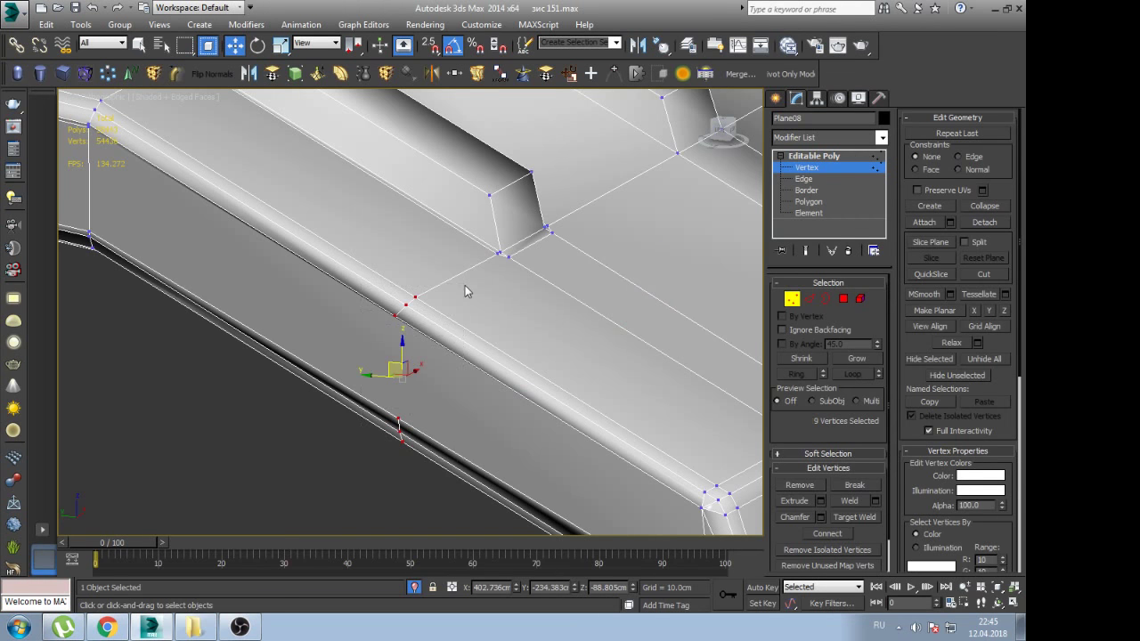
scroll(457, 317, "down", 2)
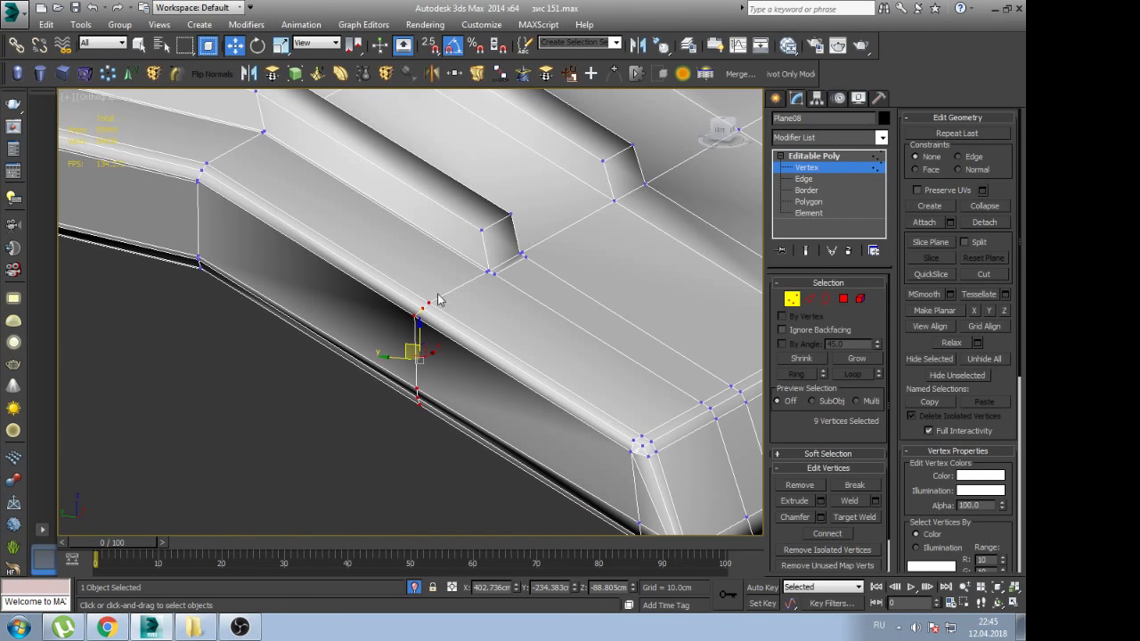
middle_click_drag(354, 280, 360, 300)
middle_click_drag(474, 339, 386, 255)
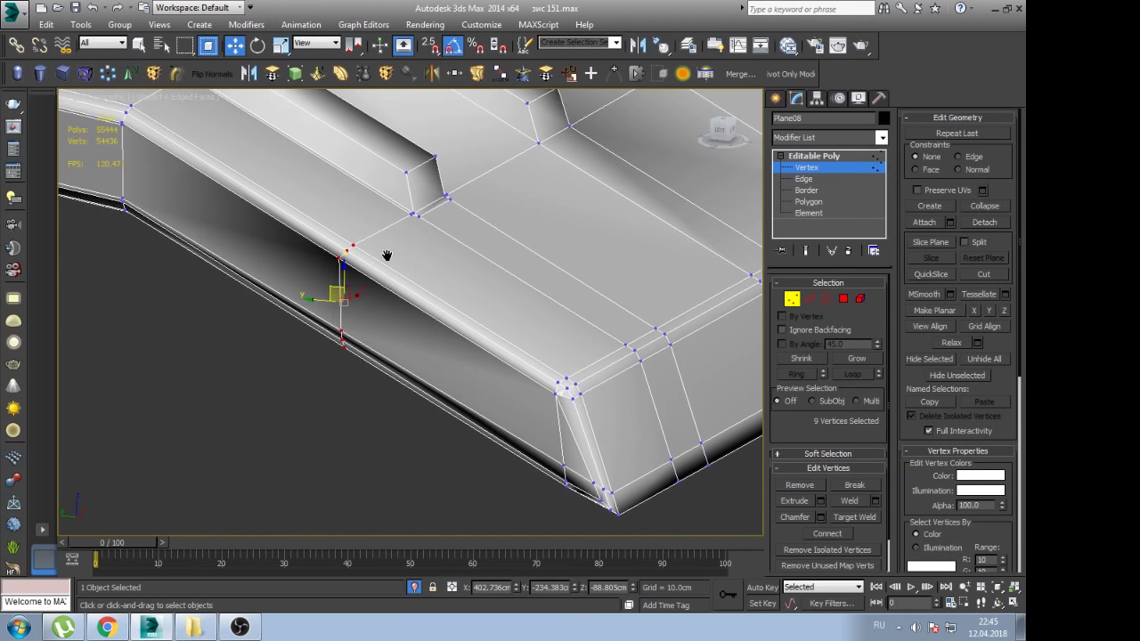
left_click(815, 157)
scroll(520, 315, "down", 3)
scroll(499, 348, "down", 1)
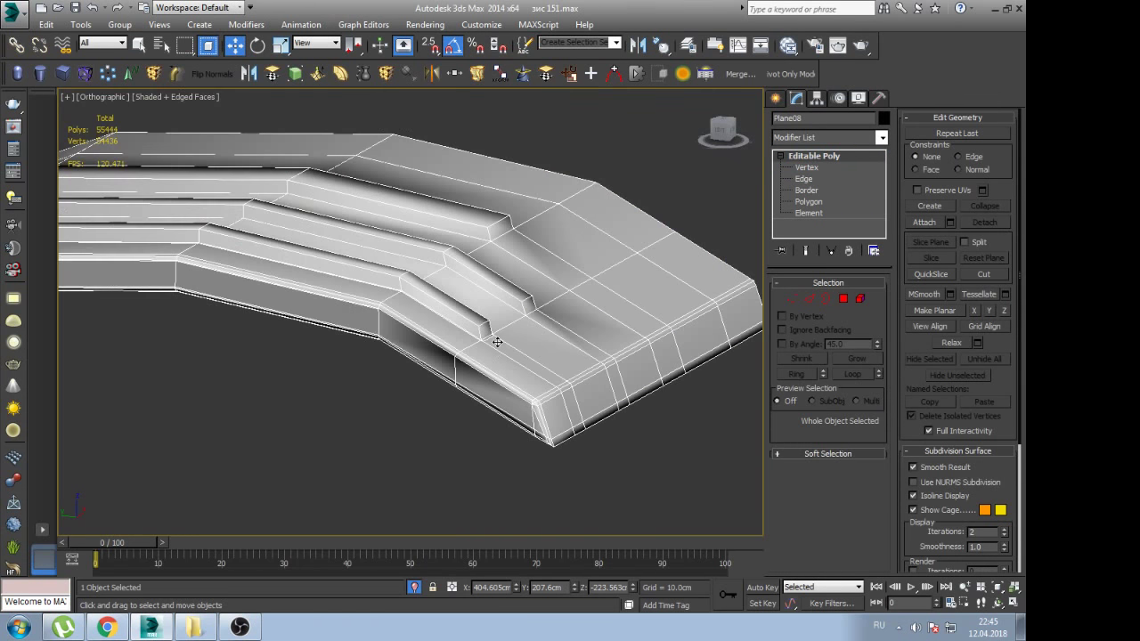
key("ctrl+BackSpace")
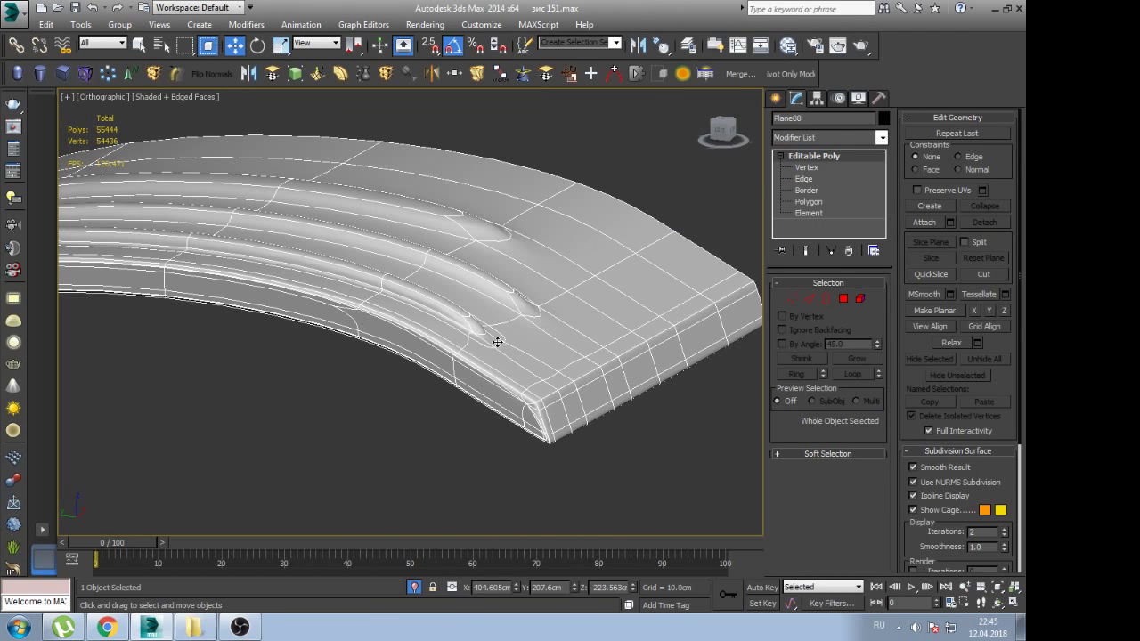
key("ctrl+BackSpace")
scroll(418, 322, "up", 4)
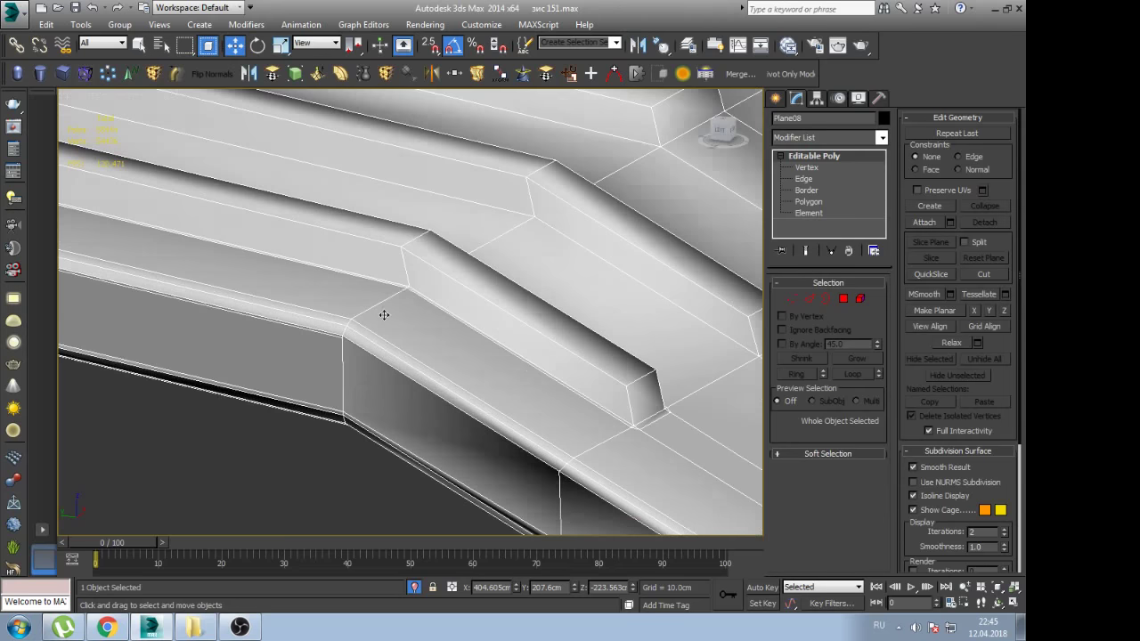
key("1")
left_click(324, 349)
scroll(339, 361, "down", 3)
middle_click_drag(364, 382, 318, 318, "alt")
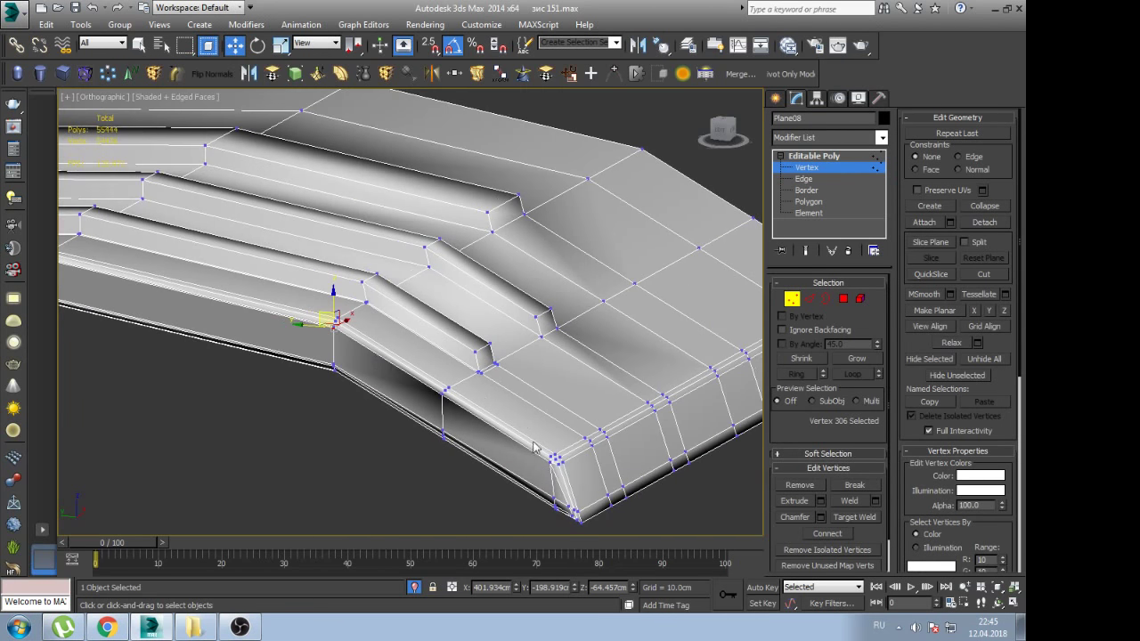
scroll(535, 446, "up", 3)
scroll(547, 452, "up", 2)
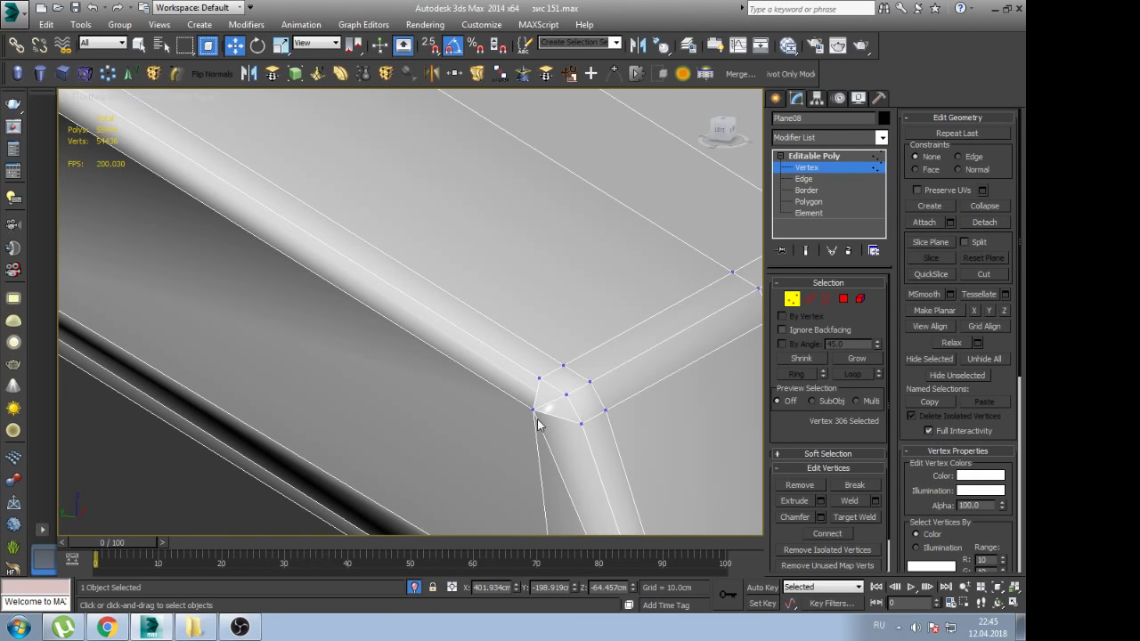
left_click_drag(552, 394, 518, 418)
mouse_move(526, 403)
middle_mouse_down("alt")
mouse_move(533, 411)
mouse_move(524, 394)
middle_mouse_up("alt")
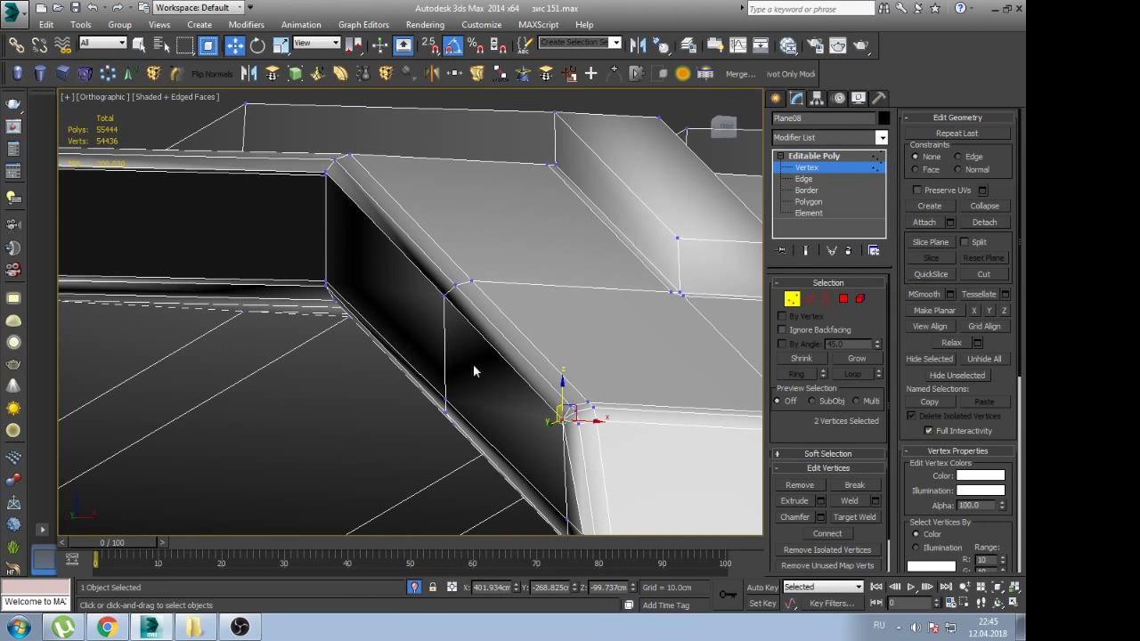
At Edge level, orbit and zoom around the arched fender to inspect its corner and underside
key("2")
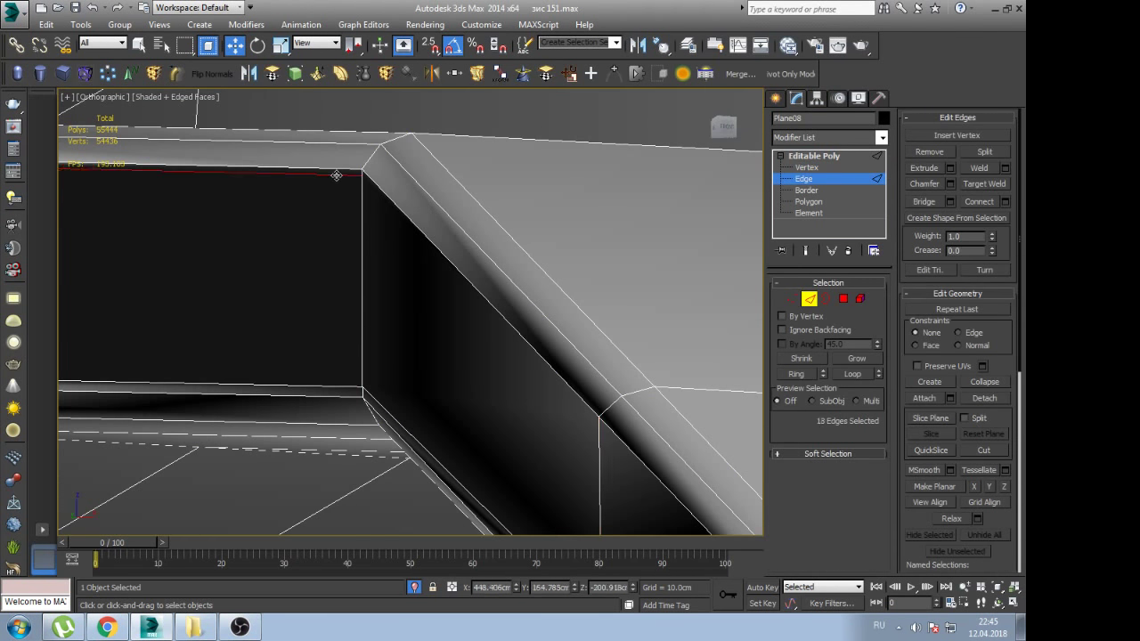
scroll(333, 213, "down", 5)
mouse_move(333, 213)
middle_mouse_down("alt")
mouse_move(226, 311)
mouse_move(257, 379)
middle_mouse_up("alt")
scroll(258, 379, "up", 5)
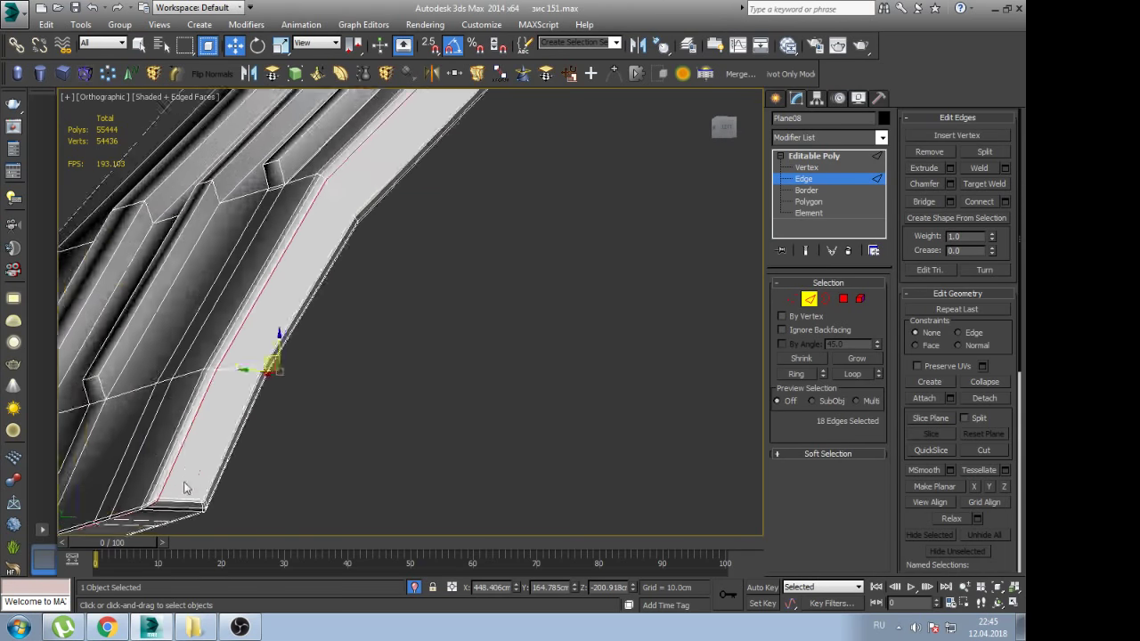
scroll(289, 436, "up", 3)
scroll(289, 436, "up", 4)
scroll(297, 441, "down", 3)
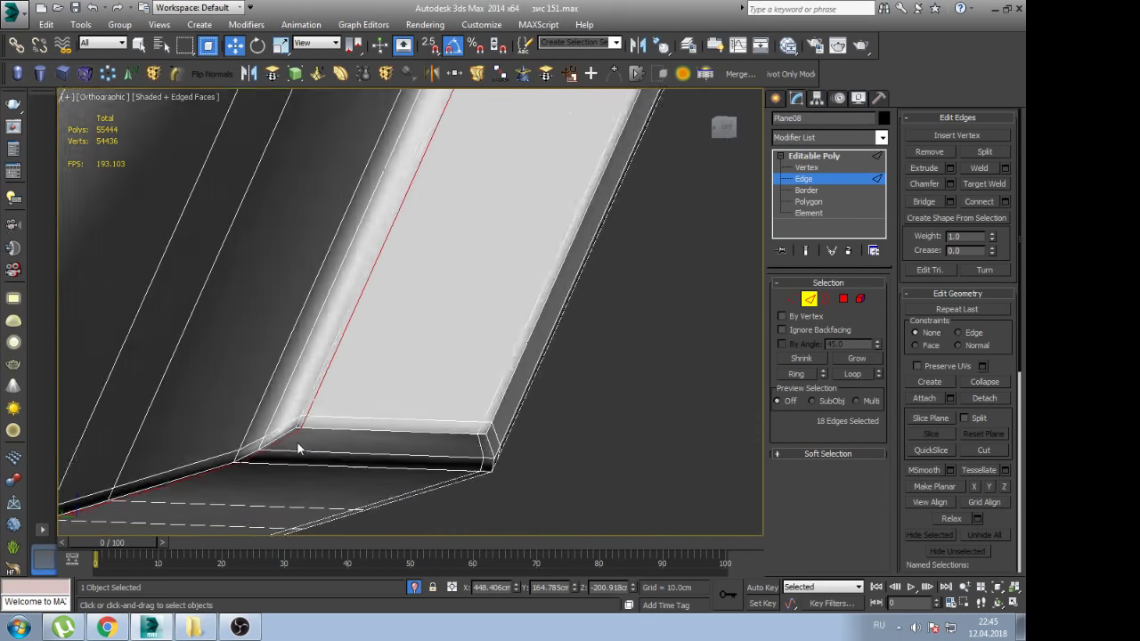
scroll(302, 432, "down", 3)
scroll(305, 426, "down", 2)
scroll(308, 418, "down", 1)
mouse_move(309, 419)
middle_mouse_down("alt")
mouse_move(440, 415)
mouse_move(312, 400)
mouse_move(331, 382)
mouse_move(331, 398)
mouse_move(361, 395)
mouse_move(166, 428)
middle_mouse_up("alt")
scroll(402, 407, "up", 3)
scroll(393, 448, "up", 2)
scroll(393, 448, "up", 2)
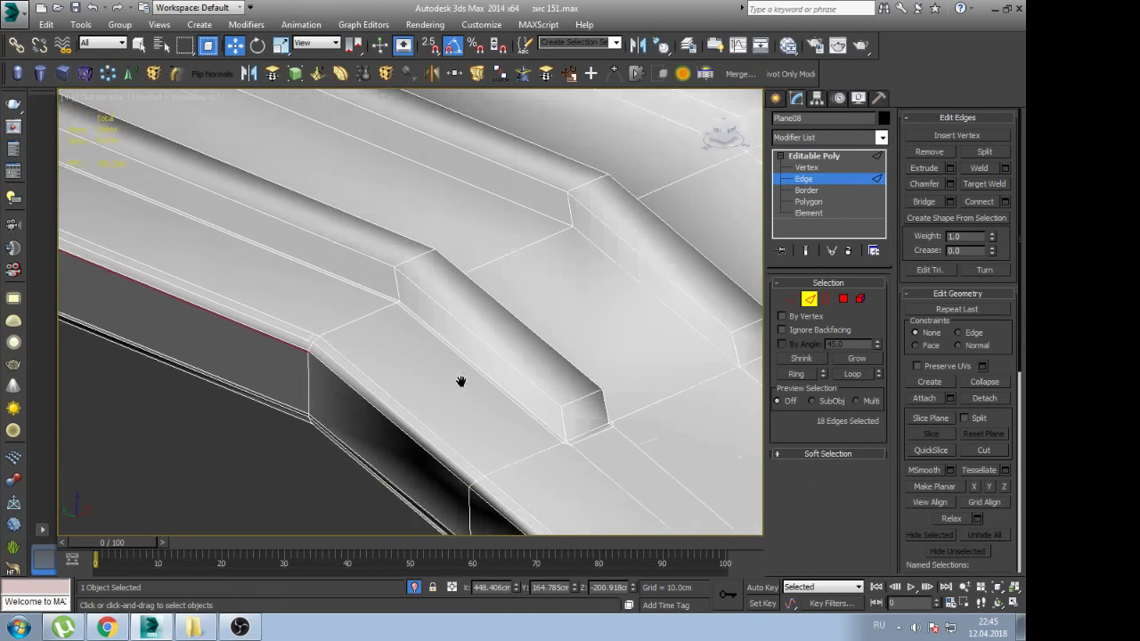
middle_click_drag(461, 382, 339, 376)
scroll(310, 362, "up", 2)
scroll(289, 321, "down", 2)
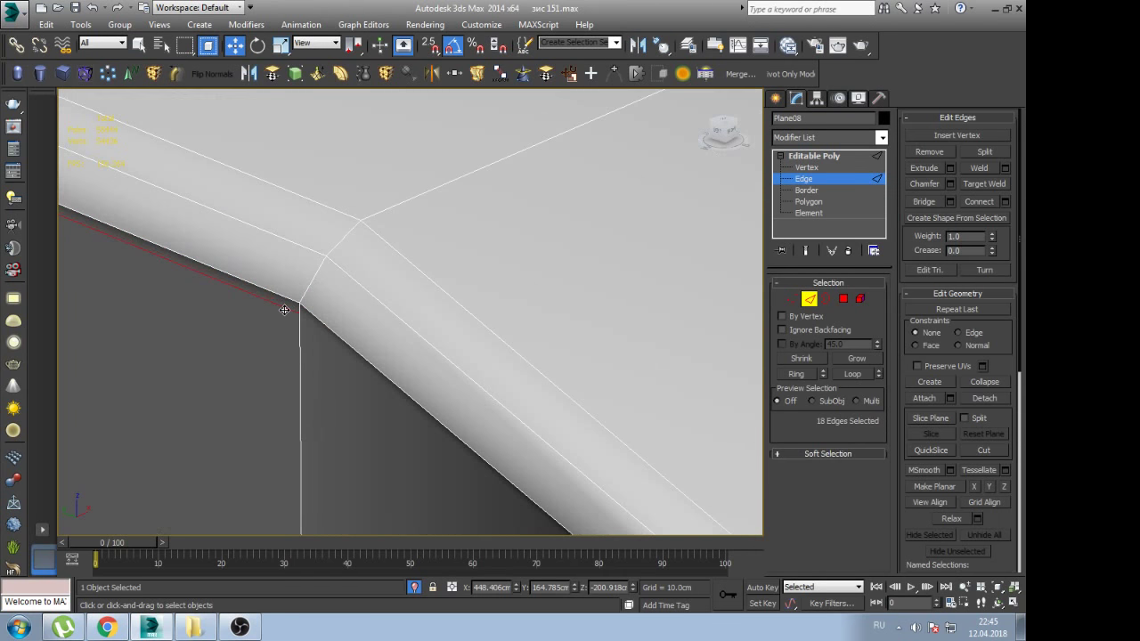
scroll(289, 321, "down", 1)
scroll(285, 317, "down", 5)
middle_click_drag(230, 329, 357, 344, "alt")
scroll(241, 398, "up", 5)
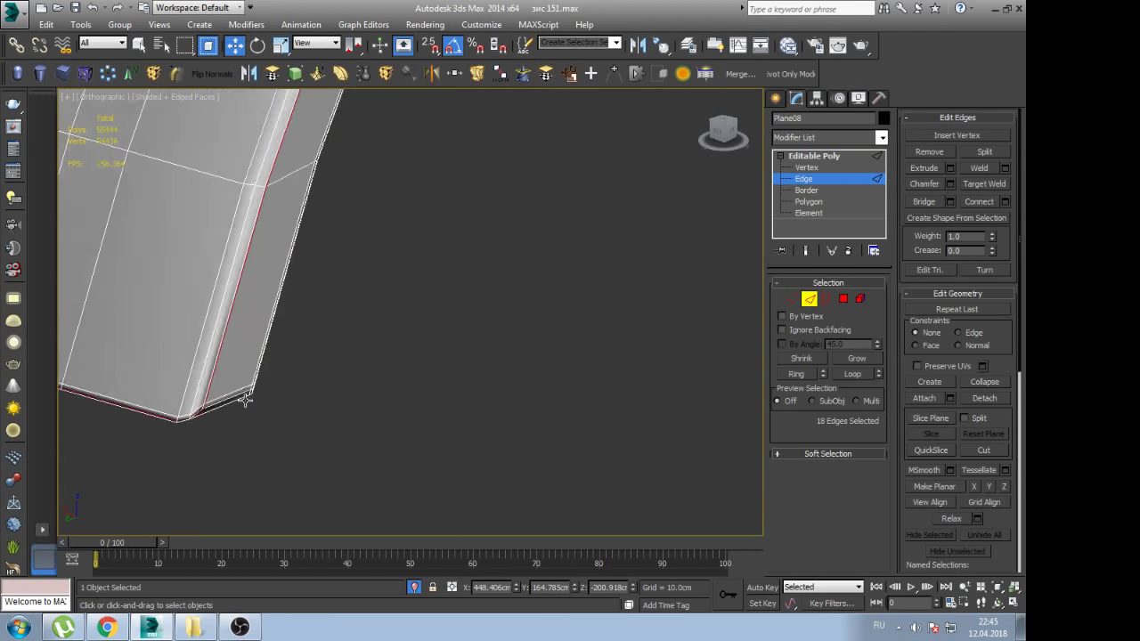
scroll(153, 412, "down", 1)
mouse_move(176, 416)
middle_mouse_down("alt")
mouse_move(191, 375)
mouse_move(306, 234)
mouse_move(272, 274)
mouse_move(272, 241)
mouse_move(371, 366)
middle_mouse_up("alt")
scroll(204, 338, "up", 3)
Clear the selection and select the 20-edge loop along the fender's inner corner
left_click(374, 367)
key("shift+z")
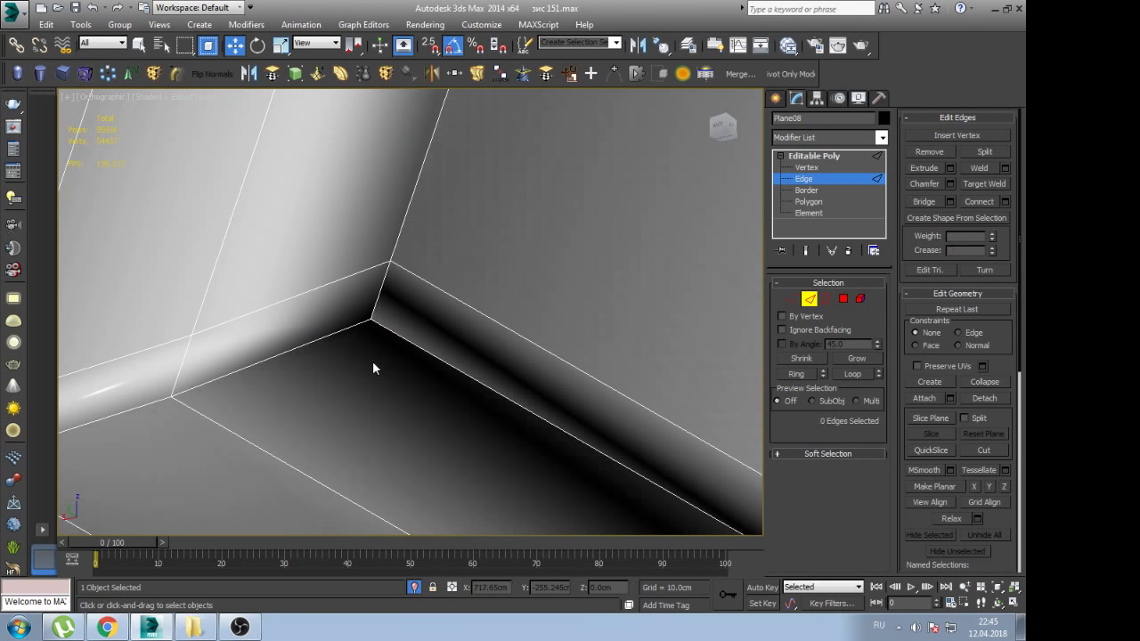
key("shift+z")
middle_click_drag(373, 361, 378, 364, "alt")
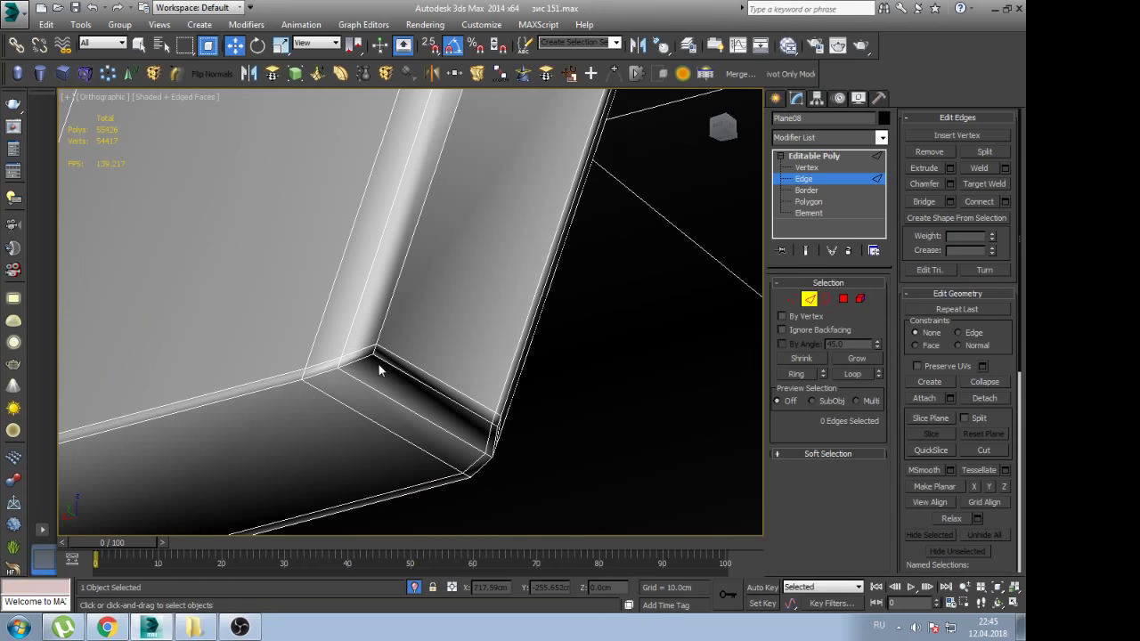
double_click(381, 364)
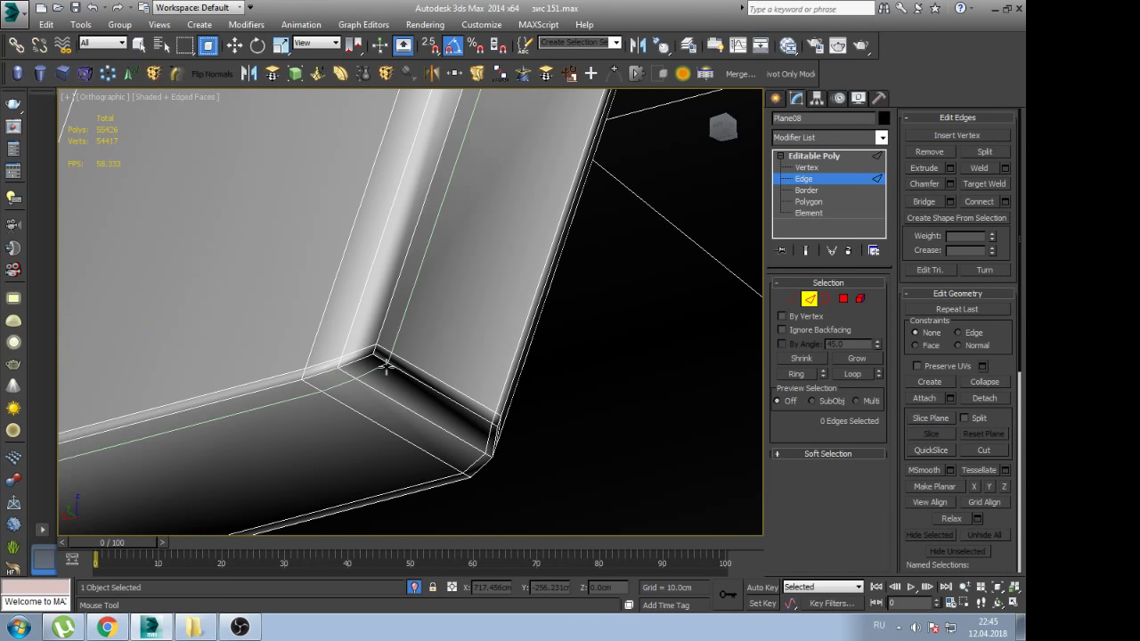
key("w")
key("z")
middle_click_drag(385, 365, 624, 283, "alt")
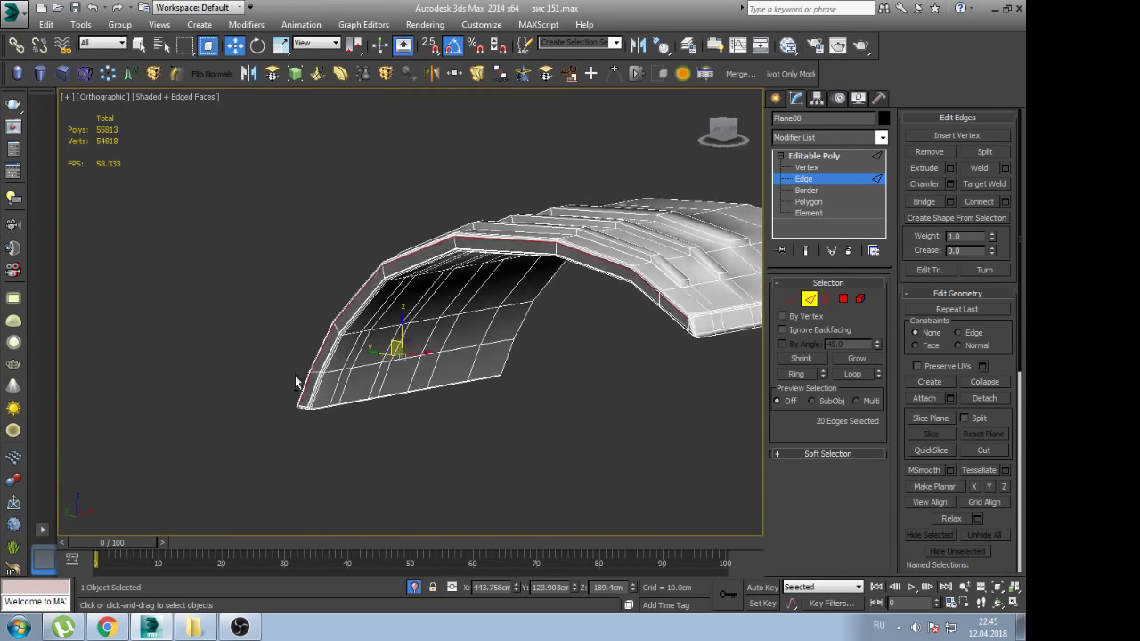
scroll(623, 284, "up", 3)
scroll(656, 336, "up", 2)
scroll(522, 286, "up", 2)
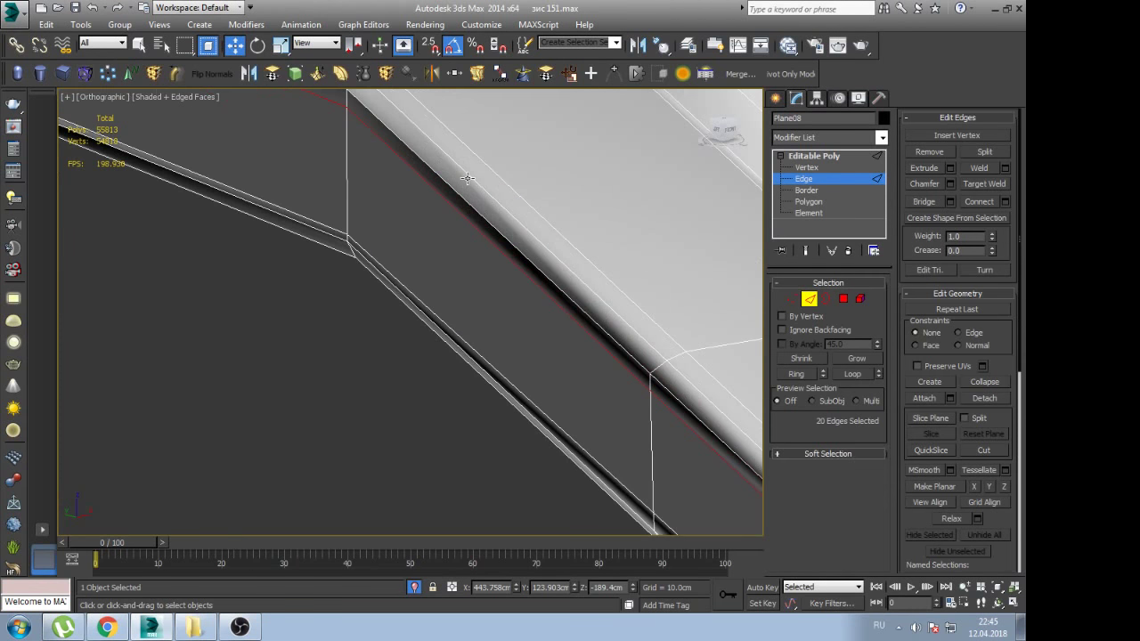
mouse_move(567, 328)
middle_mouse_down("alt")
mouse_move(288, 188)
mouse_move(476, 353)
mouse_move(416, 355)
mouse_move(397, 341)
middle_mouse_up("alt")
Cut a new edge ending on the corner vertex, with vertex snapping on
key("1")
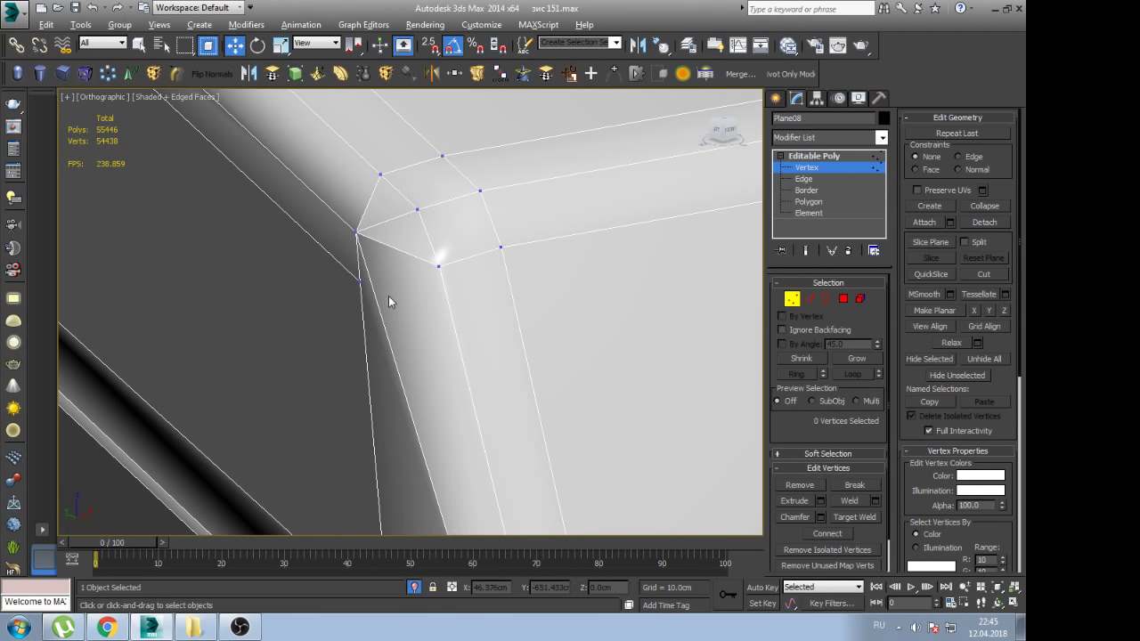
key("alt+c")
key("s")
left_click(367, 280)
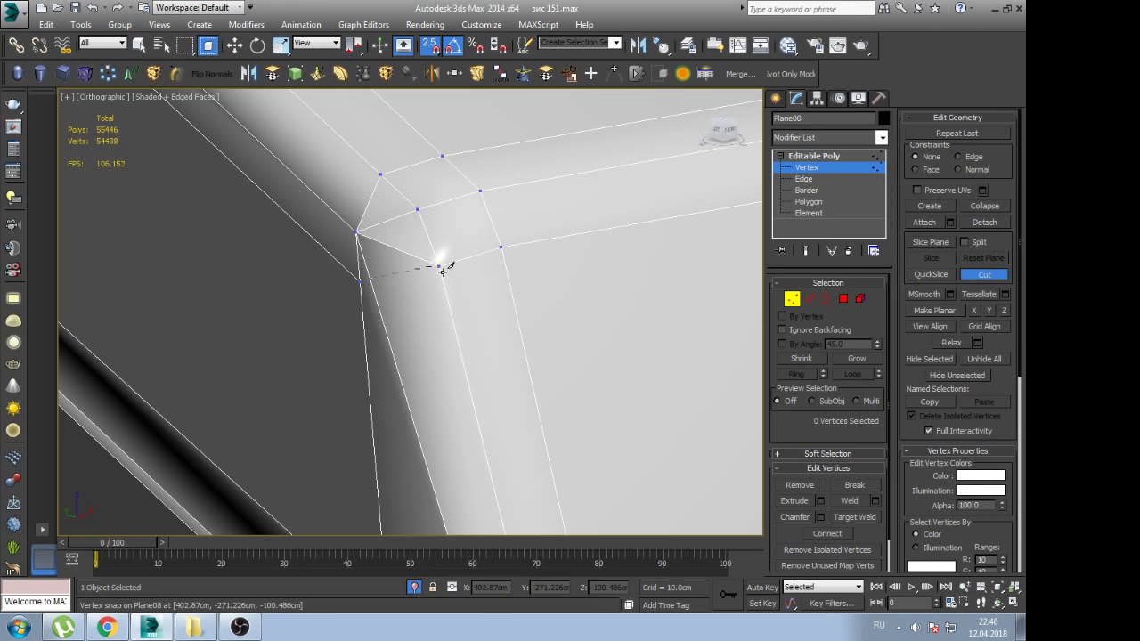
left_click(439, 265)
key("s")
right_click(456, 295)
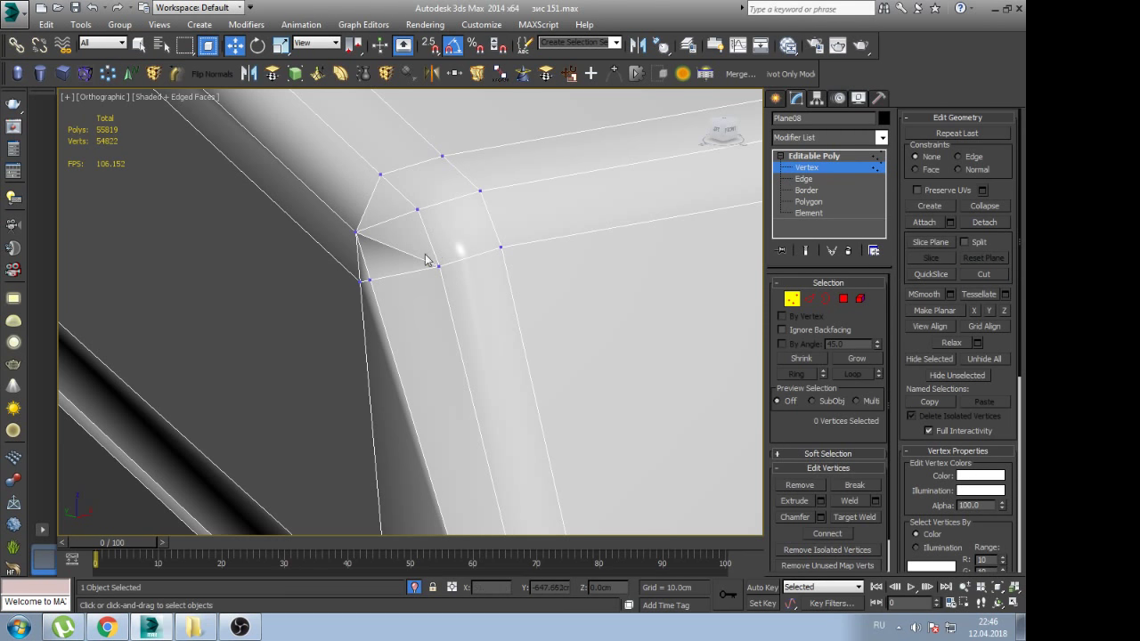
Remove the diagonal corner edge and the leftover extra vertices
key("2")
left_click(412, 255)
key("BackSpace")
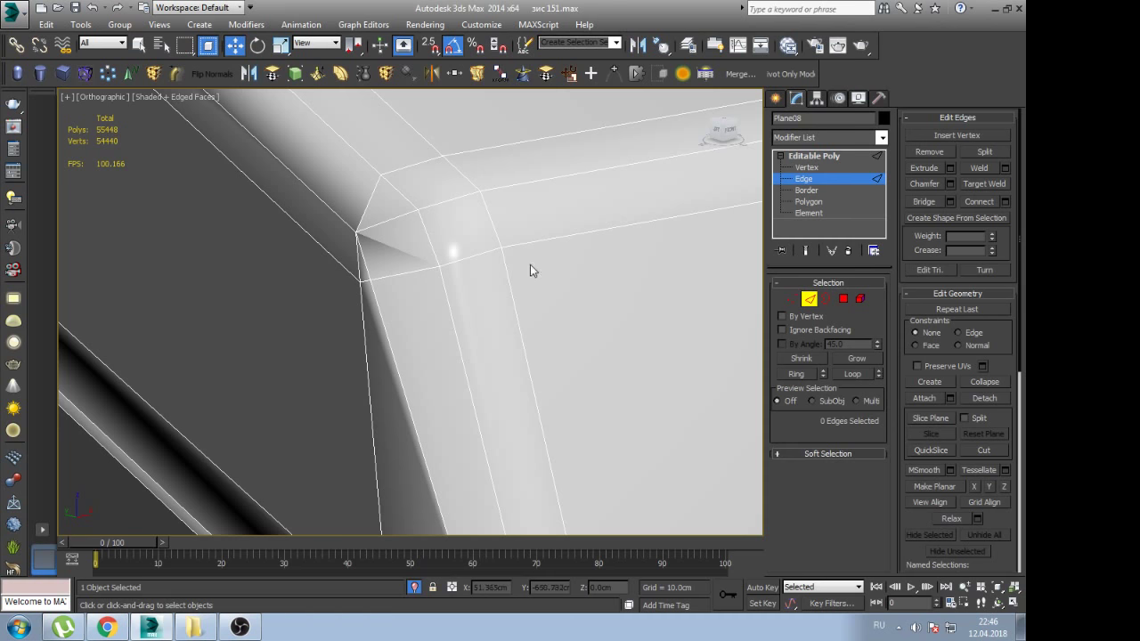
scroll(398, 250, "up", 2)
key("1")
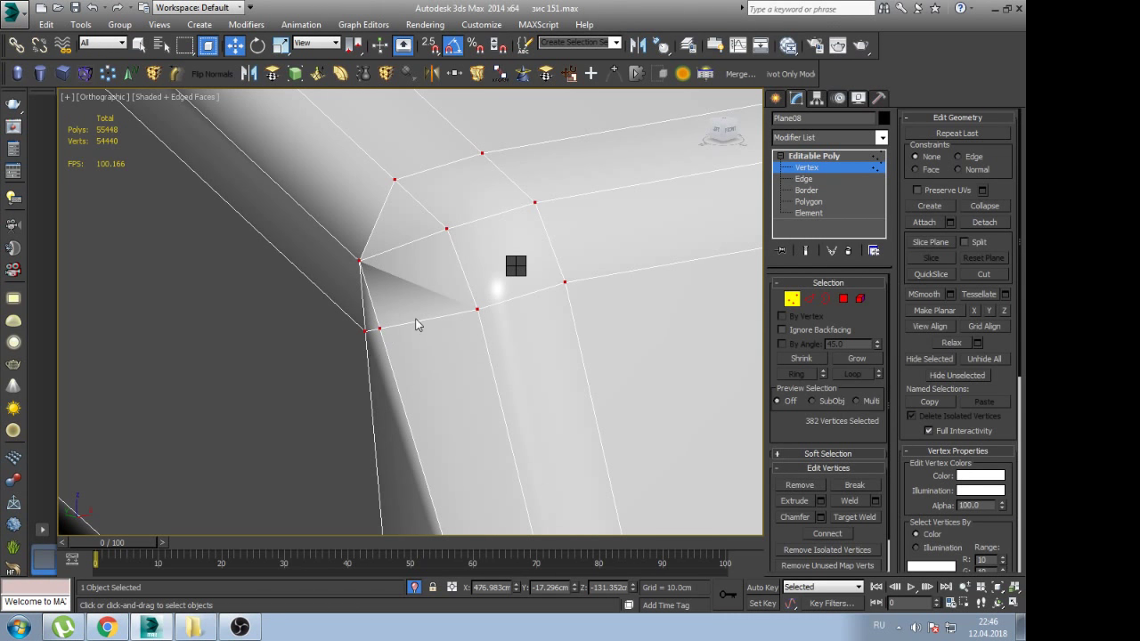
key("BackSpace")
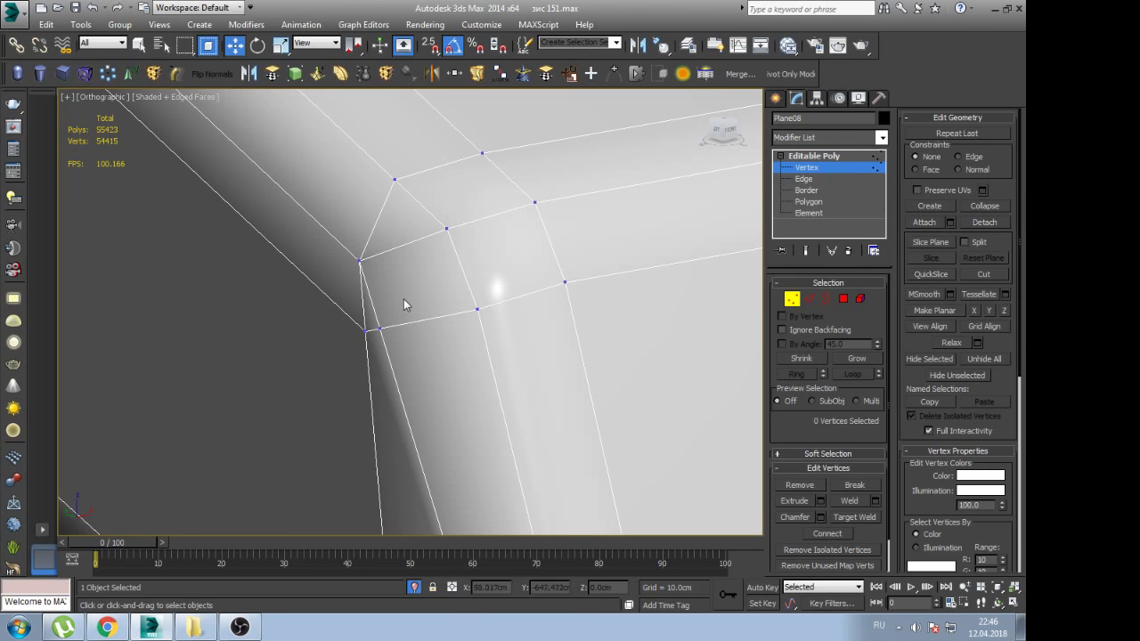
Target Weld the corner vertex onto its neighbour, then view the whole fender without edged faces
key("ctrl+shift+w")
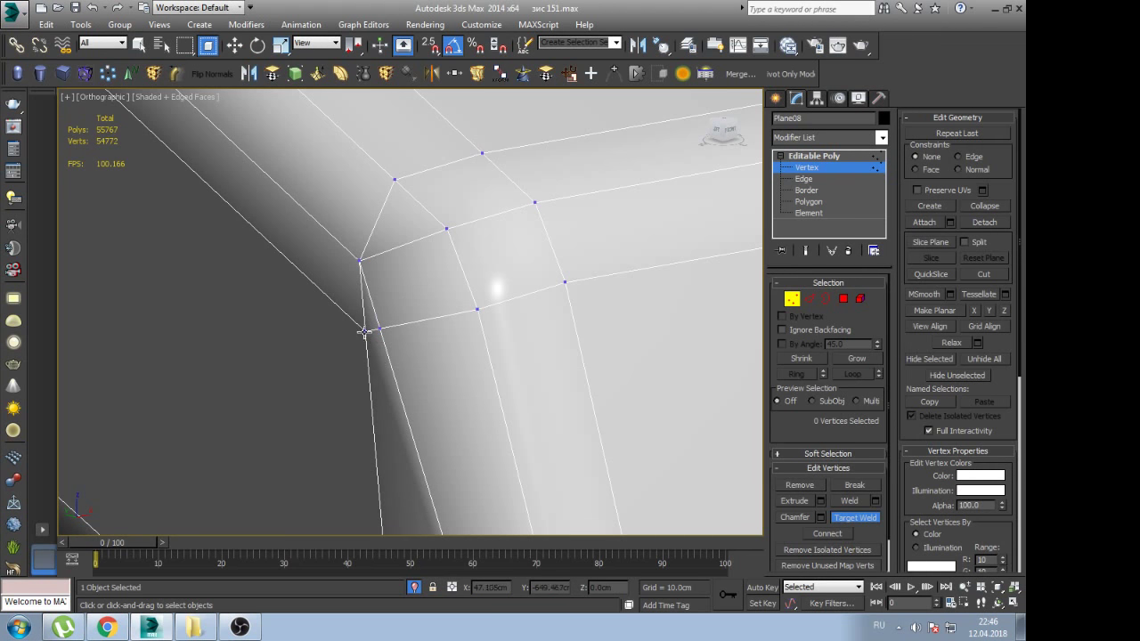
left_click(379, 330)
right_click(411, 342)
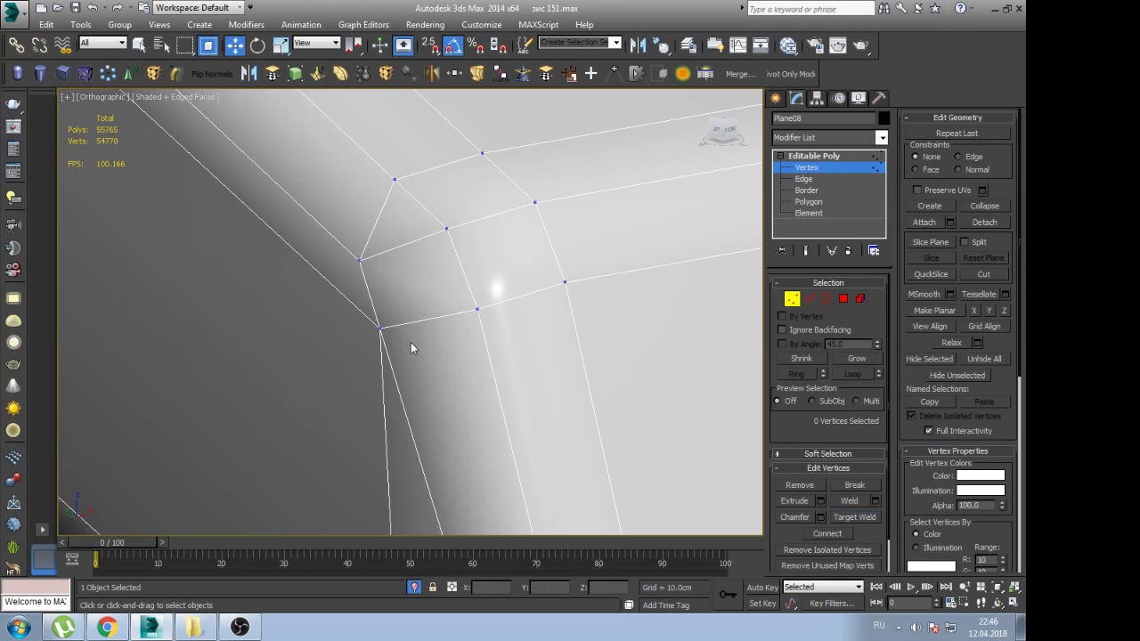
left_click(823, 161)
key("z")
key("F4")
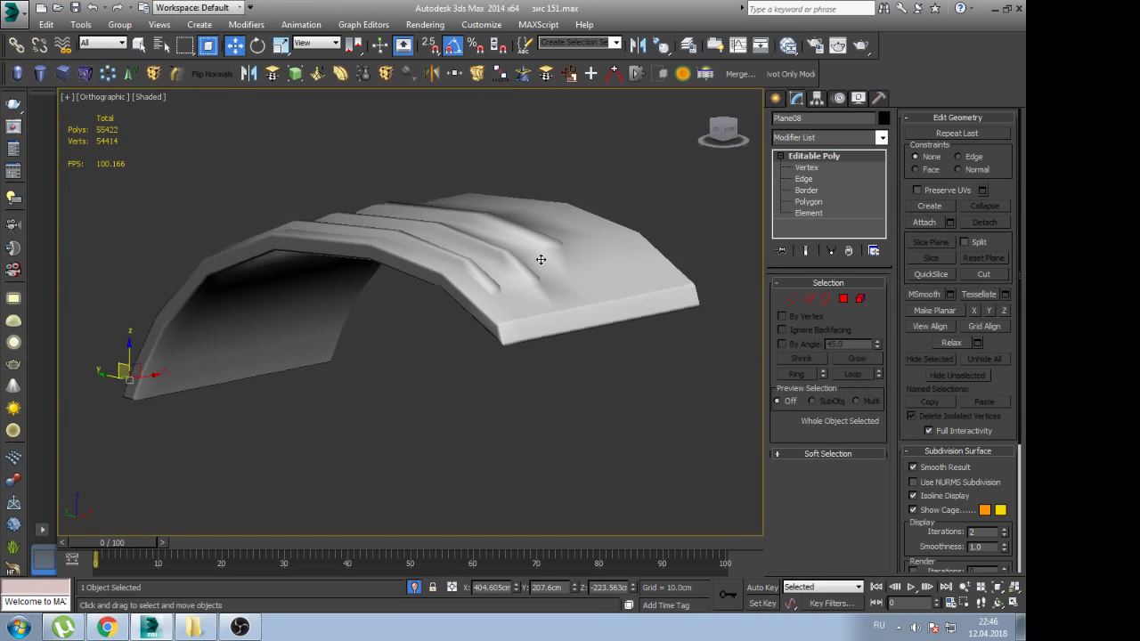
Preview the fender with NURMS subdivision, then turn it back off
mouse_move(540, 259)
middle_mouse_down("alt")
mouse_move(544, 290)
mouse_move(381, 330)
mouse_move(553, 320)
mouse_move(497, 326)
mouse_move(514, 324)
mouse_move(499, 298)
mouse_move(481, 320)
middle_mouse_up("alt")
key("ctrl+BackSpace")
scroll(475, 328, "up", 5)
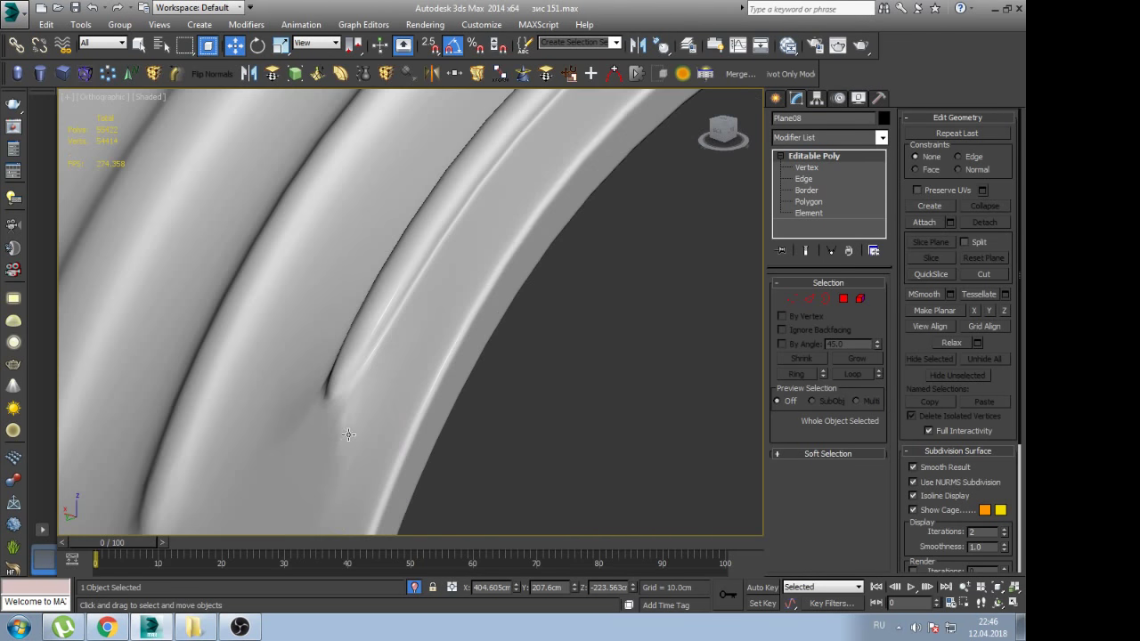
scroll(474, 328, "up", 5)
scroll(474, 328, "up", 3)
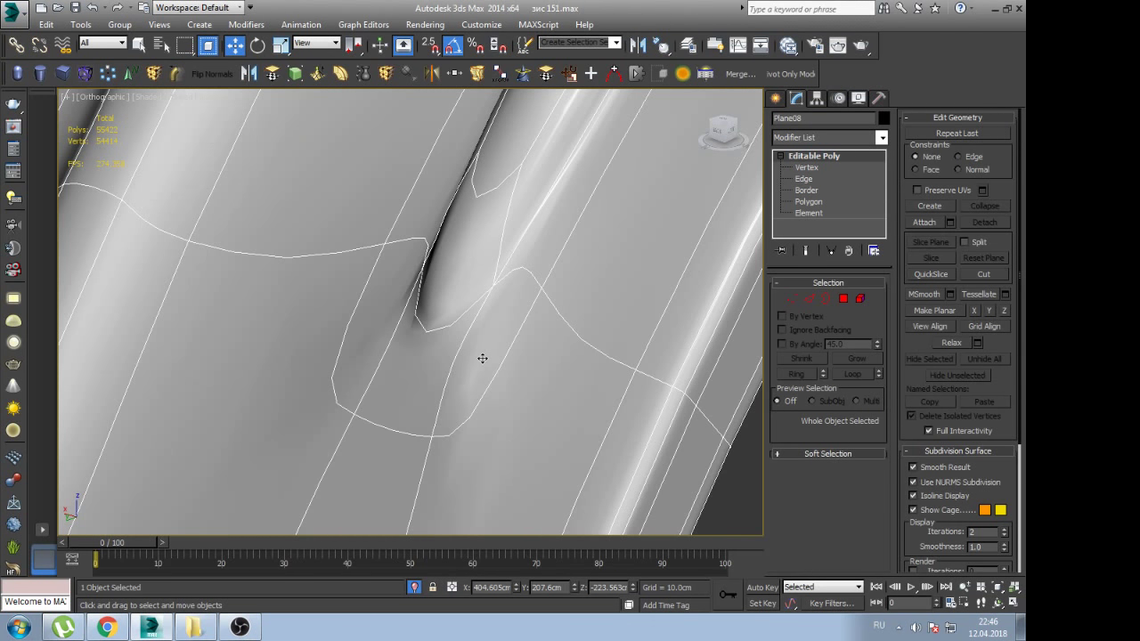
key("ctrl+BackSpace")
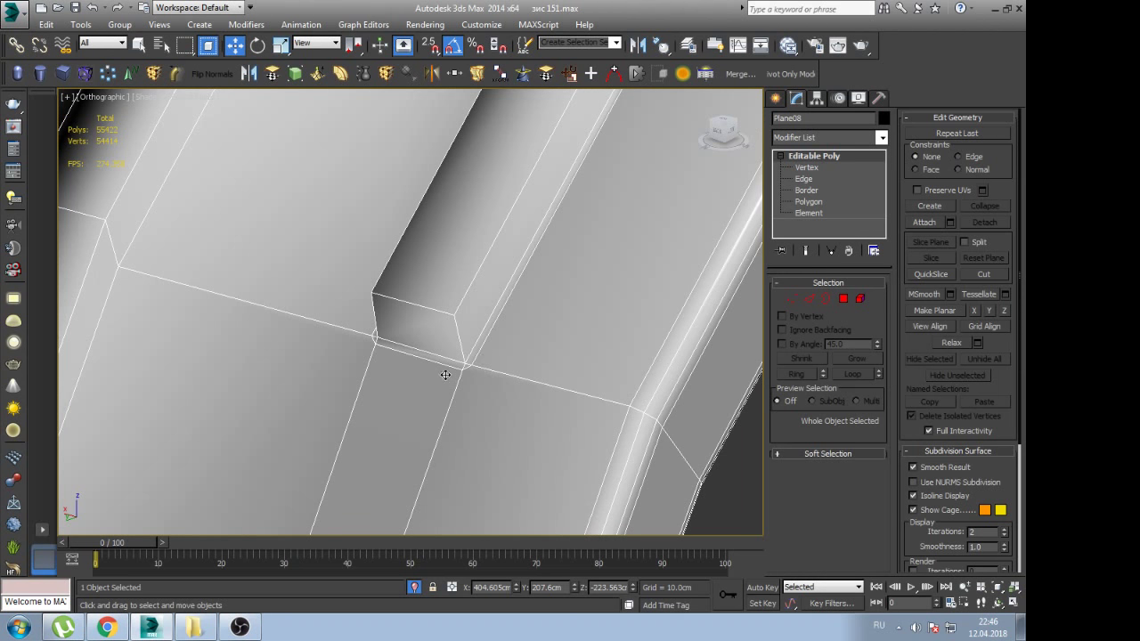
Select the groove edge loop and remove it
mouse_move(457, 376)
middle_mouse_down("alt")
mouse_move(473, 351)
mouse_move(484, 361)
middle_mouse_up("alt")
key("2")
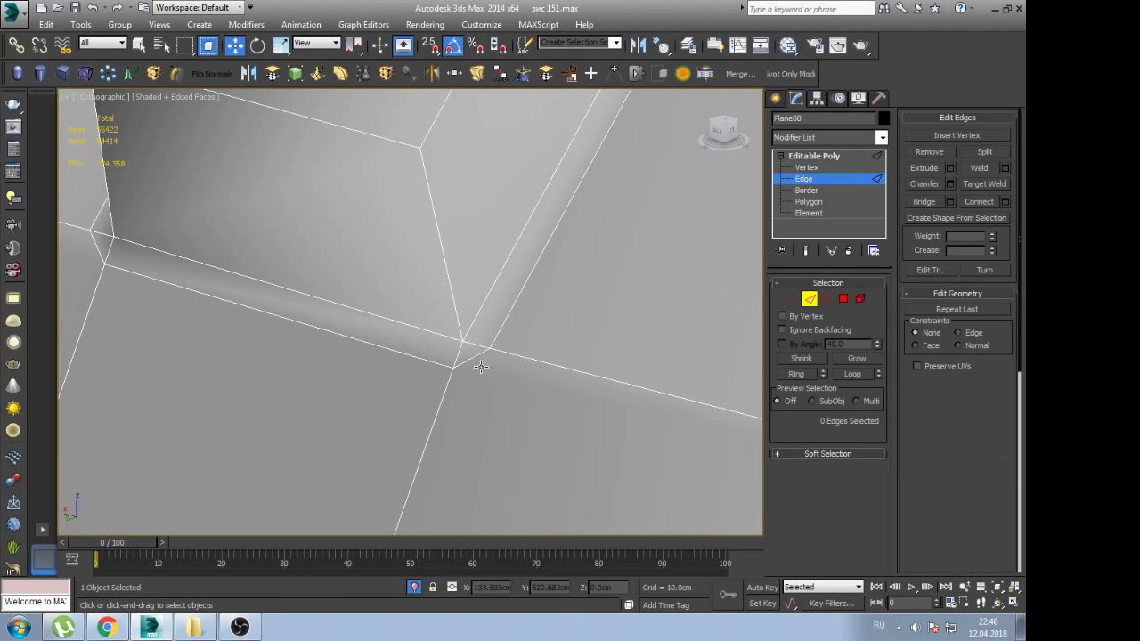
double_click(474, 357)
key("ctrl+BackSpace")
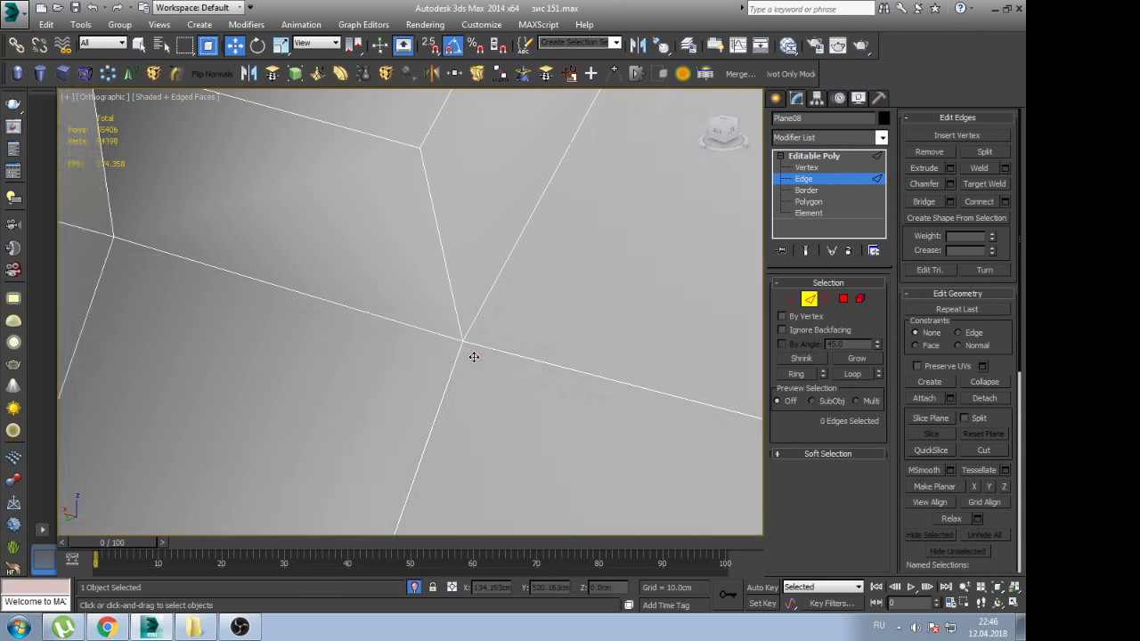
left_click(825, 157)
Re-enable NURMS subdivision, hide edged faces, and exit isolation to show the whole truck
key("z")
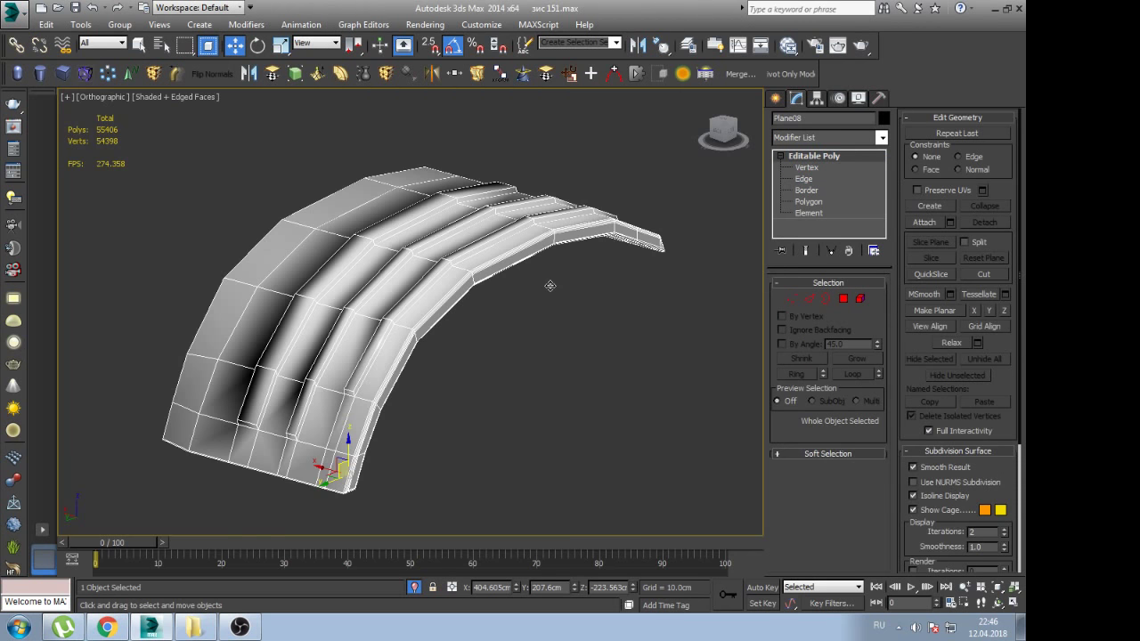
key("ctrl+BackSpace")
key("F4")
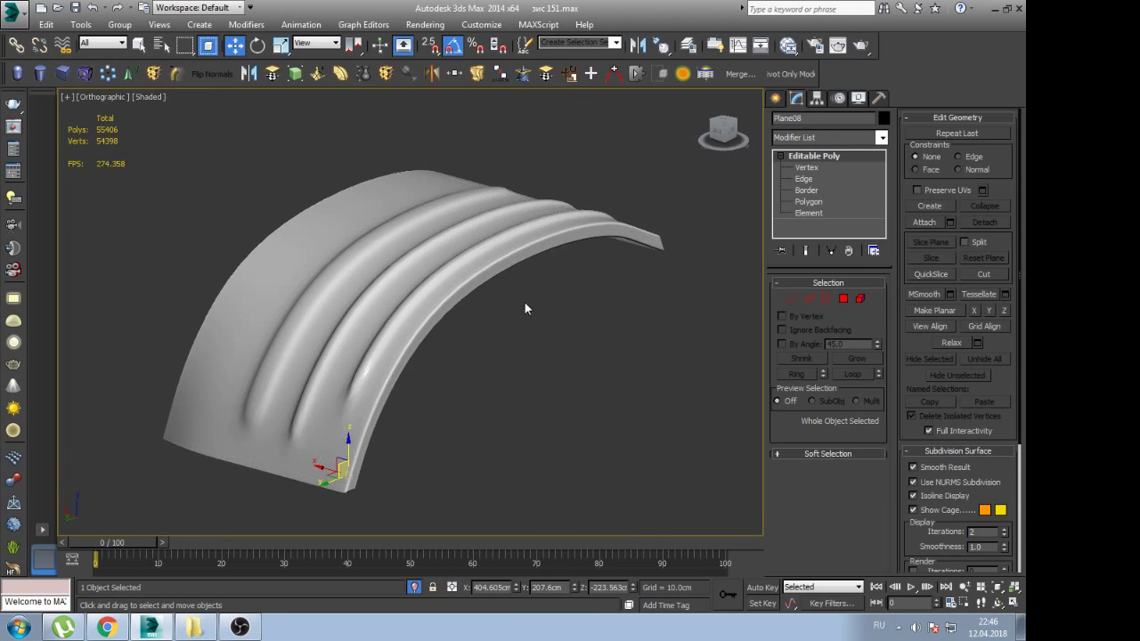
mouse_move(523, 316)
middle_mouse_down("alt")
mouse_move(385, 348)
mouse_move(455, 374)
mouse_move(526, 329)
middle_mouse_up("alt")
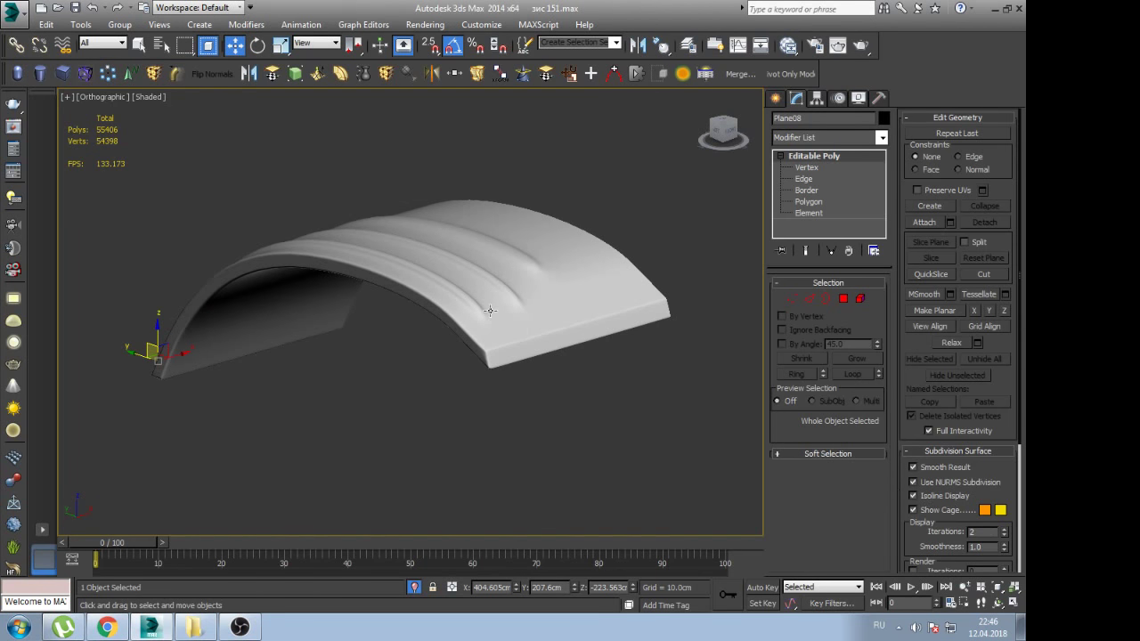
scroll(490, 310, "up", 2)
scroll(498, 374, "up", 2)
scroll(513, 410, "down", 3)
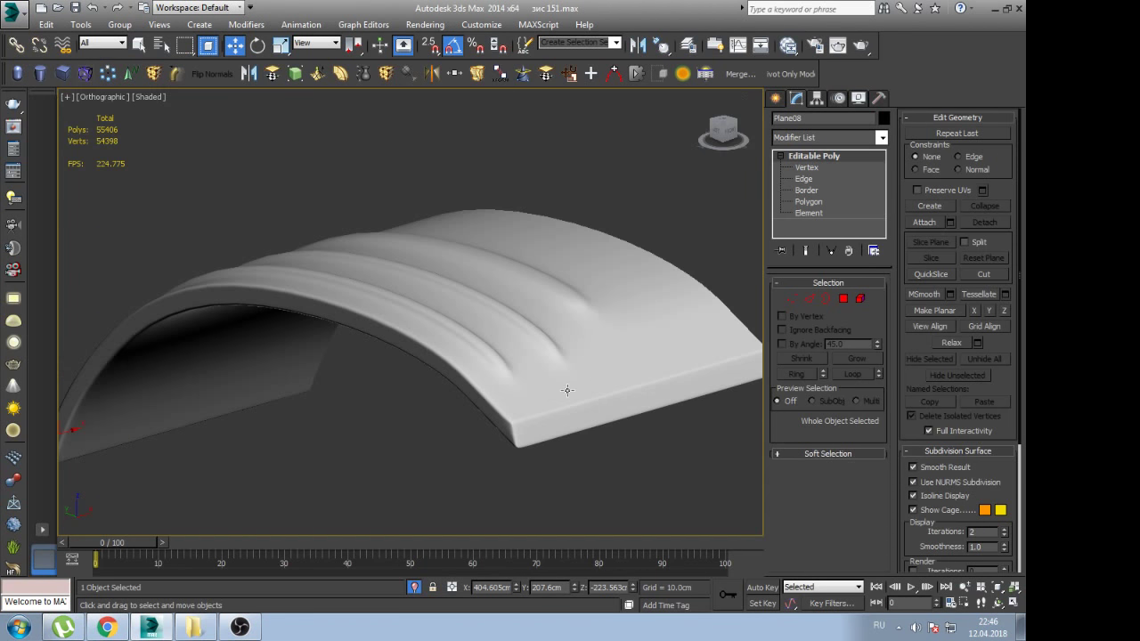
key("alt+q")
scroll(578, 334, "up", 2)
Select the radiator grille and show edged faces over its shading
middle_click_drag(578, 334, 540, 360)
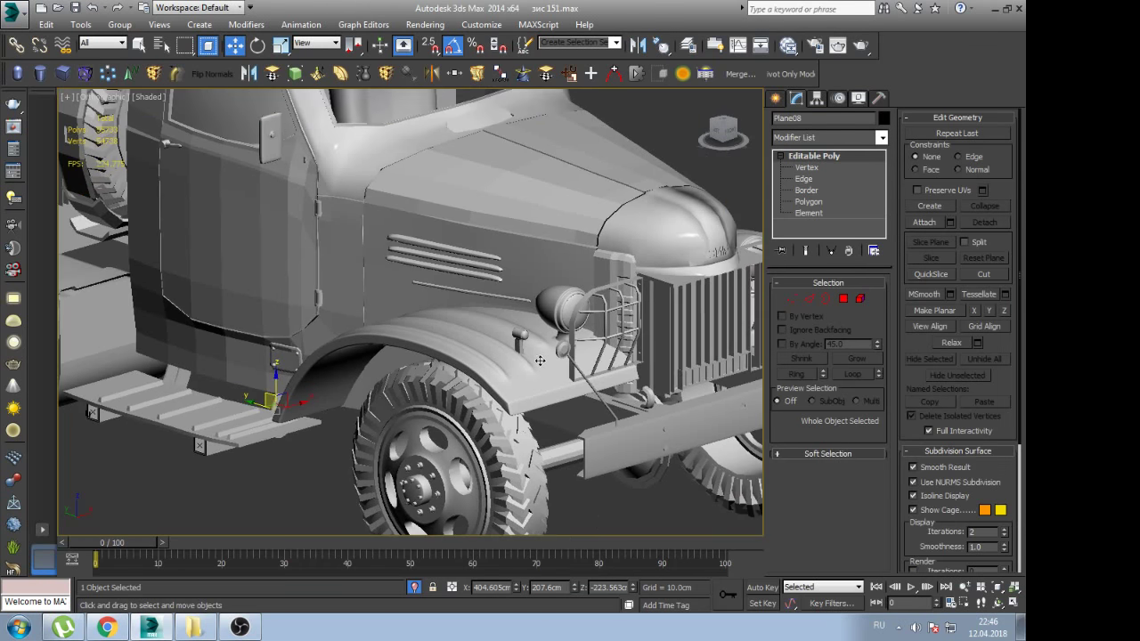
scroll(445, 343, "up", 1)
scroll(472, 316, "up", 2)
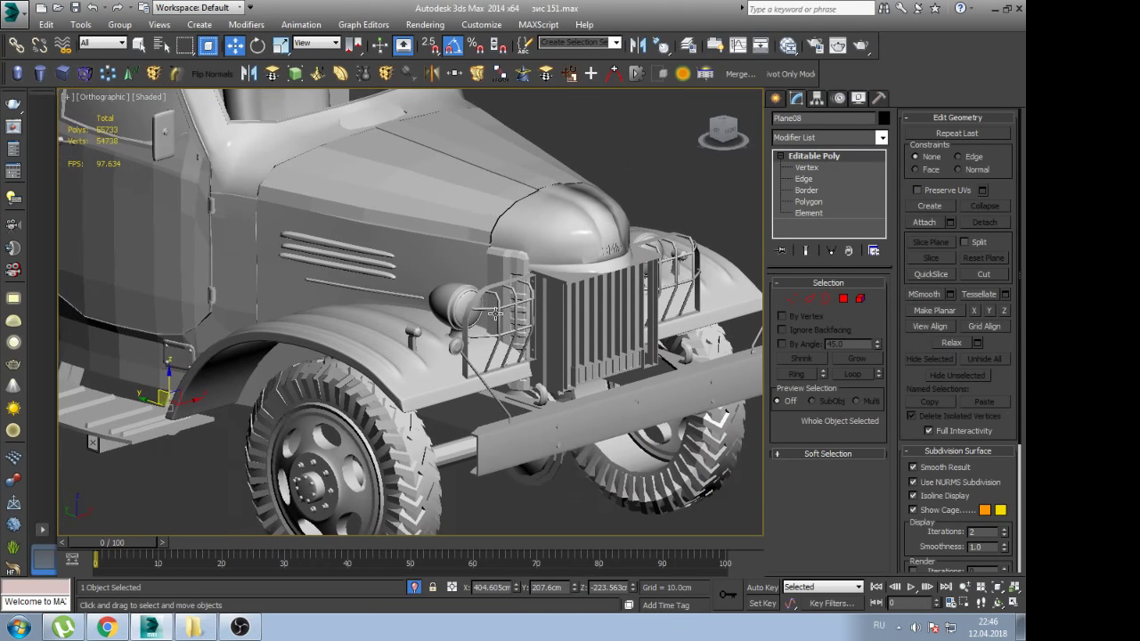
scroll(491, 296, "up", 3)
left_click(463, 277)
middle_click_drag(463, 276, 464, 272, "alt")
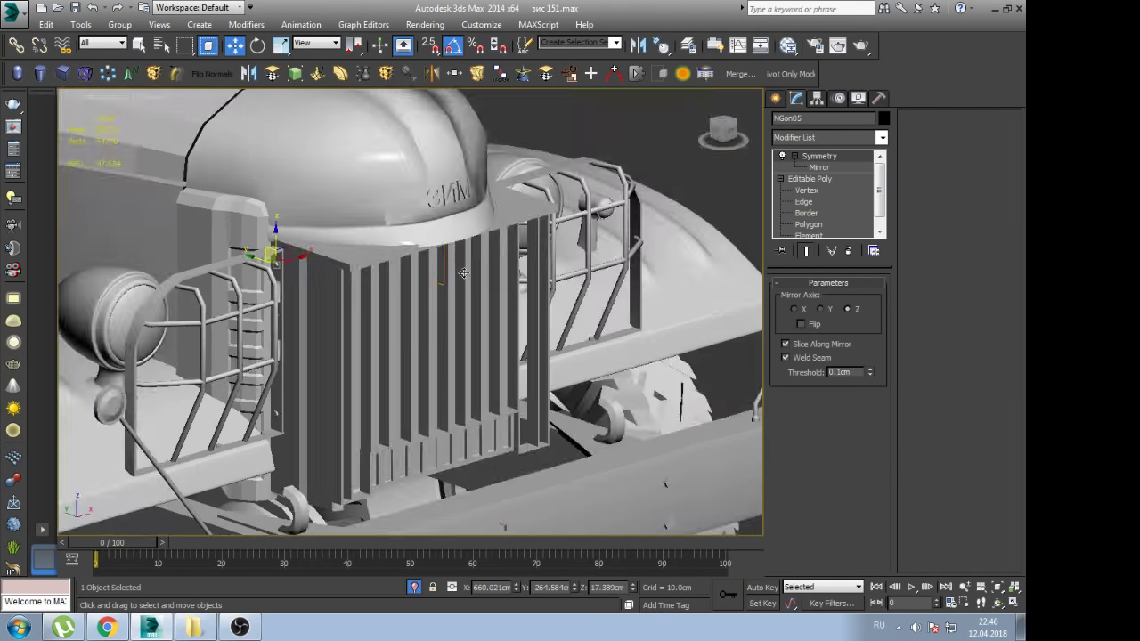
key("F4")
middle_click_drag(372, 323, 332, 334, "alt")
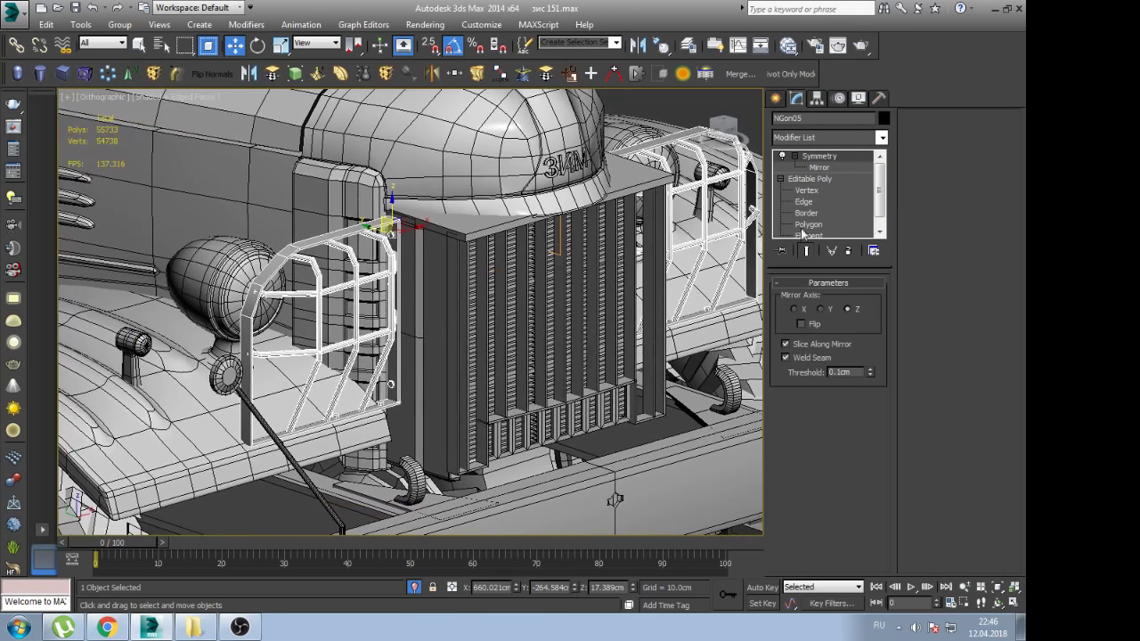
Go to the grille's base mesh, then select and isolate the side panel object
left_click(799, 180)
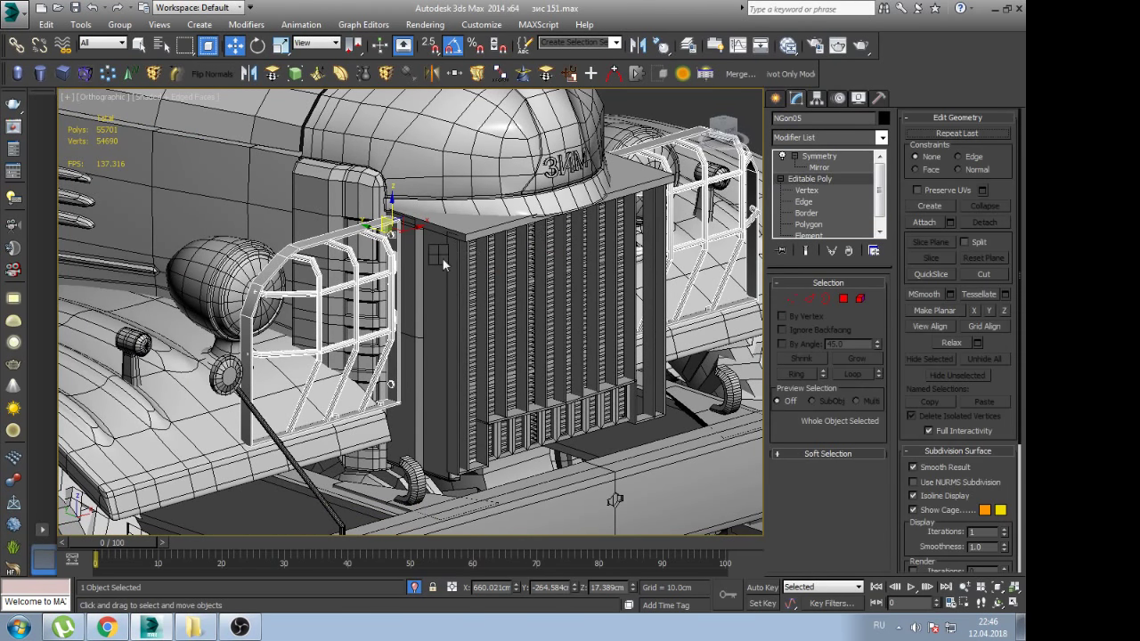
mouse_move(447, 271)
middle_mouse_down("alt")
mouse_move(392, 268)
mouse_move(417, 334)
middle_mouse_up("alt")
left_click(392, 267)
scroll(417, 334, "up", 4)
key("alt+q")
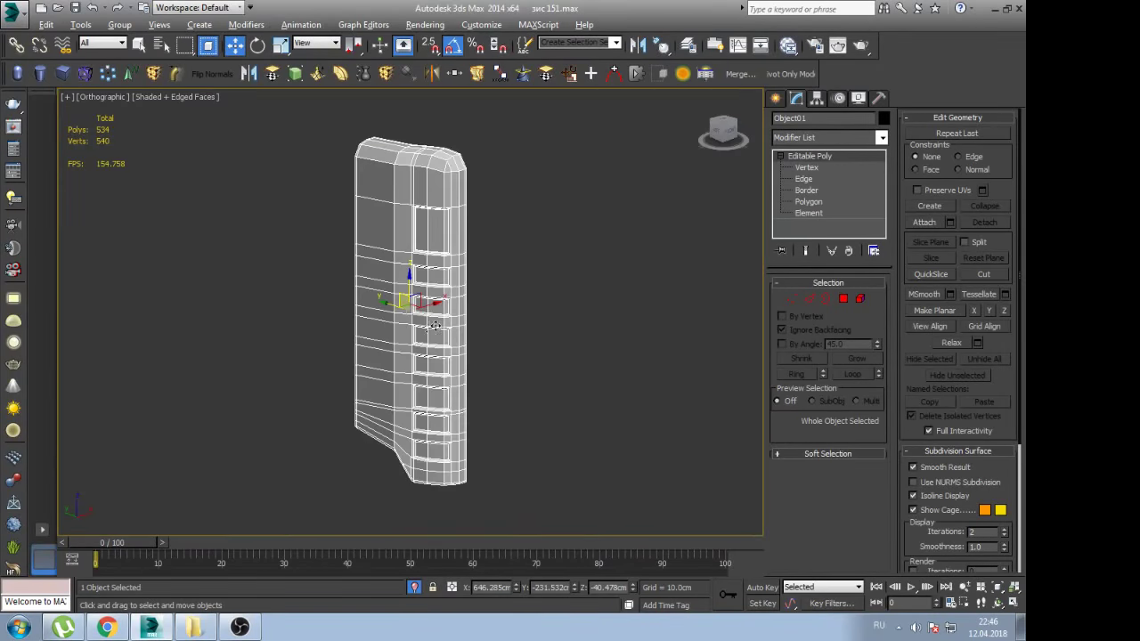
scroll(464, 312, "up", 5)
scroll(510, 282, "up", 5)
scroll(510, 282, "down", 3)
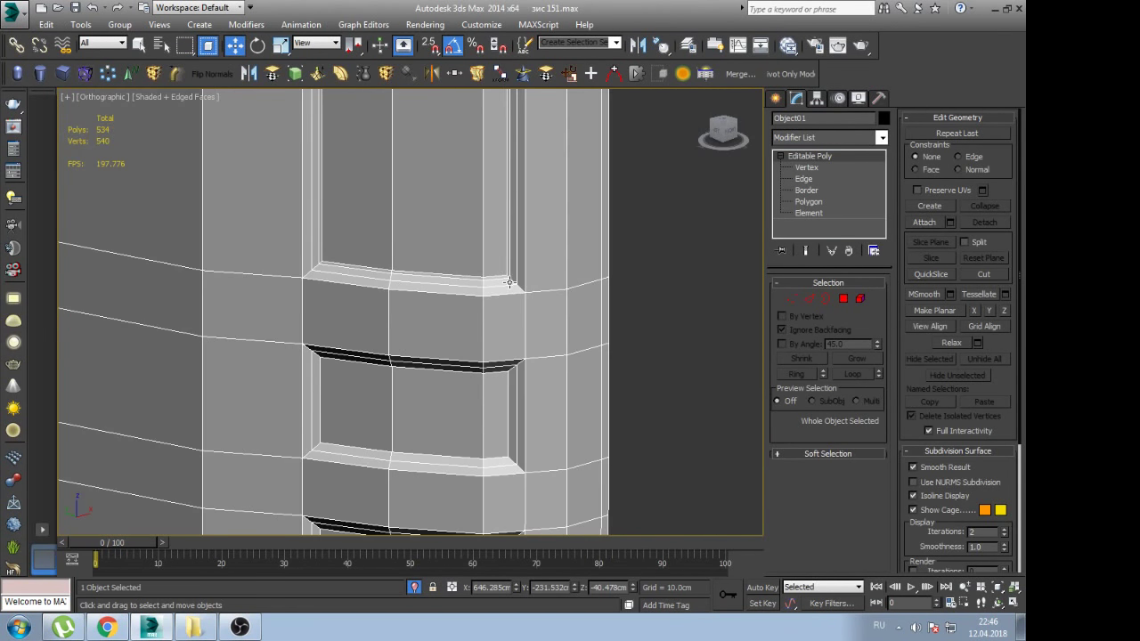
Preview the side panel with NURMS smoothing, then bring up the reference photos in Chrome
key("ctrl+q")
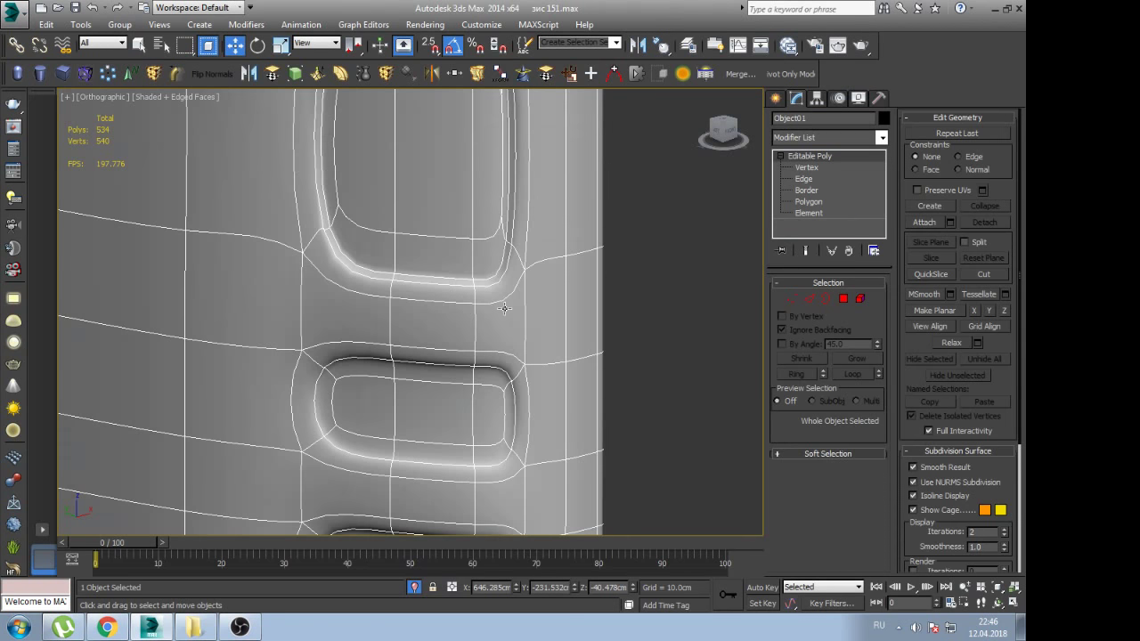
key("z")
scroll(432, 442, "up", 2)
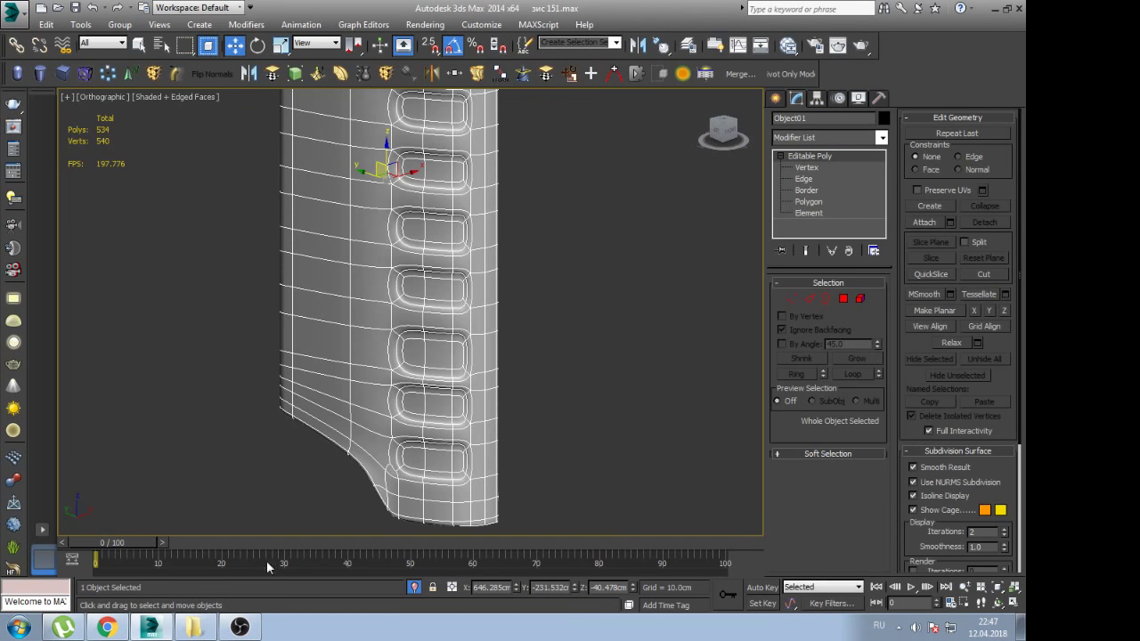
left_click(120, 629)
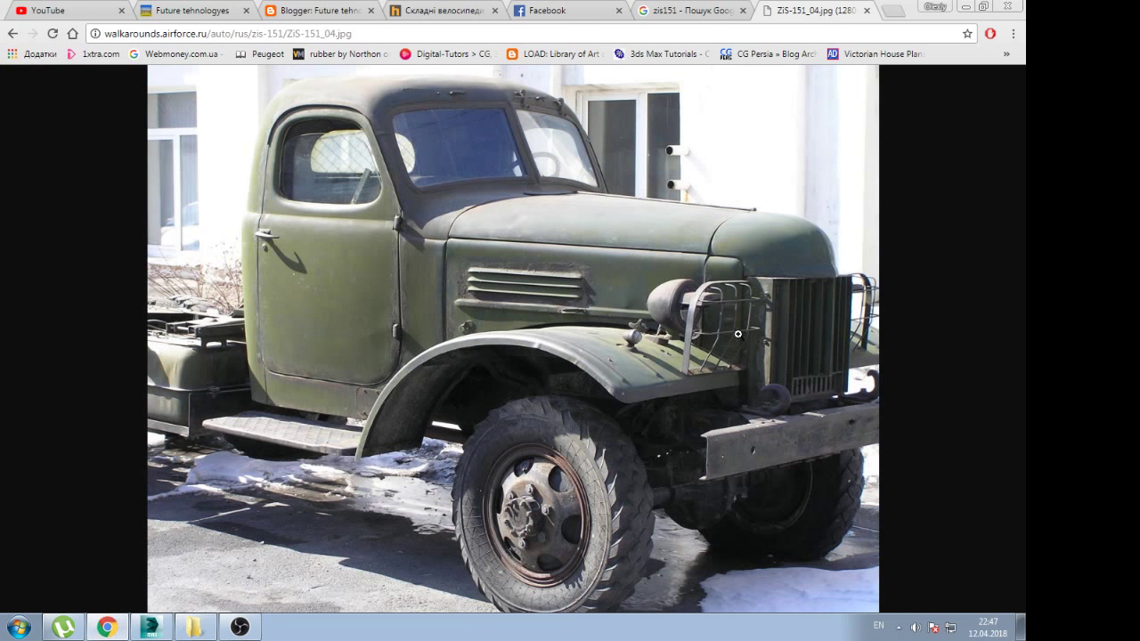
Return to the ZiS-151 gallery, view the ZiS-151_10.jpg front close-up full size, then go back to 3ds Max
left_click(736, 332)
left_click(736, 332)
left_click(13, 34)
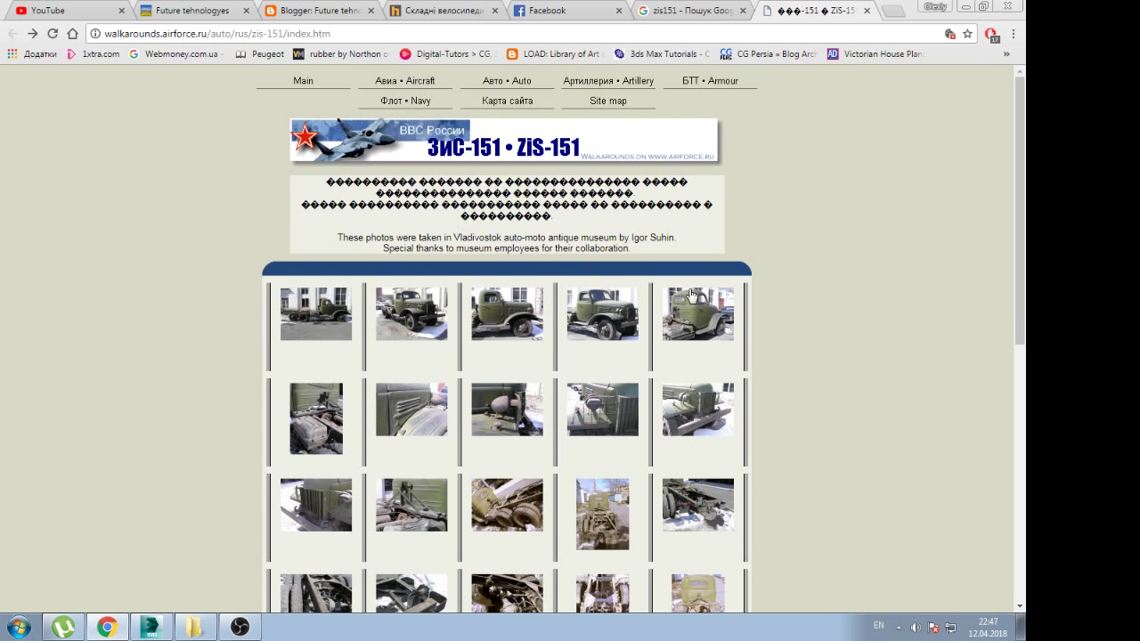
left_click(716, 408)
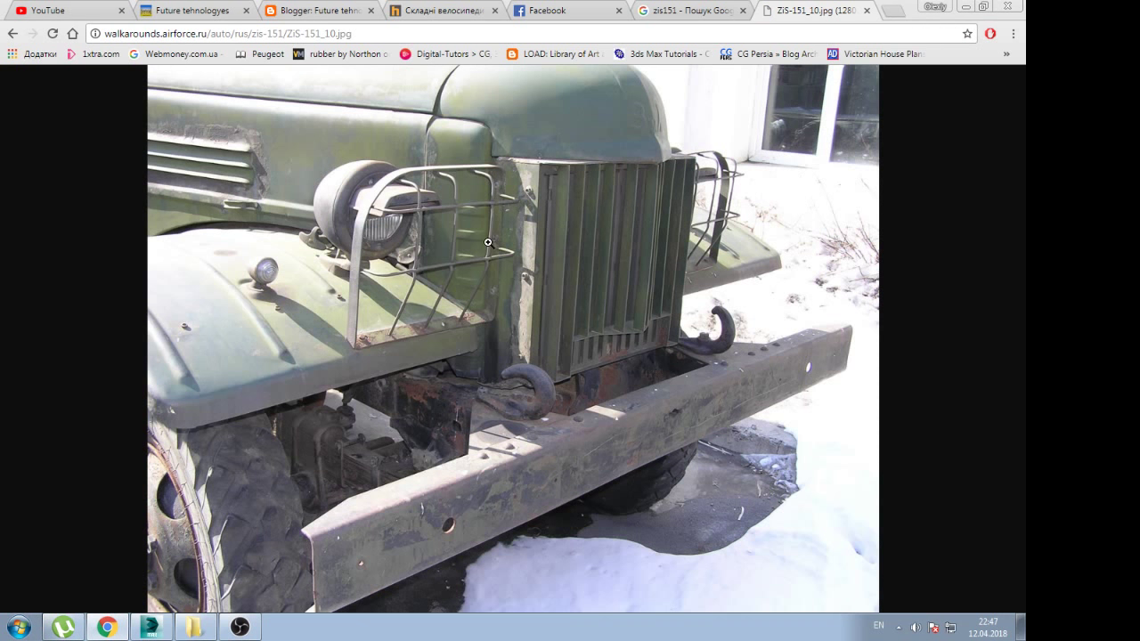
left_click(488, 242)
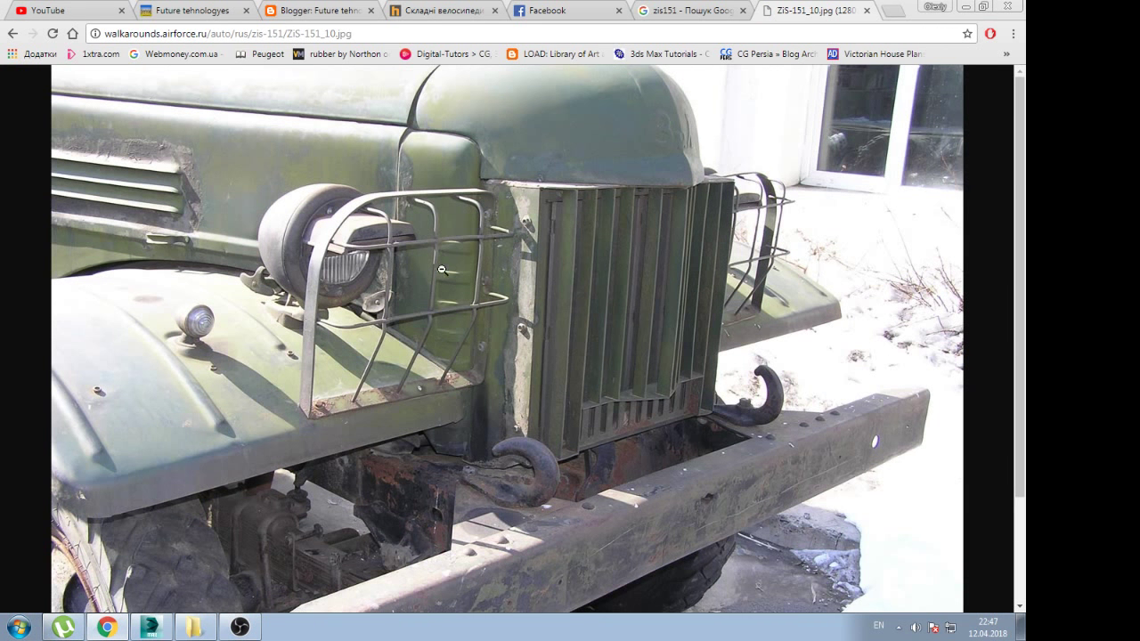
left_click(172, 625)
Turn off NURMS subdivision smoothing to show the grille panel's low-poly cage
middle_click_drag(475, 153, 475, 331)
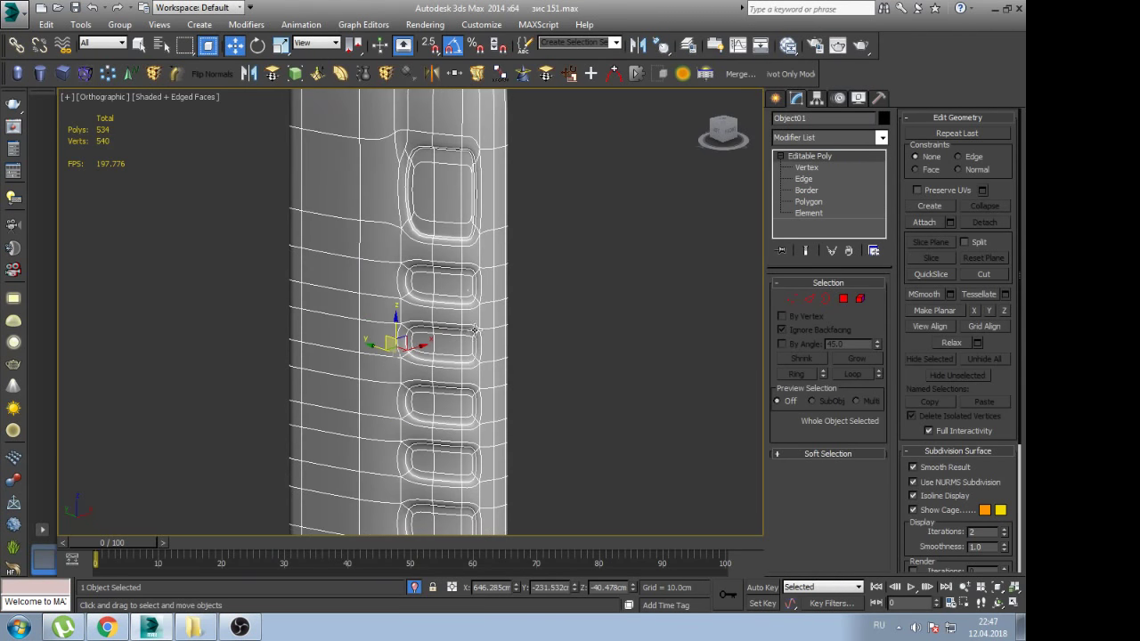
scroll(474, 331, "up", 3)
scroll(471, 285, "up", 4)
scroll(468, 242, "up", 3)
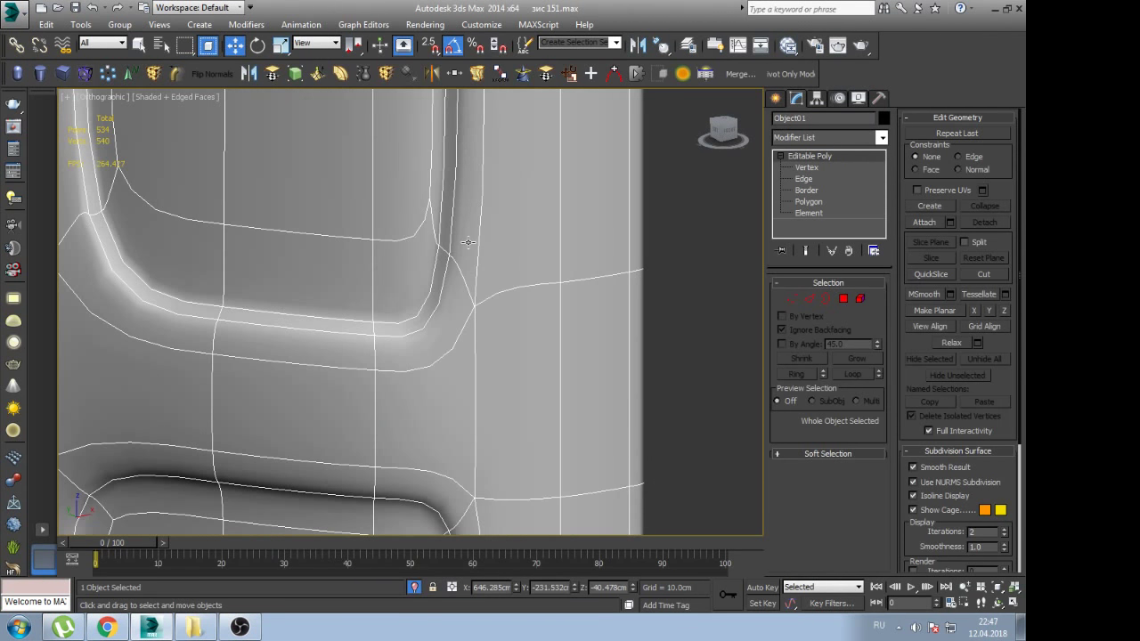
key("ctrl+BackSpace")
scroll(448, 272, "down", 2)
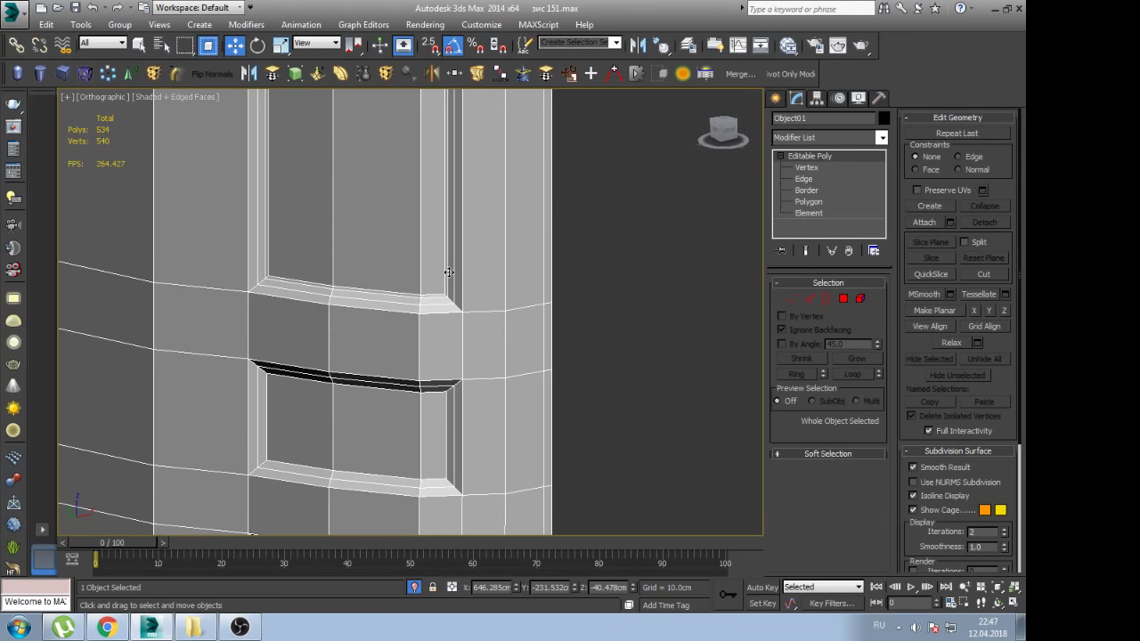
scroll(447, 277, "down", 2)
scroll(458, 331, "up", 2)
scroll(448, 362, "up", 2)
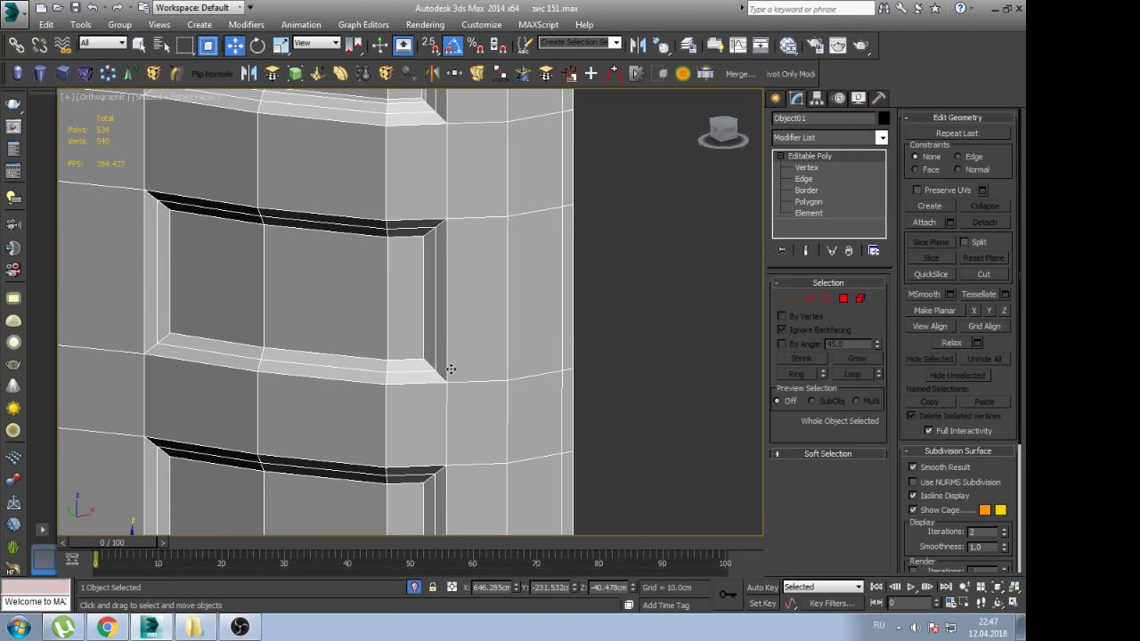
scroll(447, 359, "up", 3)
Select three vertical edges beside a grille slot in Edge mode
middle_click_drag(433, 355, 453, 326)
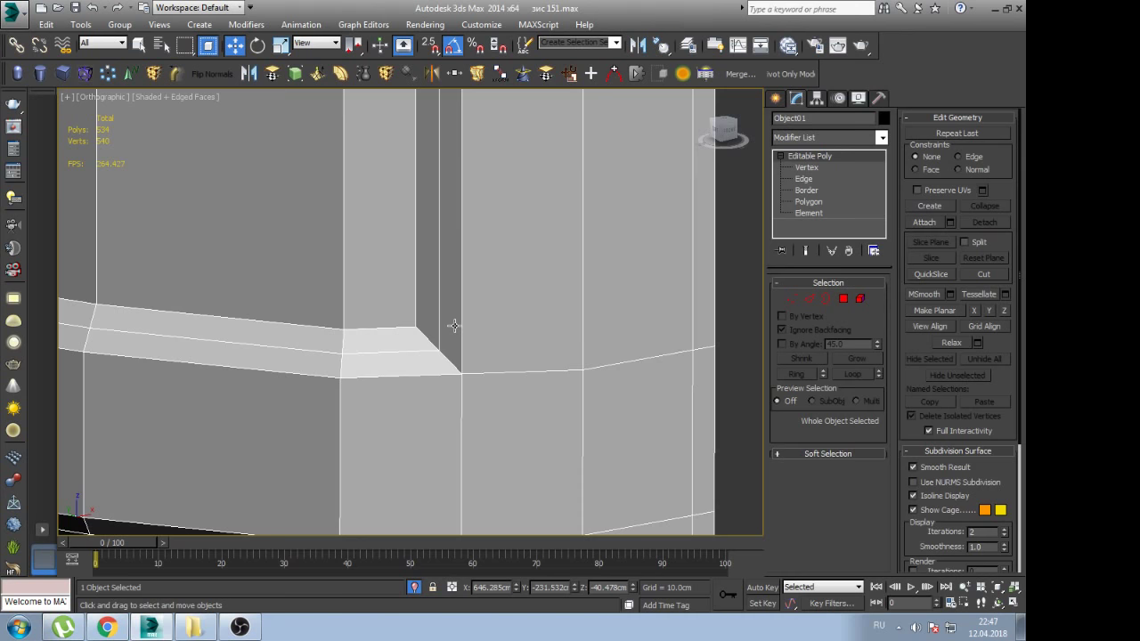
key("2")
left_click(437, 305)
scroll(438, 305, "down", 3)
scroll(455, 280, "up", 1)
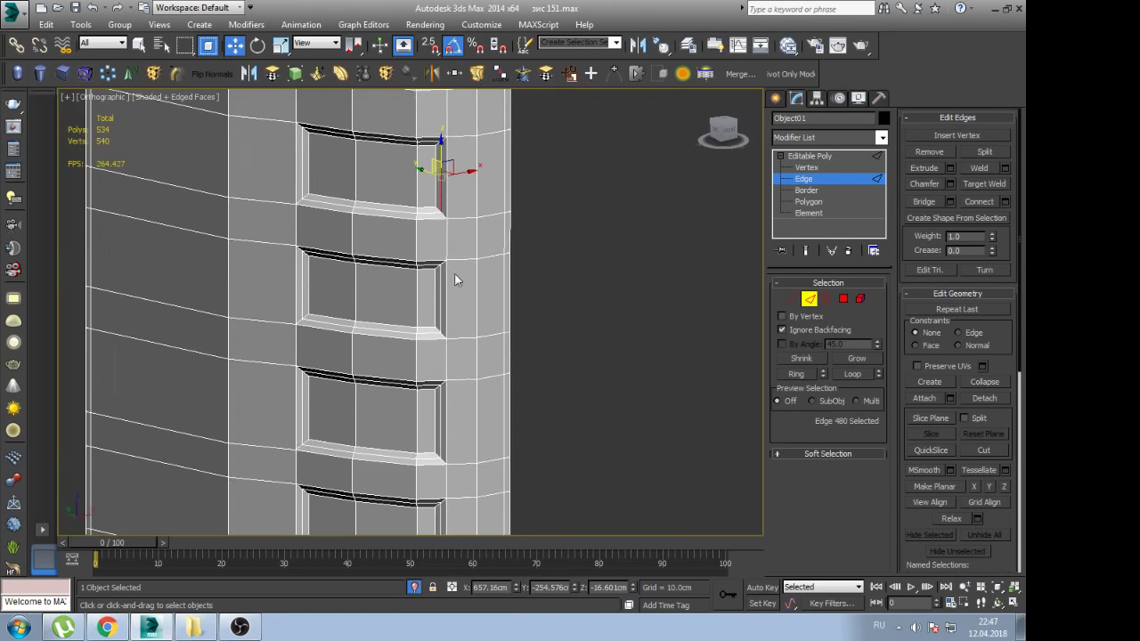
scroll(456, 279, "up", 2)
left_click(437, 311, "ctrl")
scroll(437, 311, "down", 3)
scroll(451, 312, "up", 3)
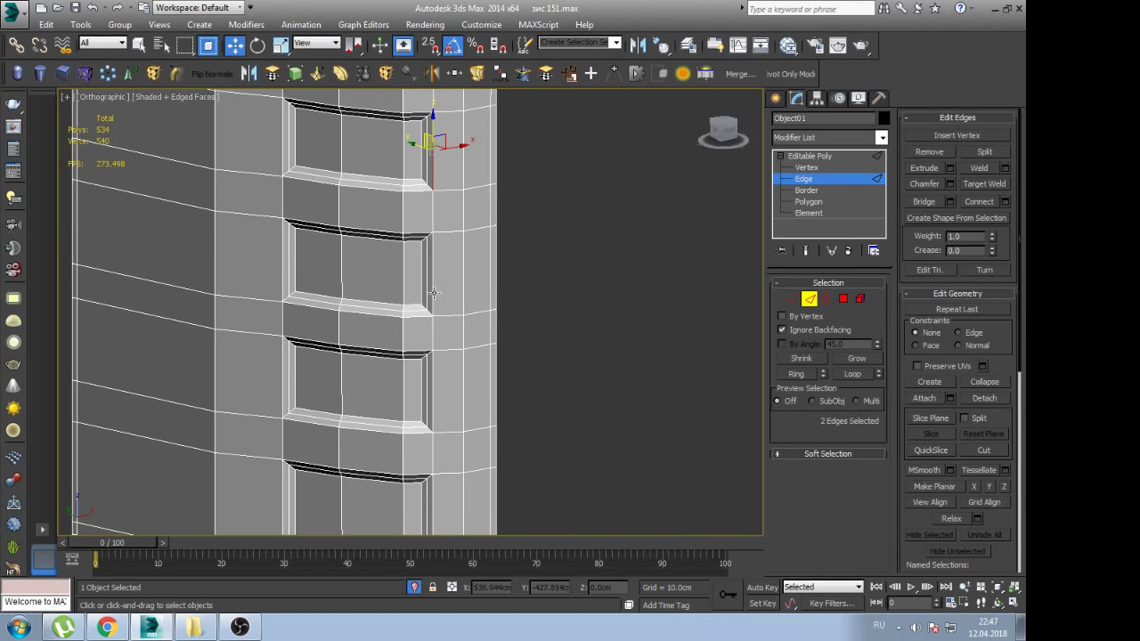
left_click(434, 292, "ctrl")
scroll(422, 318, "up", 3)
scroll(419, 320, "down", 2)
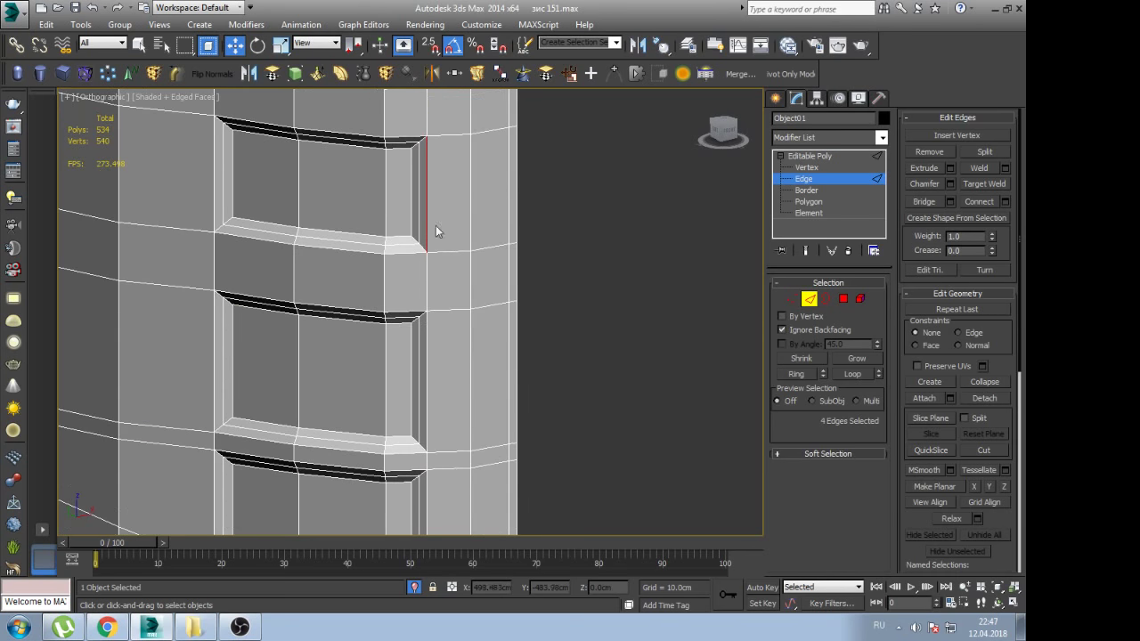
scroll(425, 355, "down", 2)
scroll(430, 401, "up", 4)
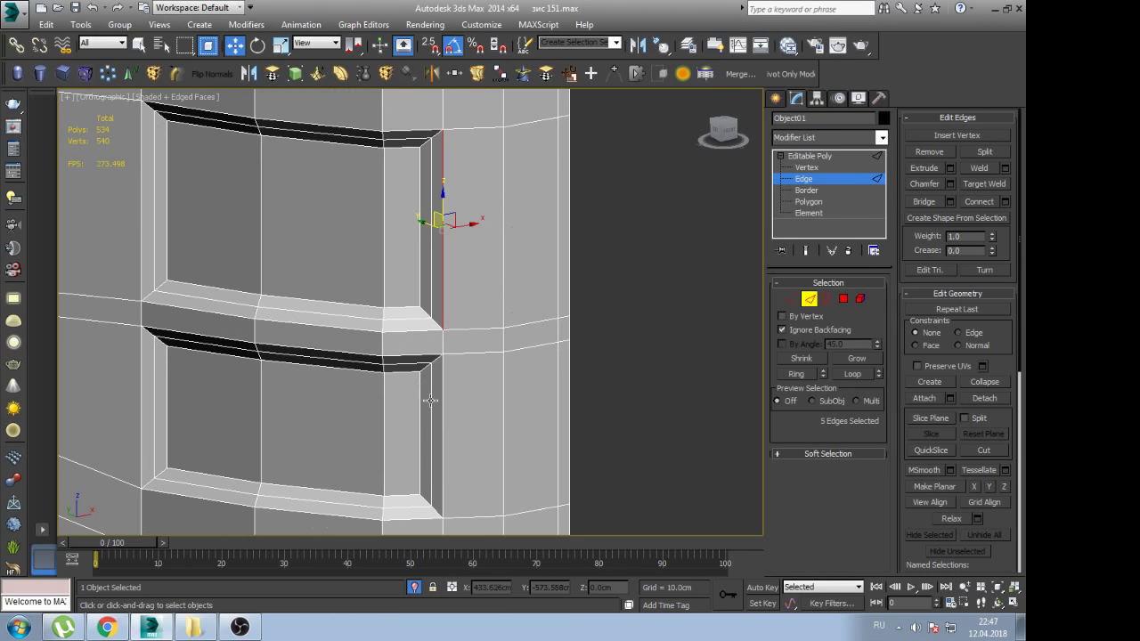
scroll(431, 403, "down", 3)
scroll(437, 376, "up", 4)
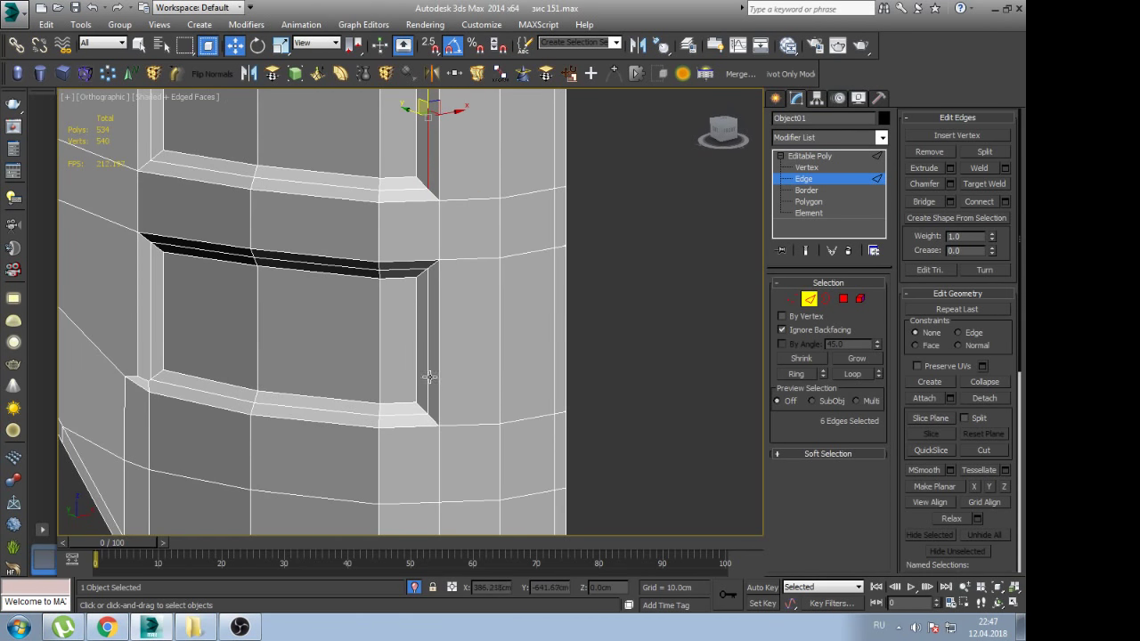
scroll(356, 343, "up", 3)
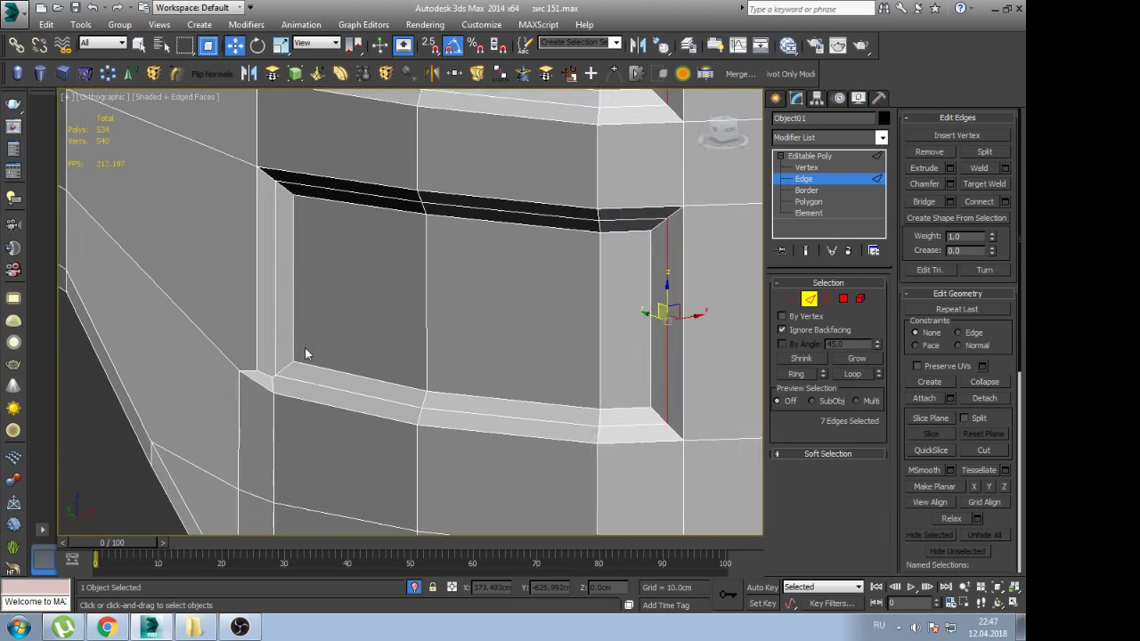
scroll(267, 375, "up", 2)
Select the corner vertex at the panel's lower left in Vertex mode
key("1")
left_click(208, 389)
scroll(214, 428, "down", 2)
Select the panel's outer corner vertex and frame it in the Top view
scroll(216, 396, "down", 2)
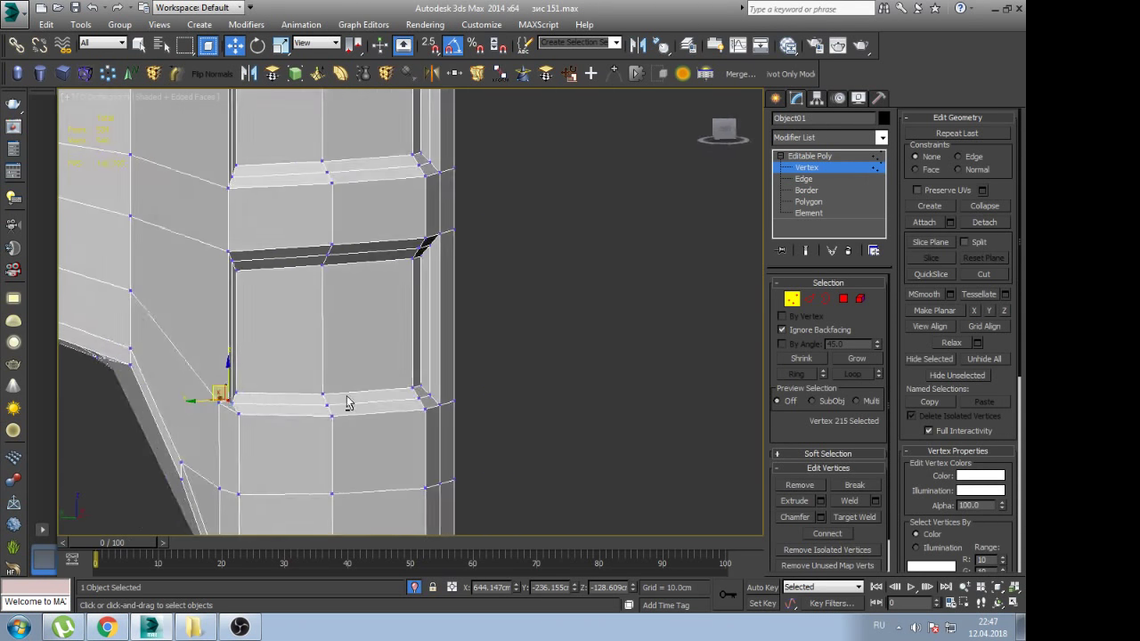
scroll(213, 398, "up", 3)
scroll(223, 401, "up", 3)
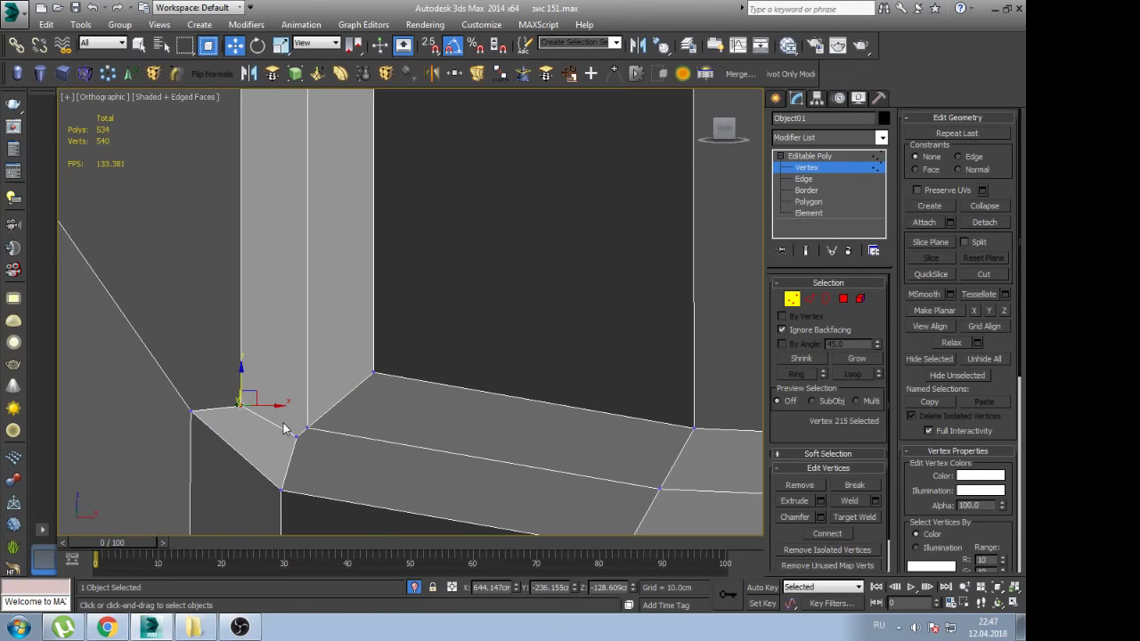
left_click(294, 428)
left_click_drag(203, 392, 179, 420)
scroll(223, 408, "up", 3)
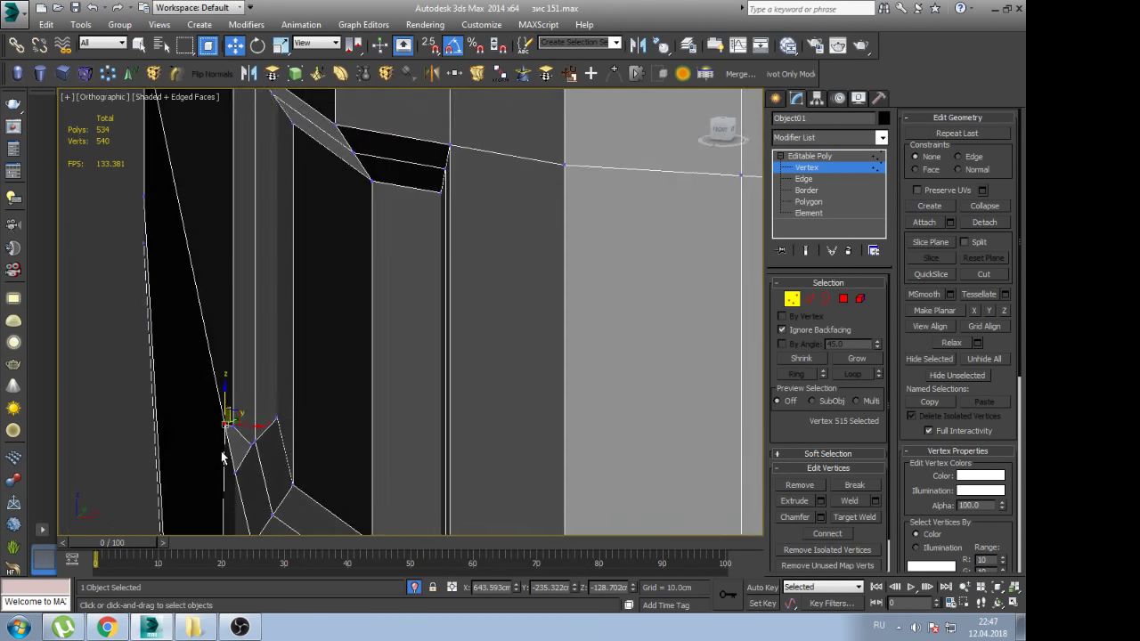
scroll(233, 417, "down", 2)
scroll(250, 436, "down", 2)
key("t")
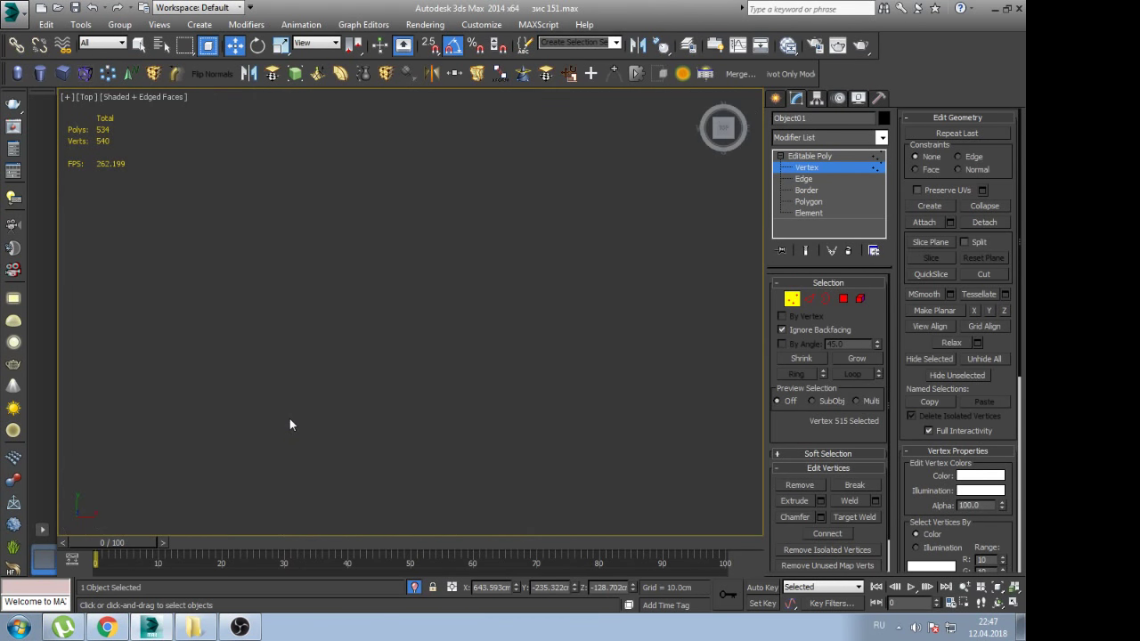
key("z")
scroll(409, 309, "up", 4)
scroll(420, 318, "up", 2)
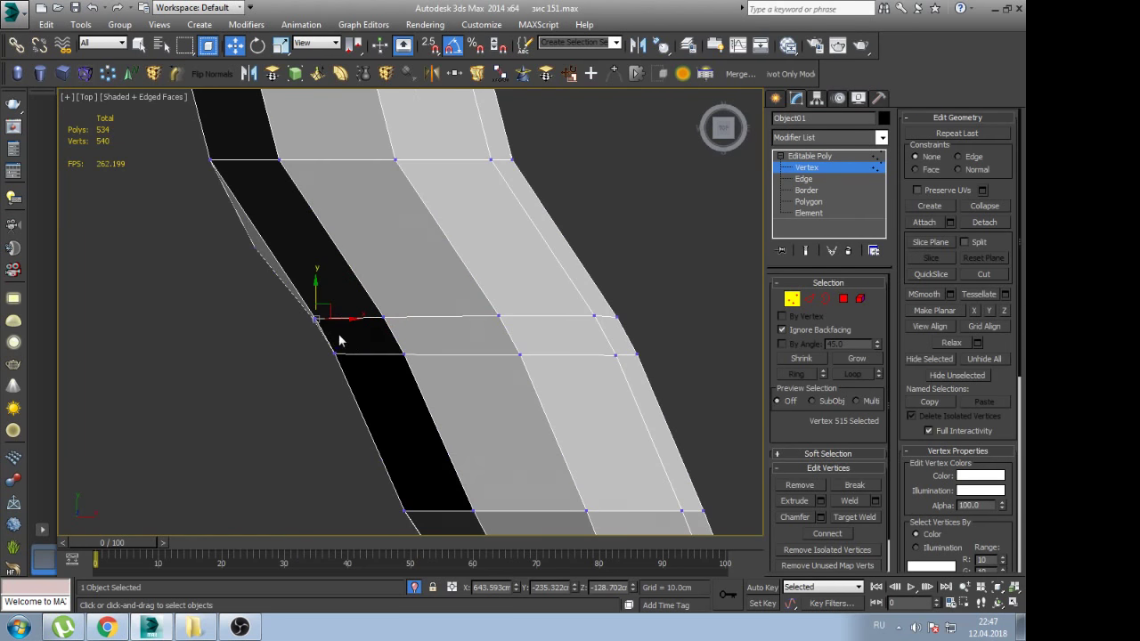
scroll(338, 334, "down", 2)
scroll(382, 338, "down", 1)
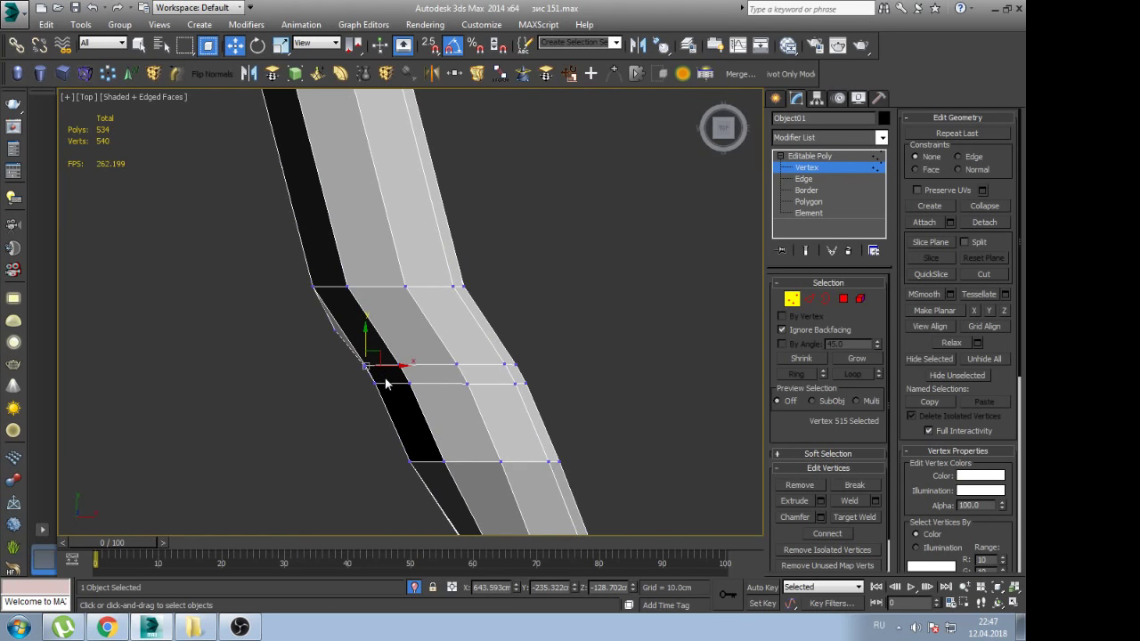
scroll(337, 334, "up", 5)
Nudge left-edge vertices to straighten the panel edge and remove the grey wedge
left_click(328, 311)
left_click_drag(360, 314, 377, 310)
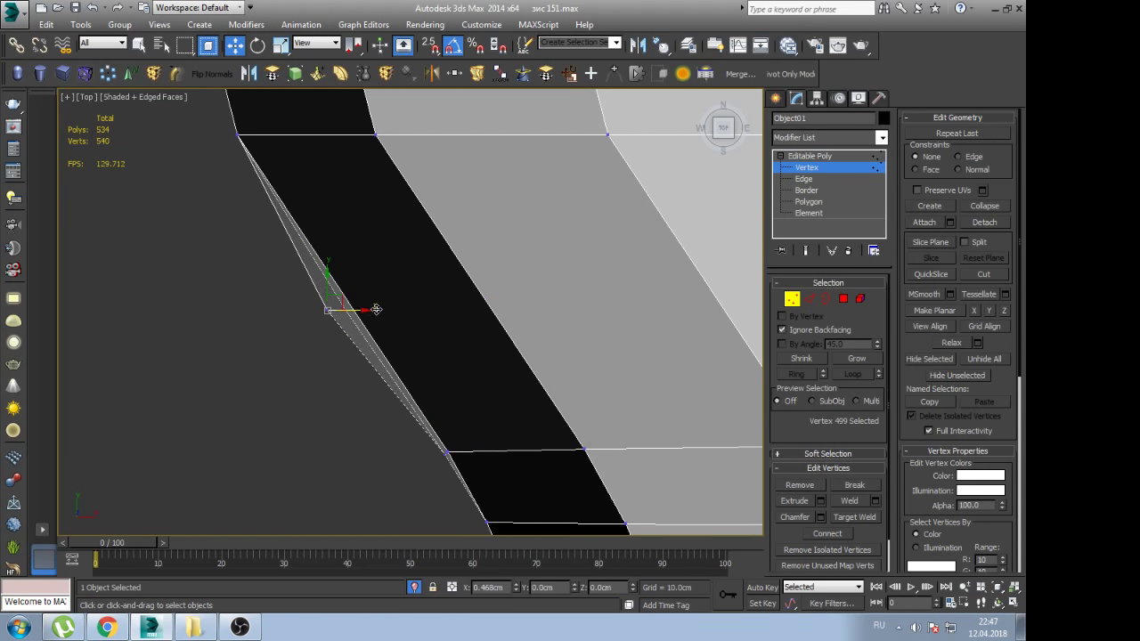
left_click(368, 338)
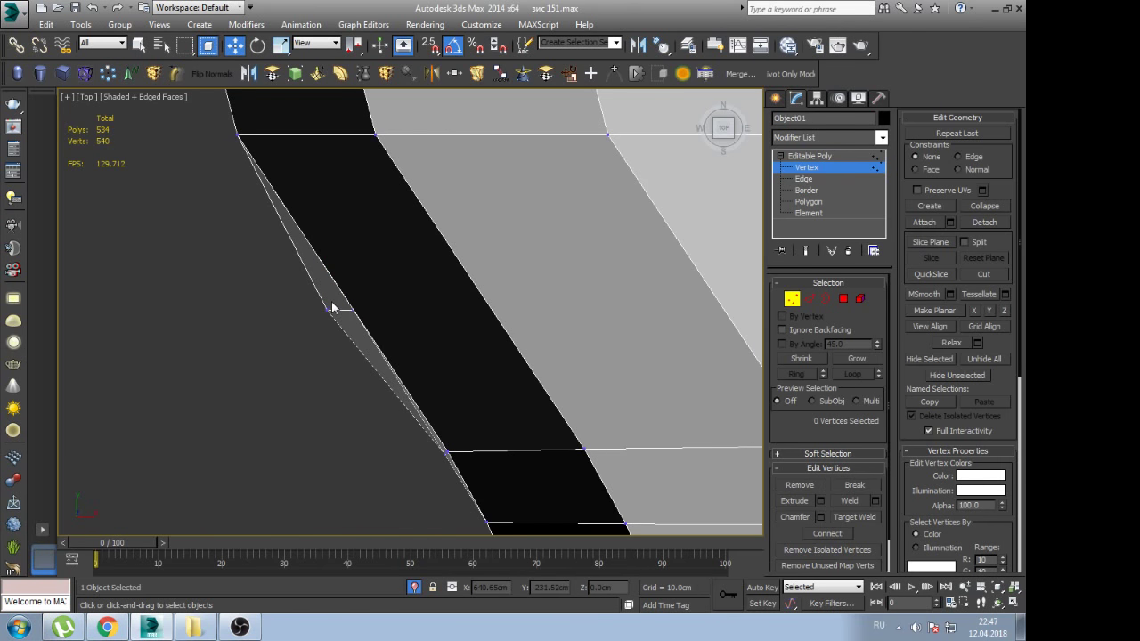
left_click_drag(371, 318, 385, 310)
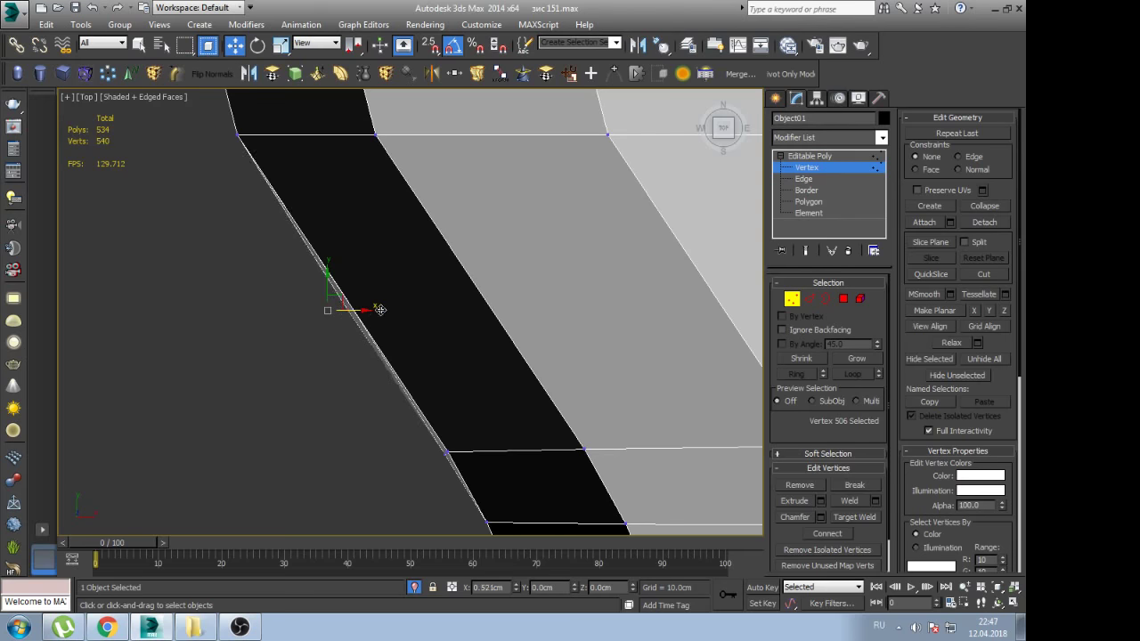
left_click(415, 341)
In wireframe, move the cluster of corner vertices left onto the panel edge
scroll(415, 277, "up", 2)
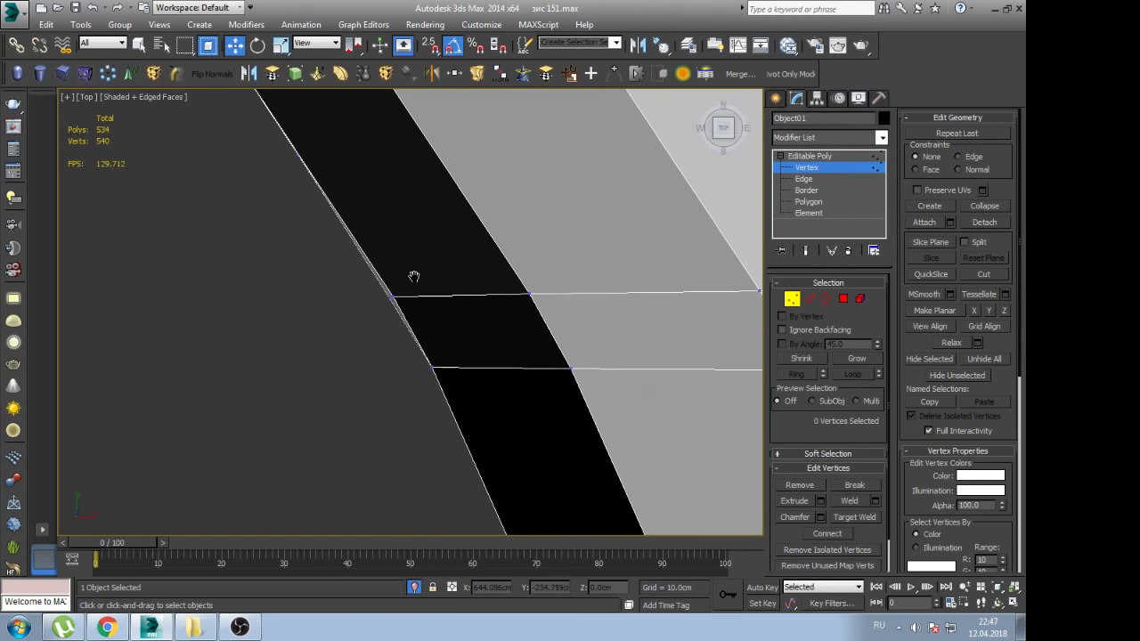
scroll(413, 296, "up", 2)
scroll(401, 307, "up", 2)
scroll(364, 356, "up", 2)
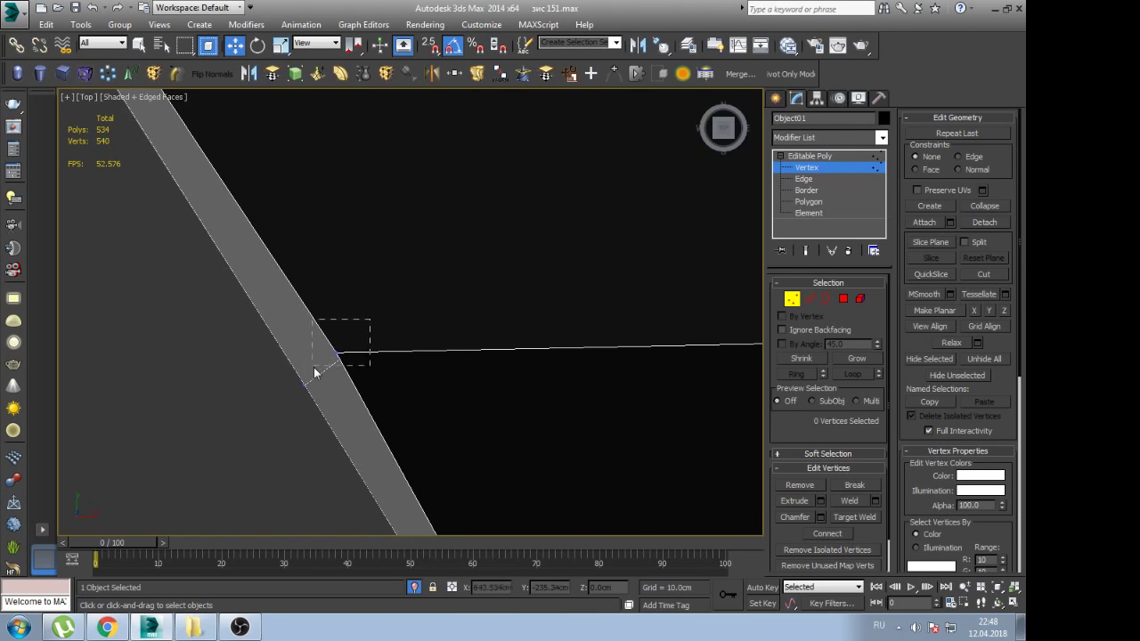
left_click_drag(314, 372, 314, 371)
key("F3")
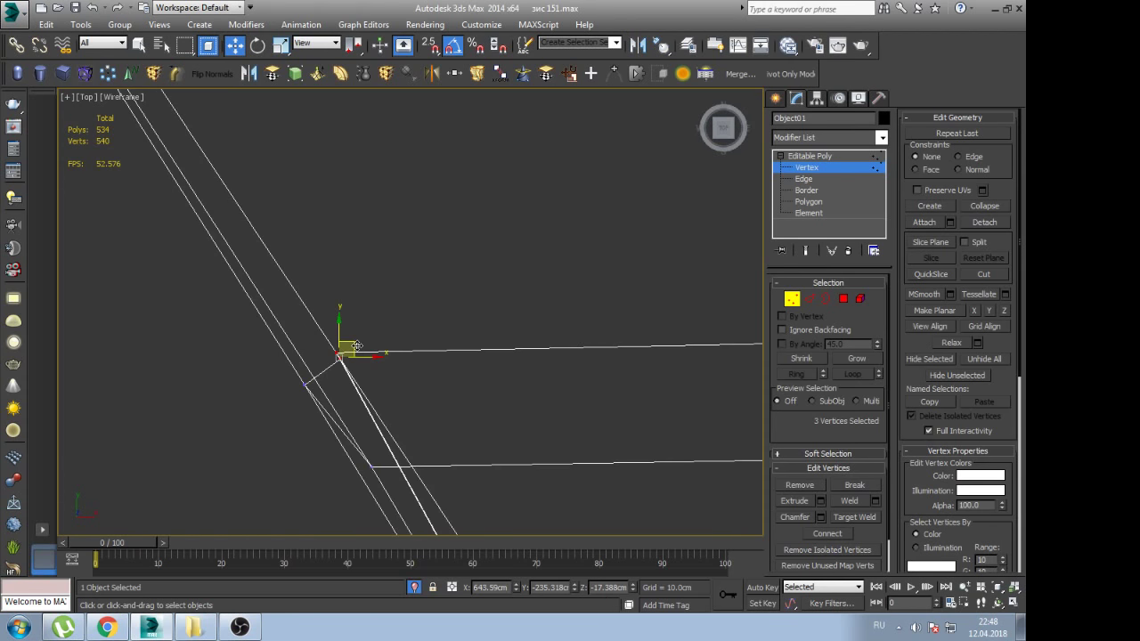
scroll(356, 345, "down", 3)
left_click(400, 354)
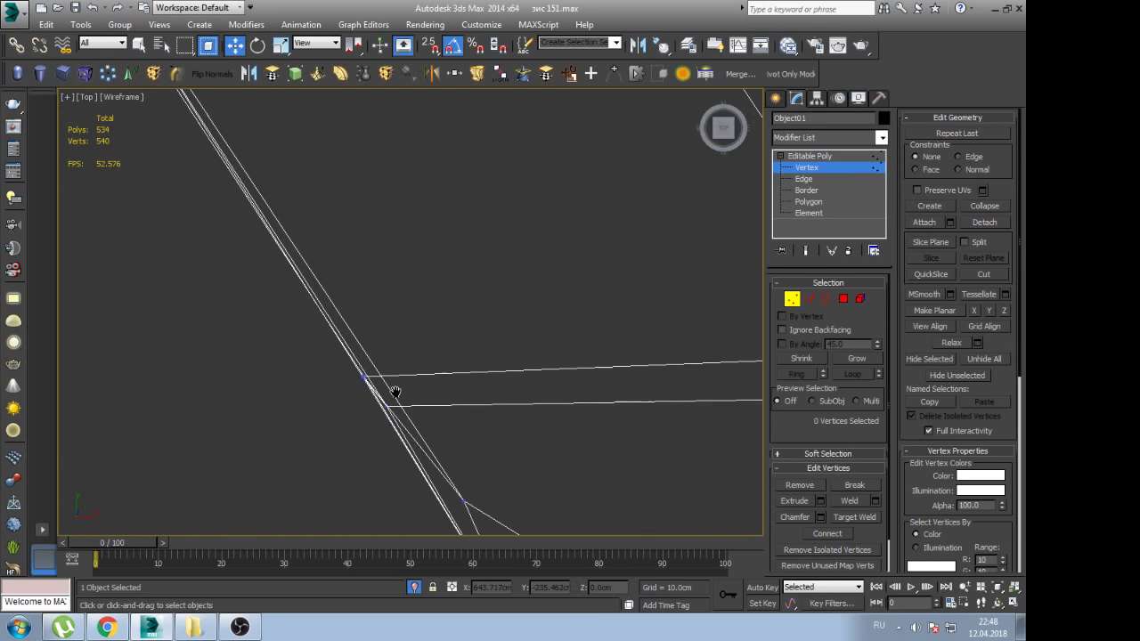
scroll(396, 392, "up", 3)
left_click(375, 416)
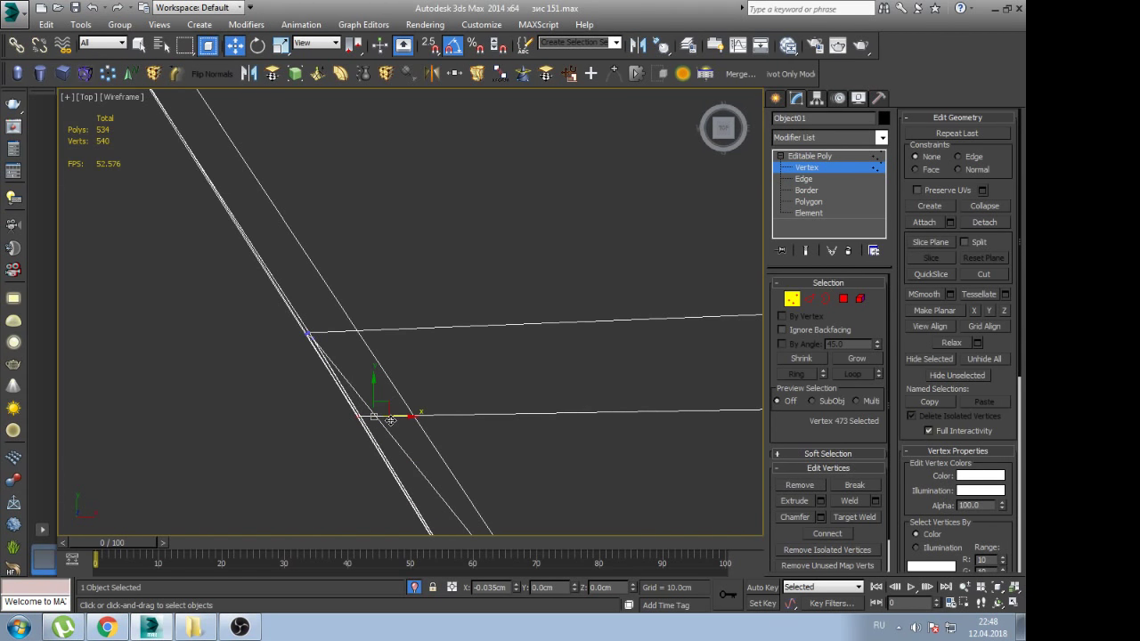
left_click_drag(390, 420, 433, 425)
scroll(433, 425, "up", 5)
key("F3")
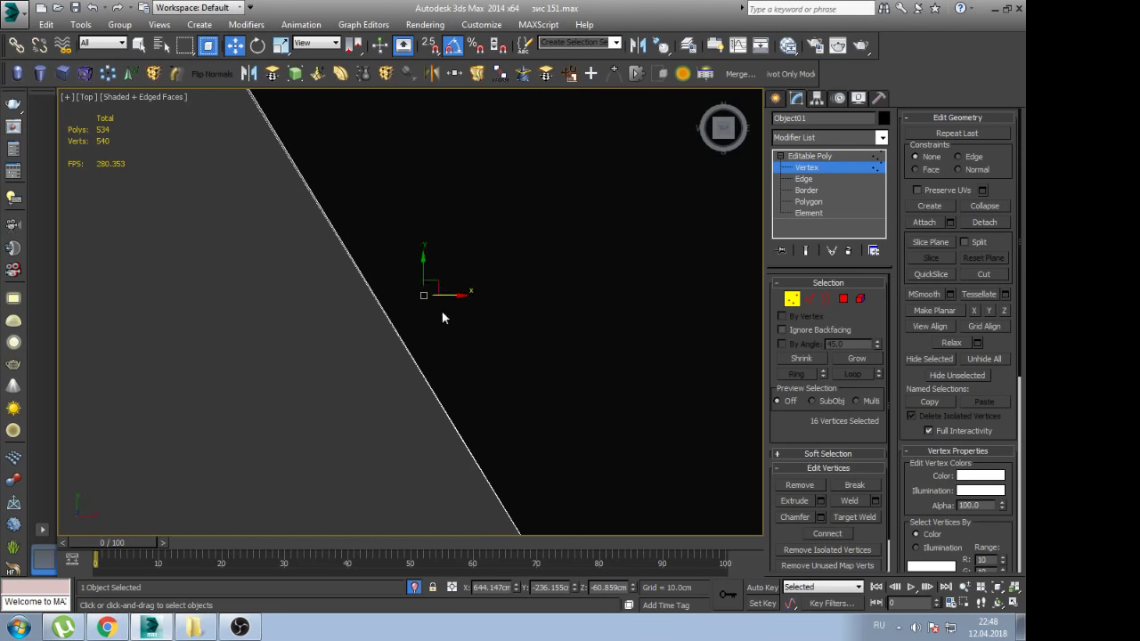
key("F3")
left_click_drag(445, 295, 398, 295)
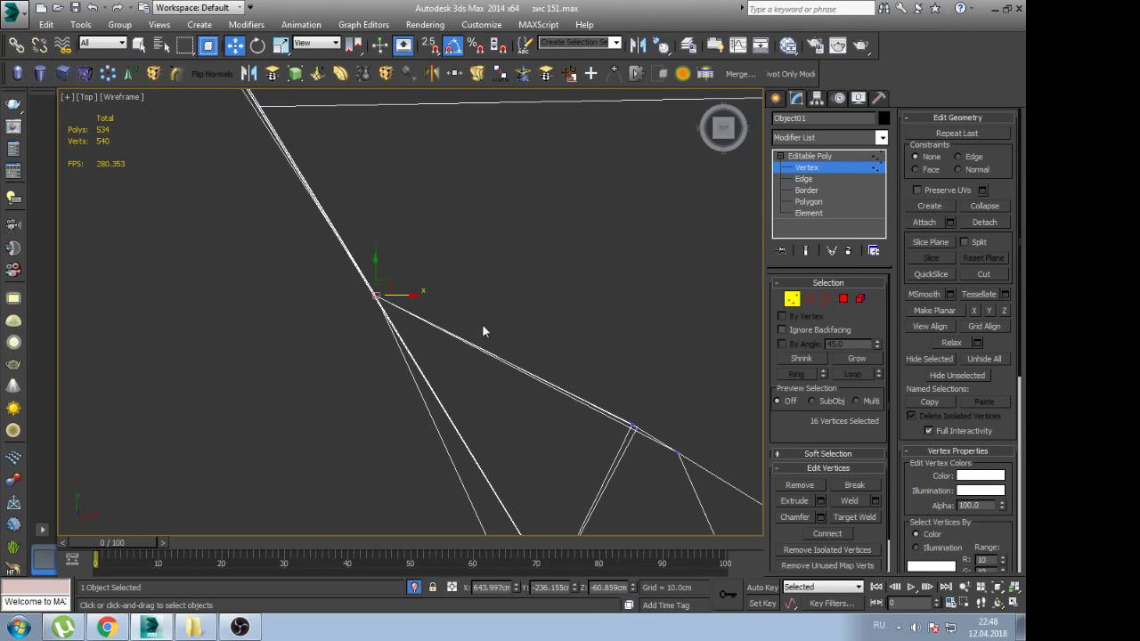
Select a small group of corner vertices along the edge and nudge them slightly
middle_click_drag(483, 332, 463, 262)
left_click(496, 280)
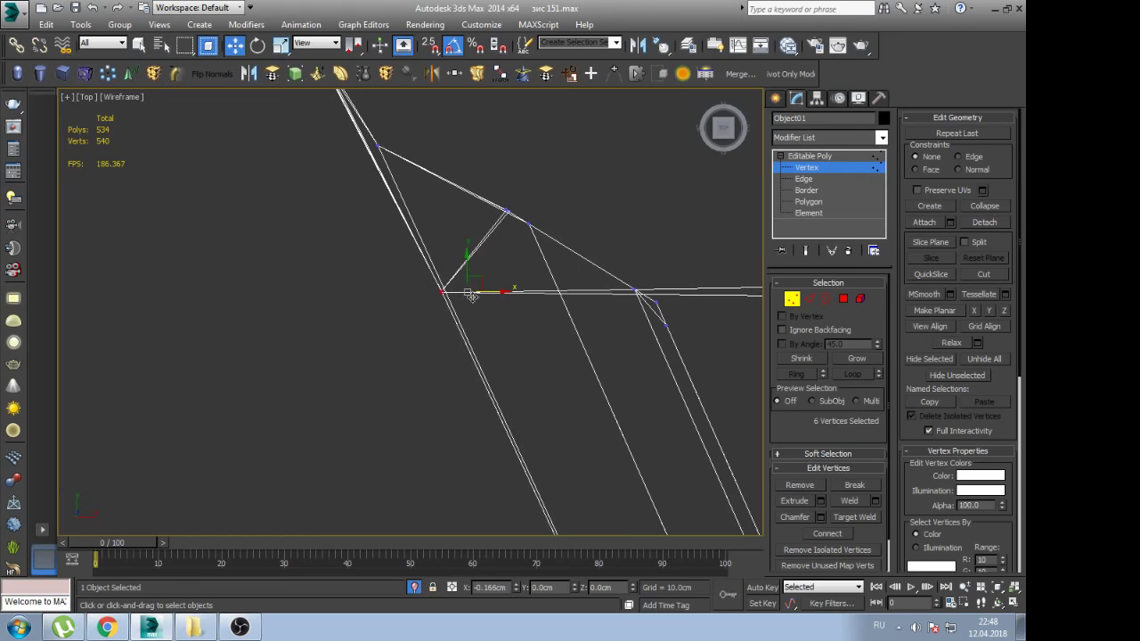
left_click_drag(471, 296, 481, 298)
scroll(509, 327, "up", 3)
key("F3")
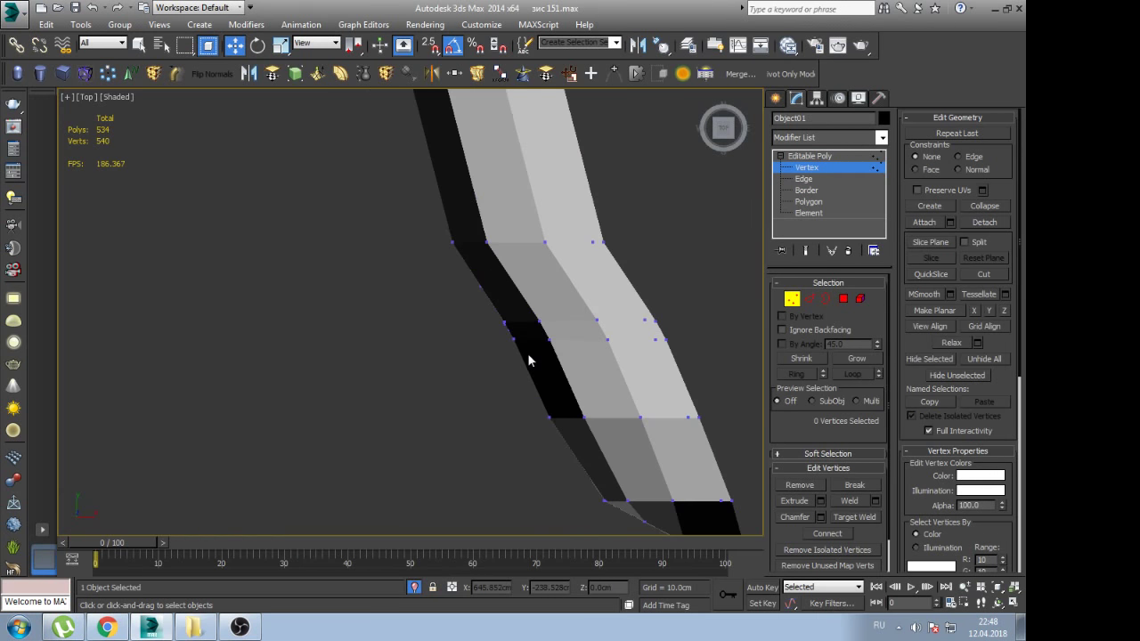
Box-select the strip's vertex rows and nudge the lower row slightly left
middle_click_drag(528, 360, 502, 366)
mouse_move(528, 361)
left_mouse_down()
mouse_move(557, 369)
mouse_move(556, 341)
left_mouse_up()
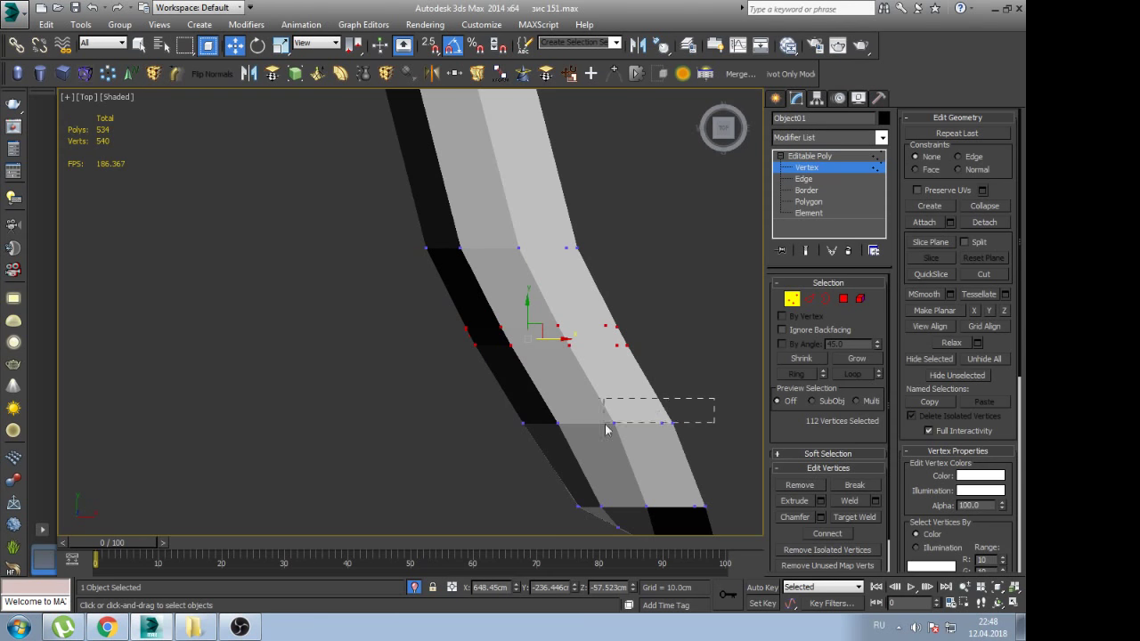
left_click_drag(606, 429, 499, 436)
left_click_drag(589, 424, 584, 424)
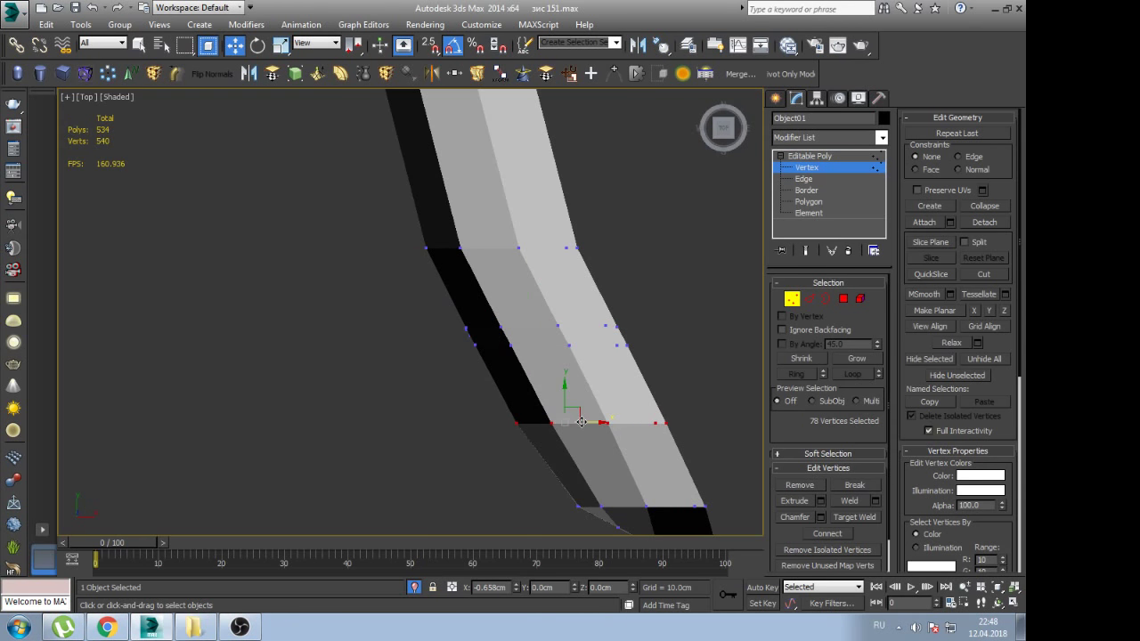
middle_click_drag(570, 234, 583, 297)
left_click_drag(584, 297, 529, 343)
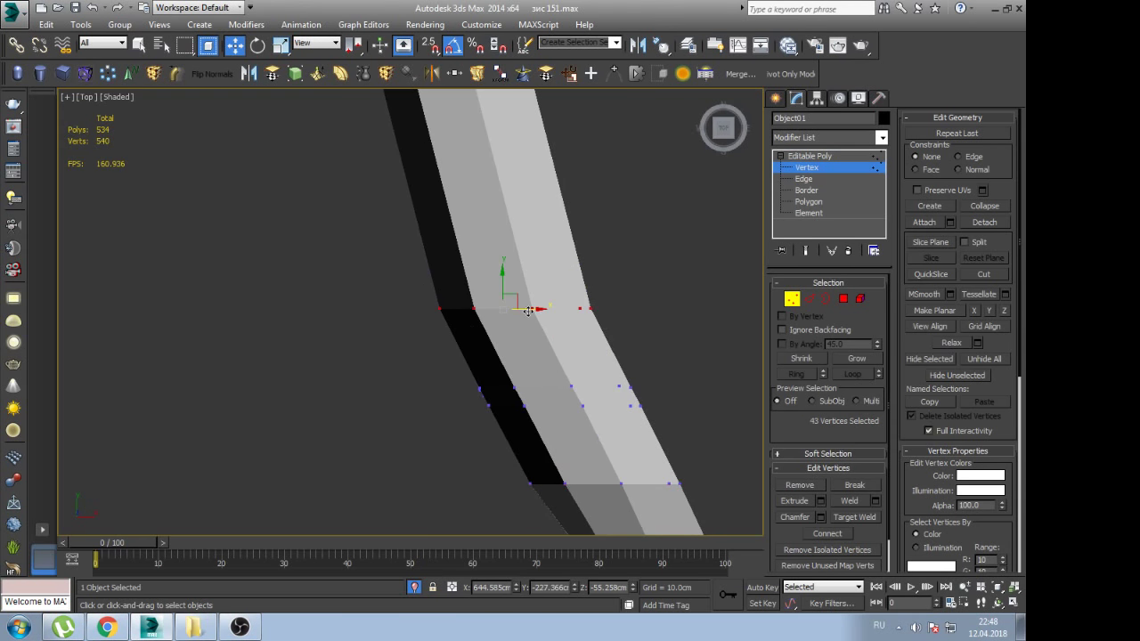
scroll(535, 330, "down", 5)
Show edged shaded display and orbit to view the strip from below
key("F4")
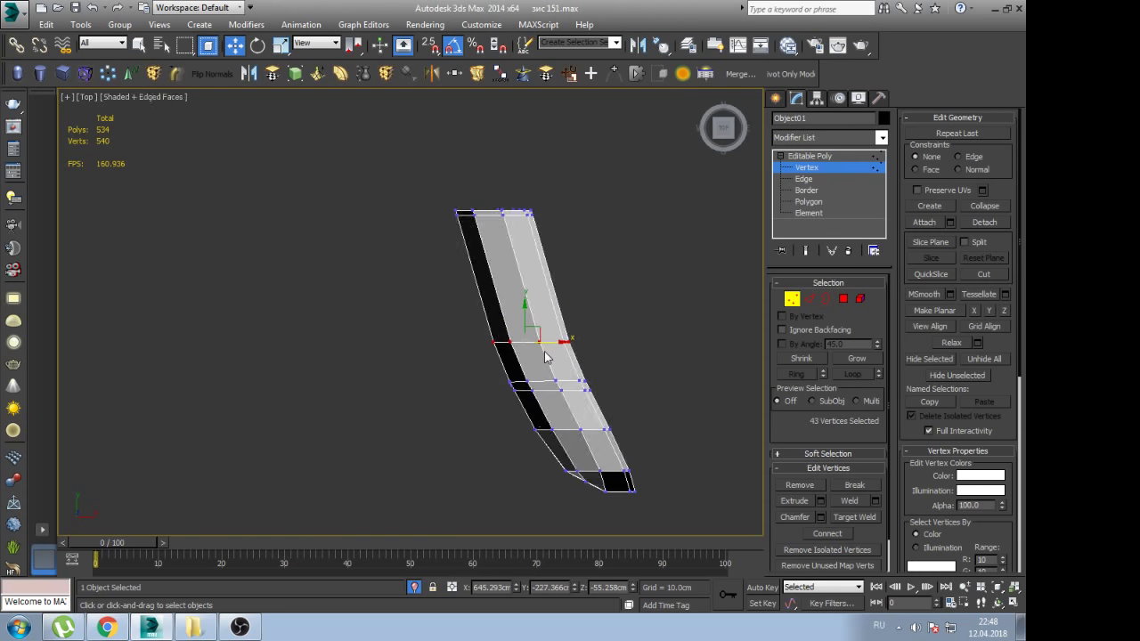
key("F3")
key("F4")
middle_click_drag(560, 405, 538, 178, "alt")
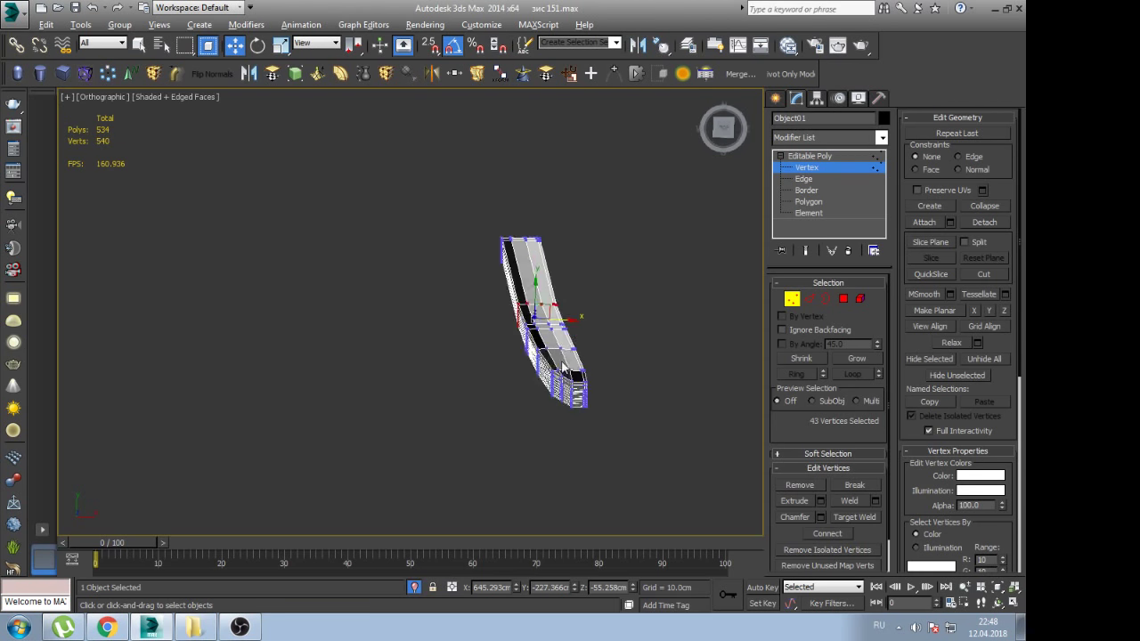
scroll(553, 432, "up", 3)
scroll(547, 450, "up", 2)
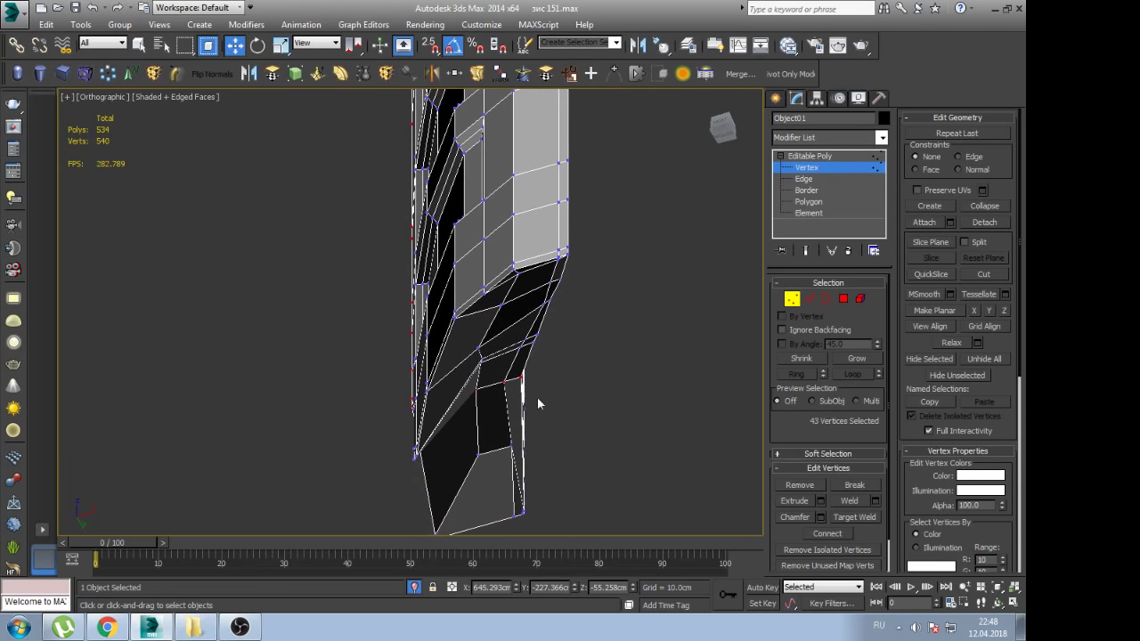
key("b")
scroll(560, 424, "down", 2)
scroll(560, 408, "down", 3)
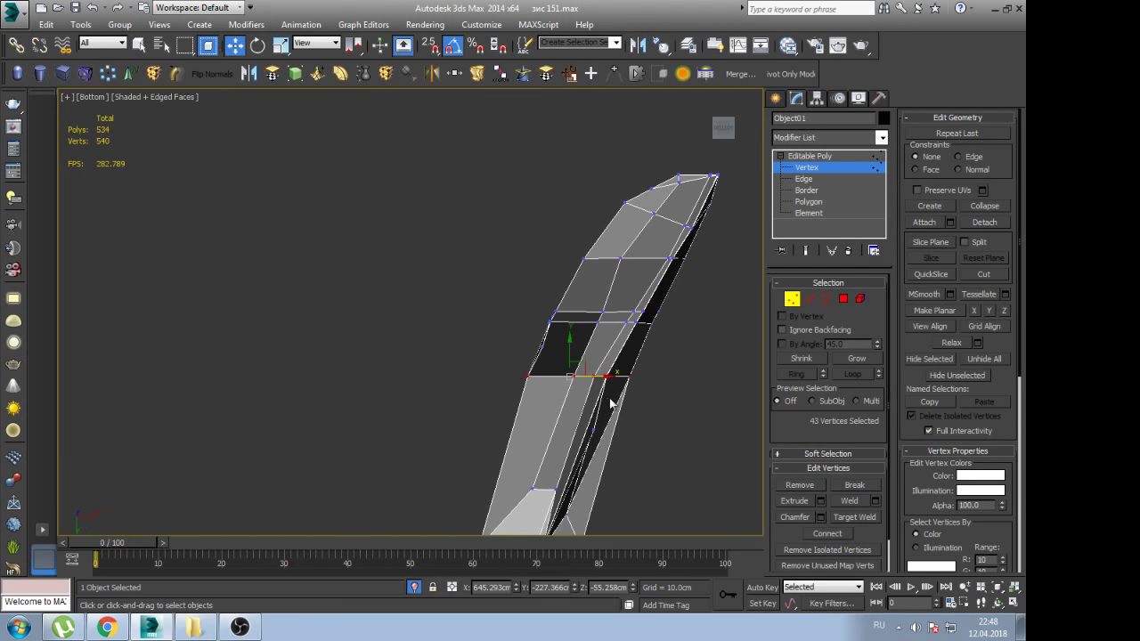
Select the two corner vertices and orbit to a side view of the column
left_click(606, 397)
middle_click_drag(606, 396, 618, 407, "alt")
scroll(618, 407, "up", 2)
scroll(547, 464, "up", 2)
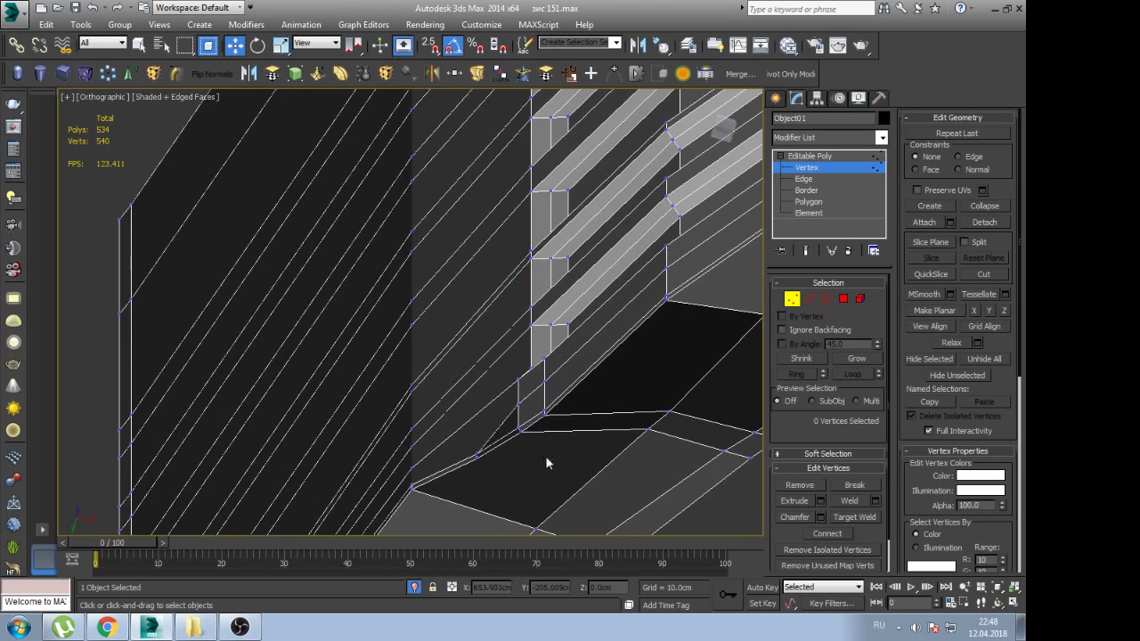
left_click(478, 456)
scroll(481, 471, "up", 2)
scroll(486, 470, "up", 2)
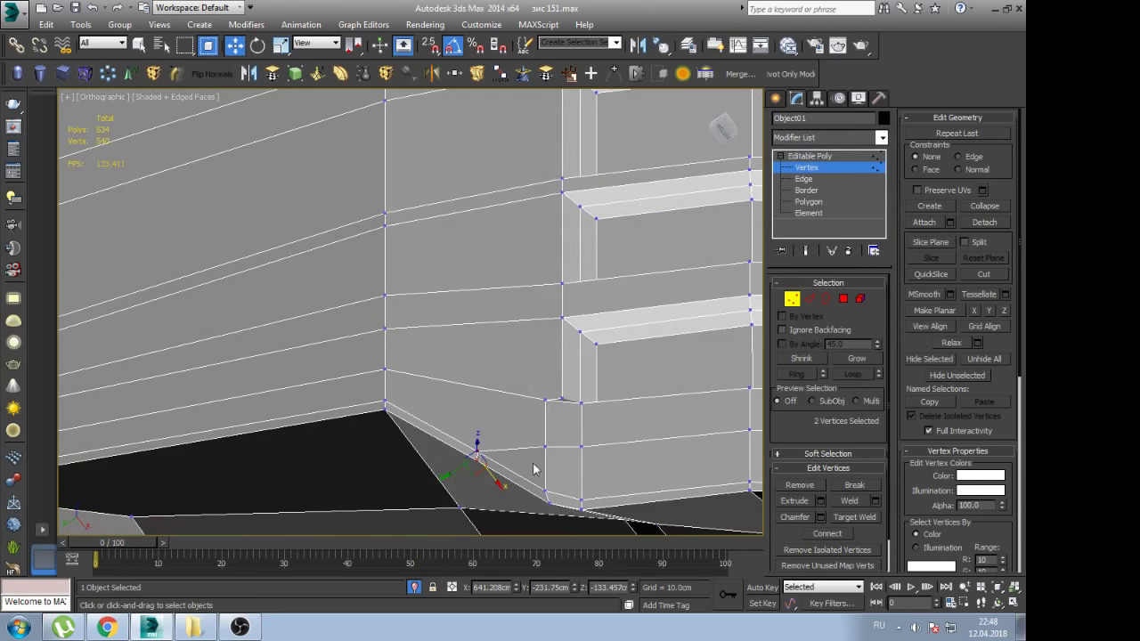
scroll(544, 472, "up", 2)
scroll(548, 481, "up", 2)
scroll(551, 488, "down", 3)
mouse_move(463, 491)
middle_mouse_down("alt")
mouse_move(414, 518)
mouse_move(661, 394)
middle_mouse_up("alt")
Orbit to the column's side and select the edge at the ledge corner
key("2")
double_click(641, 492)
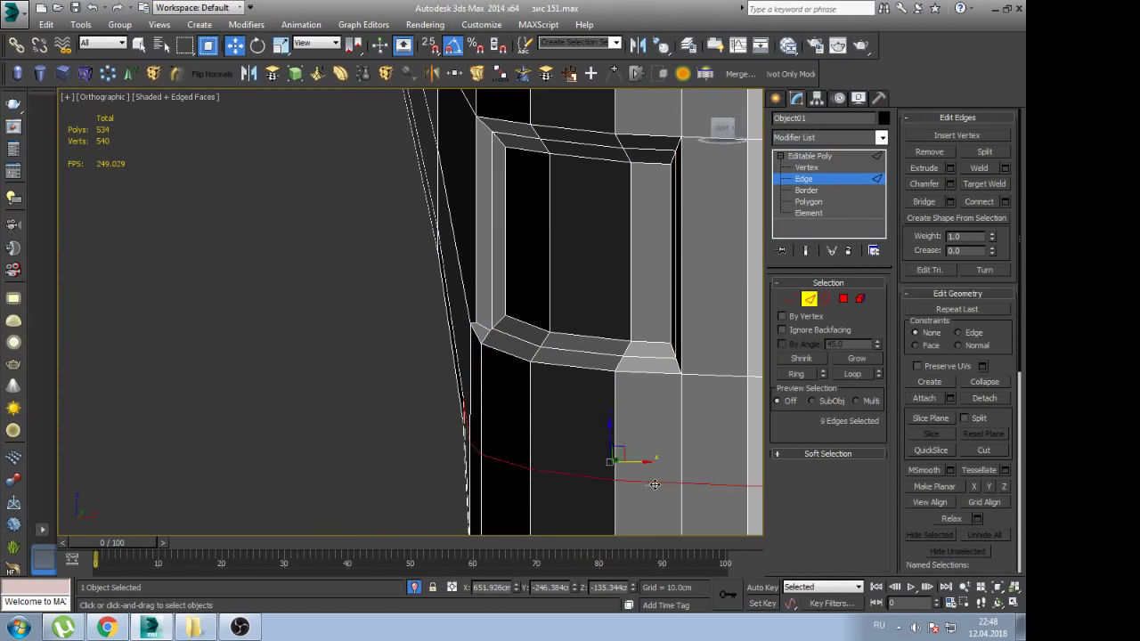
middle_click_drag(641, 492, 414, 405, "alt")
scroll(521, 411, "up", 2)
mouse_move(521, 411)
middle_mouse_down("alt")
mouse_move(402, 374)
mouse_move(402, 346)
mouse_move(429, 356)
mouse_move(412, 278)
mouse_move(399, 315)
mouse_move(458, 311)
mouse_move(421, 336)
middle_mouse_up("alt")
left_click(431, 344)
left_click(397, 277)
scroll(404, 320, "up", 3)
scroll(454, 310, "up", 3)
Target-weld the stray ledge-corner vertex onto the vertex below it
key("1")
left_click(389, 313)
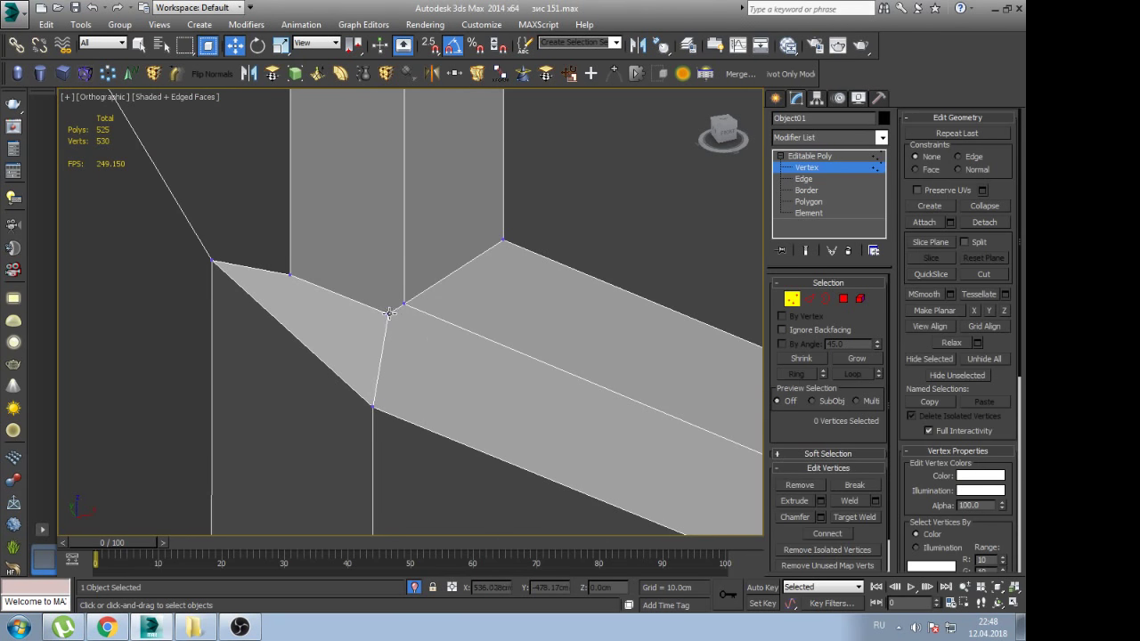
key("ctrl+shift+w")
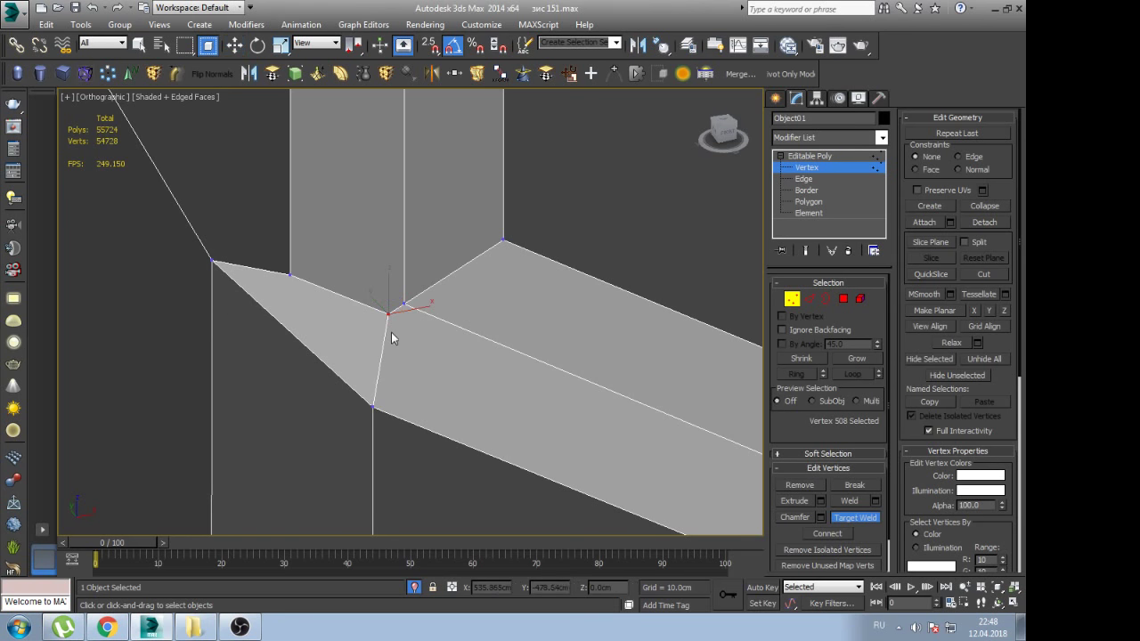
left_click(372, 404)
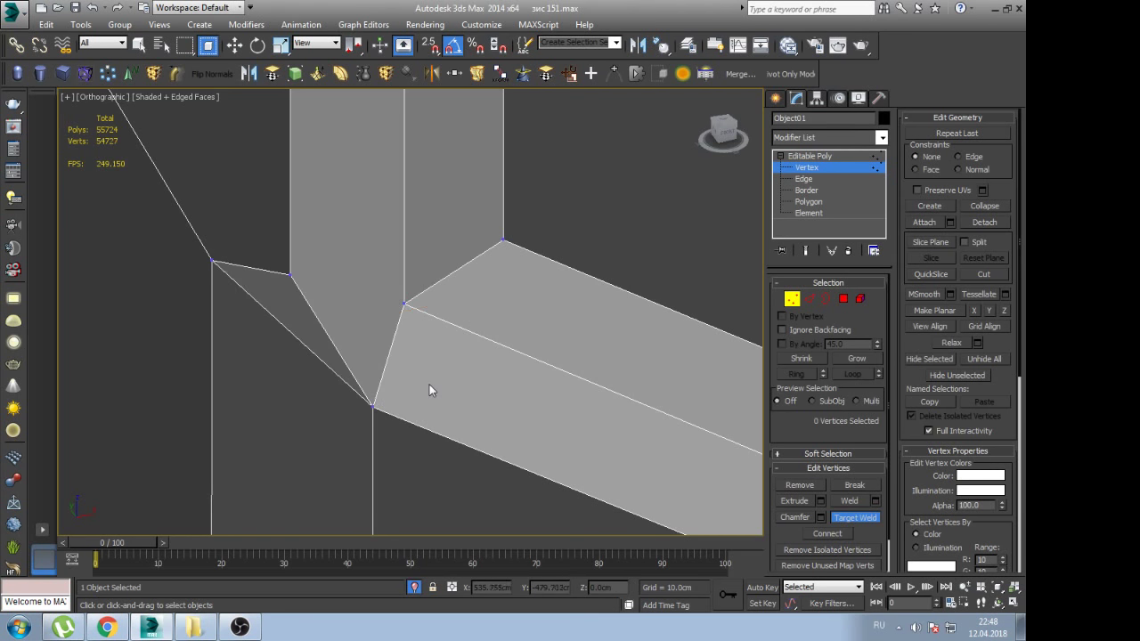
key("w")
Connect the two corner vertices, then remove the new diagonal edge
left_click_drag(424, 336, 426, 331)
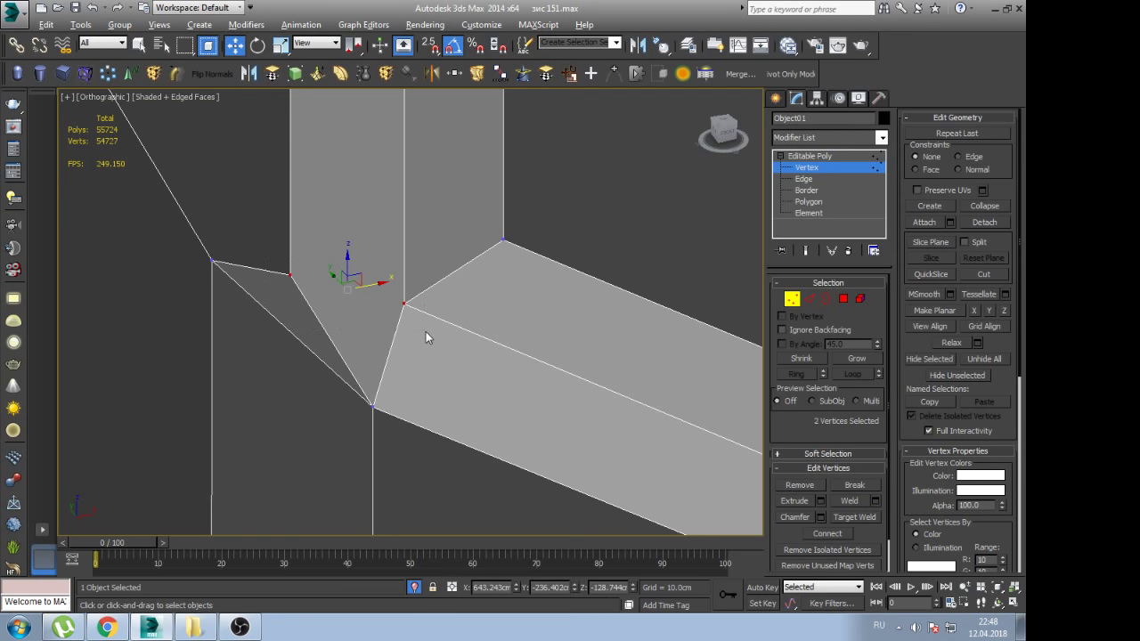
key("ctrl+shift+e")
mouse_move(399, 354)
middle_mouse_down("alt")
mouse_move(430, 351)
mouse_move(369, 344)
middle_mouse_up("alt")
key("2")
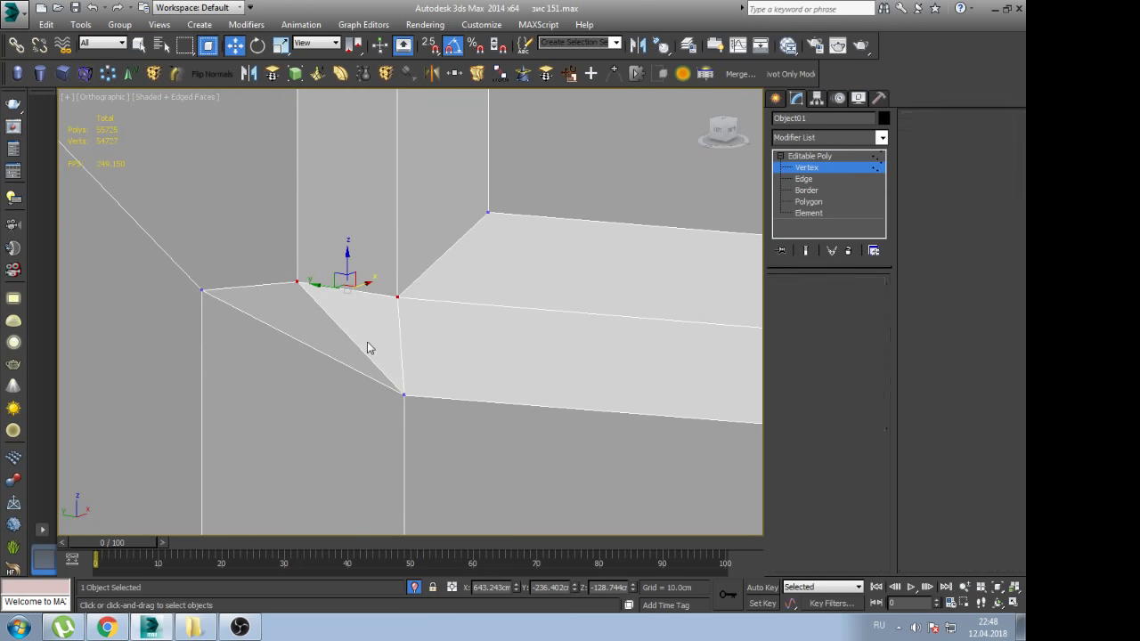
left_click(356, 345)
key("BackSpace")
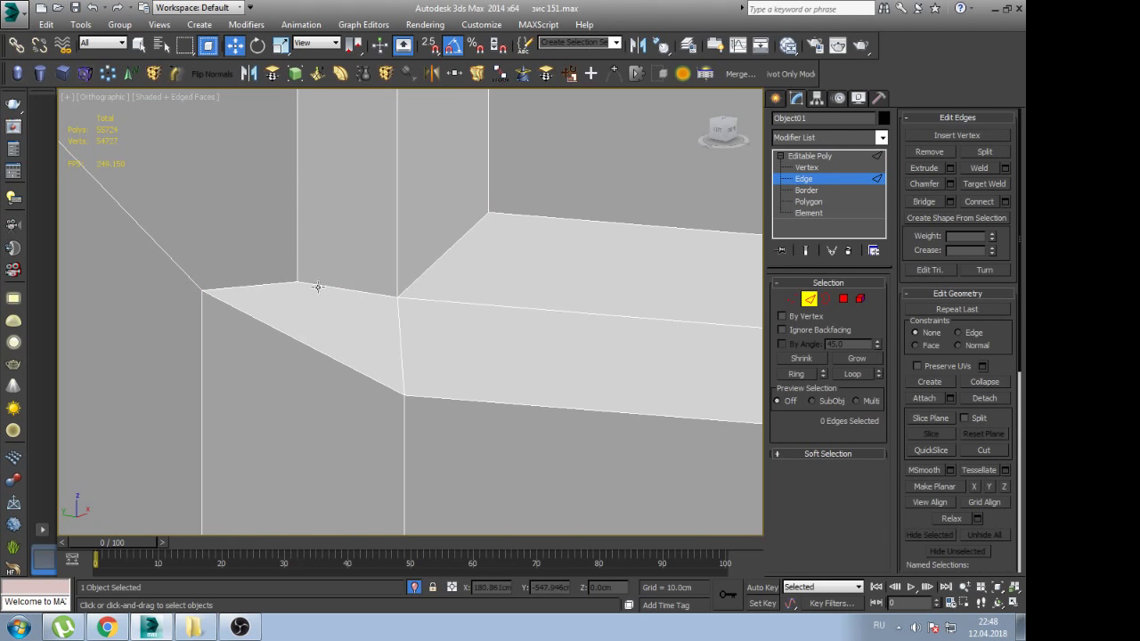
Select the vertical edges beside the first grille slots
left_click(299, 273)
scroll(348, 301, "down", 5)
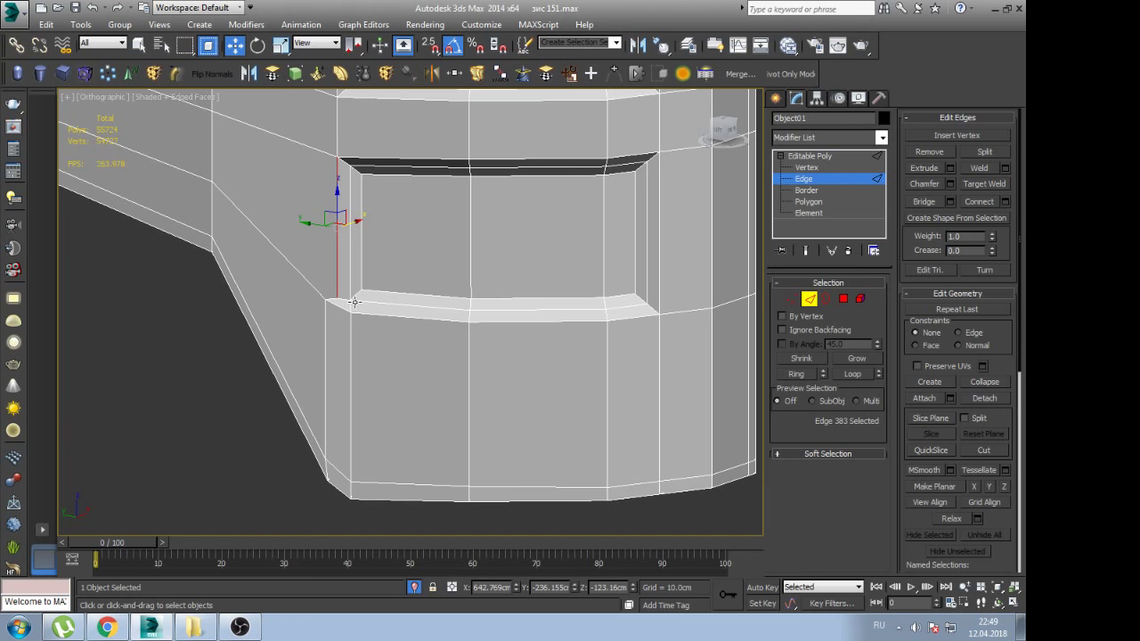
mouse_move(342, 303)
middle_mouse_down("alt")
mouse_move(368, 272)
mouse_move(400, 295)
middle_mouse_up("alt")
left_click(381, 253)
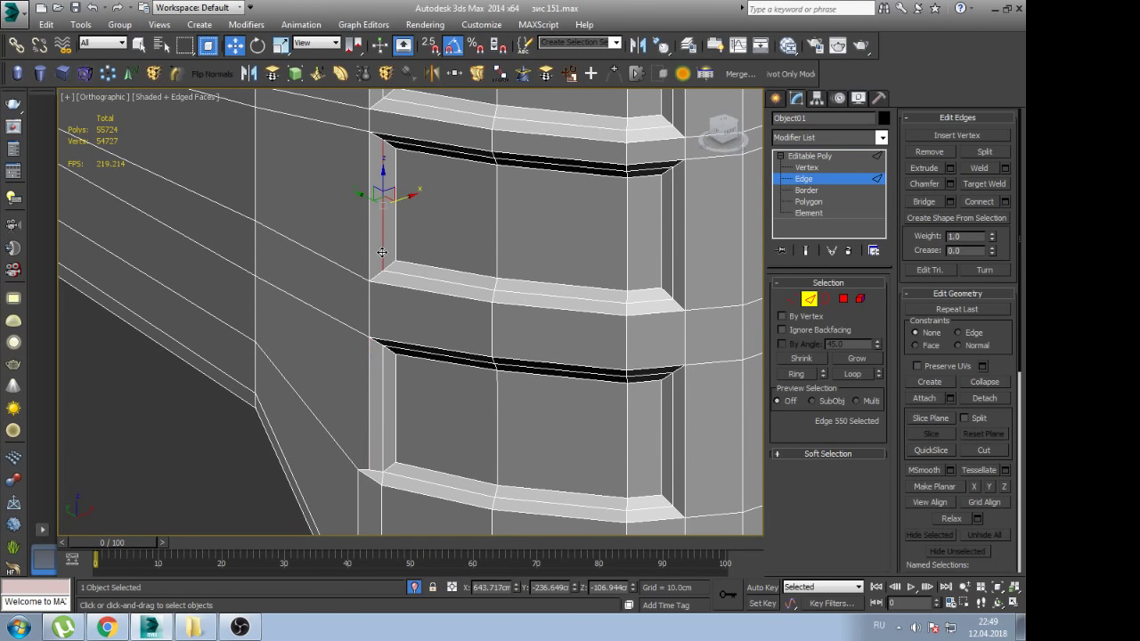
scroll(383, 245, "down", 3)
left_click(395, 230, "ctrl")
scroll(395, 229, "up", 2)
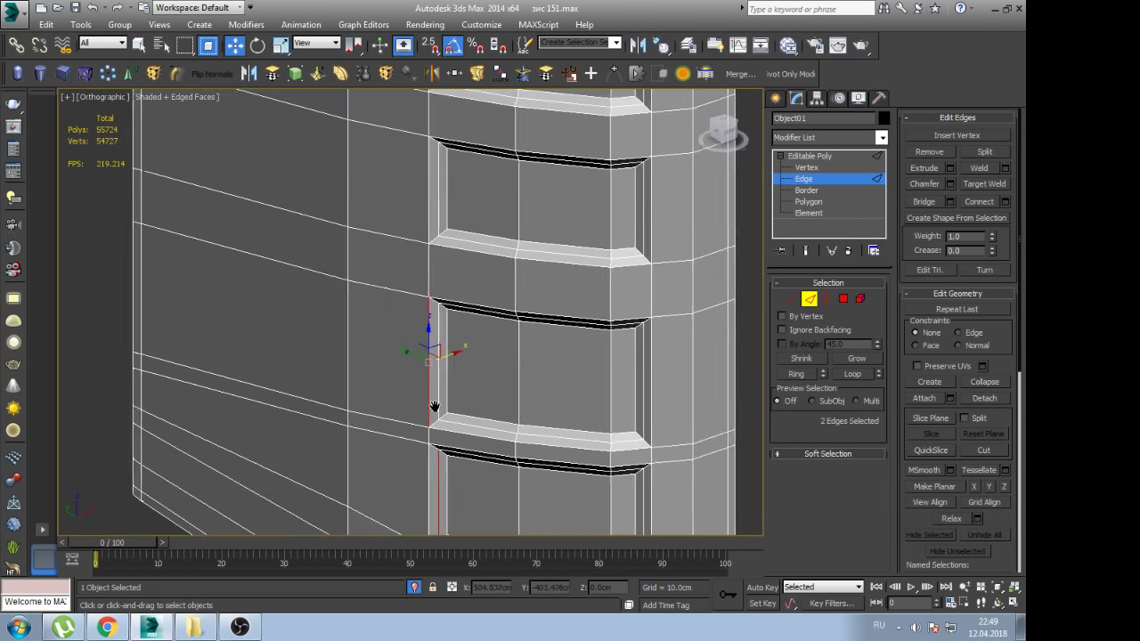
middle_click_drag(442, 333, 446, 360)
left_click(445, 360, "ctrl")
scroll(444, 376, "up", 2)
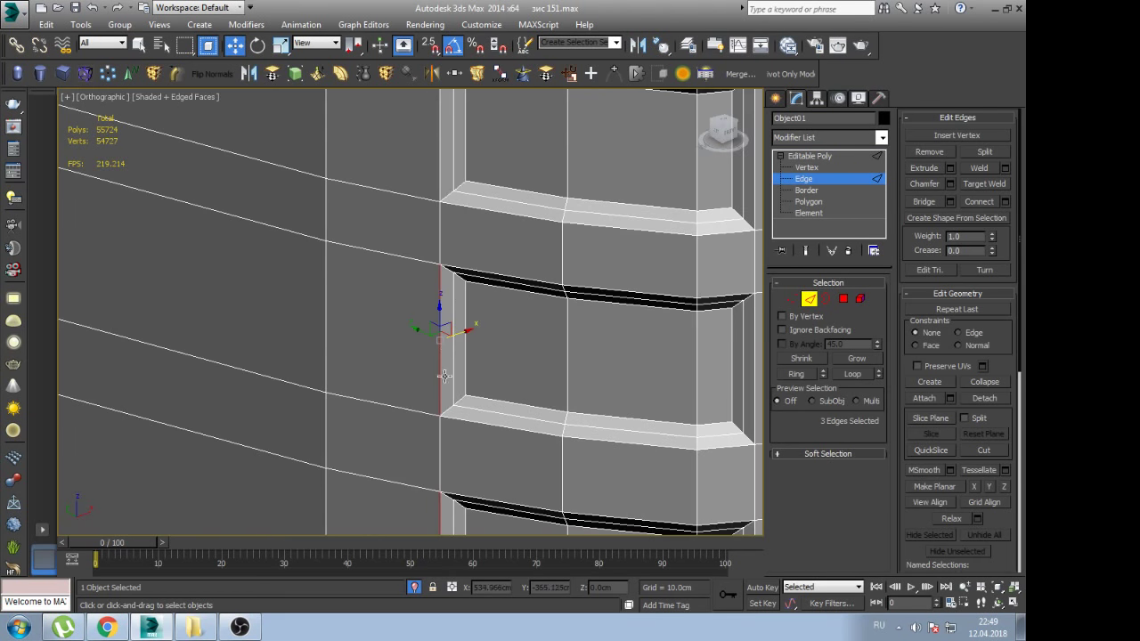
mouse_move(442, 183)
middle_mouse_down()
mouse_move(442, 197)
mouse_move(481, 224)
middle_mouse_up()
left_click(439, 201, "ctrl")
Add the remaining slot and ledge edges, then remove all the selected slot-side edges
scroll(458, 318, "down", 2)
scroll(461, 213, "up", 2)
scroll(481, 223, "up", 2)
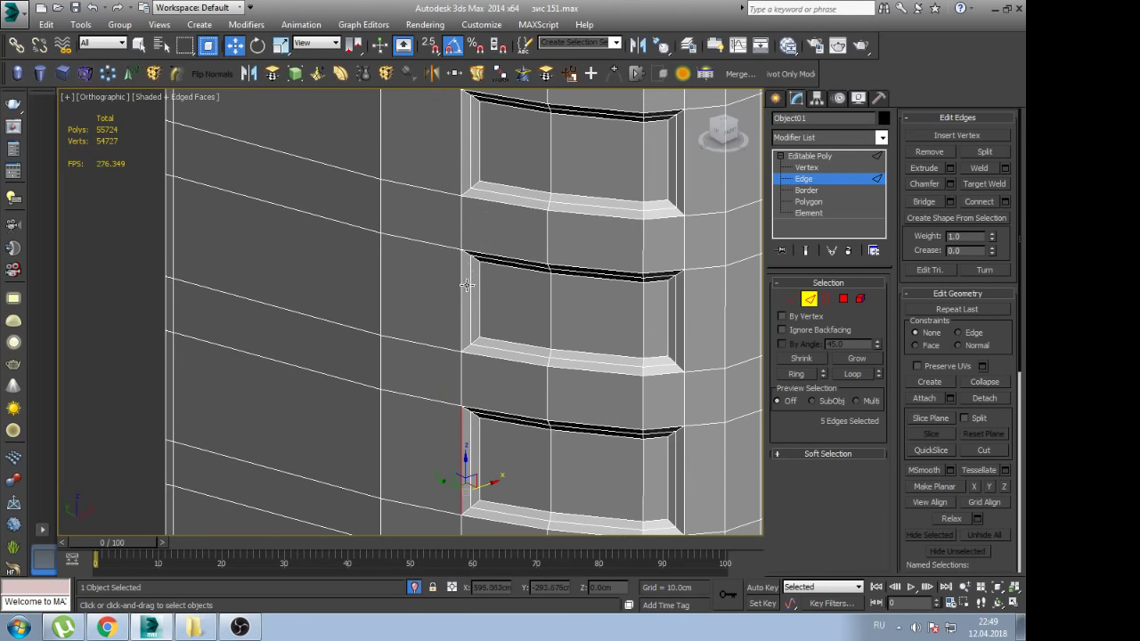
scroll(460, 284, "down", 3)
scroll(588, 294, "up", 3)
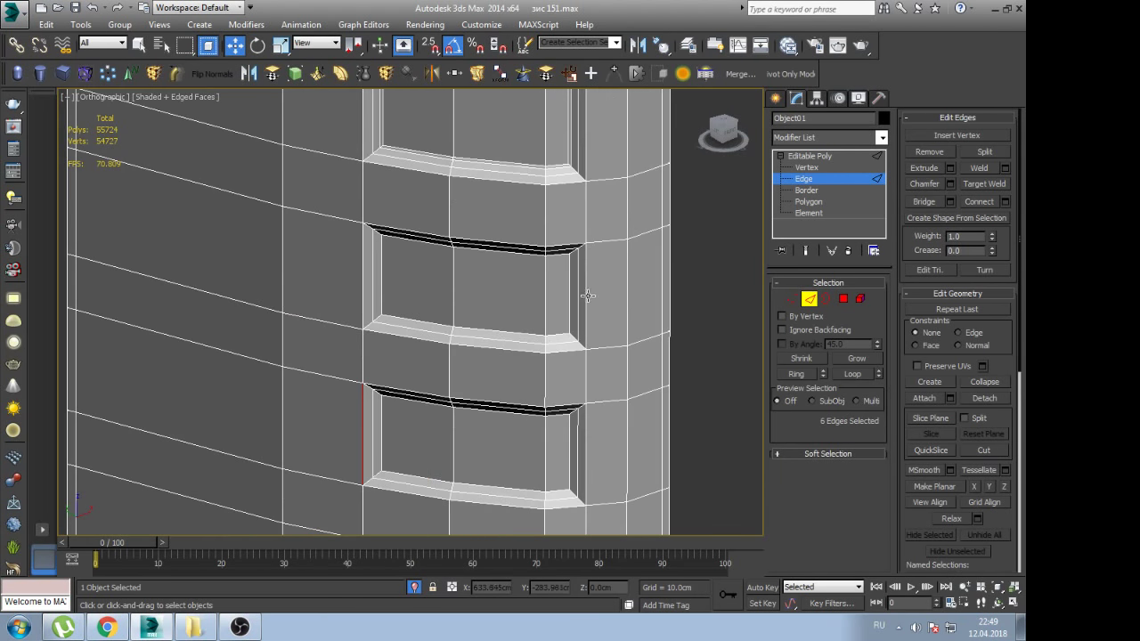
left_click(586, 296, "ctrl")
middle_click_drag(585, 296, 594, 392)
left_click(594, 249, "ctrl")
middle_click_drag(594, 249, 598, 267)
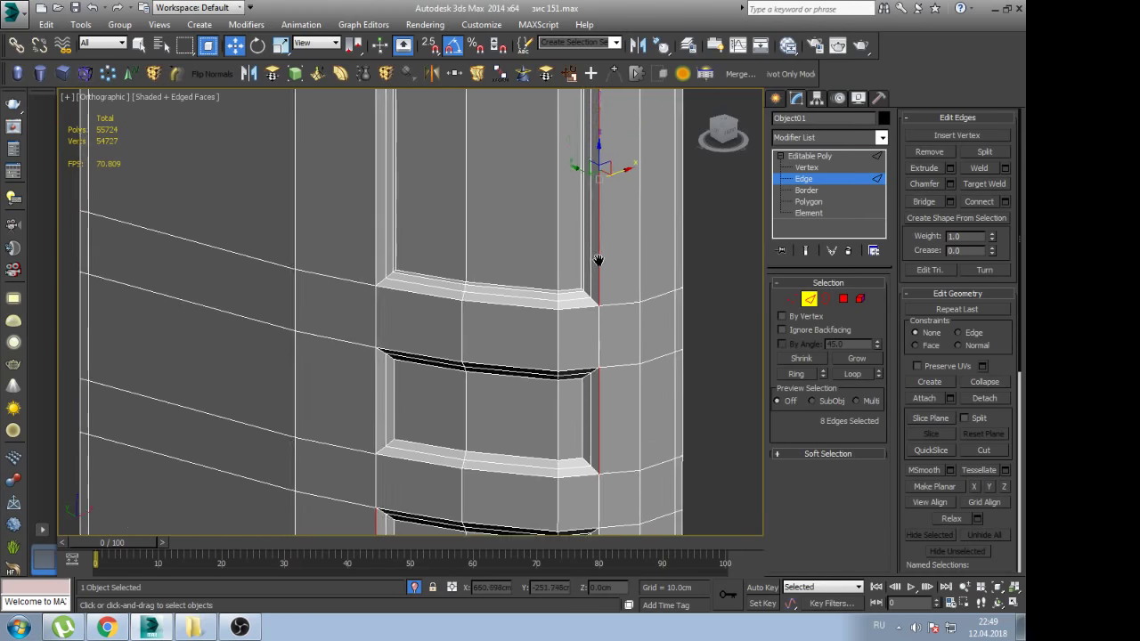
scroll(582, 345, "up", 5)
left_click(590, 347)
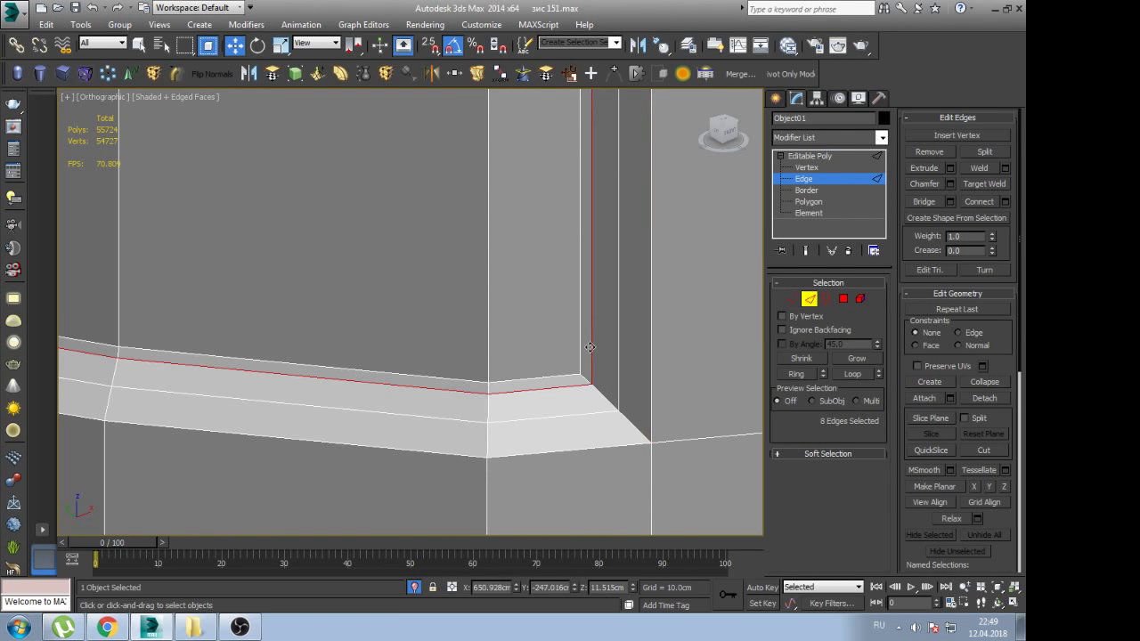
key("ctrl+BackSpace")
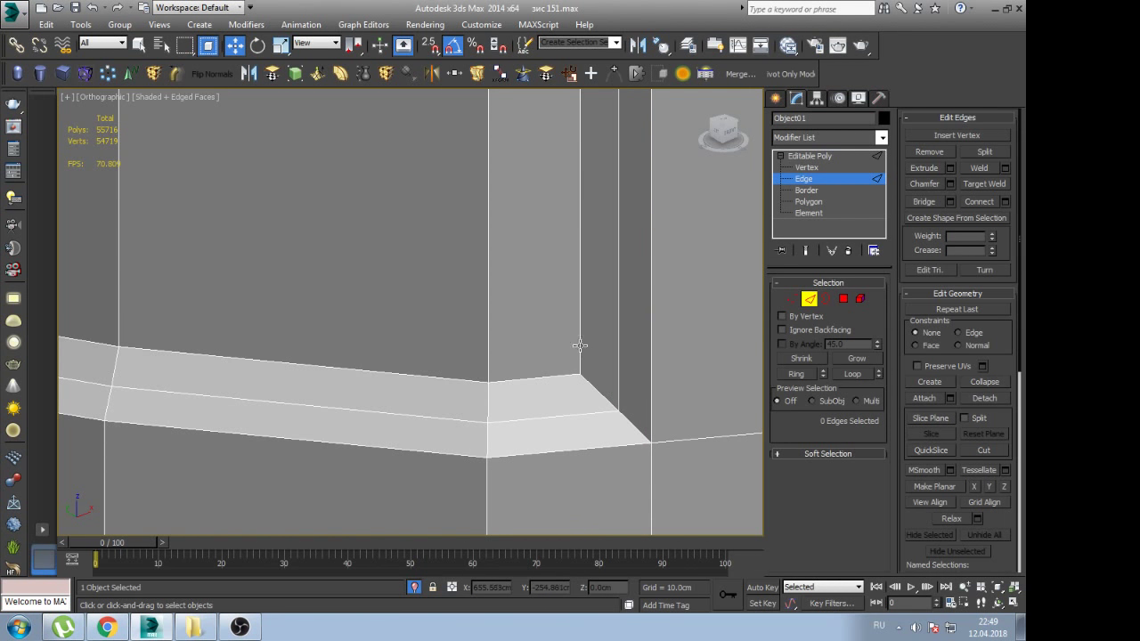
Ring a vertical panel edge and connect new edge loops across the slots, sliding them lower
left_click(580, 346)
key("alt+r")
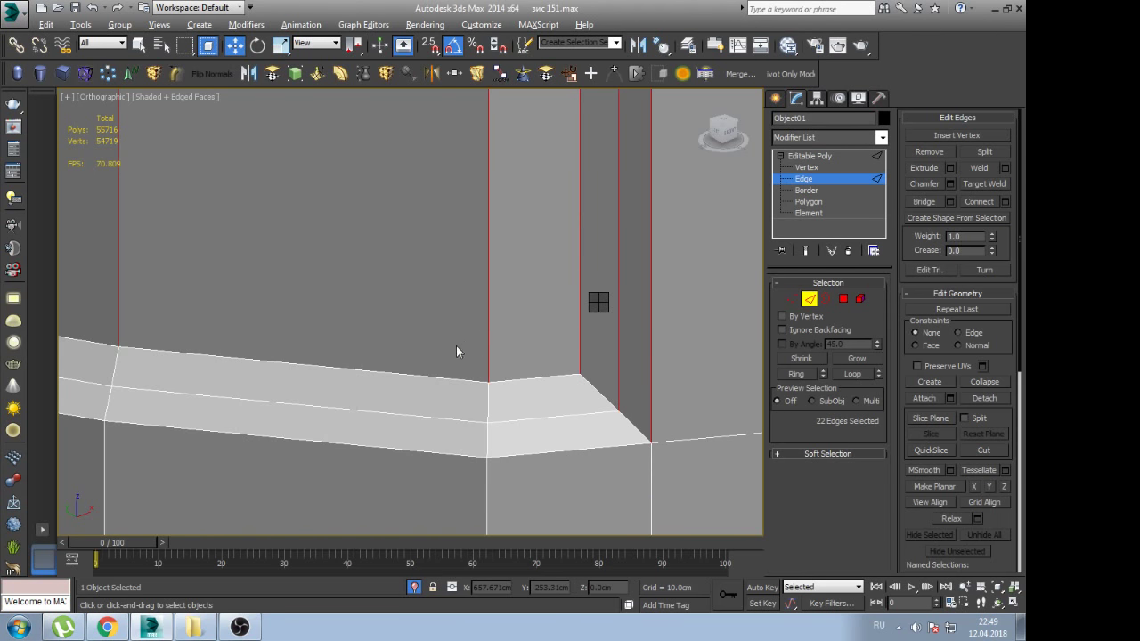
left_click(453, 352)
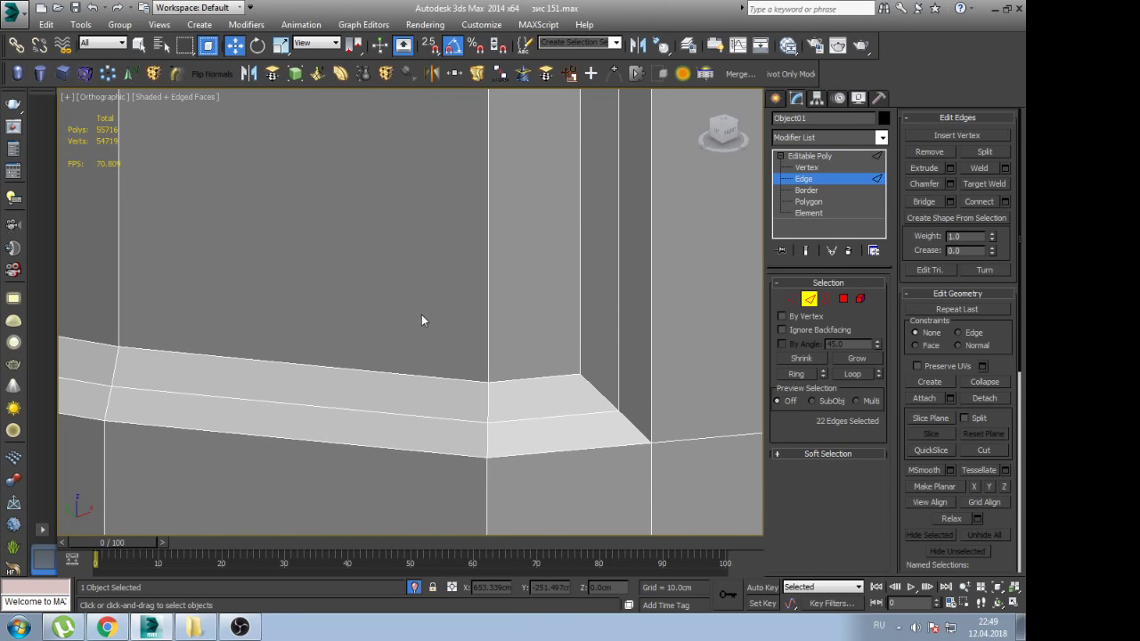
key("ctrl+shift+e")
left_click_drag(438, 249, 480, 123)
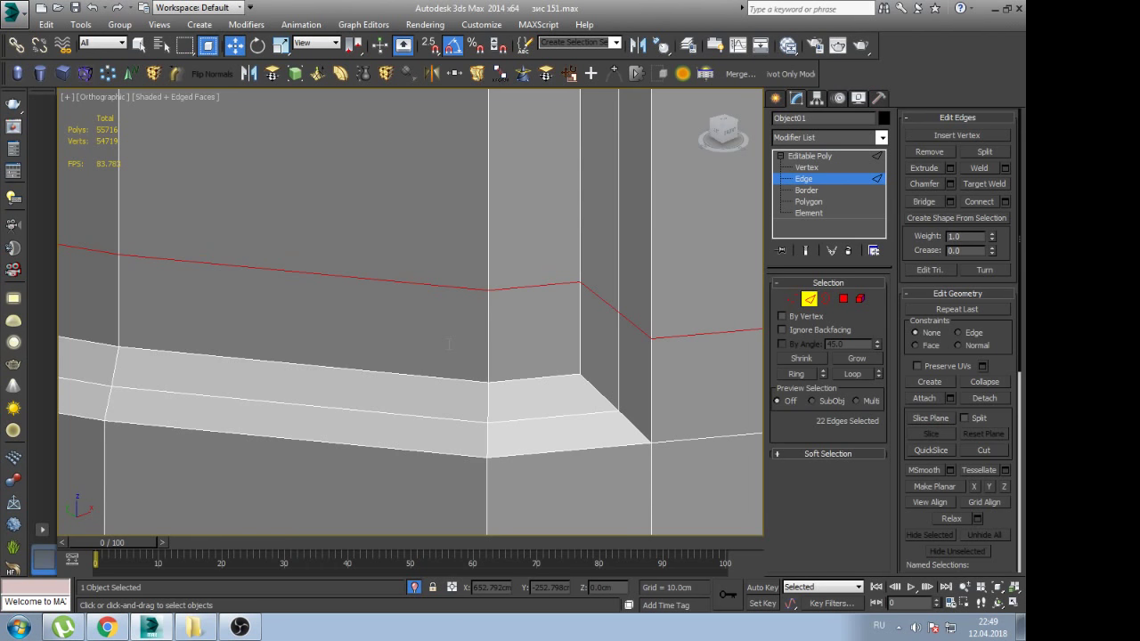
left_click_drag(449, 344, 449, 345)
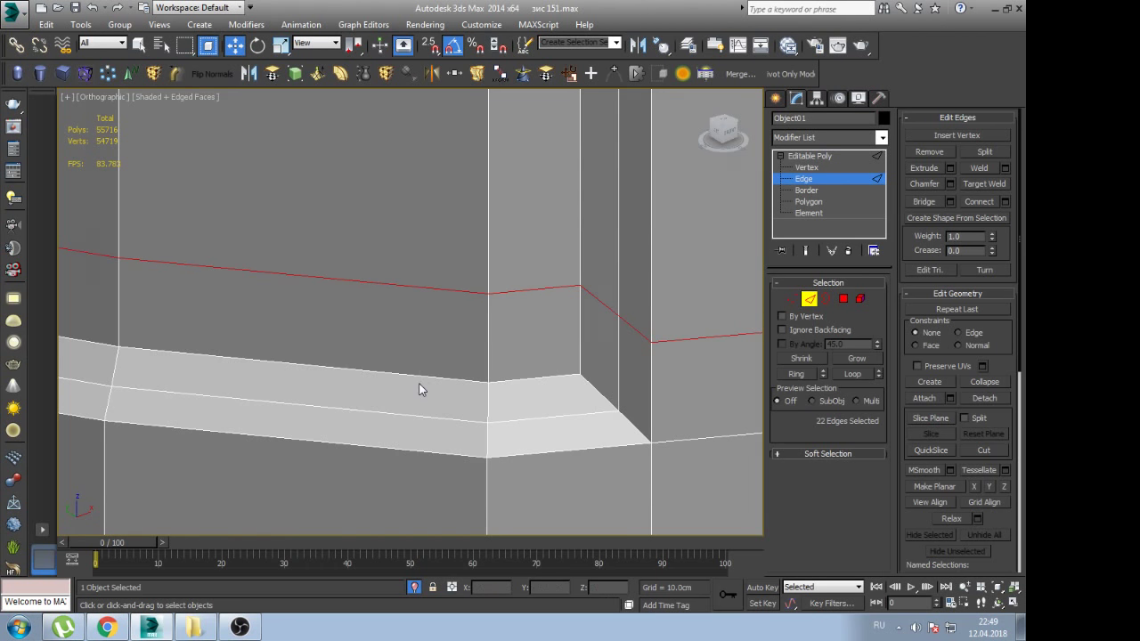
scroll(421, 389, "down", 4)
key("ctrl+shift+e")
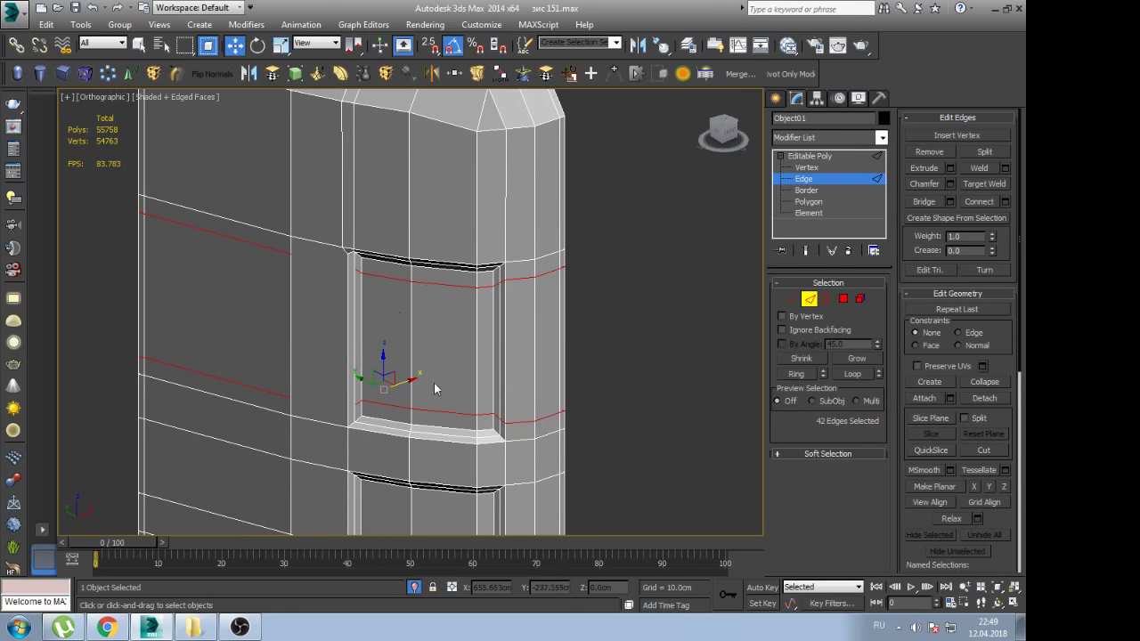
Undo the inserted loop and target-weld three slot-corner vertices onto their neighbours
key("ctrl+z")
scroll(381, 308, "up", 5)
key("1")
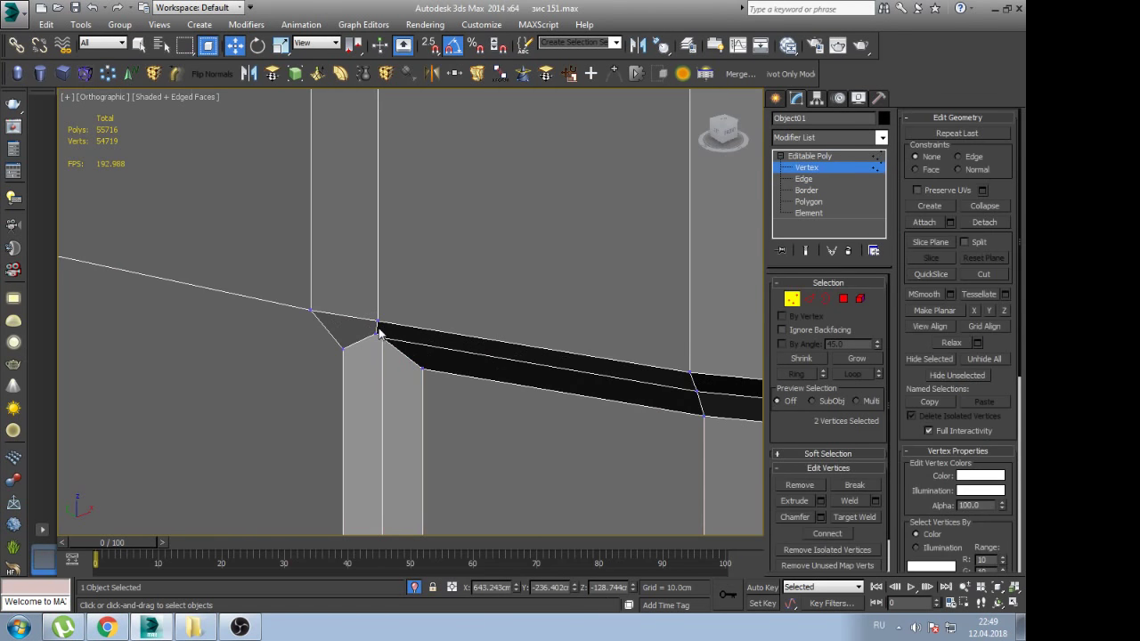
left_click(377, 335)
key("ctrl+shift+w")
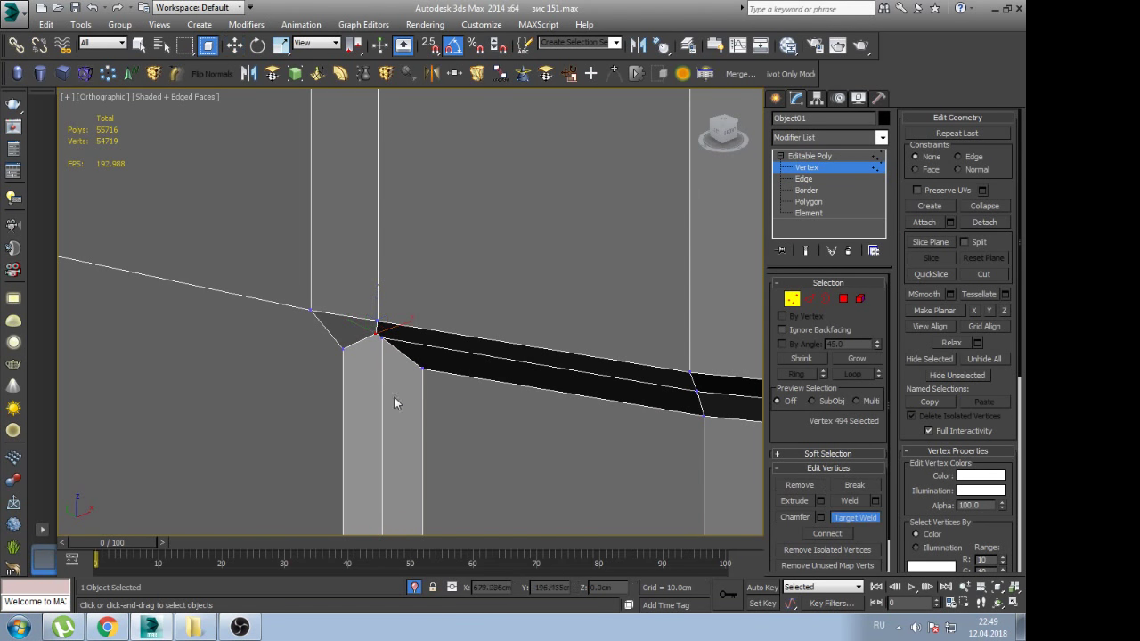
left_click(378, 319)
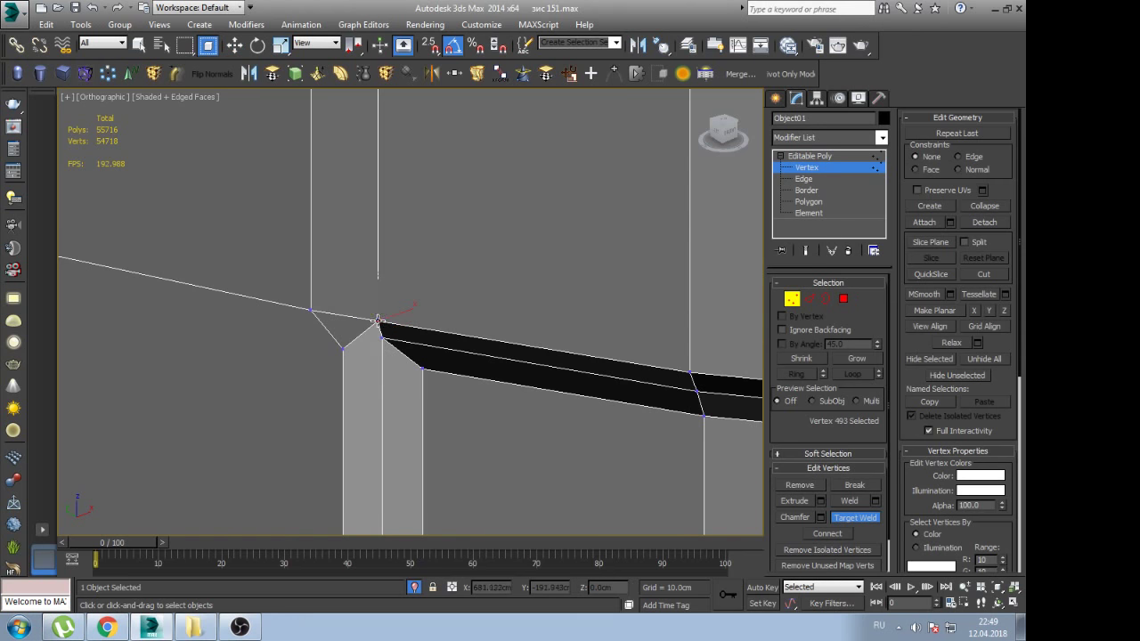
left_click(343, 348)
left_click(311, 311)
key("w")
In the side view, nudge the top-right vertex slightly down
scroll(359, 349, "down", 3)
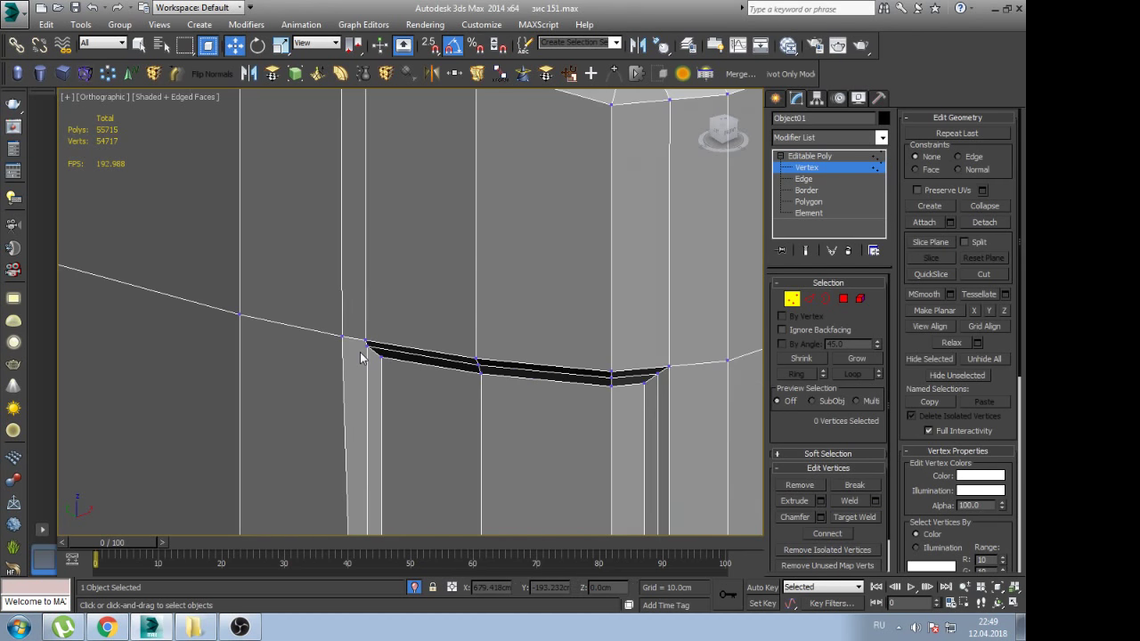
middle_click_drag(479, 339, 534, 331, "alt")
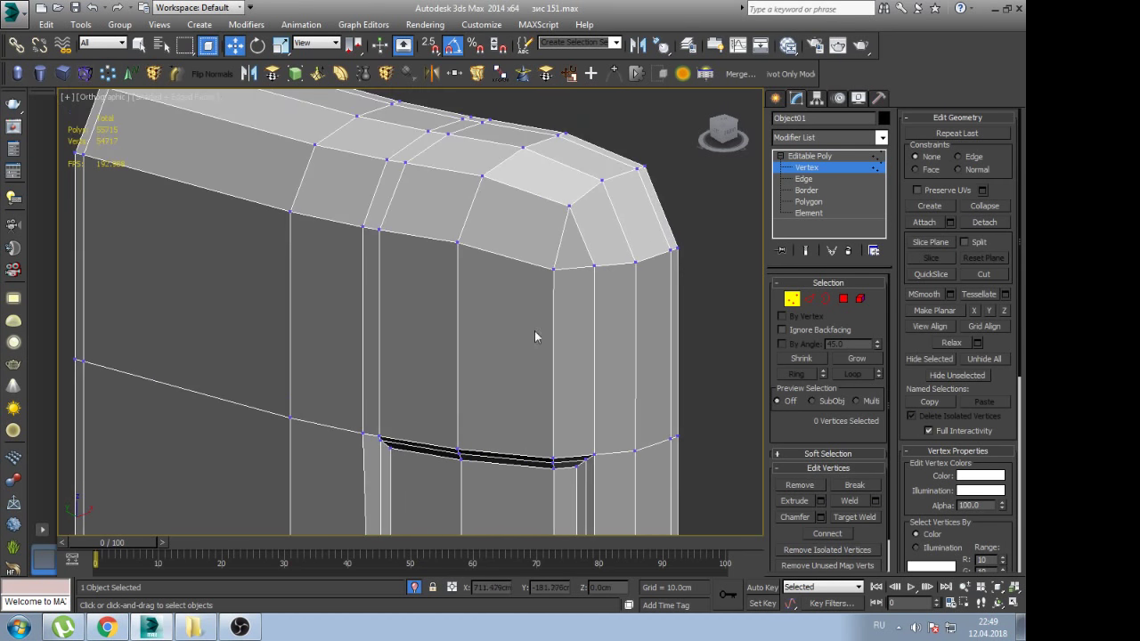
key("l")
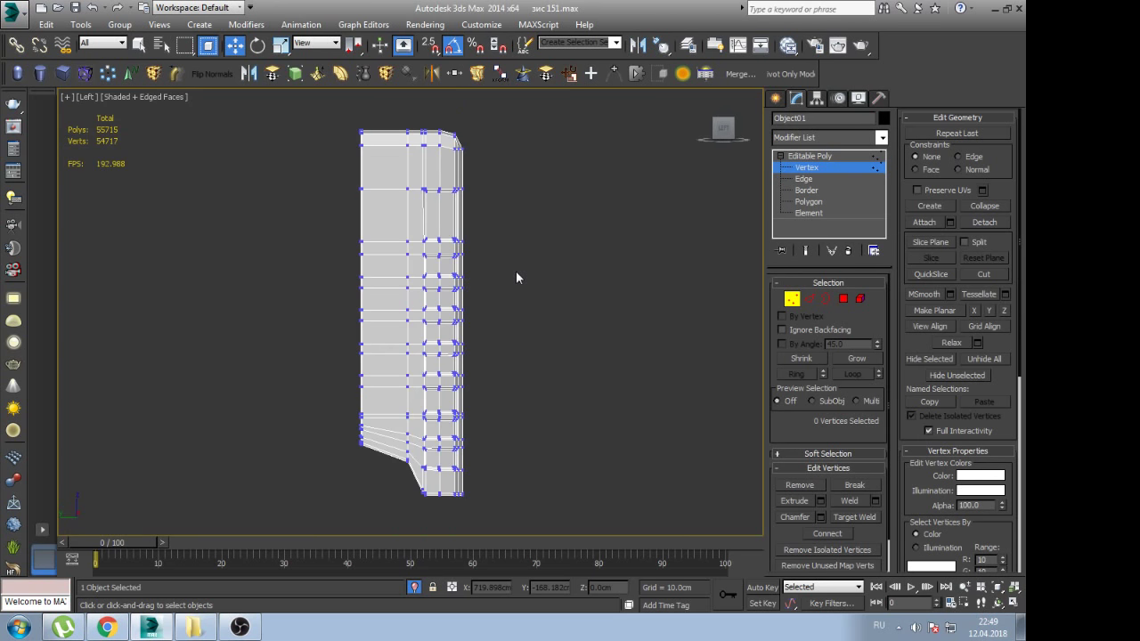
scroll(460, 161, "up", 3)
scroll(509, 278, "up", 3)
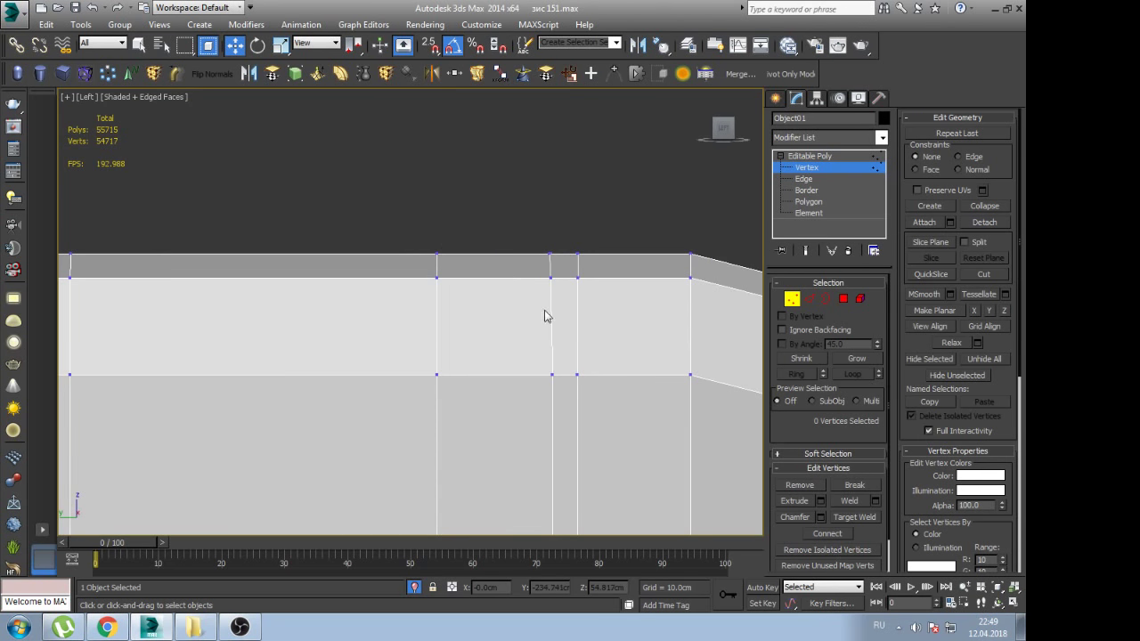
scroll(546, 316, "down", 2)
left_click_drag(541, 308, 565, 269)
left_click(583, 241)
scroll(481, 265, "up", 3)
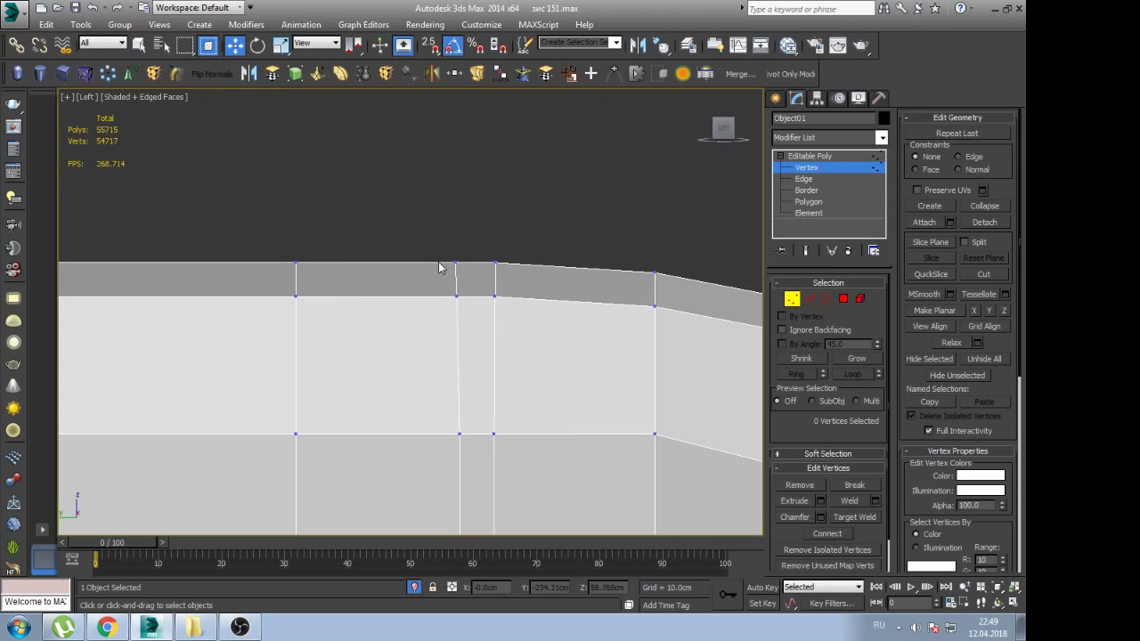
left_click_drag(517, 304, 518, 304)
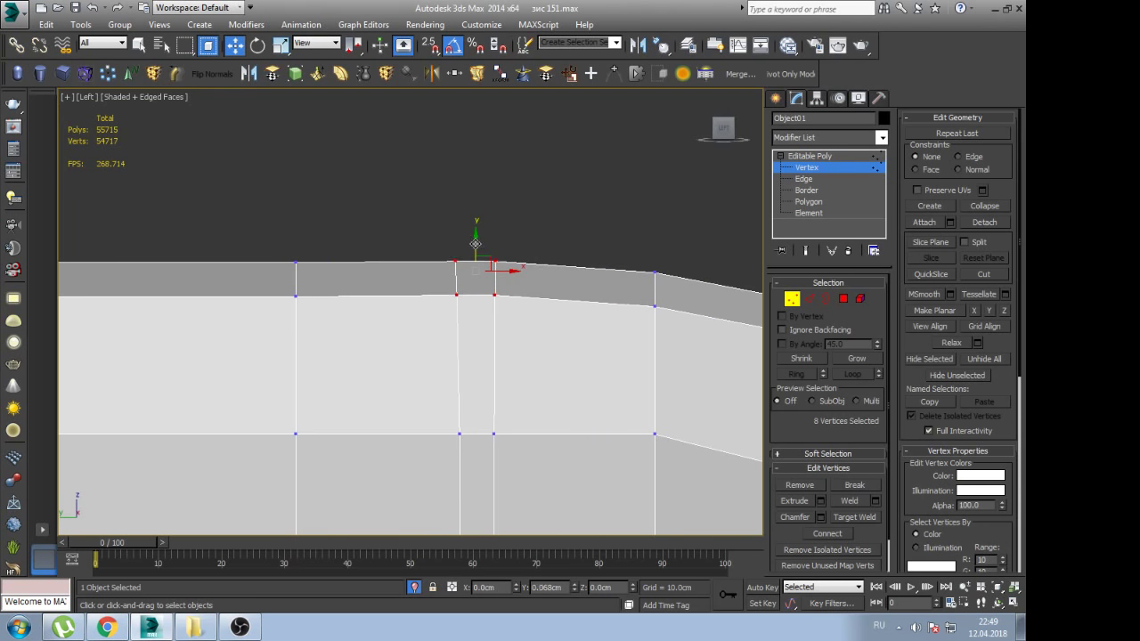
left_click(522, 247)
scroll(517, 247, "down", 4)
scroll(493, 379, "up", 2)
scroll(492, 379, "up", 2)
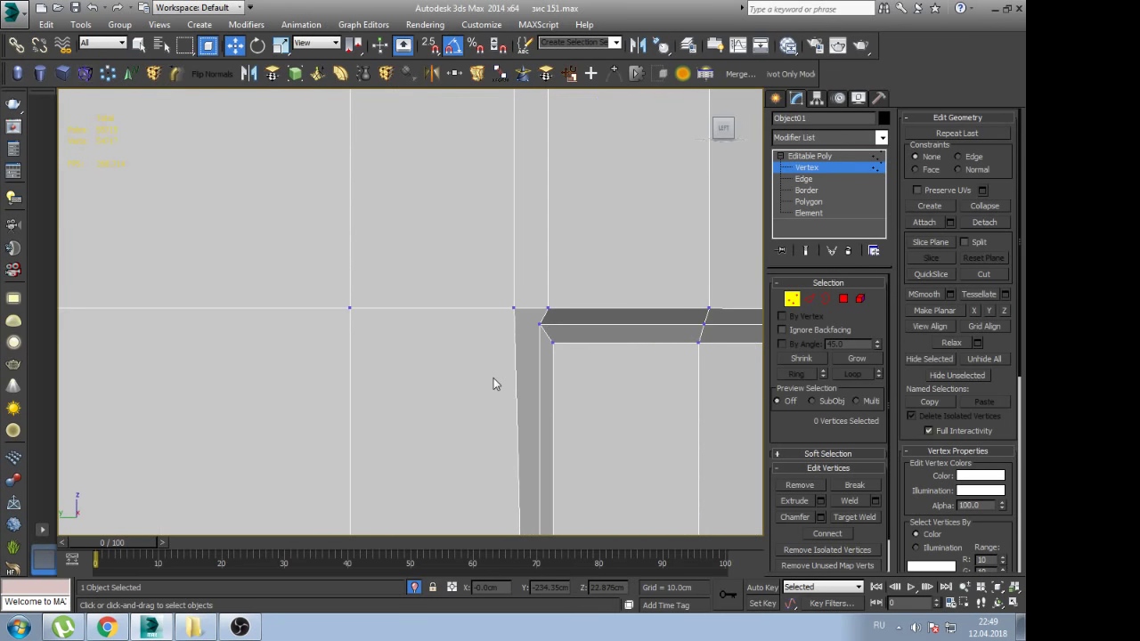
scroll(549, 328, "up", 1)
Connect the two door-frame corner vertices with an edge and target-weld the loose vertex onto the corner
left_click(539, 321)
mouse_move(576, 361)
middle_mouse_down("alt")
mouse_move(547, 339)
mouse_move(499, 354)
mouse_move(537, 347)
mouse_move(562, 359)
mouse_move(524, 348)
middle_mouse_up("alt")
left_click(480, 300, "ctrl")
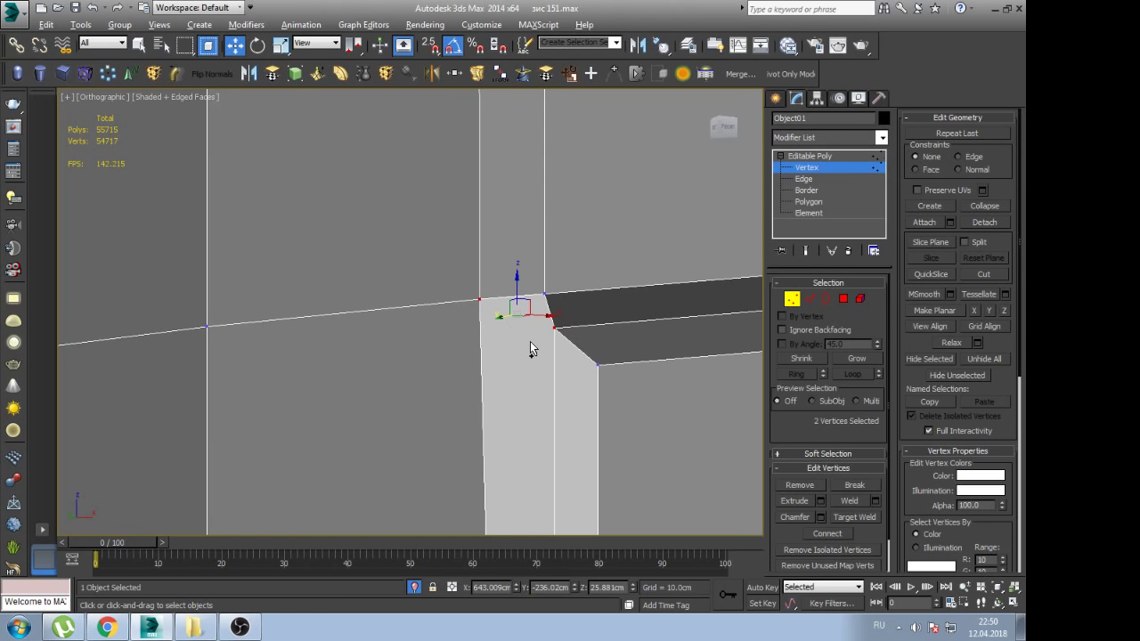
key("ctrl+shift+e")
left_click(608, 285)
key("ctrl+w")
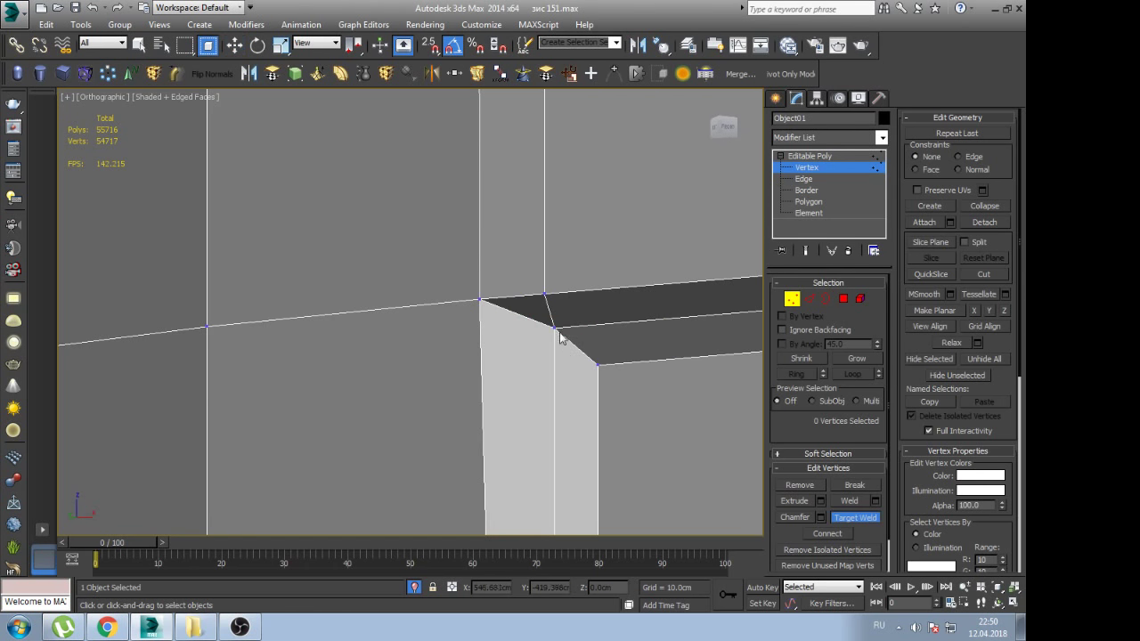
left_click(481, 301)
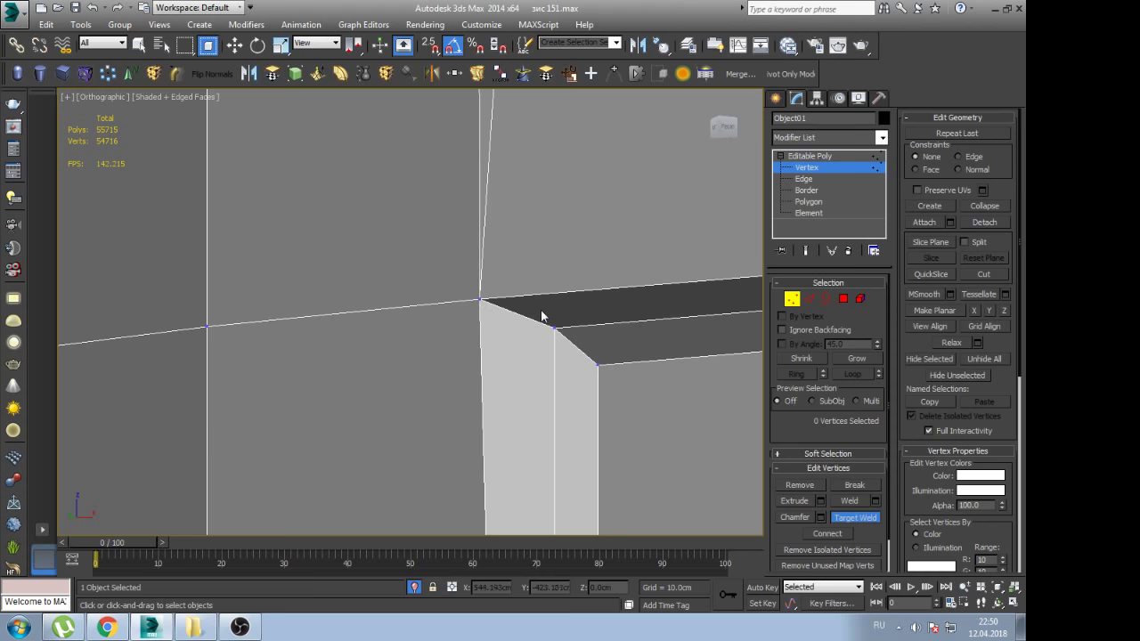
Select the vertical edge loop down the fender panel and remove it
key("w")
key("2")
double_click(483, 227)
key("z")
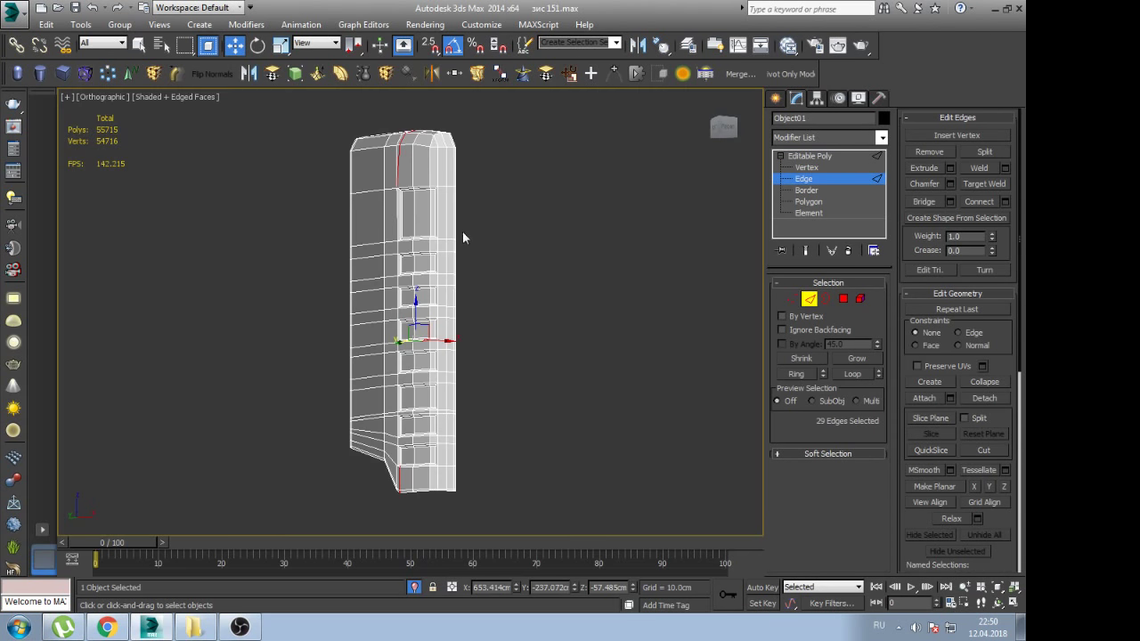
middle_click_drag(464, 238, 418, 230, "alt")
scroll(404, 228, "up", 5)
scroll(405, 229, "down", 3)
scroll(335, 304, "up", 2)
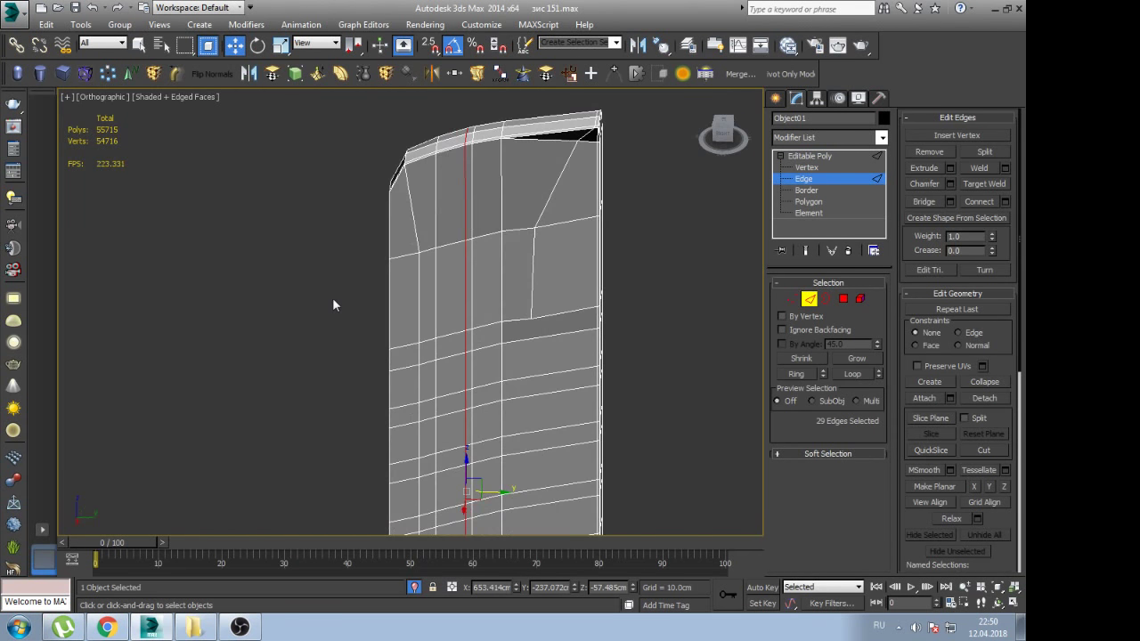
key("ctrl+BackSpace")
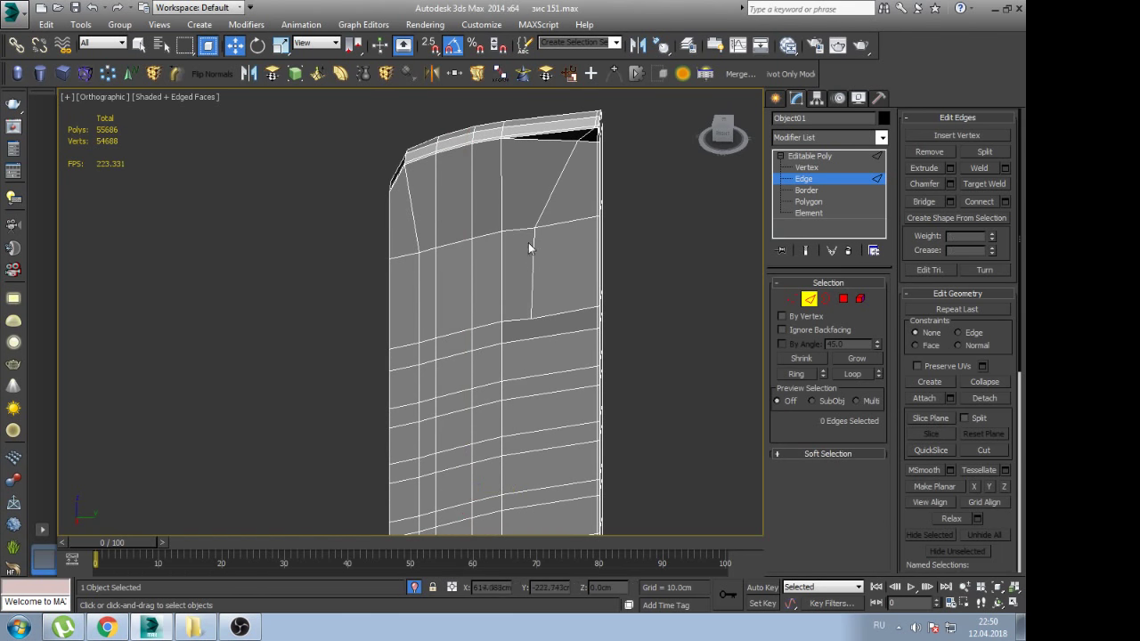
Select the next vertical edge loop on the panel
scroll(531, 249, "up", 2)
left_click(532, 284)
double_click(533, 281)
scroll(534, 262, "down", 2)
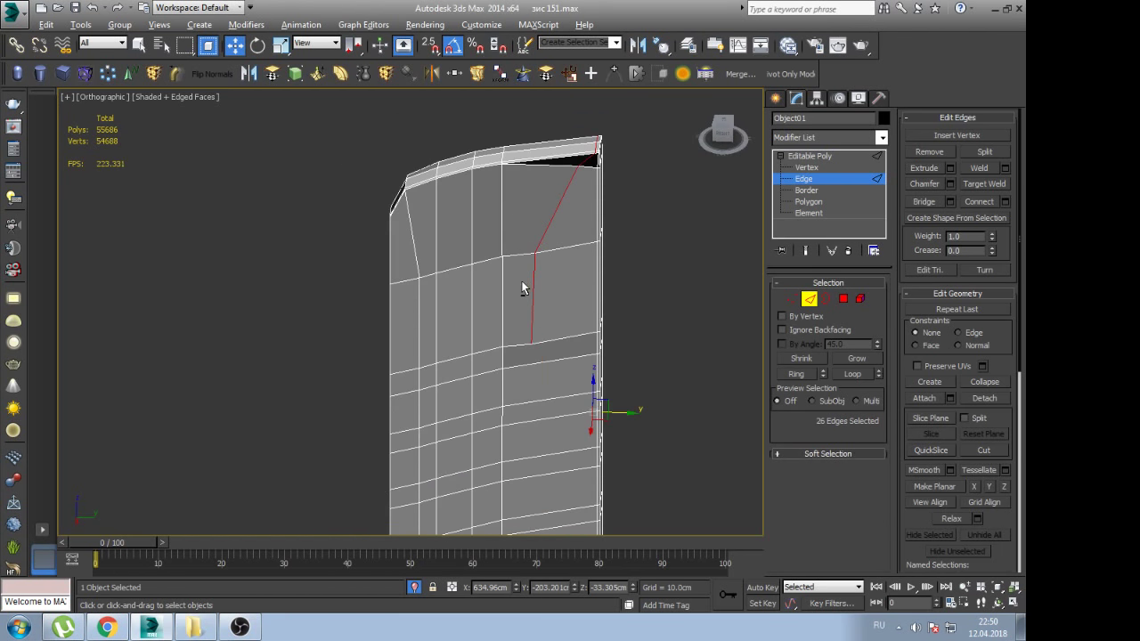
middle_click_drag(535, 322, 507, 298, "alt")
scroll(507, 298, "up", 2)
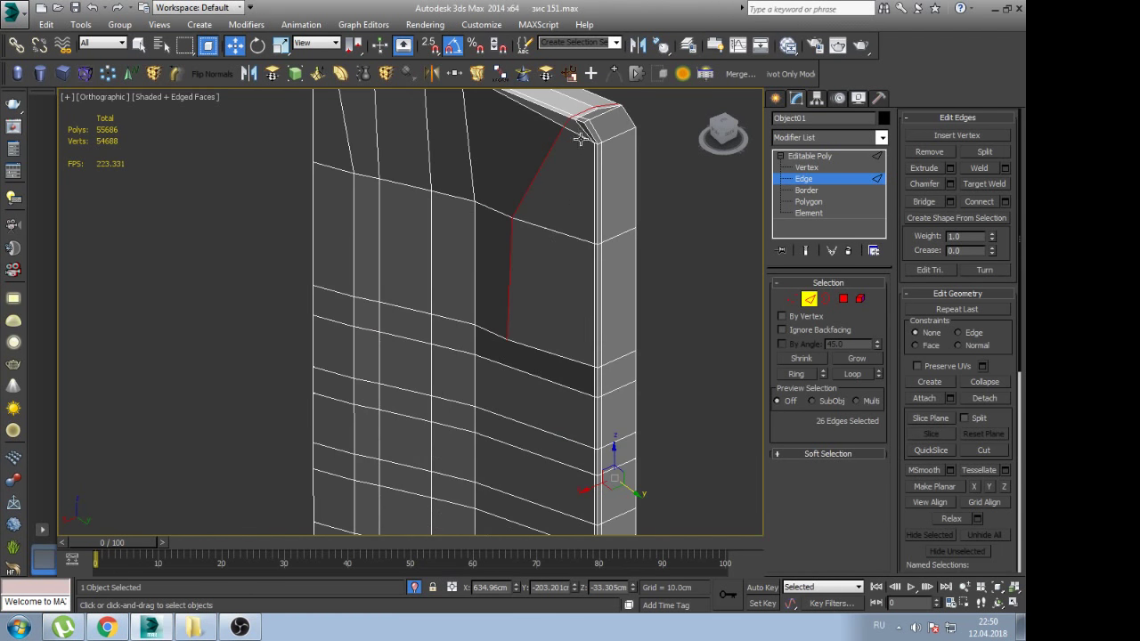
scroll(578, 286, "up", 3)
scroll(578, 285, "down", 1)
scroll(578, 285, "down", 4)
Inspect the top corner and select a single edge at the chamfered corner
middle_click_drag(579, 285, 385, 292, "alt")
scroll(432, 188, "up", 5)
mouse_move(432, 188)
middle_mouse_down("alt")
mouse_move(531, 261)
mouse_move(669, 266)
mouse_move(436, 183)
mouse_move(410, 210)
middle_mouse_up("alt")
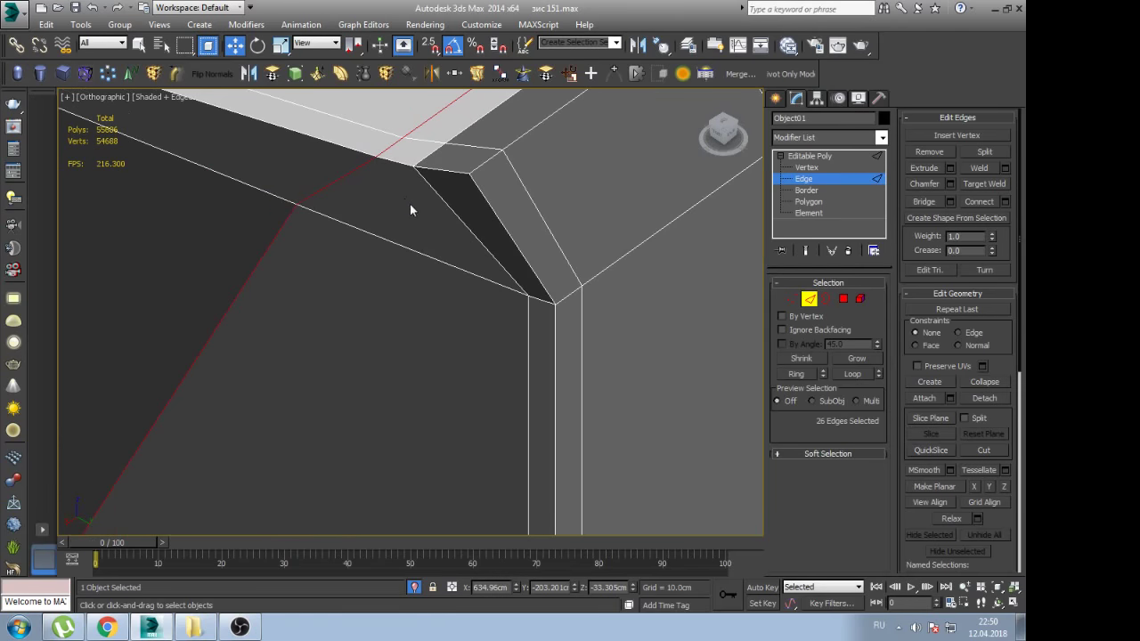
mouse_move(433, 165)
middle_mouse_down("alt")
mouse_move(318, 226)
mouse_move(467, 214)
mouse_move(447, 158)
mouse_move(468, 158)
mouse_move(527, 227)
middle_mouse_up("alt")
left_click(439, 124)
scroll(515, 257, "up", 3)
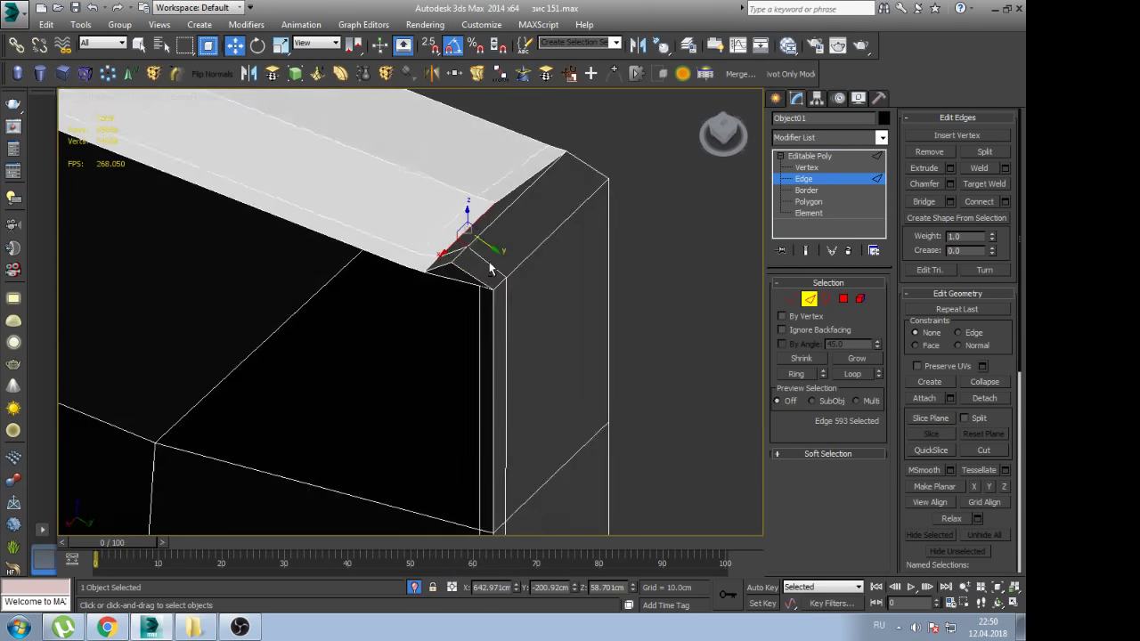
middle_click_drag(466, 280, 499, 294, "alt")
Move the corner vertex down-left and slide the two side-face vertices along X
key("1")
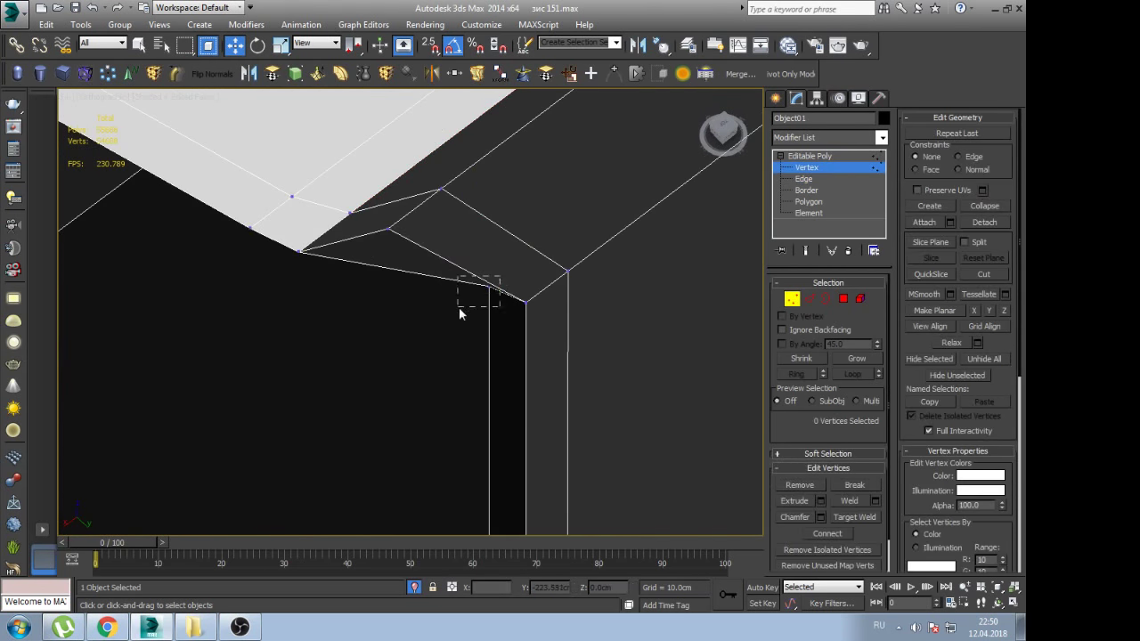
left_click(490, 289)
mouse_move(472, 300)
left_mouse_down()
mouse_move(476, 352)
mouse_move(493, 357)
left_mouse_up()
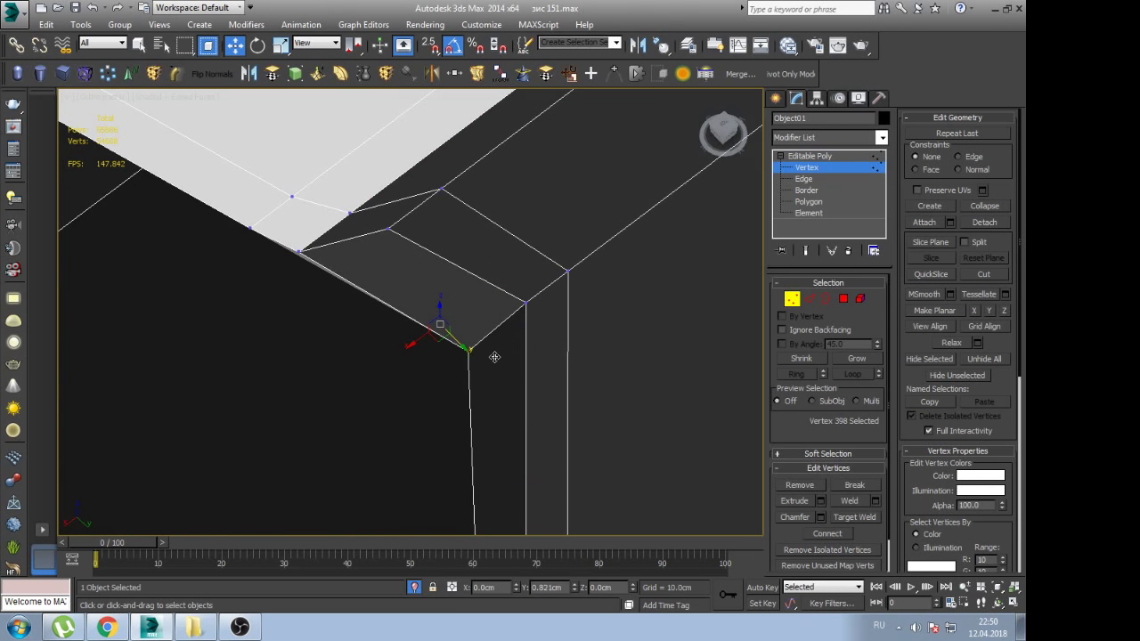
scroll(494, 358, "down", 3)
middle_click_drag(495, 358, 506, 311, "alt")
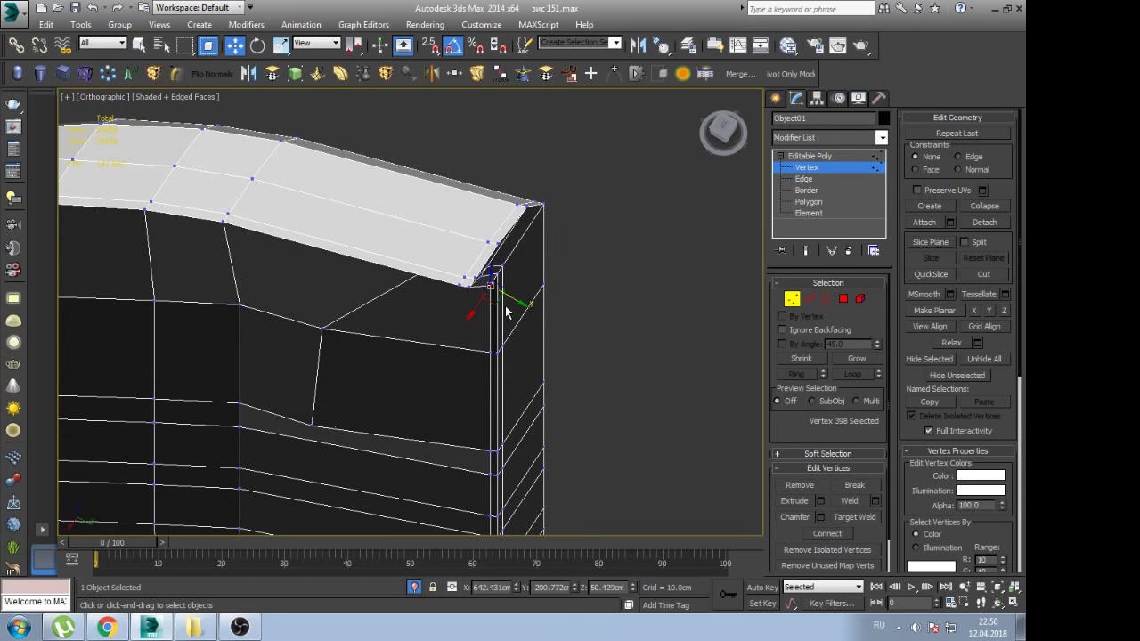
left_click_drag(356, 330, 356, 328)
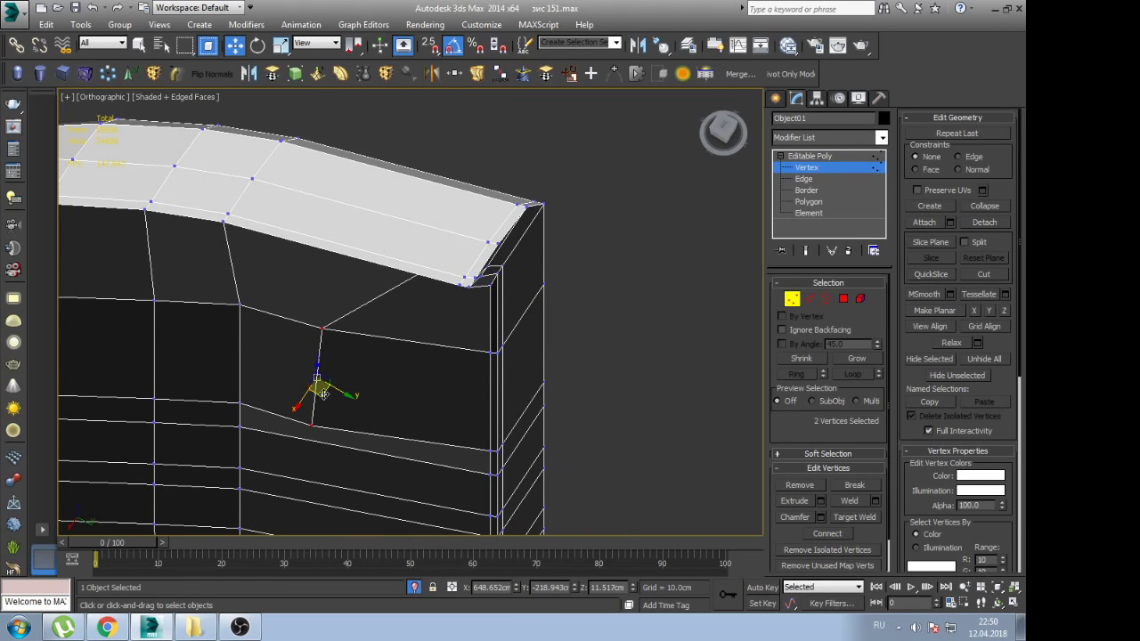
left_click_drag(324, 394, 420, 402)
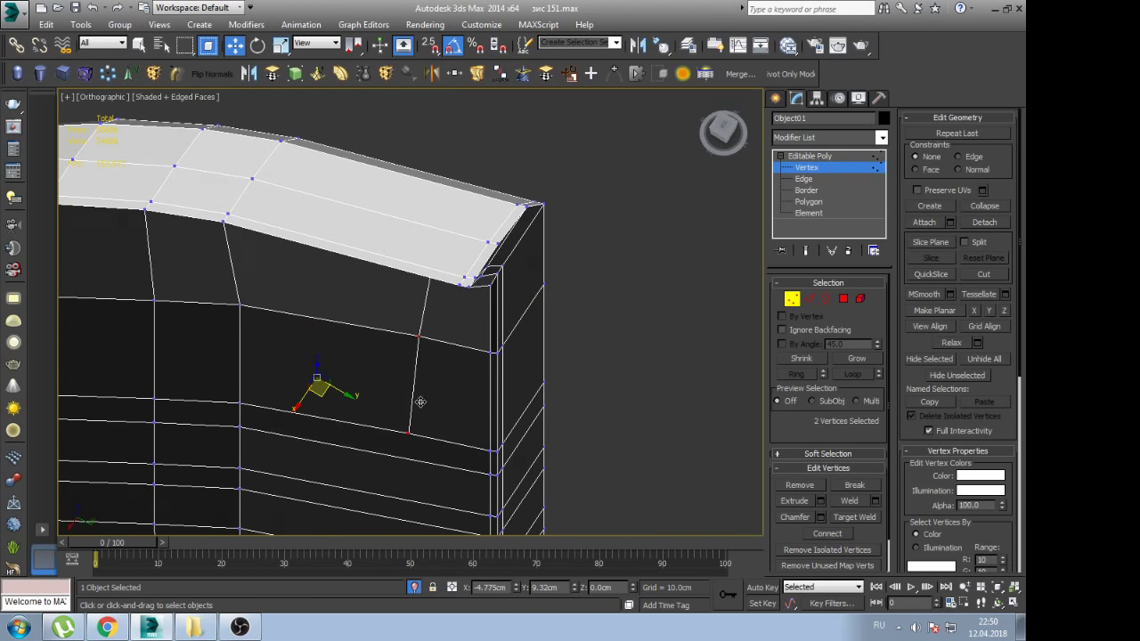
Pull the vertex below the top edge up onto it, shift it toward the outer corner, and enable Target Weld
mouse_move(421, 402)
middle_mouse_down("alt")
mouse_move(484, 323)
mouse_move(409, 253)
middle_mouse_up("alt")
left_click(419, 264)
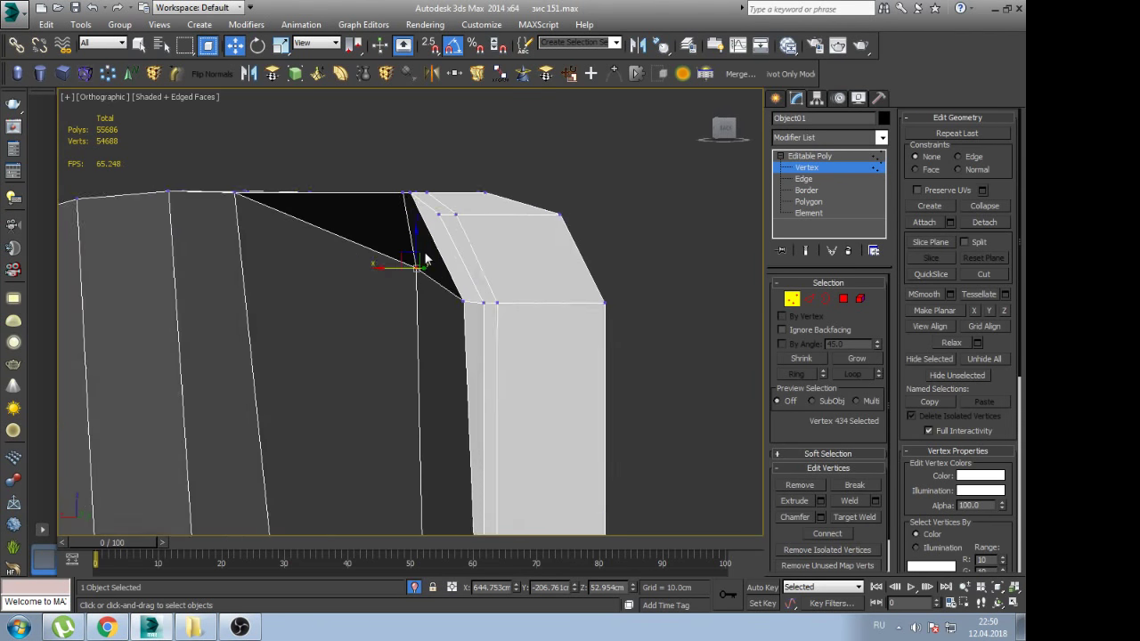
left_click_drag(403, 259, 381, 154)
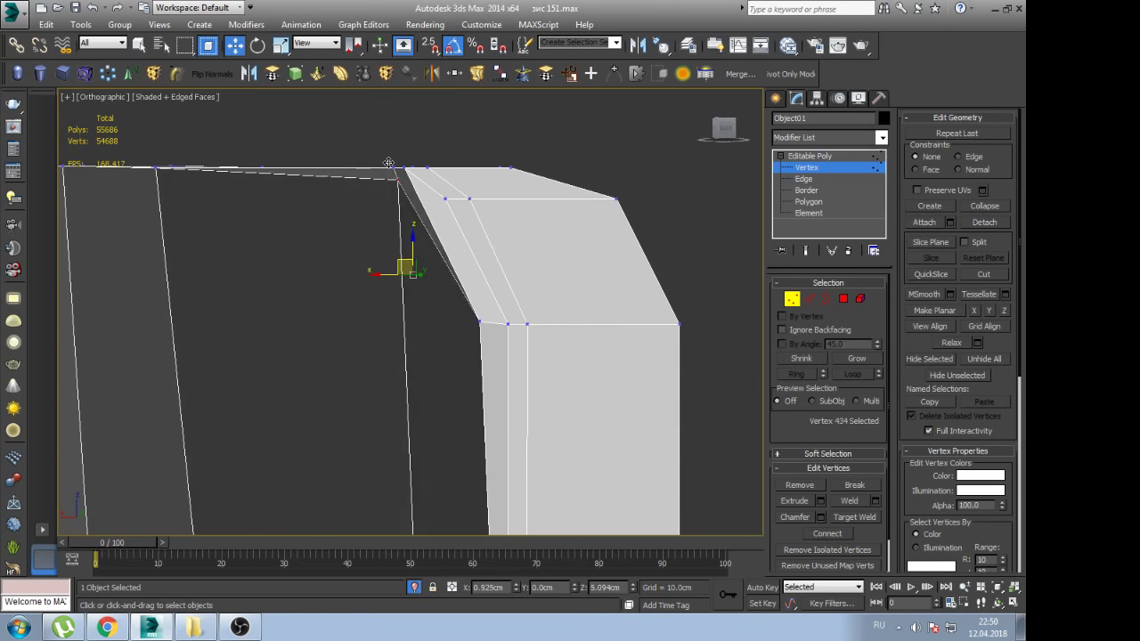
mouse_move(381, 154)
middle_mouse_down("alt")
mouse_move(464, 182)
mouse_move(424, 259)
middle_mouse_up("alt")
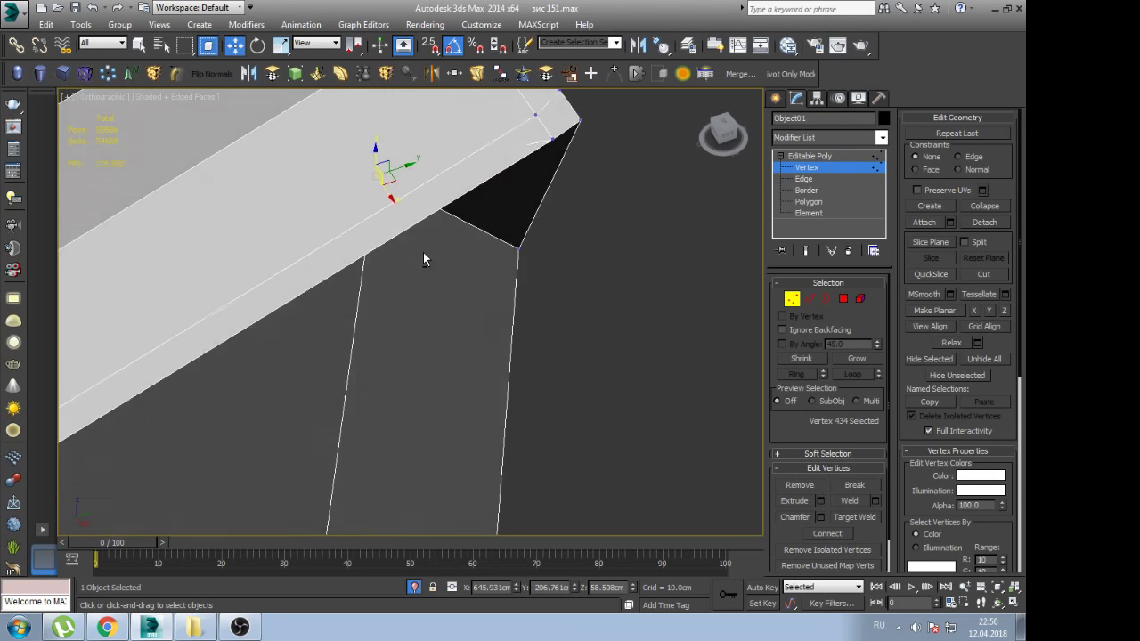
left_click_drag(395, 174, 562, 199)
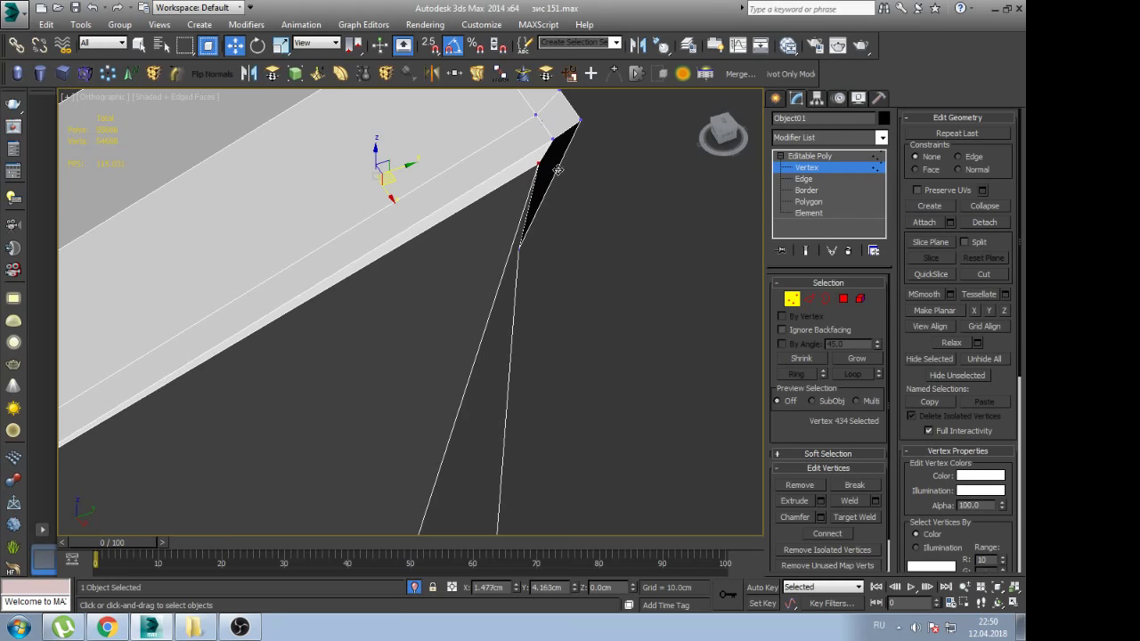
mouse_move(562, 200)
middle_mouse_down("alt")
mouse_move(430, 206)
mouse_move(438, 178)
mouse_move(555, 183)
middle_mouse_up("alt")
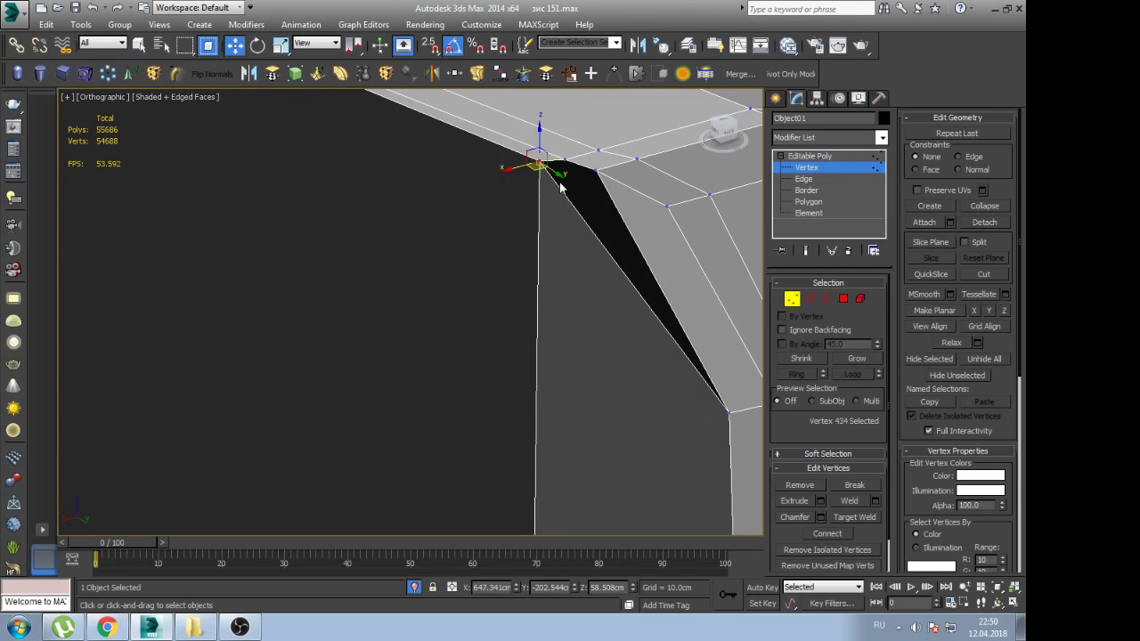
left_click_drag(555, 182, 591, 197)
mouse_move(591, 197)
middle_mouse_down("alt")
mouse_move(574, 209)
mouse_move(656, 206)
mouse_move(583, 195)
mouse_move(578, 184)
mouse_move(588, 293)
mouse_move(478, 223)
mouse_move(469, 190)
mouse_move(476, 265)
mouse_move(425, 235)
mouse_move(425, 189)
mouse_move(495, 238)
mouse_move(507, 219)
mouse_move(529, 258)
mouse_move(576, 259)
middle_mouse_up("alt")
key("ctrl+w")
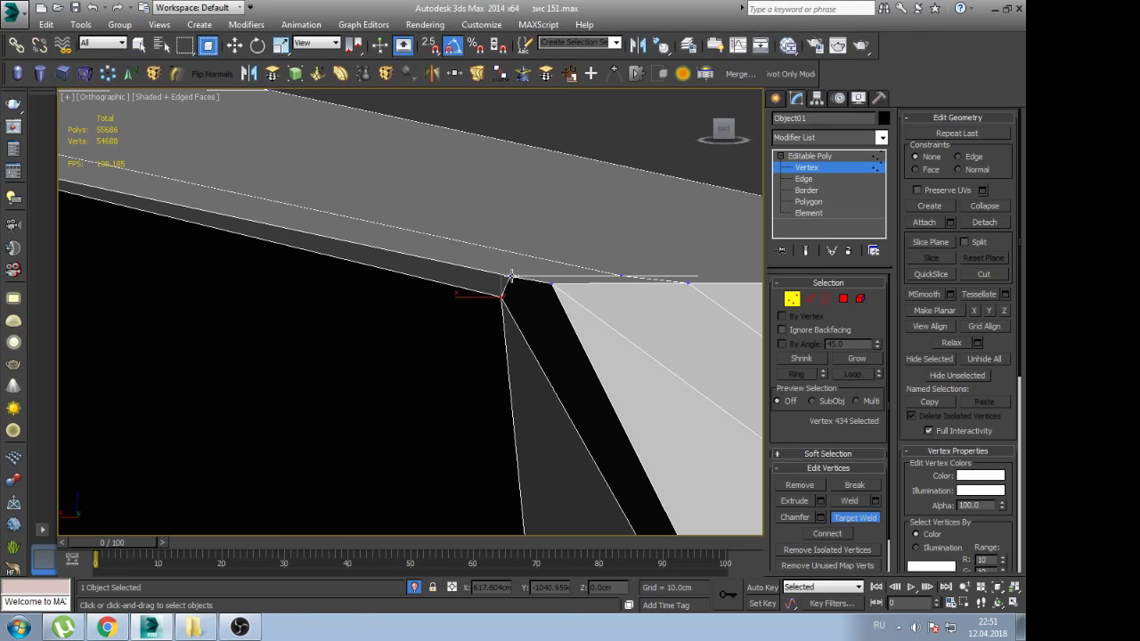
Target Weld the stray vertex onto the bevelled corner vertex
left_click(511, 278)
key("w")
left_click_drag(483, 263, 484, 261)
mouse_move(484, 261)
middle_mouse_down("alt")
mouse_move(503, 298)
mouse_move(578, 326)
mouse_move(615, 321)
mouse_move(604, 376)
mouse_move(579, 334)
mouse_move(592, 346)
mouse_move(516, 349)
mouse_move(424, 333)
mouse_move(557, 356)
mouse_move(454, 331)
mouse_move(354, 357)
mouse_move(411, 303)
mouse_move(419, 325)
mouse_move(394, 332)
mouse_move(478, 374)
mouse_move(512, 363)
mouse_move(528, 386)
middle_mouse_up("alt")
scroll(512, 366, "up", 2)
scroll(539, 371, "up", 2)
scroll(512, 323, "up", 1)
Shift the vertical edge on the face to the right to reshape the adjacent faces
key("2")
left_click(517, 348)
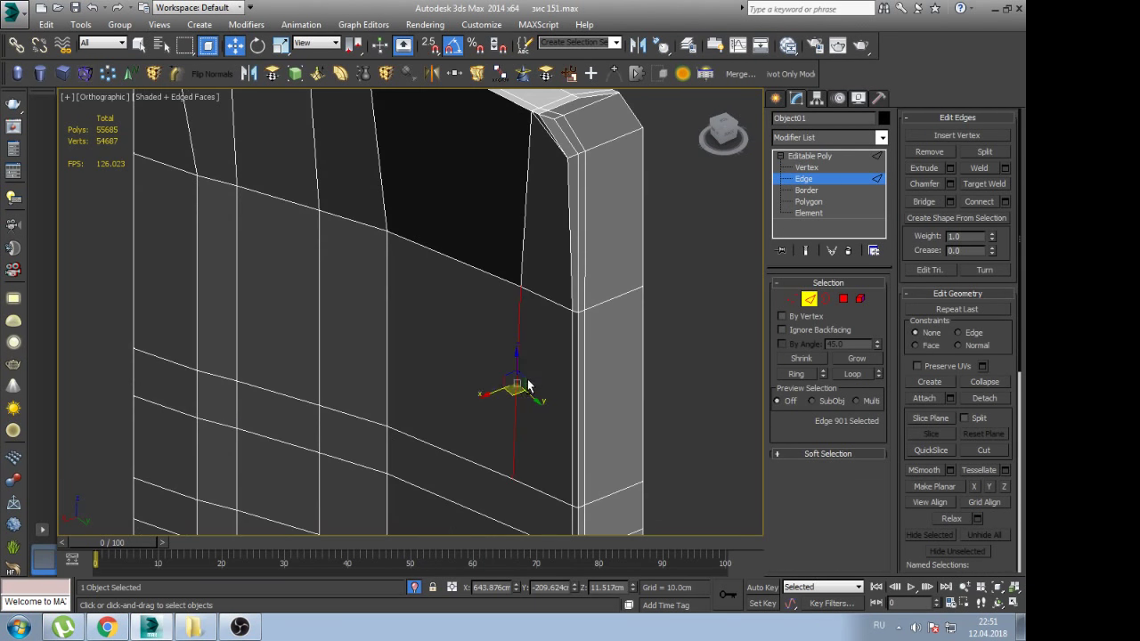
left_click_drag(516, 395, 538, 410)
scroll(539, 410, "down", 5)
middle_click_drag(539, 410, 540, 414, "alt")
scroll(540, 417, "up", 5)
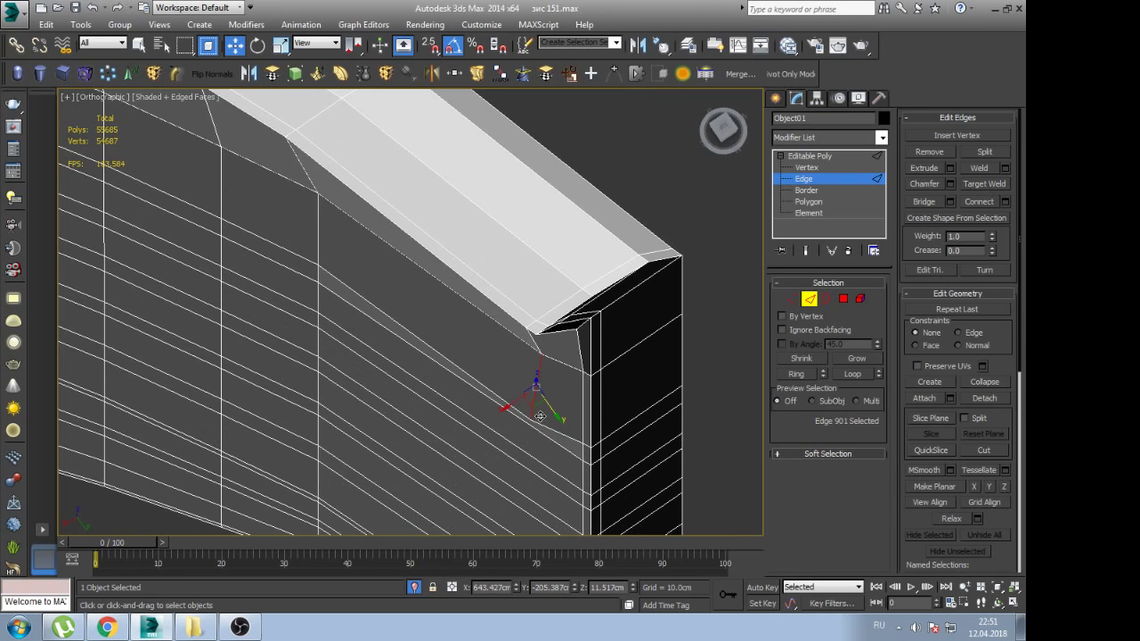
scroll(540, 417, "down", 5)
scroll(624, 395, "up", 5)
middle_click_drag(623, 394, 482, 414, "alt")
Nudge the vertex below the bevel slightly into place
key("1")
left_click(430, 367)
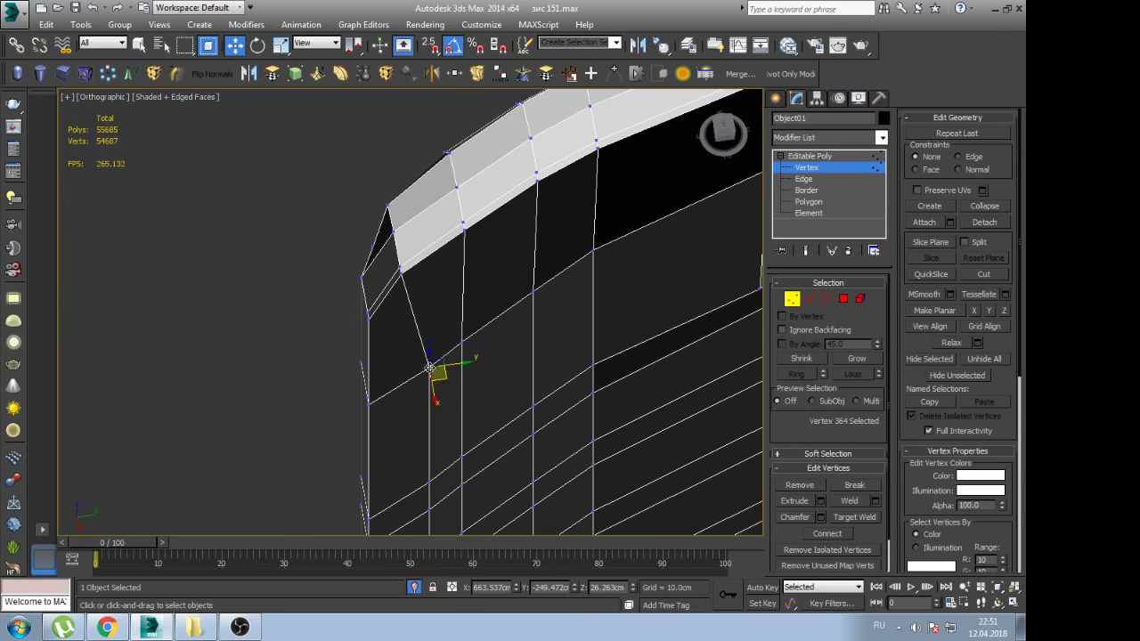
left_click_drag(442, 374, 413, 386)
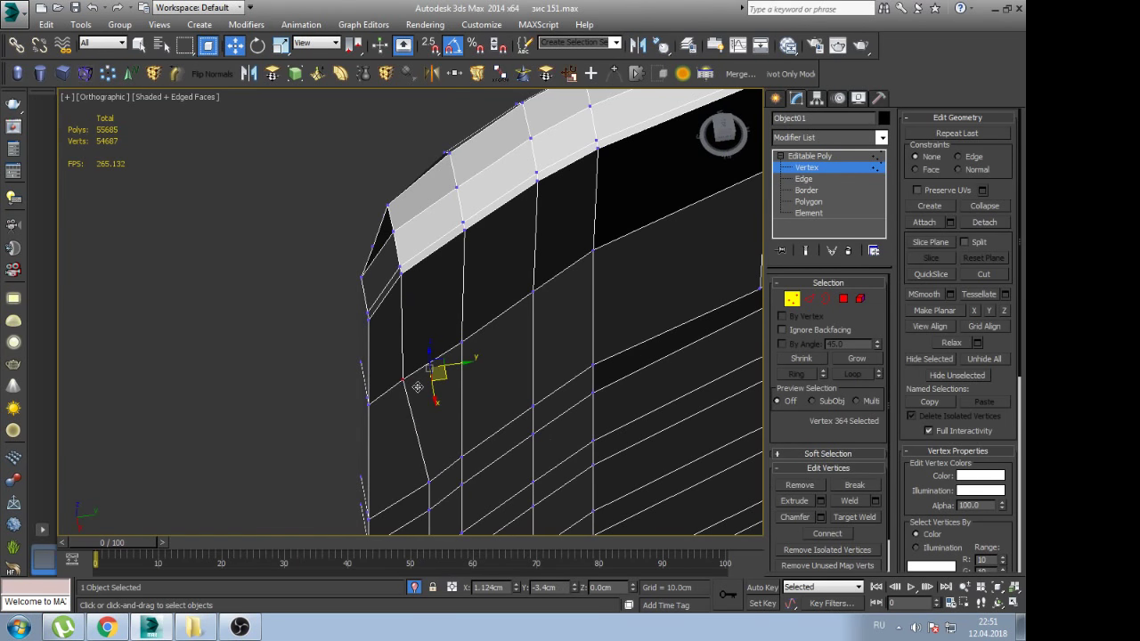
scroll(413, 386, "down", 5)
middle_click_drag(412, 386, 414, 378, "alt")
scroll(414, 379, "up", 3)
scroll(406, 352, "up", 3)
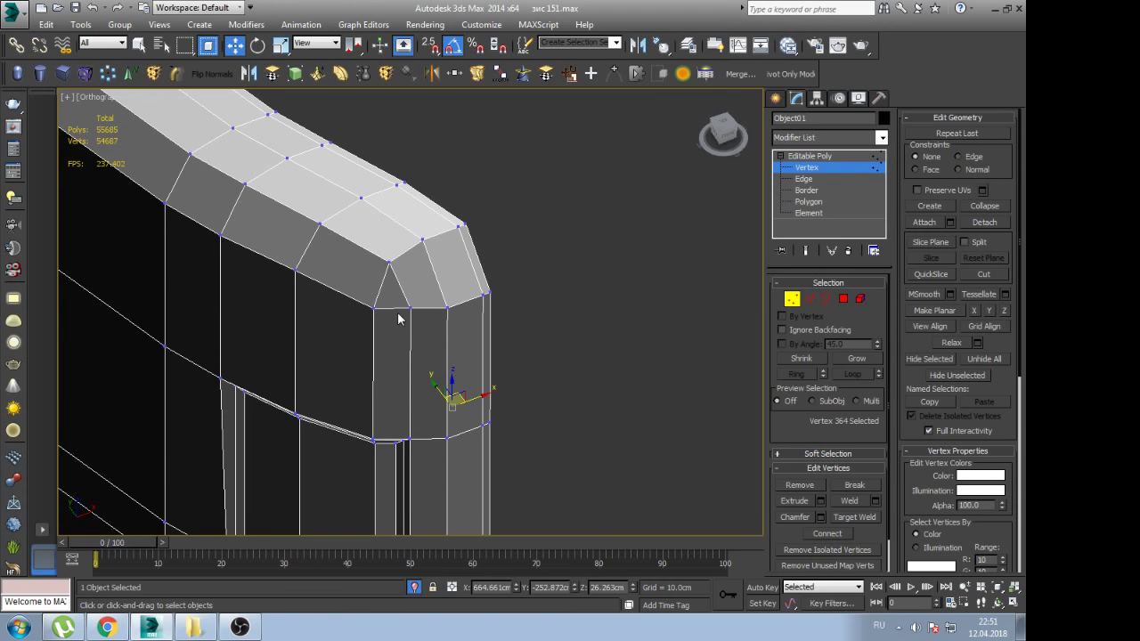
In the Left view, inspect a vertex on the part's top edge in wireframe and shaded display
key("l")
left_click(297, 337)
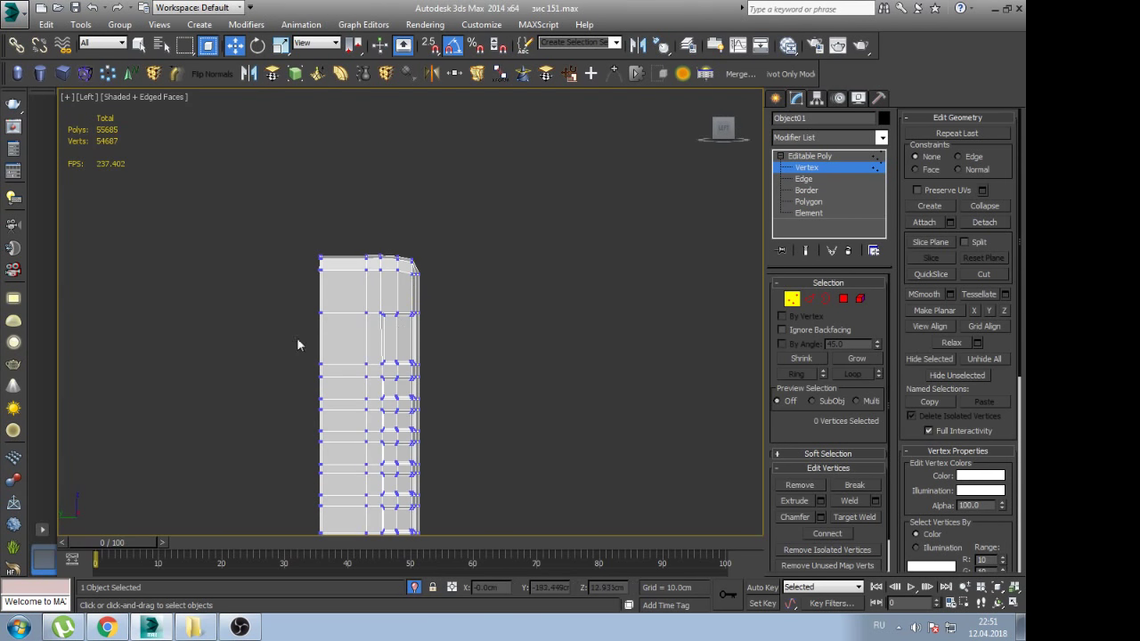
scroll(334, 245, "up", 5)
scroll(404, 270, "down", 2)
middle_click_drag(374, 345, 374, 235)
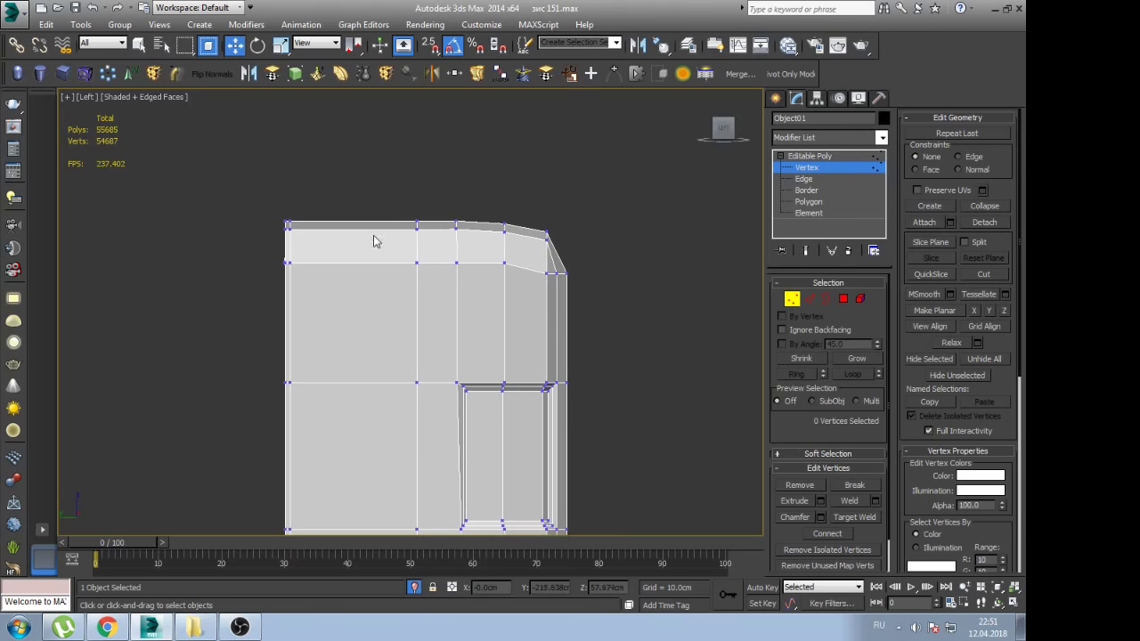
scroll(449, 309, "up", 3)
left_click(581, 240)
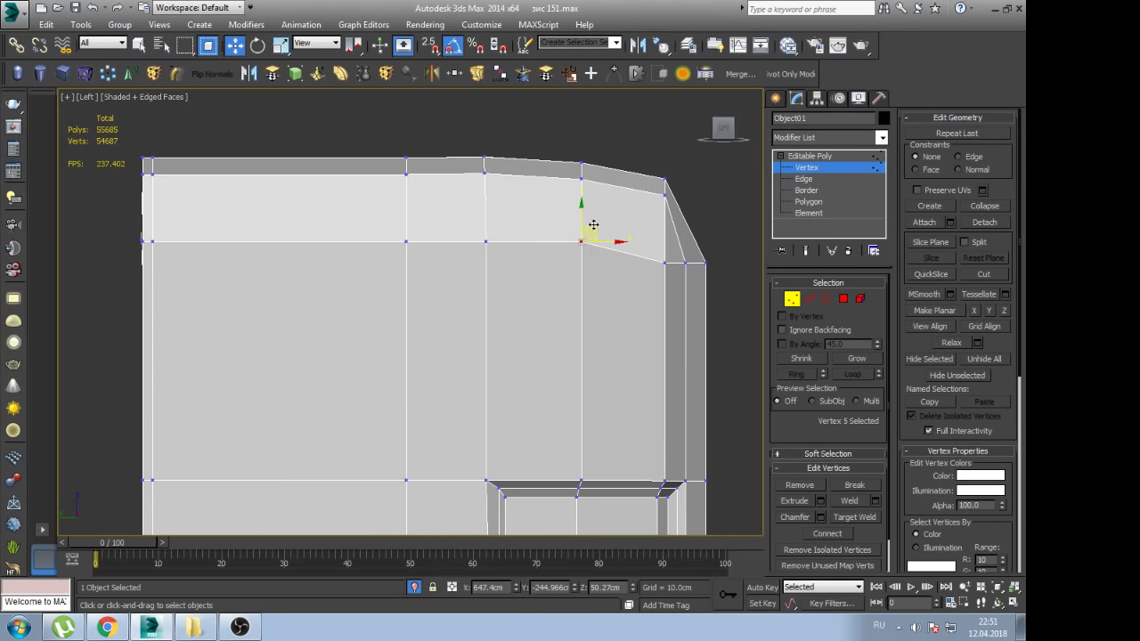
left_click(603, 211)
key("F3")
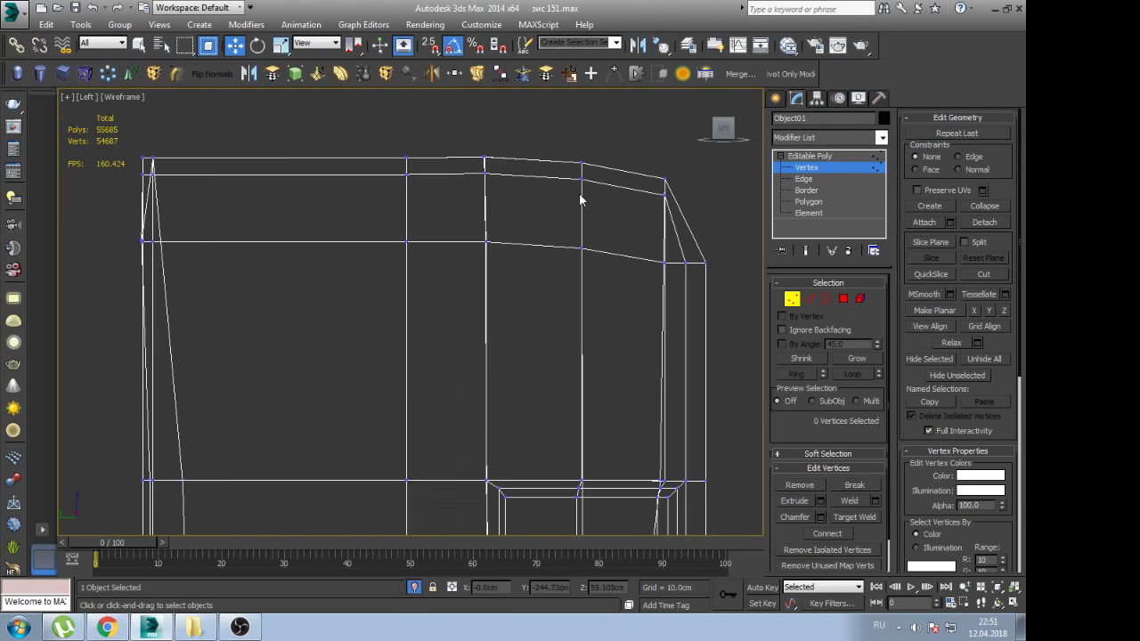
middle_click_drag(487, 197, 495, 229)
scroll(492, 230, "up", 2)
scroll(491, 231, "down", 3)
scroll(425, 190, "down", 3)
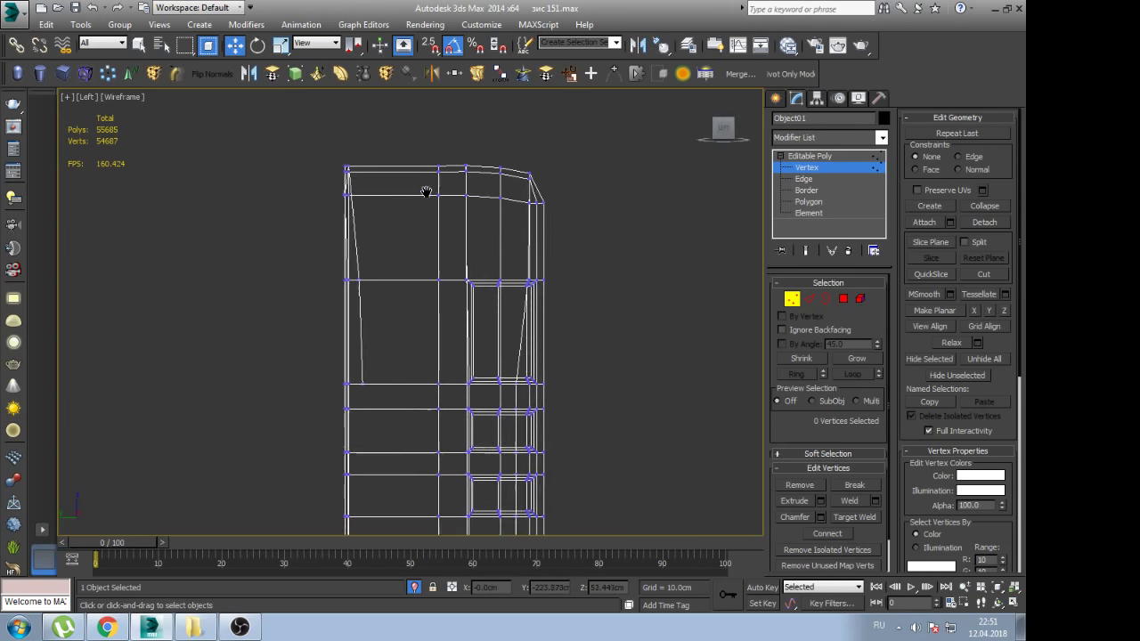
key("F3")
scroll(386, 354, "up", 2)
scroll(412, 339, "down", 4)
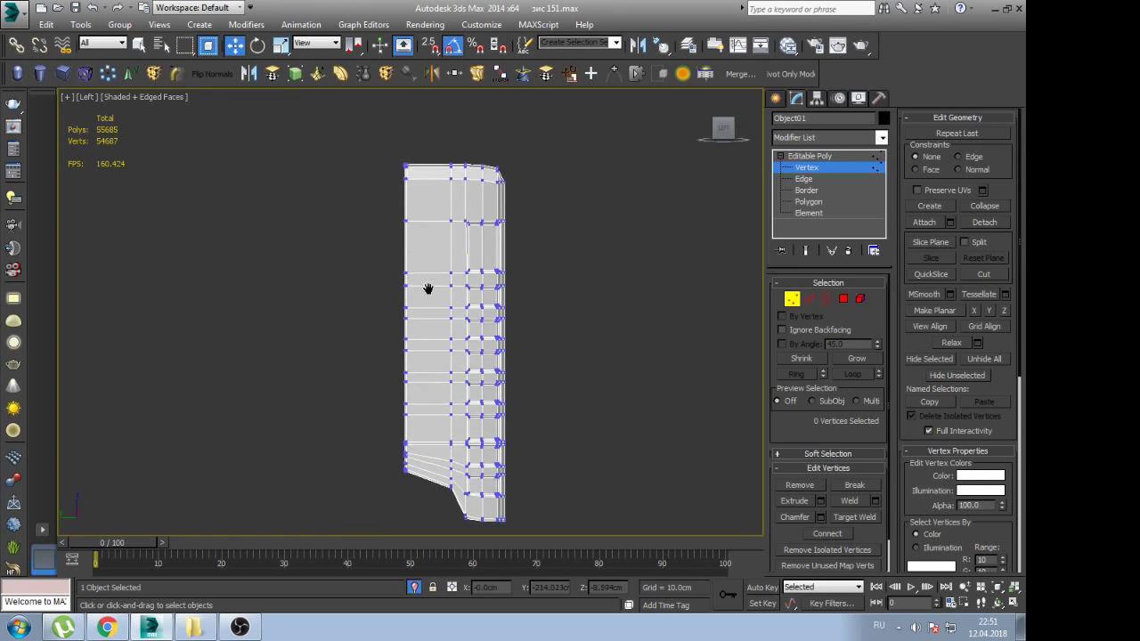
Select the lower-corner vertices and check them for overlaps in wireframe
middle_click_drag(428, 288, 426, 388)
scroll(429, 397, "up", 5)
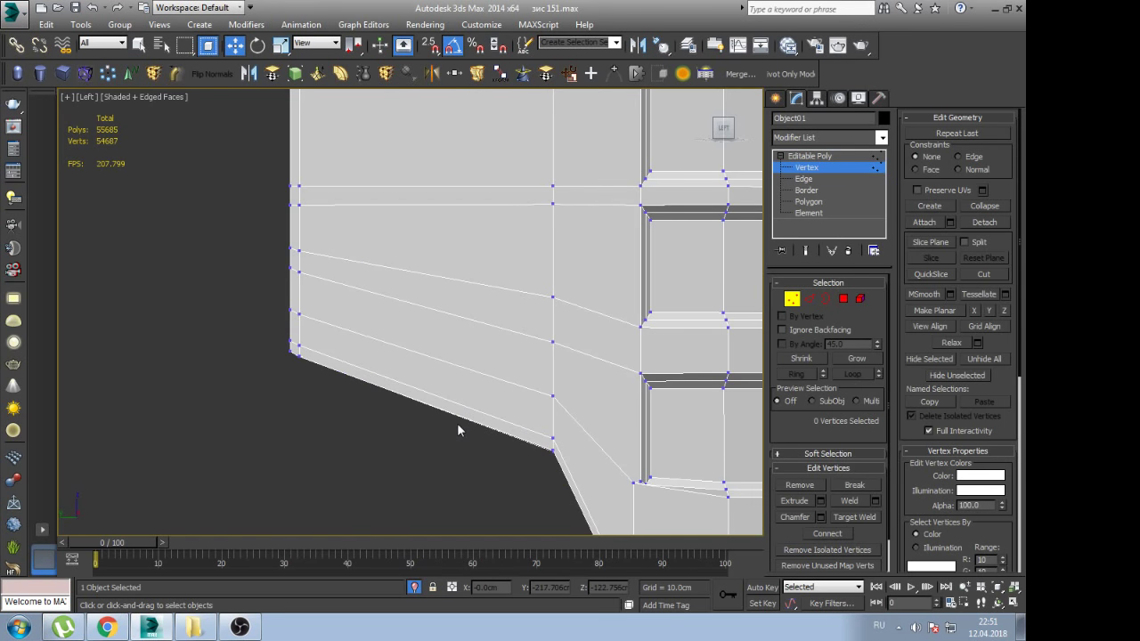
scroll(458, 425, "up", 1)
scroll(456, 369, "up", 3)
scroll(456, 370, "up", 2)
left_click_drag(466, 383, 535, 339)
key("F3")
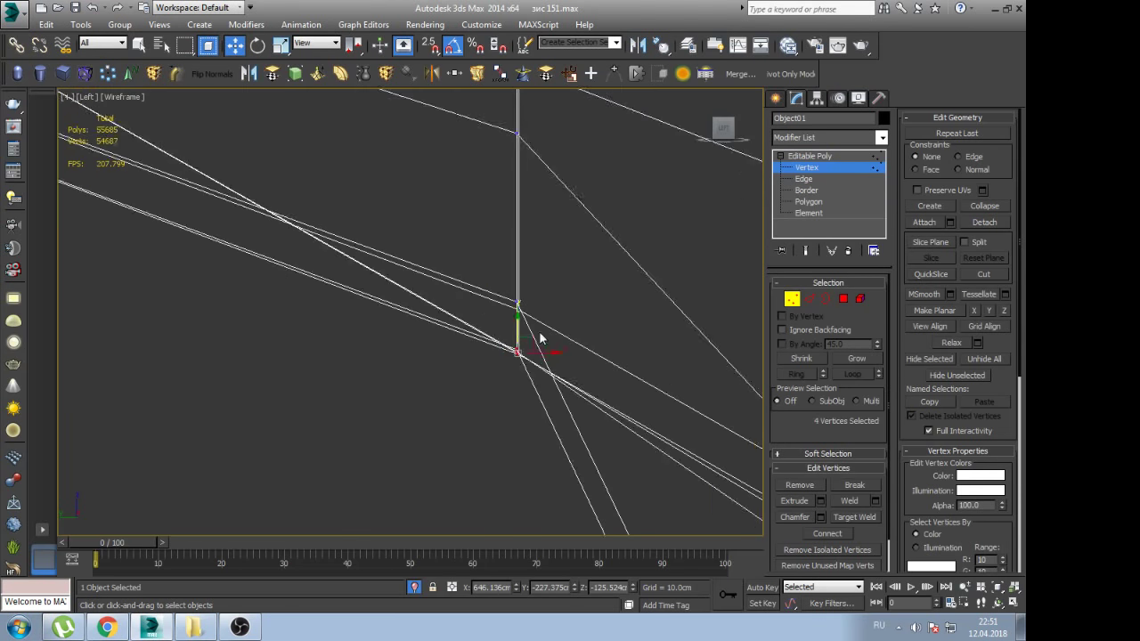
scroll(494, 348, "down", 1)
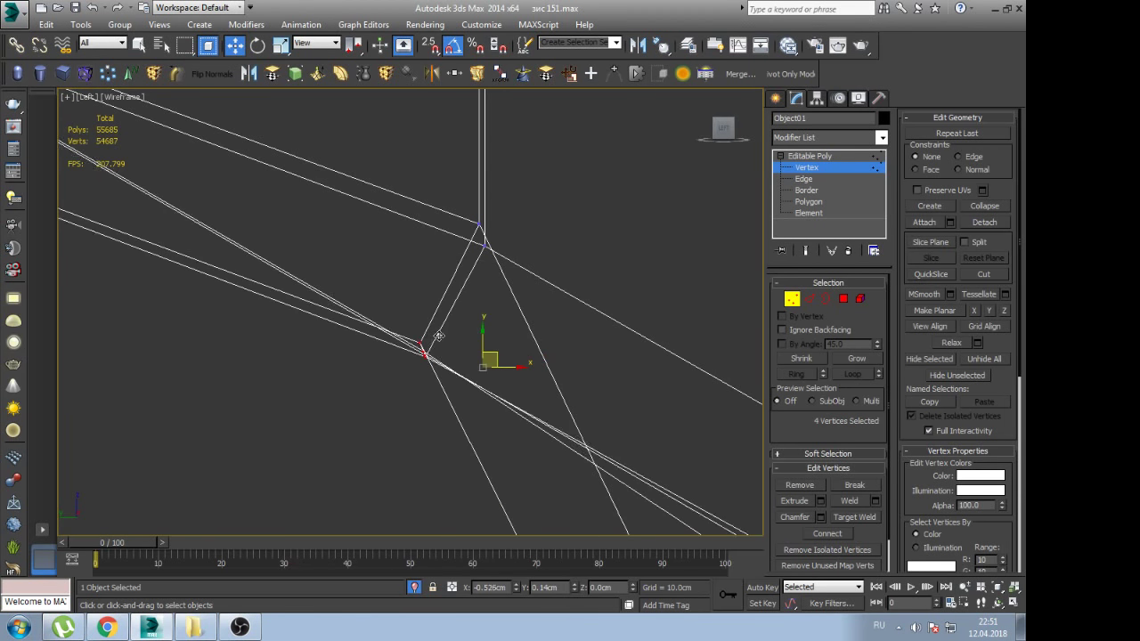
scroll(463, 303, "down", 1)
scroll(443, 272, "down", 1)
scroll(517, 407, "up", 2)
key("F3")
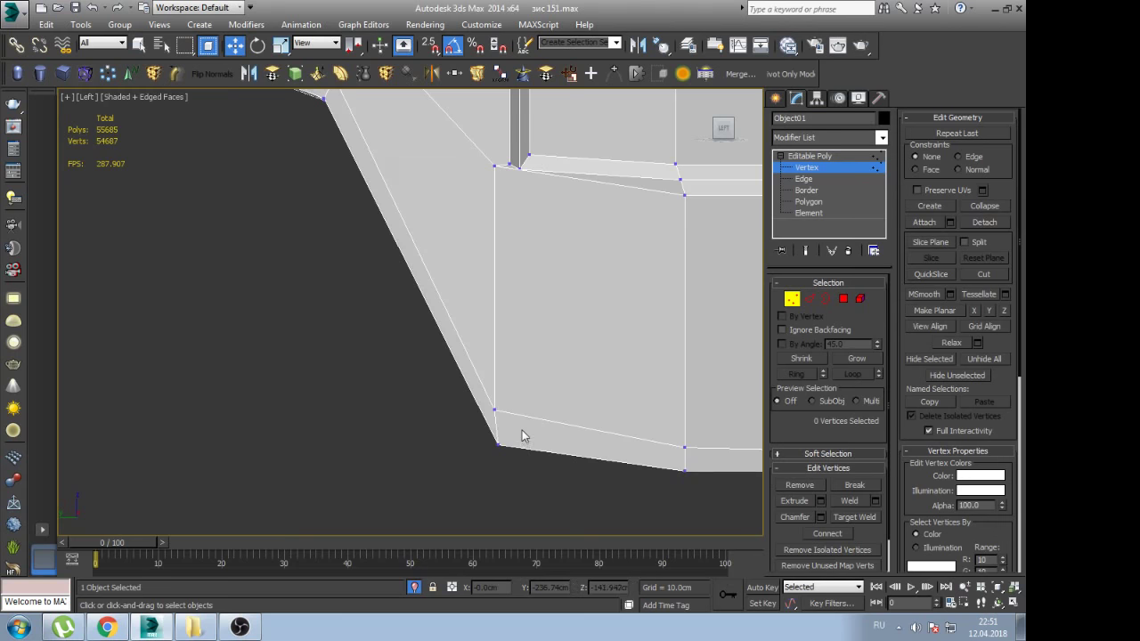
left_click(504, 431)
scroll(504, 453, "down", 1)
scroll(480, 455, "down", 2)
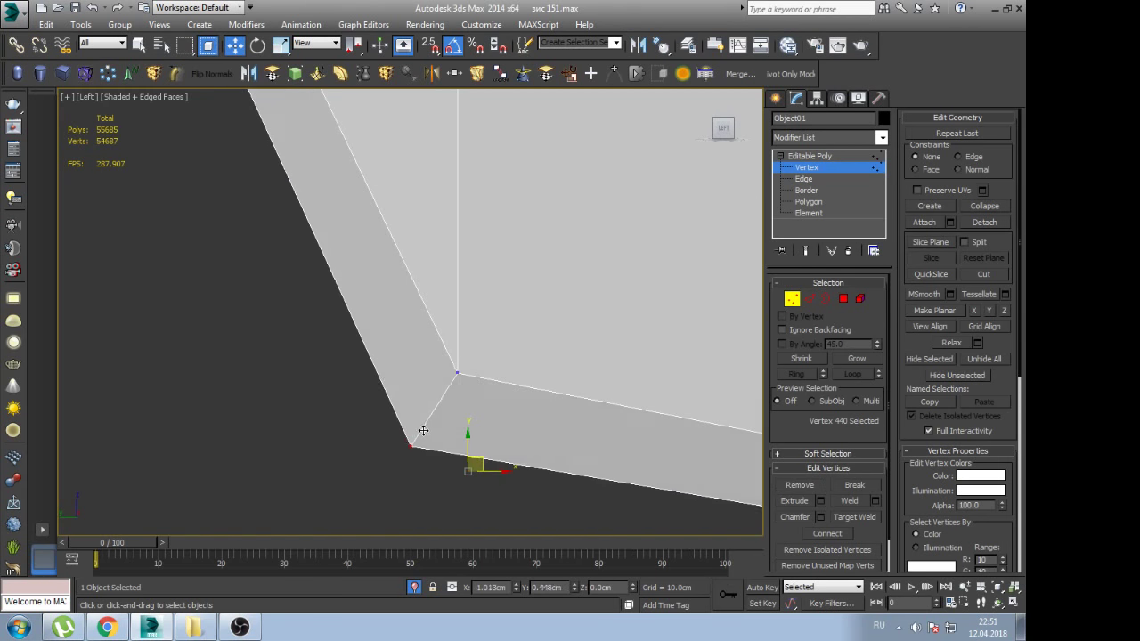
scroll(480, 456, "down", 2)
Select and inspect the vertices at the window-frame corner
mouse_move(712, 454)
middle_mouse_down()
mouse_move(564, 391)
mouse_move(509, 396)
mouse_move(542, 417)
middle_mouse_up()
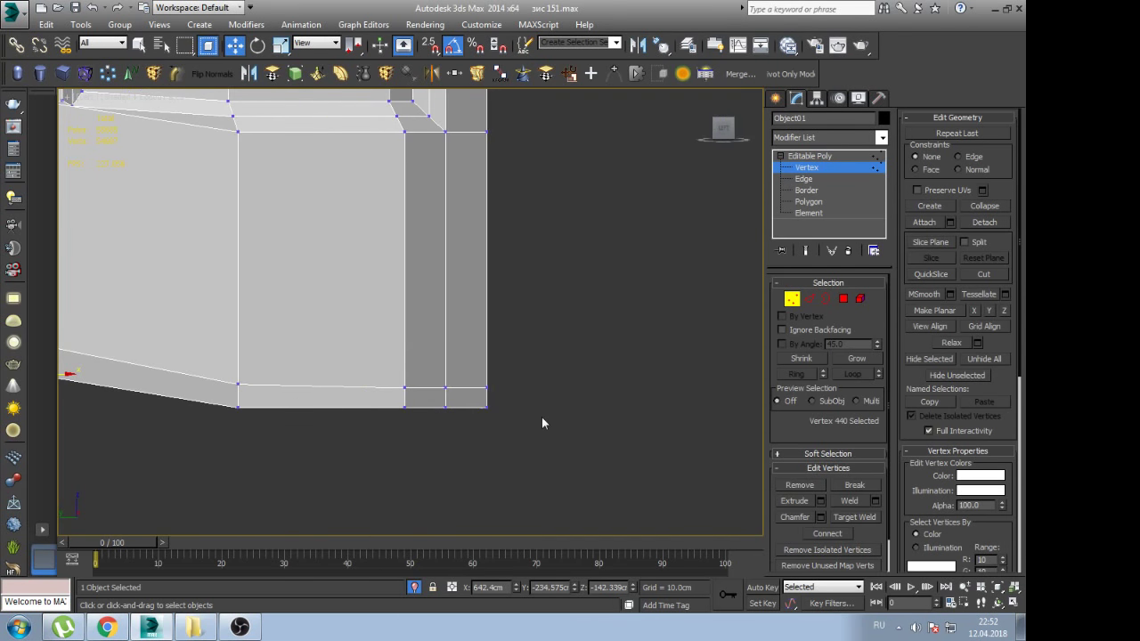
scroll(541, 417, "up", 1)
scroll(463, 356, "up", 1)
scroll(400, 288, "up", 1)
scroll(405, 298, "down", 1)
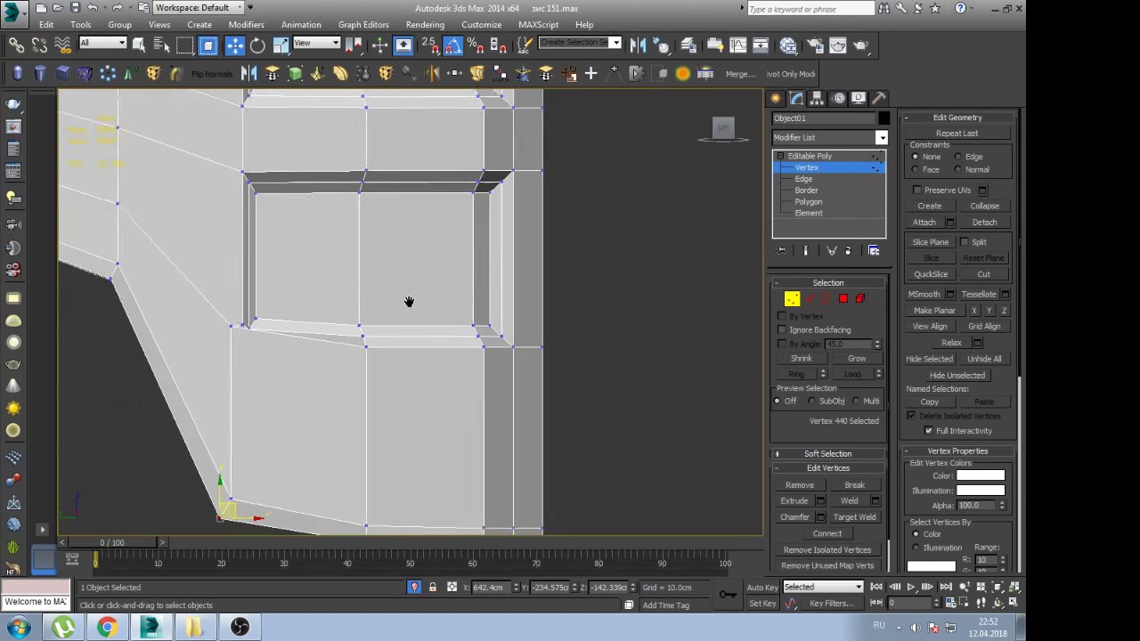
scroll(437, 348, "up", 3)
scroll(400, 312, "up", 2)
left_click(400, 313)
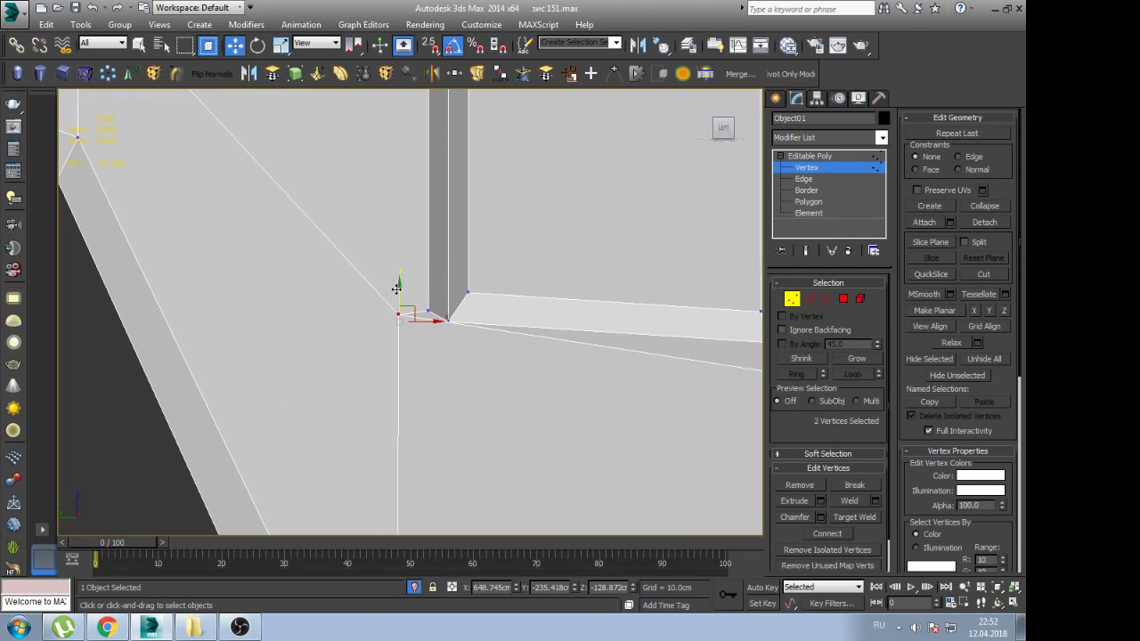
scroll(401, 308, "down", 2)
middle_click_drag(433, 331, 445, 344, "alt")
scroll(408, 366, "down", 2)
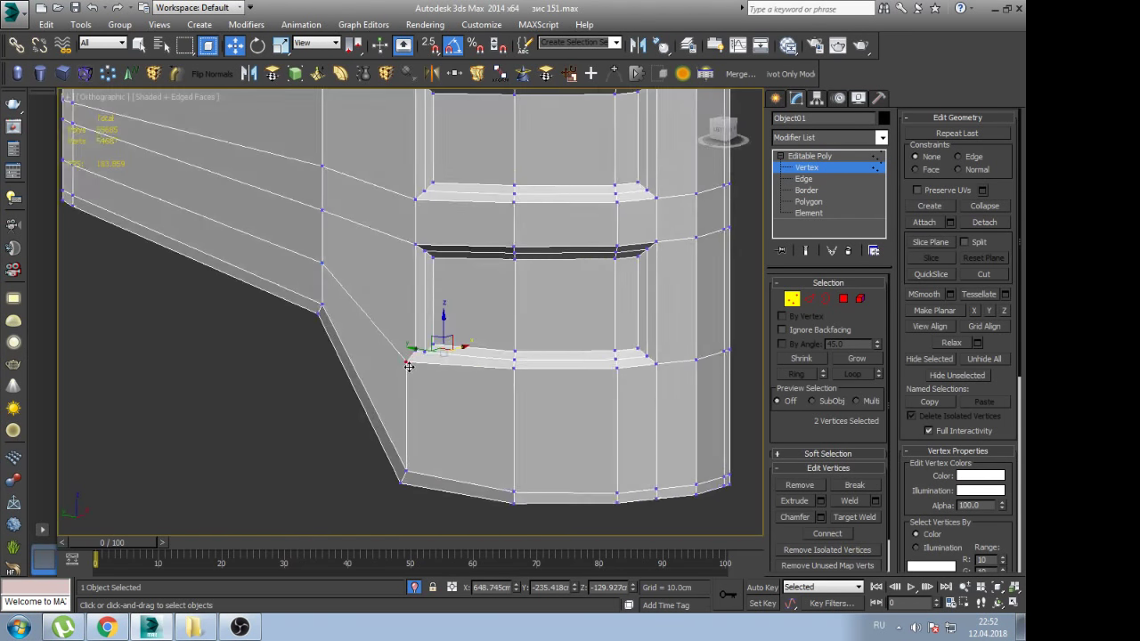
scroll(408, 366, "up", 2)
left_click(455, 311)
scroll(466, 349, "up", 1)
scroll(465, 422, "up", 1)
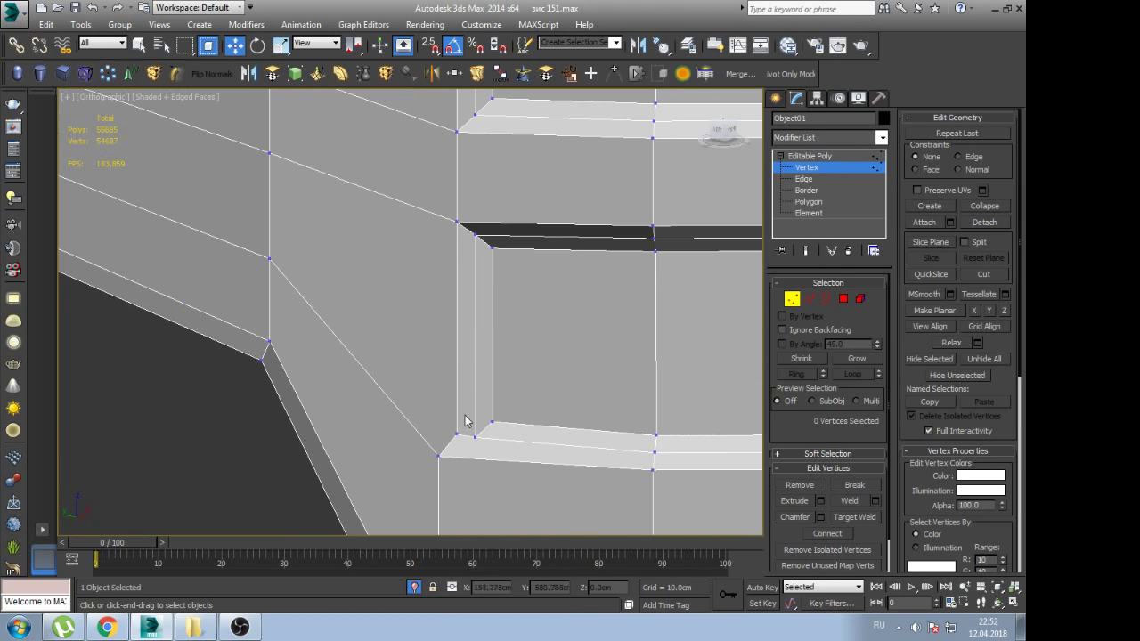
scroll(464, 459, "up", 1)
left_click(445, 389)
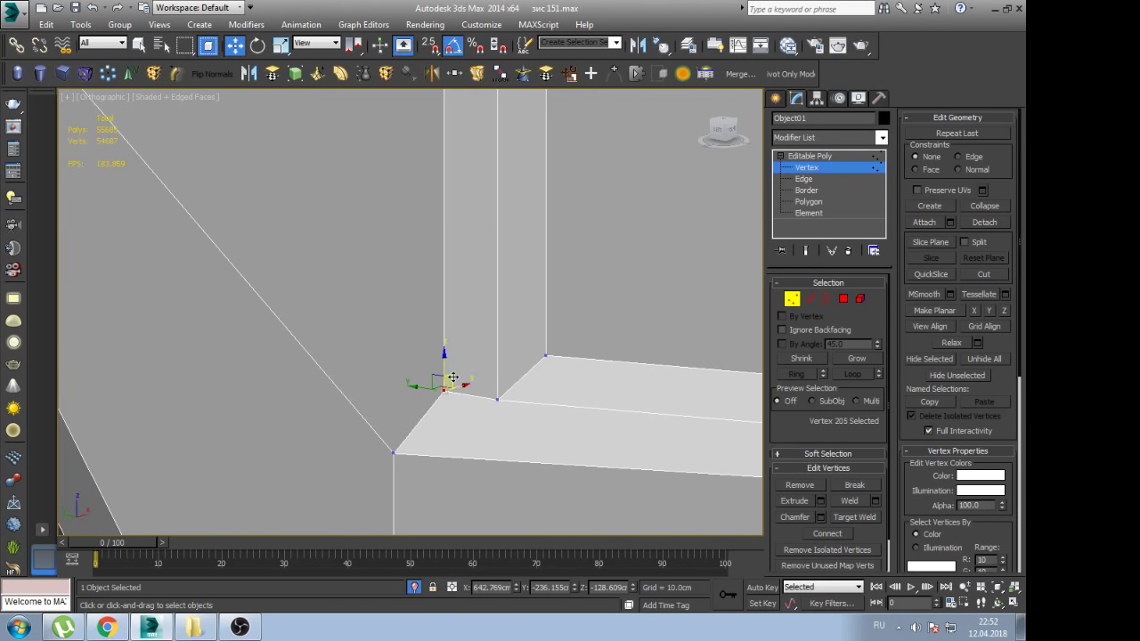
scroll(481, 431, "down", 3)
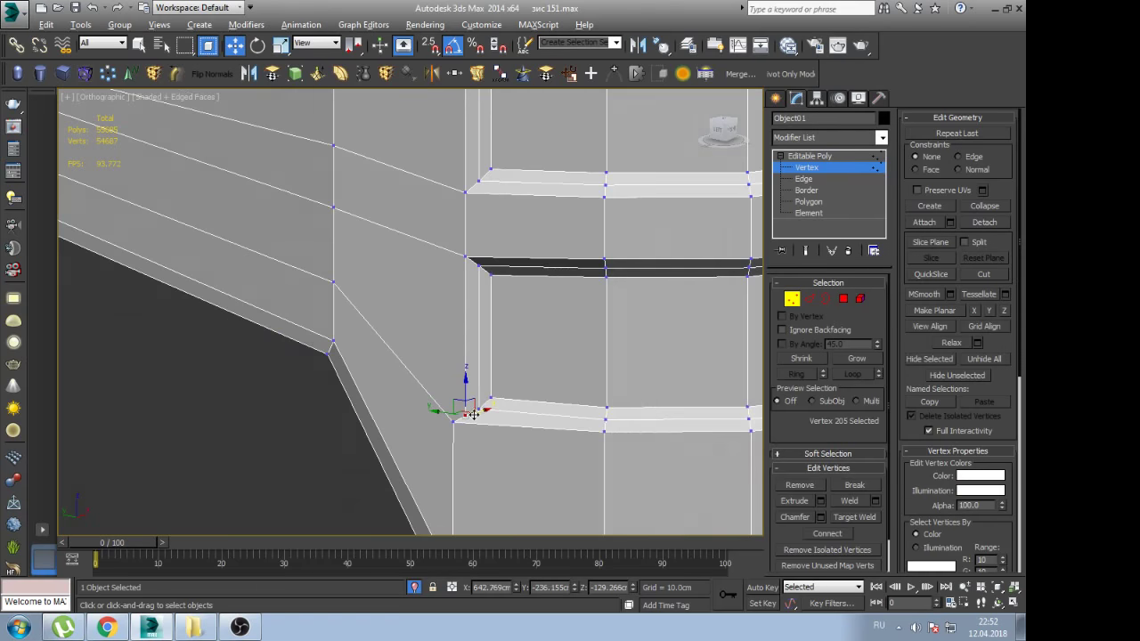
middle_click_drag(489, 433, 467, 434, "alt")
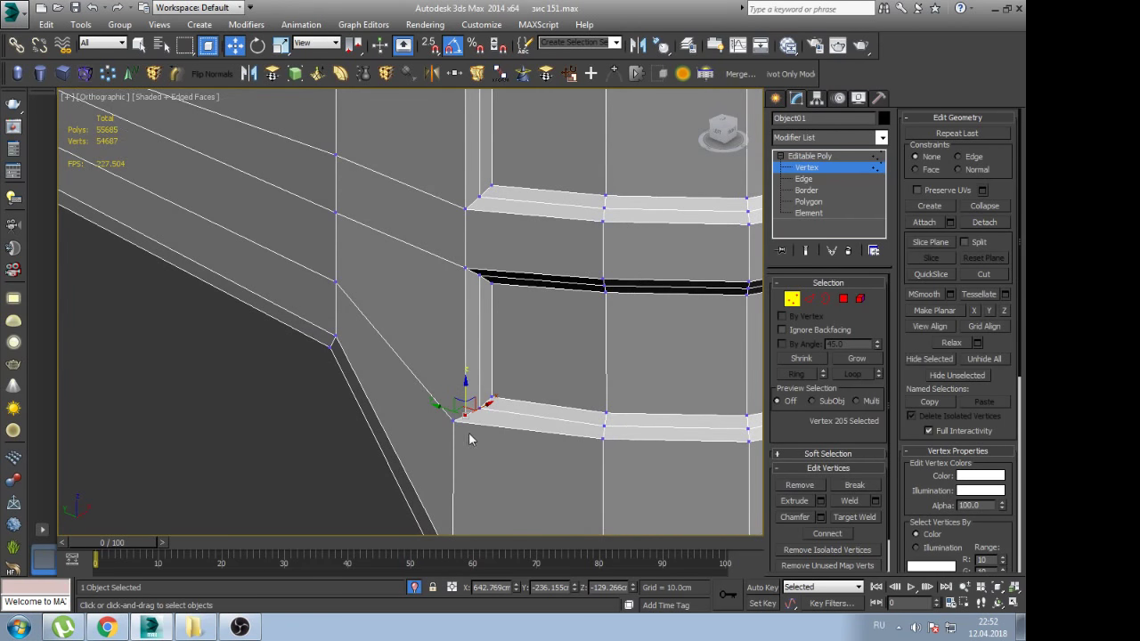
left_click(468, 438)
scroll(469, 438, "up", 3)
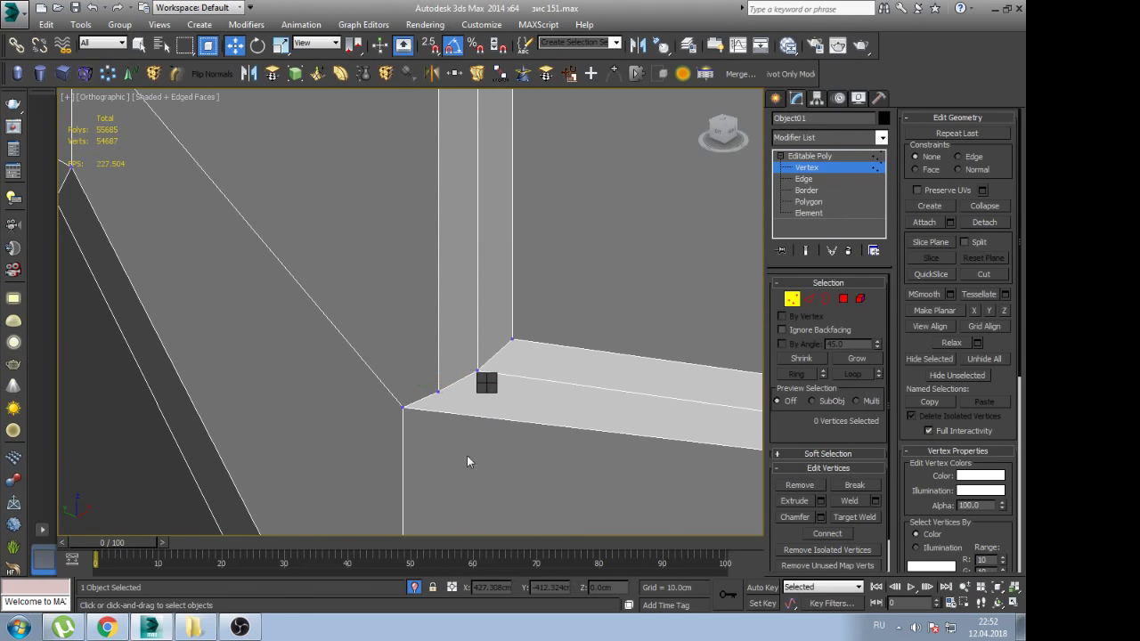
Target Weld the stray vertex onto the window-corner vertex and preview NURMS smoothing
key("ctrl+shift+w")
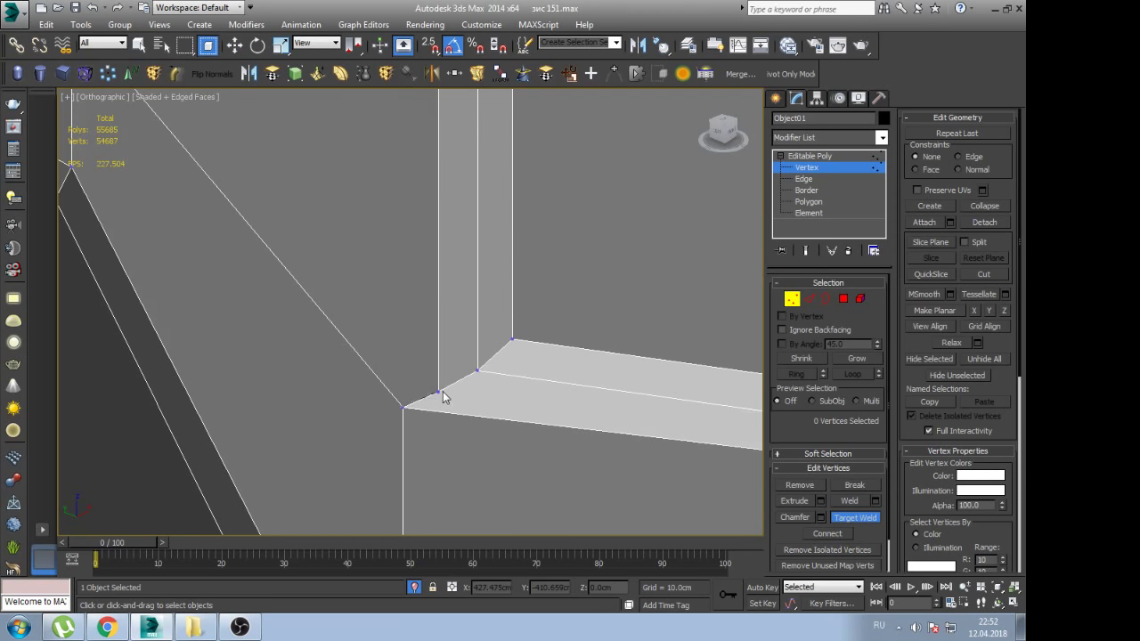
left_click(438, 391)
left_click(404, 407)
scroll(488, 412, "down", 5)
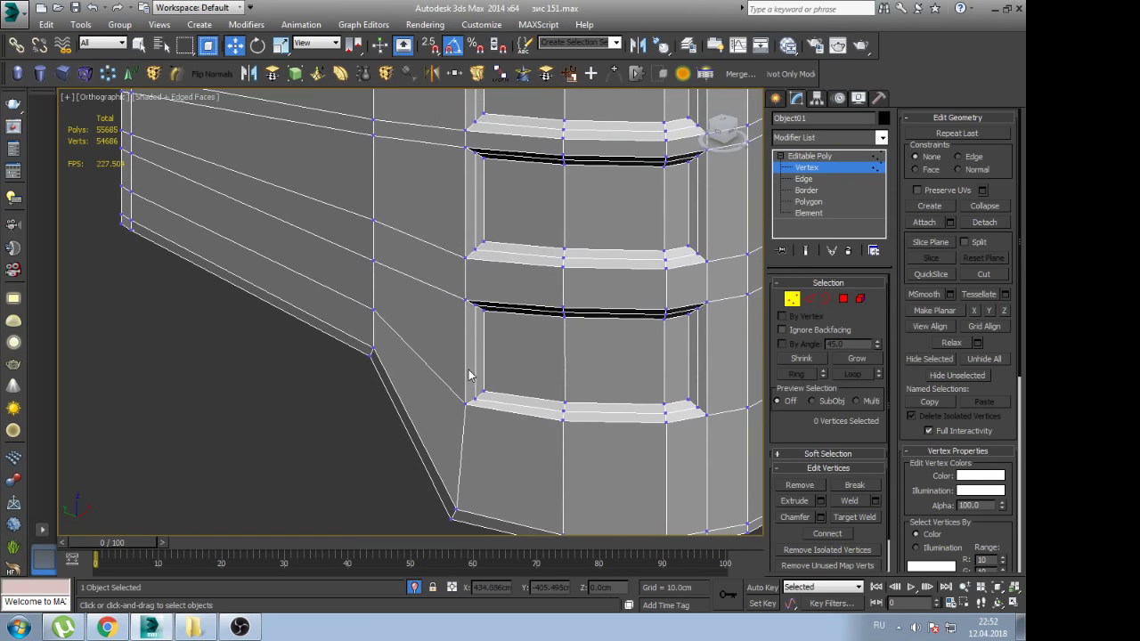
scroll(471, 375, "down", 2)
middle_click_drag(470, 376, 470, 403)
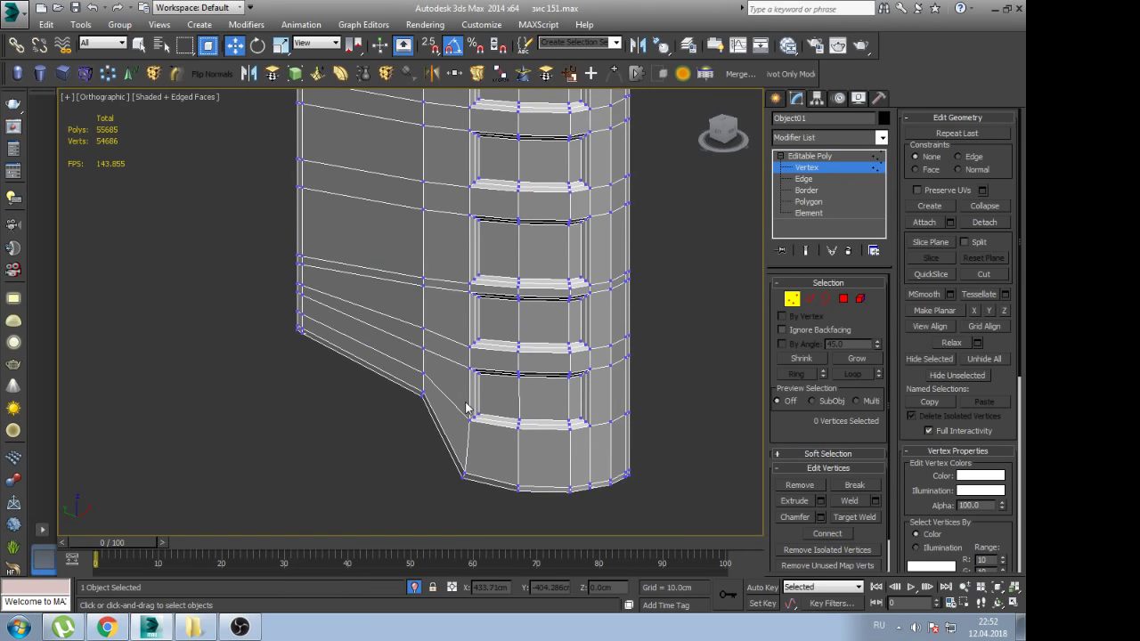
key("ctrl+q")
key("ctrl+q")
Return to object level and frame the slotted panel's top in the Front view
key("z")
left_click(816, 155)
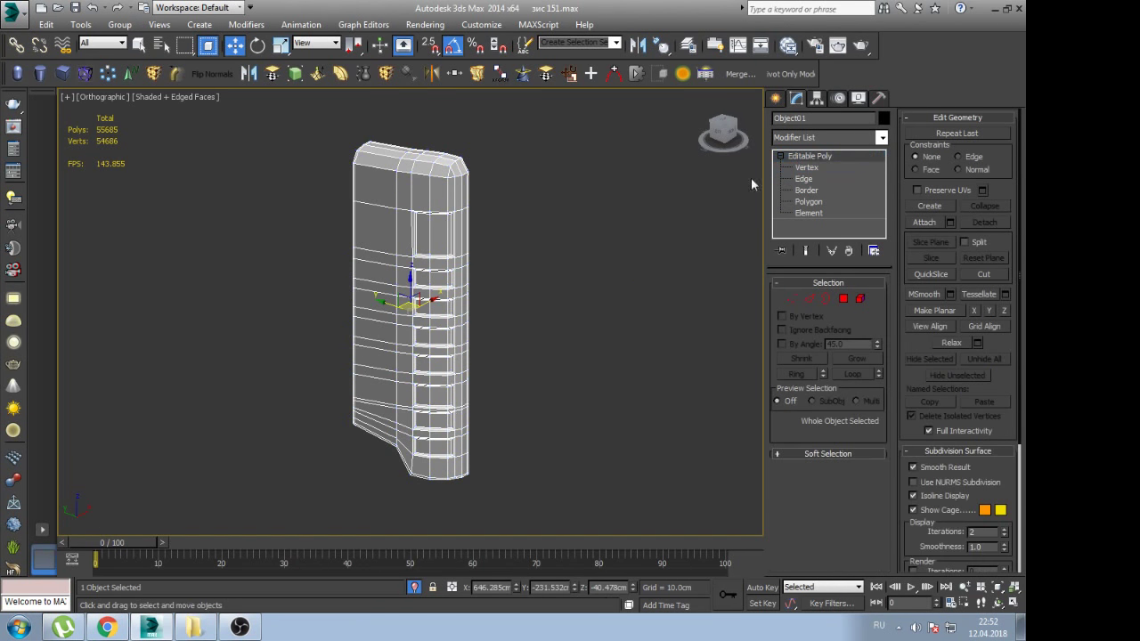
middle_click_drag(489, 244, 461, 280)
scroll(443, 257, "up", 3)
scroll(443, 258, "up", 1)
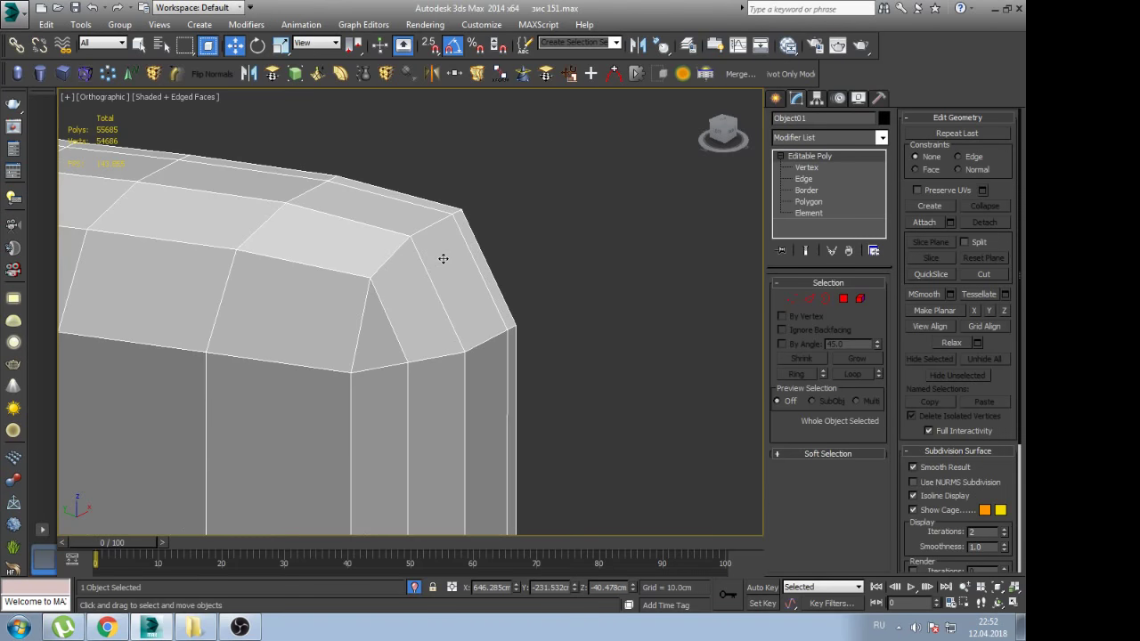
scroll(443, 258, "down", 2)
key("f")
key("z")
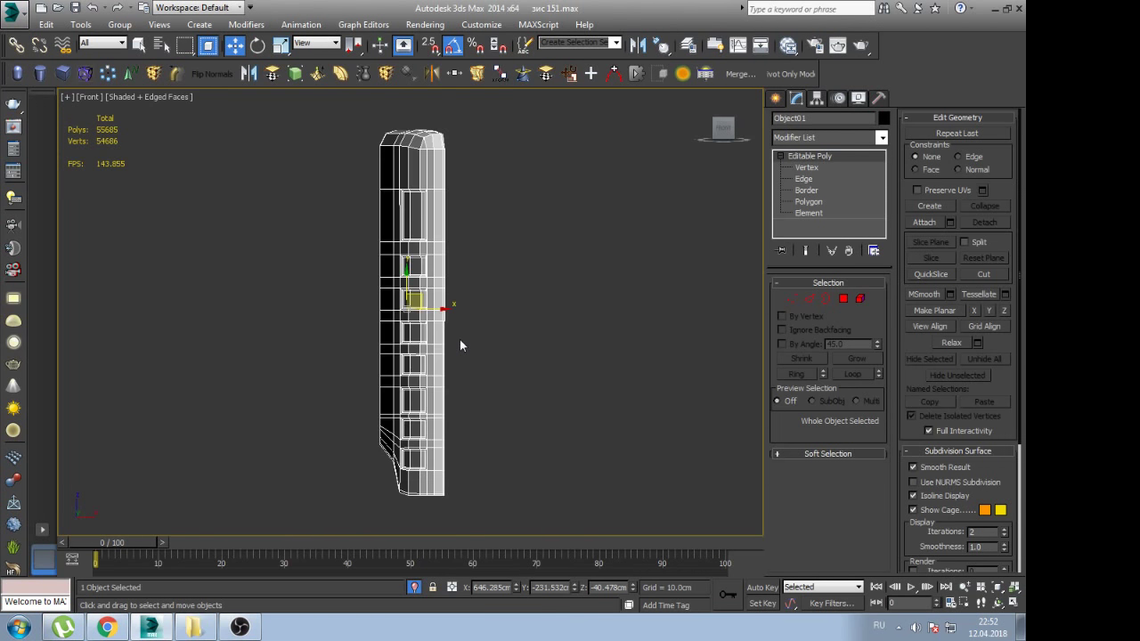
scroll(432, 387, "up", 5)
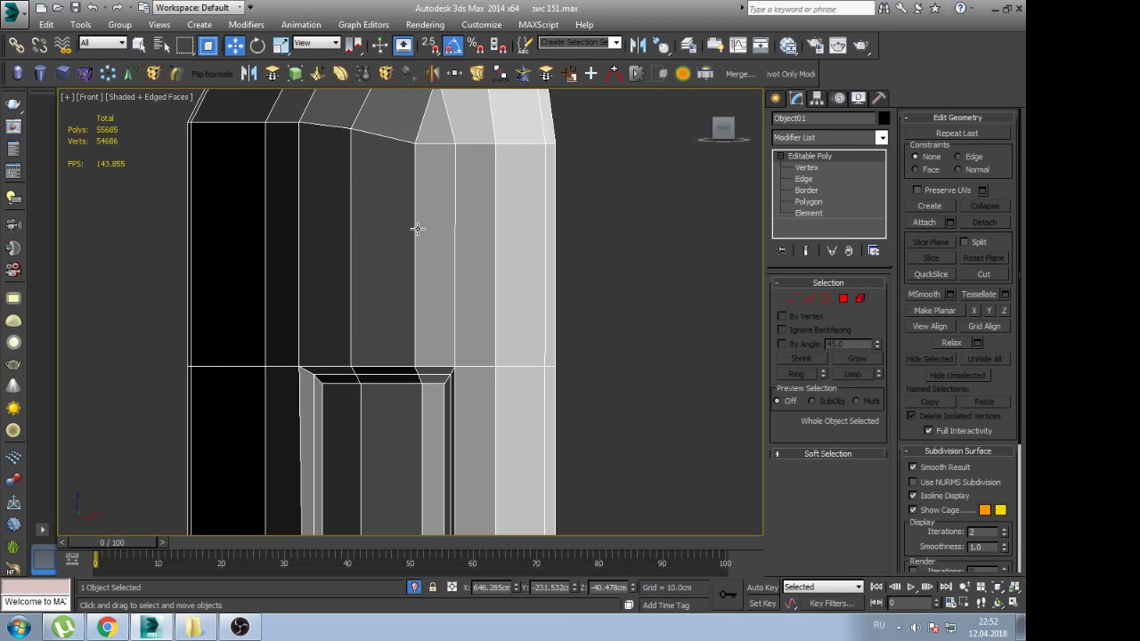
middle_click_drag(416, 229, 428, 403)
scroll(432, 280, "up", 1)
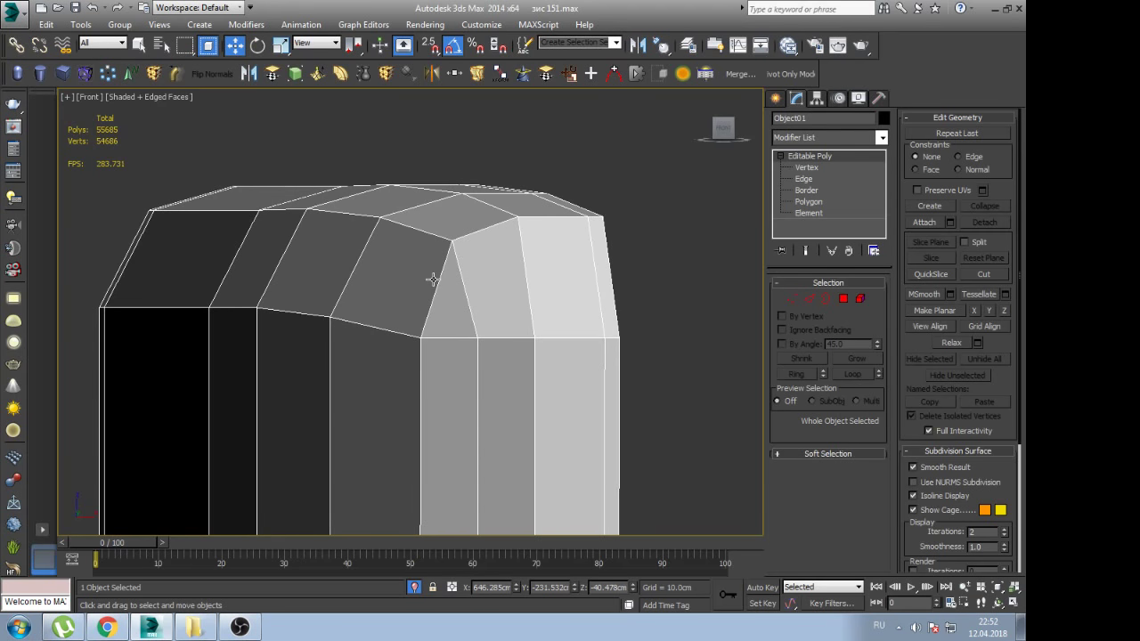
scroll(313, 307, "up", 1)
scroll(339, 318, "up", 2)
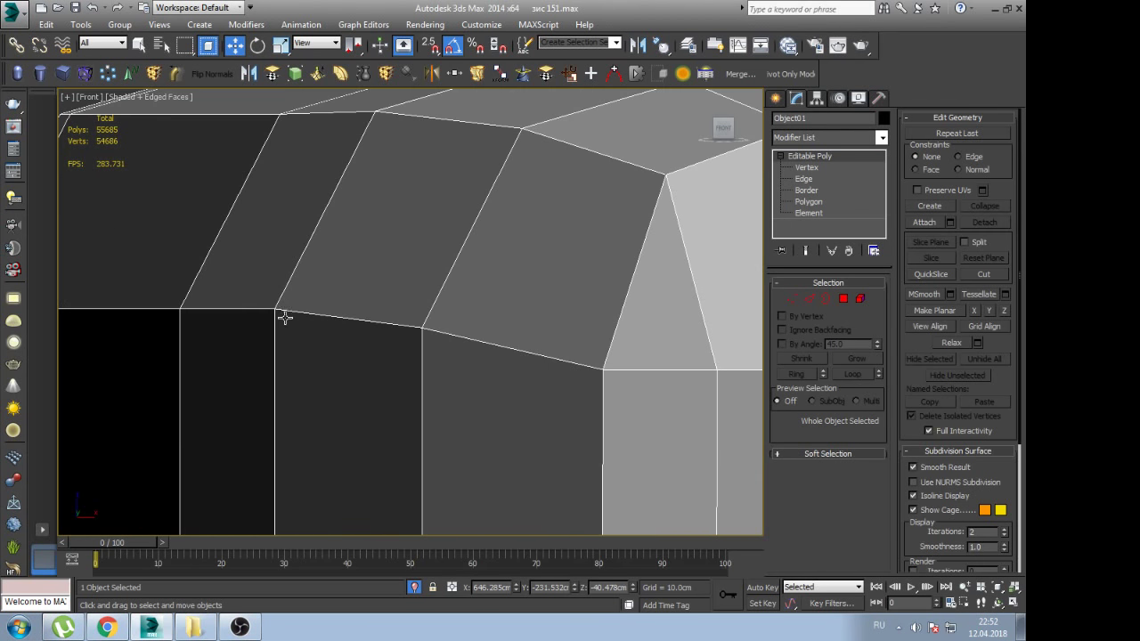
Select the two vertices at the panel's top corner, then leave vertex editing
key("1")
left_click_drag(272, 323, 279, 288)
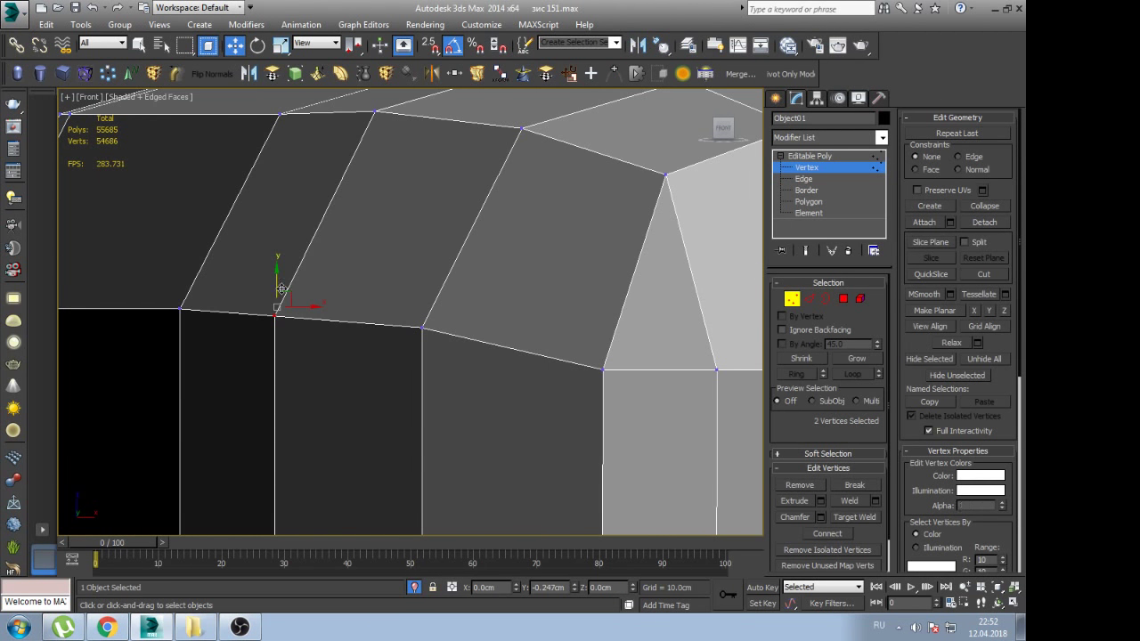
scroll(443, 312, "down", 3)
left_click(813, 155)
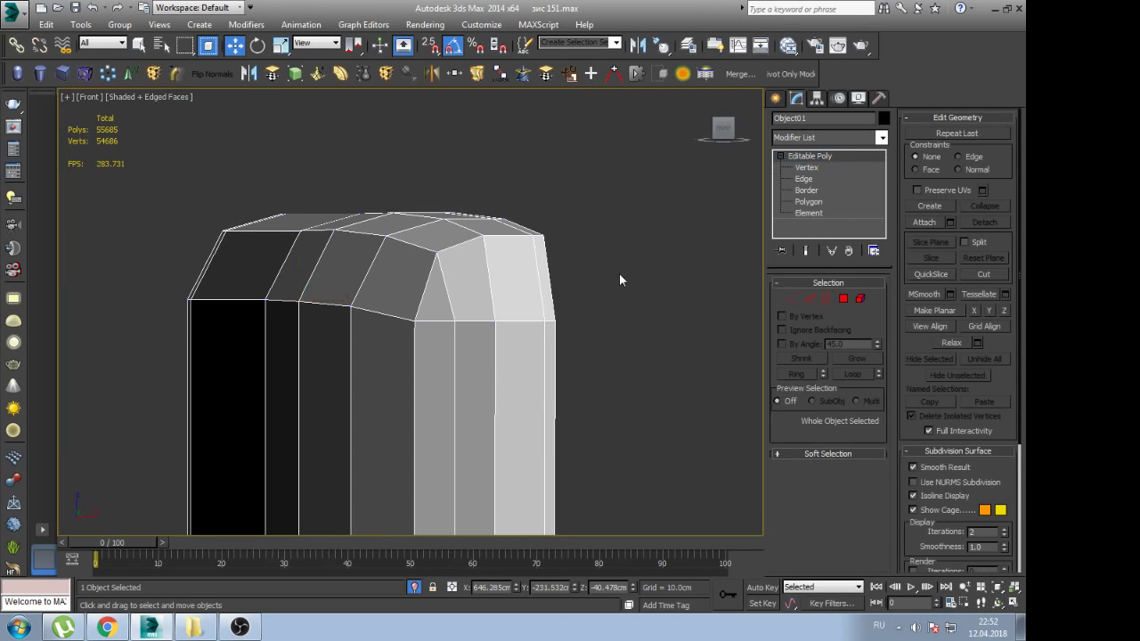
scroll(481, 417, "up", 3)
scroll(475, 408, "up", 2)
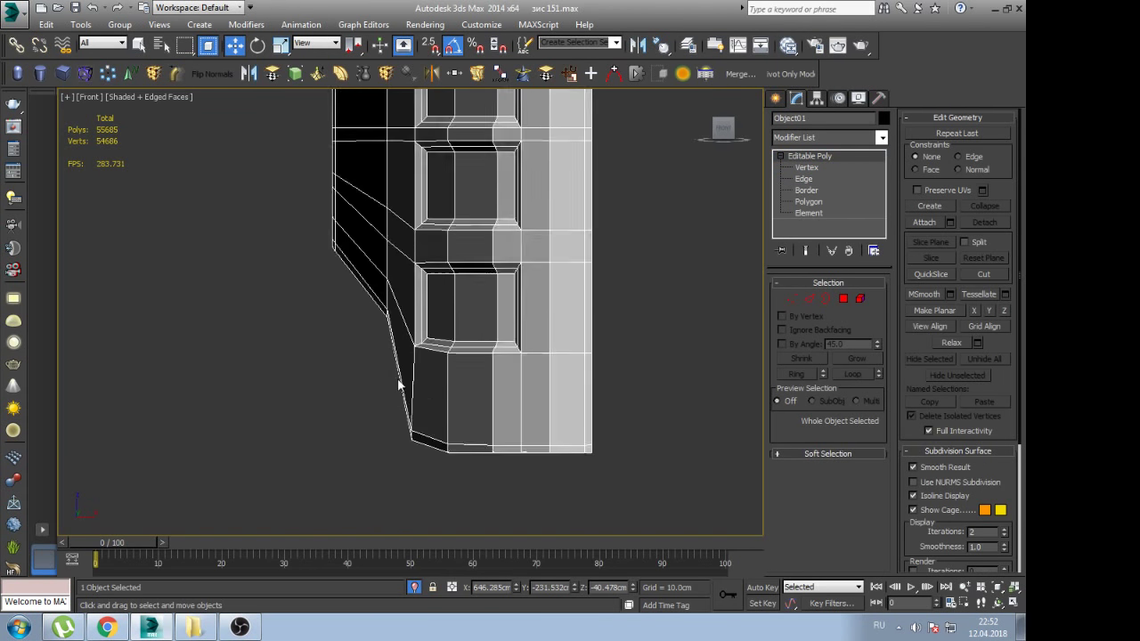
scroll(407, 369, "up", 2)
mouse_move(433, 354)
middle_mouse_down()
mouse_move(425, 394)
mouse_move(441, 402)
middle_mouse_up()
scroll(440, 378, "up", 2)
Select the vertical edges running beside the panel's openings
key("2")
left_click(539, 339)
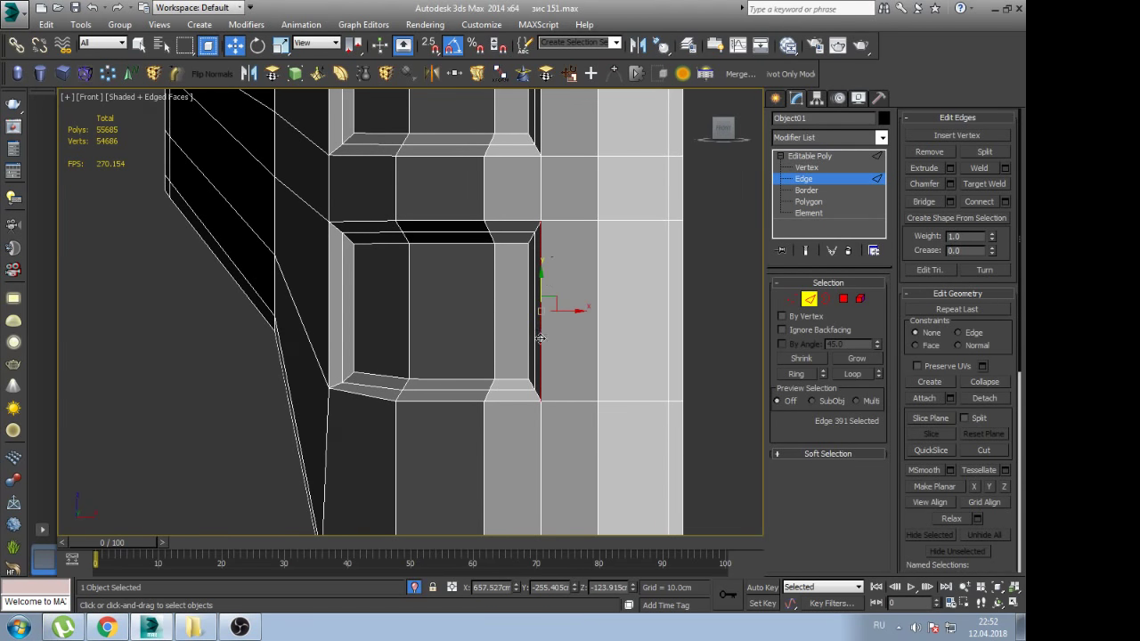
scroll(539, 340, "up", 2)
middle_click_drag(564, 163, 560, 193)
scroll(547, 181, "down", 3)
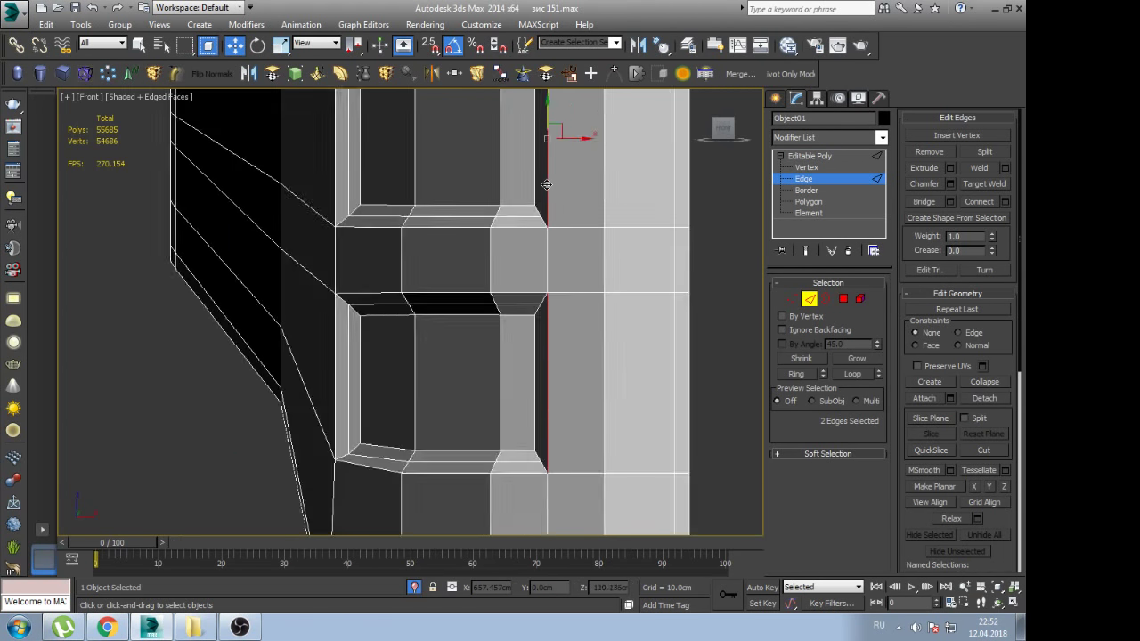
scroll(547, 181, "down", 2)
scroll(560, 295, "up", 2)
double_click(553, 294)
middle_click_drag(553, 293, 565, 420)
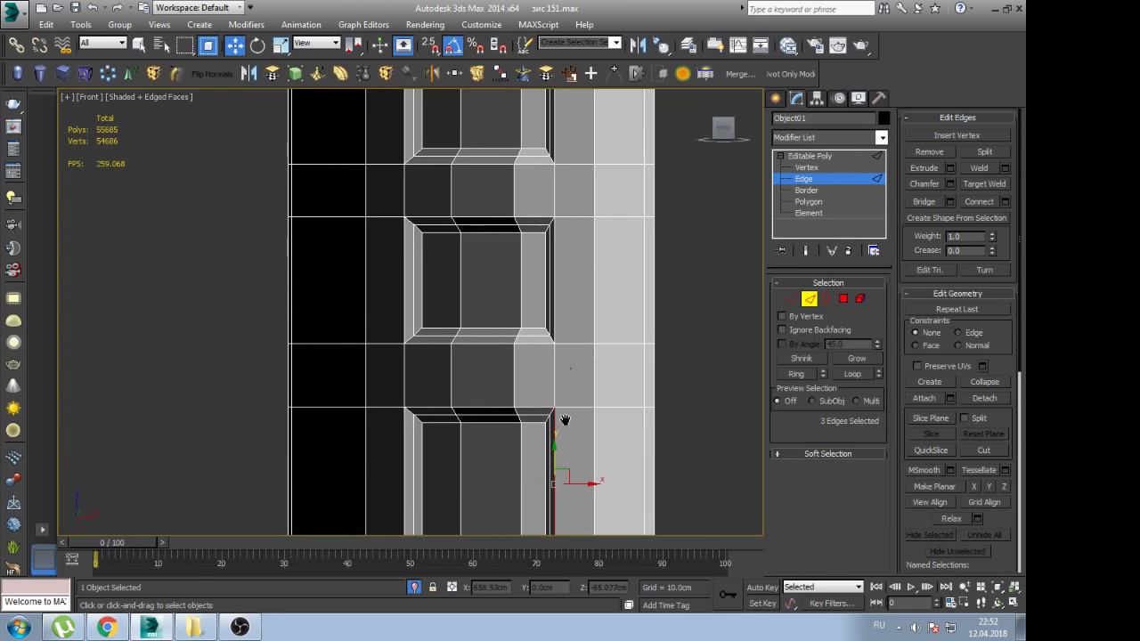
mouse_move(553, 290)
middle_mouse_down()
mouse_move(558, 280)
mouse_move(567, 336)
mouse_move(559, 474)
middle_mouse_up()
left_click(549, 294, "ctrl")
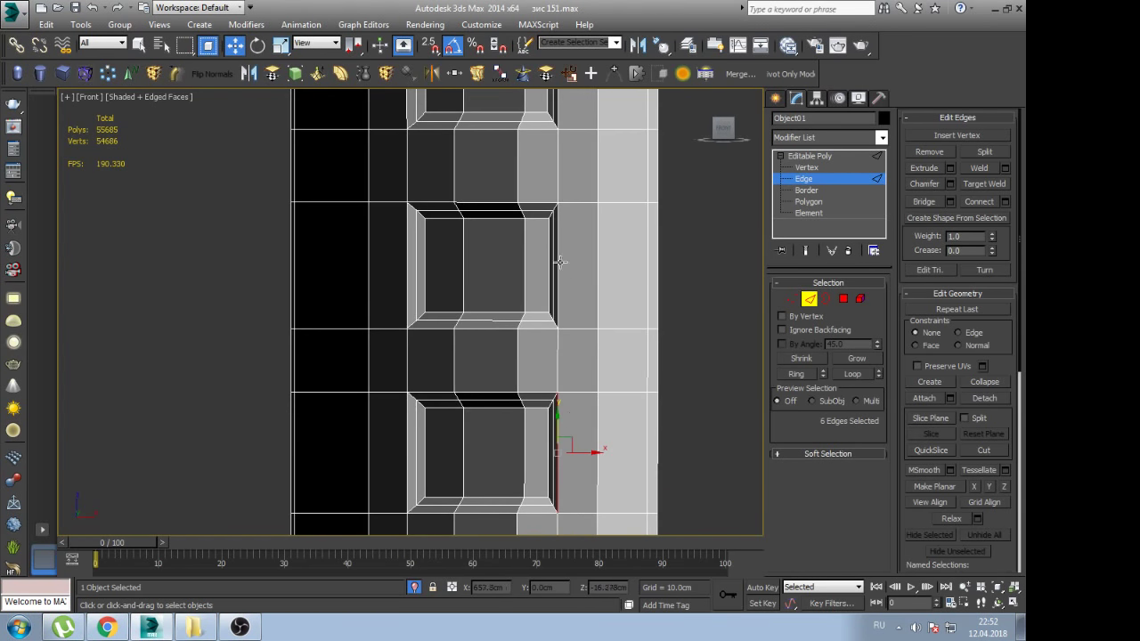
middle_click_drag(558, 262, 576, 299, "alt")
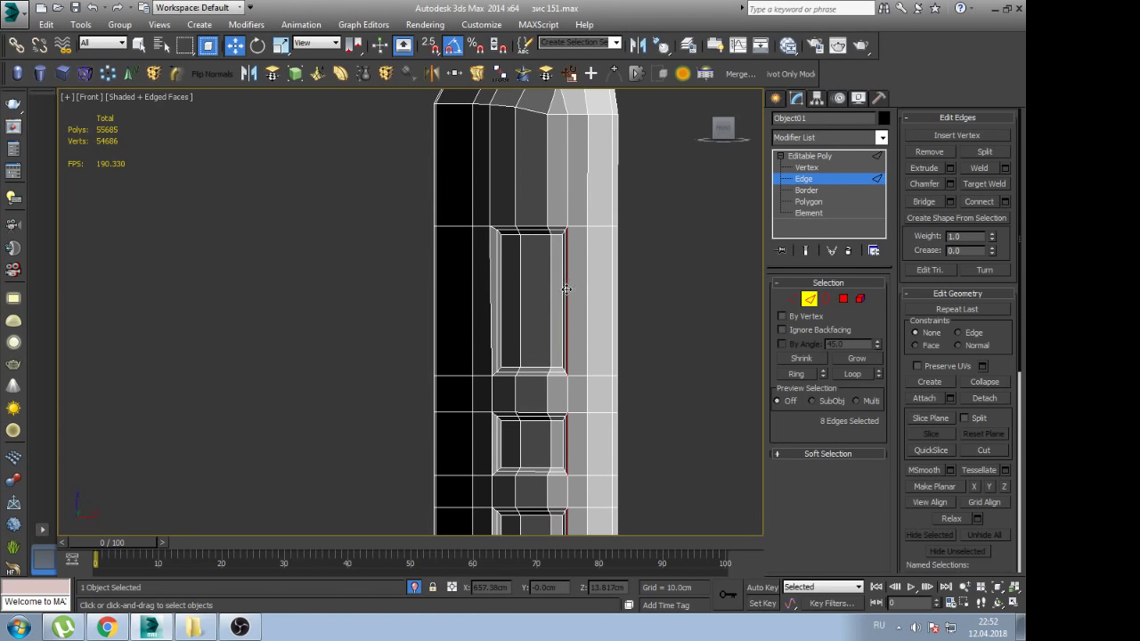
Ring-select all parallel vertical edges and Connect them with a new loop
key("alt+r")
key("z")
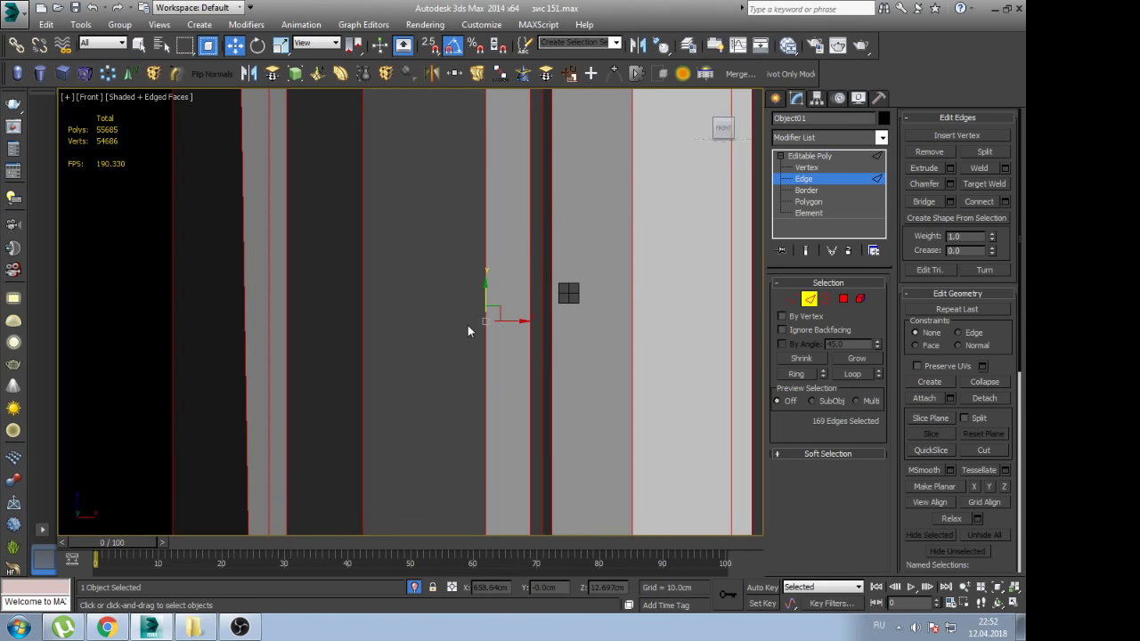
scroll(491, 402, "down", 3)
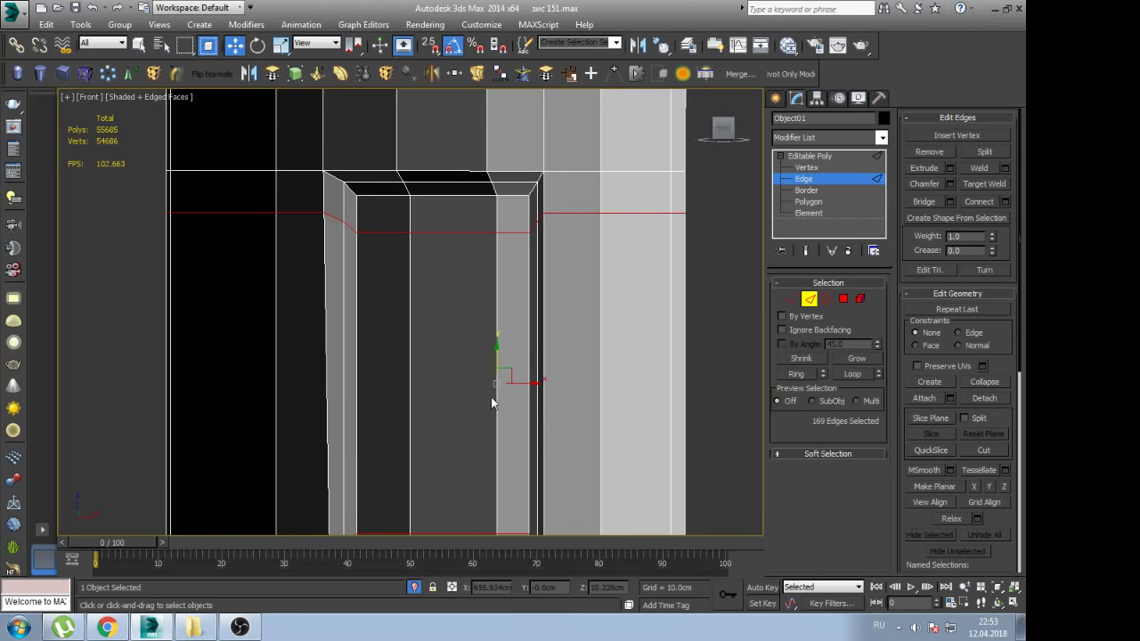
key("ctrl+shift+e")
Enable NURMS smoothing on the panel, deselect it, and render a test image of the view
left_click(823, 159)
key("z")
middle_click_drag(445, 311, 514, 331, "alt")
scroll(447, 261, "up", 2)
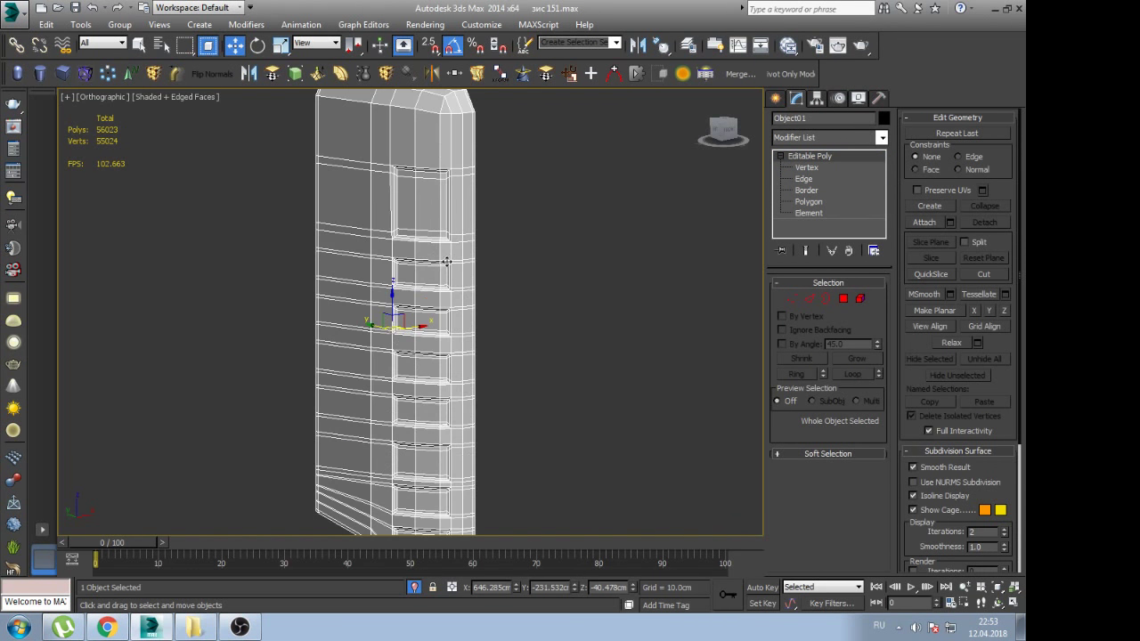
key("ctrl+s")
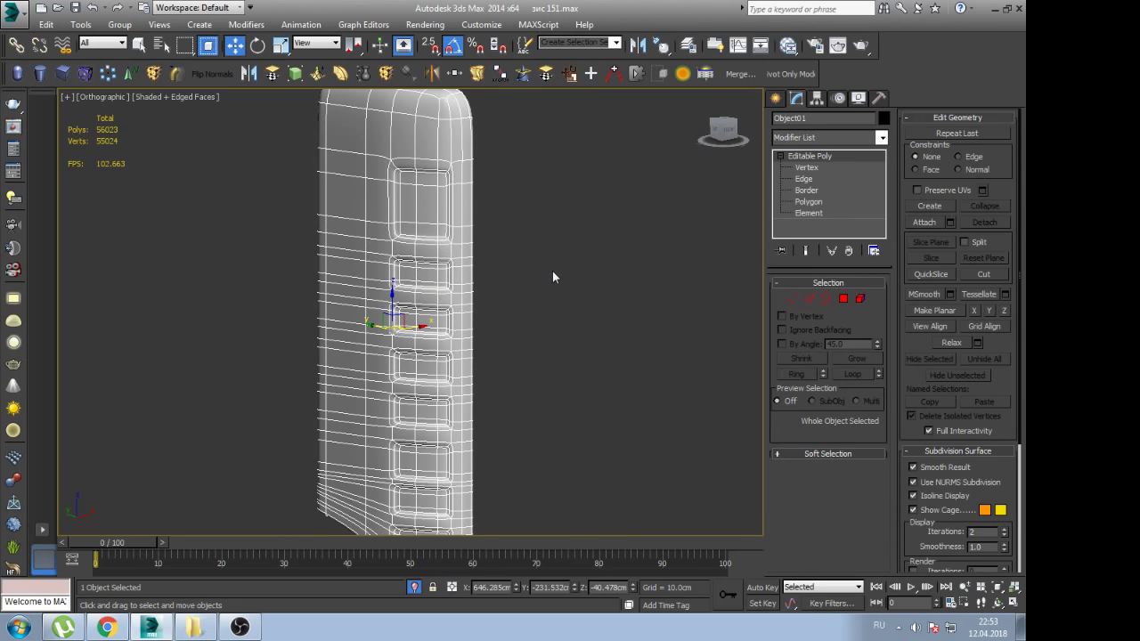
left_click(553, 272)
scroll(553, 272, "down", 2)
key("F4")
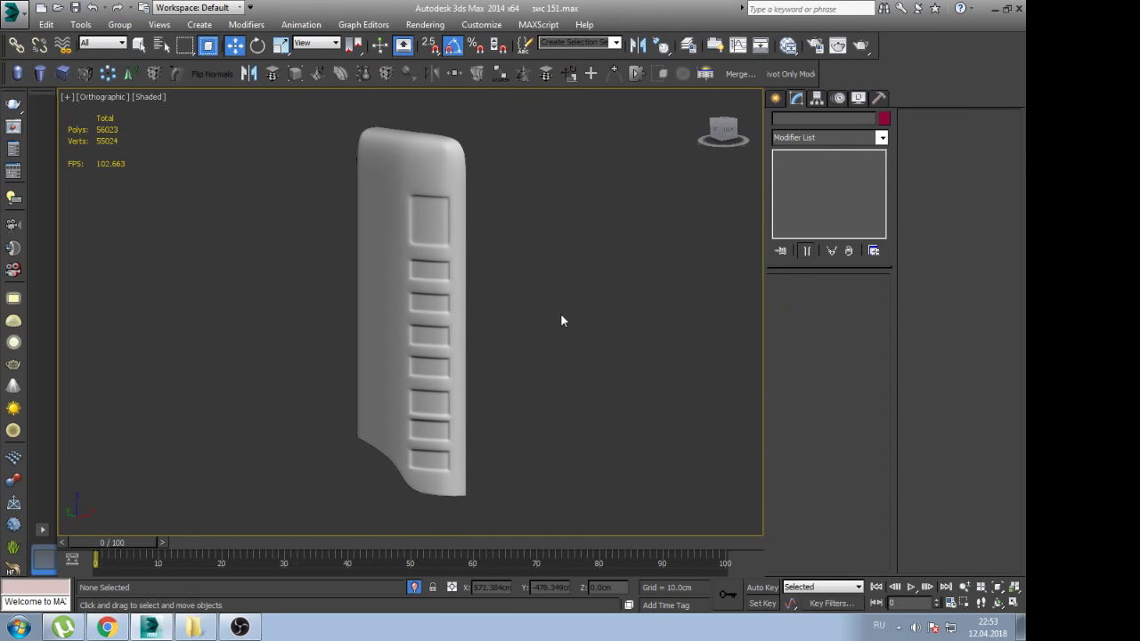
key("shift+q")
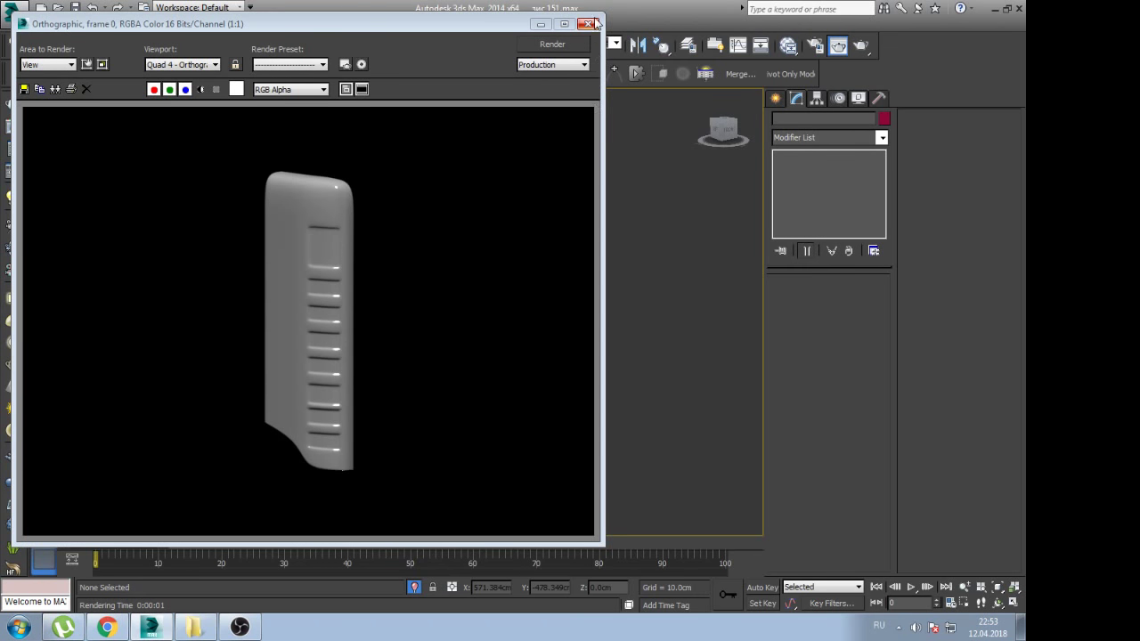
Compare the ZIS-151 reference photo in Chrome with the render, then close the render window
left_click(109, 629)
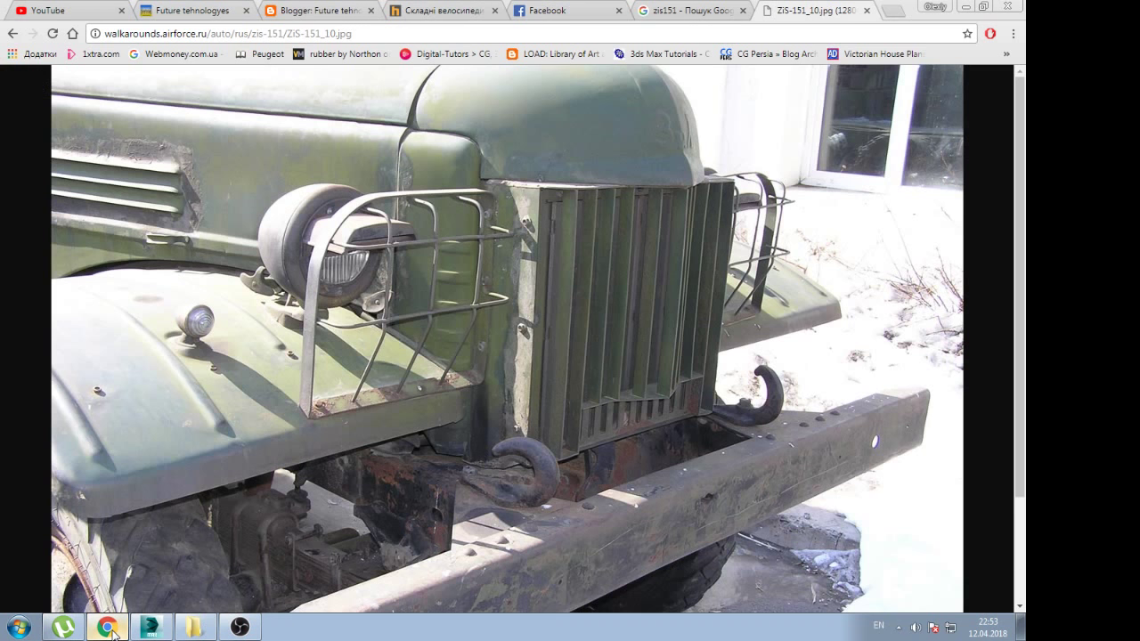
left_click(109, 628)
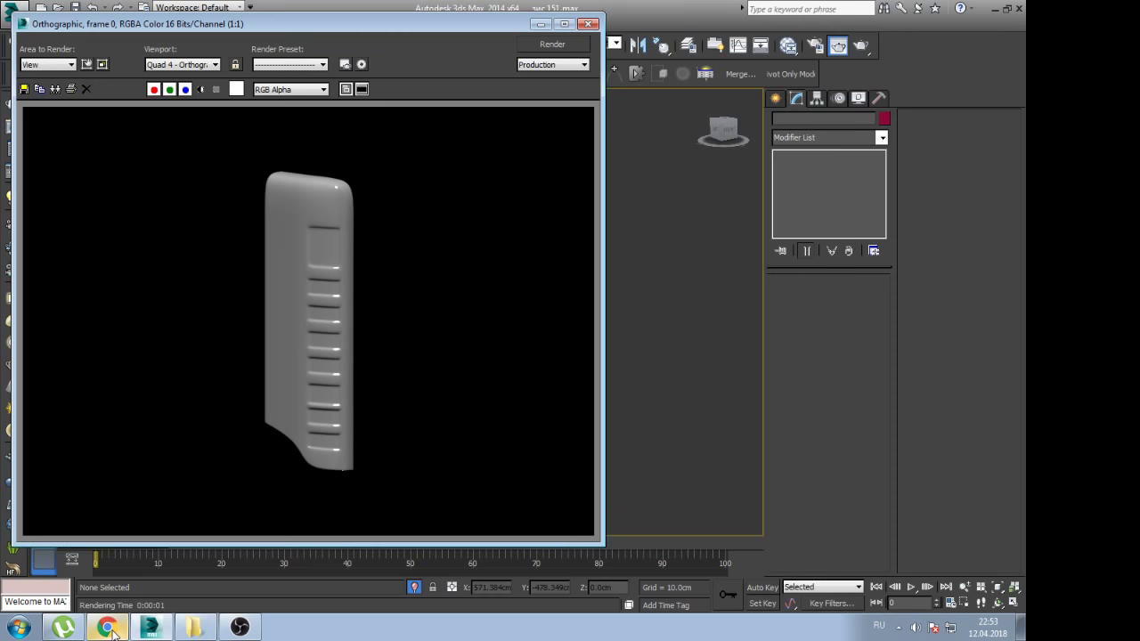
left_click(108, 629)
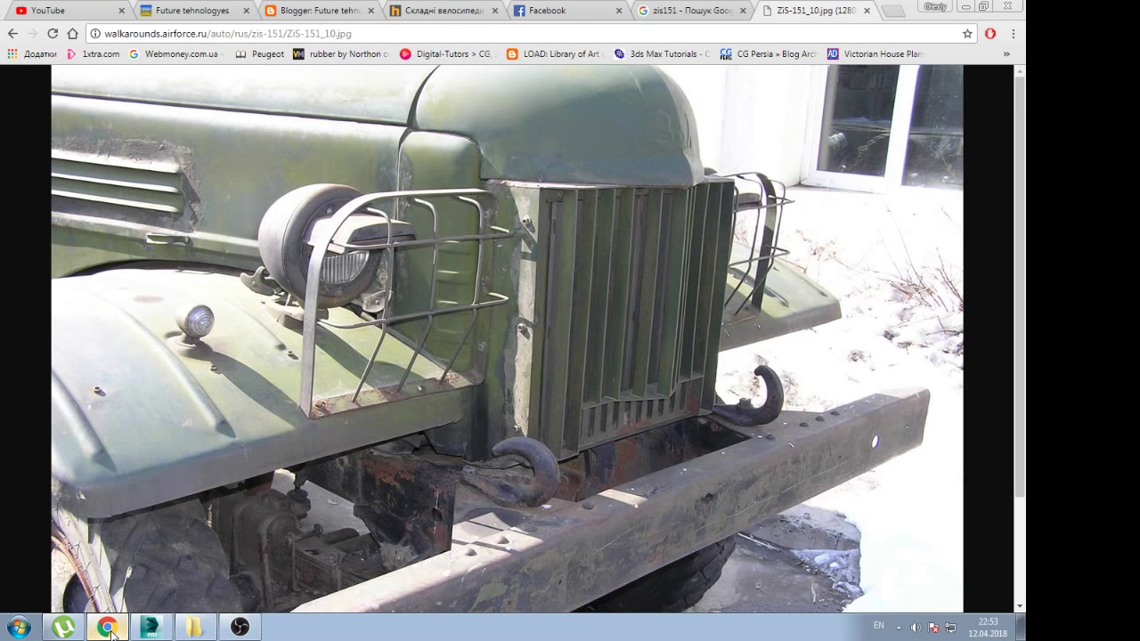
left_click(109, 629)
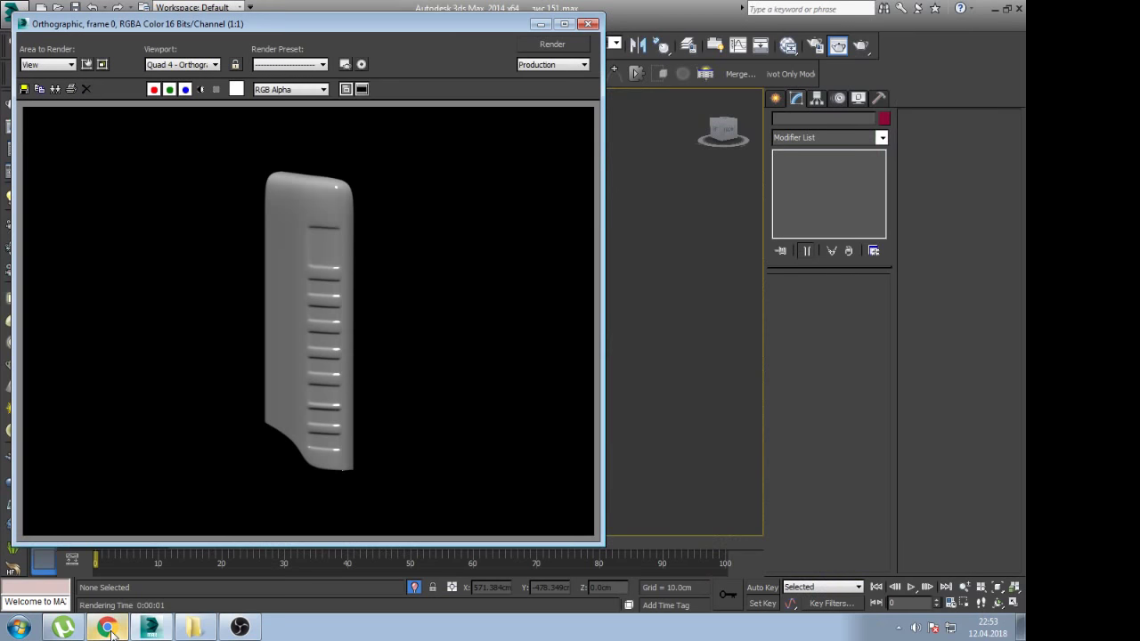
left_click(588, 24)
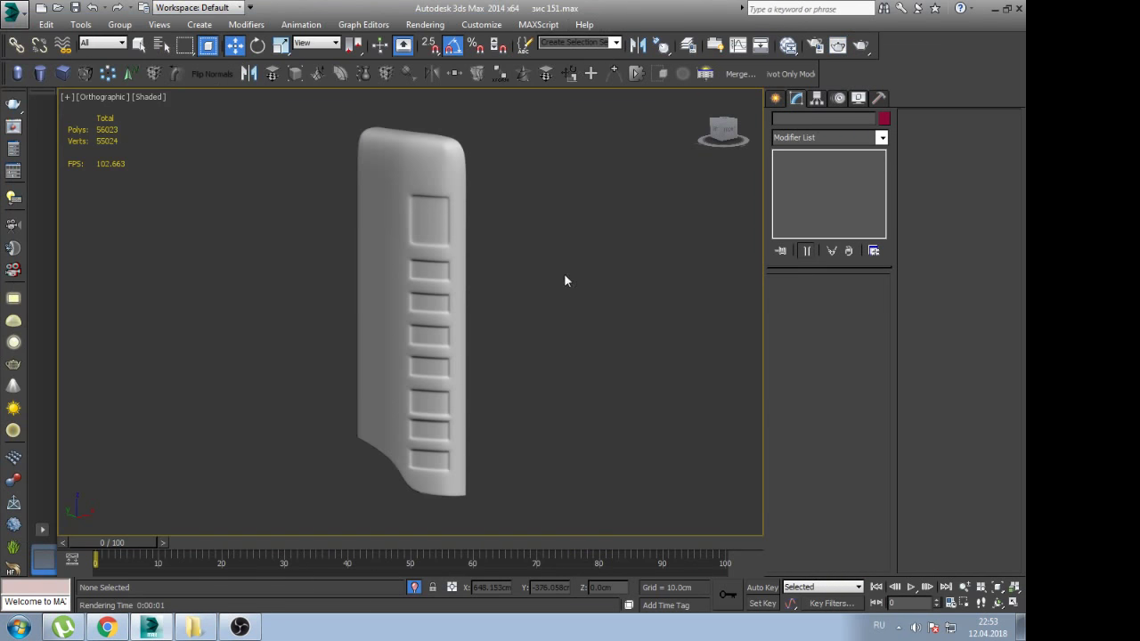
Select the grille and show edged faces on the shaded model
scroll(591, 219, "down", 5)
left_click(554, 236)
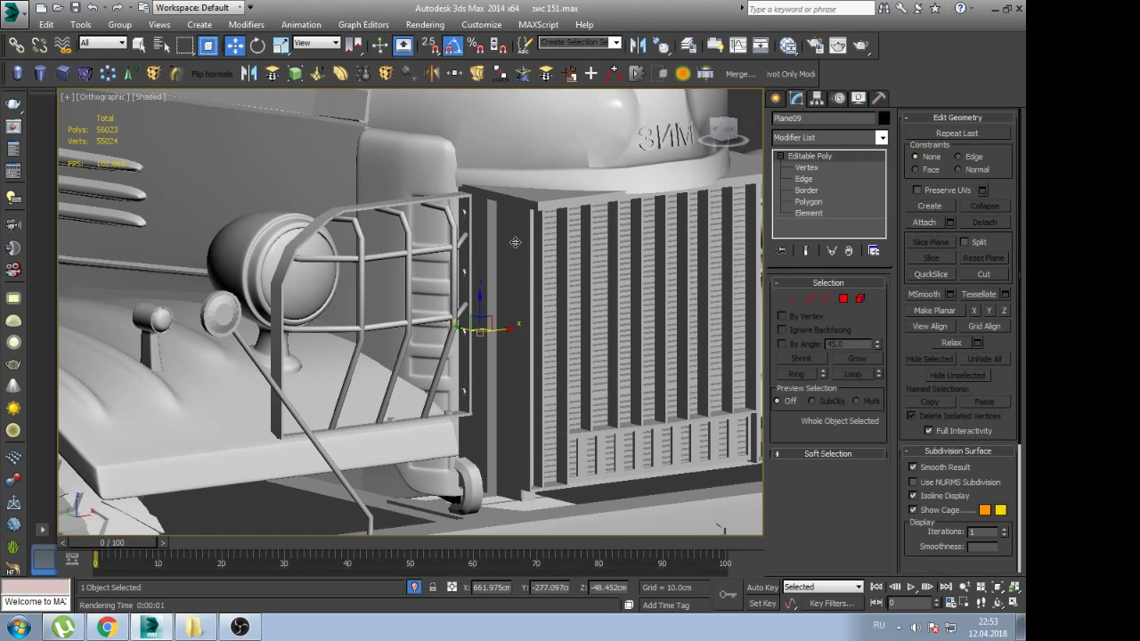
scroll(515, 242, "up", 1)
key("F4")
scroll(446, 230, "up", 2)
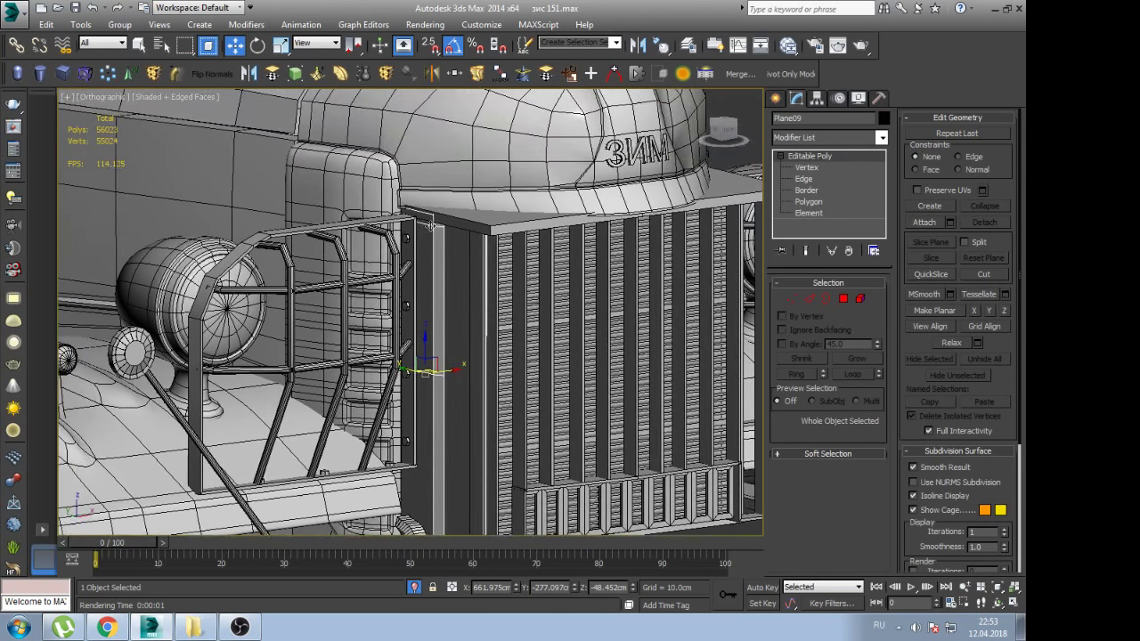
scroll(425, 225, "up", 4)
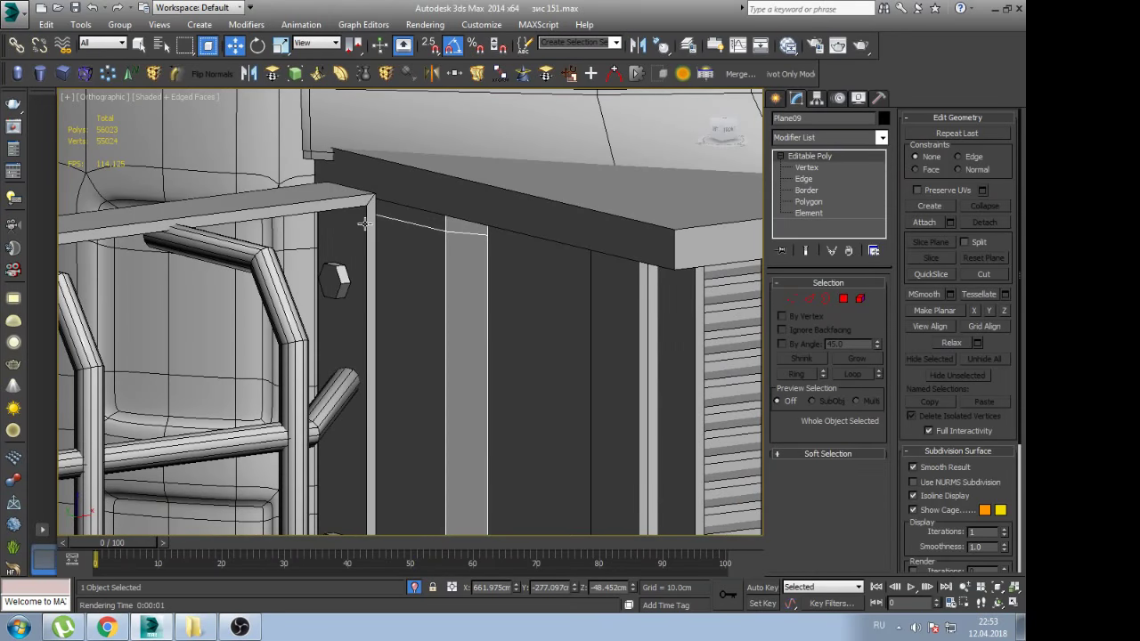
scroll(365, 224, "down", 1)
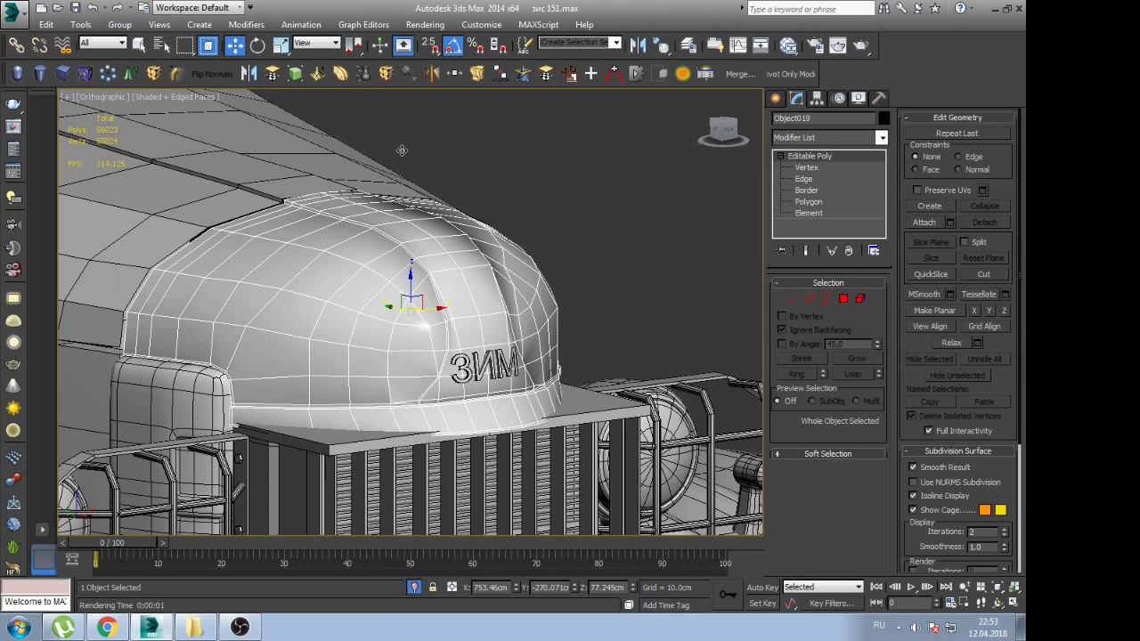
Turn on subdivision smoothing for the hood nose and the neighbouring body panel
key("ctrl+q")
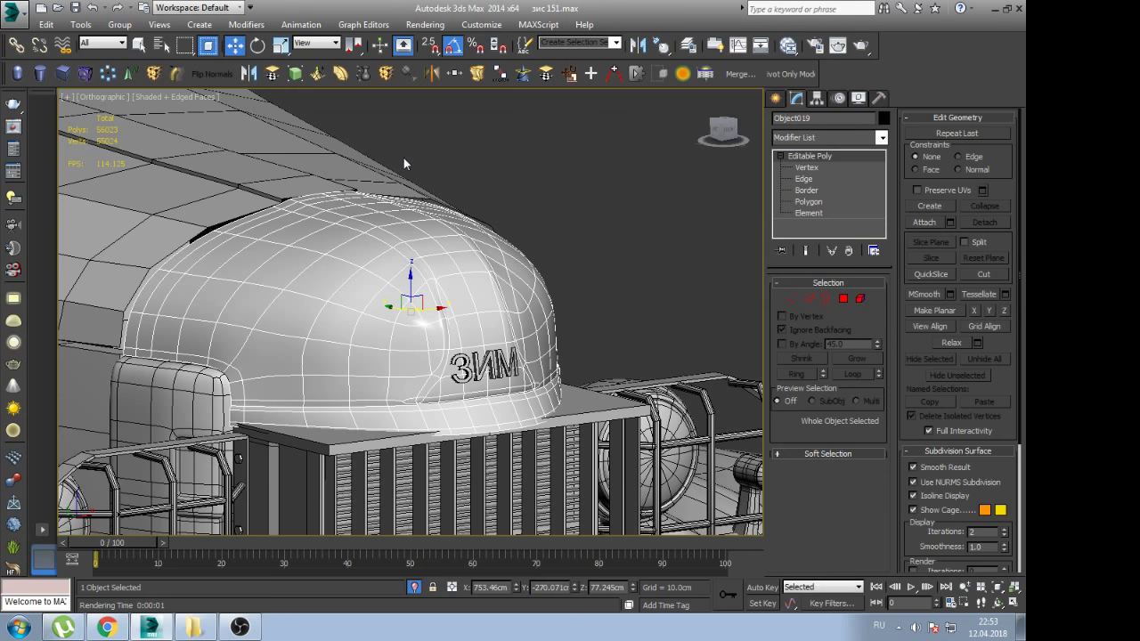
left_click(511, 172)
left_click(226, 211)
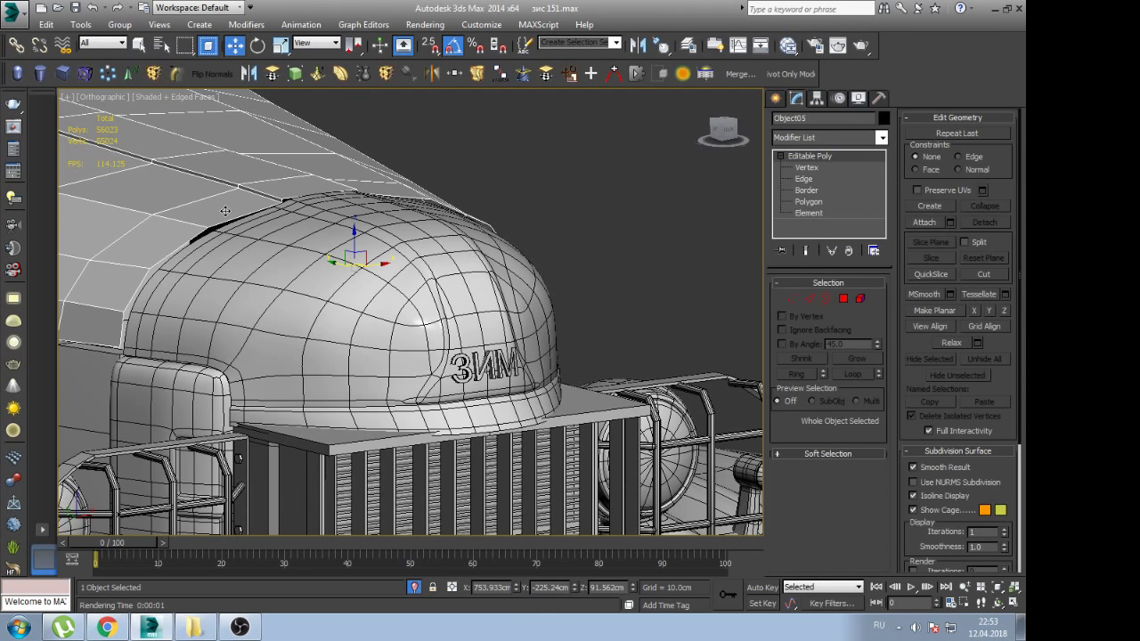
key("ctrl+q")
Inspect the smoothed result, then switch subdivision smoothing back off
scroll(226, 211, "up", 2)
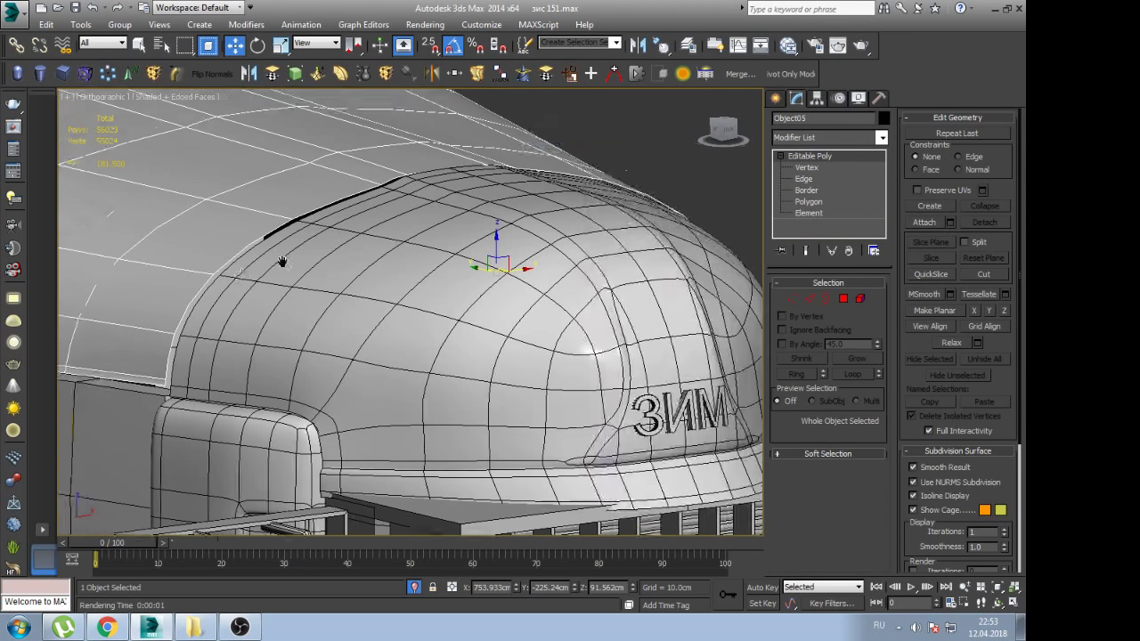
scroll(279, 257, "up", 2)
scroll(389, 318, "down", 3)
scroll(385, 326, "up", 4)
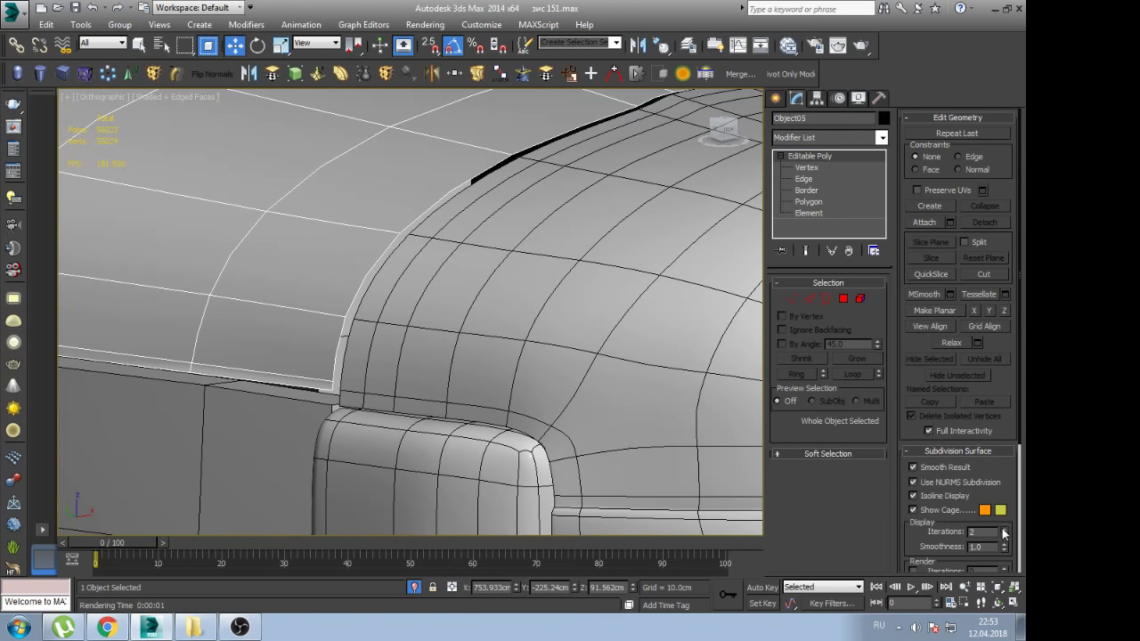
scroll(517, 214, "down", 2)
scroll(549, 265, "down", 1)
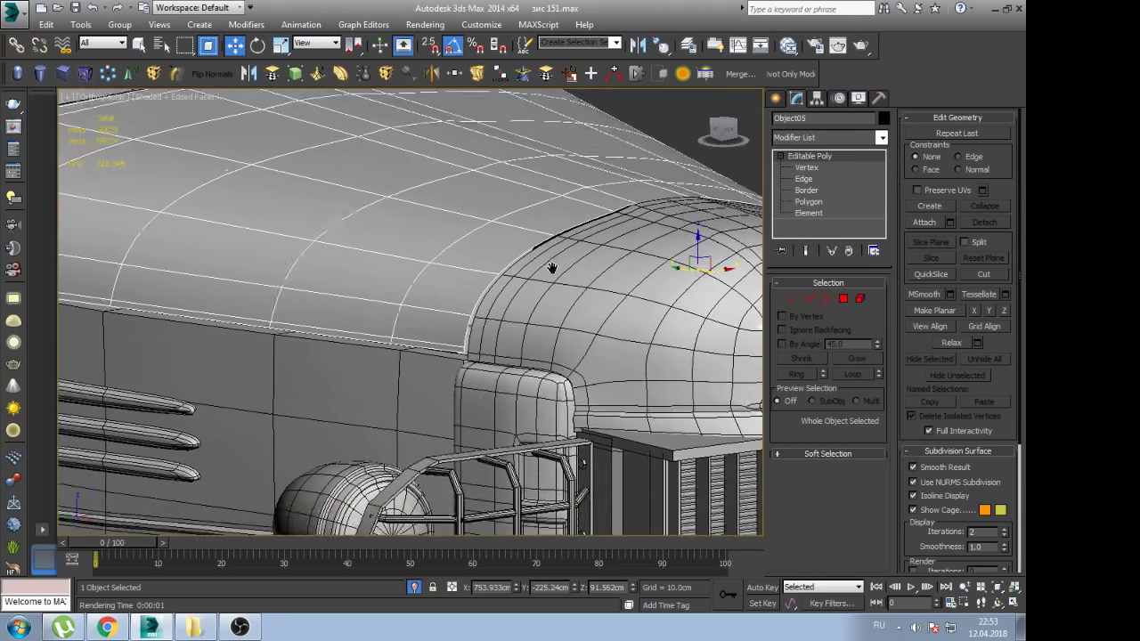
scroll(547, 295, "down", 1)
key("ctrl+BackSpace")
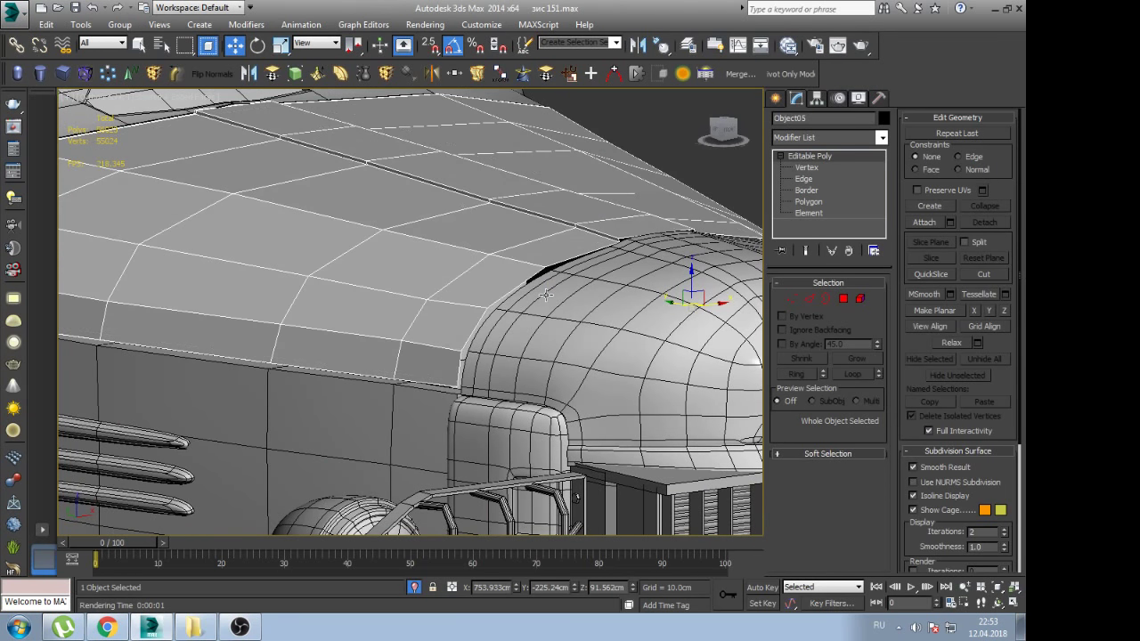
middle_click_drag(546, 295, 538, 296)
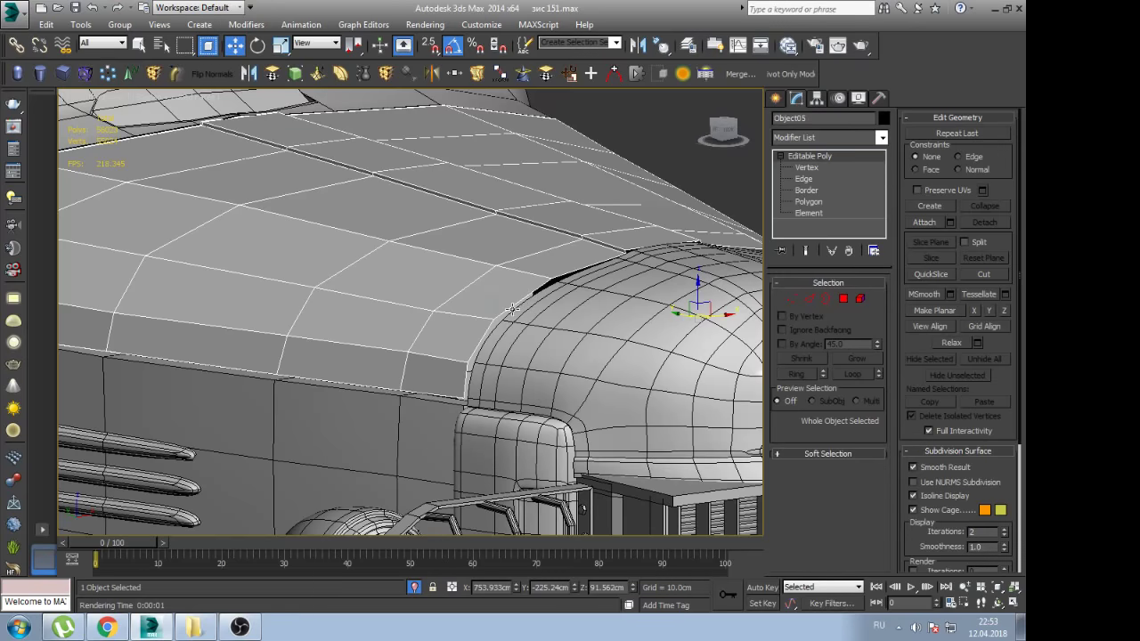
Isolate the curved piece, then frame it in Top view
key("f")
key("alt+q")
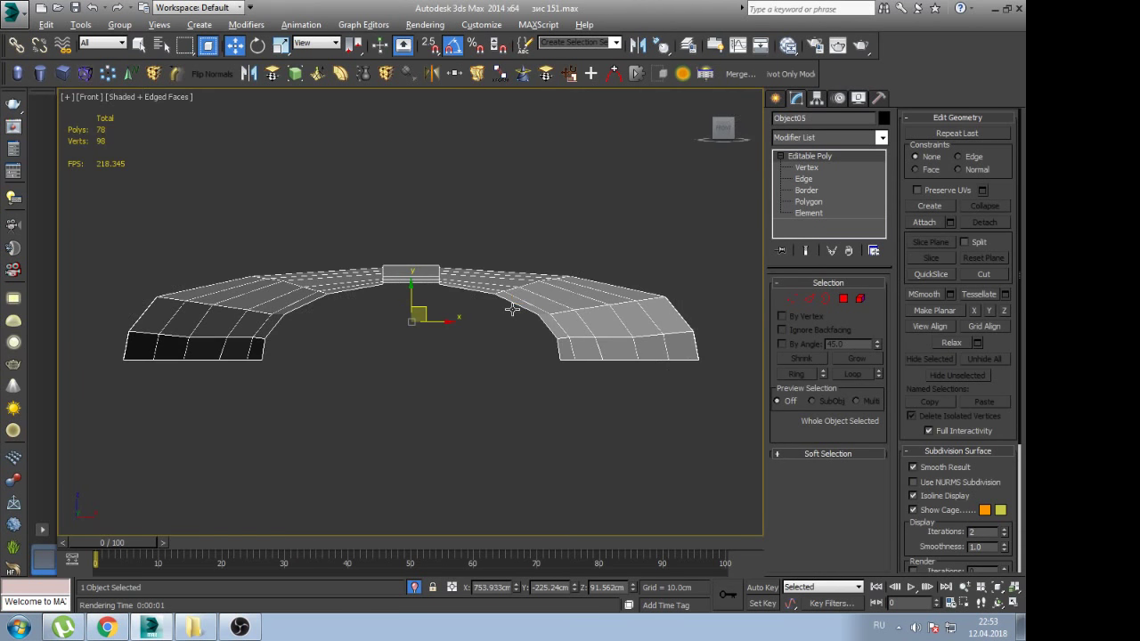
key("t")
key("z")
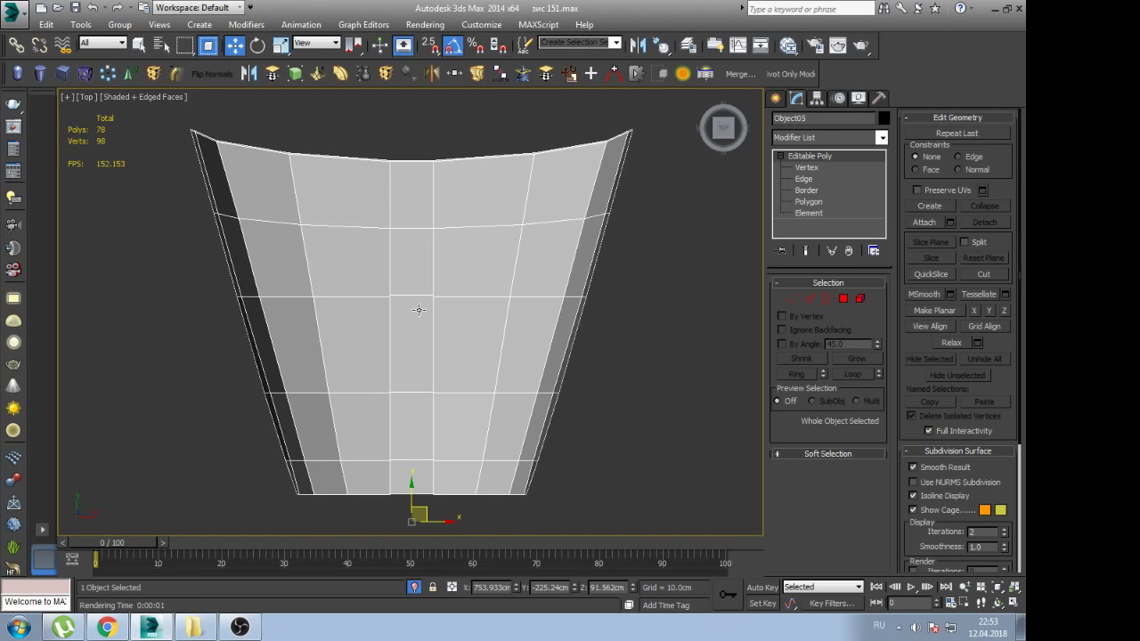
Try a Symmetry modifier on Y with flip, then on Z, and delete it
left_click(455, 73)
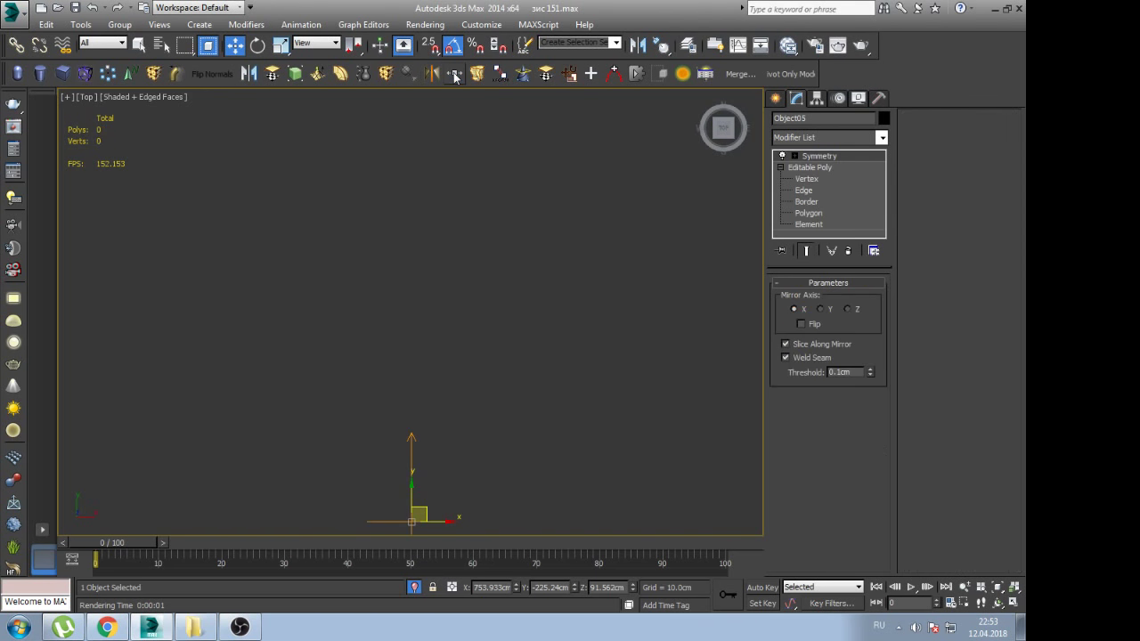
left_click(821, 309)
left_click(811, 321)
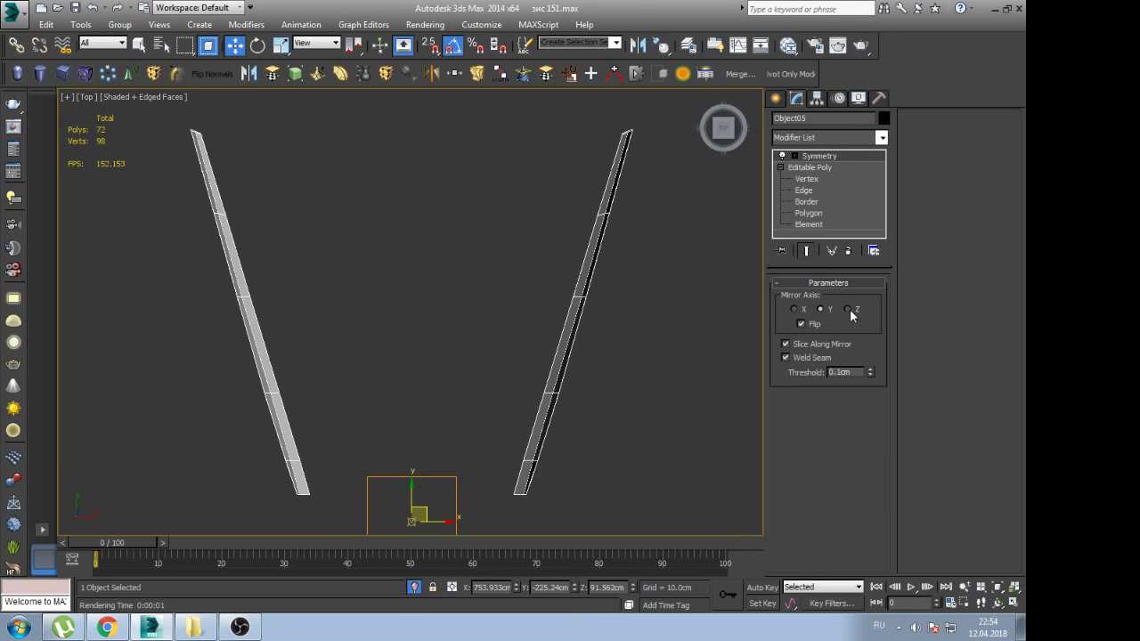
left_click(849, 309)
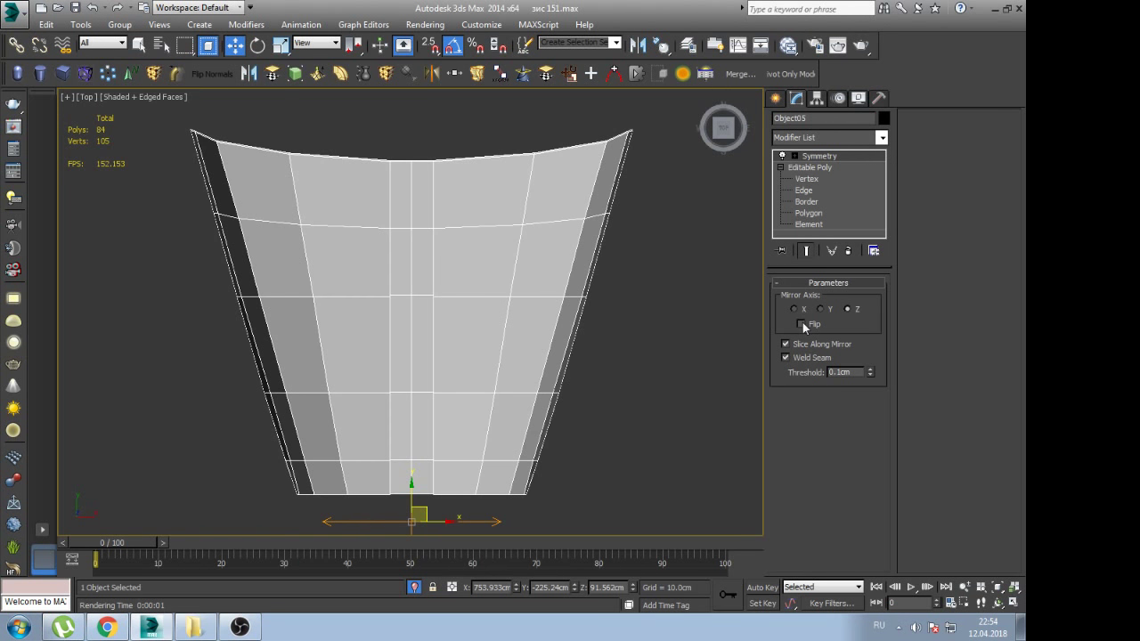
right_click(817, 156)
left_click(837, 178)
Add a Slice modifier set to Remove Bottom to keep only half the piece
scroll(532, 282, "down", 3)
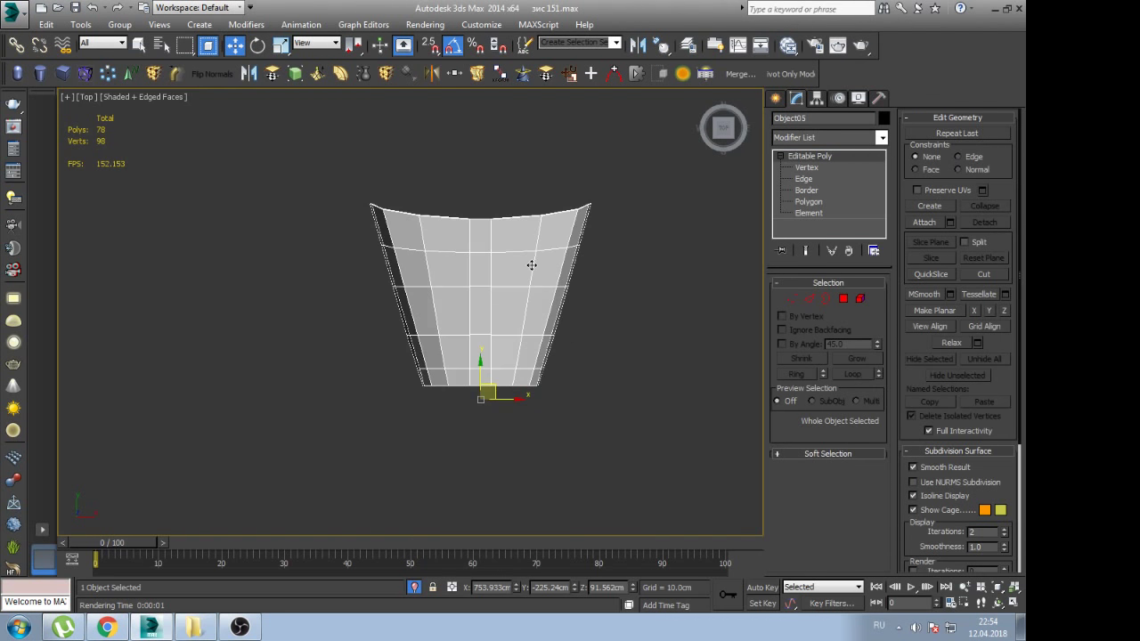
scroll(514, 242, "up", 1)
scroll(503, 241, "up", 1)
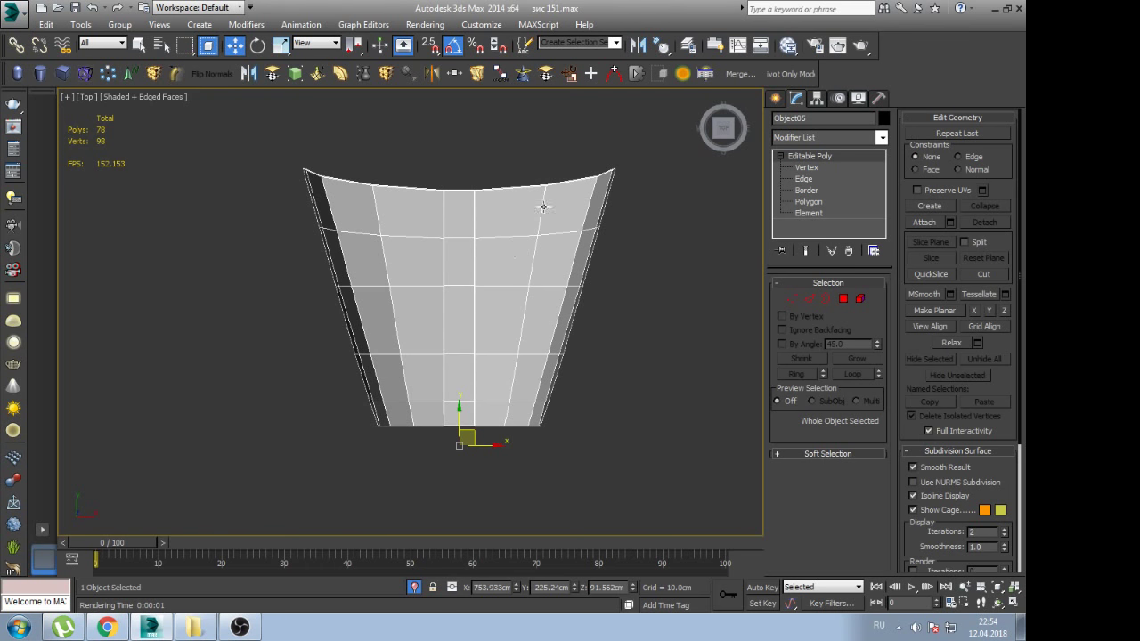
left_click(524, 76)
left_click(802, 352)
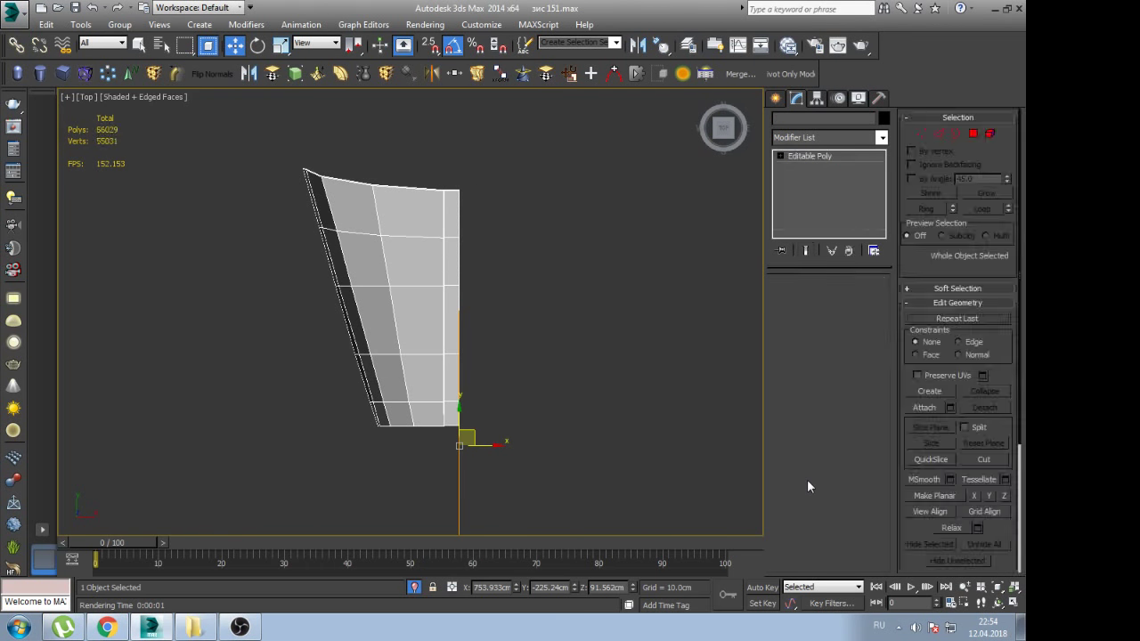
In Vertex mode, select the bottom-edge vertices and view them from the Left
key("1")
scroll(448, 429, "up", 4)
left_click_drag(535, 415, 330, 463)
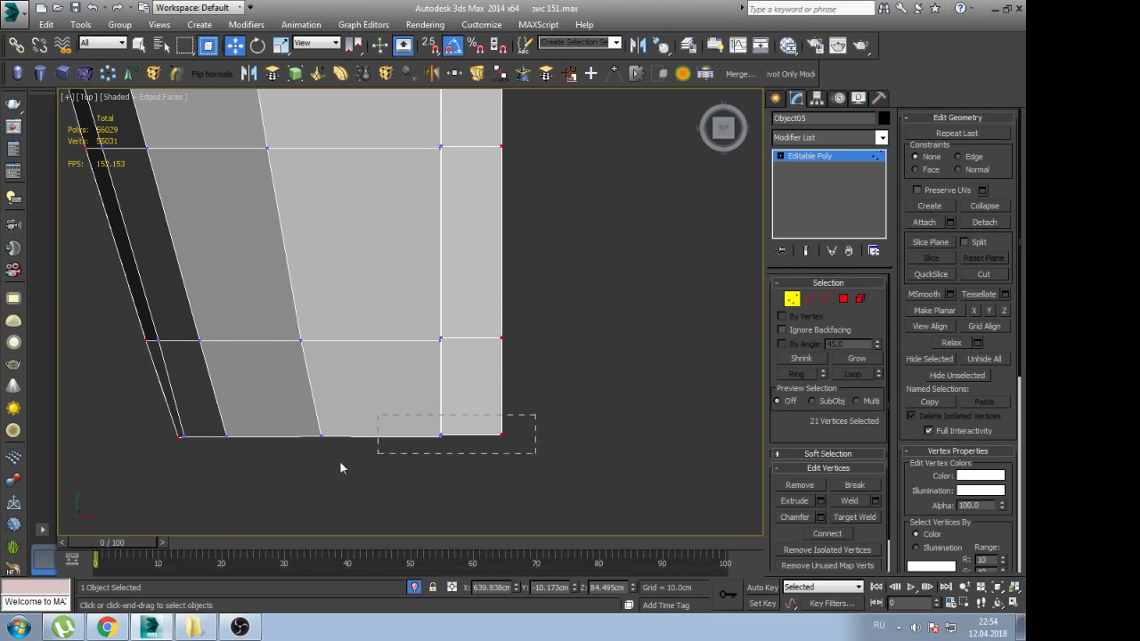
key("l")
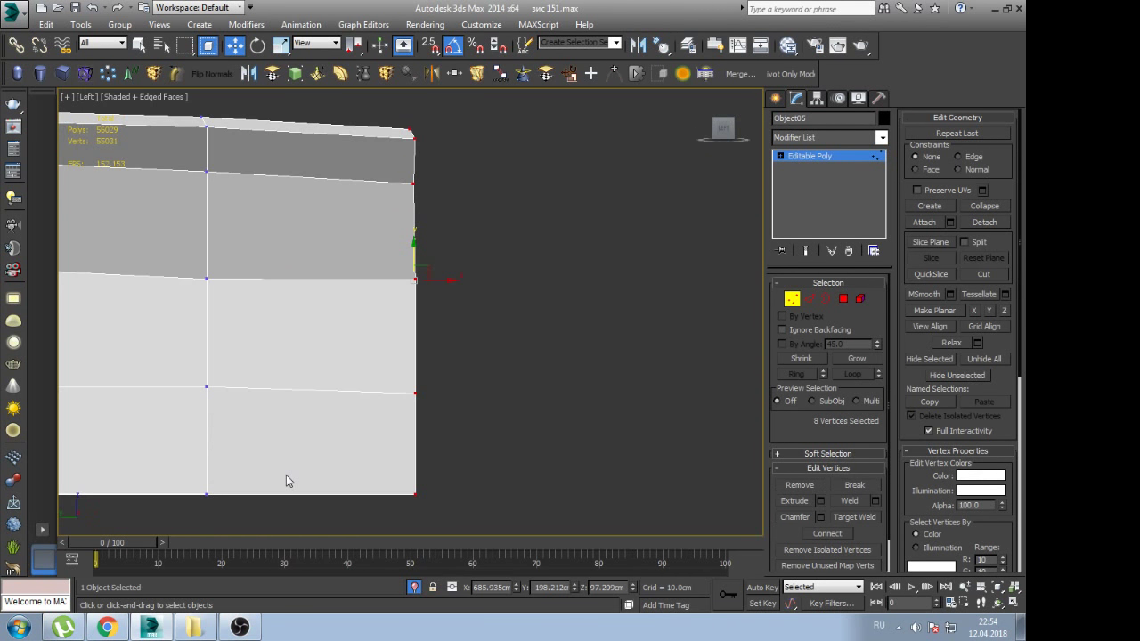
key("r")
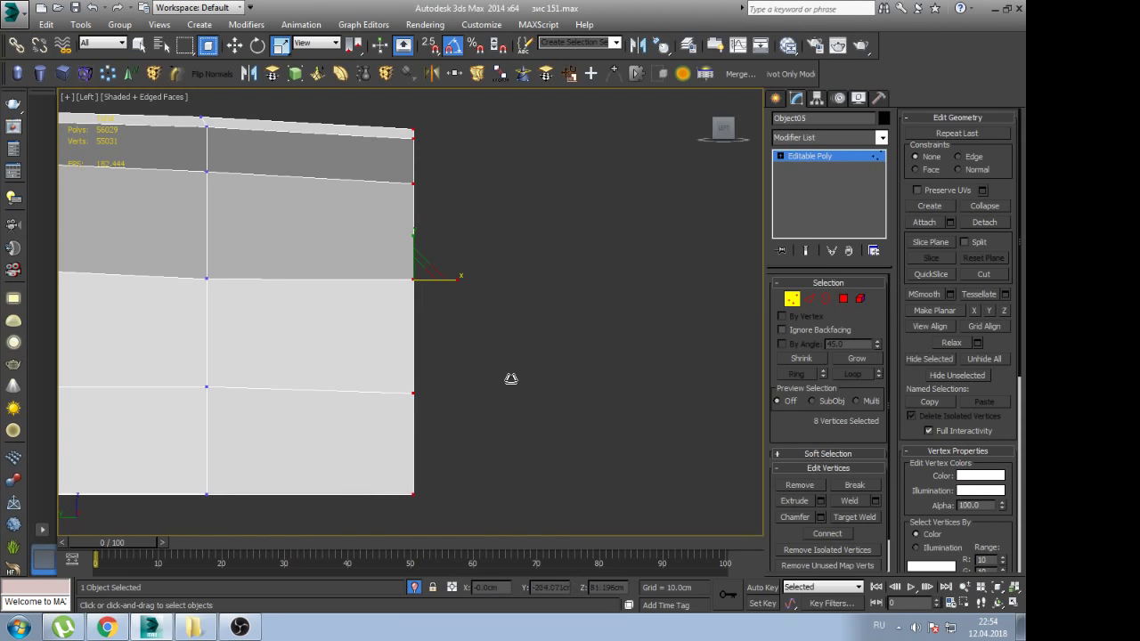
key("w")
left_click(471, 366)
middle_click_drag(479, 384, 546, 379)
In wireframe, nudge the right-edge vertices down and up to even the end profile
key("F3")
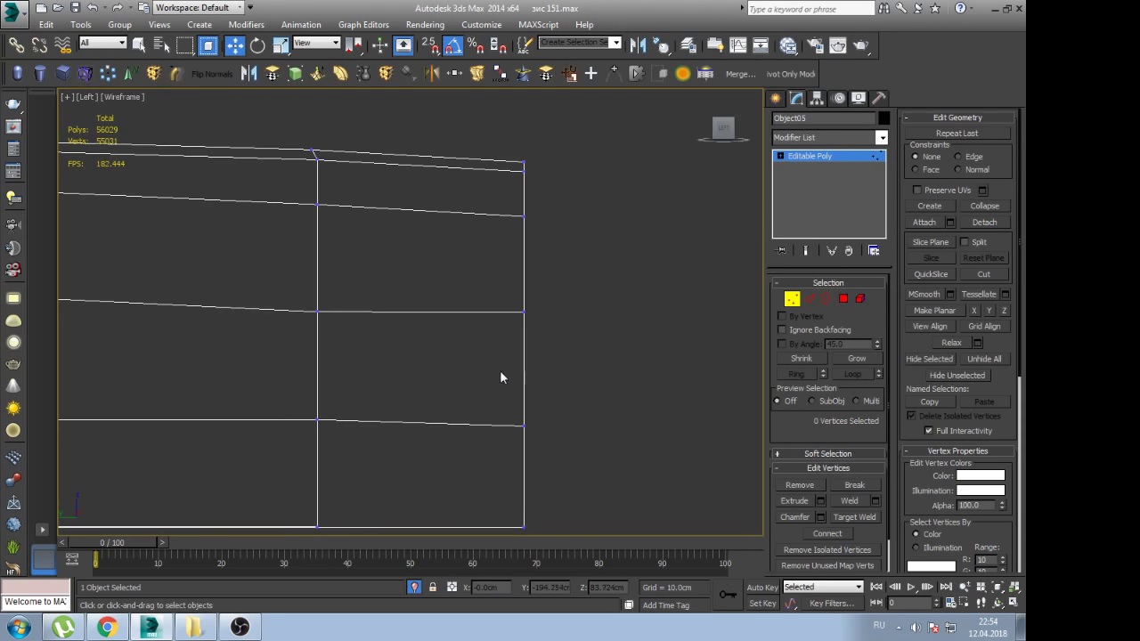
mouse_move(500, 369)
left_mouse_down()
mouse_move(554, 304)
mouse_move(526, 292)
left_mouse_up()
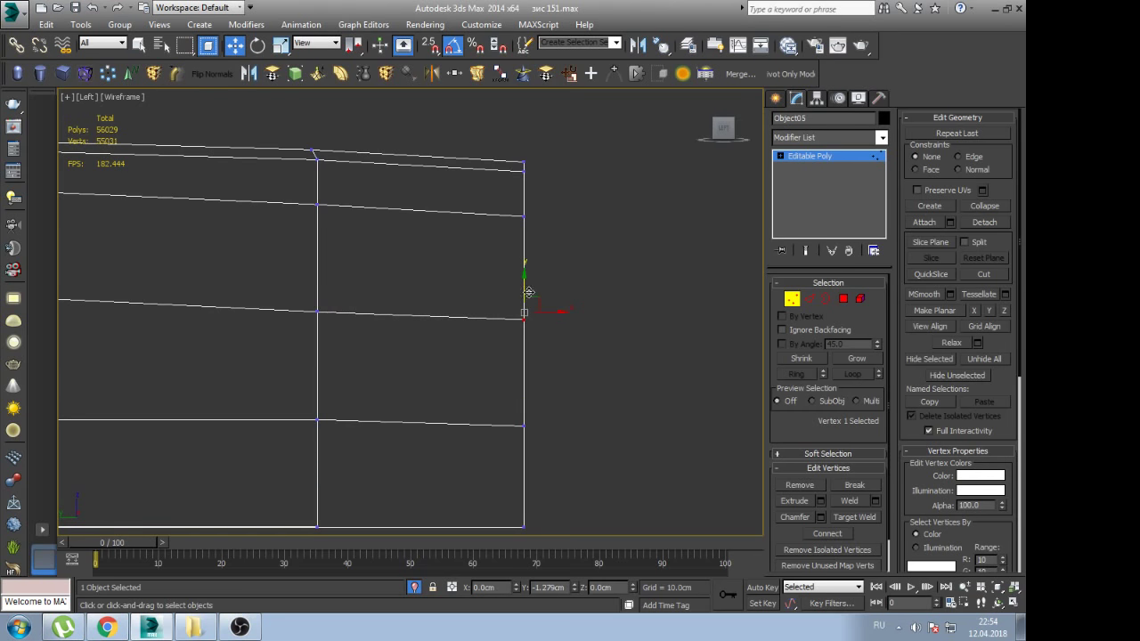
left_click(553, 382)
left_click_drag(524, 425, 536, 394)
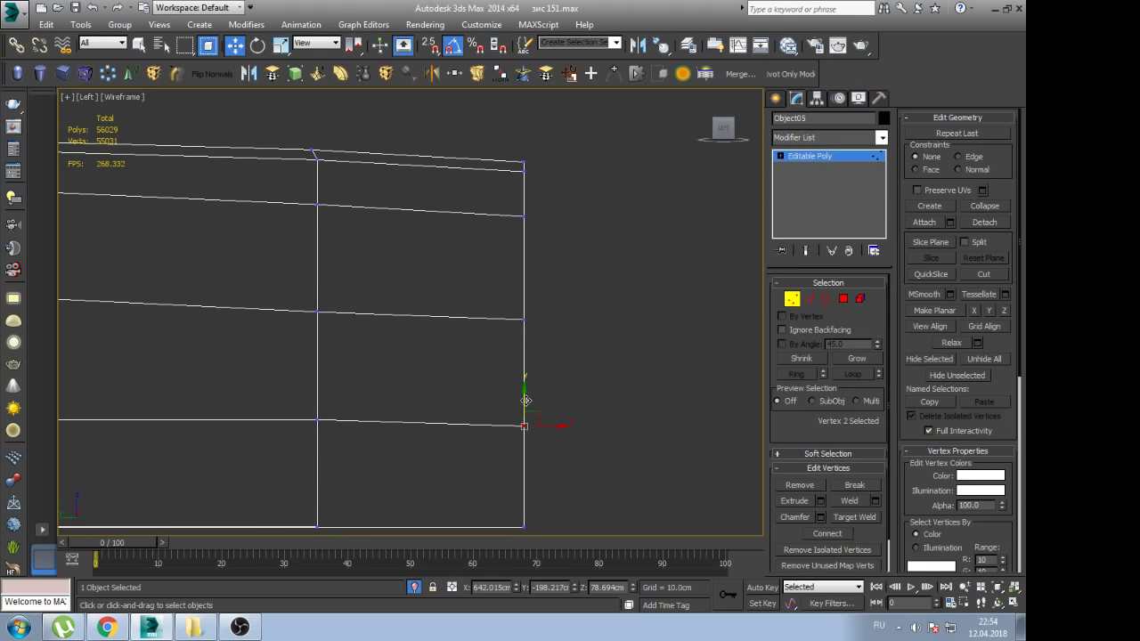
left_click(585, 390)
scroll(544, 394, "down", 3)
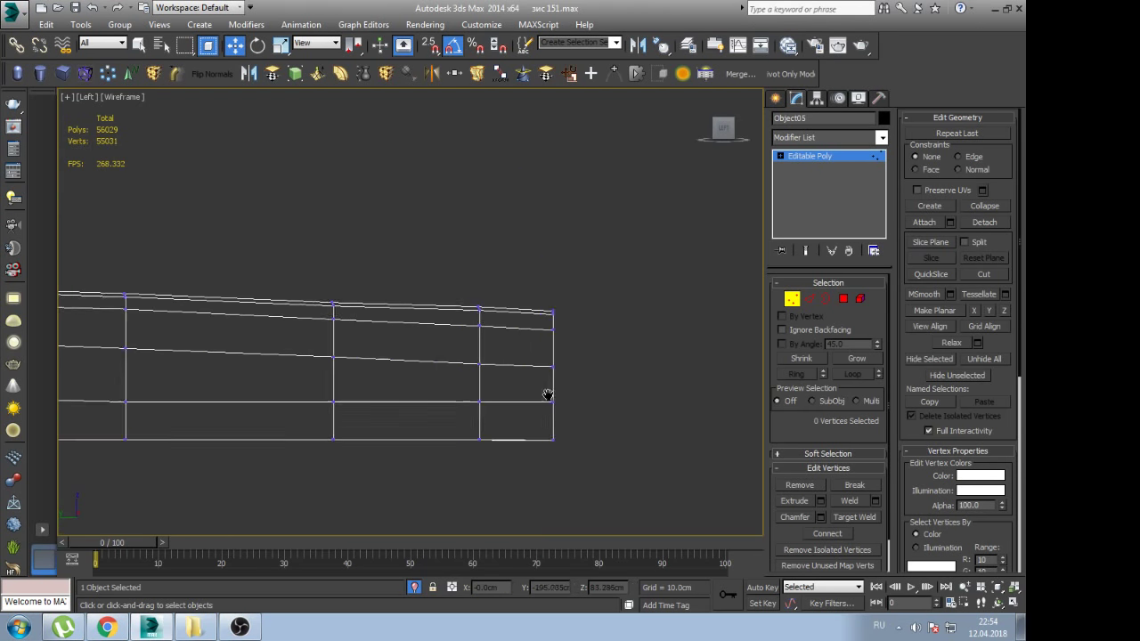
middle_click_drag(544, 395, 629, 405)
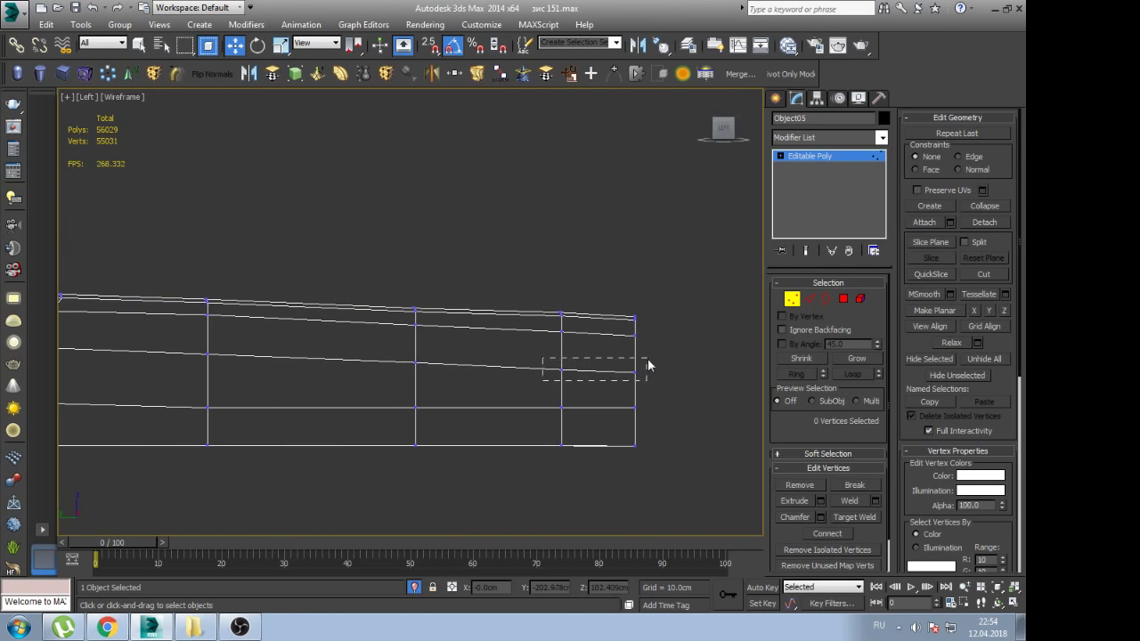
Select the vertices near the right end, then the middle column of vertices
mouse_move(577, 365)
left_mouse_down()
mouse_move(648, 363)
mouse_move(604, 331)
left_mouse_up()
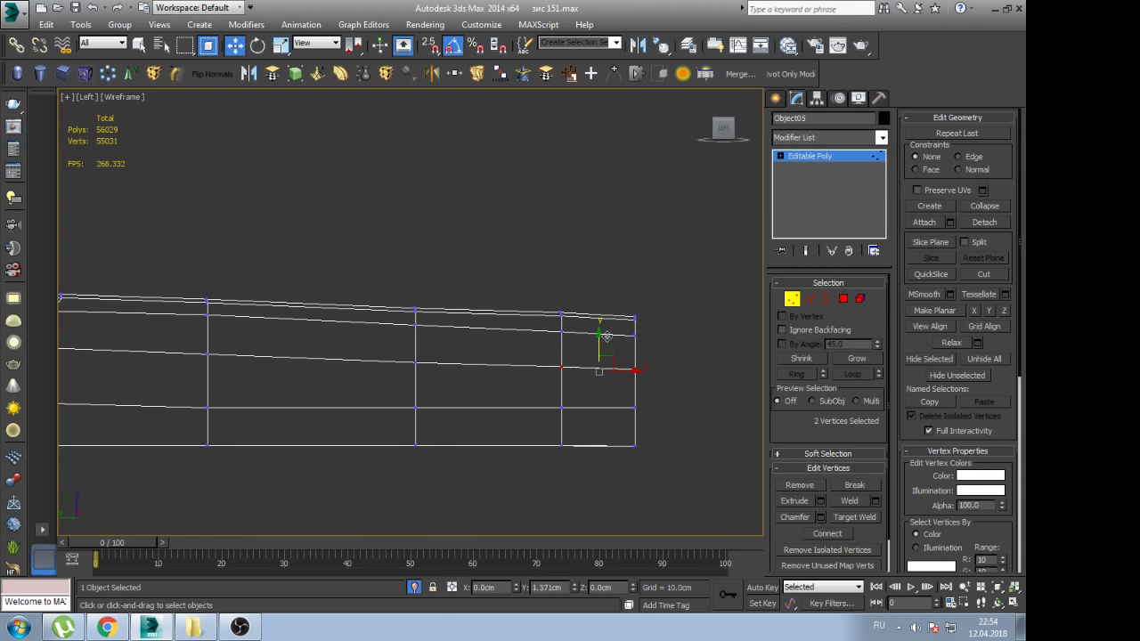
scroll(590, 354, "up", 3)
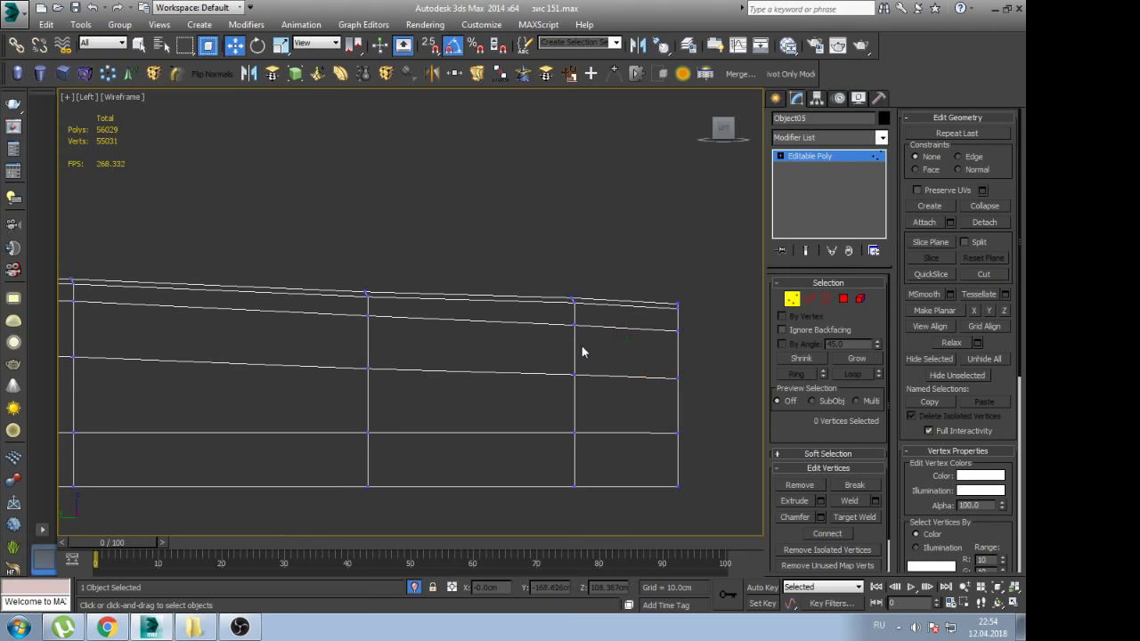
left_click(677, 332)
mouse_move(400, 305)
middle_mouse_down()
mouse_move(419, 312)
mouse_move(406, 305)
middle_mouse_up()
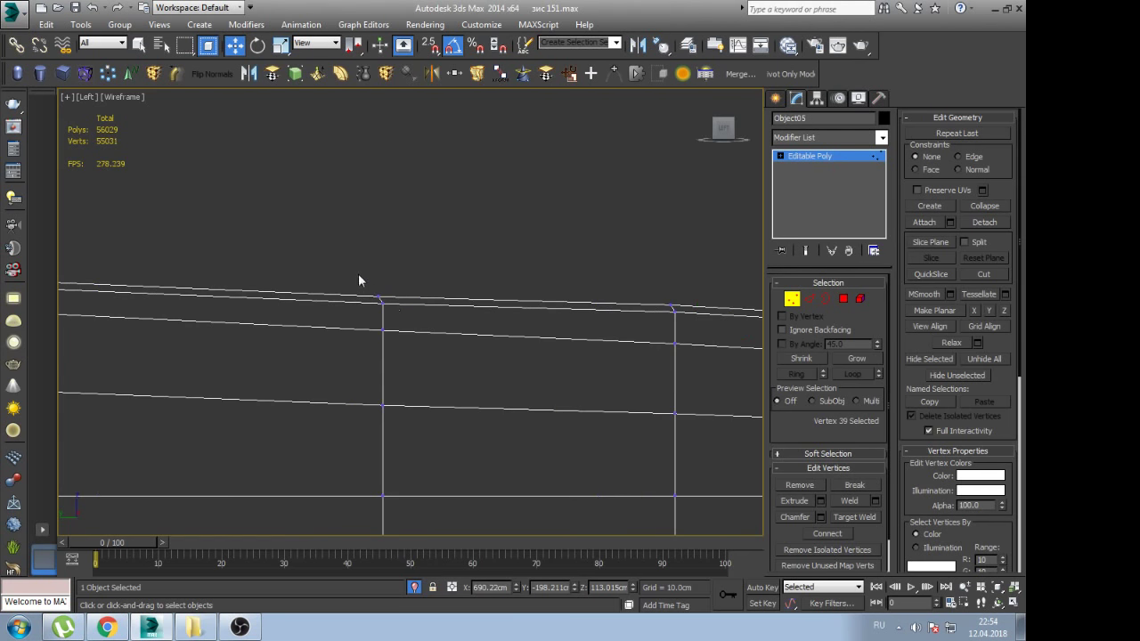
left_click_drag(349, 267, 386, 375)
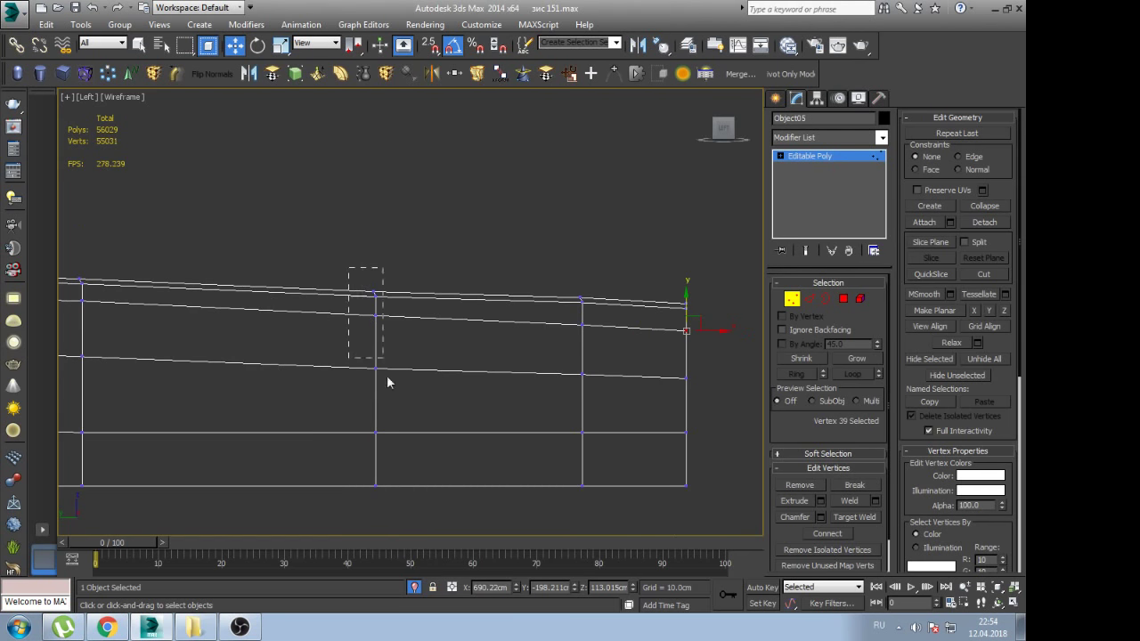
With edge constraint on, scale the curved end column of vertices flat into a straight line
left_click(958, 156)
key("r")
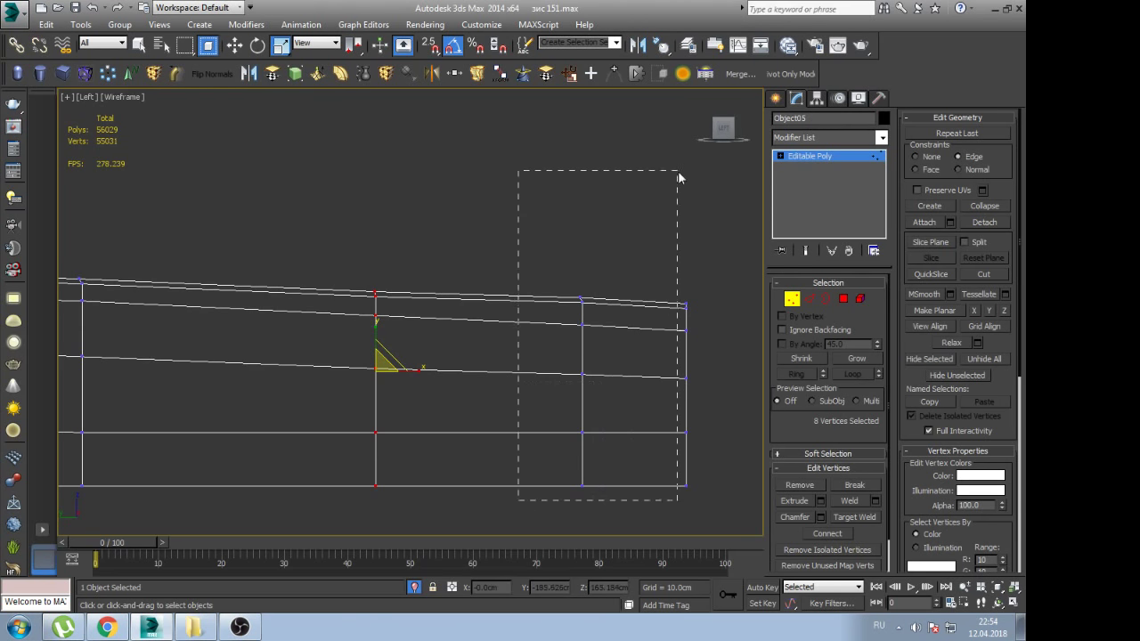
left_click_drag(678, 173, 679, 175)
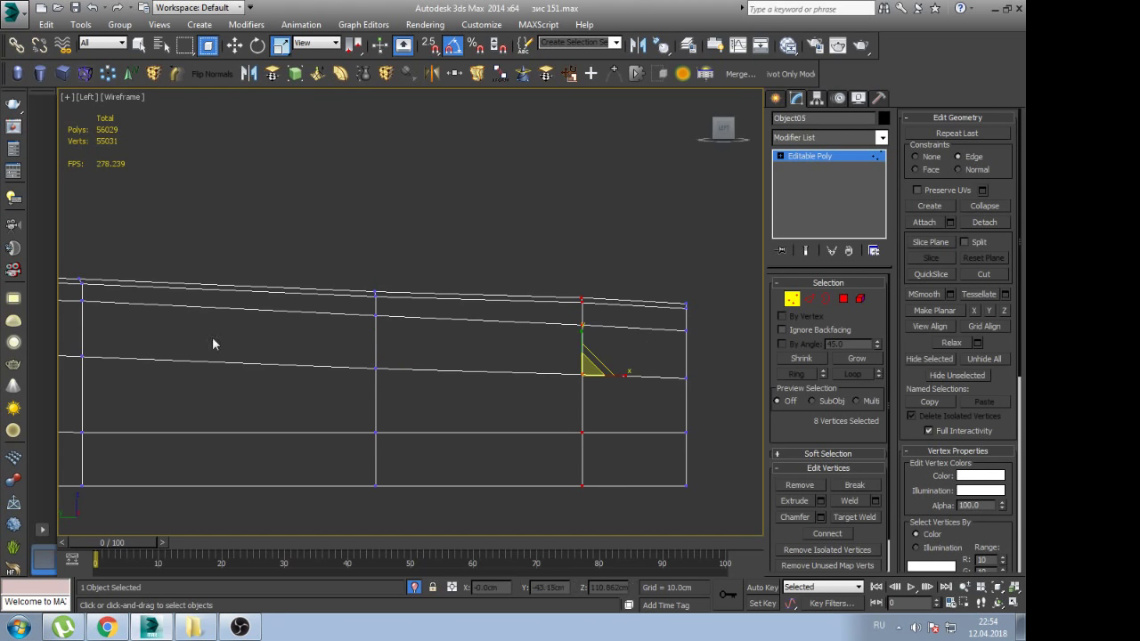
middle_click_drag(212, 343, 464, 334)
left_click_drag(323, 488, 376, 254)
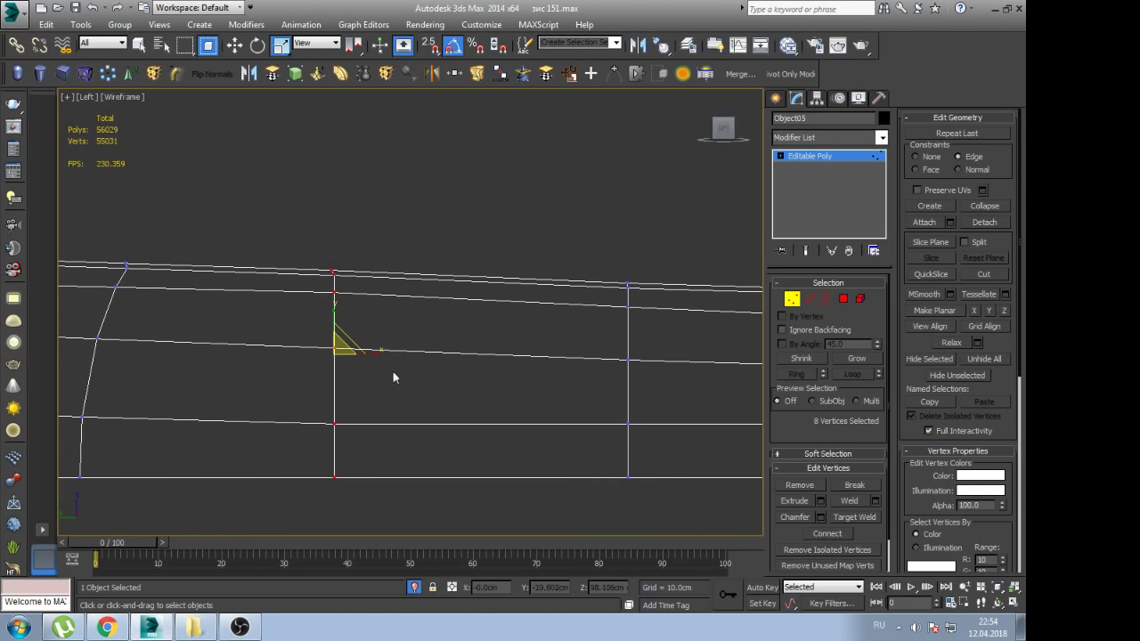
middle_click_drag(650, 326, 712, 287)
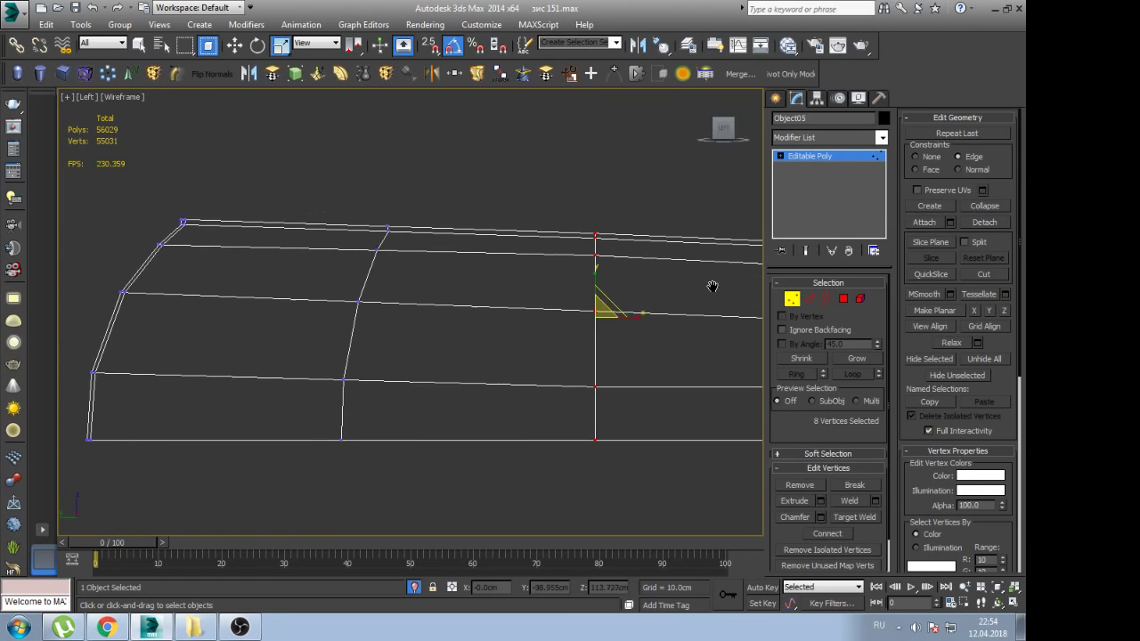
left_click_drag(398, 359, 419, 219)
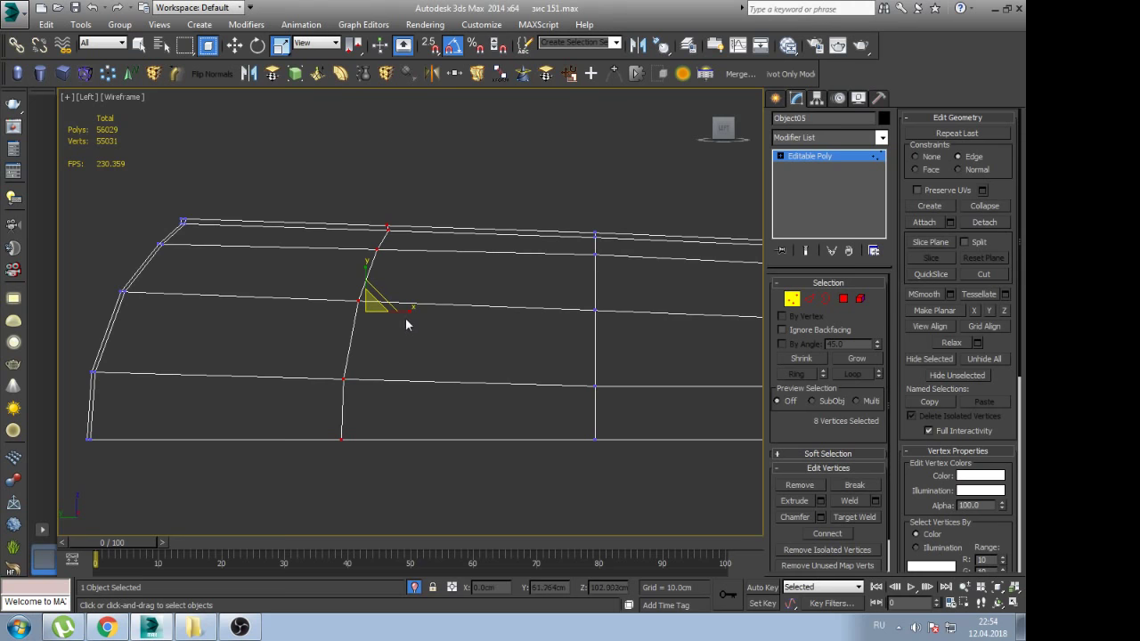
left_click_drag(407, 310, 370, 310)
key("w")
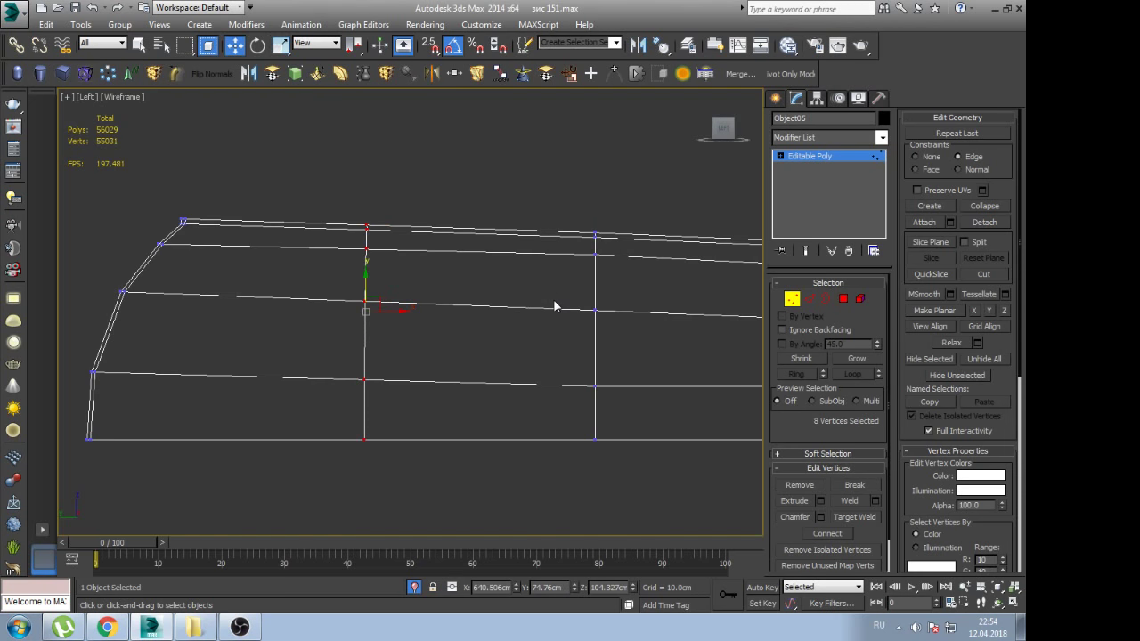
In Front view, check vertices along the front profile and the strip's corner
middle_click_drag(629, 330, 546, 303)
key("f")
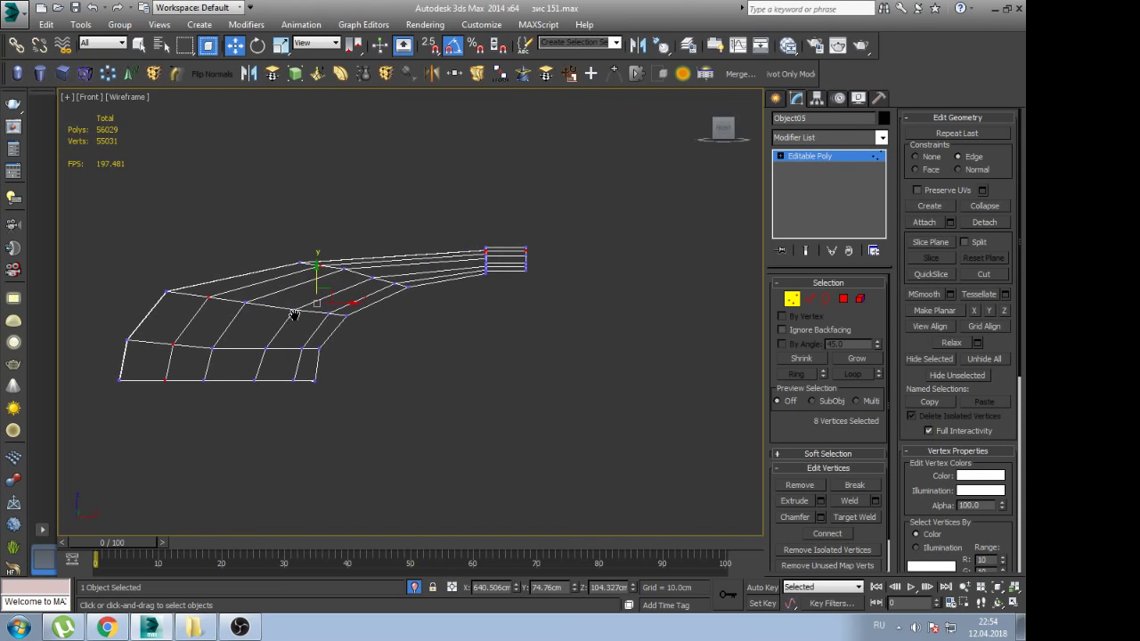
scroll(288, 311, "up", 3)
scroll(273, 344, "up", 3)
left_click(375, 356)
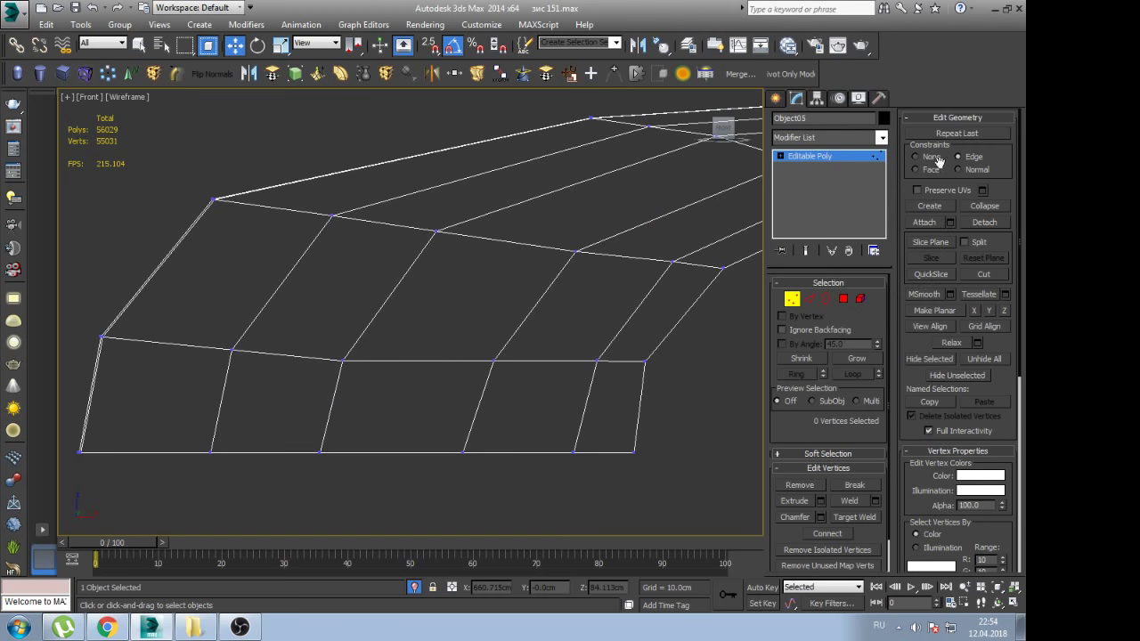
left_click_drag(419, 331, 326, 395)
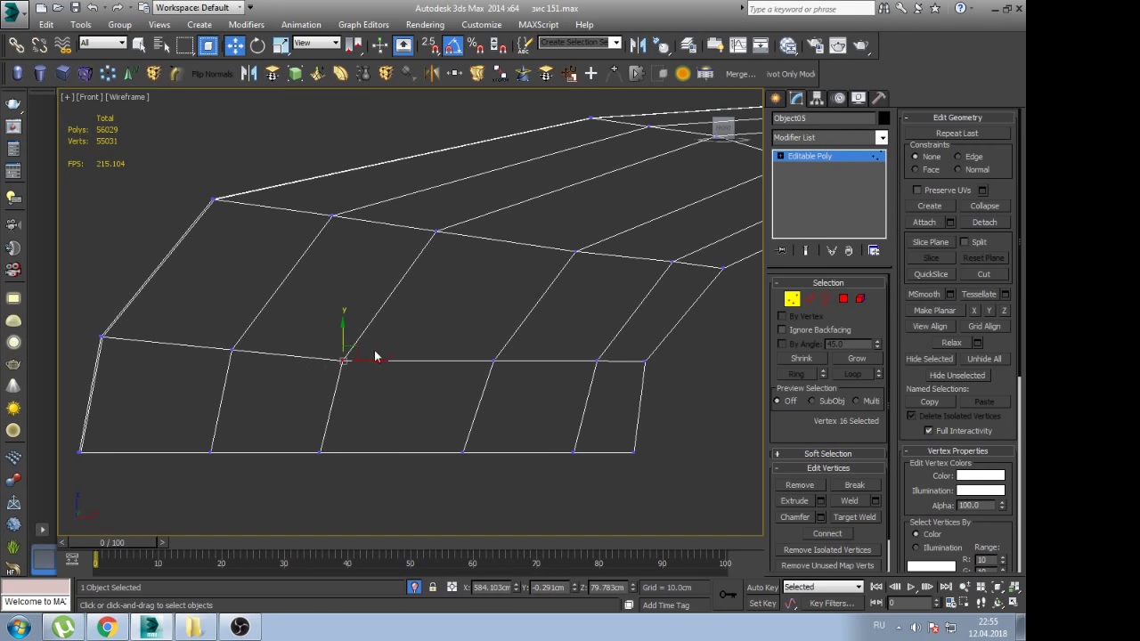
mouse_move(269, 337)
left_mouse_down()
mouse_move(215, 376)
mouse_move(294, 332)
left_mouse_up()
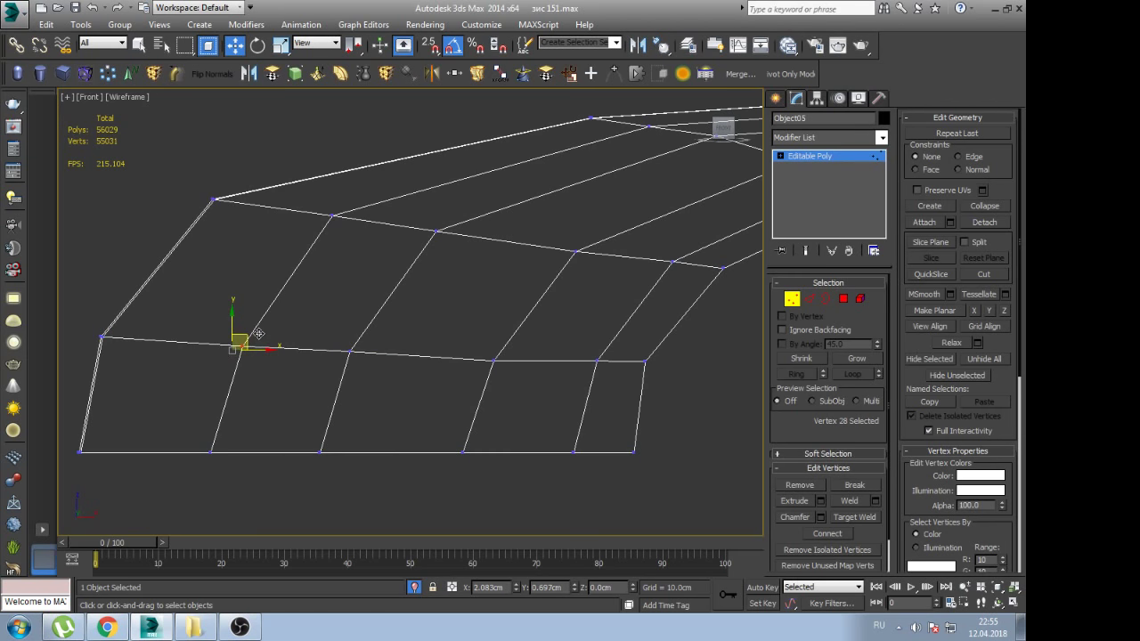
left_click(294, 332)
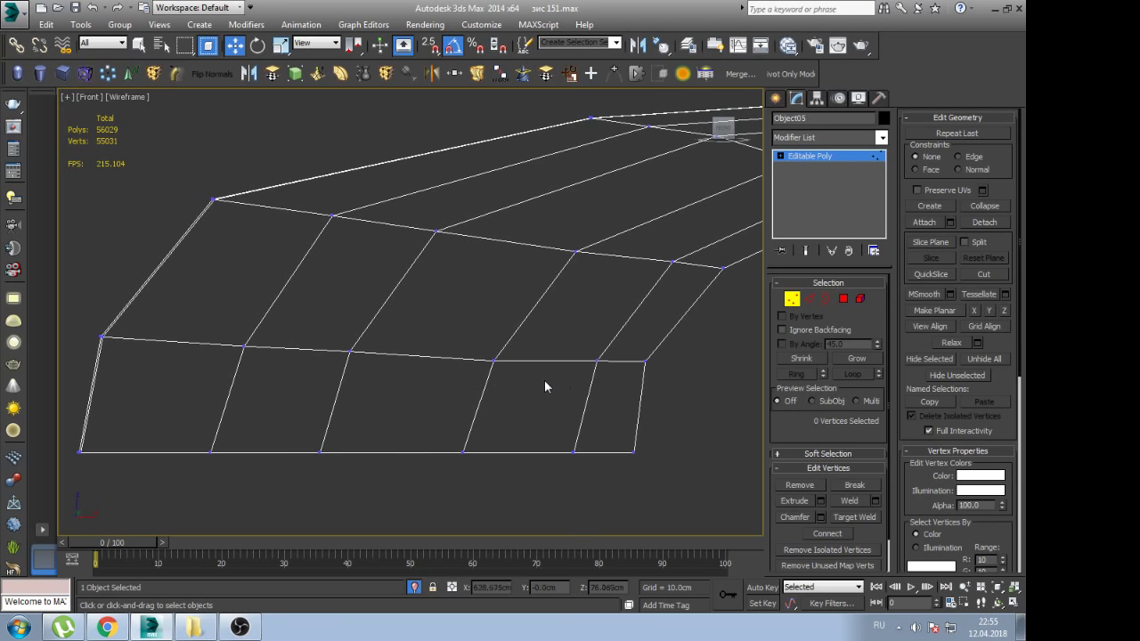
left_click_drag(565, 374, 636, 351)
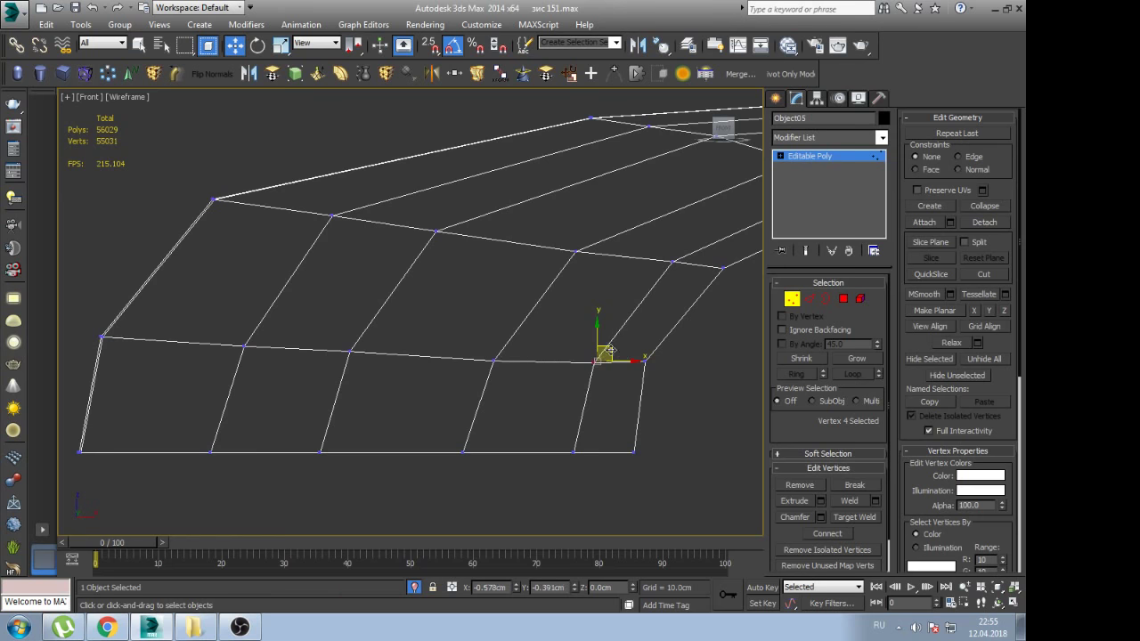
left_click(657, 314)
Lower the vertex on the panel's upper edge slightly to even out the outline
mouse_move(657, 314)
middle_mouse_down()
mouse_move(453, 365)
mouse_move(483, 333)
middle_mouse_up()
scroll(418, 293, "up", 2)
scroll(377, 232, "up", 2)
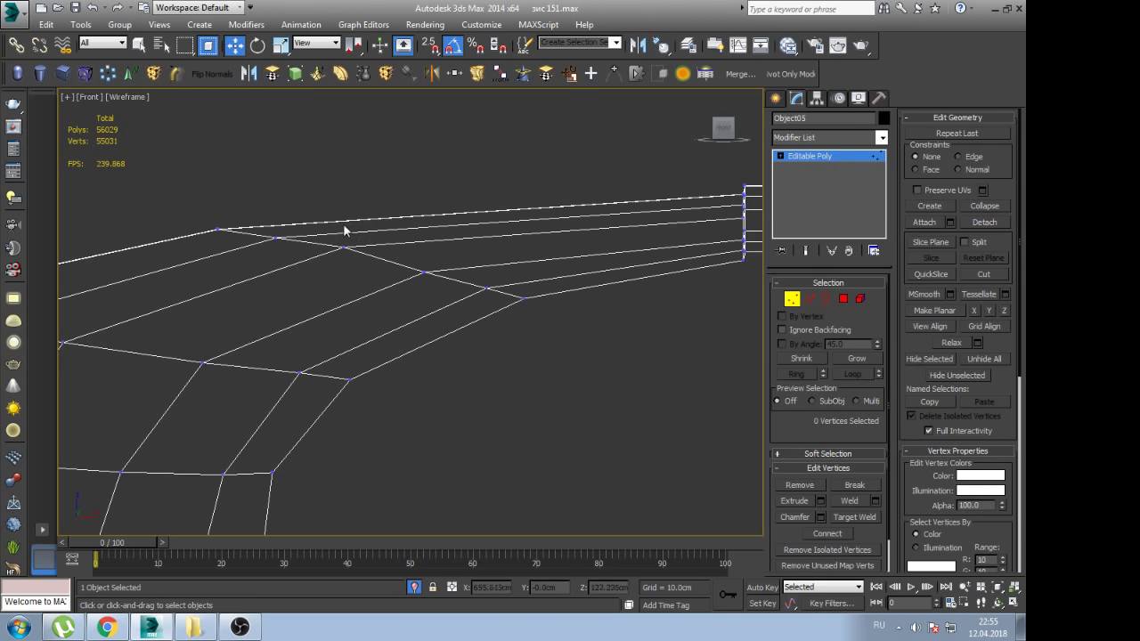
left_click(344, 248)
left_click_drag(344, 247, 348, 258)
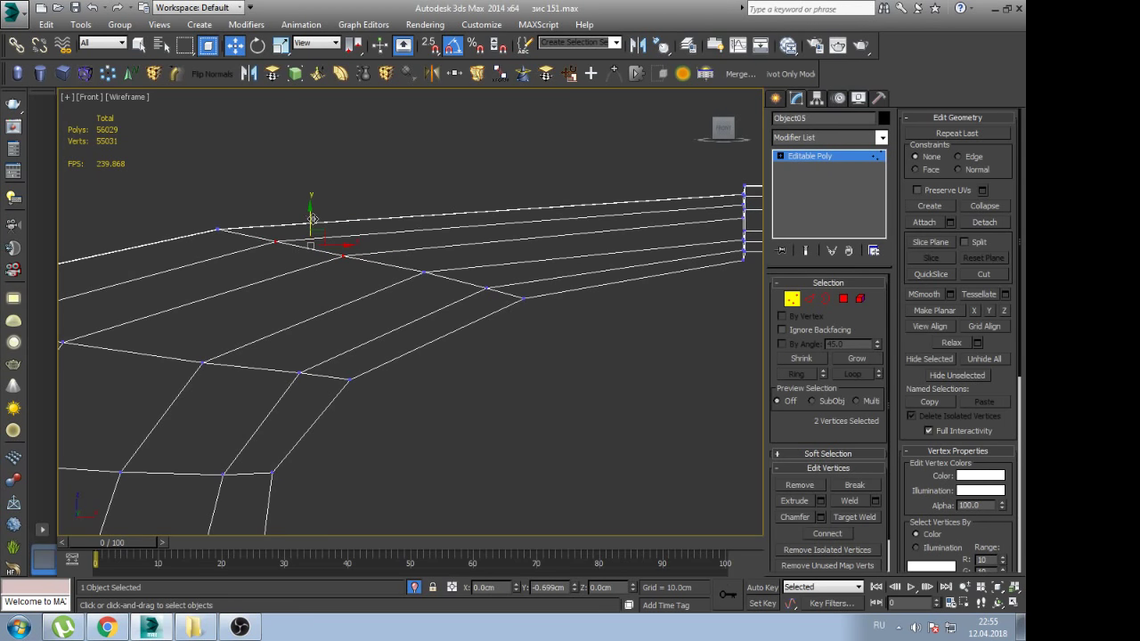
left_click(313, 218)
scroll(389, 218, "down", 2)
scroll(438, 285, "down", 2)
middle_click_drag(390, 306, 401, 315)
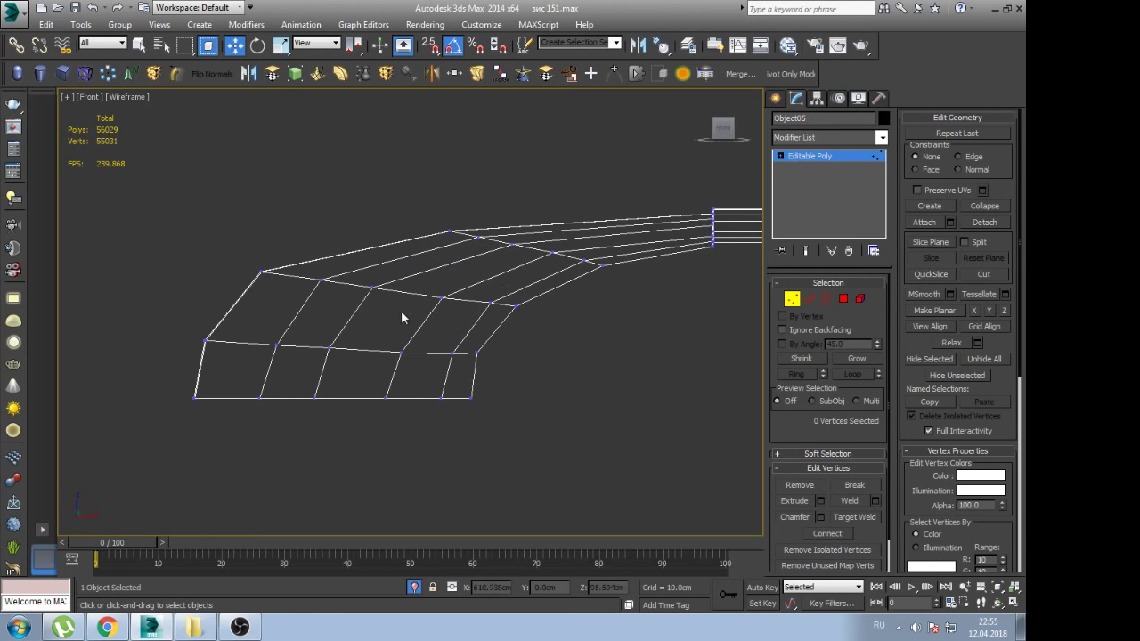
scroll(658, 208, "up", 3)
scroll(654, 218, "up", 2)
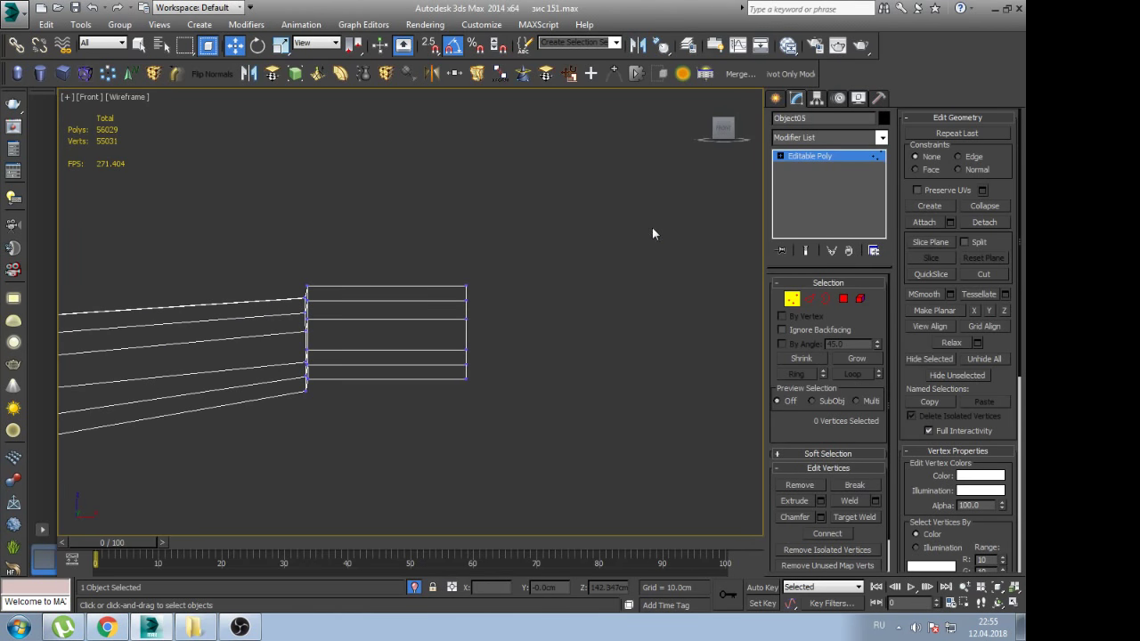
left_click(780, 156)
In Edge mode, select the panel's bottom edge loop and frame it
left_click(792, 159)
middle_click_drag(540, 229, 438, 305, "alt")
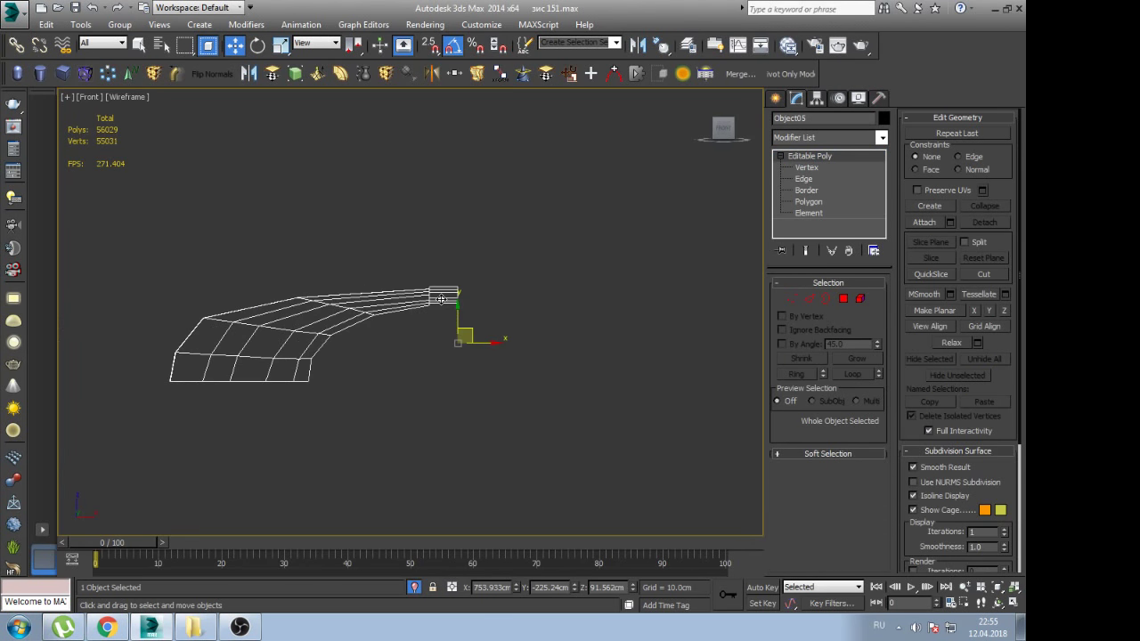
scroll(438, 305, "up", 2)
scroll(491, 343, "up", 2)
scroll(472, 438, "up", 2)
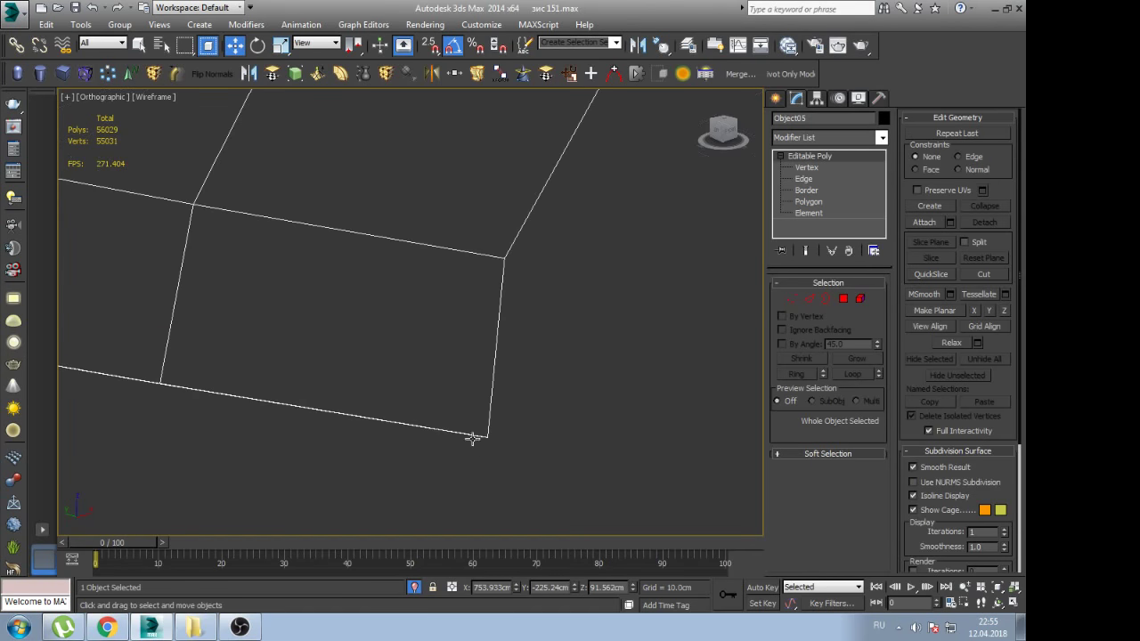
mouse_move(477, 460)
middle_mouse_down("alt")
mouse_move(515, 427)
mouse_move(501, 446)
mouse_move(547, 453)
middle_mouse_up("alt")
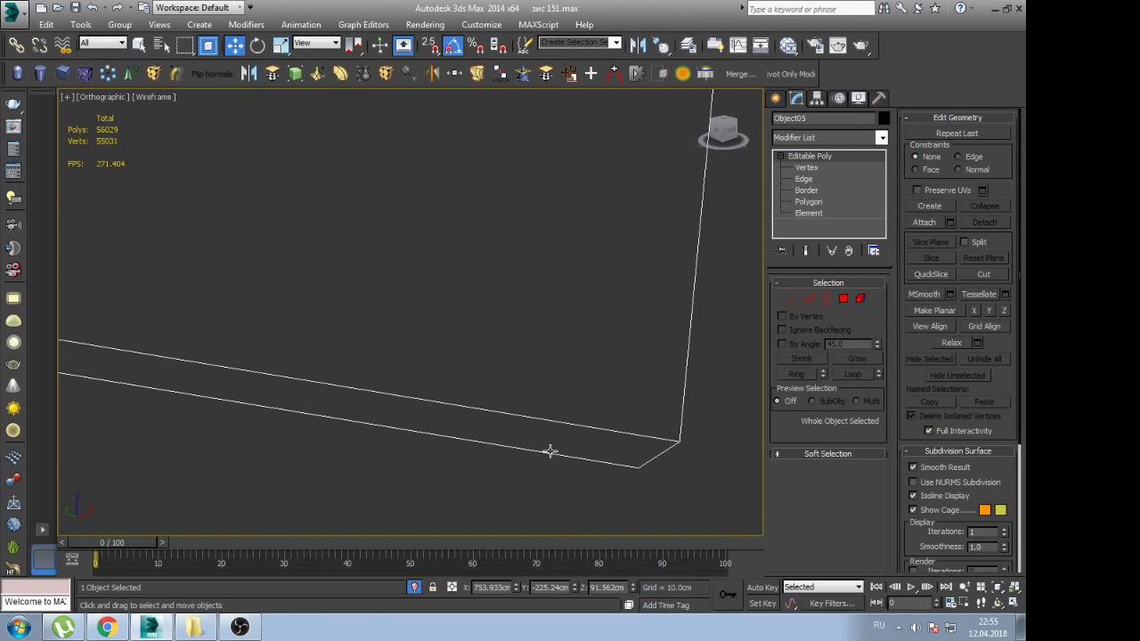
key("2")
left_click(552, 457)
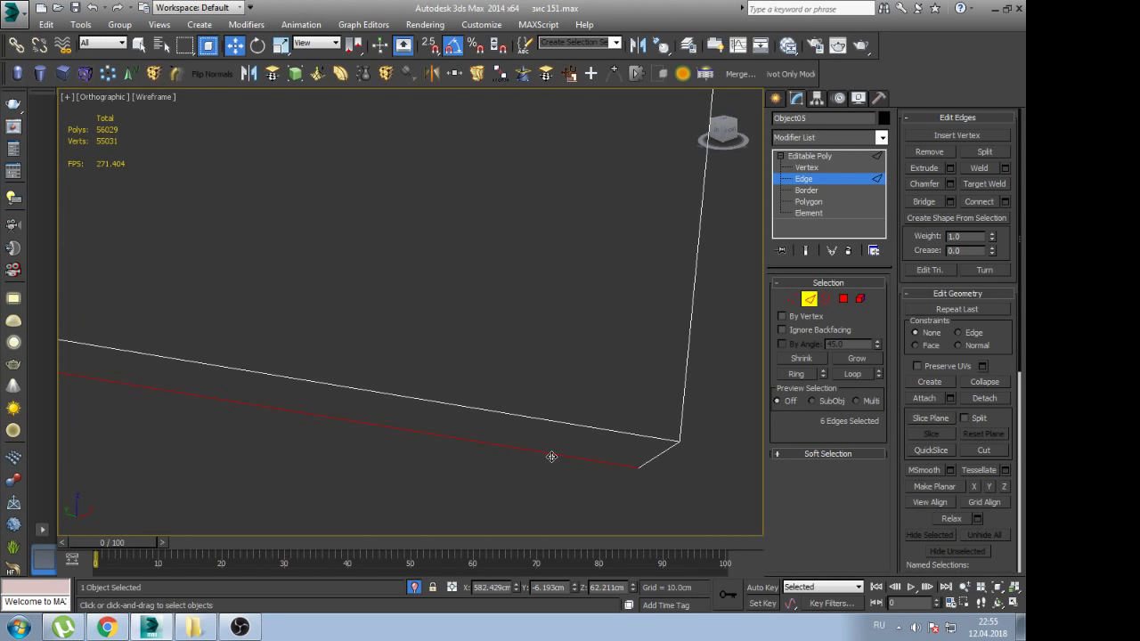
key("z")
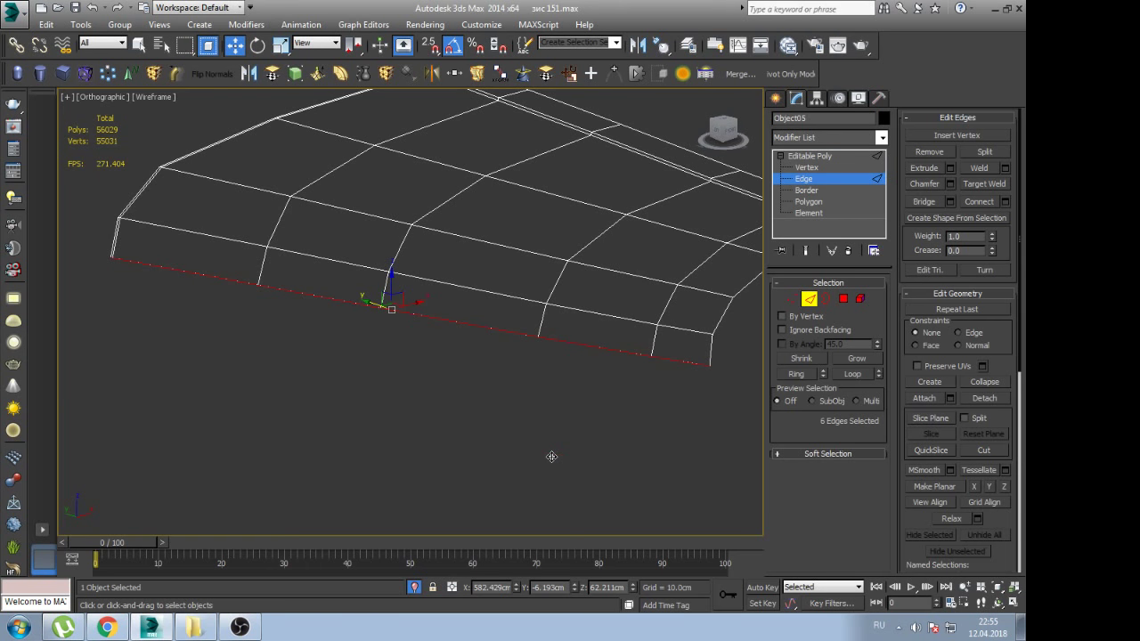
Insert one horizontal and one vertical Swift Loop near the panel corner
scroll(552, 457, "up", 2)
scroll(626, 389, "up", 2)
scroll(588, 377, "up", 2)
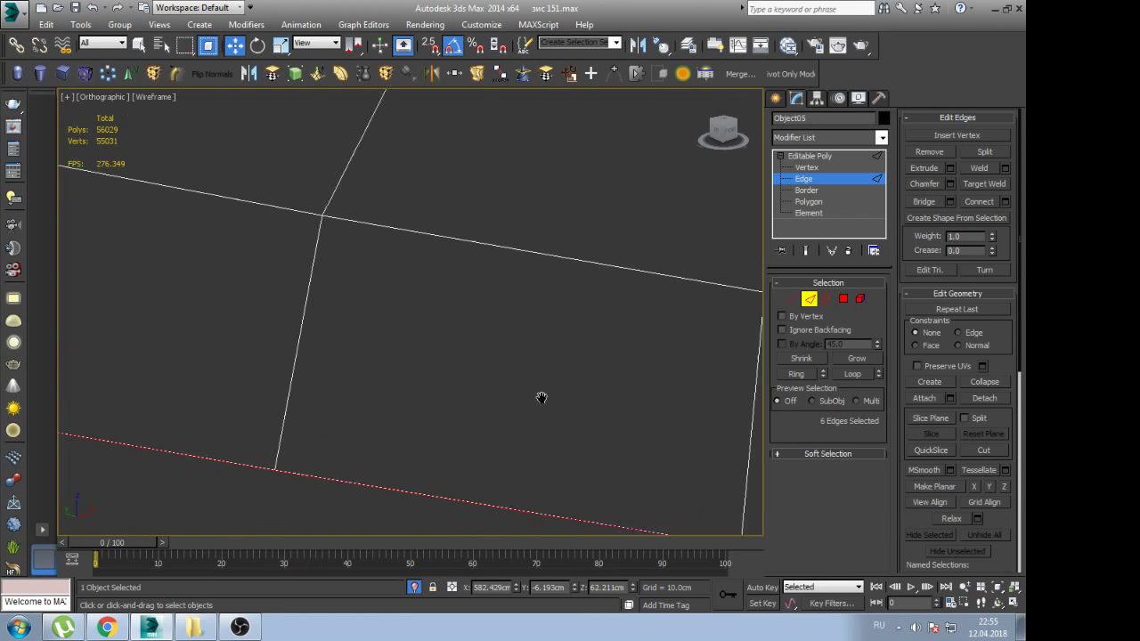
scroll(540, 397, "up", 1)
left_click(518, 421)
scroll(580, 469, "up", 3)
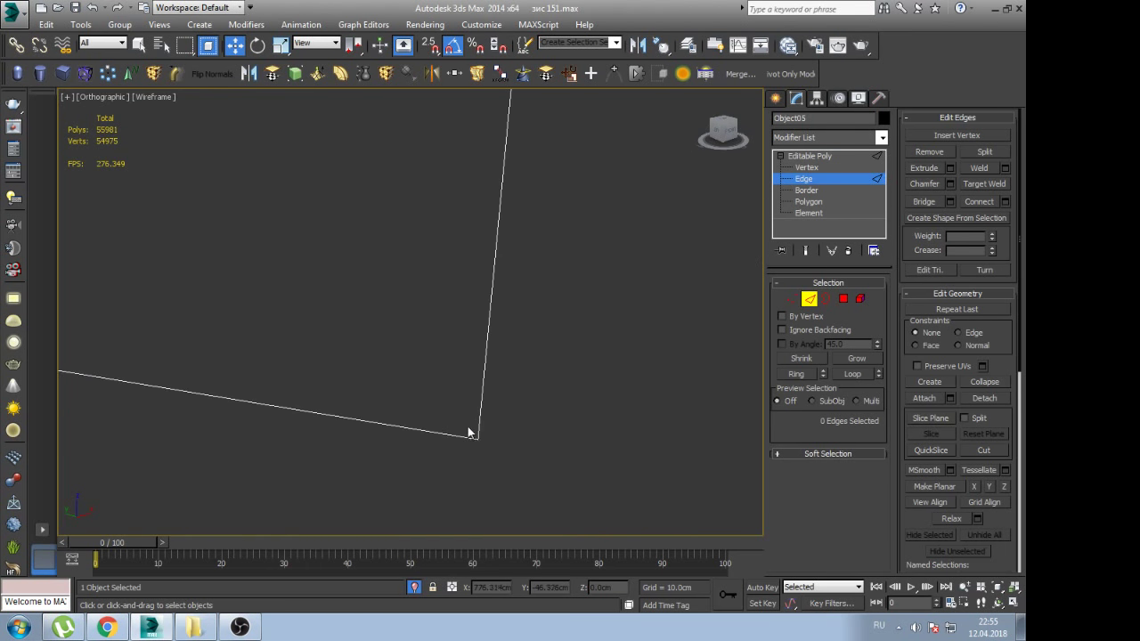
left_click(468, 411)
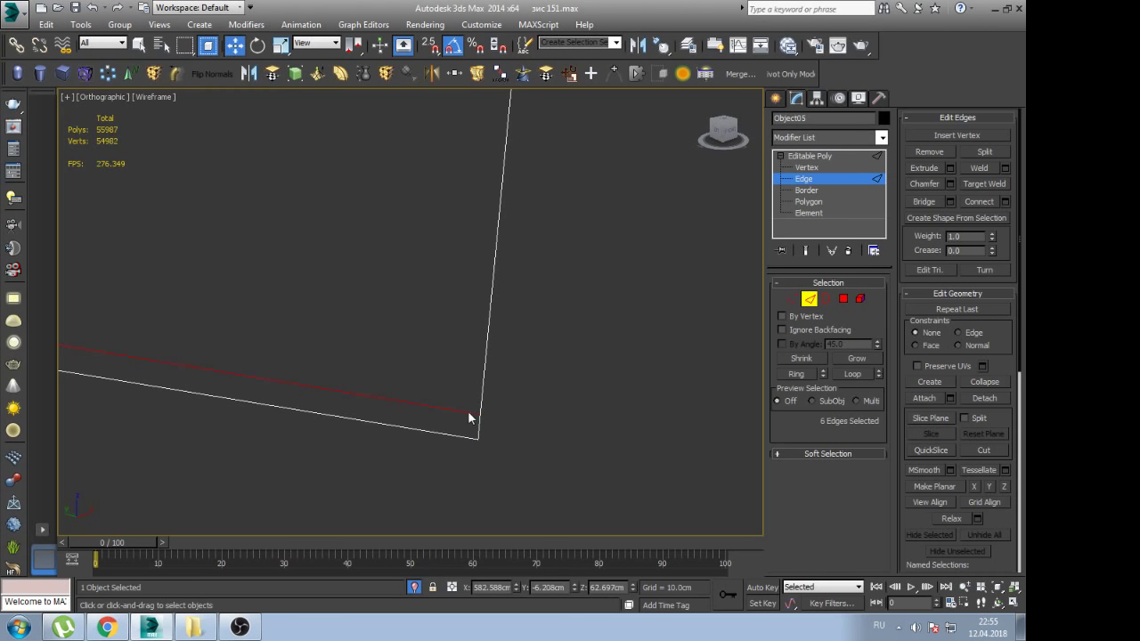
left_click(444, 419)
key("w")
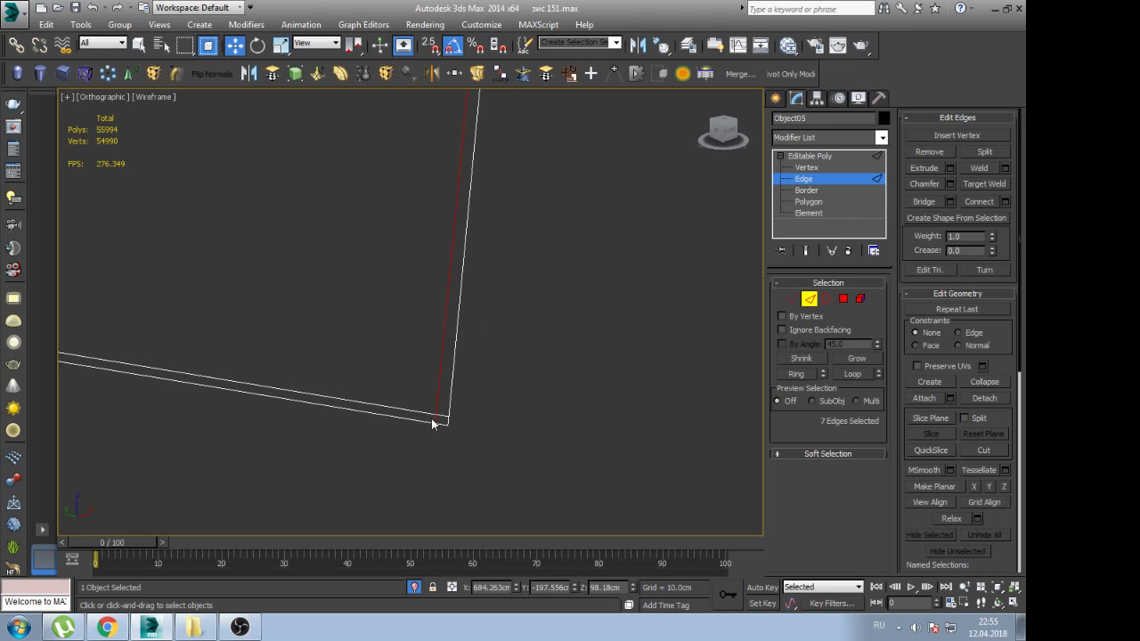
Chamfer the selected corner edge chain twice into parallel support edges
scroll(434, 425, "down", 5)
middle_click_drag(419, 407, 458, 343, "alt")
scroll(280, 345, "down", 2)
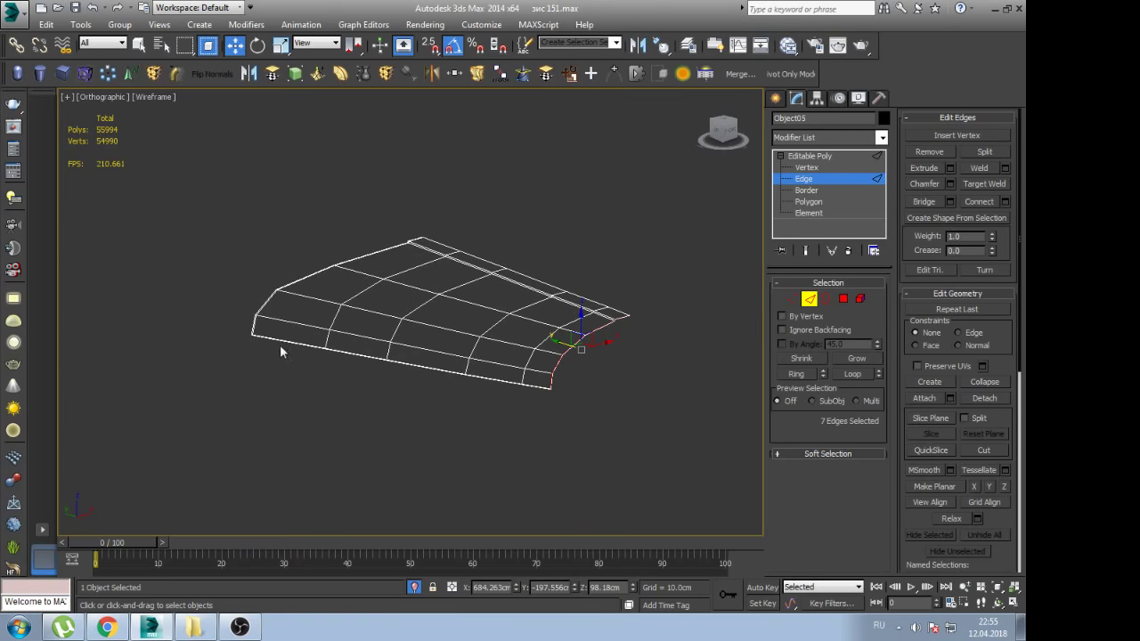
scroll(331, 344, "up", 3)
mouse_move(330, 350)
middle_mouse_down()
mouse_move(472, 327)
mouse_move(475, 348)
middle_mouse_up()
scroll(475, 348, "down", 4)
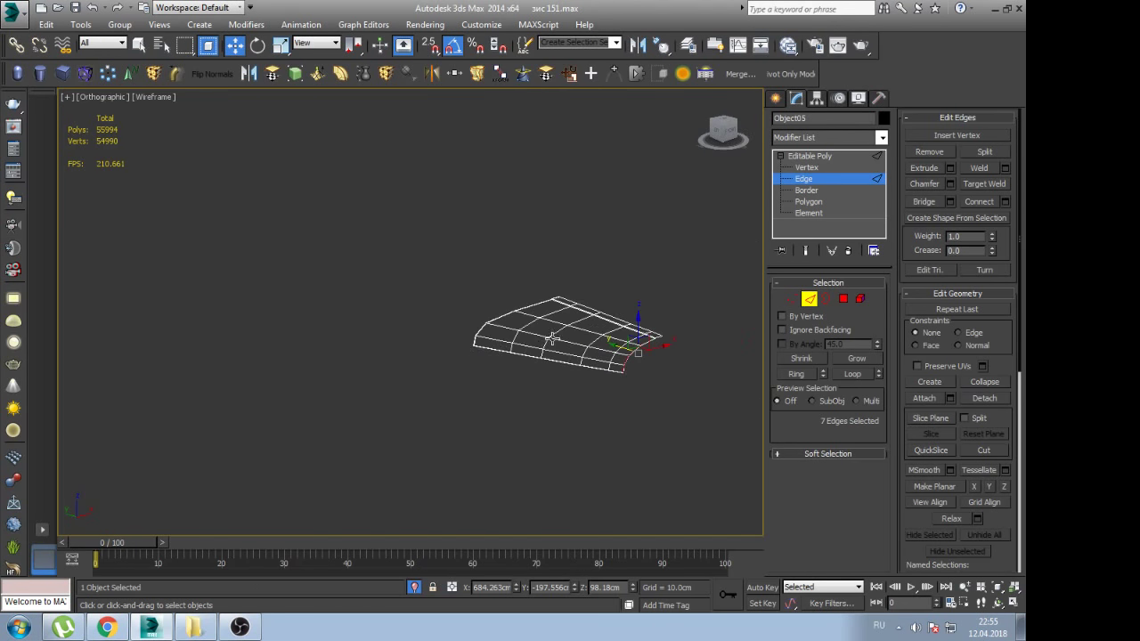
scroll(508, 368, "up", 4)
scroll(509, 367, "up", 2)
scroll(555, 354, "up", 3)
mouse_move(594, 344)
middle_mouse_down("alt")
mouse_move(469, 374)
mouse_move(511, 287)
mouse_move(465, 379)
middle_mouse_up("alt")
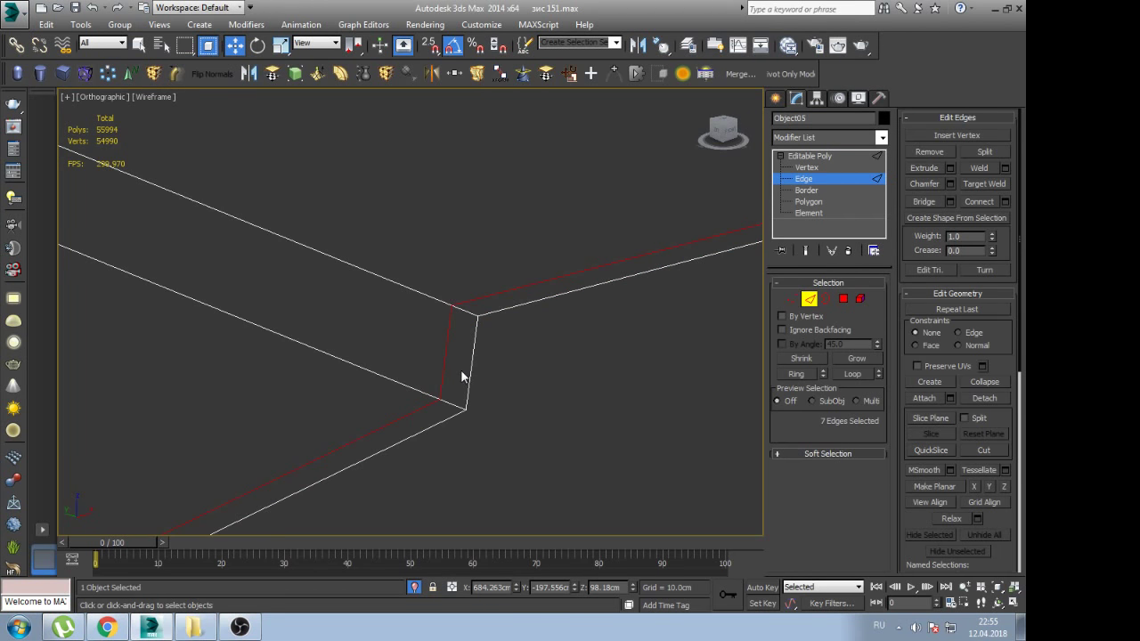
key("ctrl+shift+c")
left_click_drag(462, 378, 470, 329)
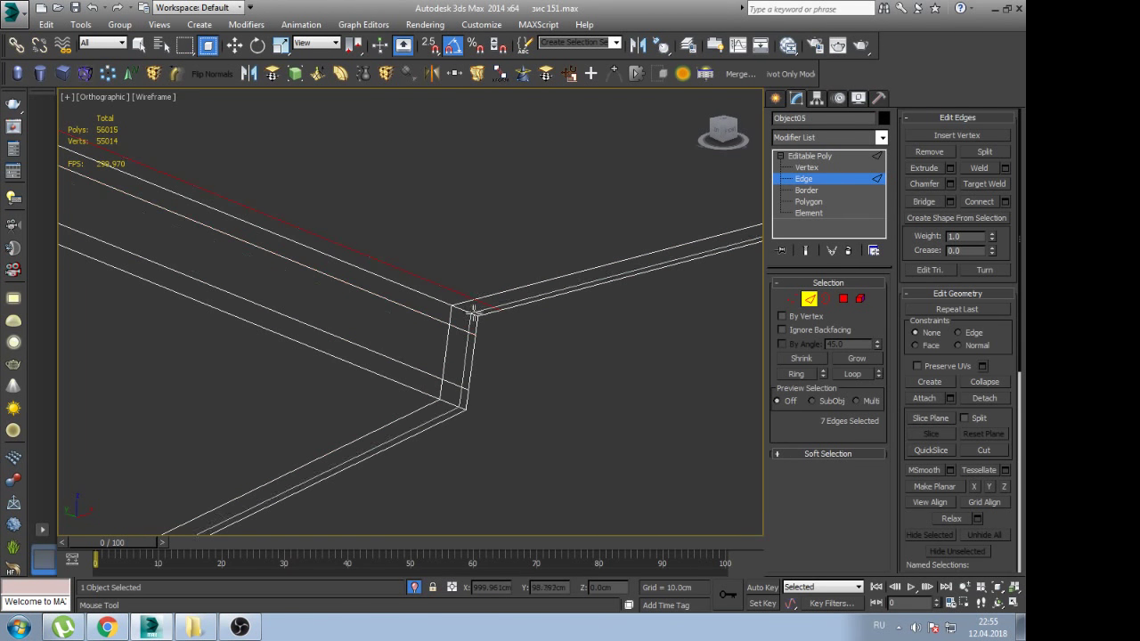
left_click_drag(469, 329, 441, 419)
right_click(441, 419)
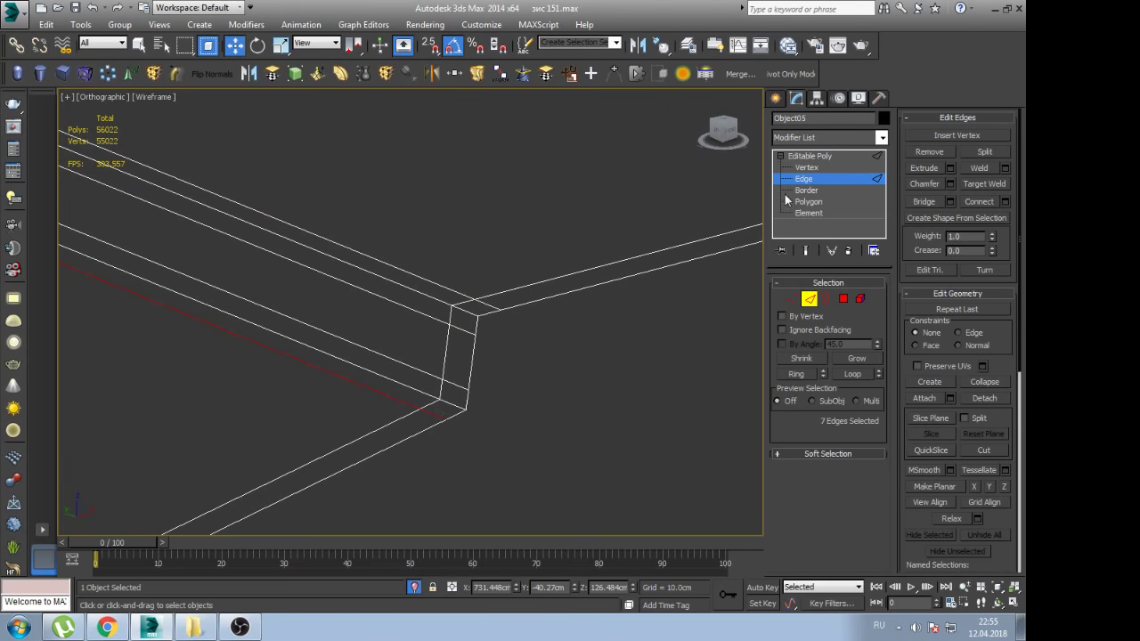
Return to object level and frame the whole panel
left_click(807, 159)
key("z")
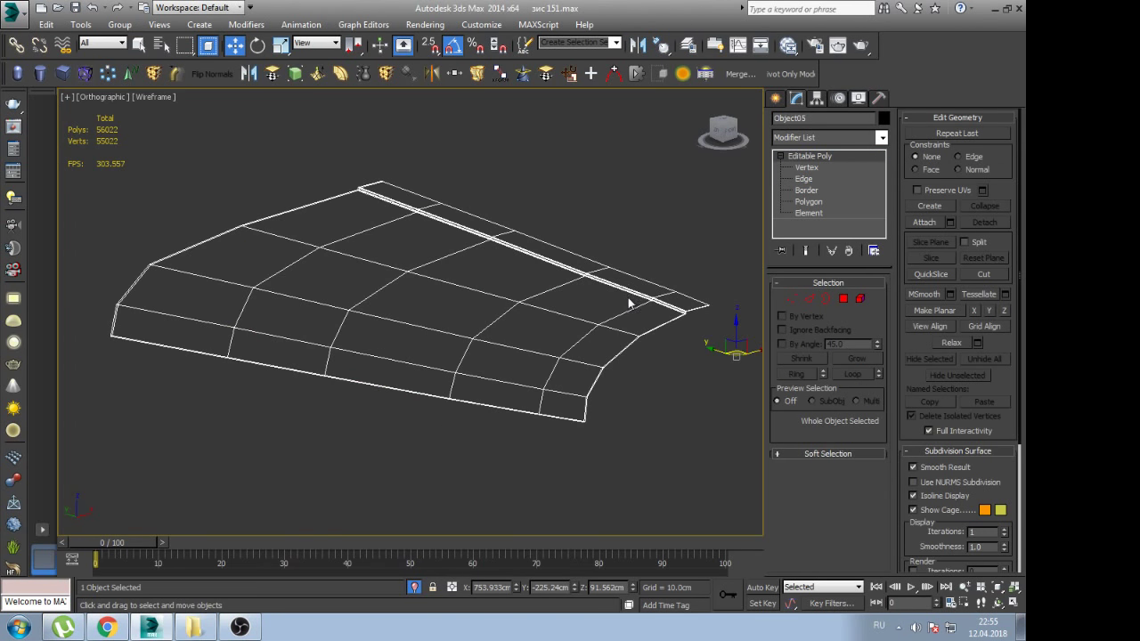
scroll(364, 198, "up", 3)
scroll(478, 240, "up", 3)
Add a Symmetry modifier mirroring the panel across the Z axis into a full arch
key("z")
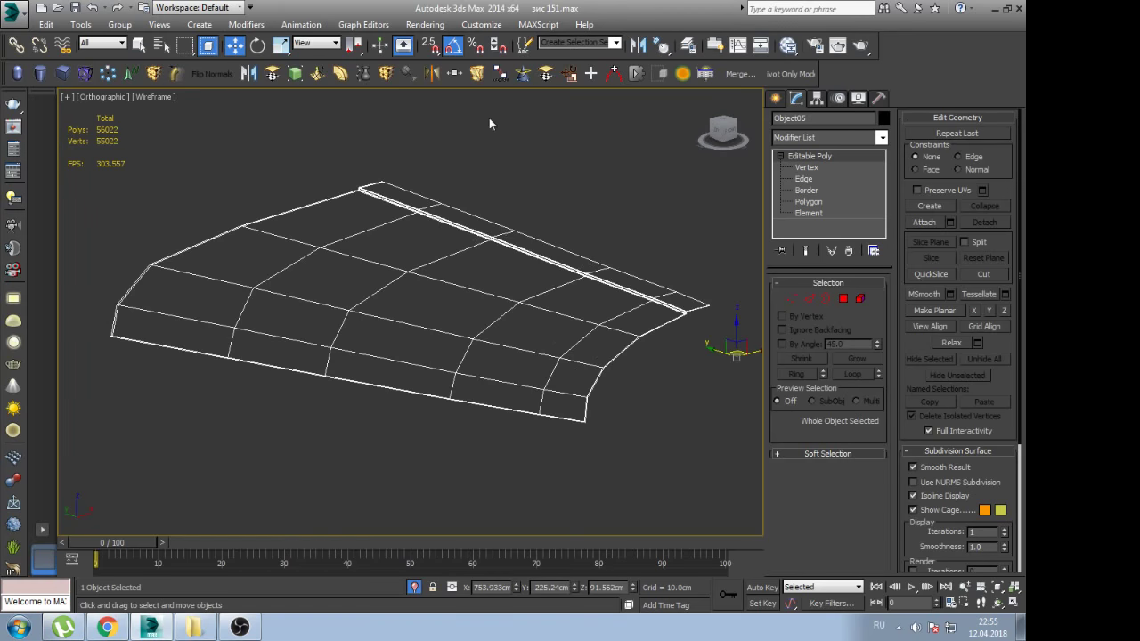
left_click(455, 73)
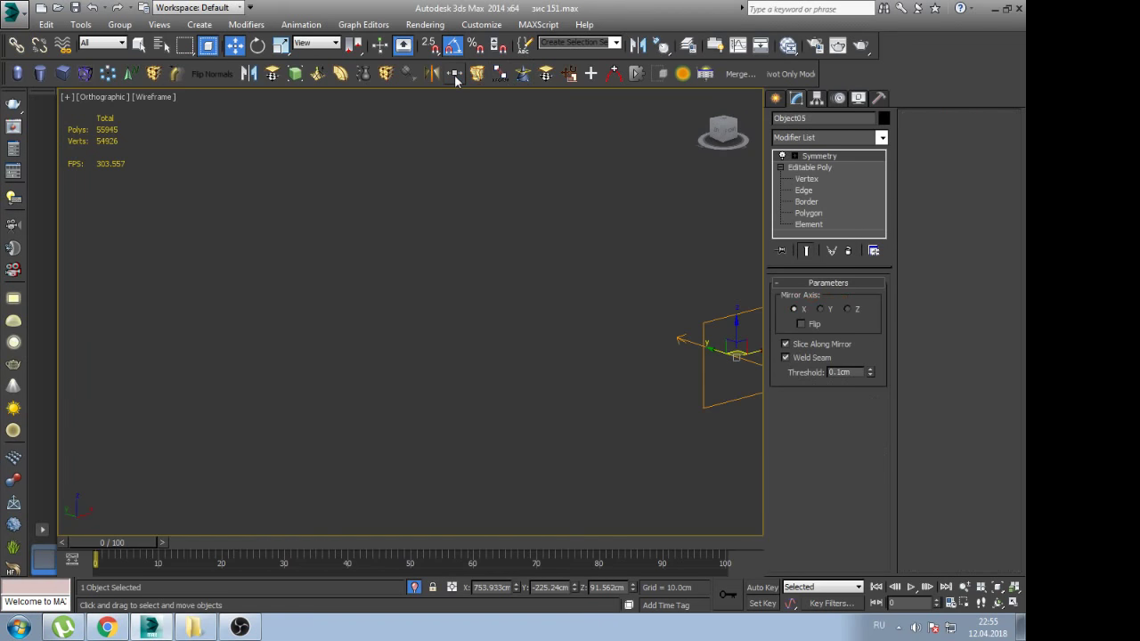
left_click(846, 310)
left_click(575, 319)
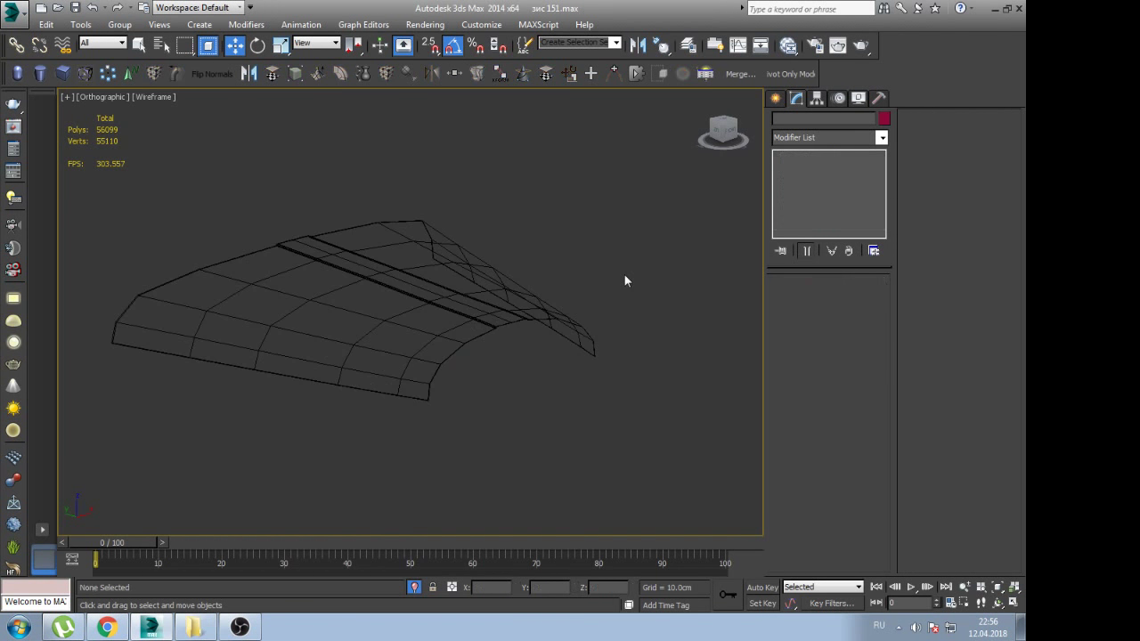
key("F3")
scroll(443, 344, "up", 5)
left_click(443, 344)
key("F4")
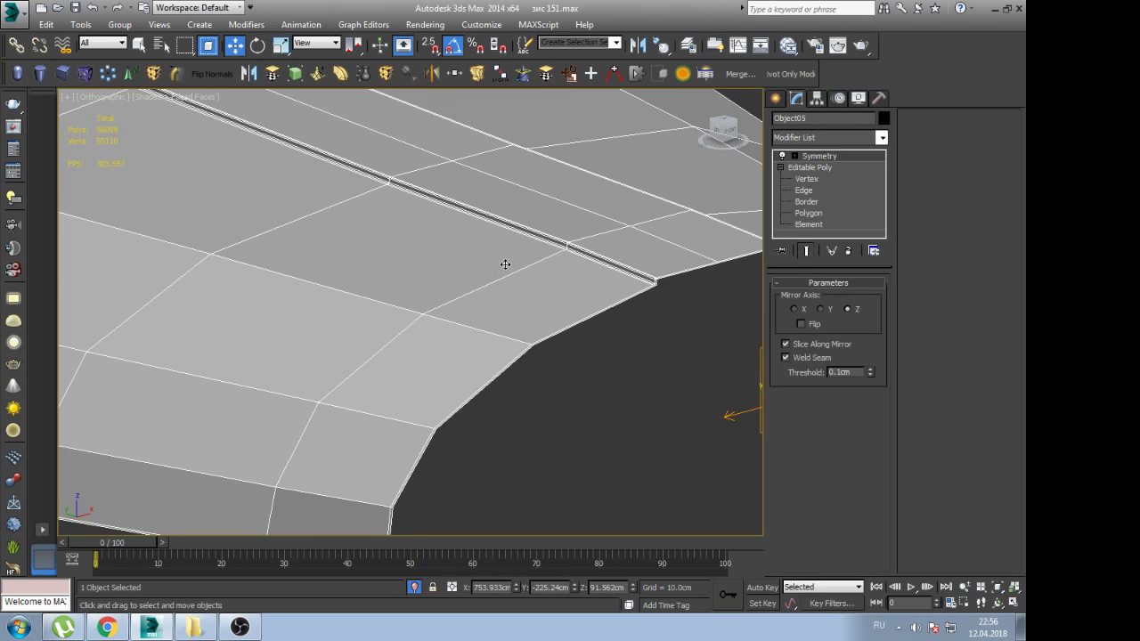
scroll(515, 274, "down", 3)
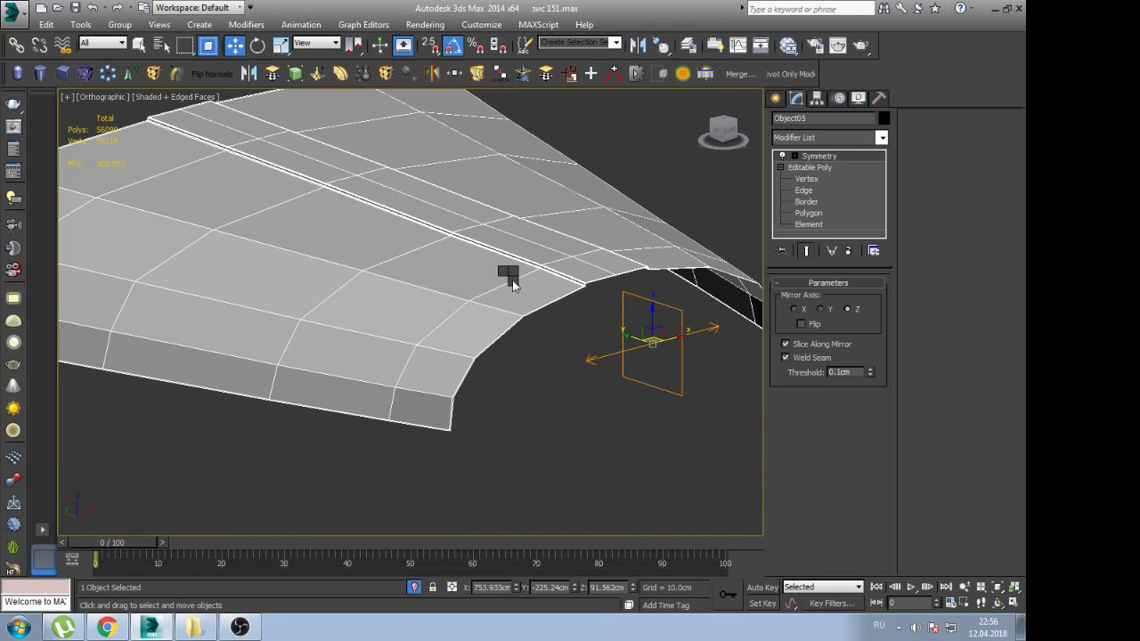
Collapse the mirrored panel back to an editable poly of 56099 polygons
key("ctrl+c")
scroll(608, 336, "up", 2)
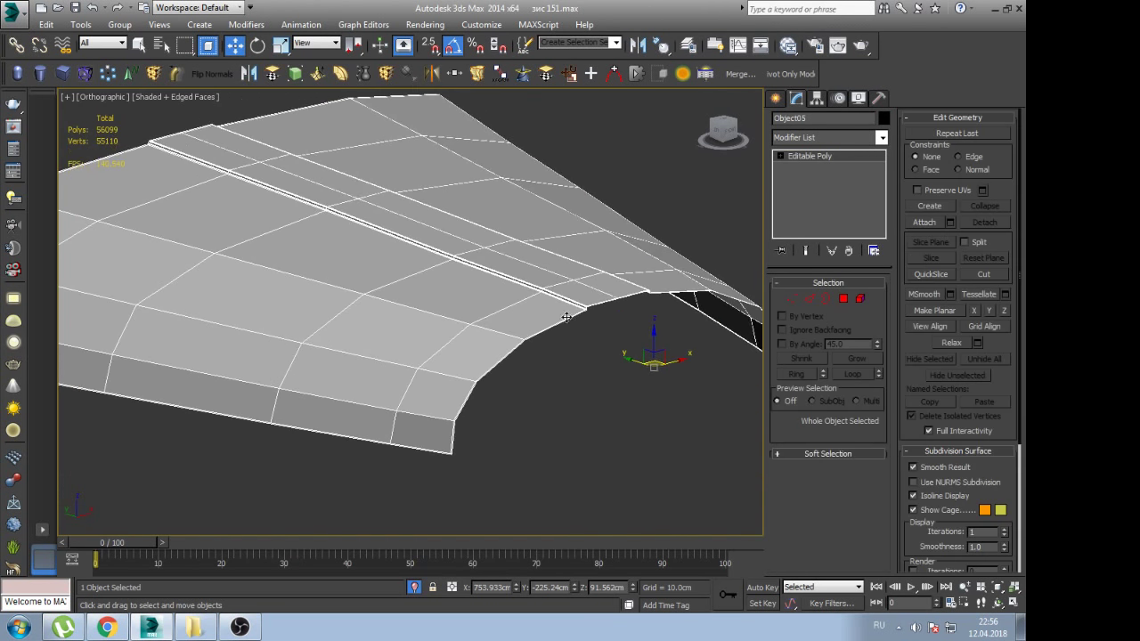
scroll(609, 336, "up", 4)
scroll(599, 312, "up", 2)
scroll(588, 289, "up", 2)
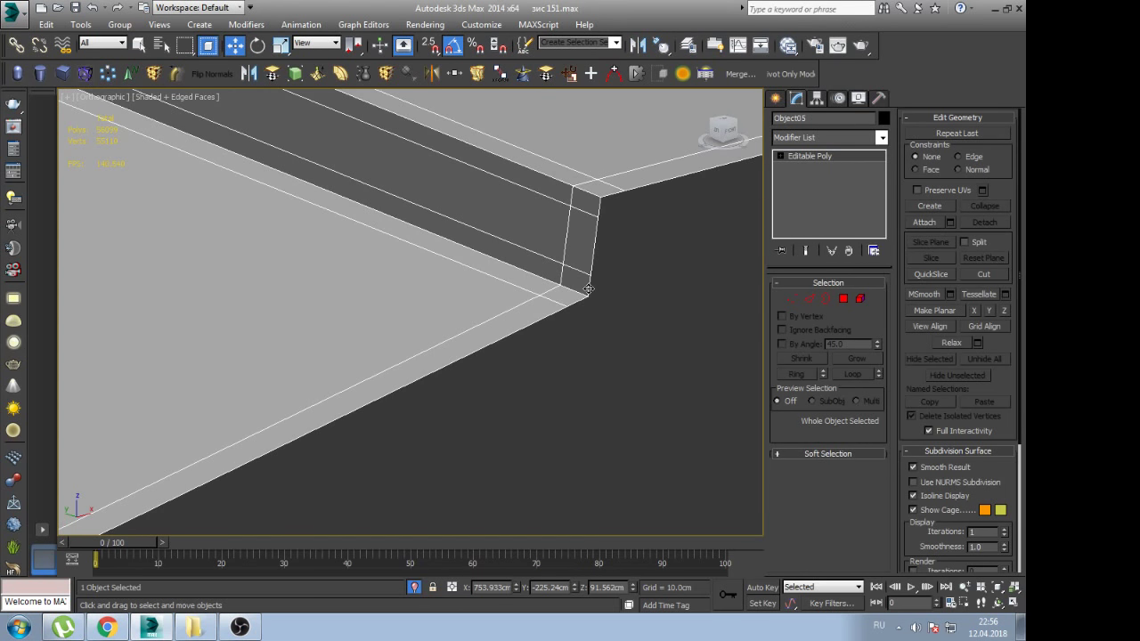
Chamfer the arch's full 22-edge inner edge loop, adding narrow bevel faces along it
key("2")
double_click(586, 288)
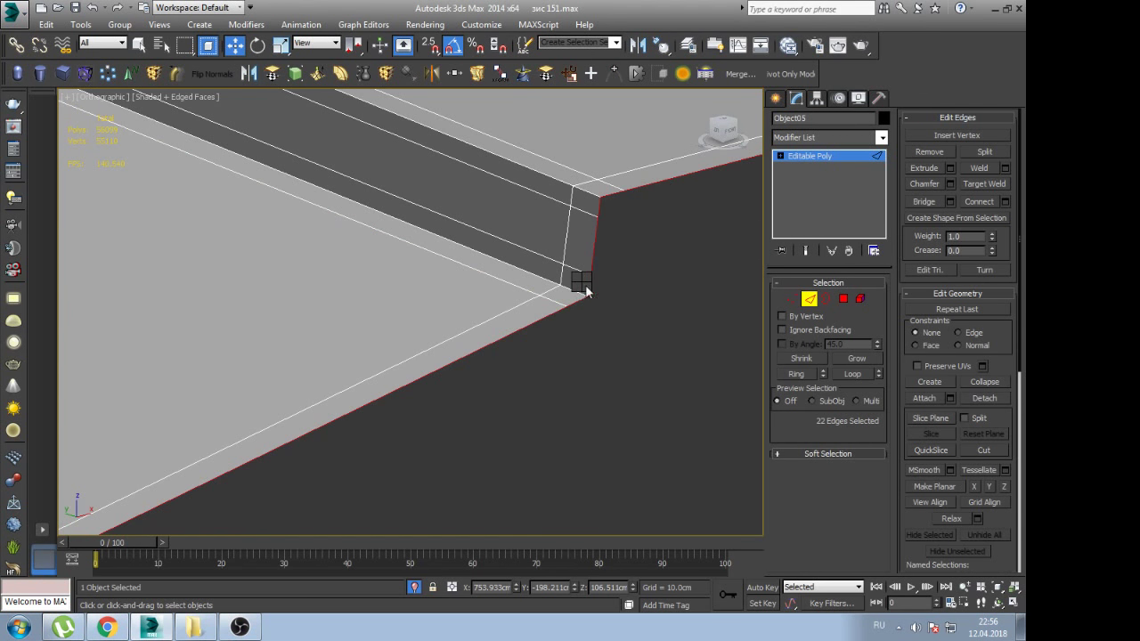
middle_click_drag(436, 358, 423, 329, "alt")
key("ctrl+shift+c")
left_click_drag(423, 321, 431, 351)
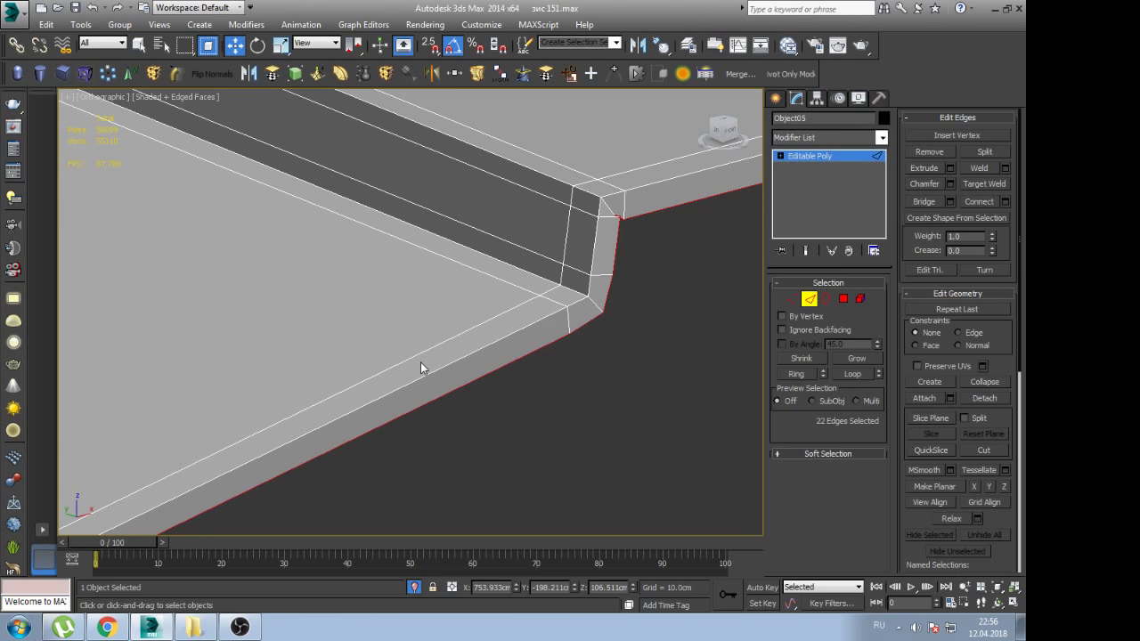
middle_click_drag(654, 268, 562, 323)
Zoom in on the Front view in wireframe with Vertex editing active
key("f")
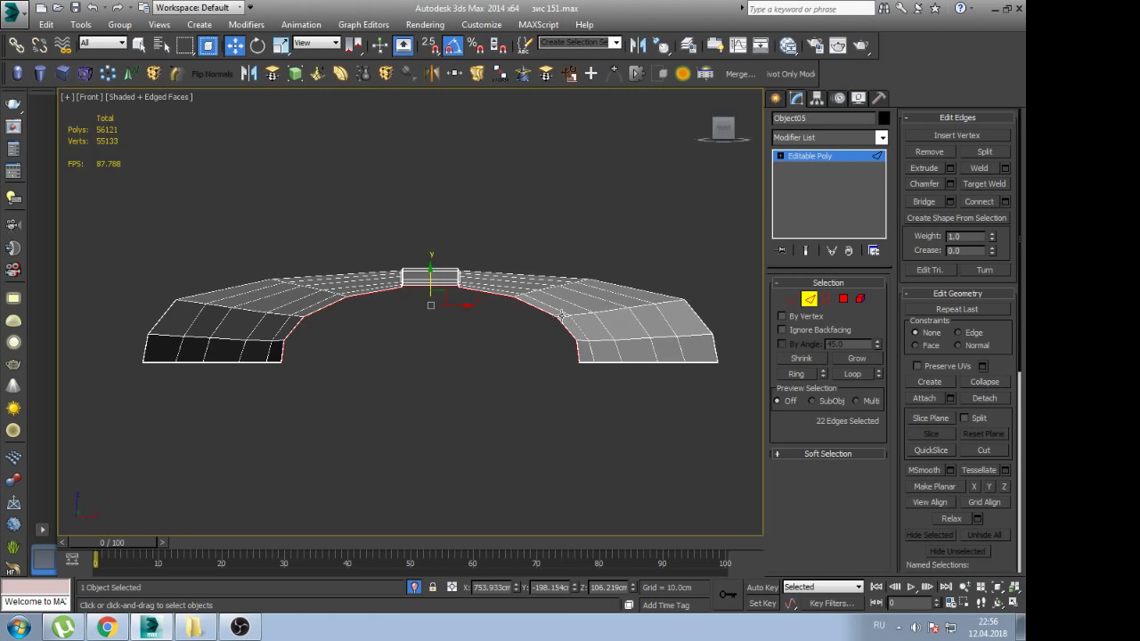
scroll(406, 294, "up", 3)
scroll(406, 294, "up", 3)
scroll(413, 203, "up", 2)
scroll(458, 189, "up", 2)
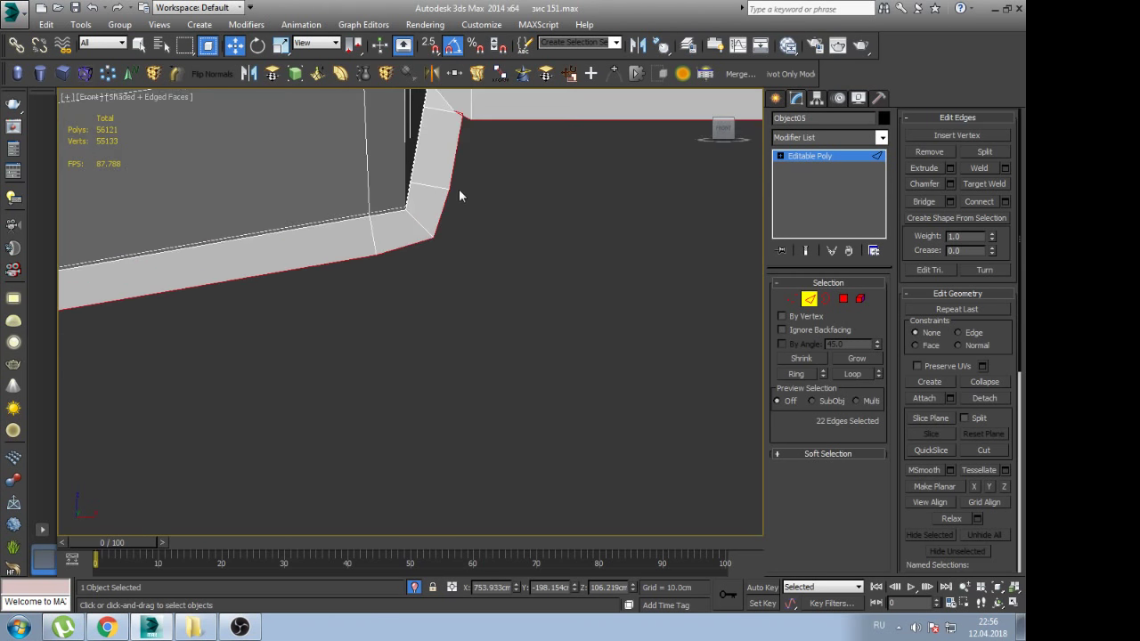
scroll(463, 267, "up", 3)
scroll(458, 178, "up", 2)
key("1")
key("F3")
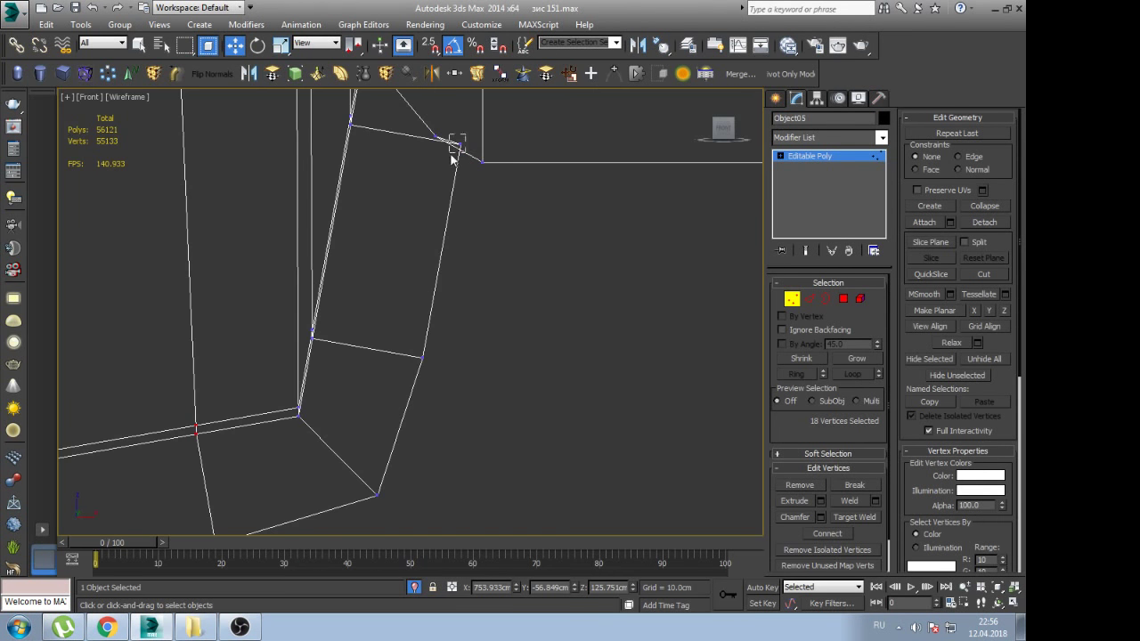
Reposition the rail's corner vertex down and to the right
left_click(462, 145)
left_click_drag(463, 141, 444, 251)
left_click(436, 135)
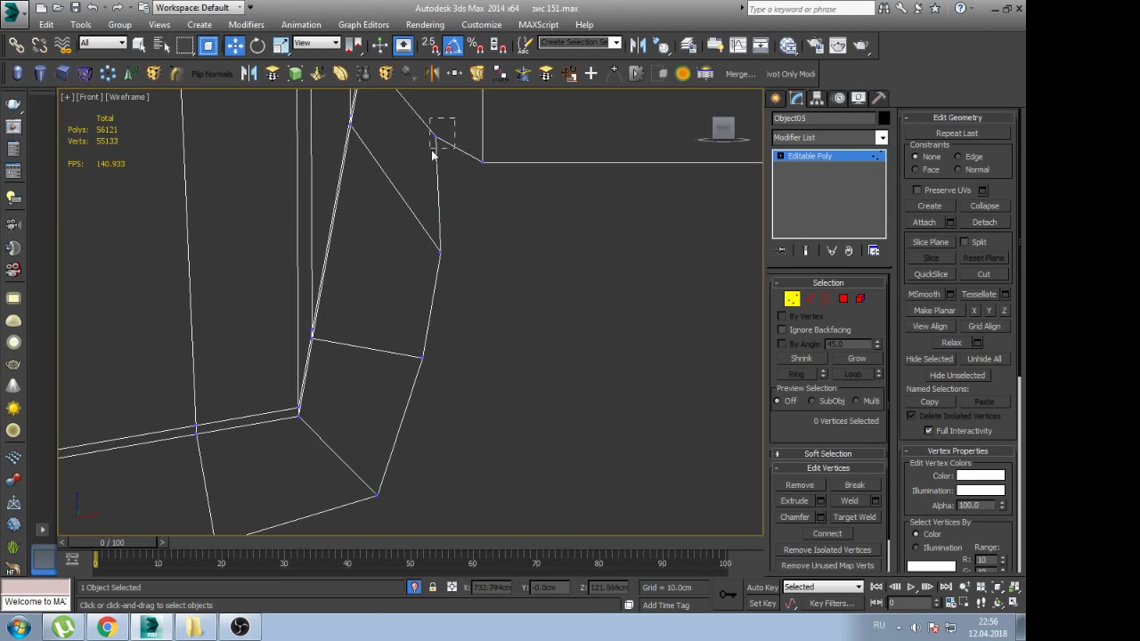
left_click_drag(447, 126, 467, 156)
left_click(499, 271)
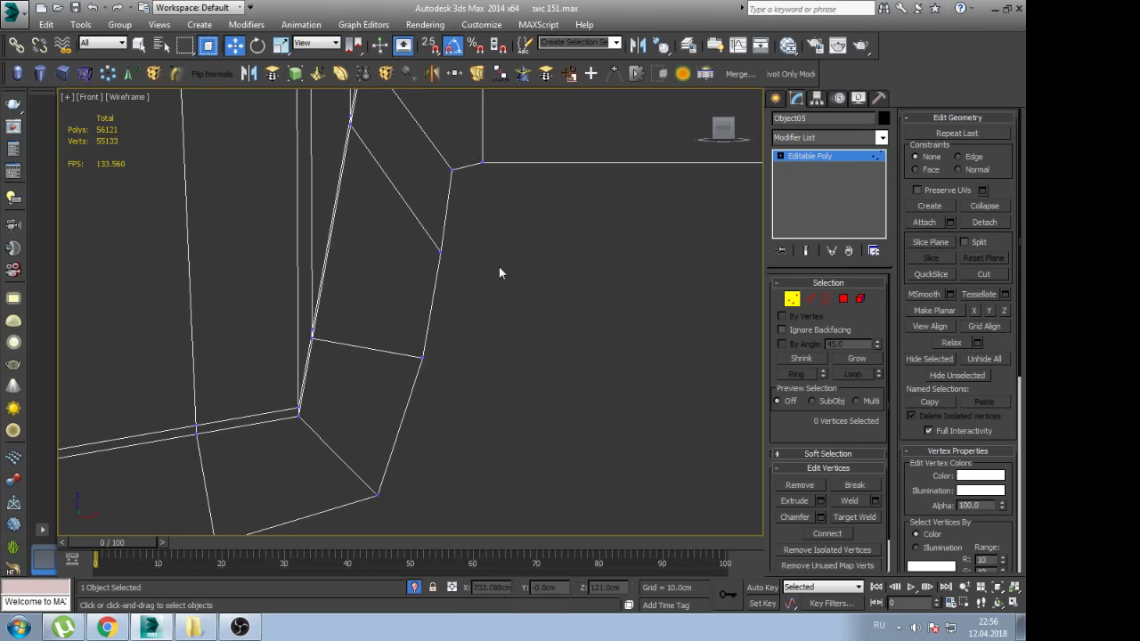
Box-select the vertices of the arched part's right half and delete them
scroll(501, 270, "down", 2)
scroll(538, 278, "down", 2)
key("z")
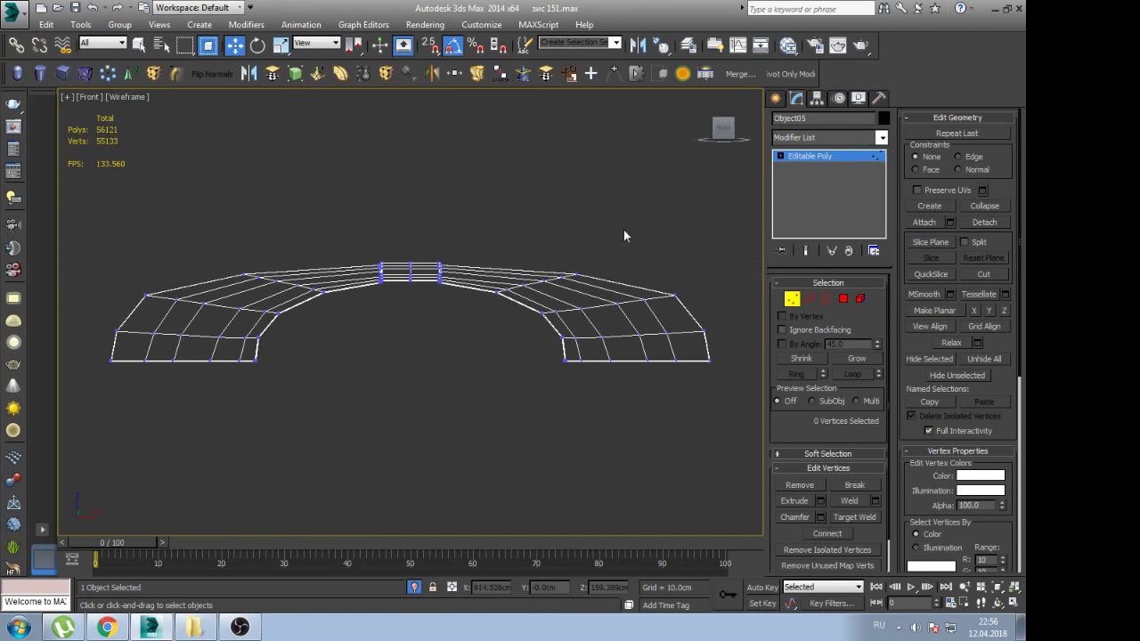
left_click_drag(426, 254, 738, 405)
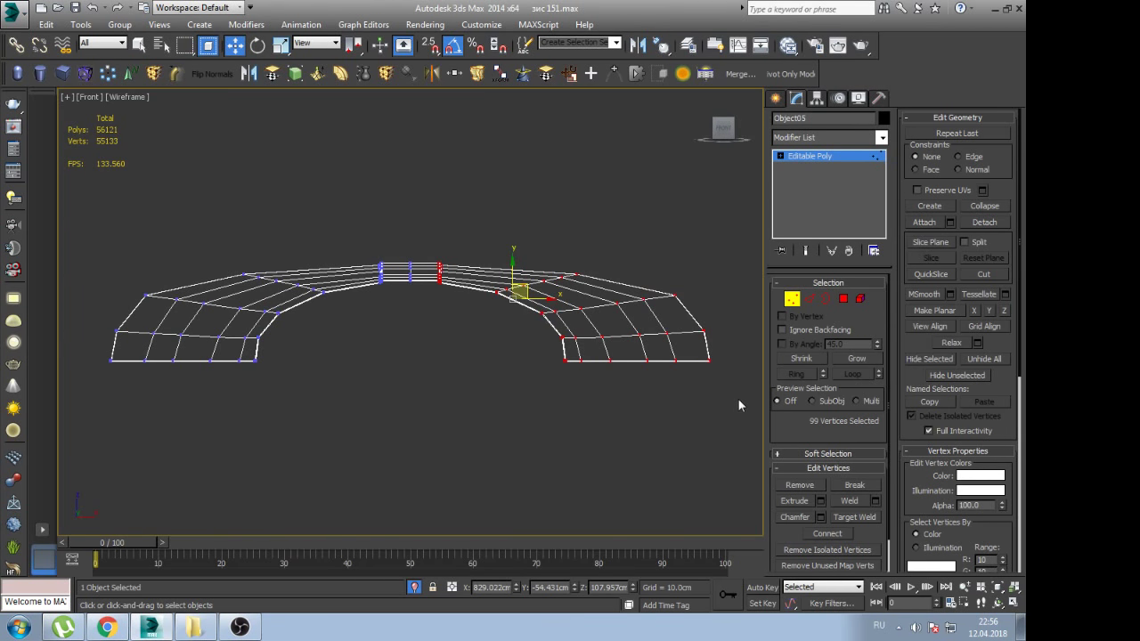
key("Delete")
key("z")
Show the remaining half shaded with edges and select its bottom edge loop
scroll(405, 410, "up", 3)
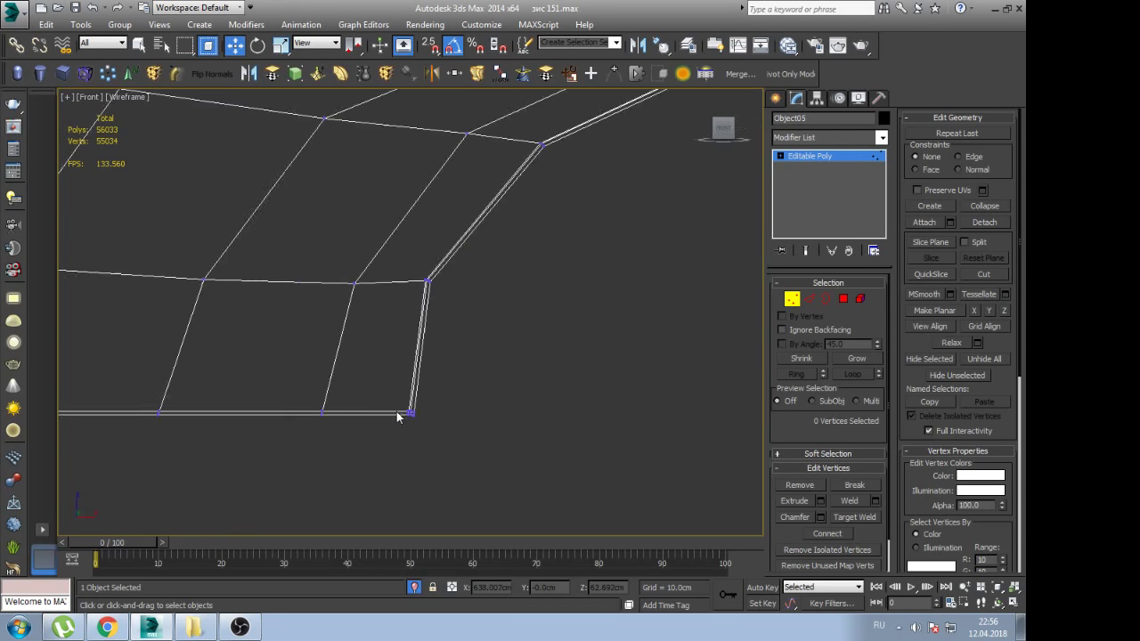
scroll(481, 423, "up", 3)
scroll(488, 439, "up", 2)
key("F3")
key("F4")
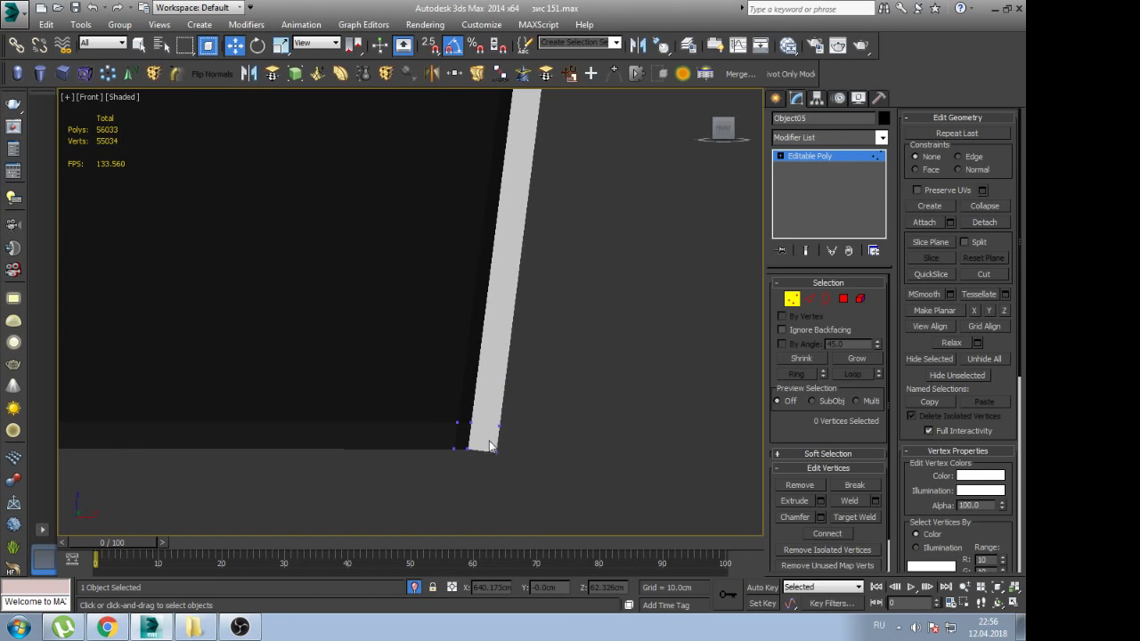
middle_click_drag(489, 441, 562, 417)
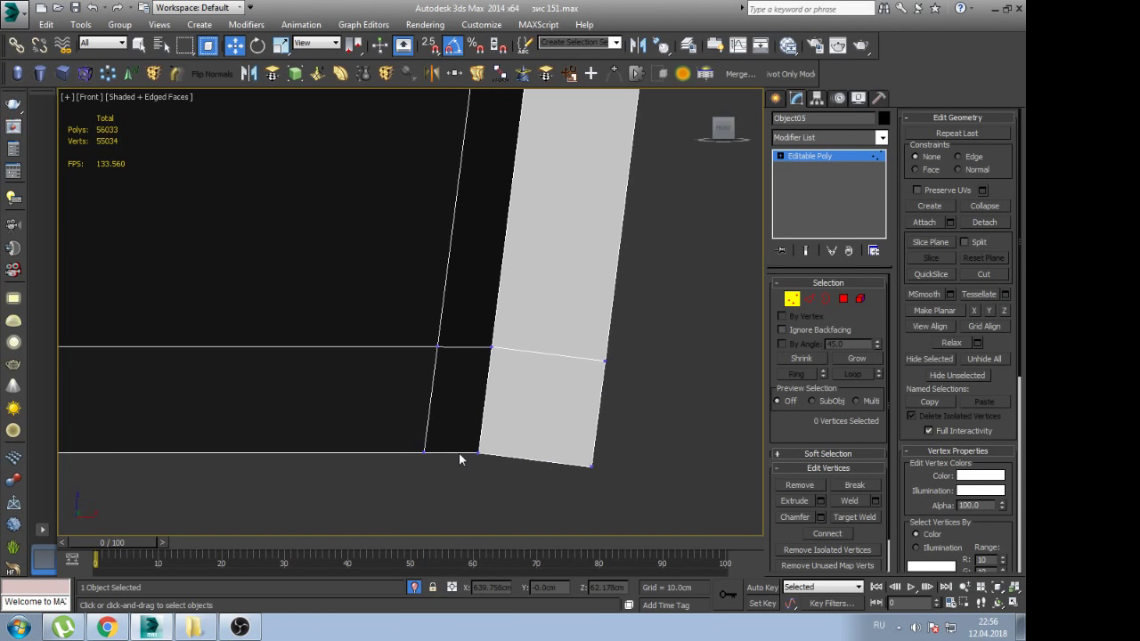
key("2")
double_click(456, 453)
Extend the bottom edges down into a new narrow strip of faces
left_click(505, 458, "alt")
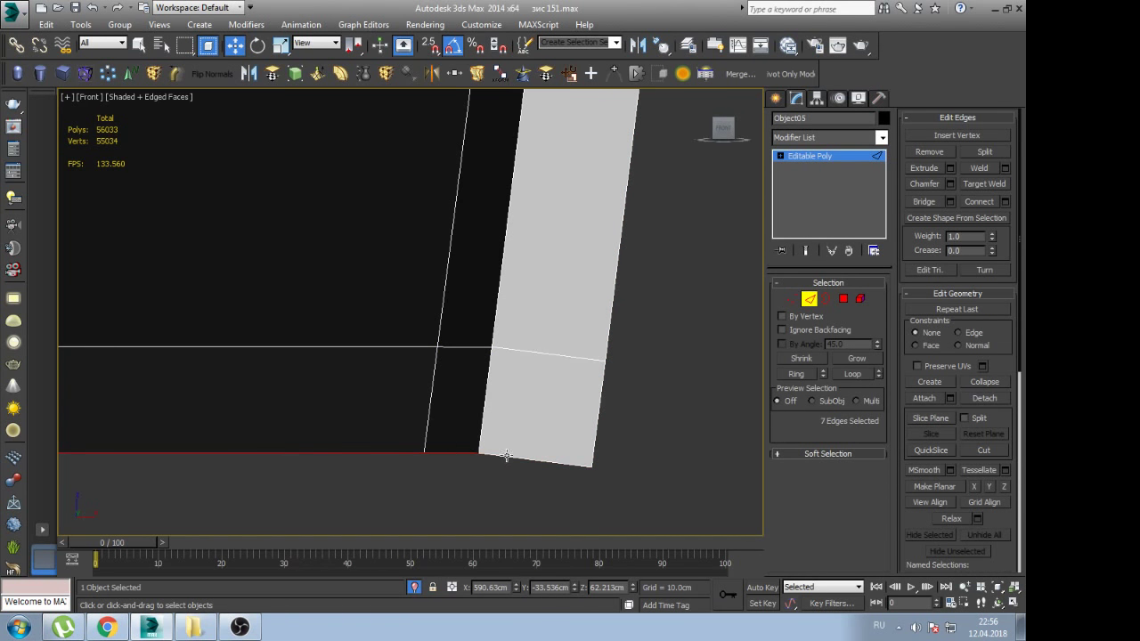
left_click_drag(418, 456, 417, 465, "shift")
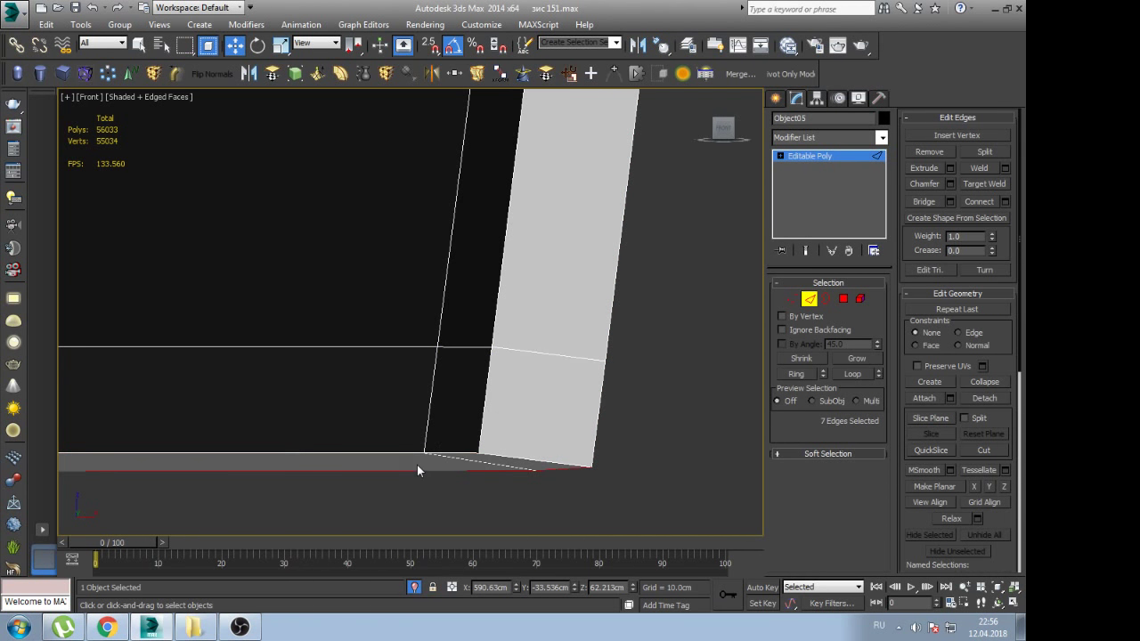
mouse_move(463, 396)
middle_mouse_down("alt")
mouse_move(487, 373)
mouse_move(537, 438)
middle_mouse_up("alt")
key("1")
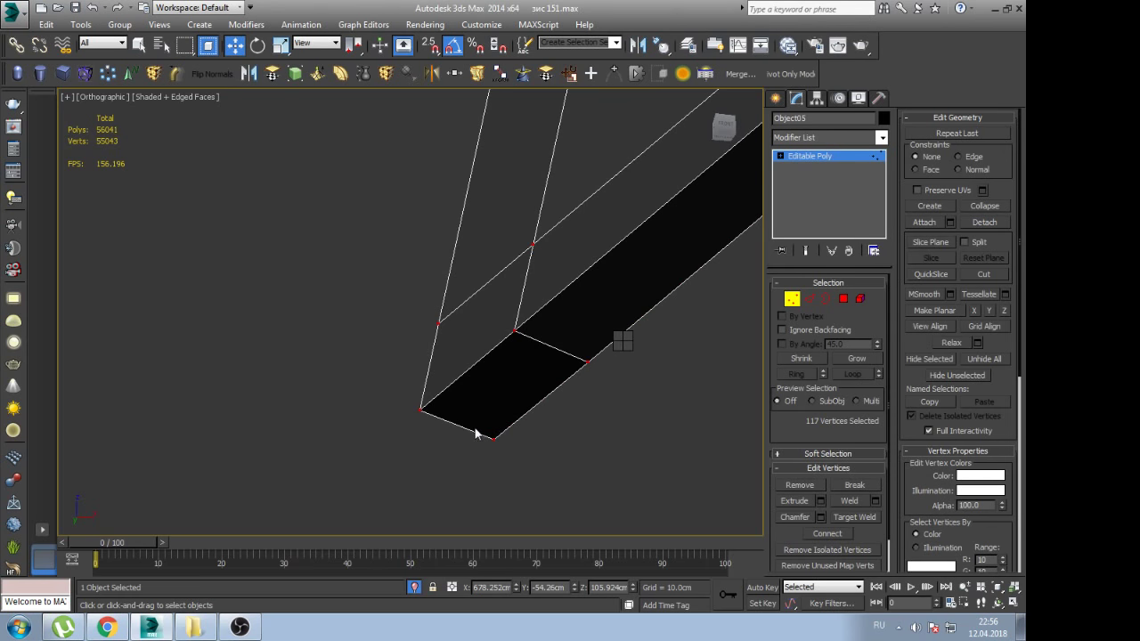
mouse_move(422, 379)
middle_mouse_down("alt")
mouse_move(376, 374)
mouse_move(279, 403)
mouse_move(357, 429)
mouse_move(416, 377)
mouse_move(676, 358)
mouse_move(324, 475)
mouse_move(504, 422)
mouse_move(483, 329)
middle_mouse_up("alt")
Extend the panel's outer edge loop, minus the bottom edge, into a thin strip
key("2")
double_click(364, 436)
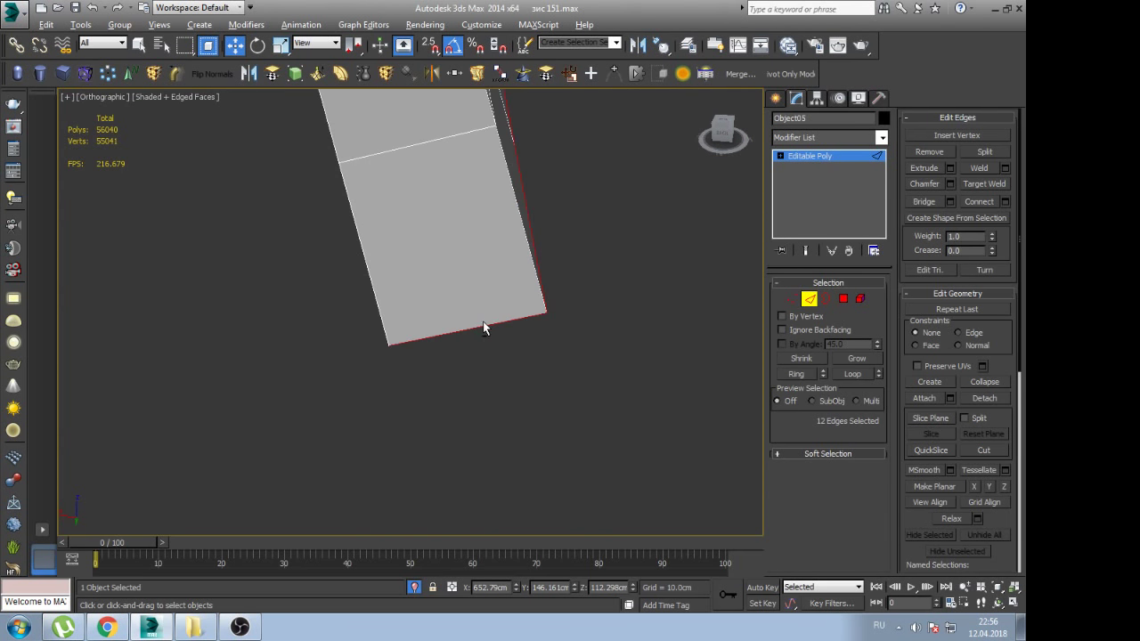
left_click(483, 325, "alt")
middle_click_drag(371, 381, 372, 381, "alt")
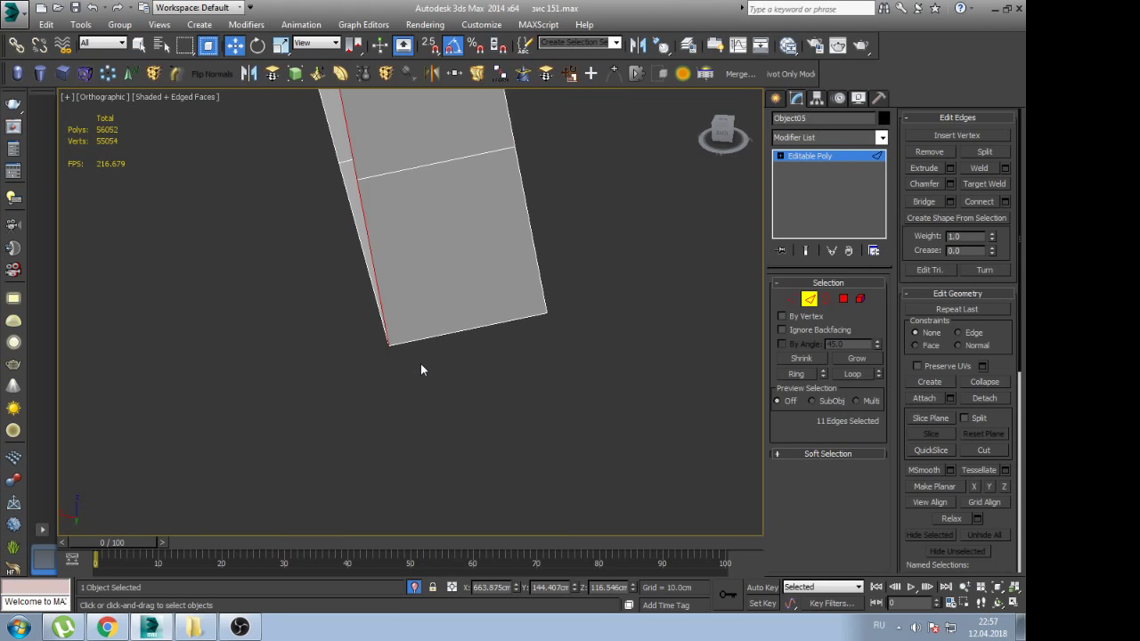
Undo the stray small square of geometry and leave vertex-level editing
key("1")
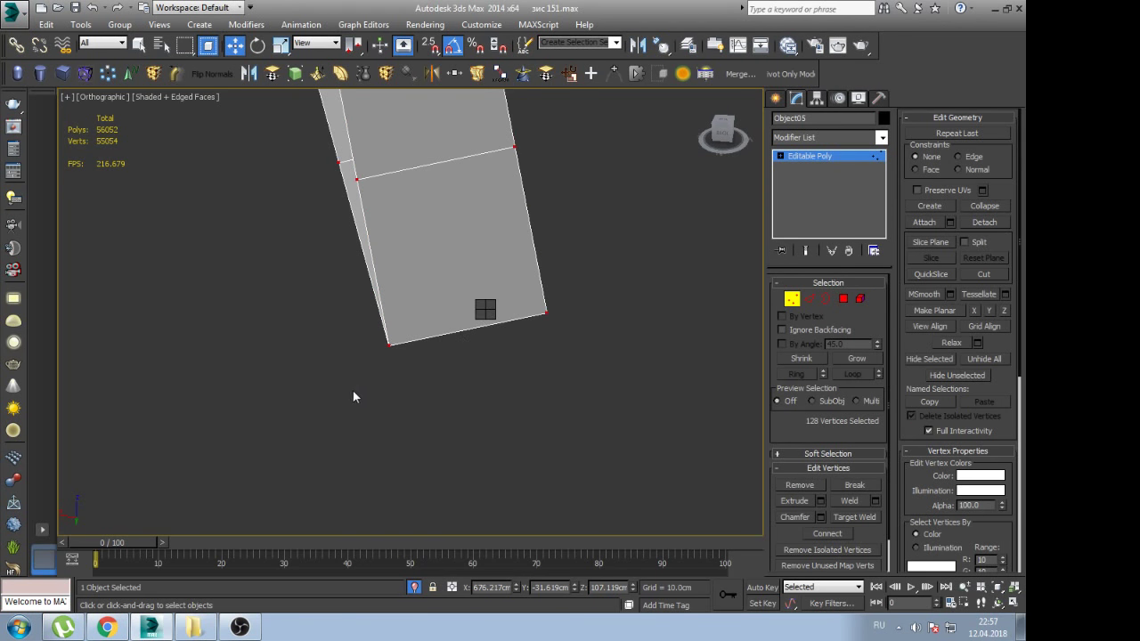
key("ctrl+z")
key("z")
left_click(780, 156)
Add a Symmetry modifier to the half panel with Mirror Axis set to Z
left_click(807, 157)
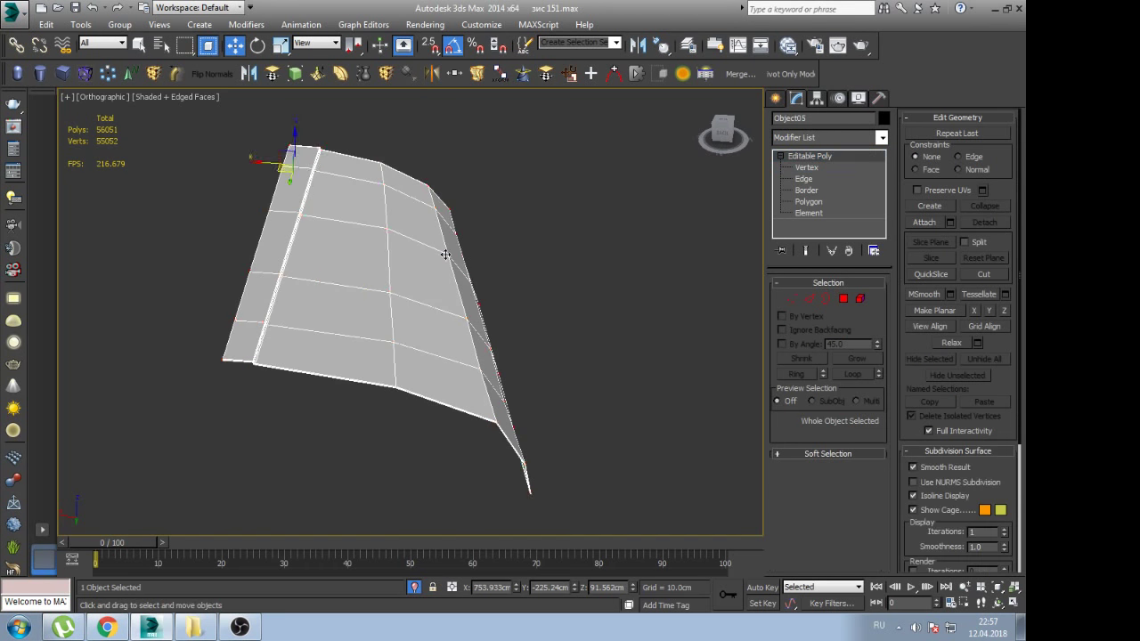
key("f")
scroll(413, 318, "up", 3)
scroll(445, 308, "up", 3)
scroll(454, 312, "up", 3)
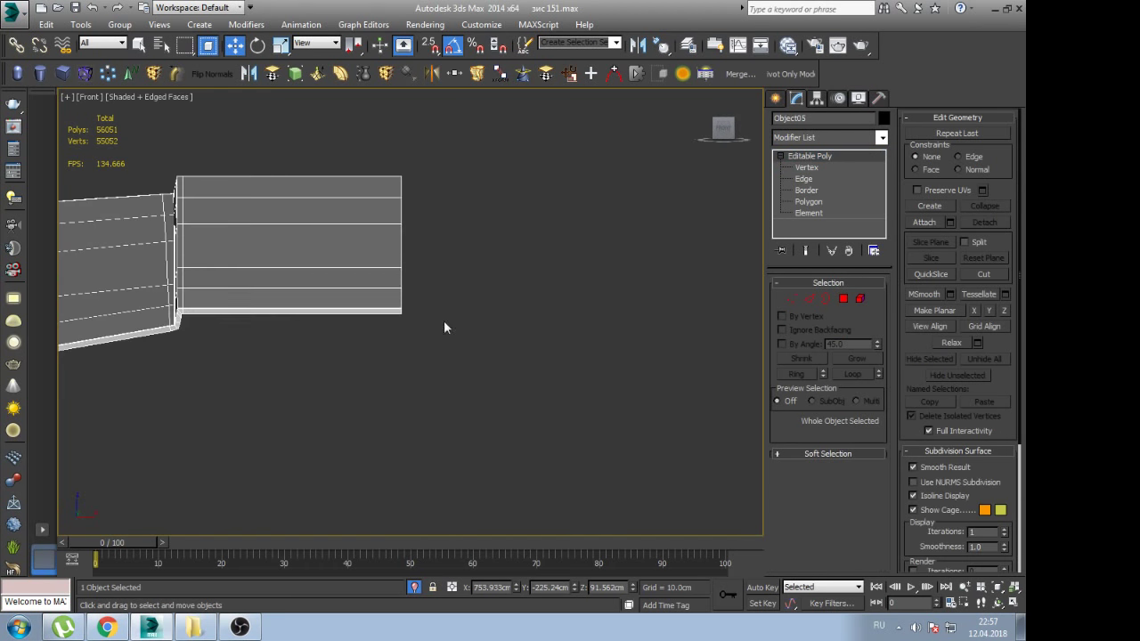
scroll(410, 319, "up", 2)
scroll(267, 323, "up", 3)
scroll(223, 319, "up", 2)
scroll(244, 314, "up", 1)
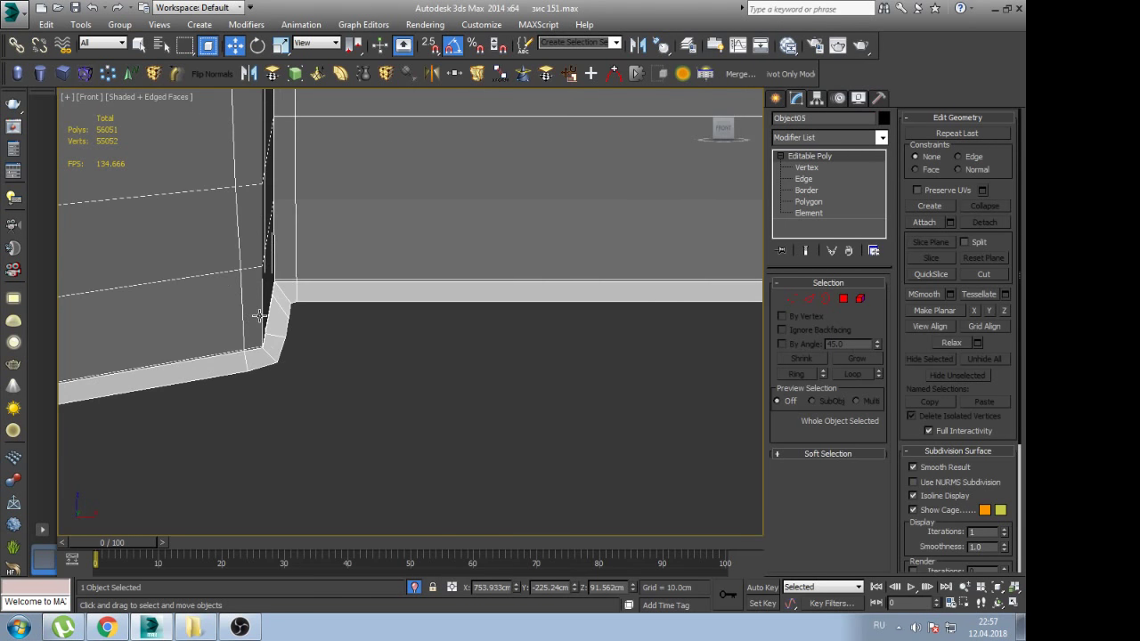
scroll(267, 313, "up", 2)
scroll(322, 308, "up", 1)
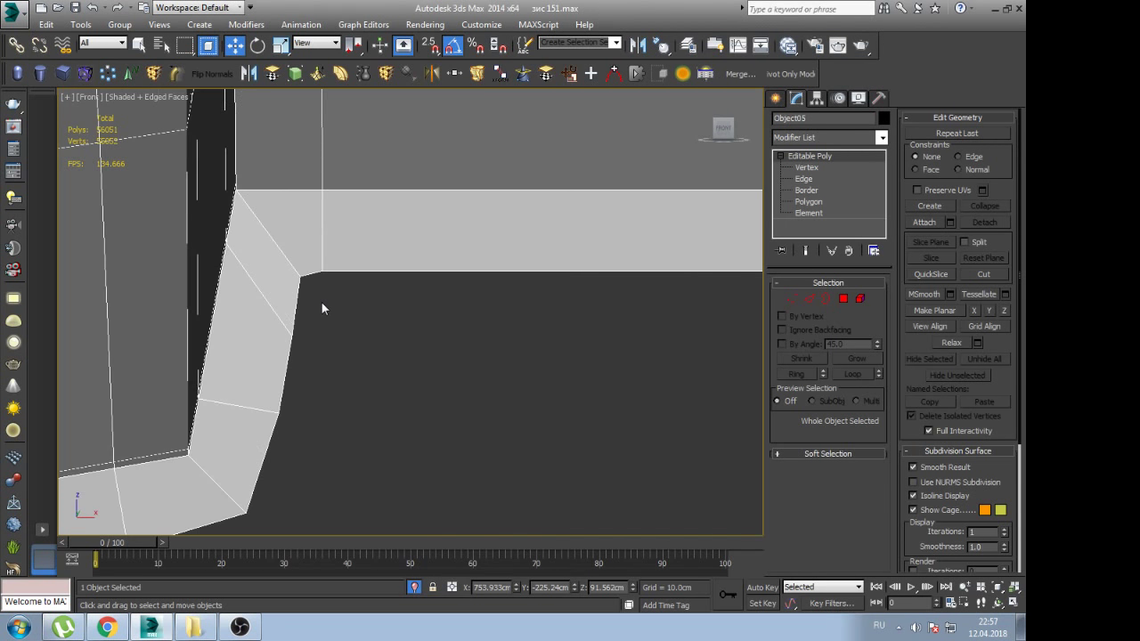
scroll(322, 309, "down", 3)
scroll(267, 314, "down", 3)
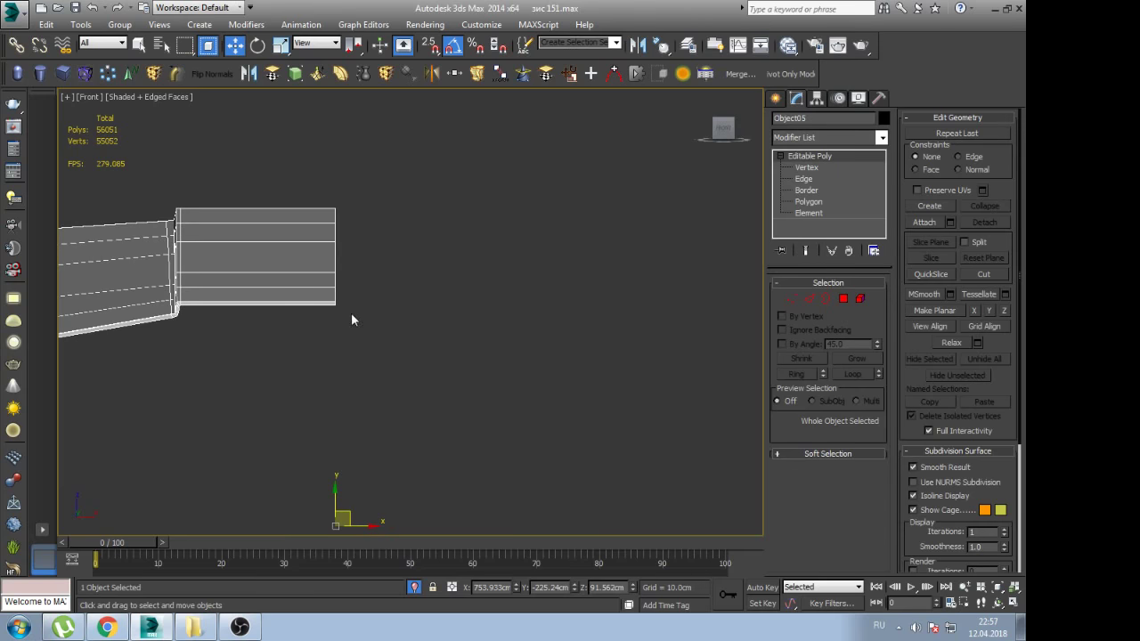
left_click(458, 75)
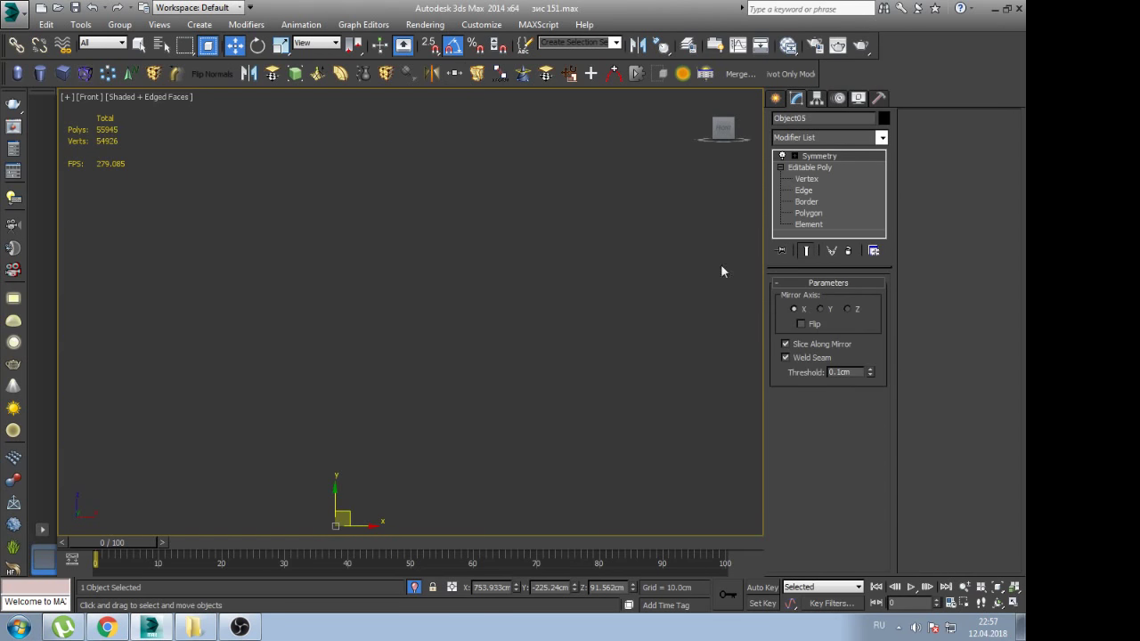
left_click(848, 309)
Collapse the mirrored panel into one Editable Poly, deselect it and show plain shaded
scroll(542, 306, "down", 1)
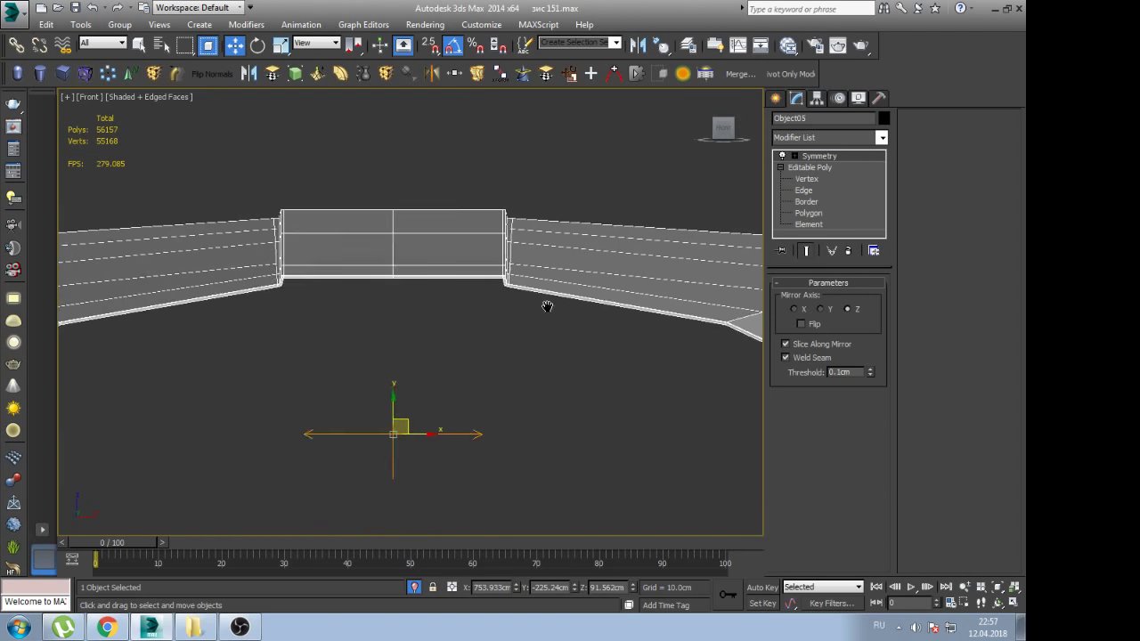
scroll(515, 351, "down", 1)
middle_click_drag(515, 351, 477, 348, "alt")
scroll(478, 347, "up", 3)
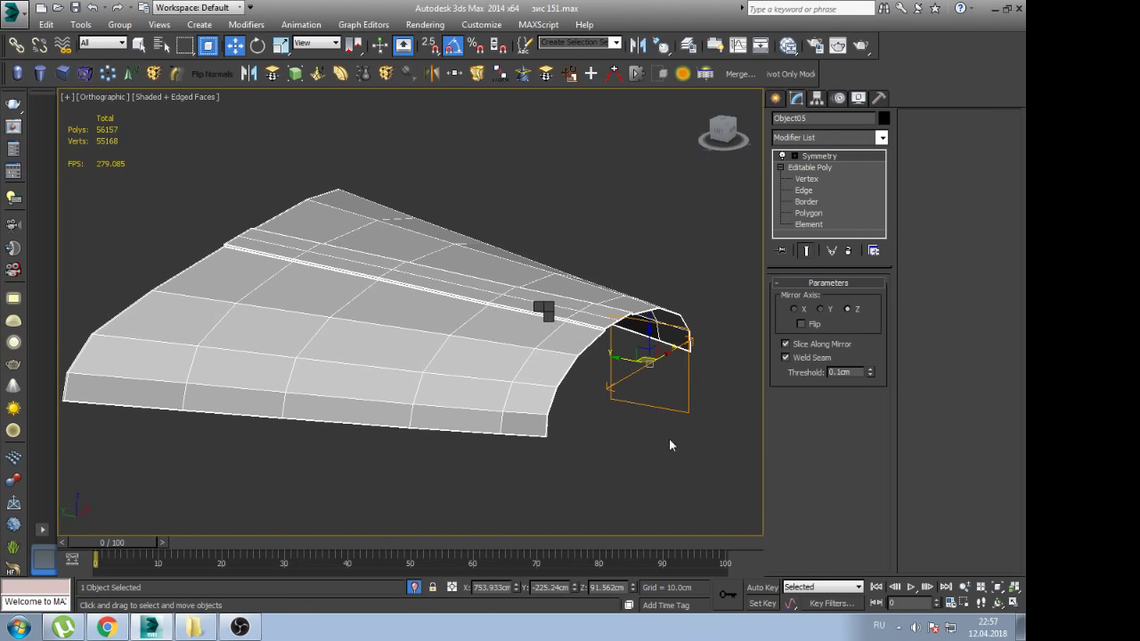
middle_click_drag(574, 400, 514, 393)
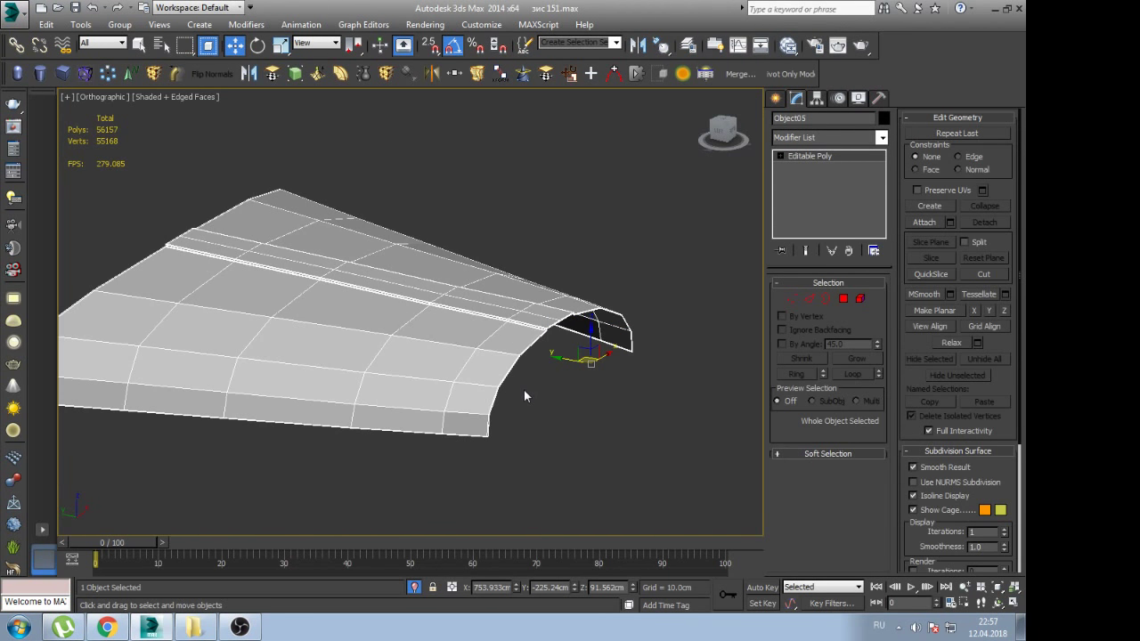
left_click(576, 407)
key("F4")
Unhide the rest of the truck and view the hood panel from the side with edges
middle_click_drag(560, 388, 522, 382, "alt")
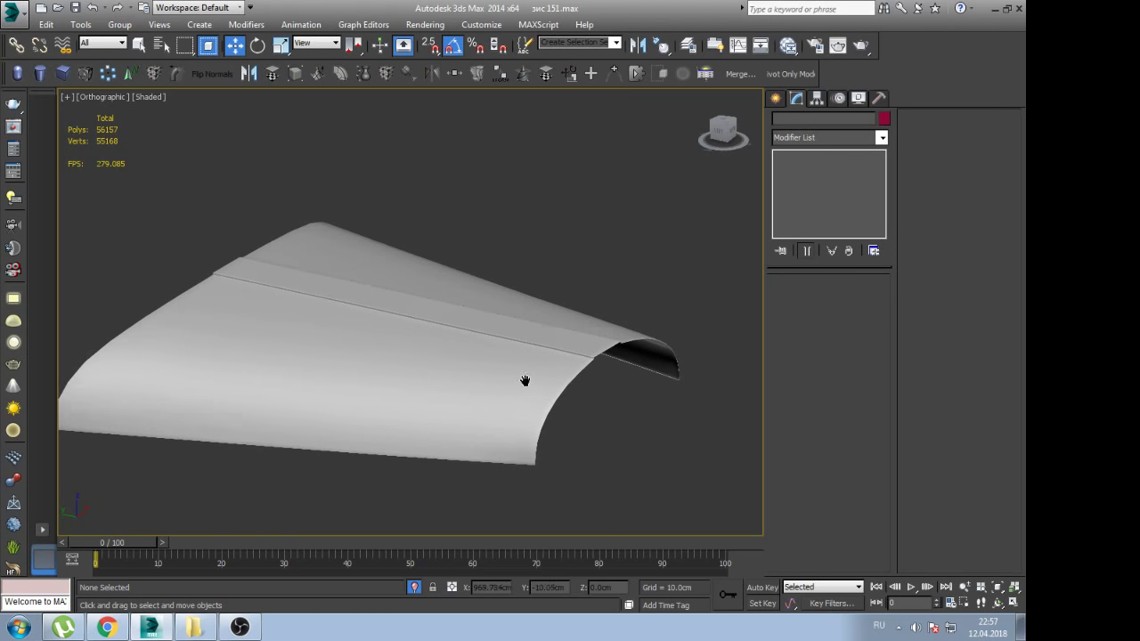
key("alt+q")
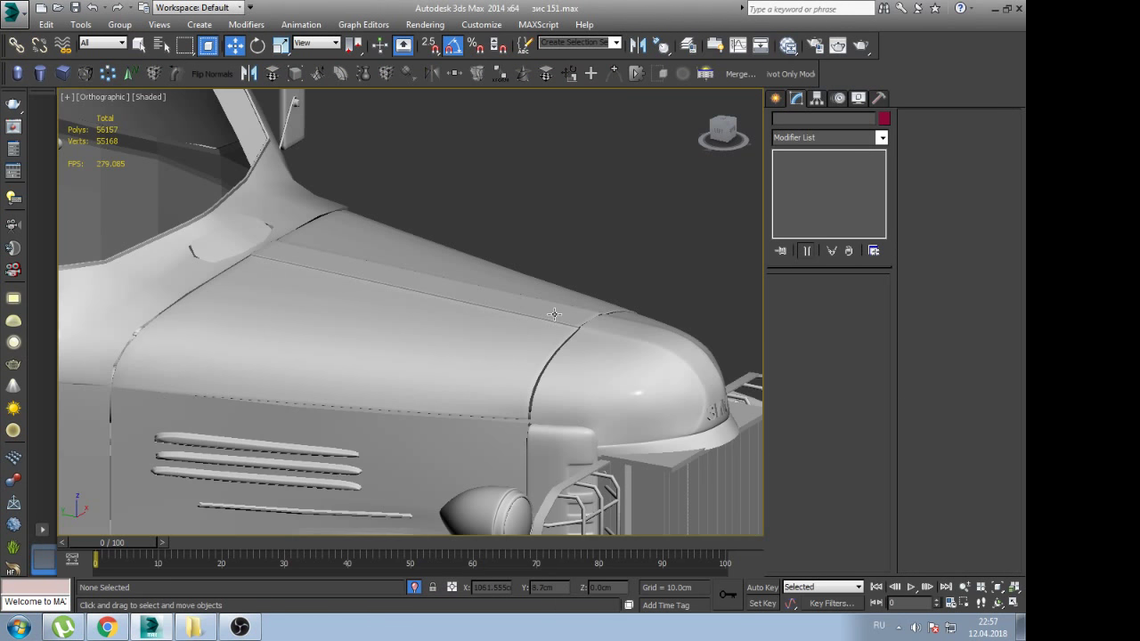
left_click(505, 374)
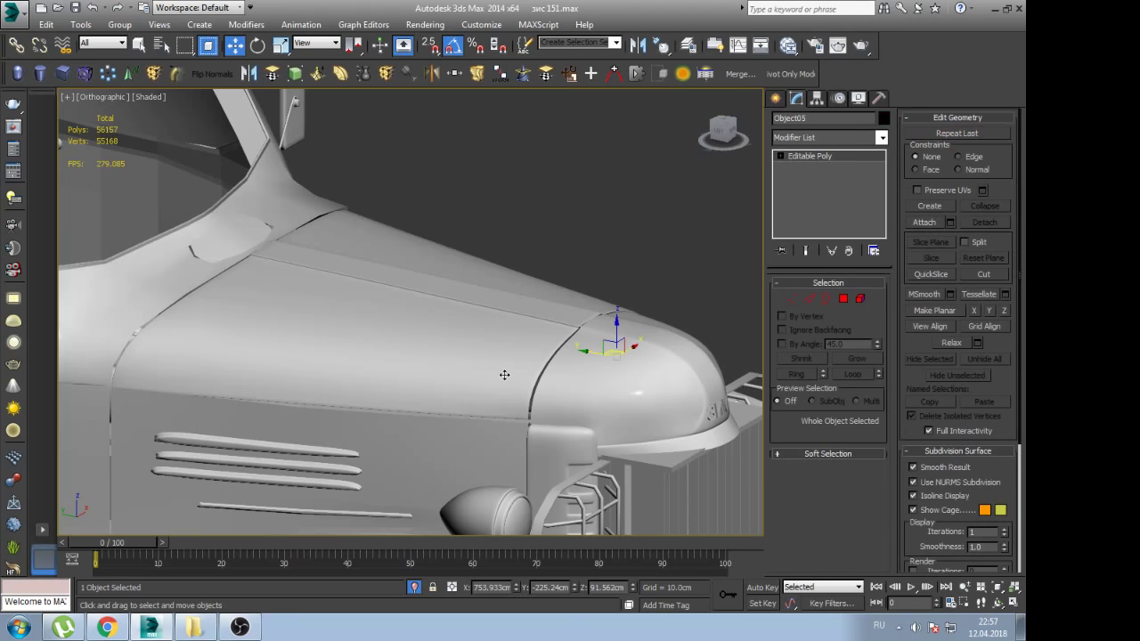
key("l")
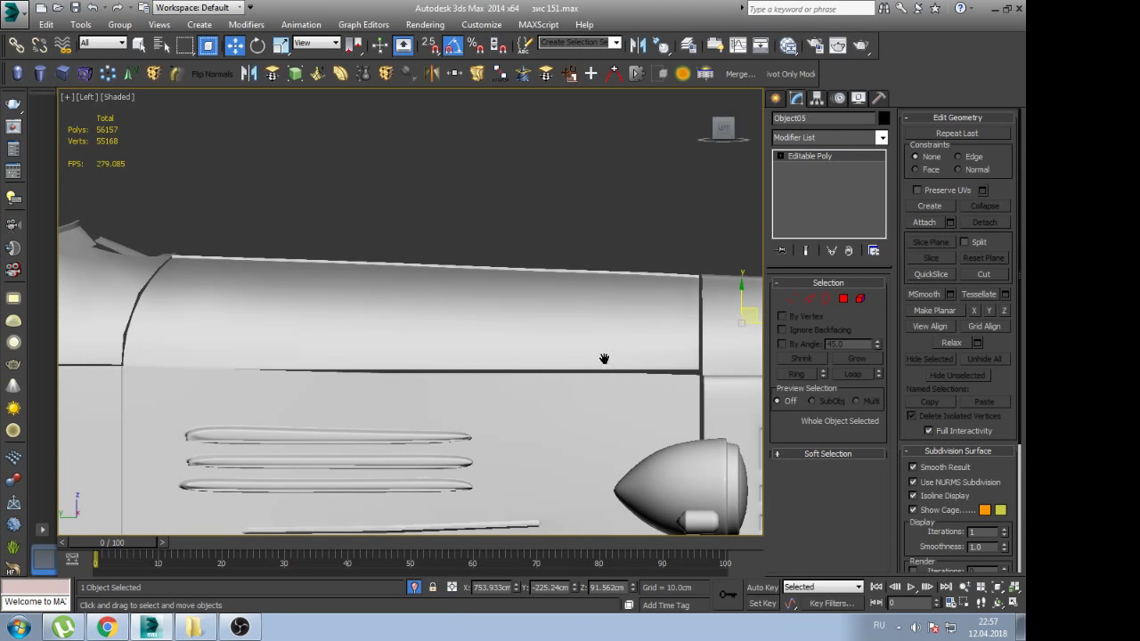
scroll(603, 359, "up", 5)
key("F4")
Shift the neighbouring body panel's vertical end edge loop slightly left
left_click(453, 390)
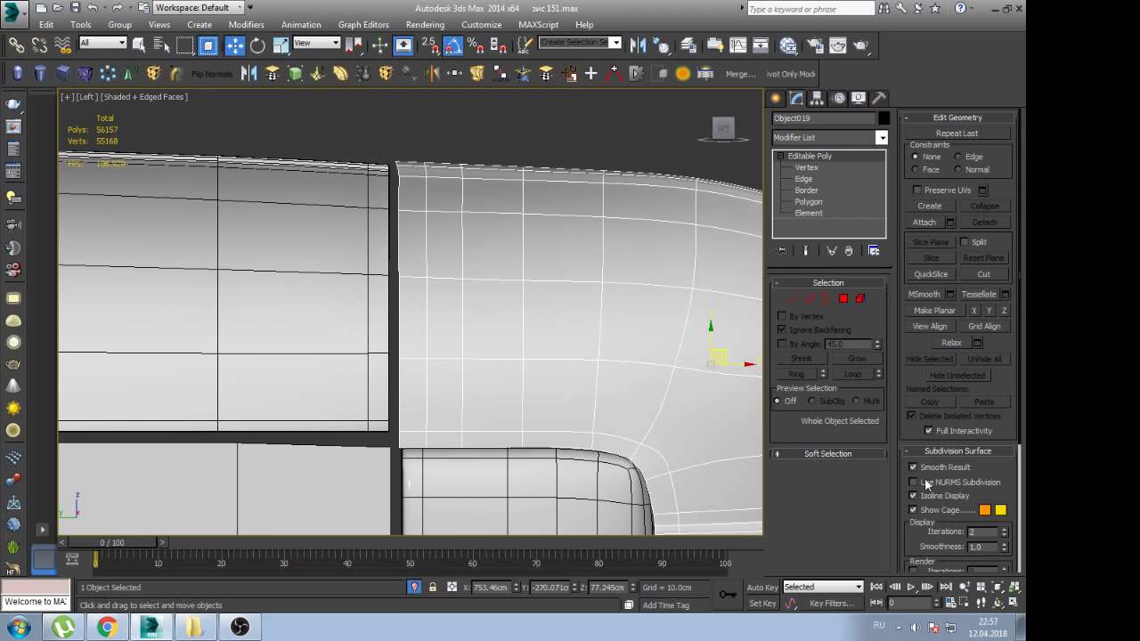
key("2")
double_click(397, 258)
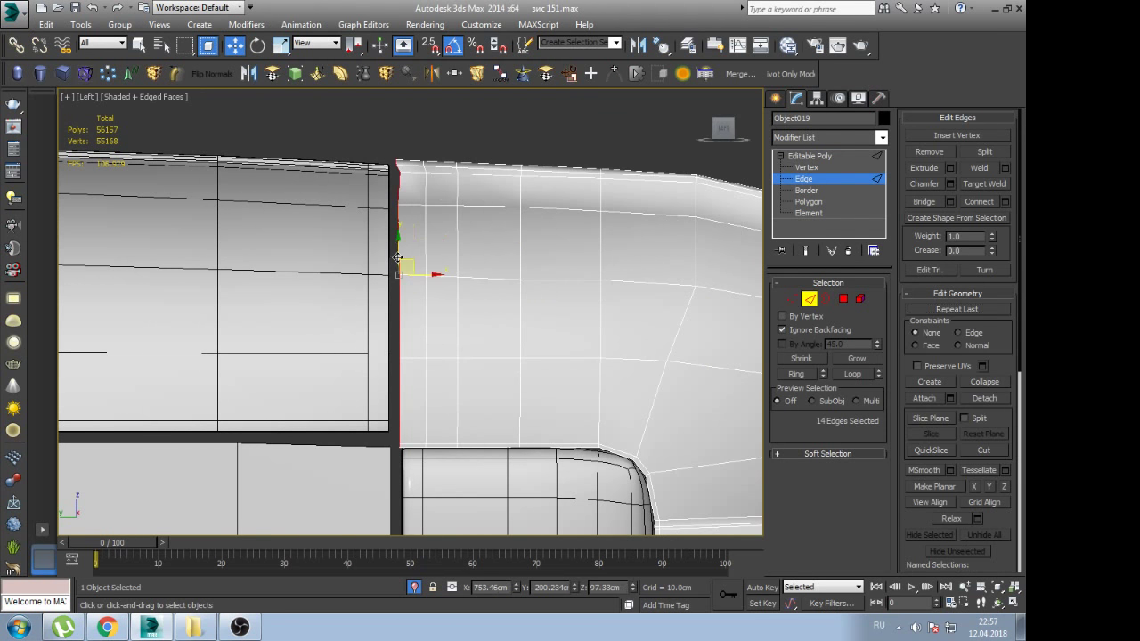
key("r")
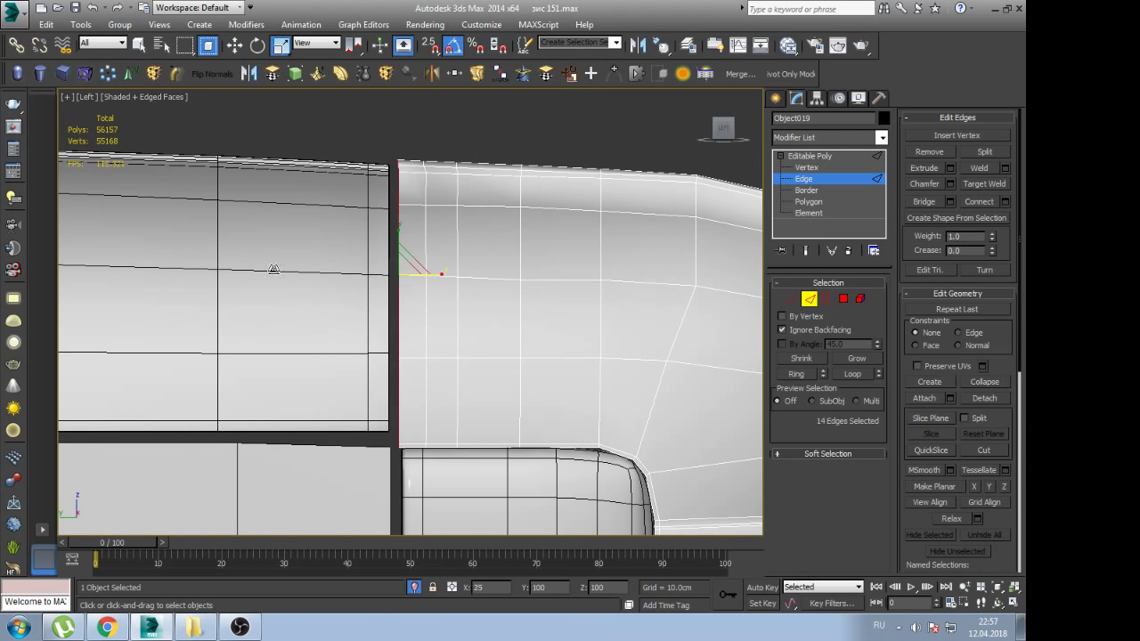
key("w")
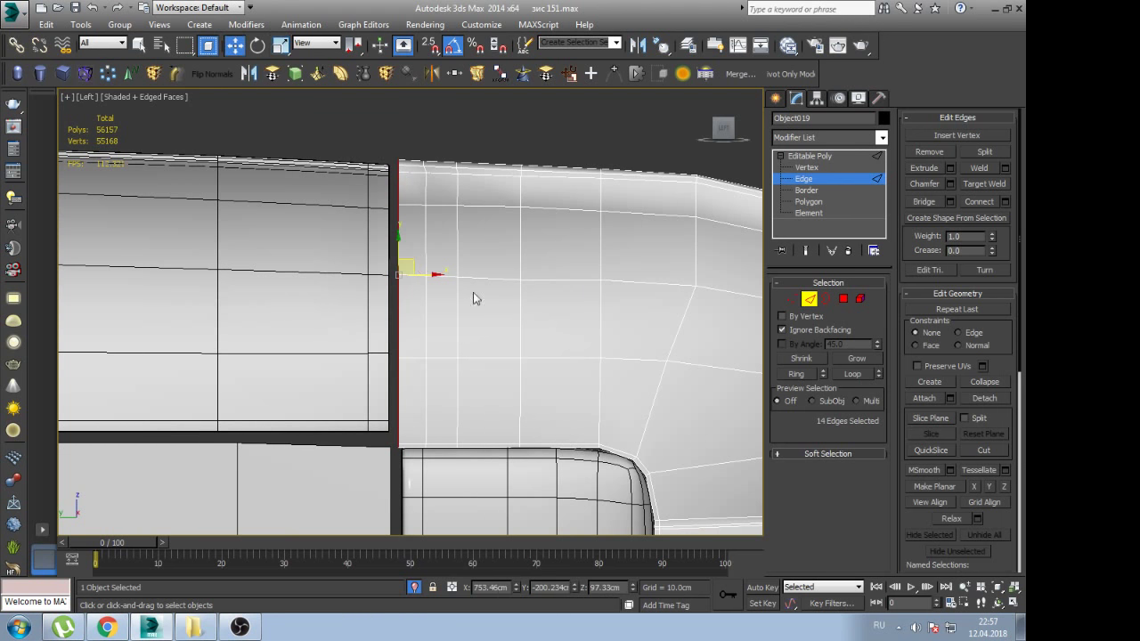
left_click_drag(430, 278, 423, 276)
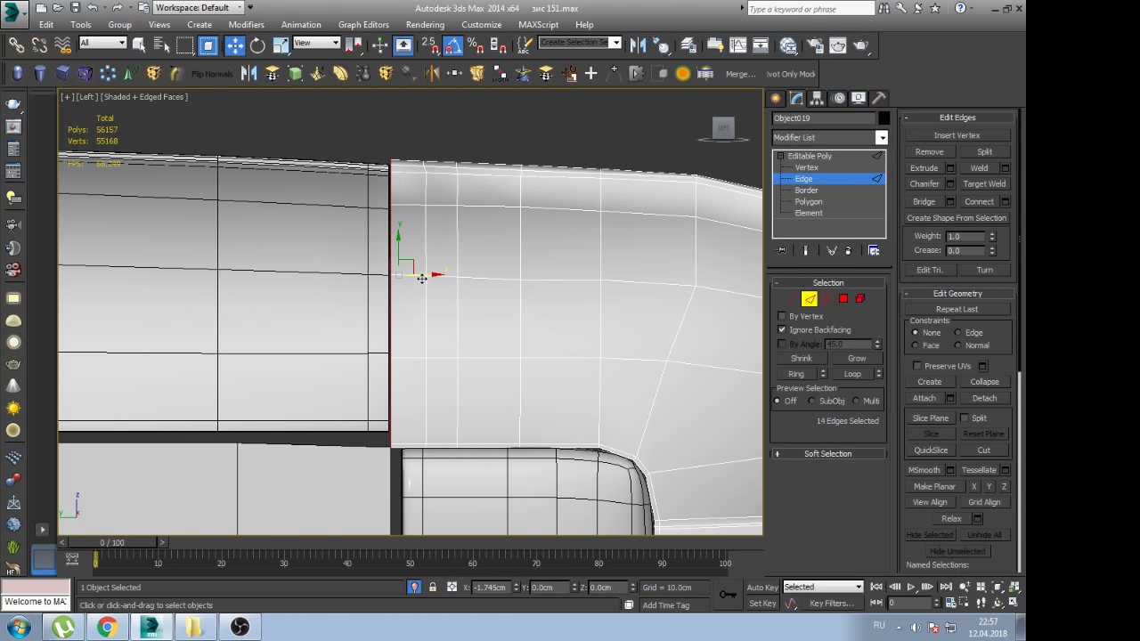
left_click(835, 157)
View the ЗИМ lettering on the hood nose at an angle, then bring up the reference photo
scroll(588, 264, "down", 5)
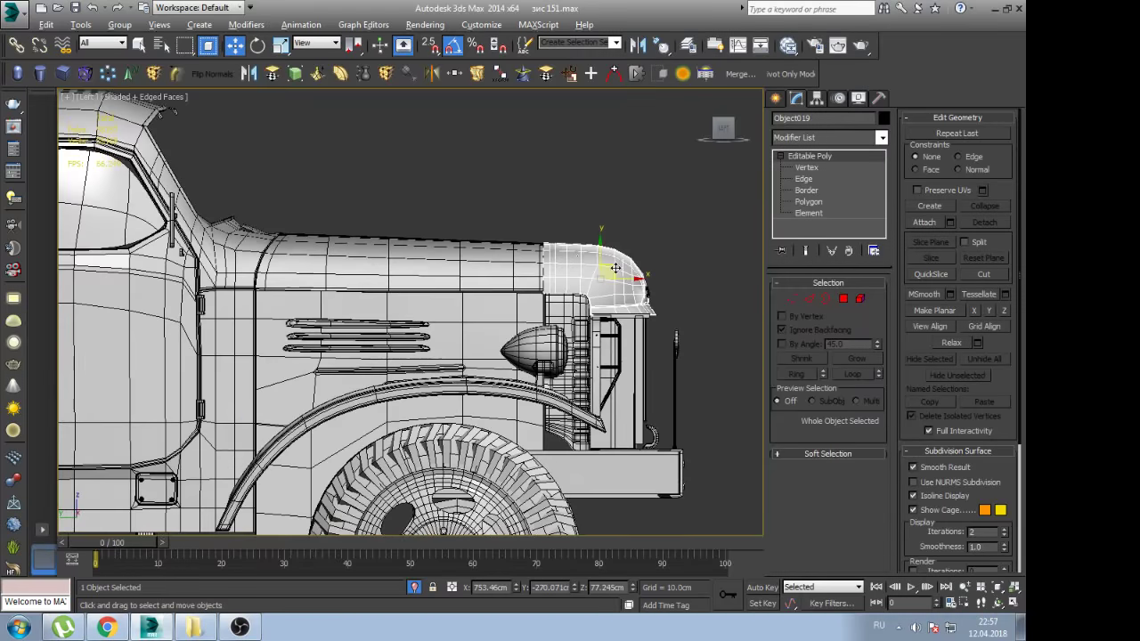
middle_click_drag(606, 264, 535, 310, "alt")
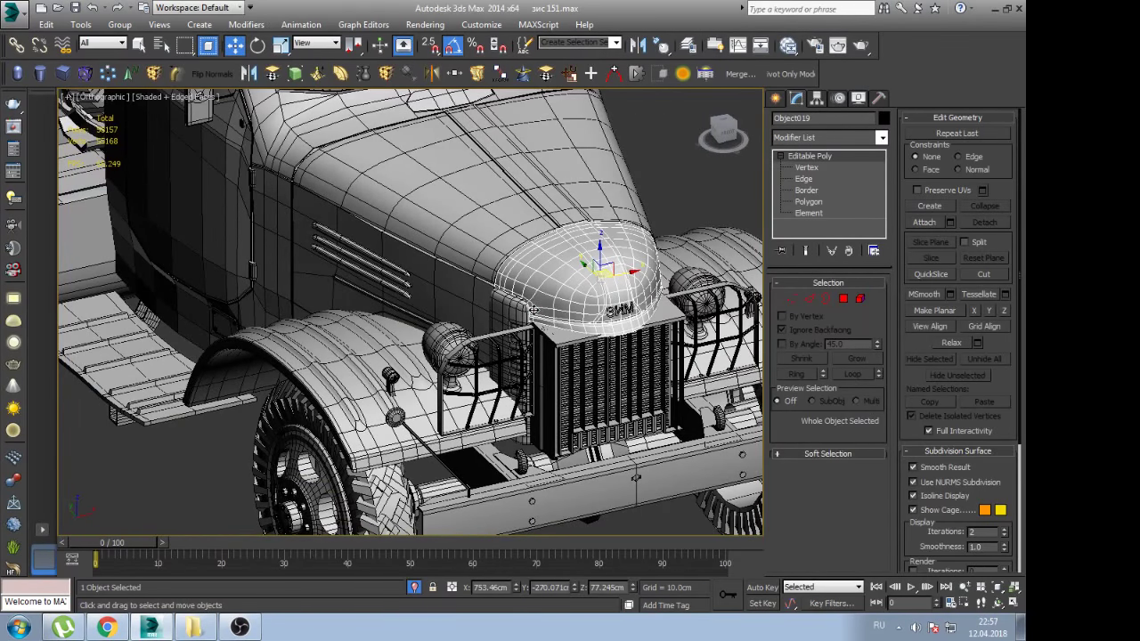
key("F4")
left_click(697, 202)
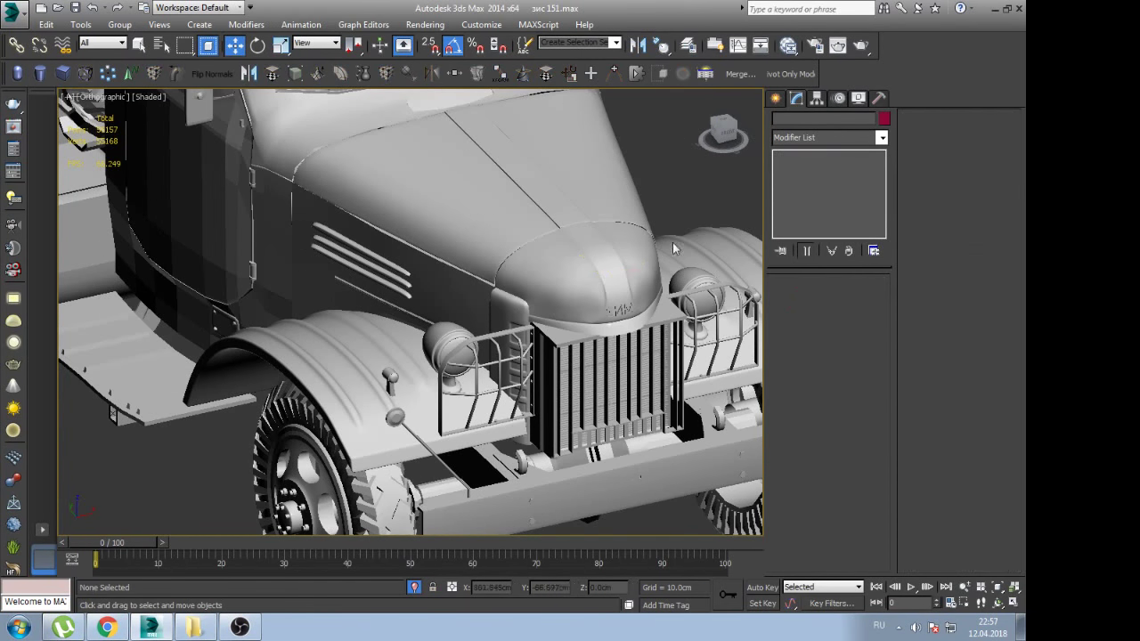
scroll(555, 357, "up", 6)
key("F4")
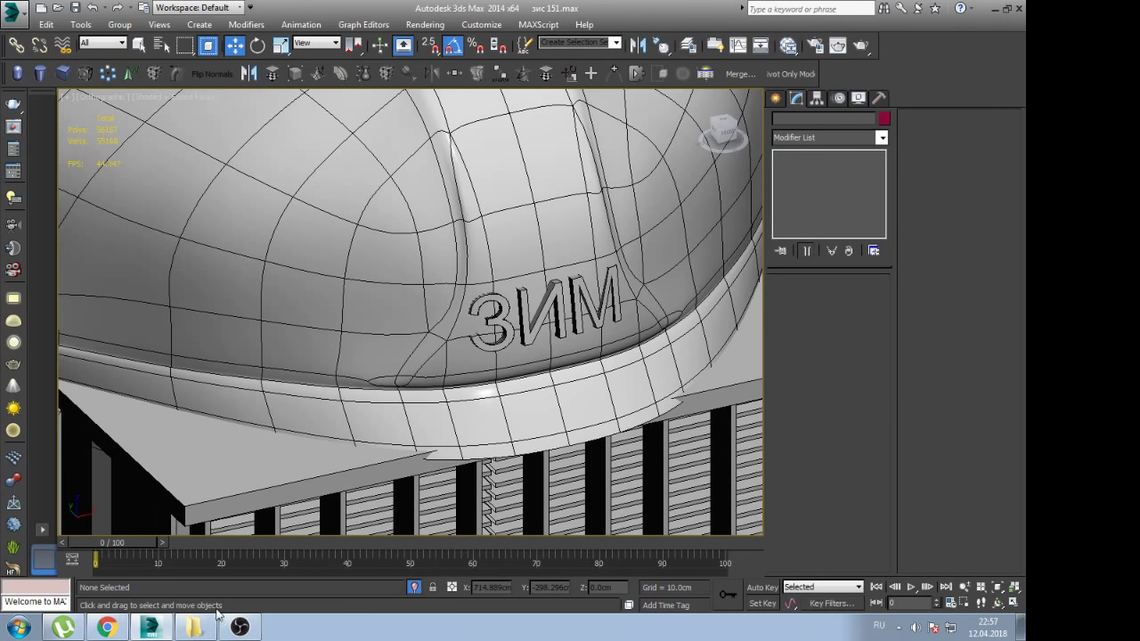
left_click(107, 628)
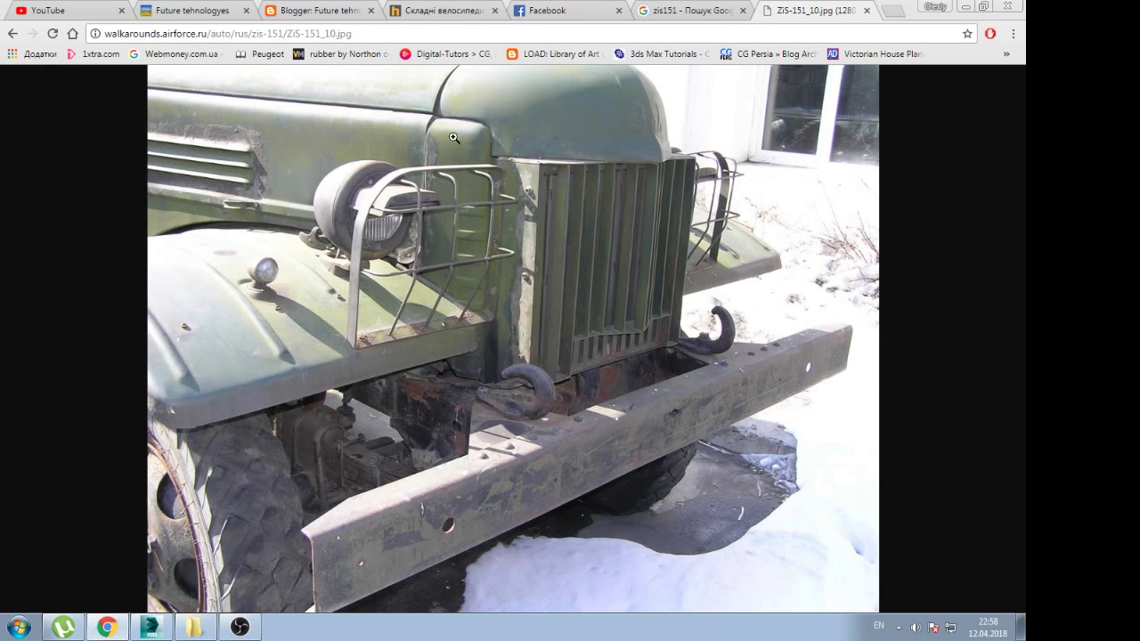
Enlarge the ZiS-151 front reference photo, check the bumper, then return to 3ds Max
left_click(454, 133)
scroll(455, 131, "down", 2)
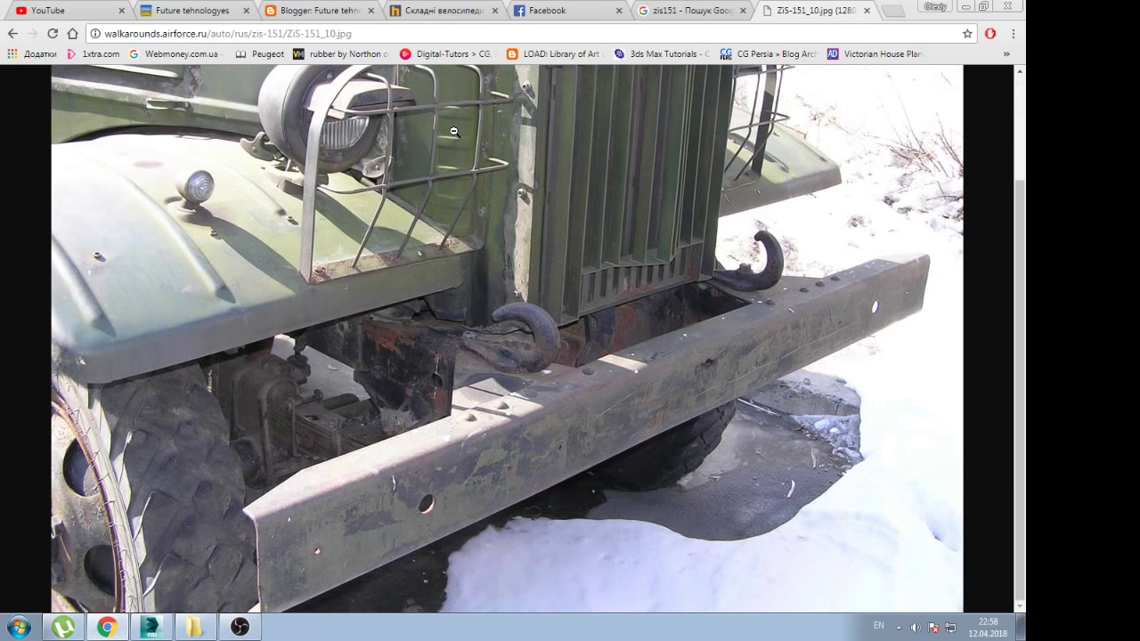
scroll(459, 160, "up", 2)
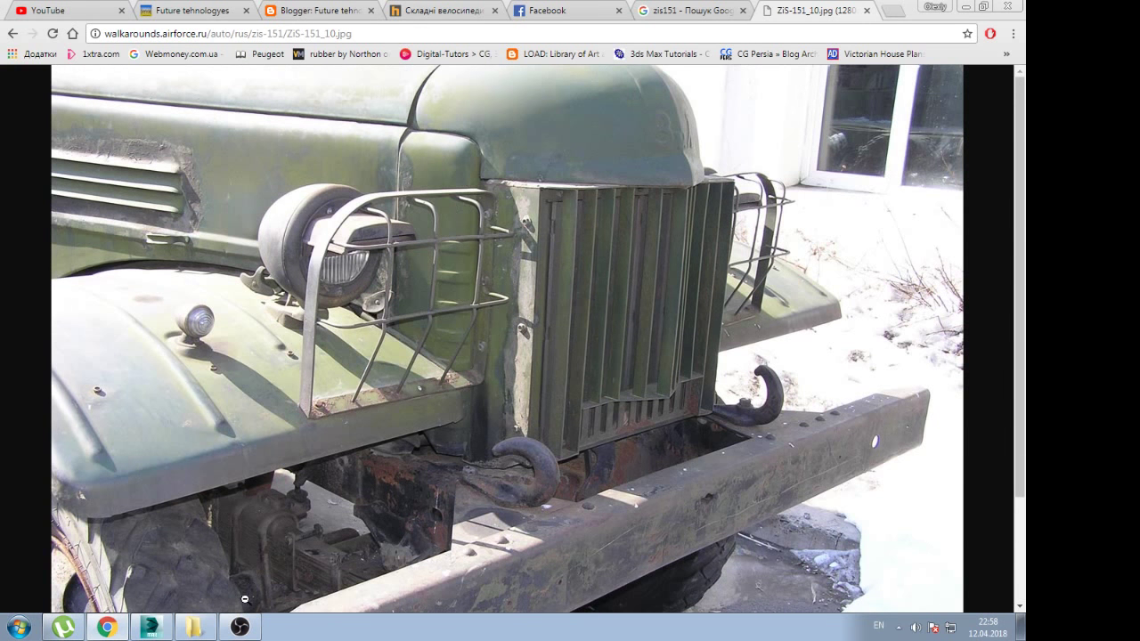
left_click(160, 634)
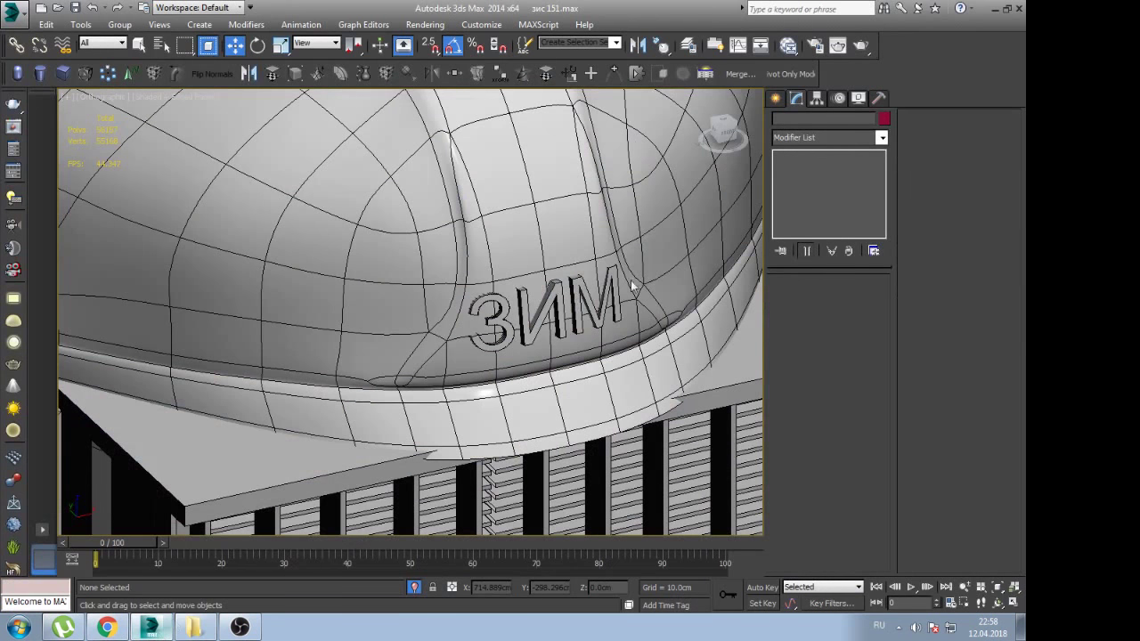
Replace the Text01 badge text ЗИМ with ЗИЛ in the Text modifier settings
scroll(561, 307, "up", 1)
scroll(559, 307, "up", 3)
left_click(559, 307)
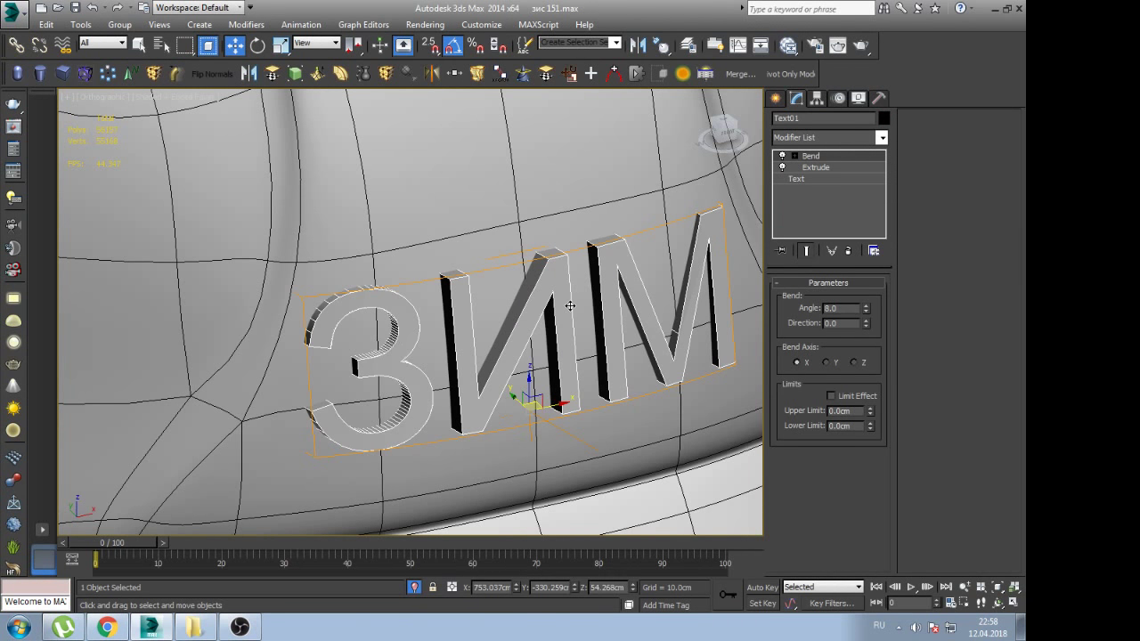
left_click(813, 178)
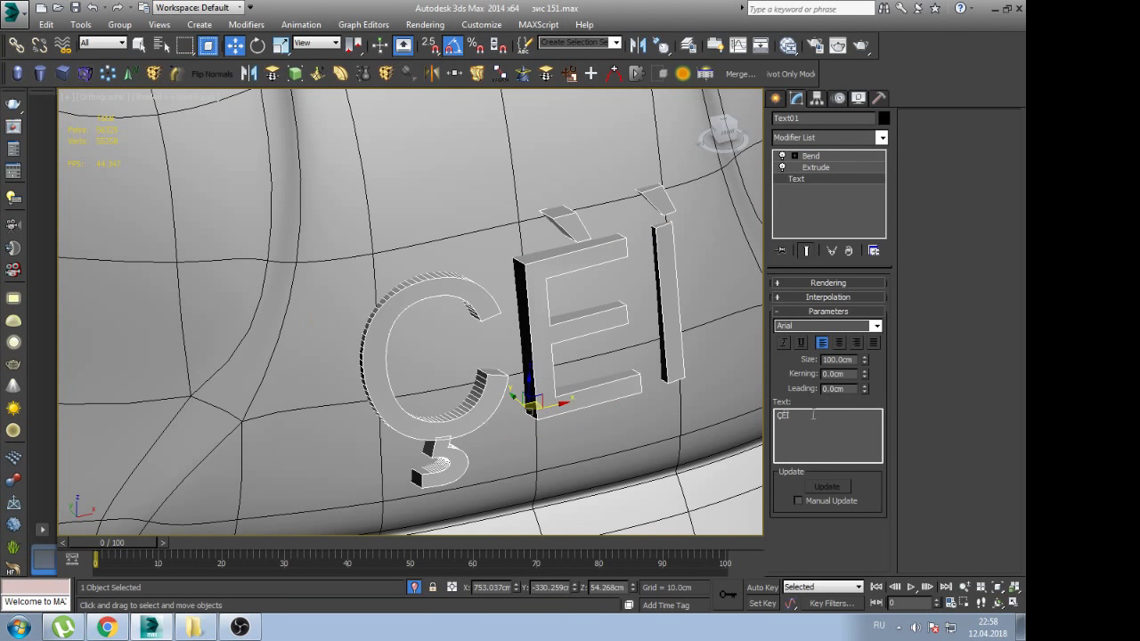
double_click(812, 415)
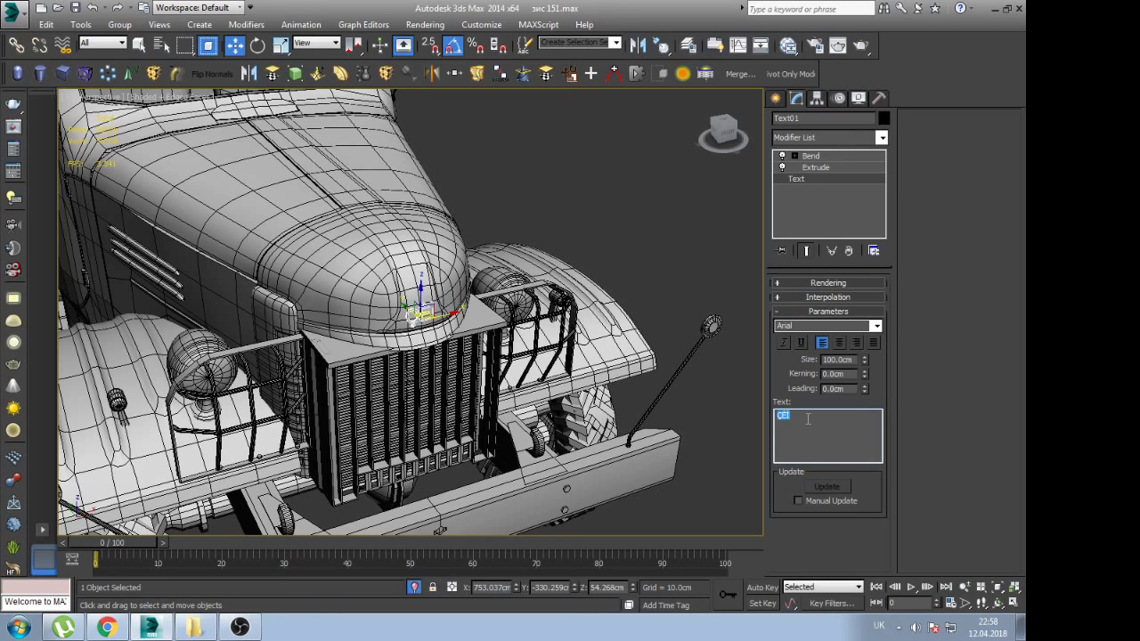
type("з")
type("ил")
type("z")
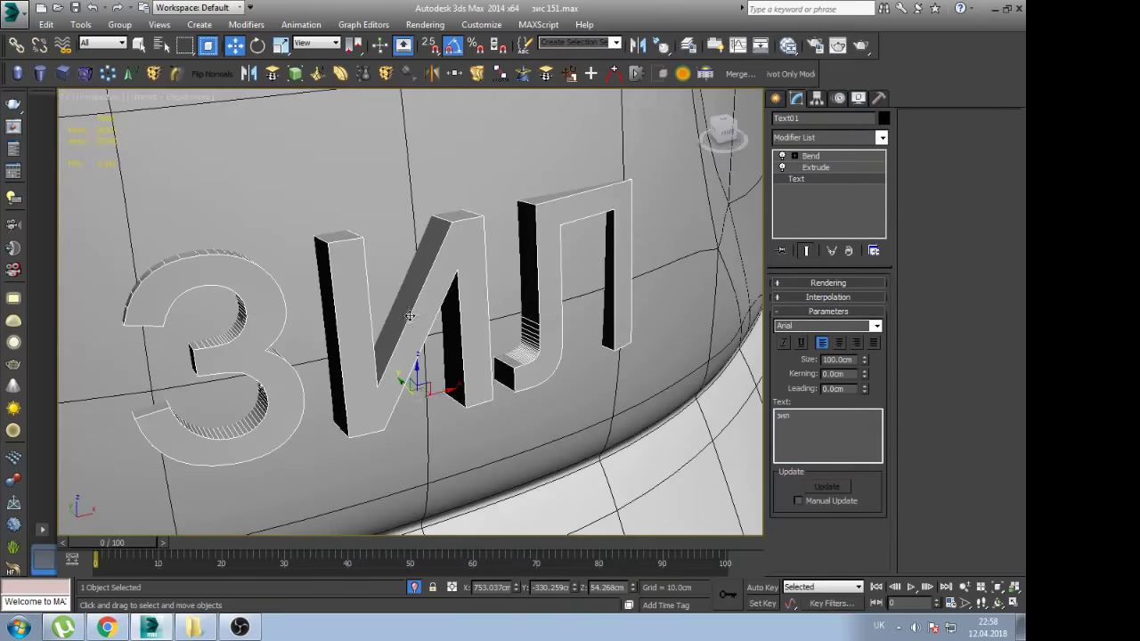
Deselect the text and select the hood nose object
scroll(443, 322, "down", 10)
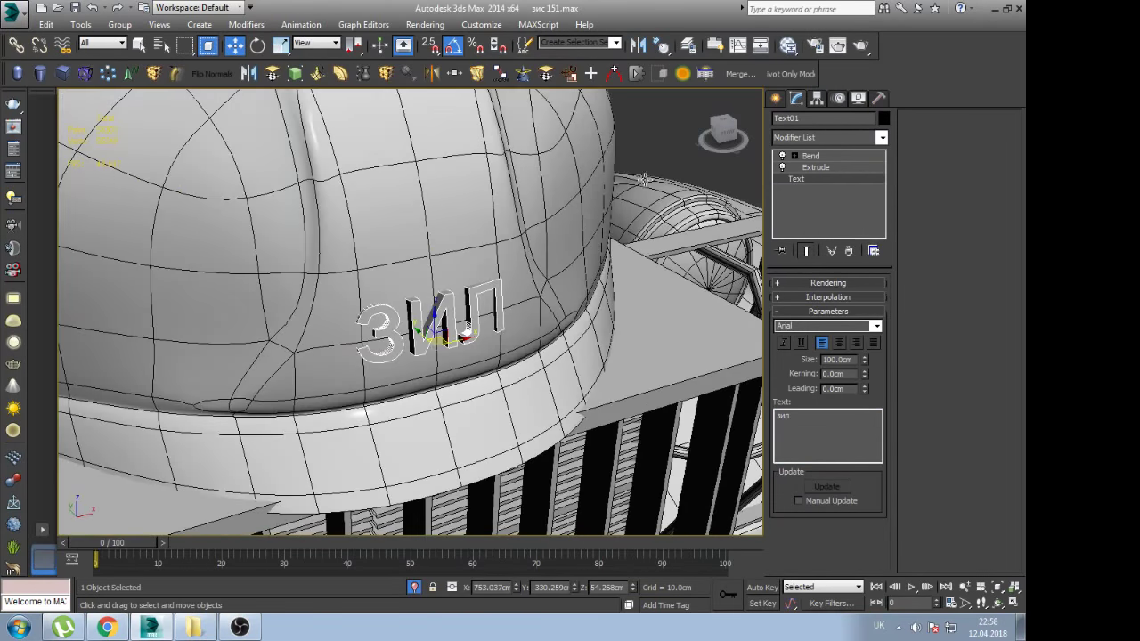
left_click(648, 168)
middle_click_drag(419, 369, 499, 270)
left_click(403, 333)
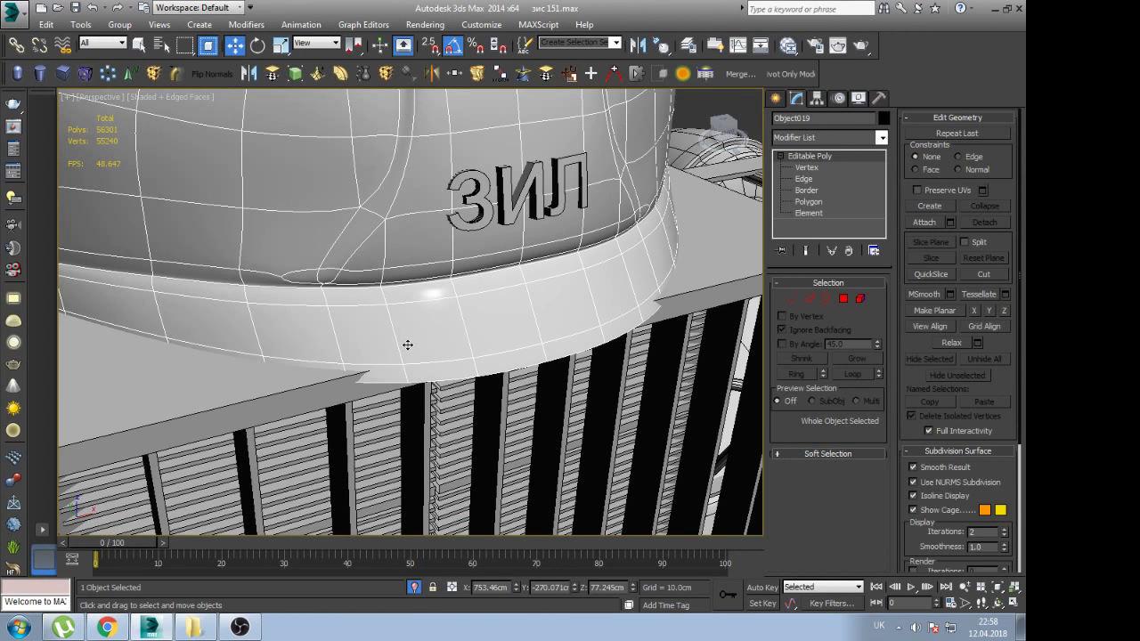
Turn off Use NURMS Subdivision on the hood nose and pan to its lower rim
key("alt+n")
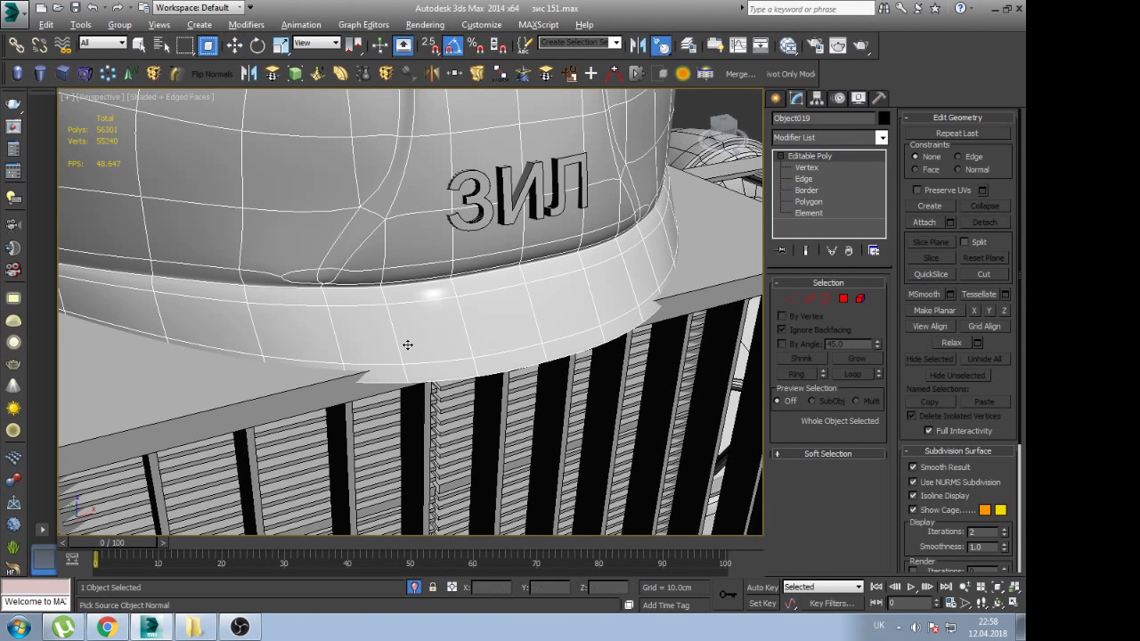
left_click(932, 483)
scroll(330, 306, "up", 3)
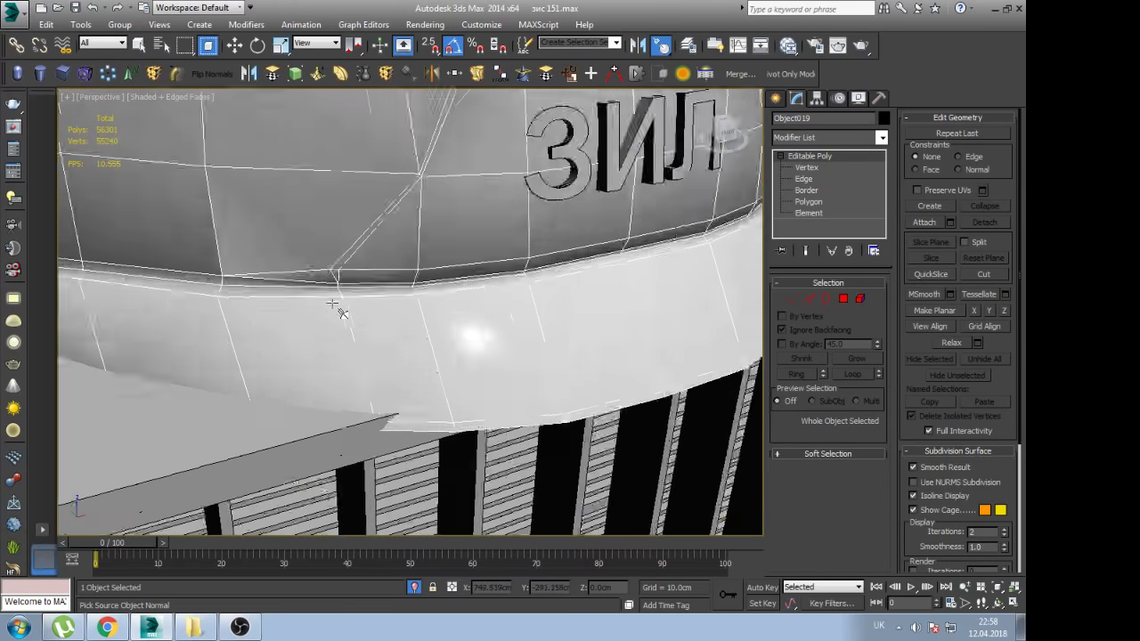
scroll(344, 293, "up", 3)
right_click(344, 294)
middle_click_drag(344, 293, 361, 310)
Cut a snapped edge from the rim vertex down across the lower rim band, then select it
key("1")
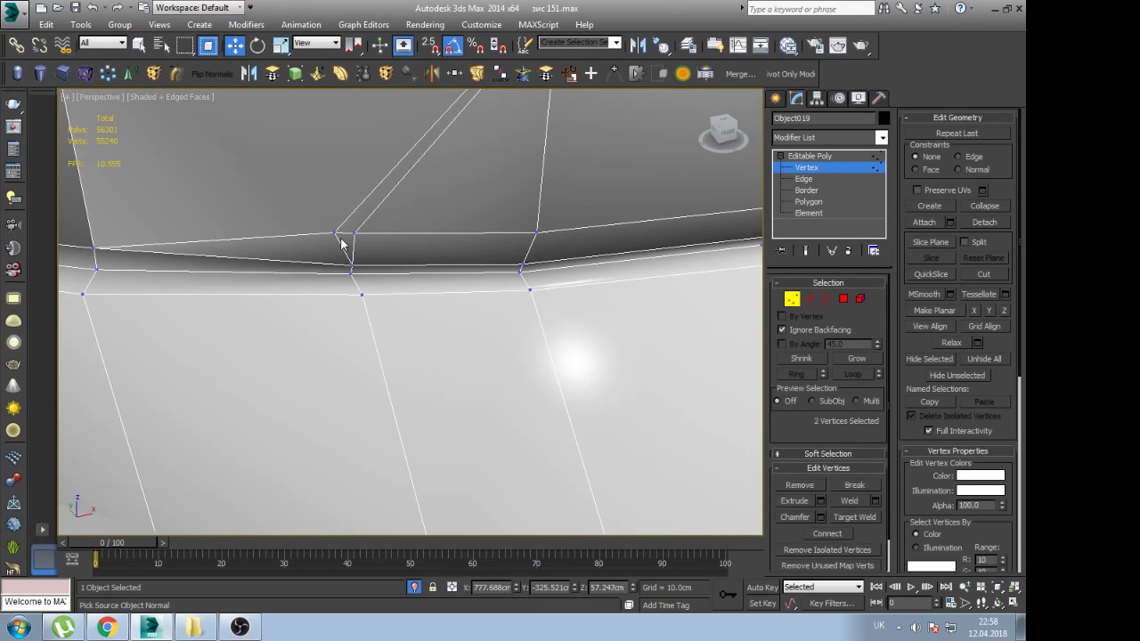
left_click(341, 242)
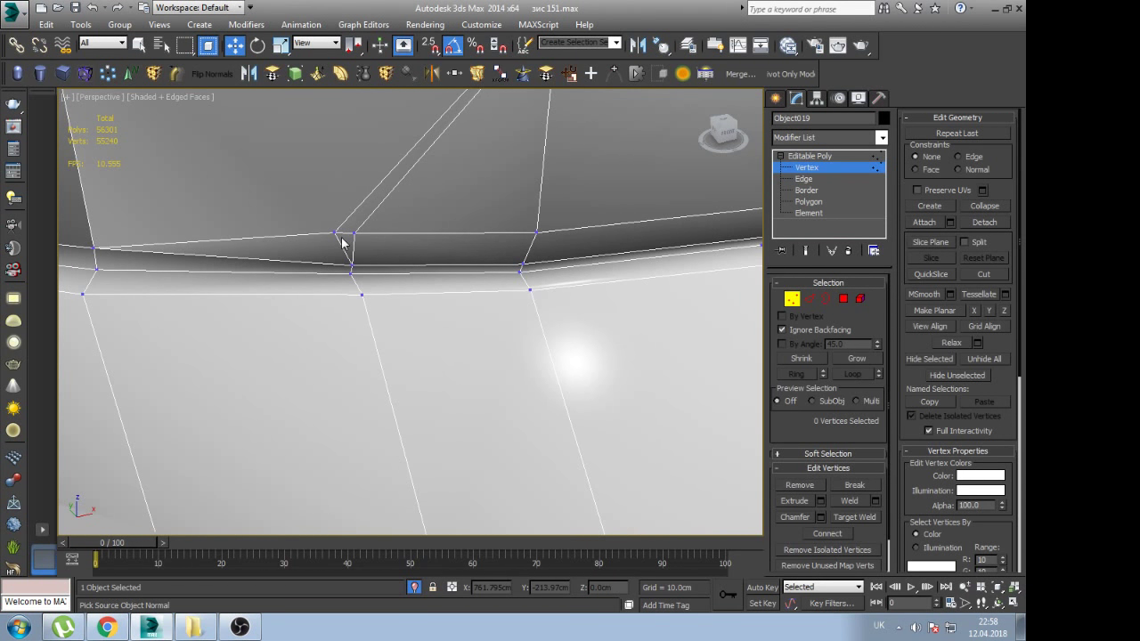
key("alt+c")
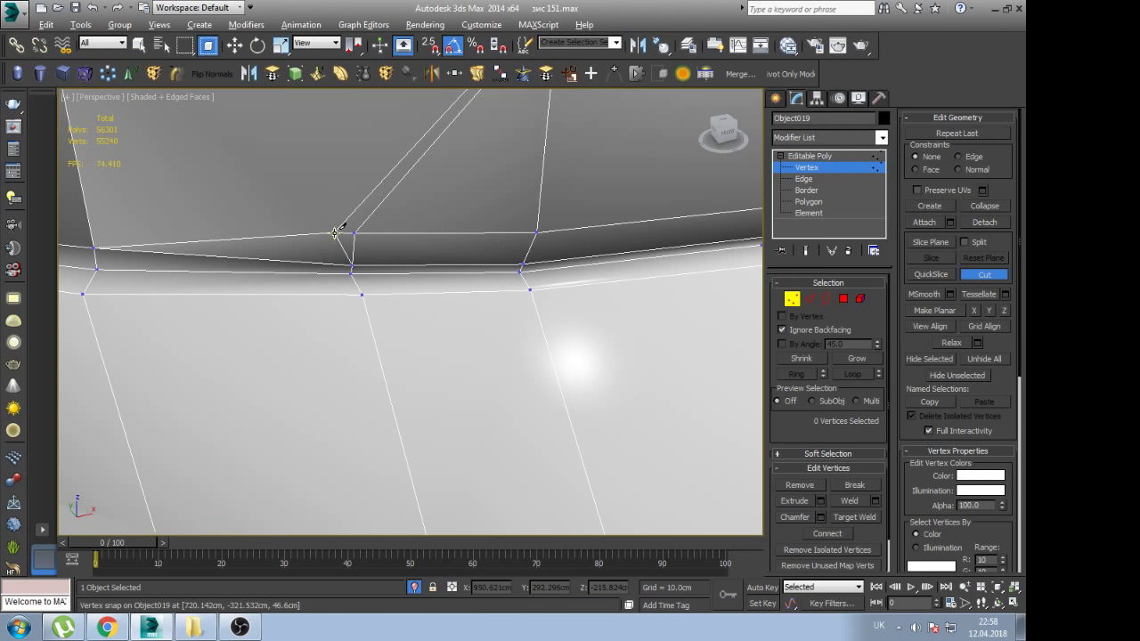
key("s")
left_click(334, 233)
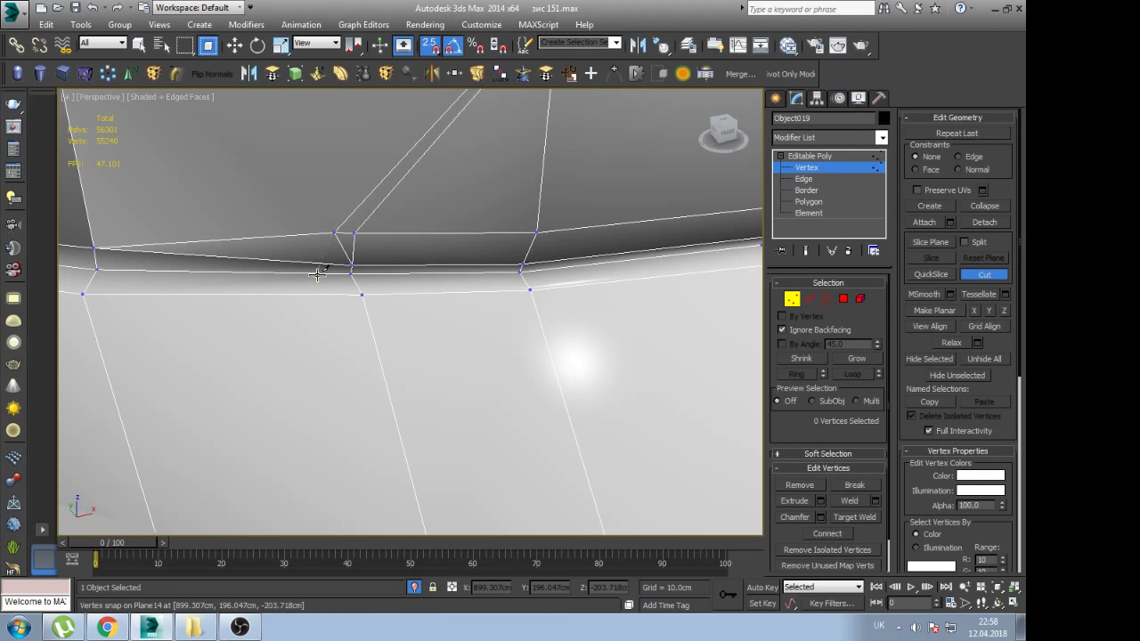
left_click(332, 269)
right_click(335, 255)
key("2")
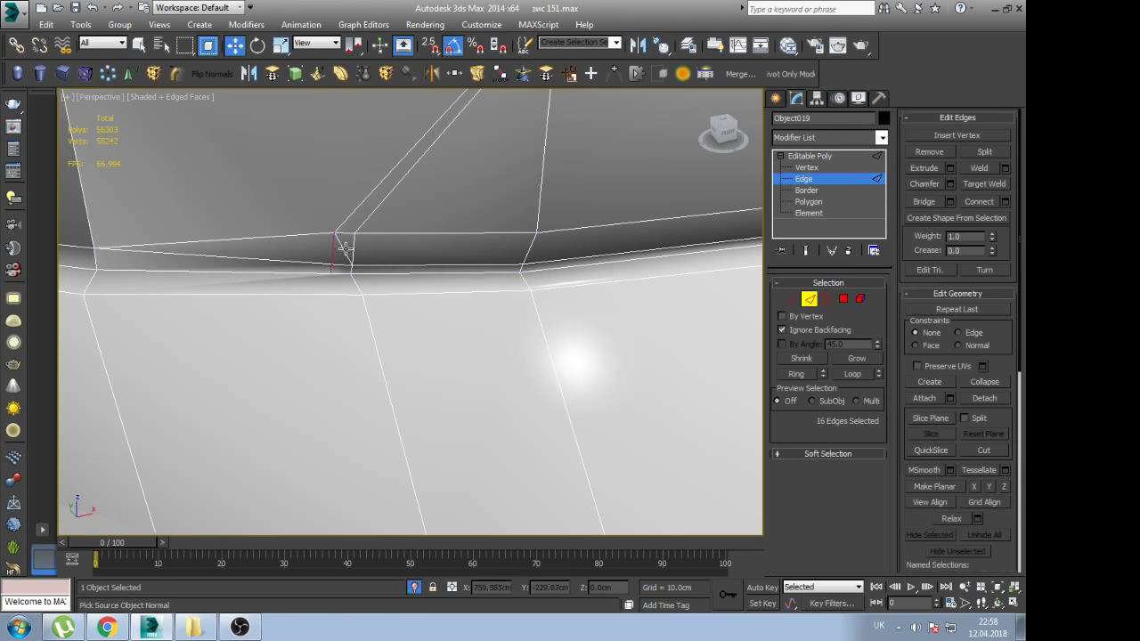
left_click(343, 247)
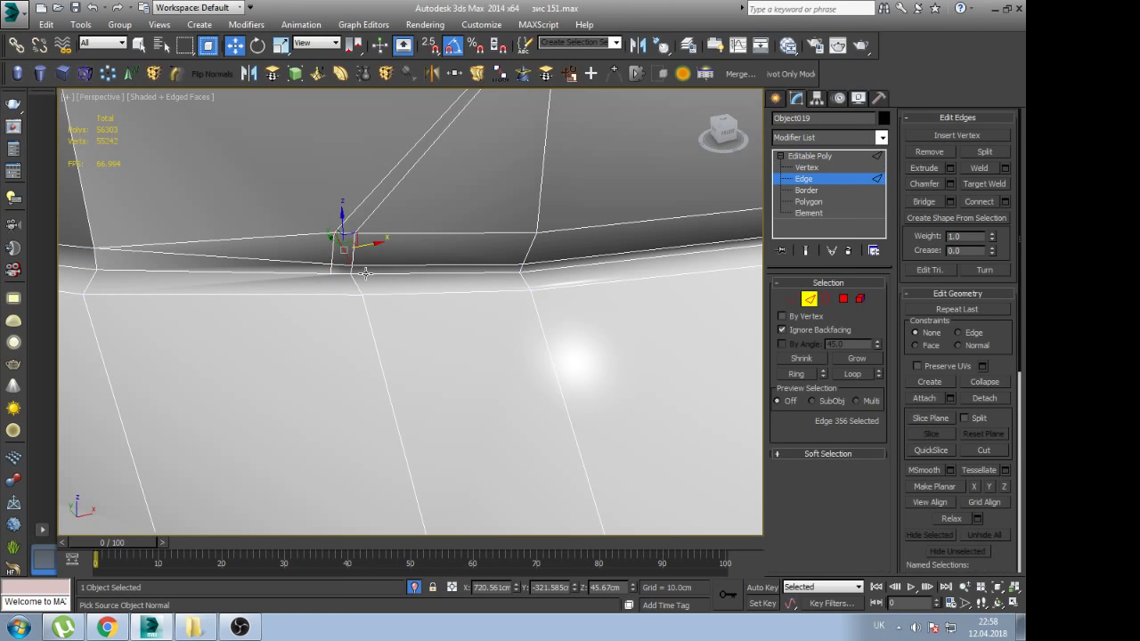
Re-enable Use NURMS Subdivision on the hood nose and hide the wireframe edges
left_click(825, 158)
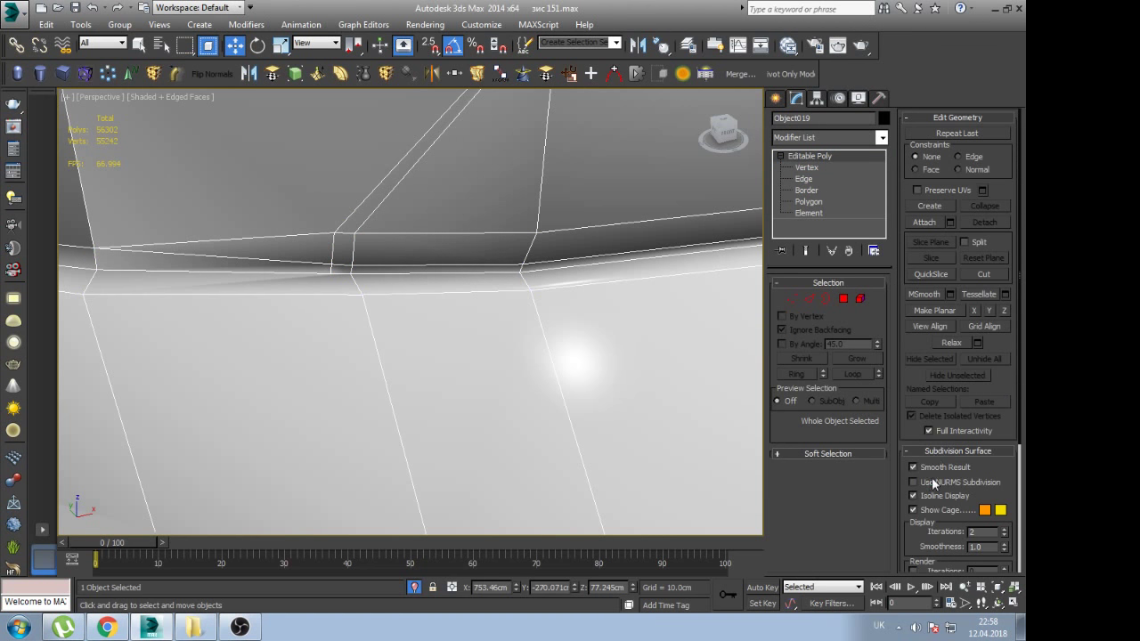
left_click(932, 479)
scroll(608, 347, "down", 5)
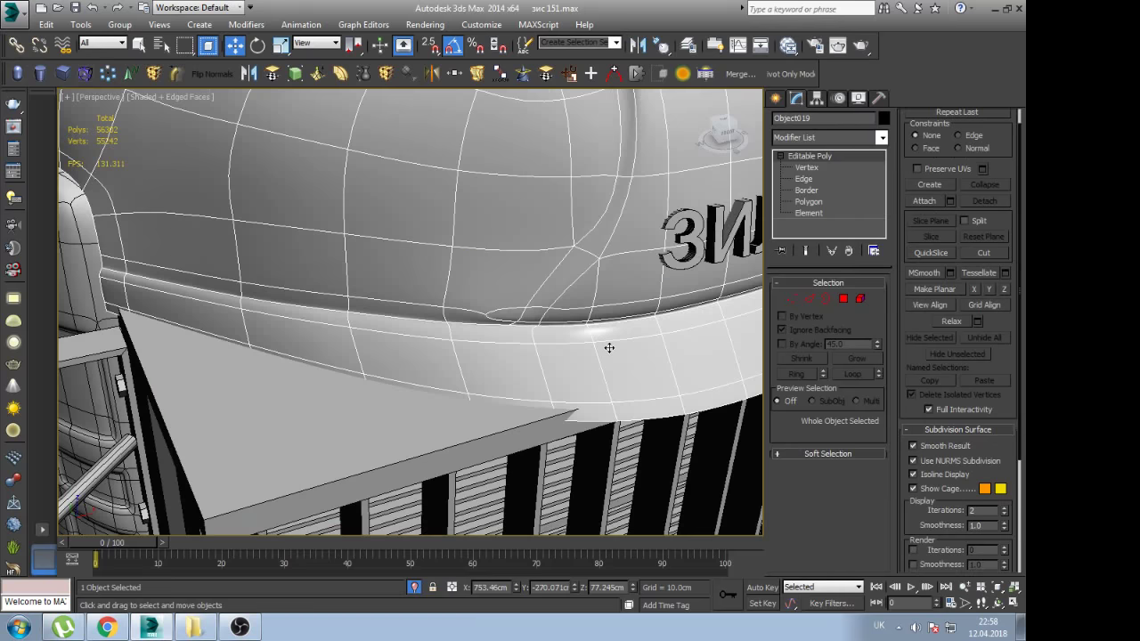
scroll(608, 347, "down", 5)
key("F4")
Isolate the left and right front fenders and inspect them with wireframe edges
middle_click_drag(609, 346, 319, 402, "alt")
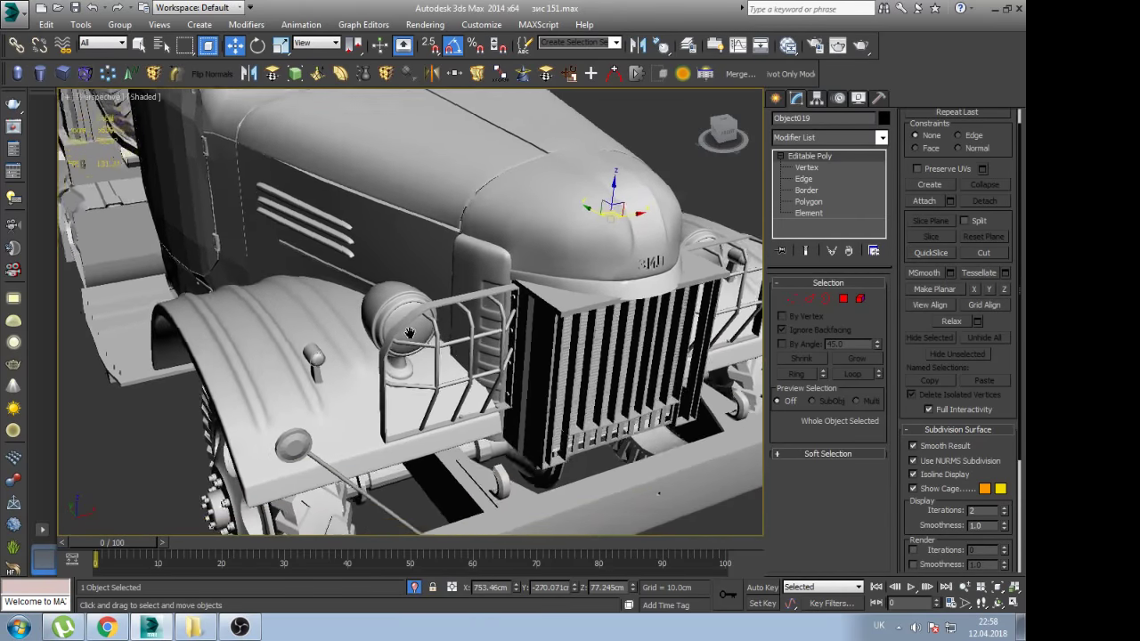
left_click(318, 402)
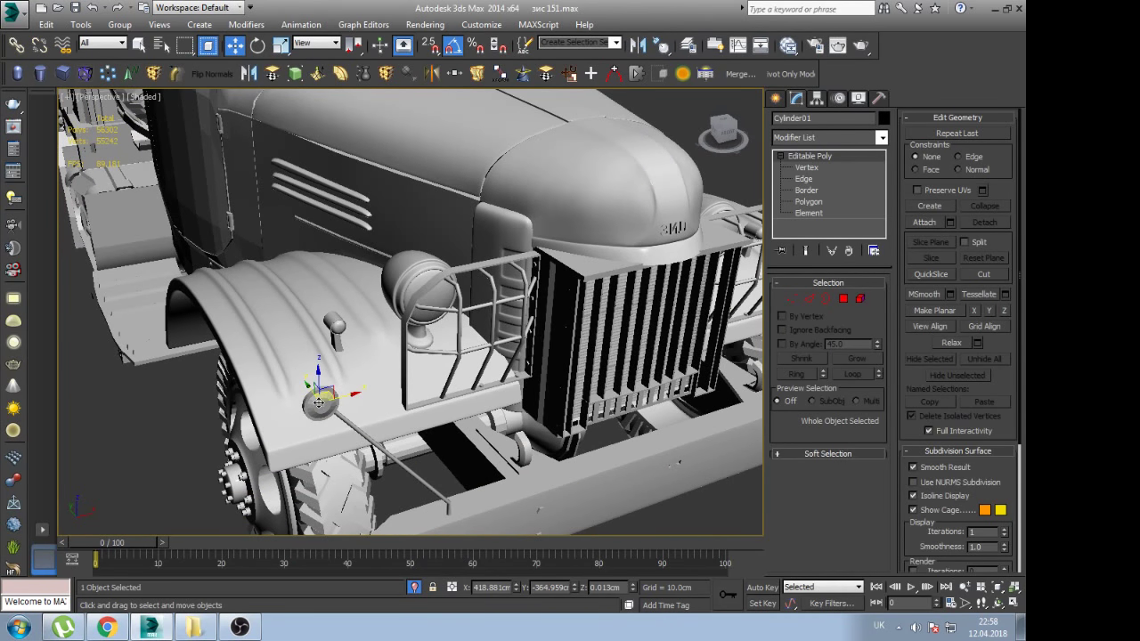
left_click(372, 372)
scroll(373, 372, "down", 3)
middle_click_drag(372, 372, 551, 401, "alt")
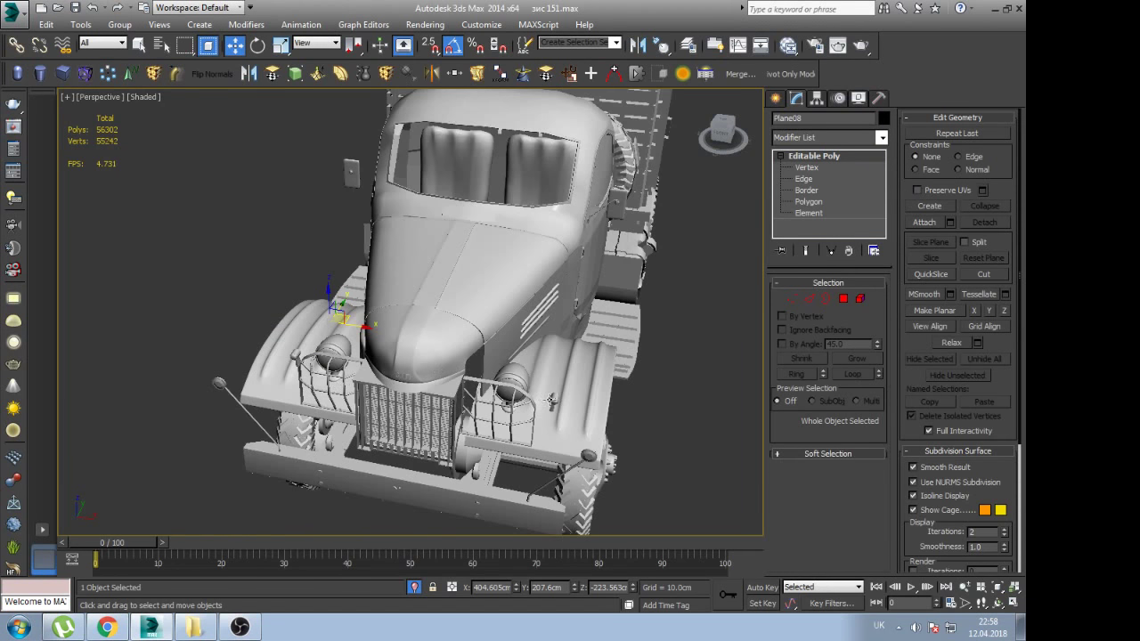
left_click(571, 401, "ctrl")
key("alt+q")
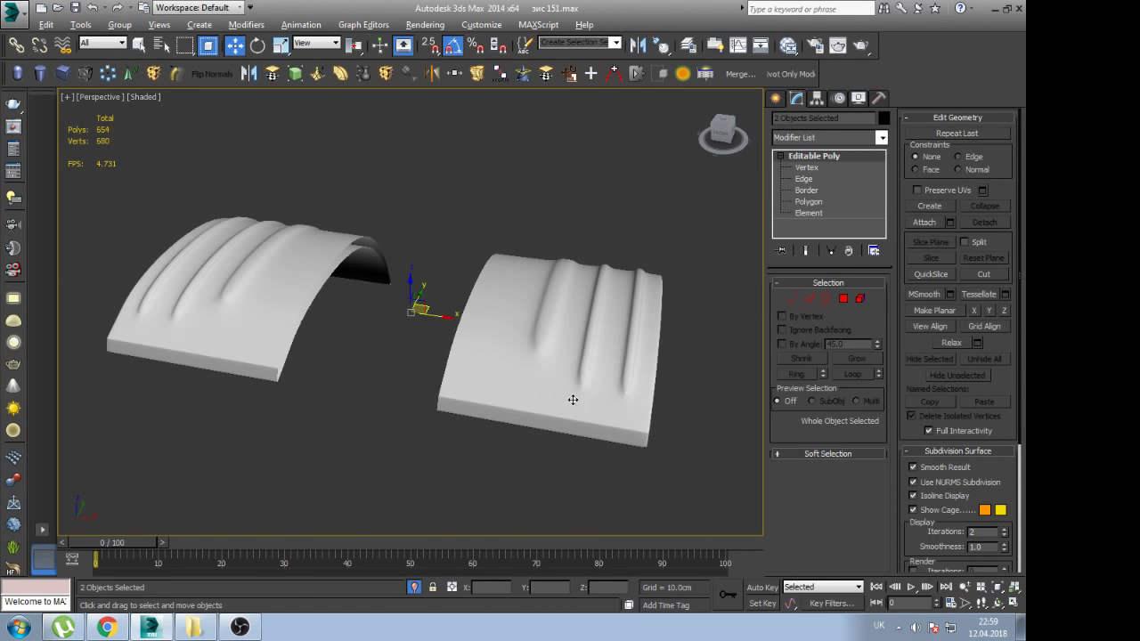
key("F4")
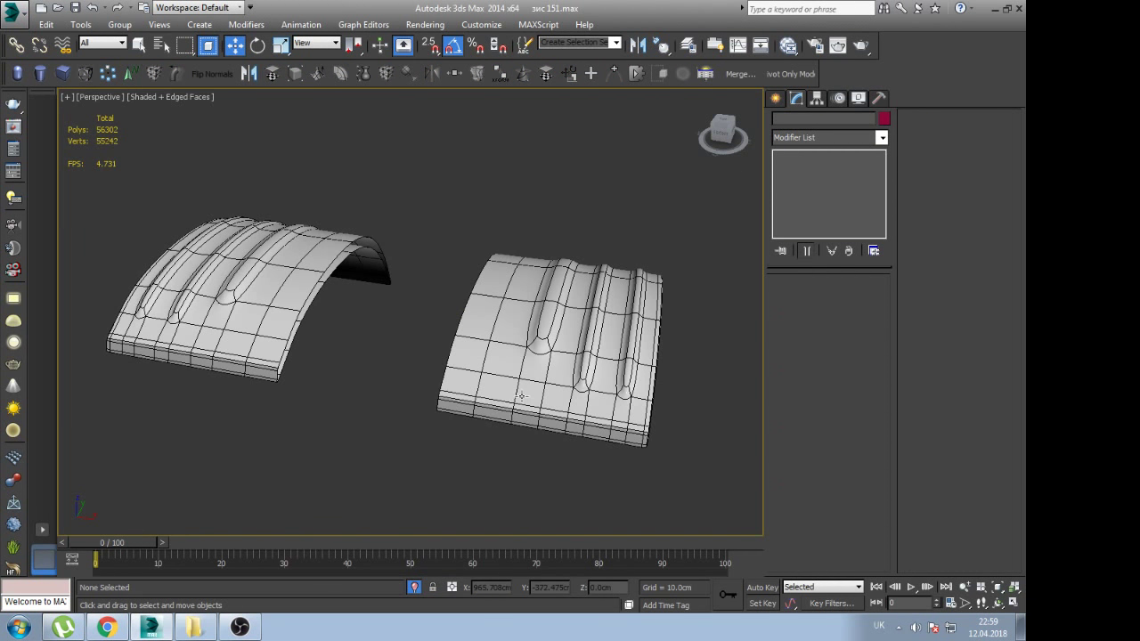
left_click(521, 396)
left_click(338, 388)
middle_click_drag(337, 385, 398, 376, "alt")
left_click(397, 376)
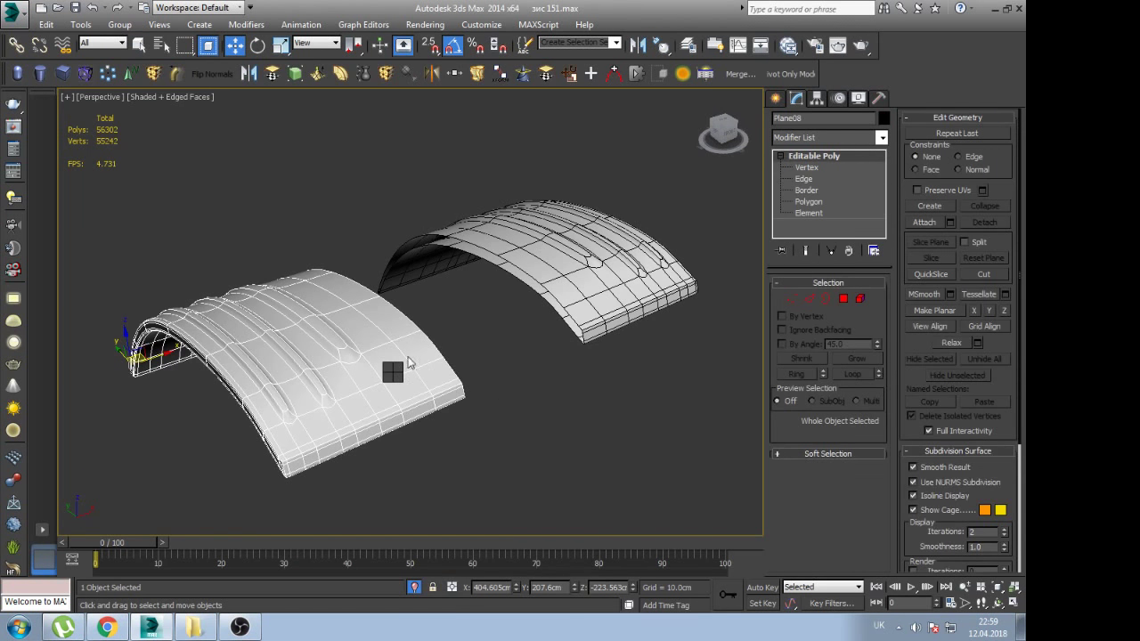
Unhide the rest of the truck and frame the small marker lamp on the fender
key("alt+q")
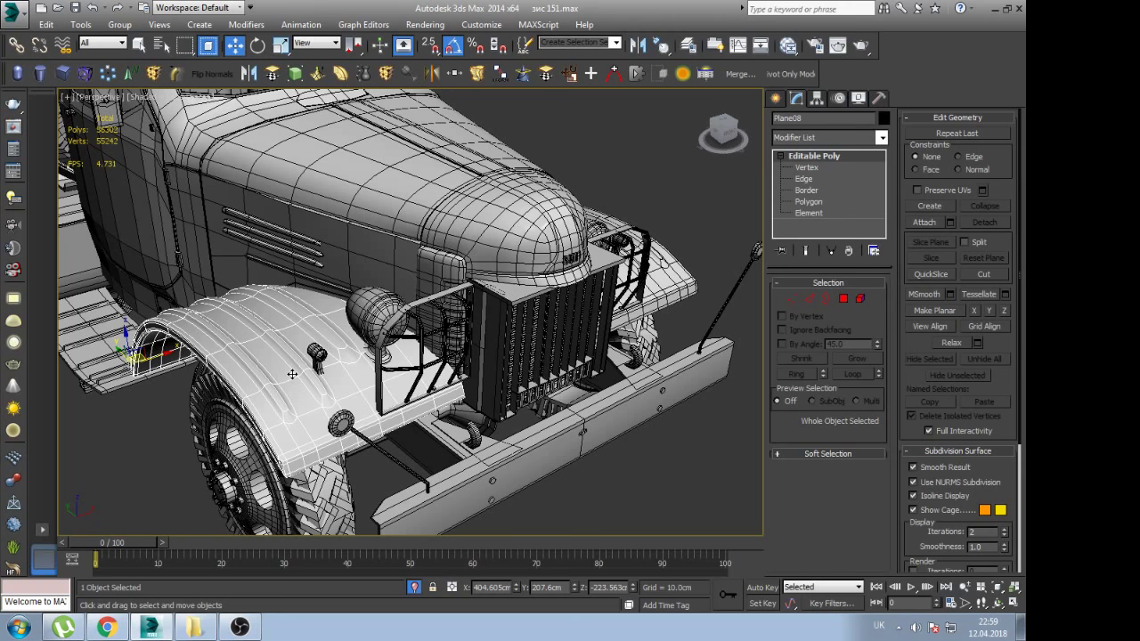
left_click(317, 356)
key("z")
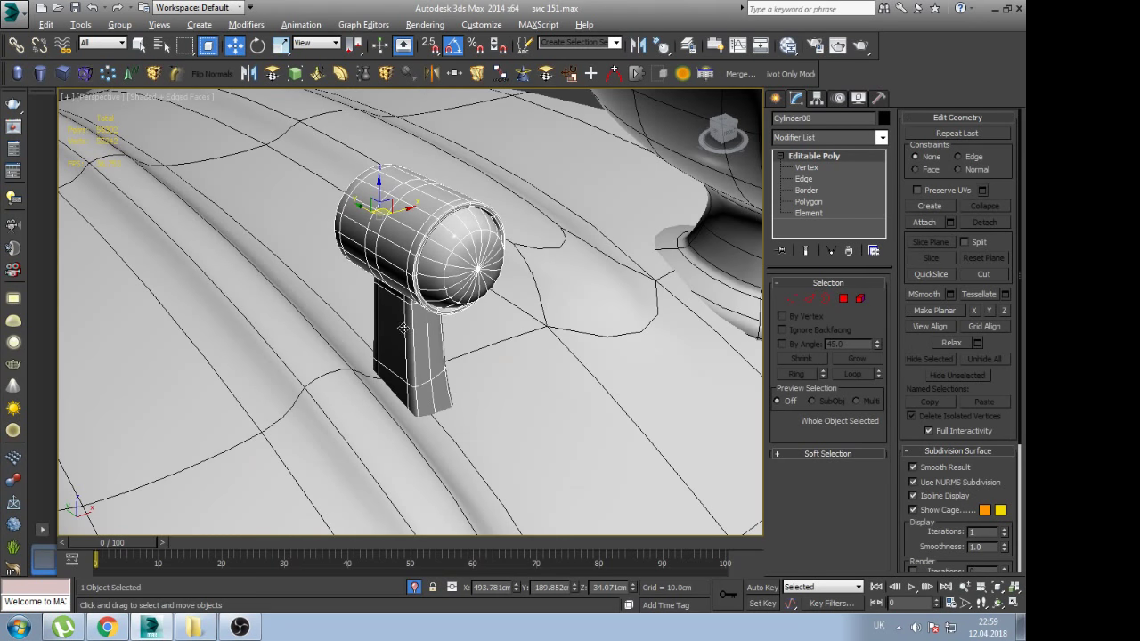
middle_click_drag(403, 329, 440, 326, "alt")
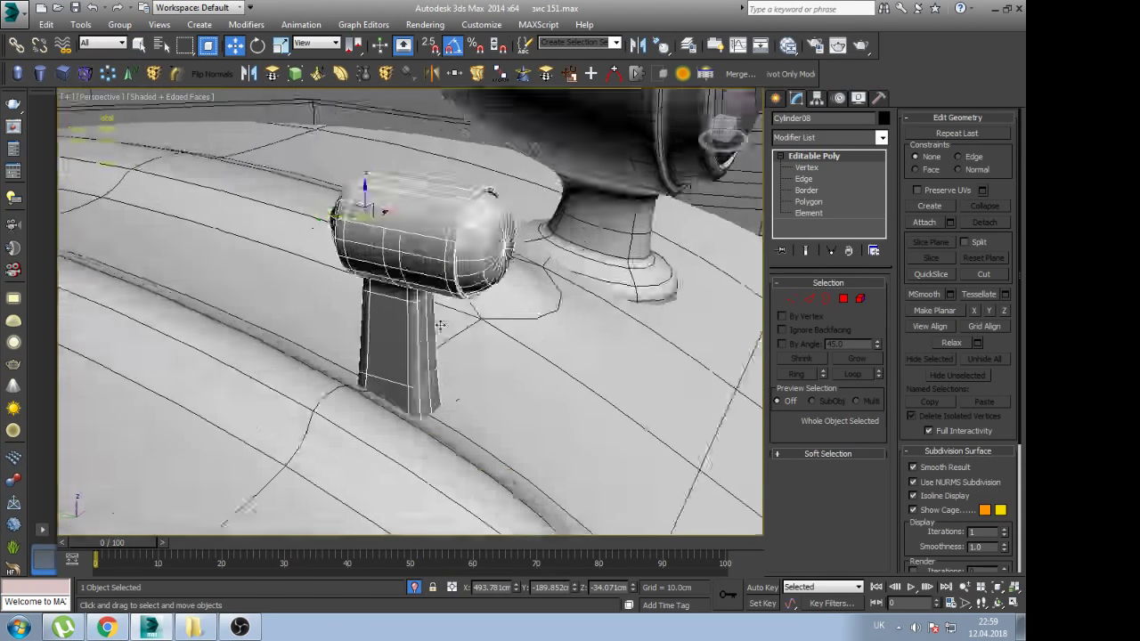
scroll(446, 322, "down", 3)
Isolate the two headlight-guard frames (Alt+Q) and enter Editable Poly Polygon level
left_click(603, 333)
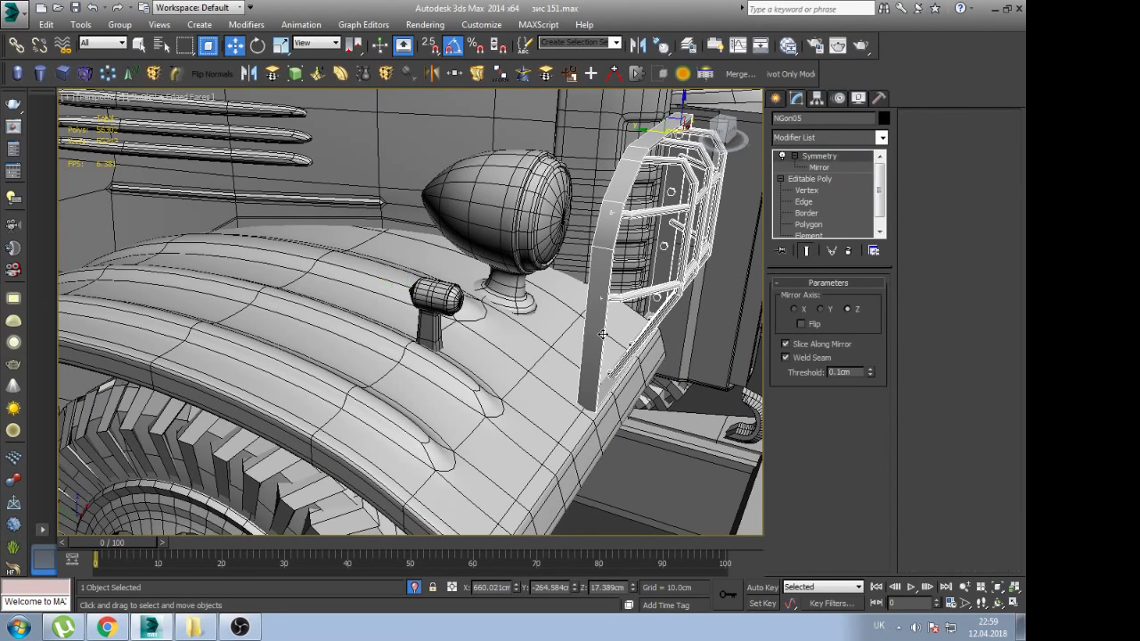
key("z")
mouse_move(352, 353)
middle_mouse_down("alt")
mouse_move(331, 362)
mouse_move(410, 304)
middle_mouse_up("alt")
key("alt+q")
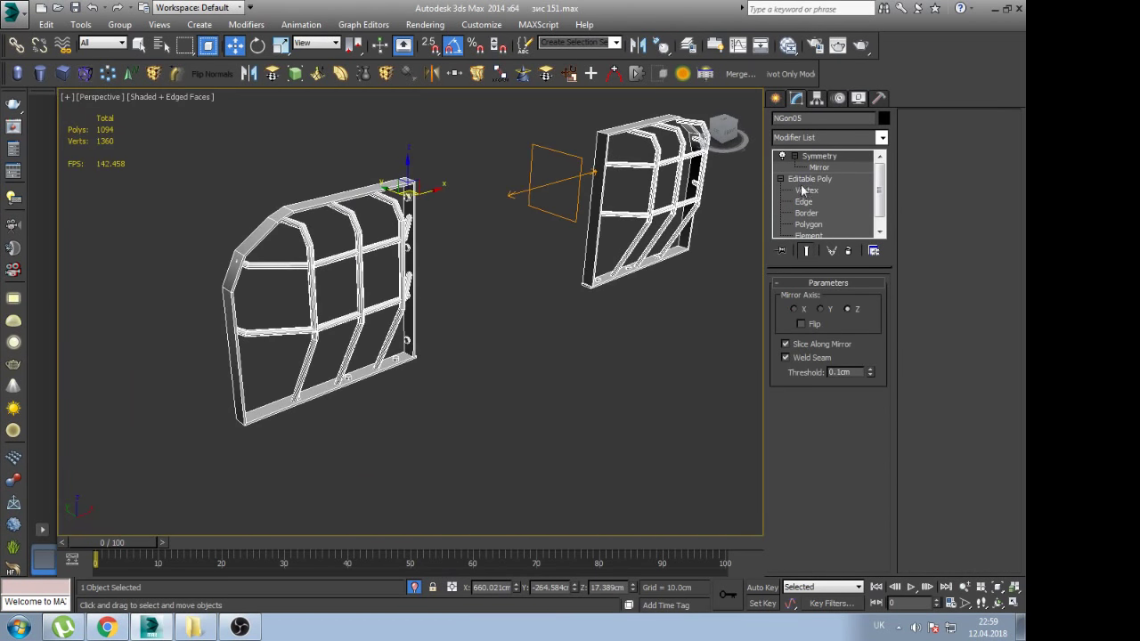
left_click(807, 179)
scroll(414, 318, "up", 5)
scroll(414, 318, "up", 5)
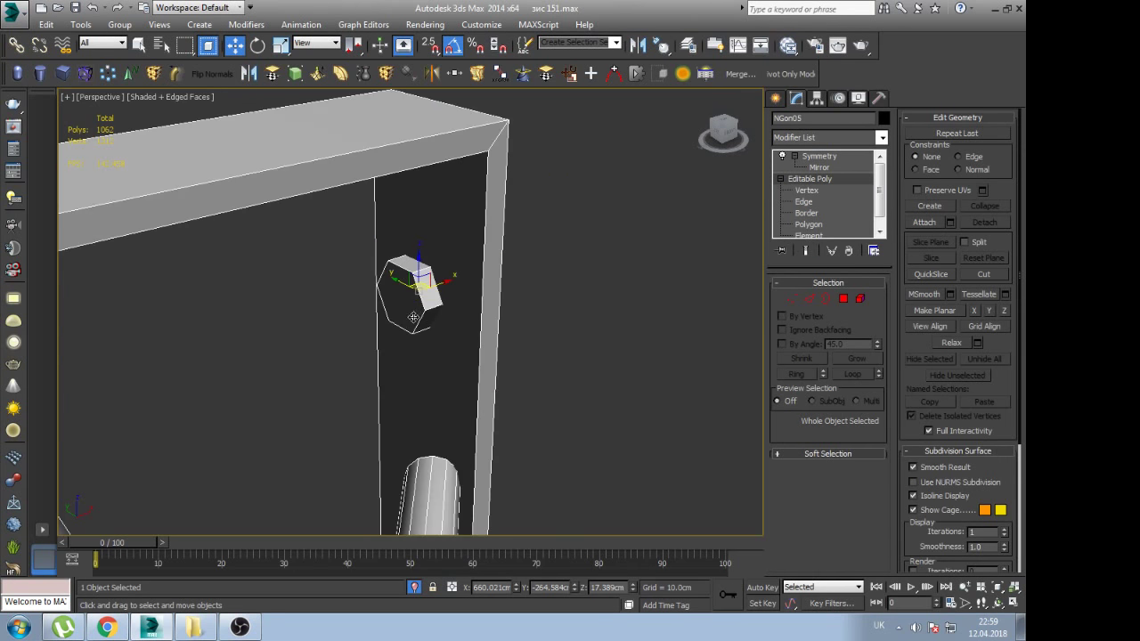
key("4")
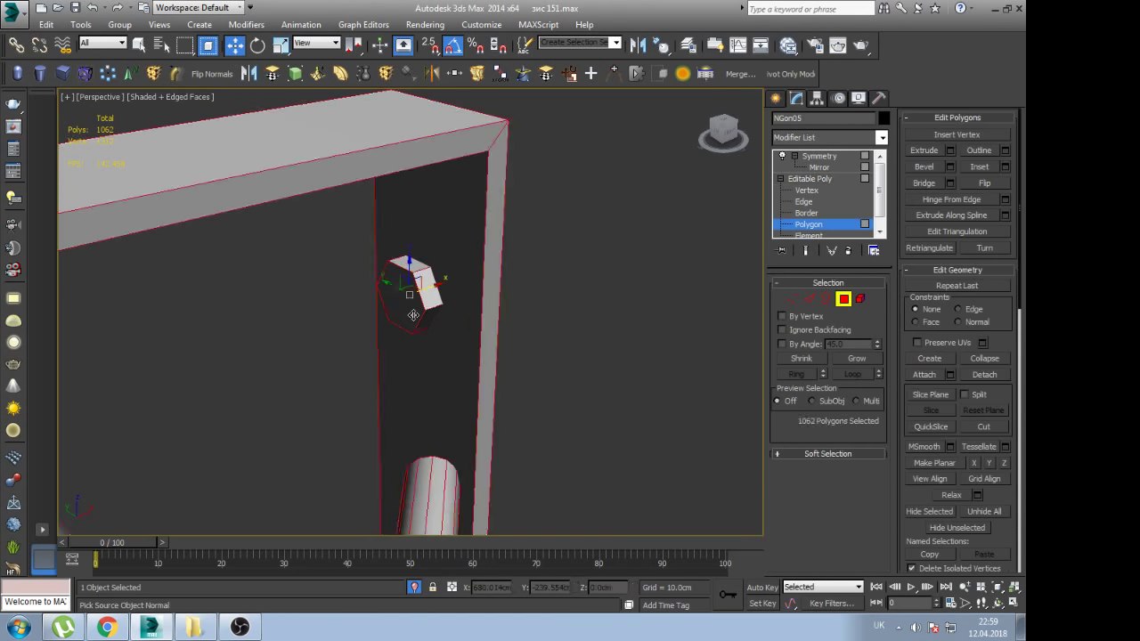
Select two bolt-head top faces on the bracket and check the truck reference photo in Chrome
scroll(410, 268, "down", 10)
middle_click_drag(405, 250, 463, 267, "alt")
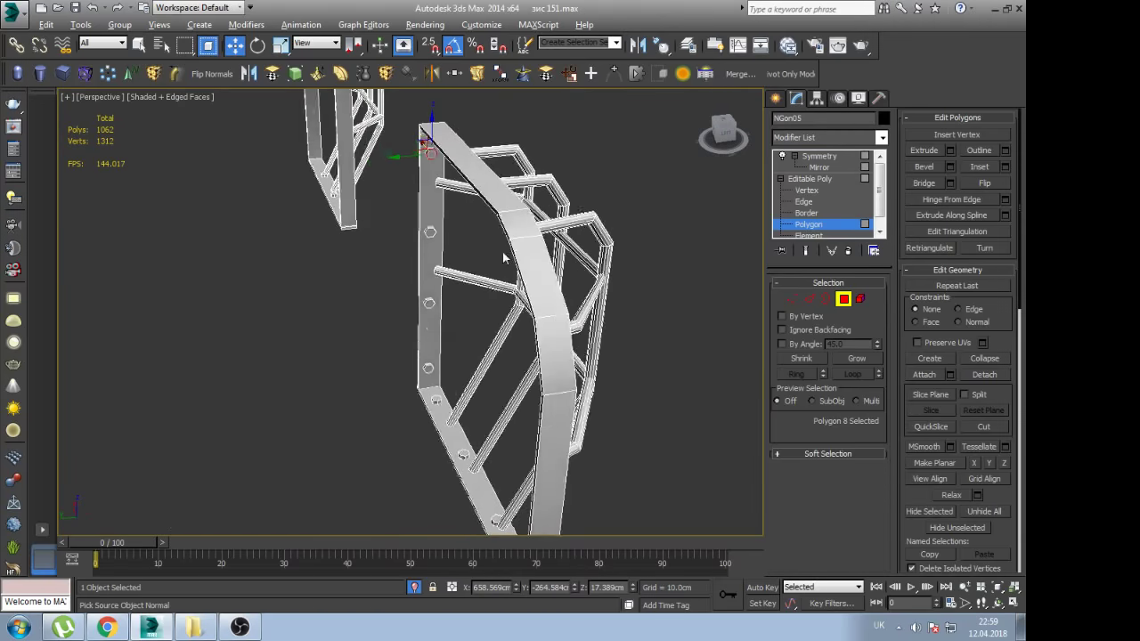
scroll(428, 233, "up", 5)
left_click(427, 233)
middle_click_drag(419, 392, 441, 257)
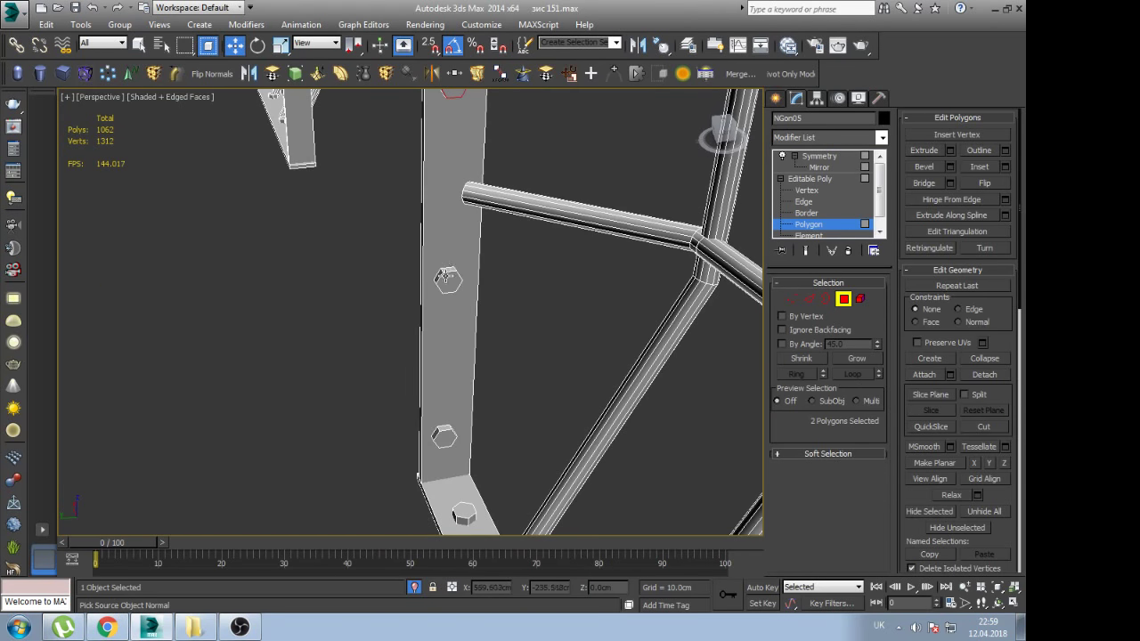
left_click(445, 278, "ctrl")
scroll(440, 360, "up", 3)
scroll(440, 361, "down", 4)
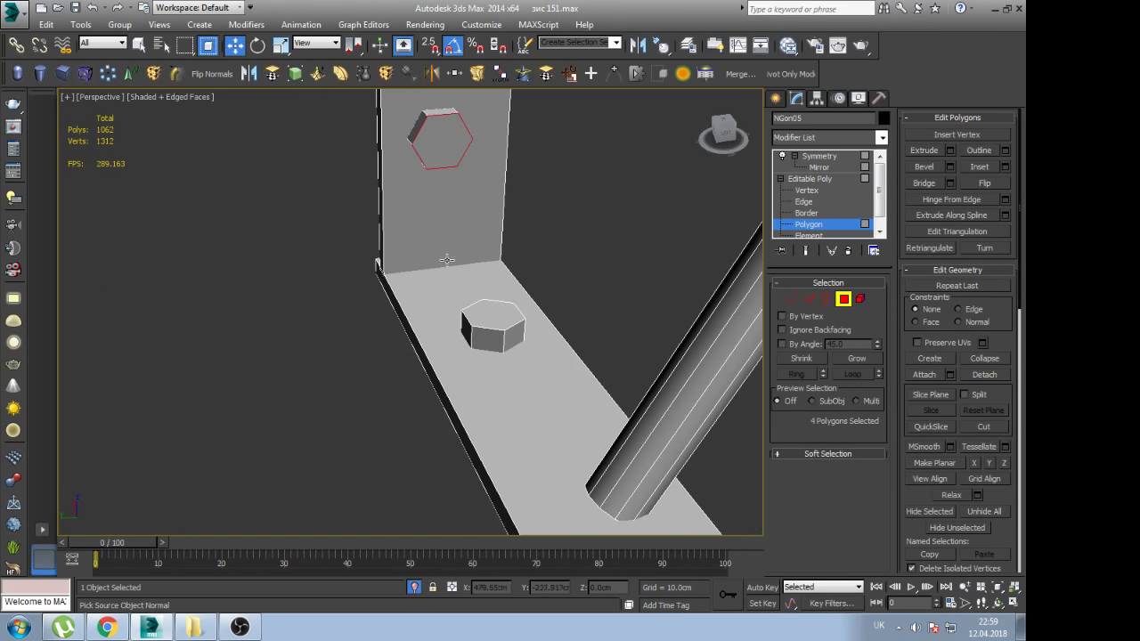
left_click(106, 628)
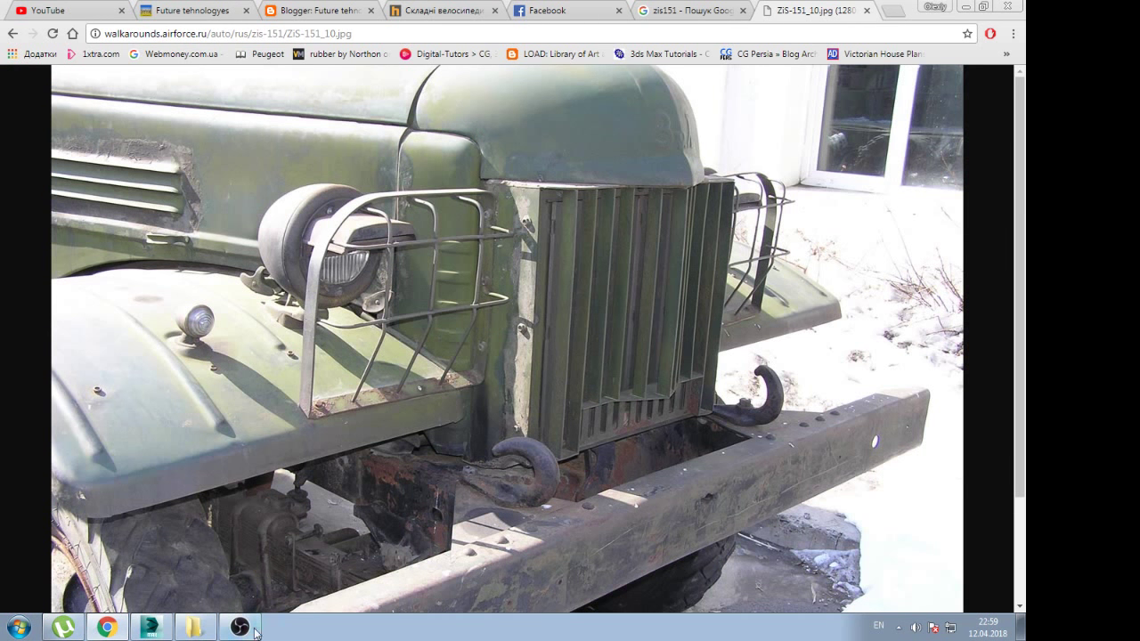
left_click(150, 628)
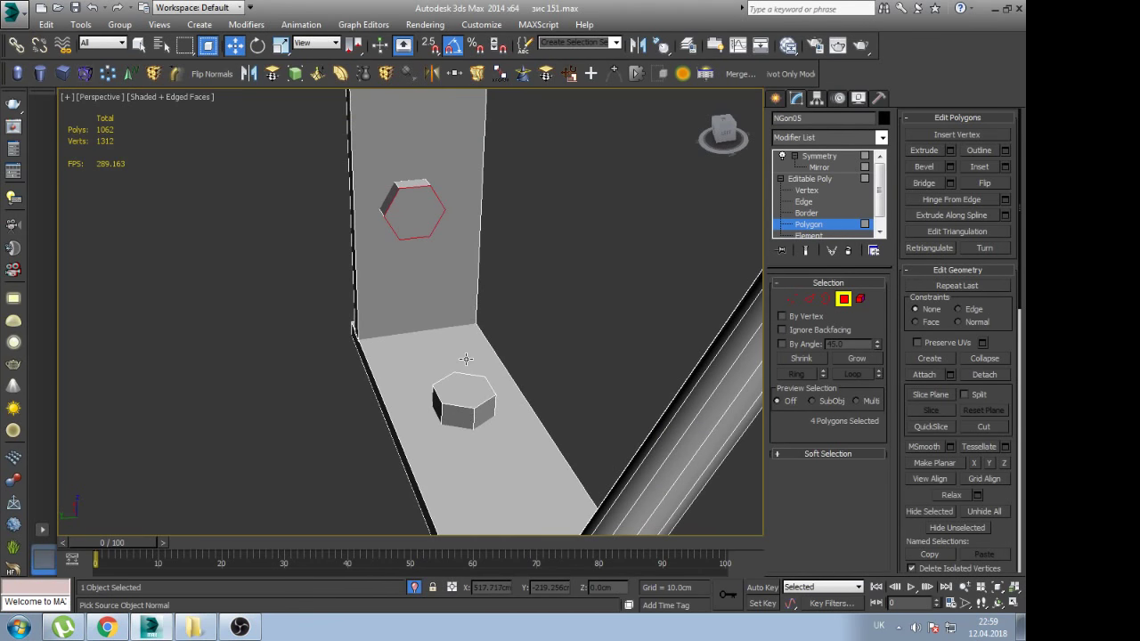
Add three more bolt-head top faces to the polygon selection
left_click(463, 392)
scroll(465, 392, "down", 10)
middle_click_drag(465, 392, 549, 415, "alt")
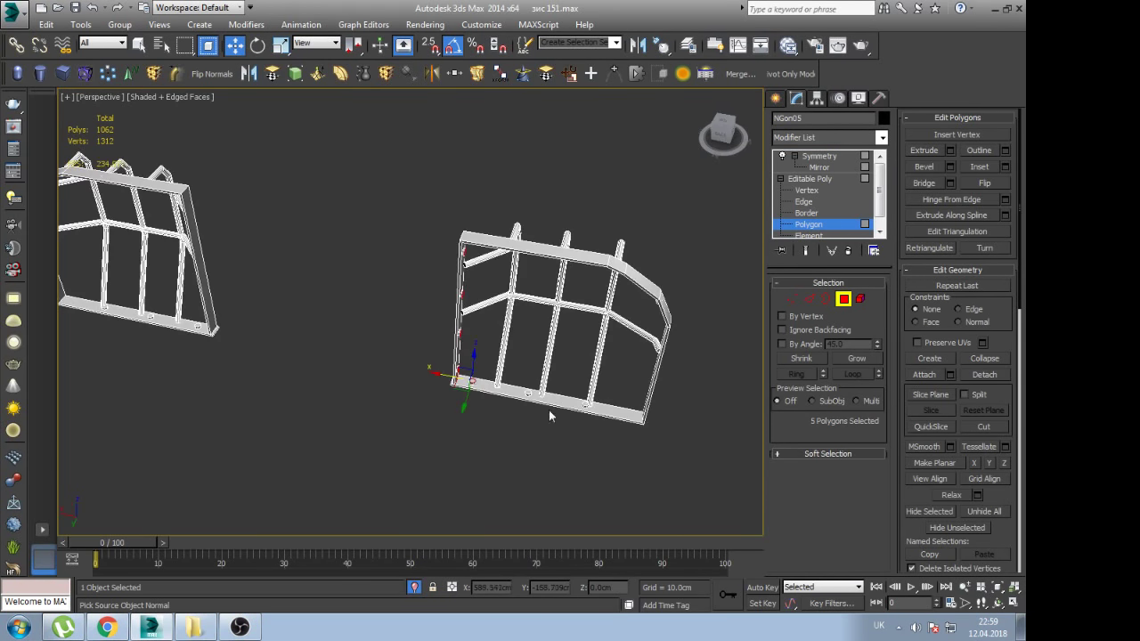
scroll(548, 415, "up", 8)
left_click(529, 382, "ctrl")
scroll(534, 392, "down", 3)
scroll(563, 429, "up", 2)
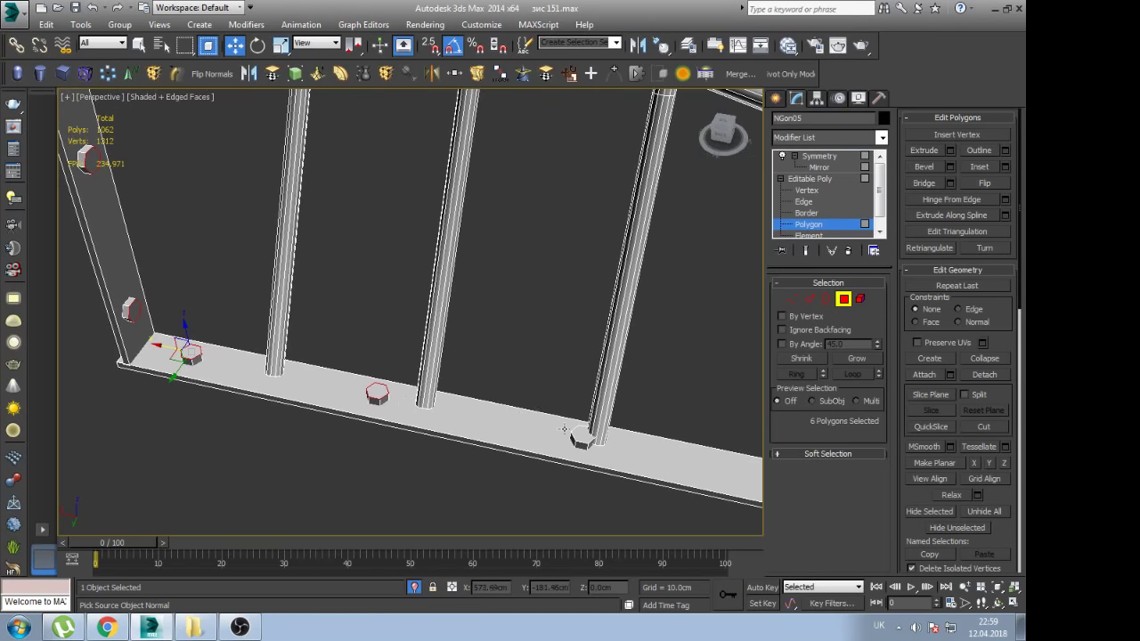
scroll(564, 429, "up", 5)
scroll(593, 448, "down", 8)
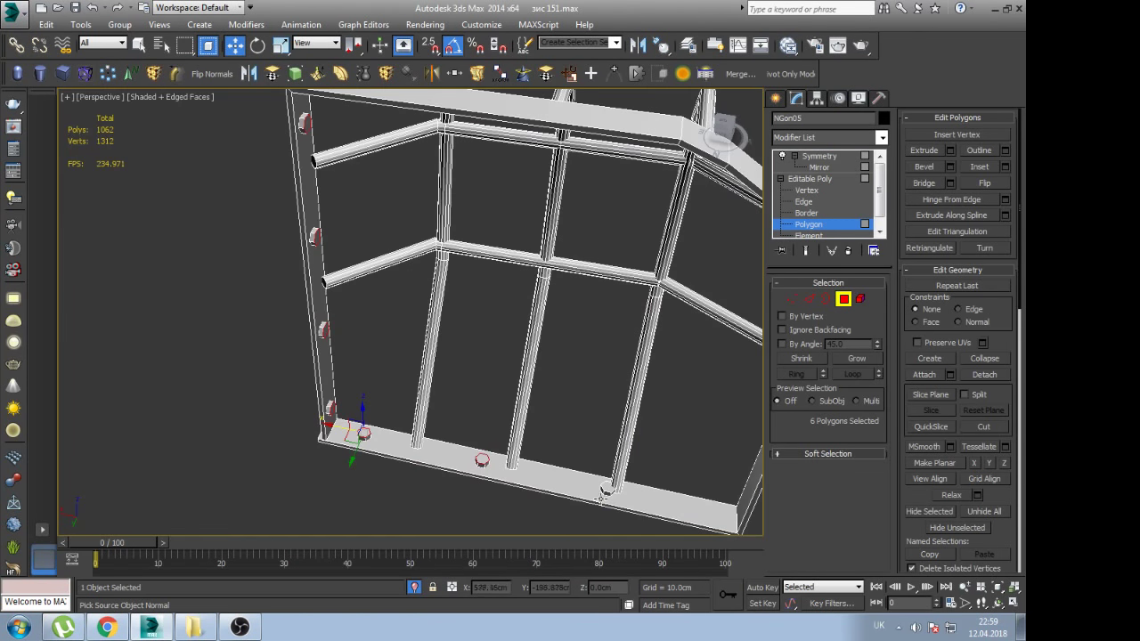
scroll(545, 448, "up", 3)
scroll(542, 446, "up", 3)
left_click(543, 448, "ctrl")
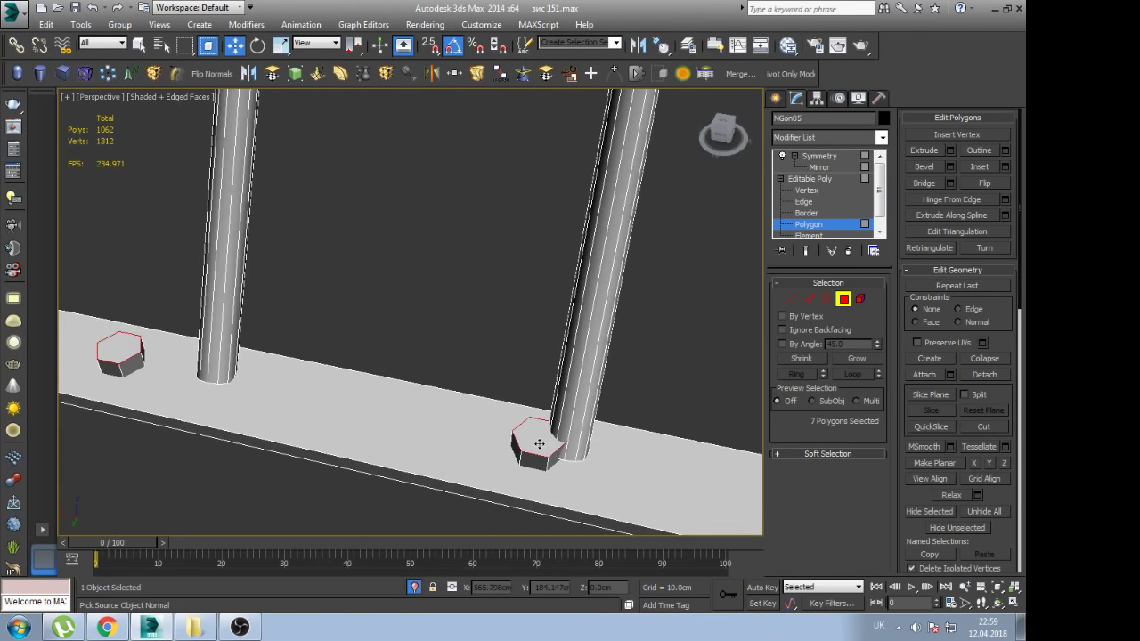
Inset the seven selected bolt-head tops into smaller hexagons, then show the viewport as wireframe
scroll(542, 448, "down", 7)
scroll(539, 442, "up", 1)
scroll(490, 445, "up", 4)
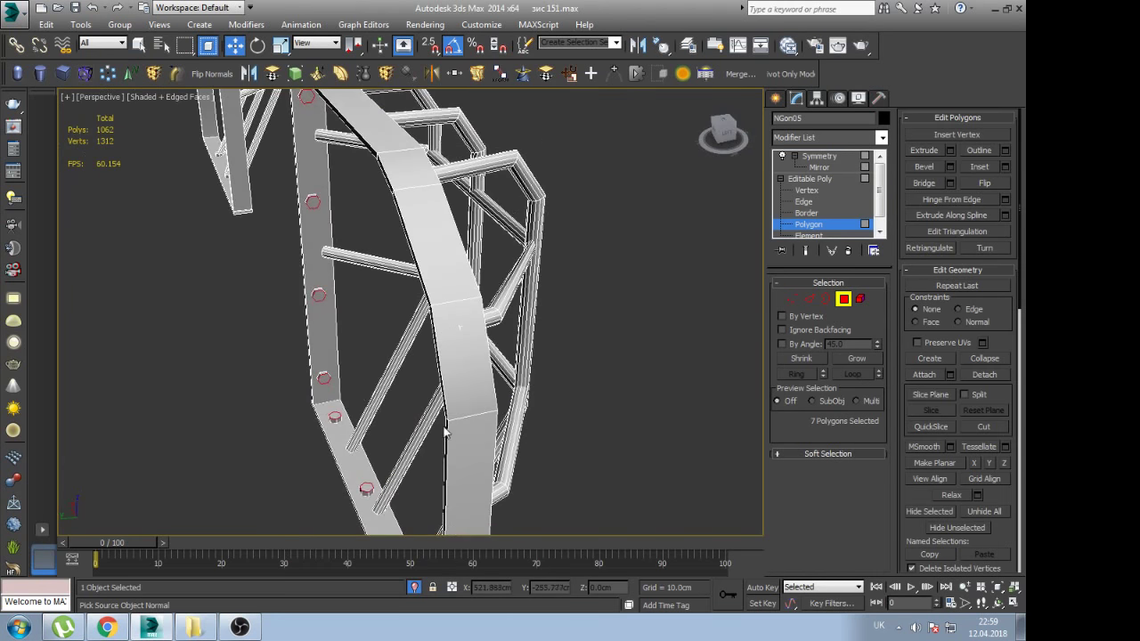
scroll(360, 392, "up", 2)
scroll(352, 390, "up", 2)
scroll(352, 390, "up", 2)
scroll(352, 383, "up", 2)
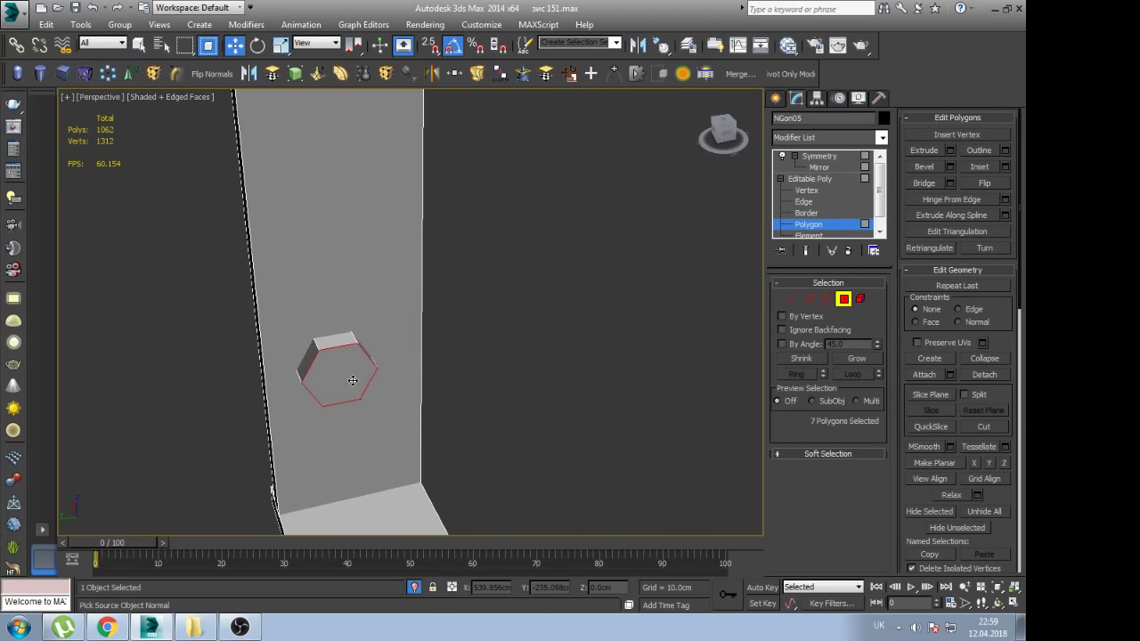
key(";")
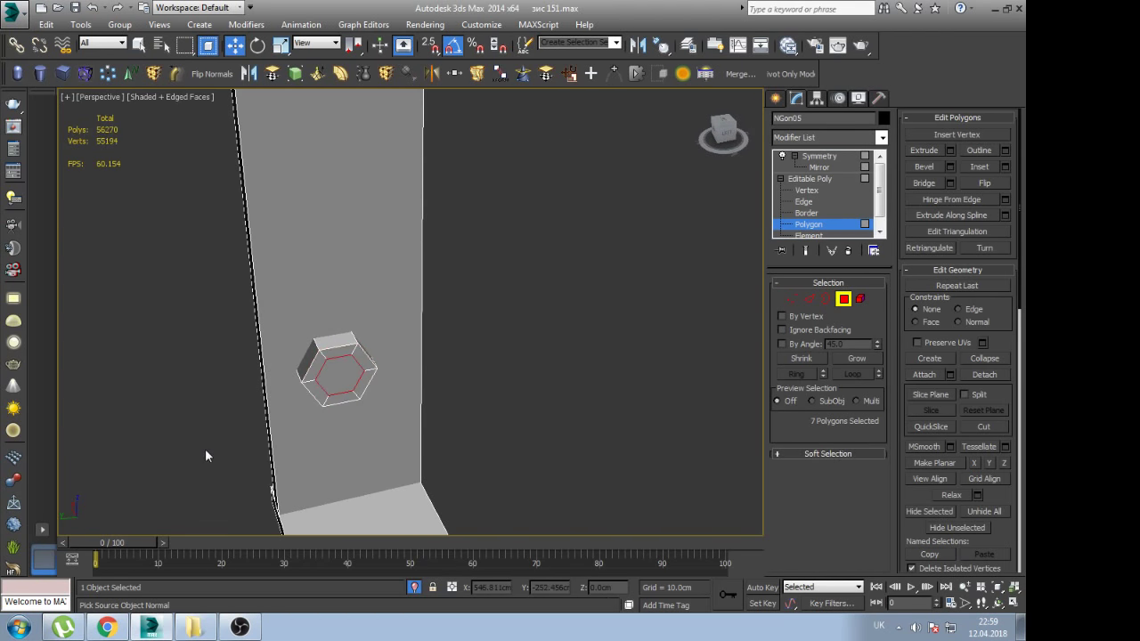
left_click_drag(422, 340, 431, 339)
key("F3")
Select a bolt-head face, then pick the bolt's edge loops in Edge mode
left_click(346, 365)
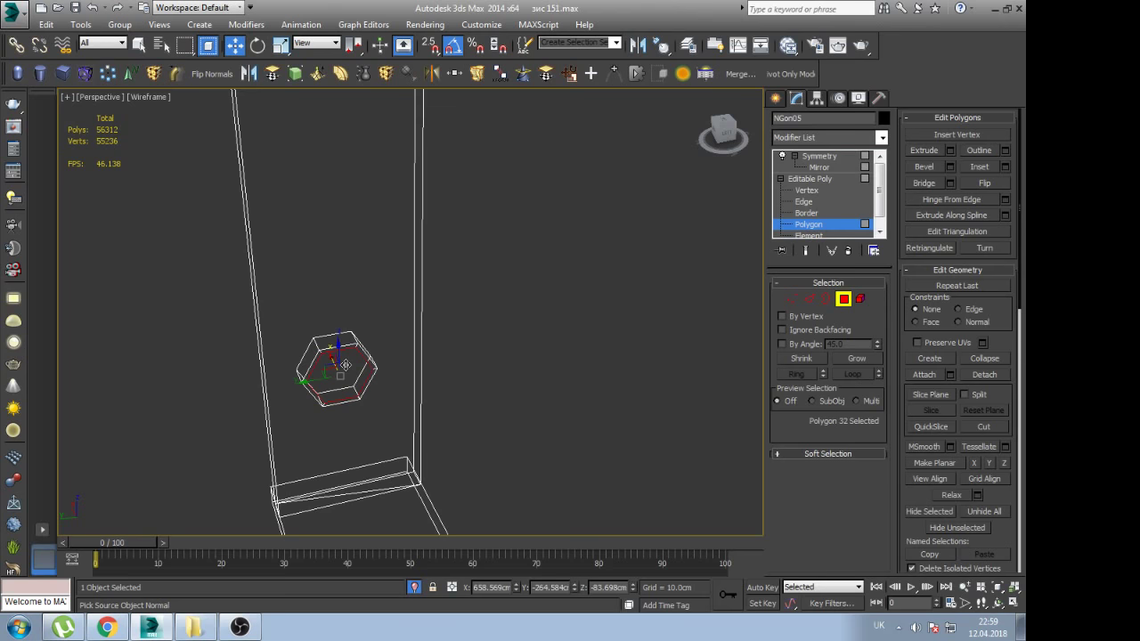
key("2")
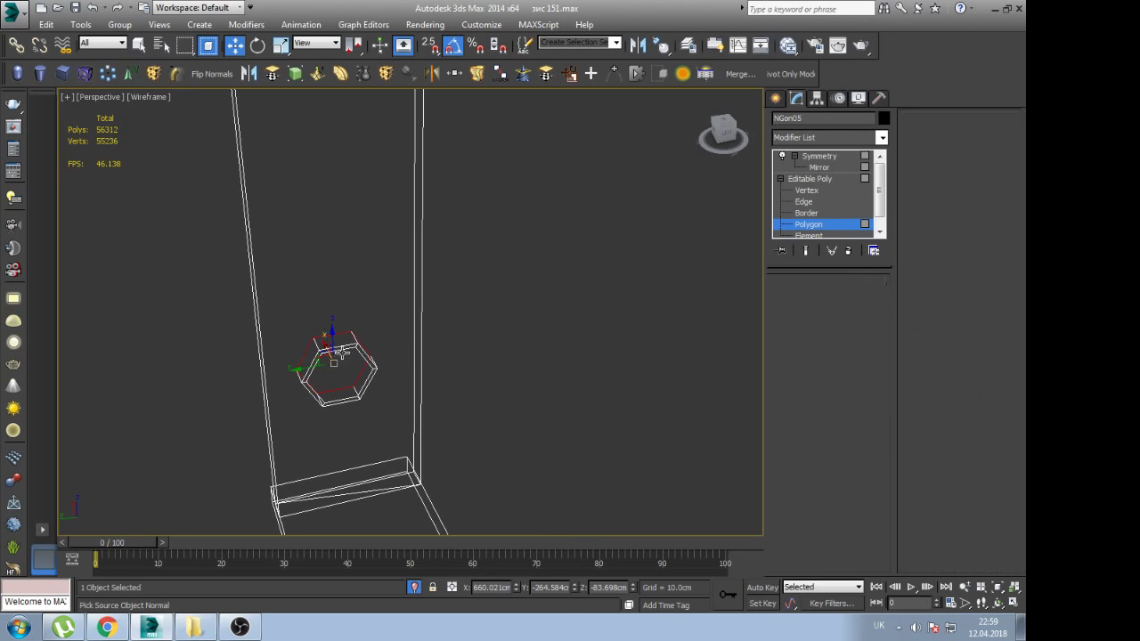
double_click(366, 346)
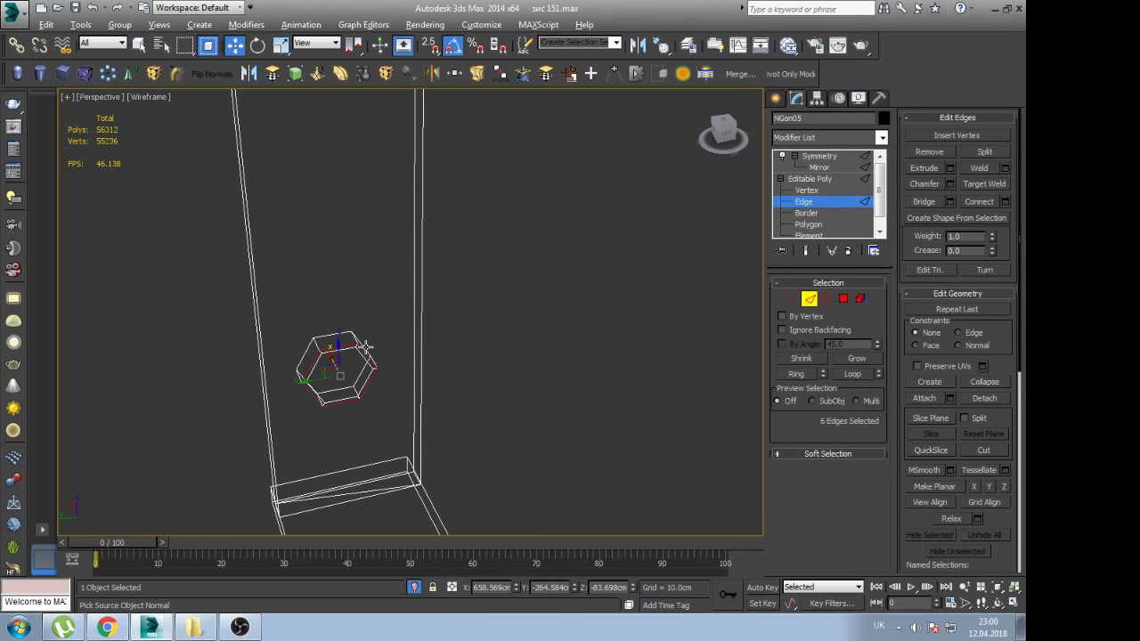
key("z")
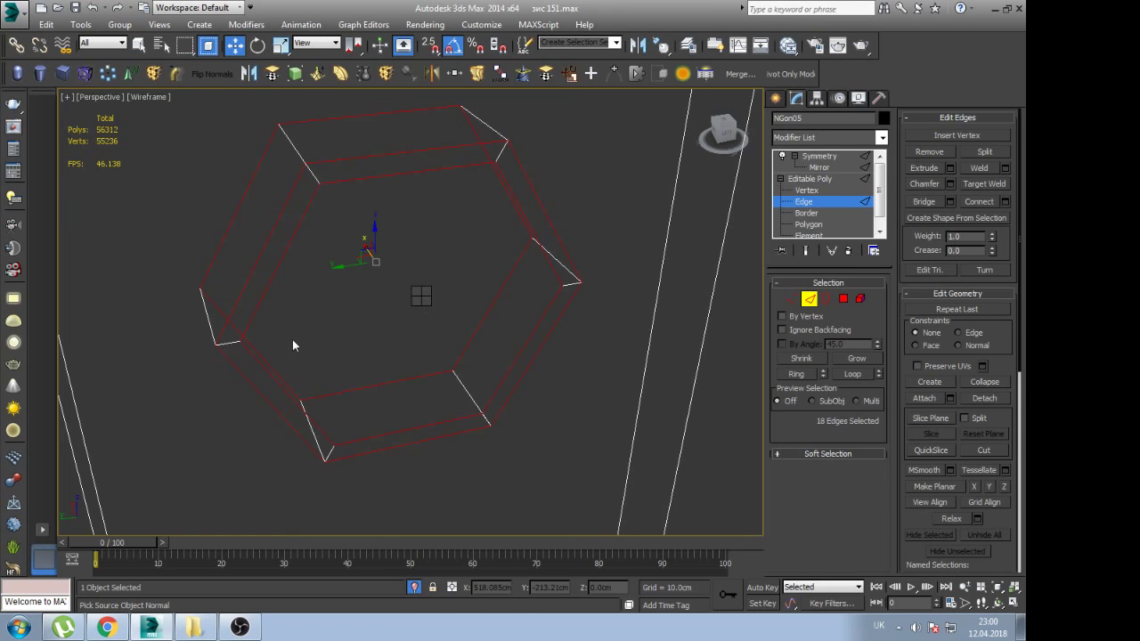
double_click(280, 346)
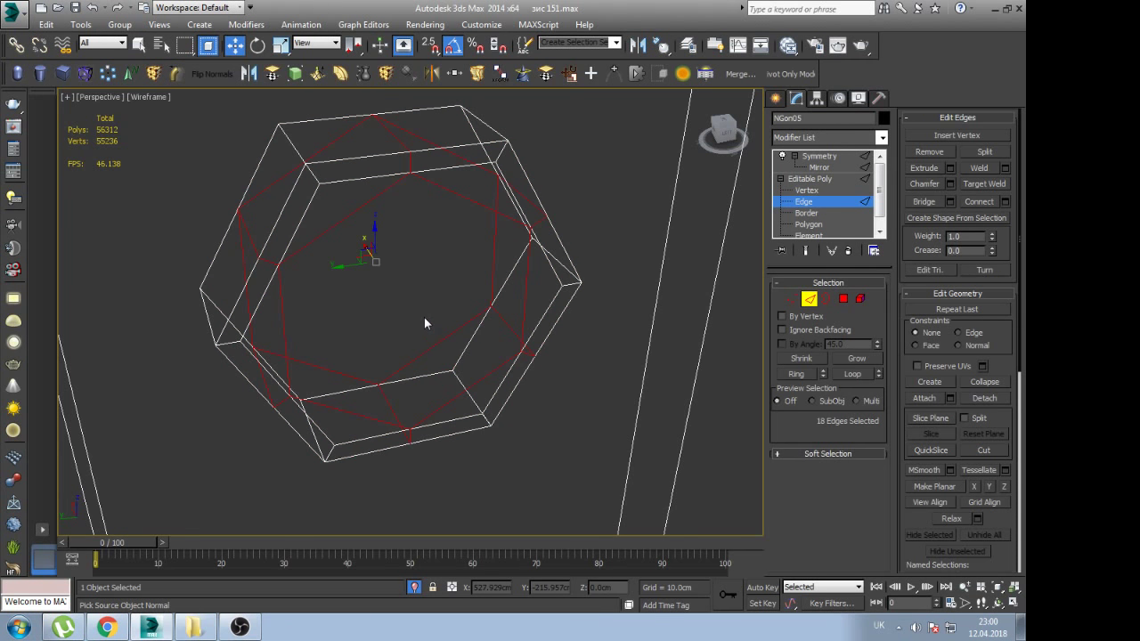
left_click_drag(423, 341, 431, 241)
left_click_drag(472, 127, 505, 578)
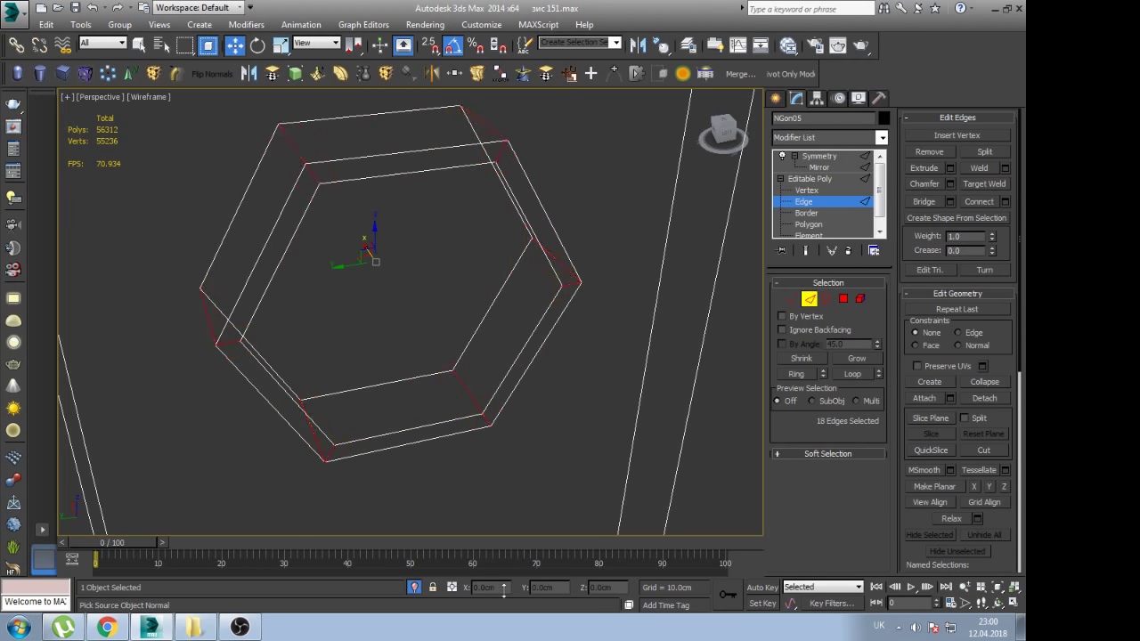
left_click_drag(489, 7, 489, 75)
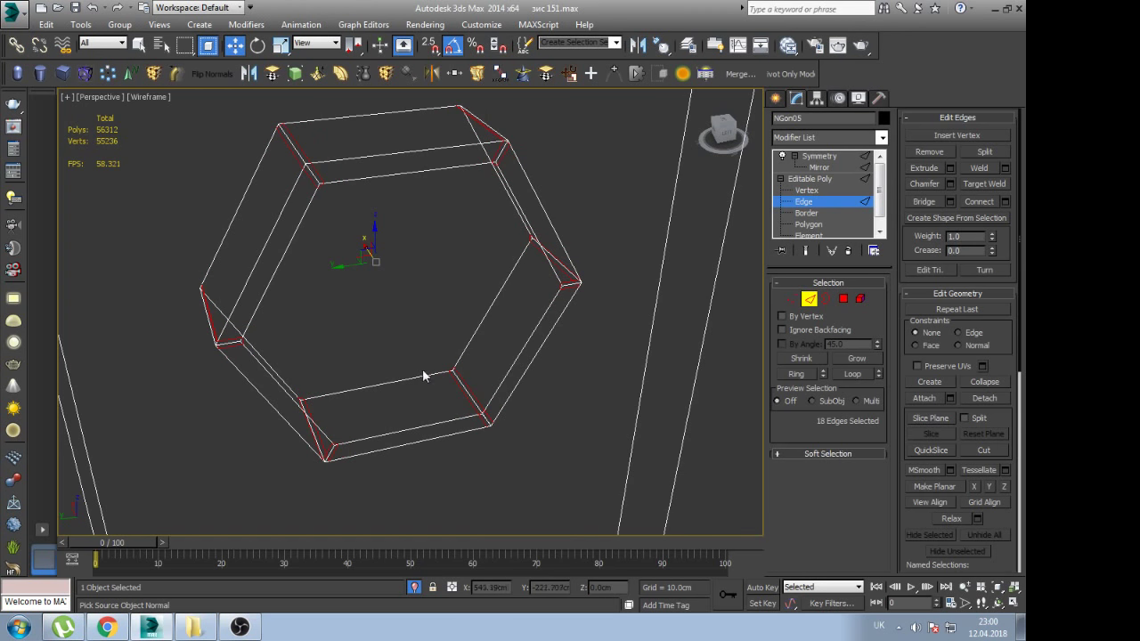
Select the bolt head's 18 corner edges and return the viewport to shaded mode
left_click(481, 134)
left_click(299, 149)
key("z")
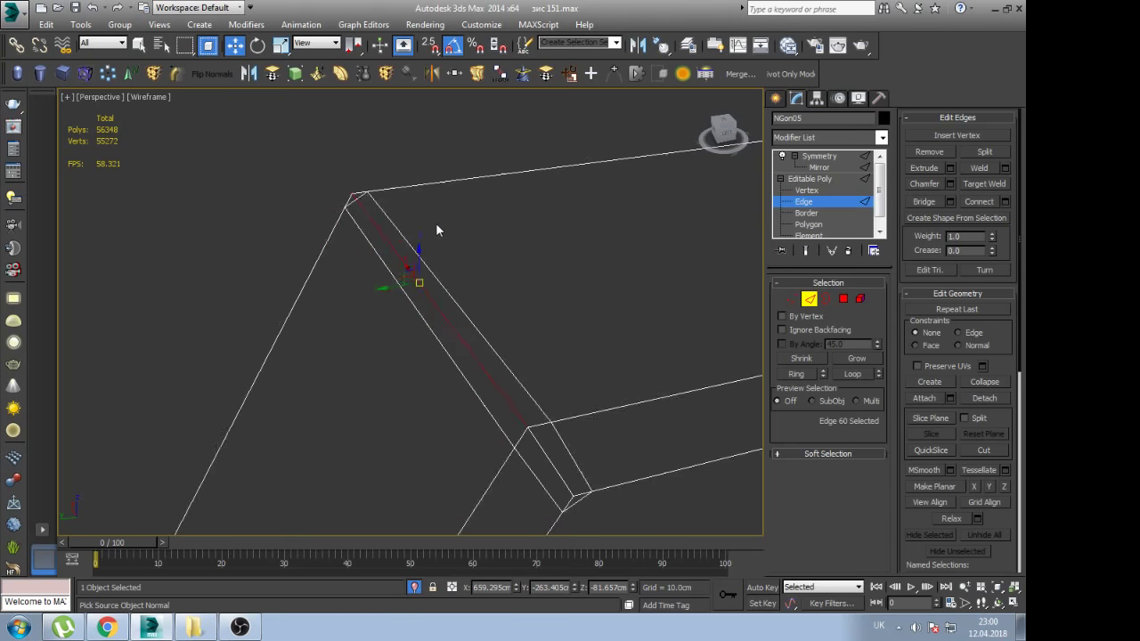
key("shift+z")
key("ctrl+z")
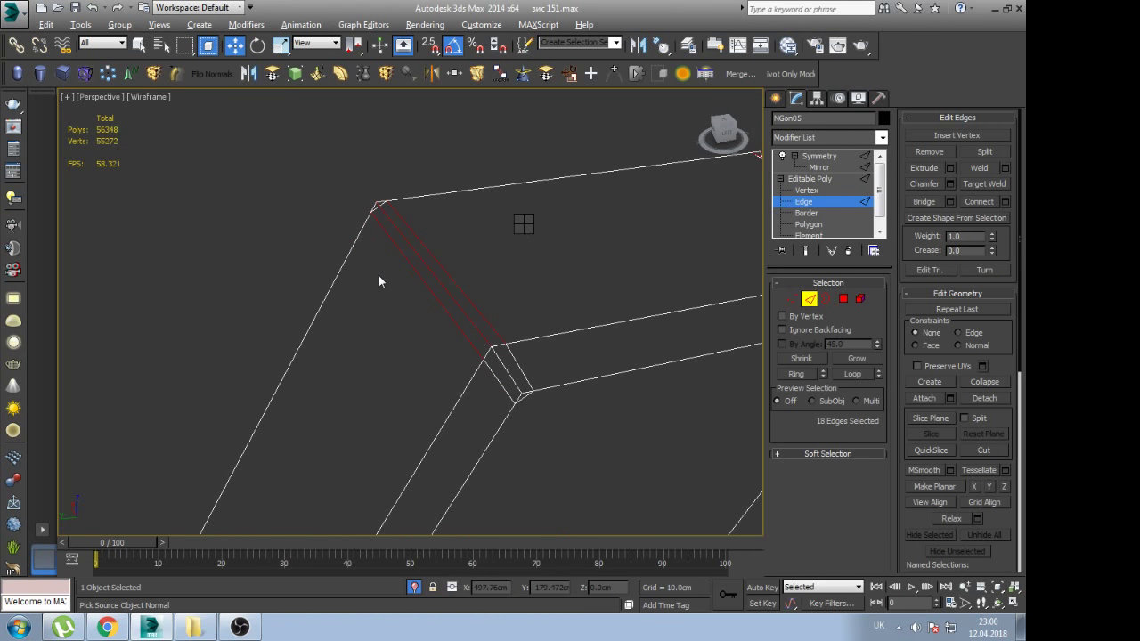
key("F3")
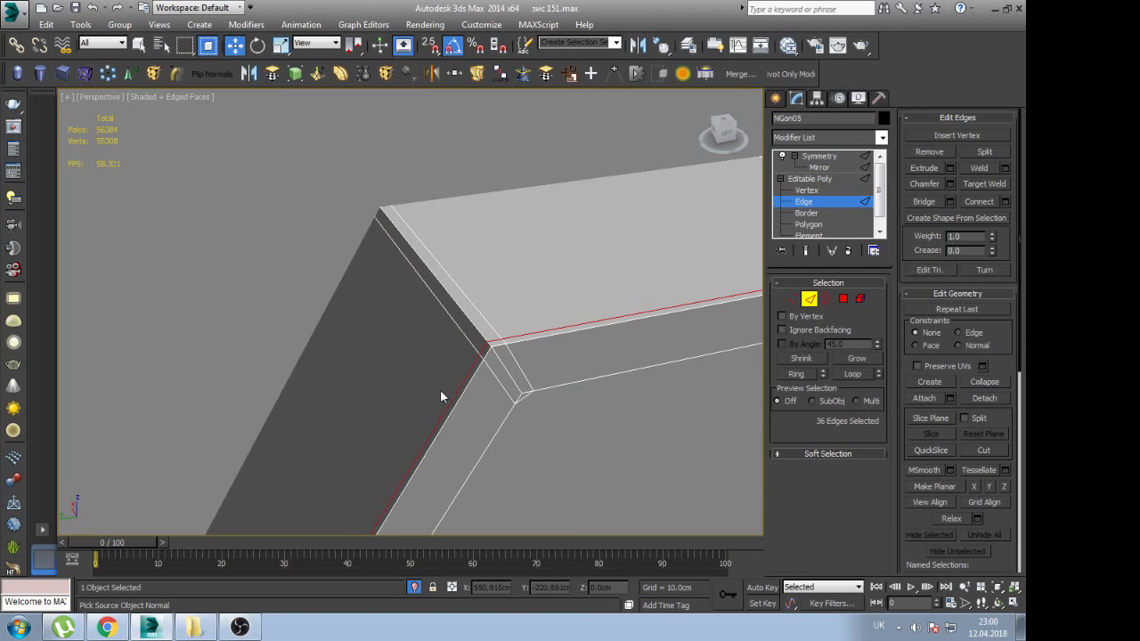
Select the whole bolt-head element and assign it smoothing group 30
key("5")
left_click(443, 392)
key("z")
left_click_drag(969, 434, 986, 331)
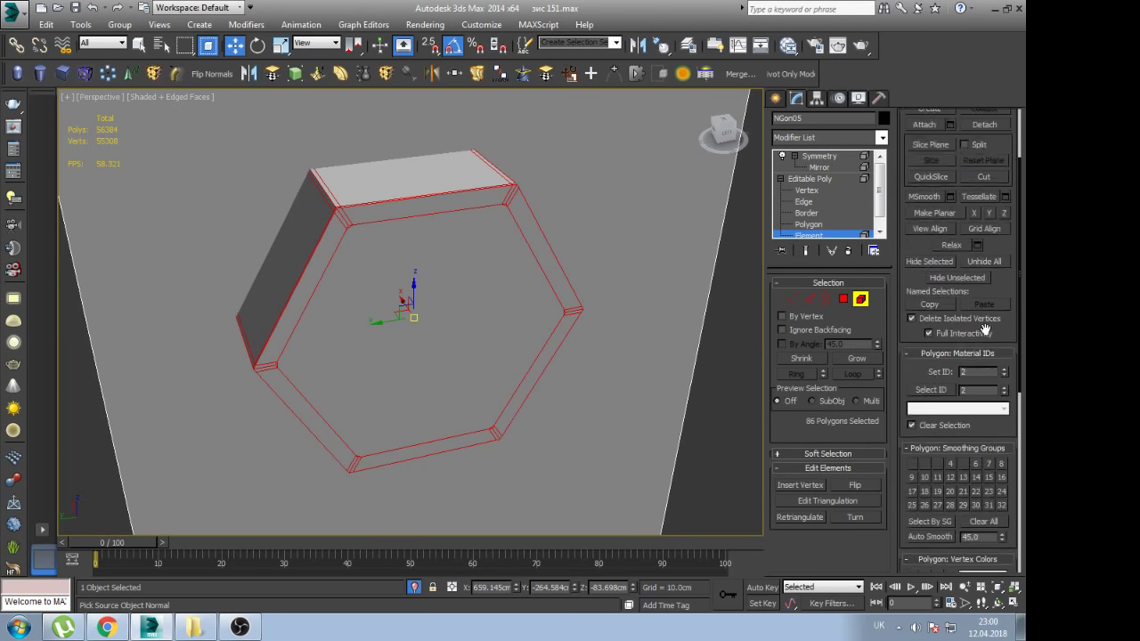
scroll(982, 308, "down", 5)
left_click(977, 293)
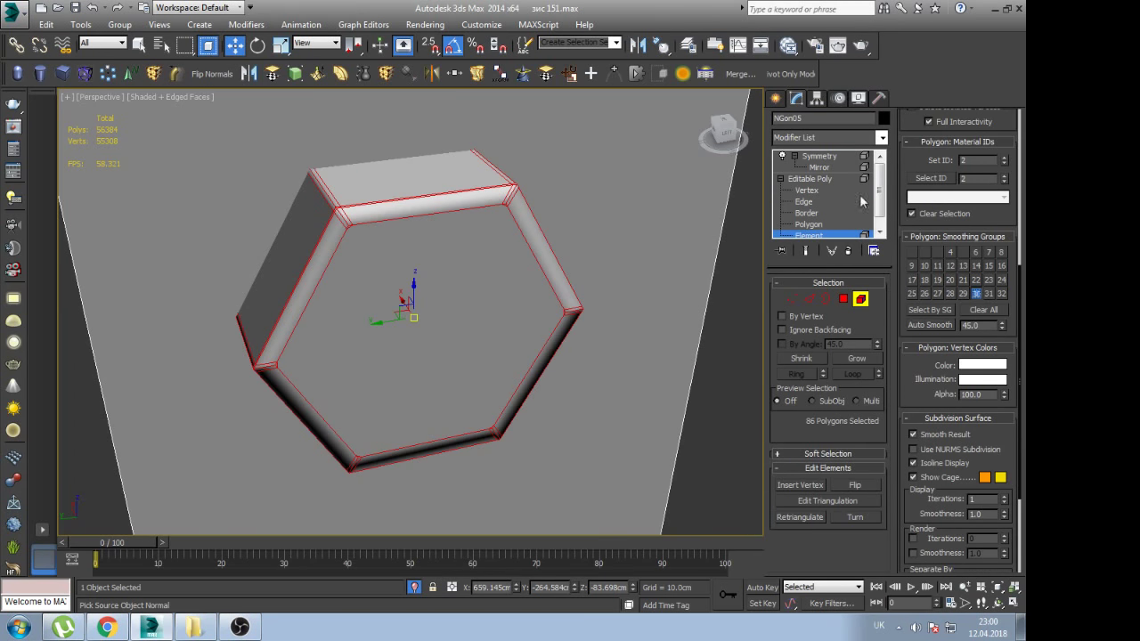
Inspect the chamfered bolt with the Symmetry result, then return to the Editable Poly mesh
left_click(829, 157)
scroll(354, 218, "up", 3)
scroll(354, 257, "up", 3)
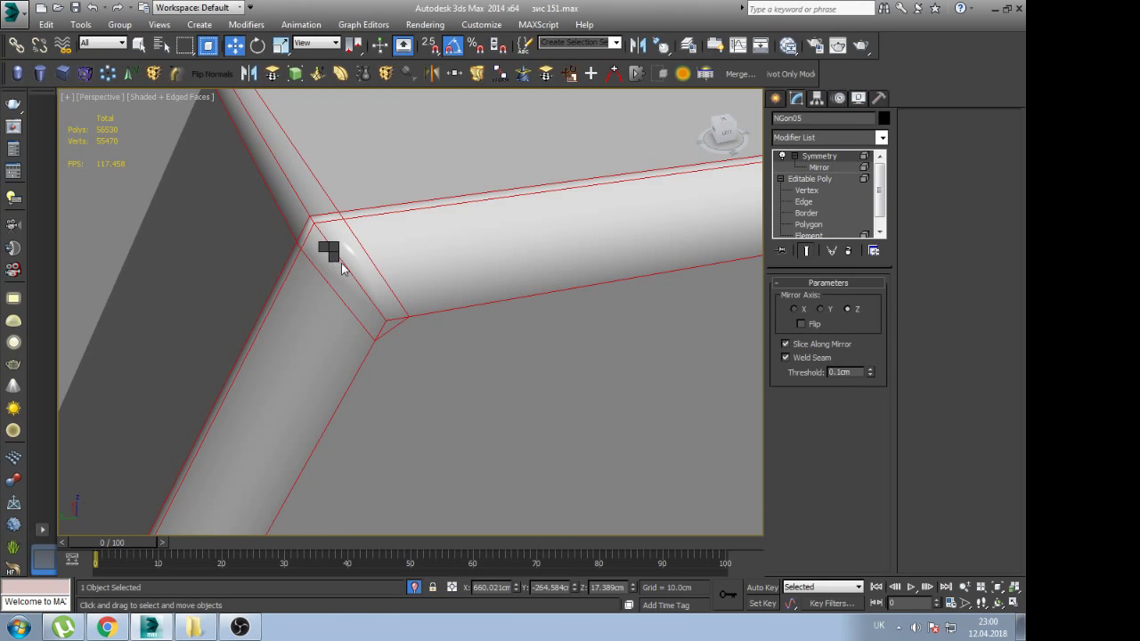
left_click(804, 183)
middle_click_drag(366, 264, 393, 315)
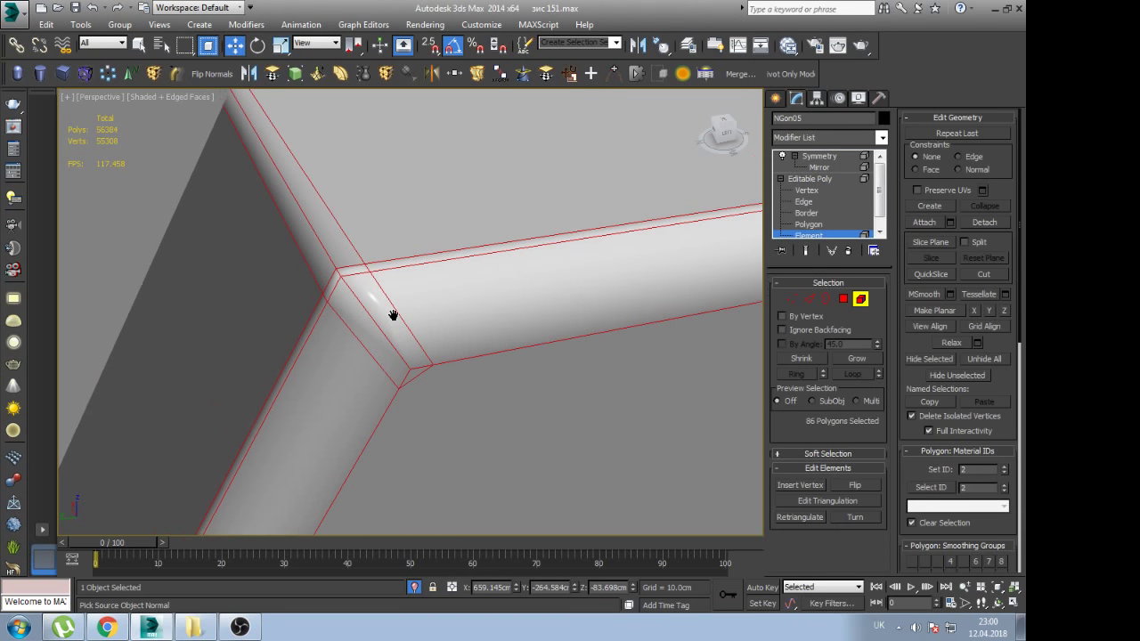
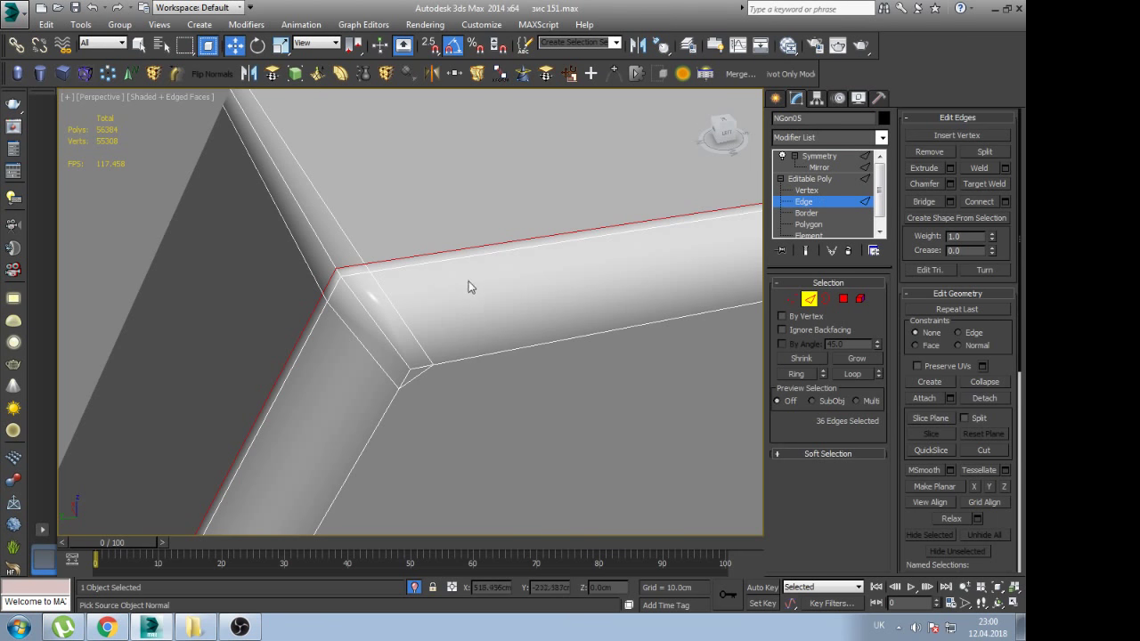
Ring-select a tube corner edge and connect two edge loops, pinched toward the tube borders
left_click(392, 299)
key("alt+r")
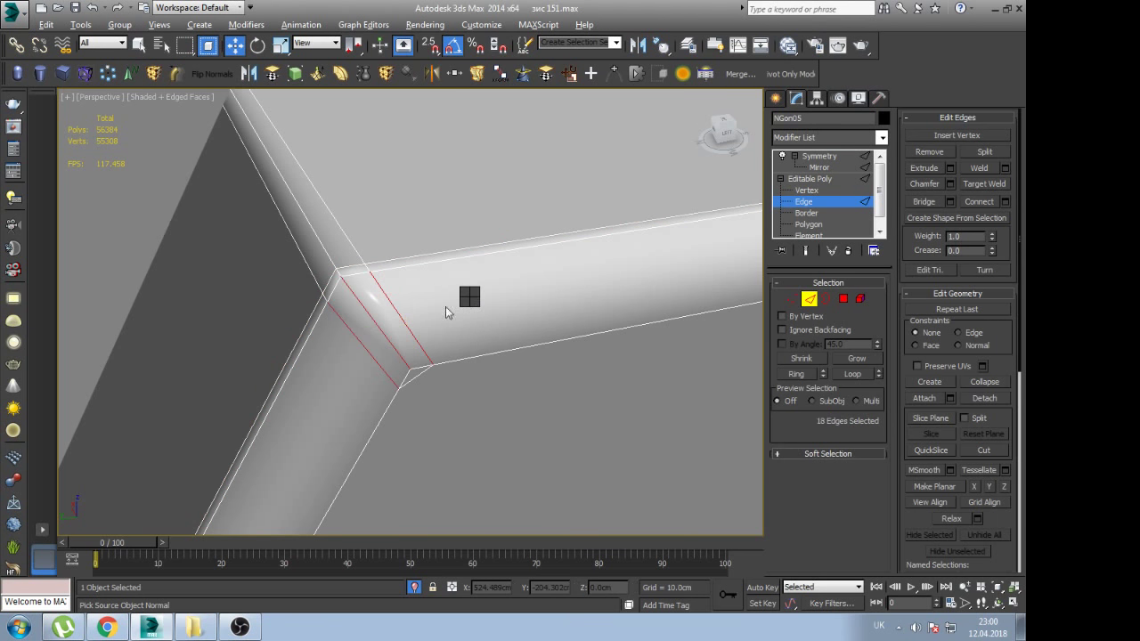
key("ctrl+shift+e")
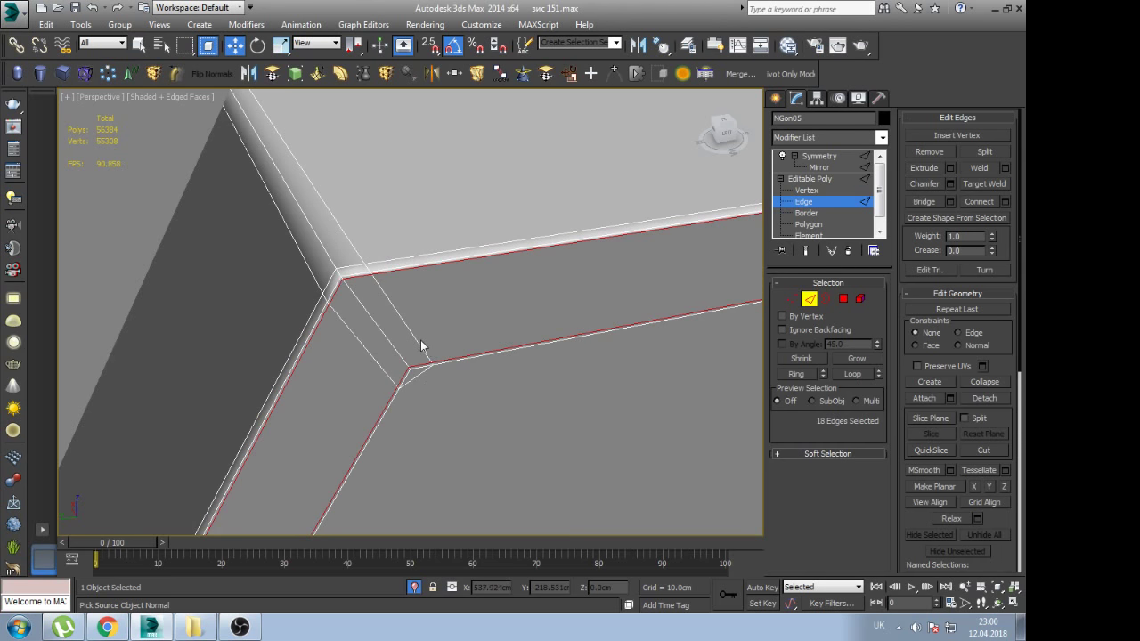
left_click_drag(423, 330, 403, 389, "ctrl+shift")
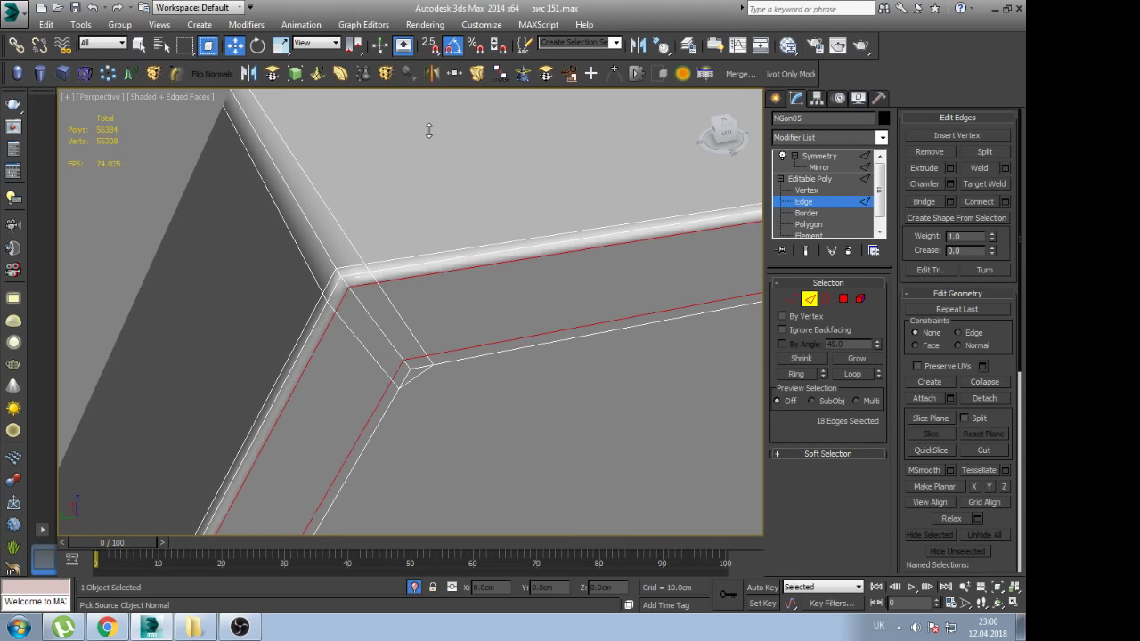
Return to the Editable Poly object level, switch to the Front view and enter vertex editing
left_click(847, 179)
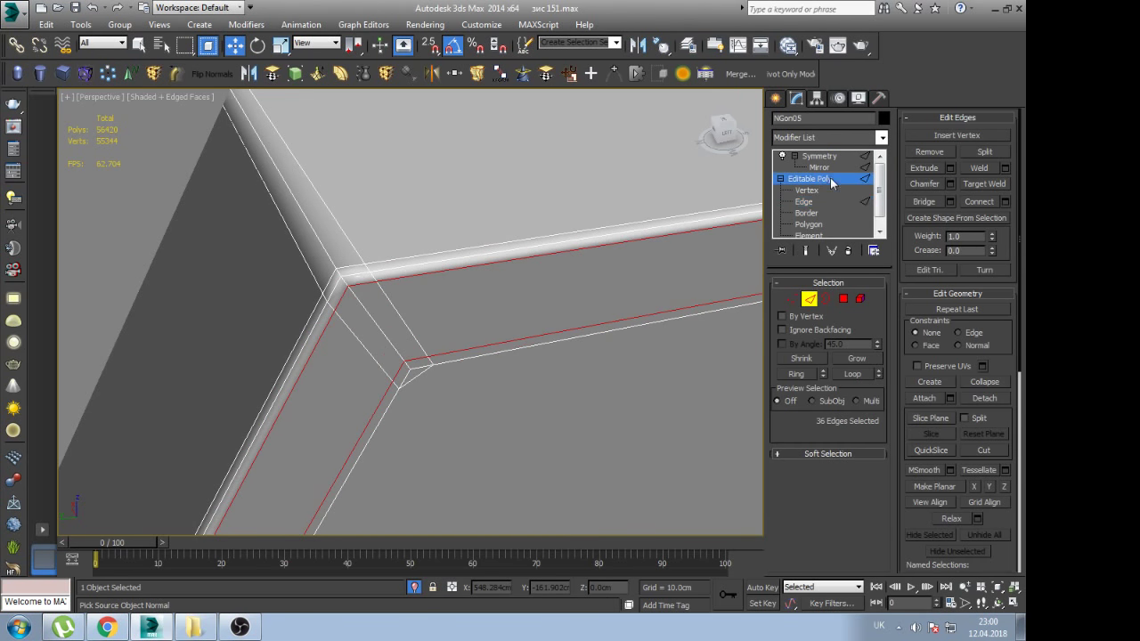
scroll(400, 355, "down", 5)
scroll(400, 356, "down", 5)
scroll(400, 355, "up", 3)
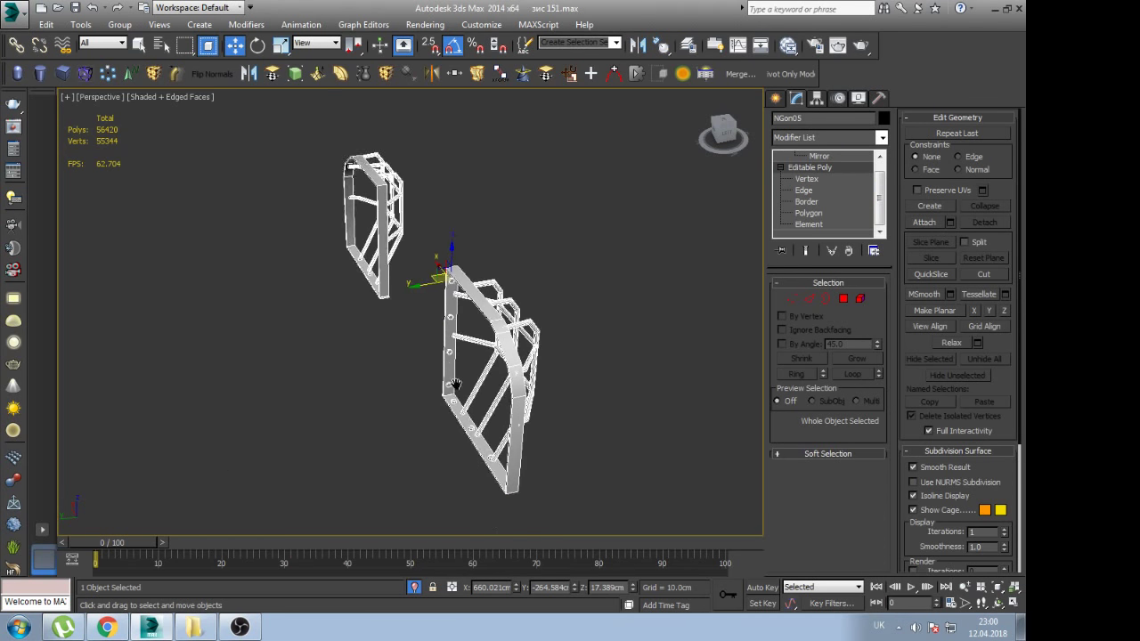
scroll(506, 367, "up", 5)
scroll(506, 367, "up", 5)
scroll(506, 367, "down", 3)
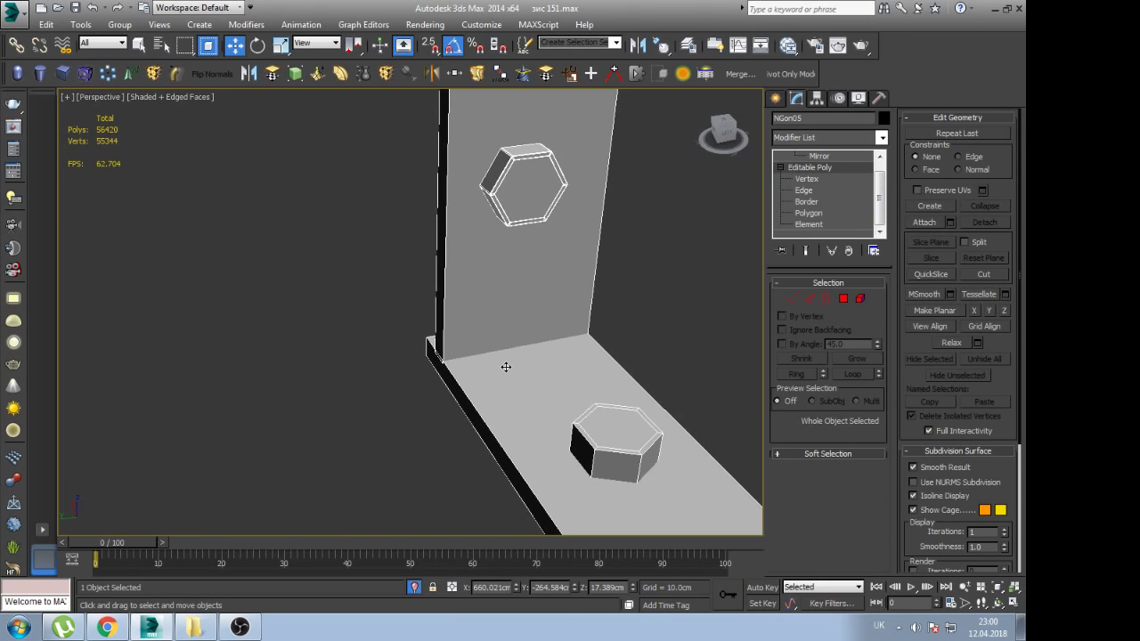
key("f")
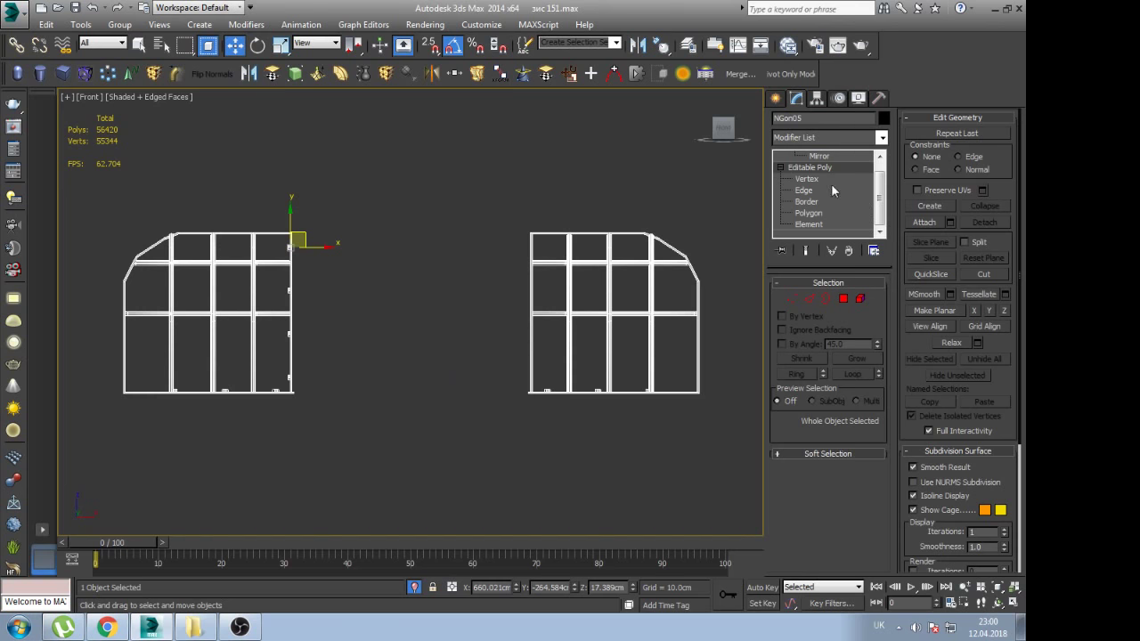
left_click(823, 178)
Collapse the Symmetry modifier into the Editable Poly and delete the right frame's vertices
scroll(822, 178, "up", 1)
left_click(822, 179)
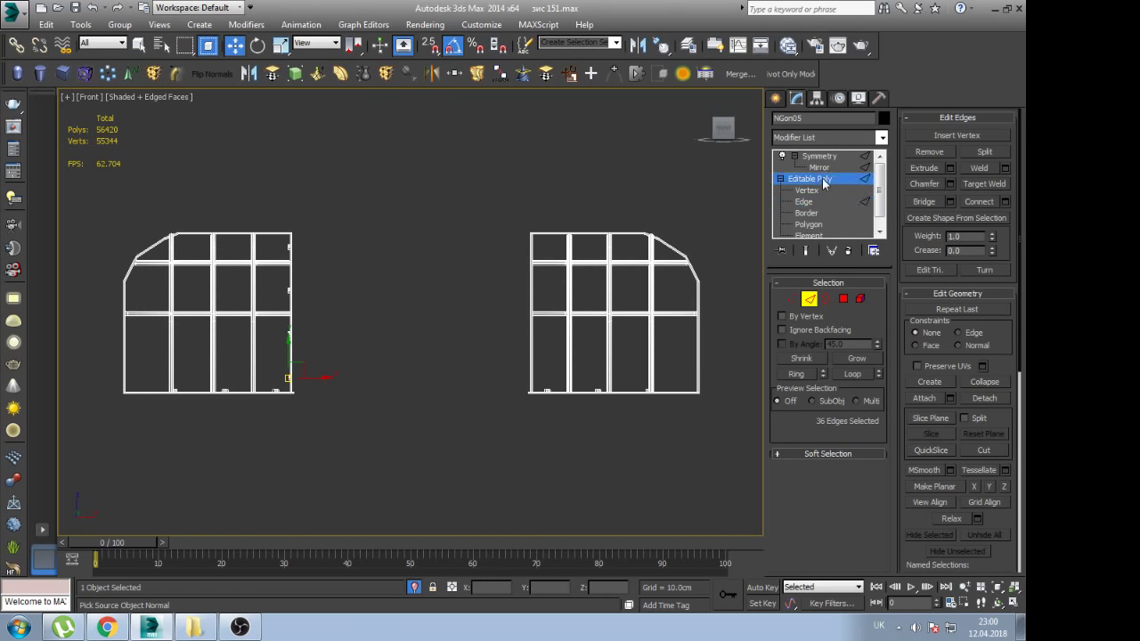
left_click(820, 157)
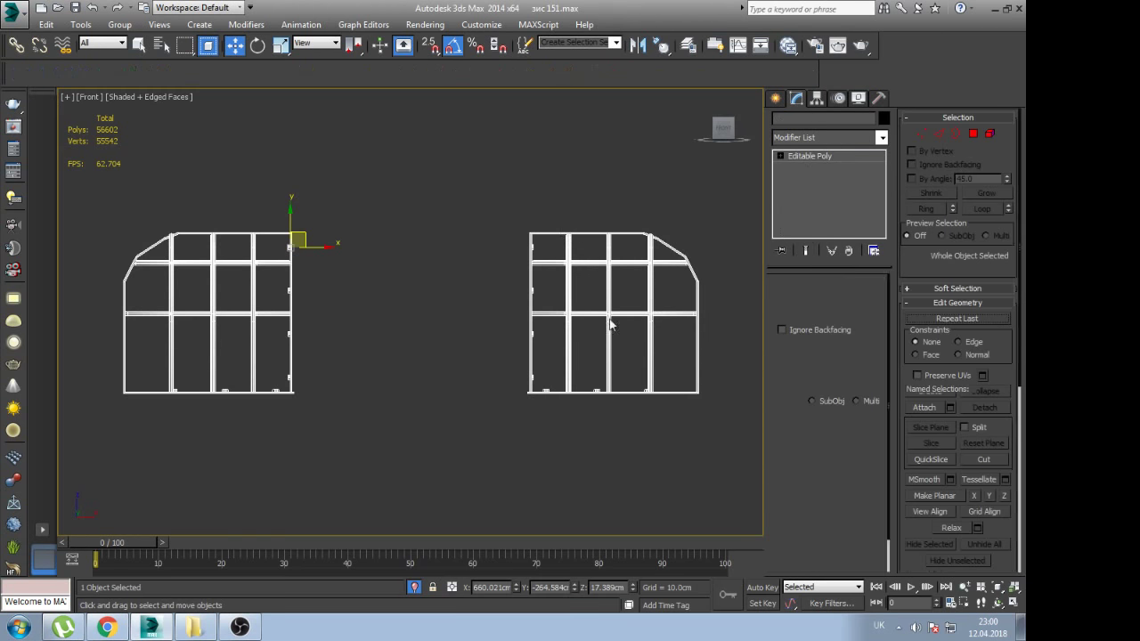
key("1")
key("Delete")
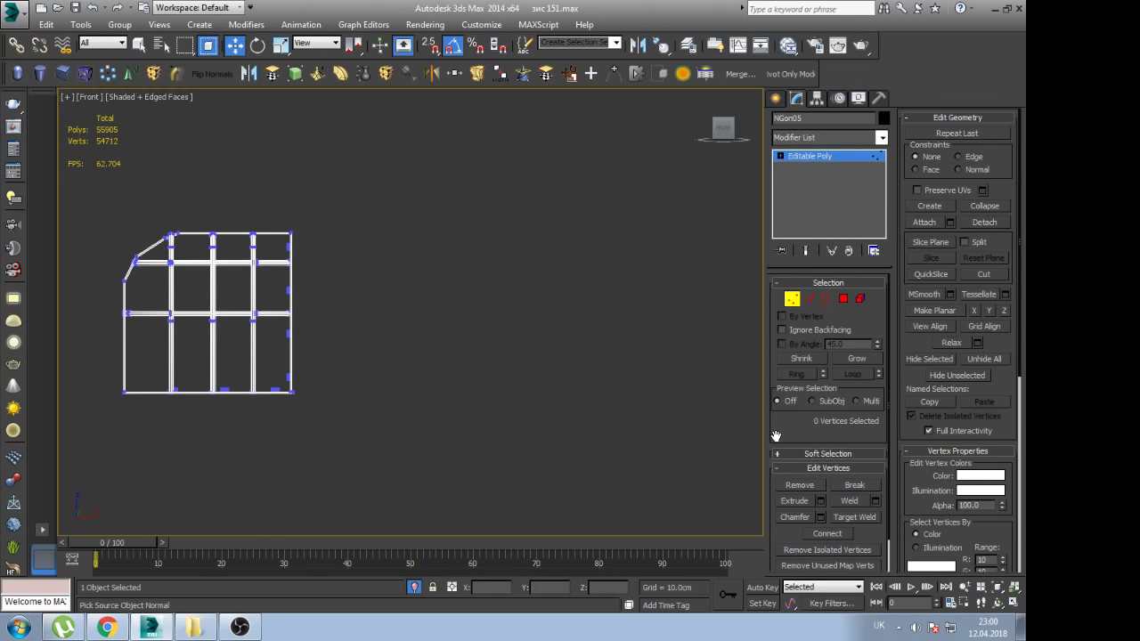
Frame the remaining single frame in 3D and expand the Editable Poly's sub-object levels
key("z")
mouse_move(498, 427)
middle_mouse_down("alt")
mouse_move(549, 447)
mouse_move(522, 461)
middle_mouse_up("alt")
scroll(549, 447, "up", 10)
scroll(625, 385, "up", 1)
left_click(781, 156)
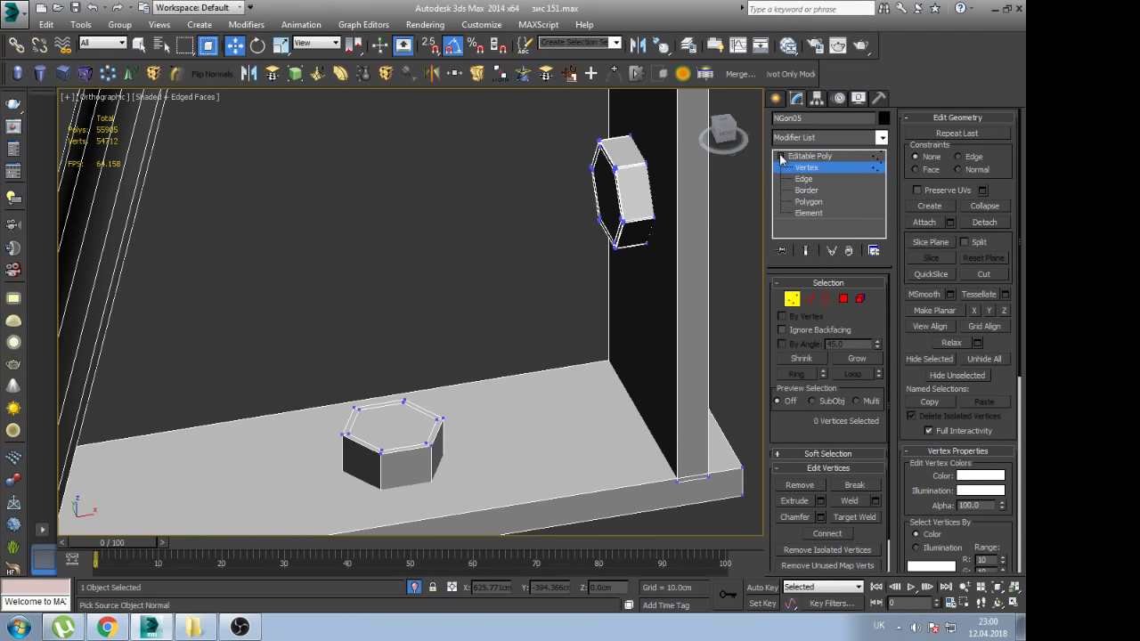
Clone the upper hexagonal standoff element off to the left as a new element
left_click(810, 213)
left_click(636, 203)
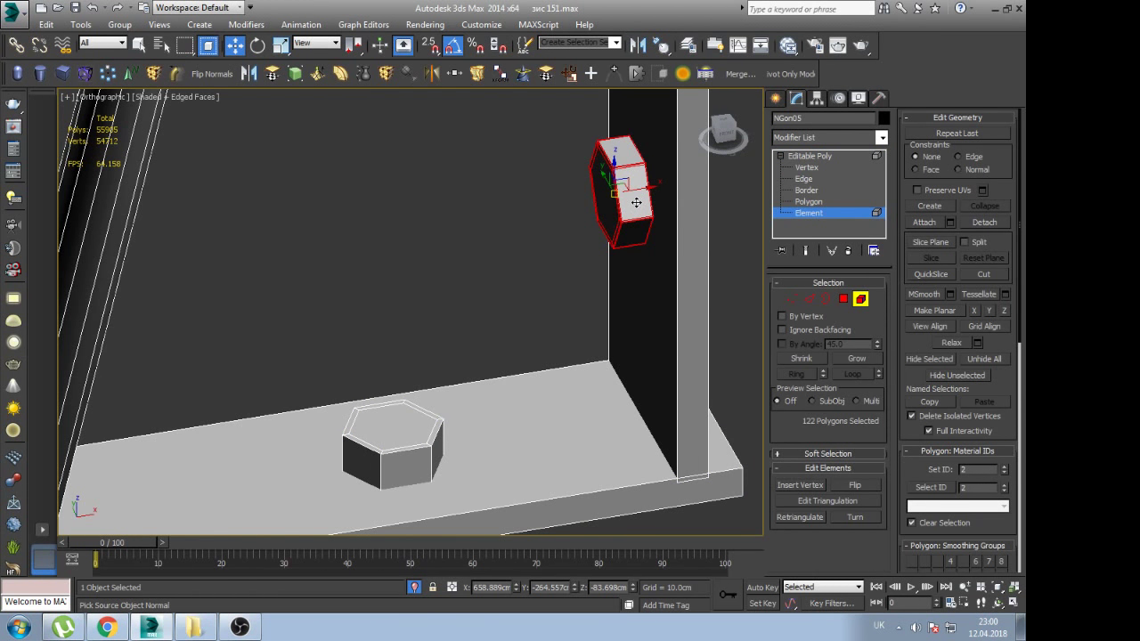
left_click_drag(636, 203, 642, 216)
key("f")
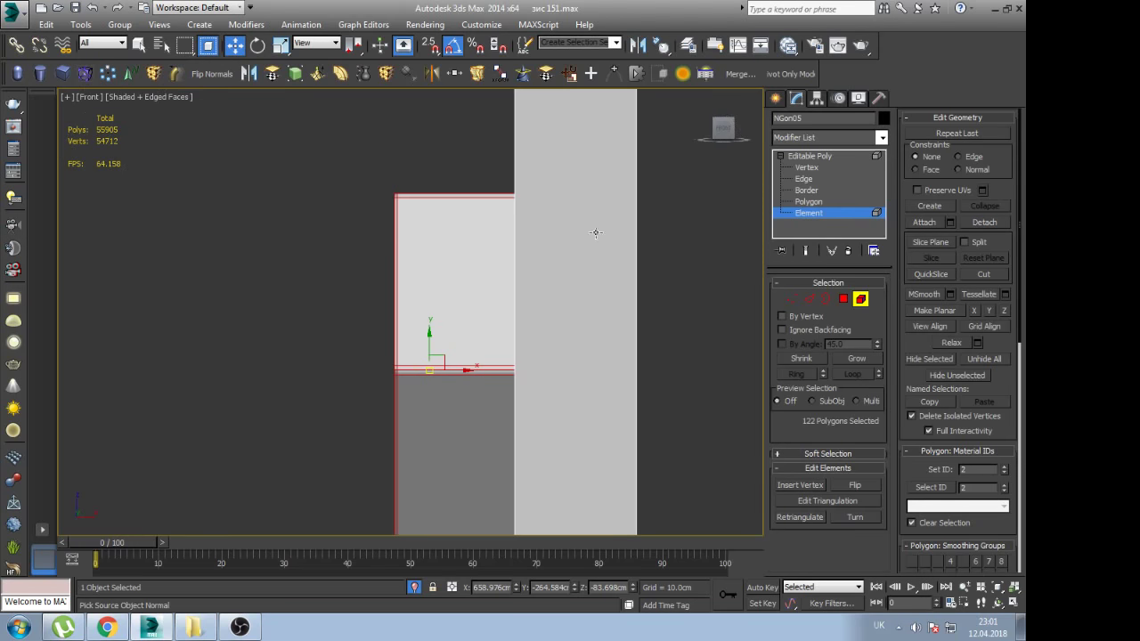
left_click_drag(567, 242, 385, 242, "shift")
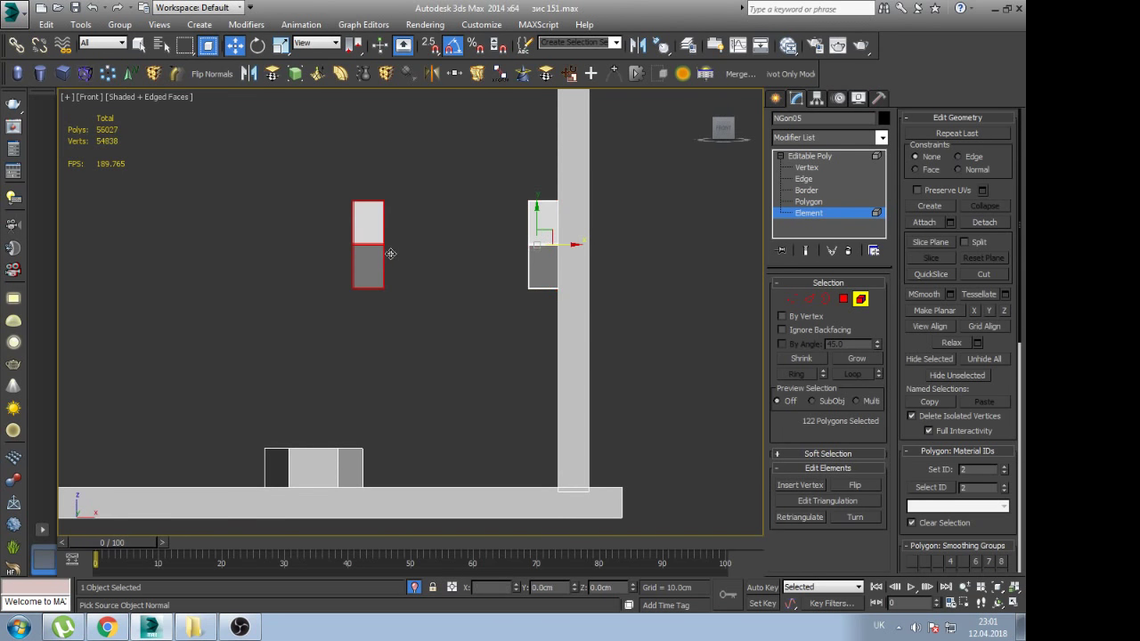
left_click(568, 325)
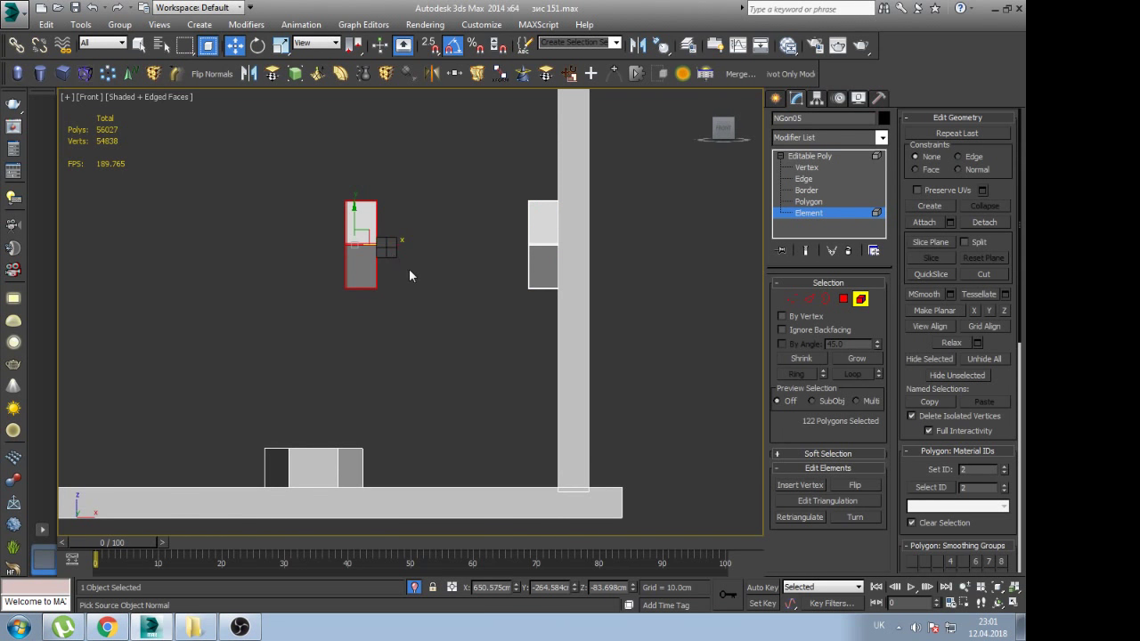
Rotate the copied standoff about -85° and lower it onto the frame's bottom rail
key("e")
left_click_drag(380, 222, 434, 256)
key("w")
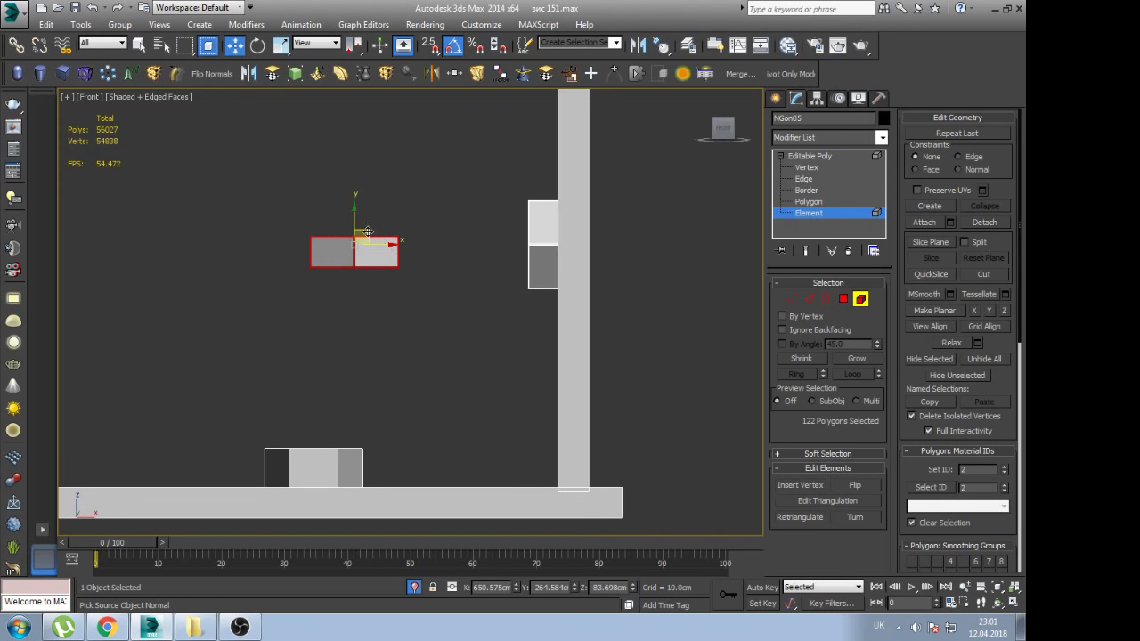
left_click_drag(366, 245, 329, 450)
key("z")
scroll(445, 303, "down", 2)
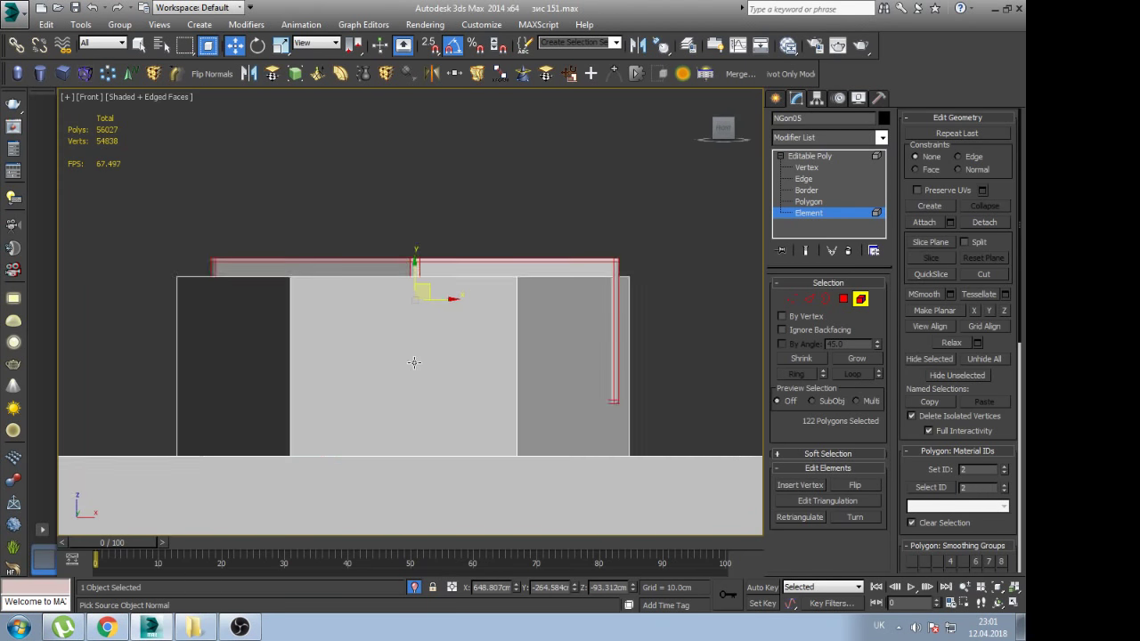
scroll(451, 306, "down", 2)
key("F3")
left_click_drag(430, 307, 414, 346)
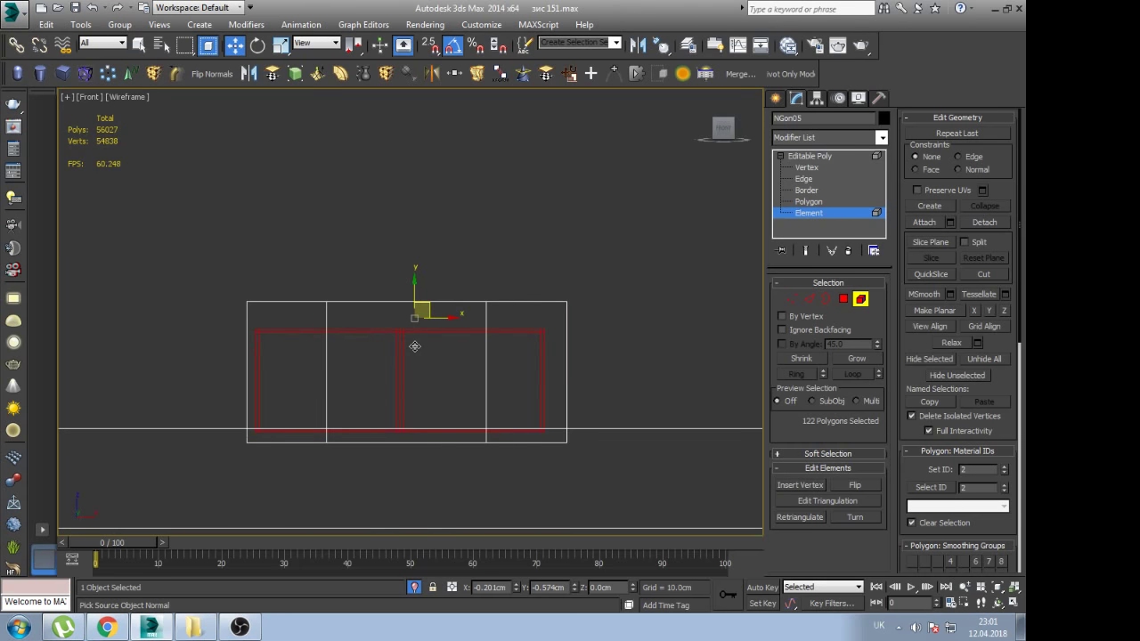
Delete the outer box element and Shift-drag another standoff copy leftward along the rail
left_click(450, 306)
key("Delete")
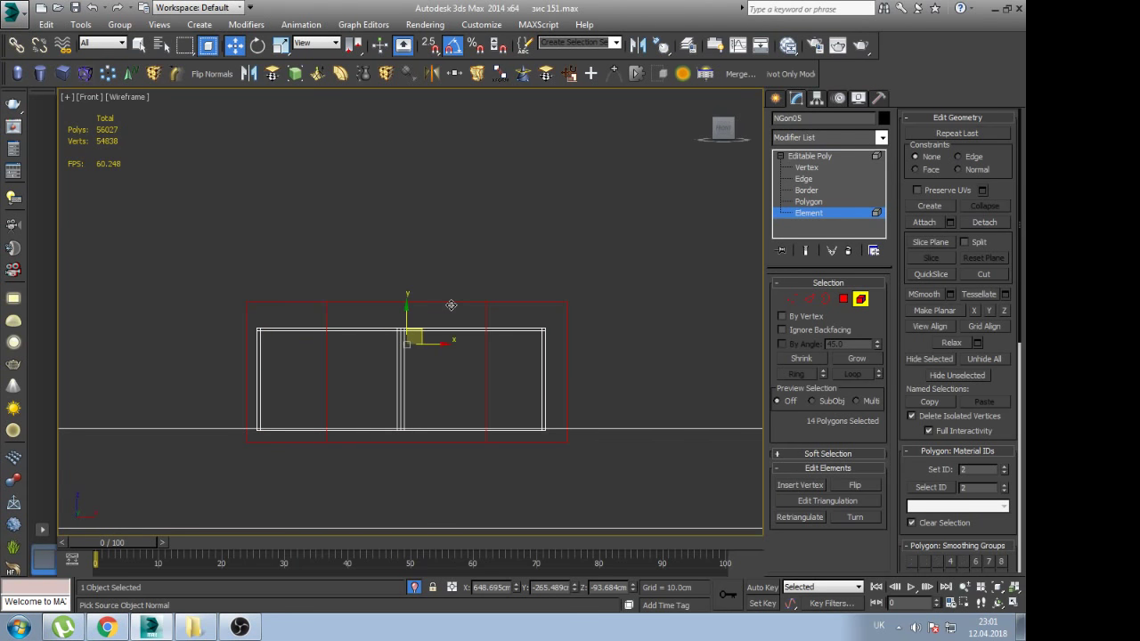
left_click(459, 379)
scroll(458, 377, "down", 10)
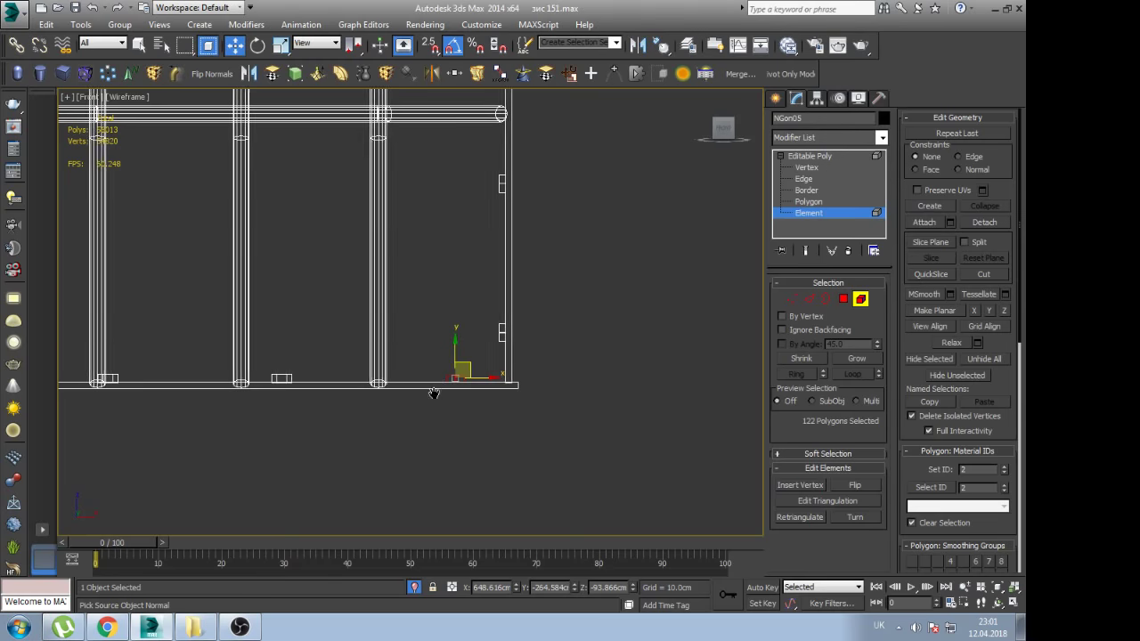
middle_click_drag(433, 395, 554, 393)
mouse_move(554, 392)
left_mouse_down("shift")
mouse_move(454, 394)
mouse_move(384, 412)
left_mouse_up("shift")
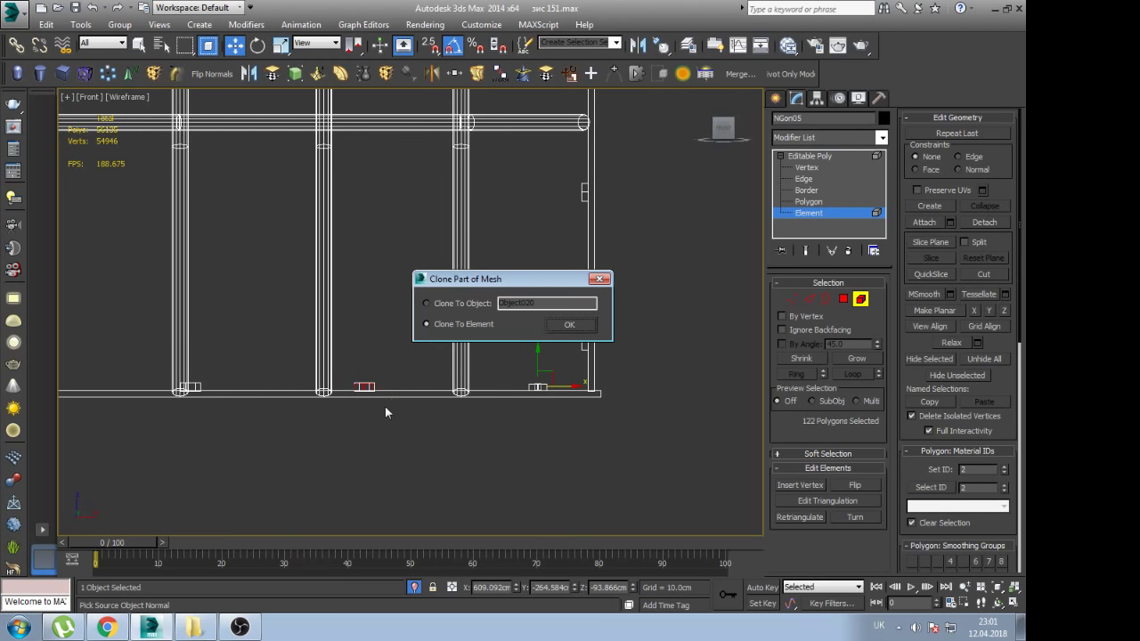
Confirm the standoff copy as an element and delete its outer box element
left_click(563, 328)
scroll(492, 361, "up", 5)
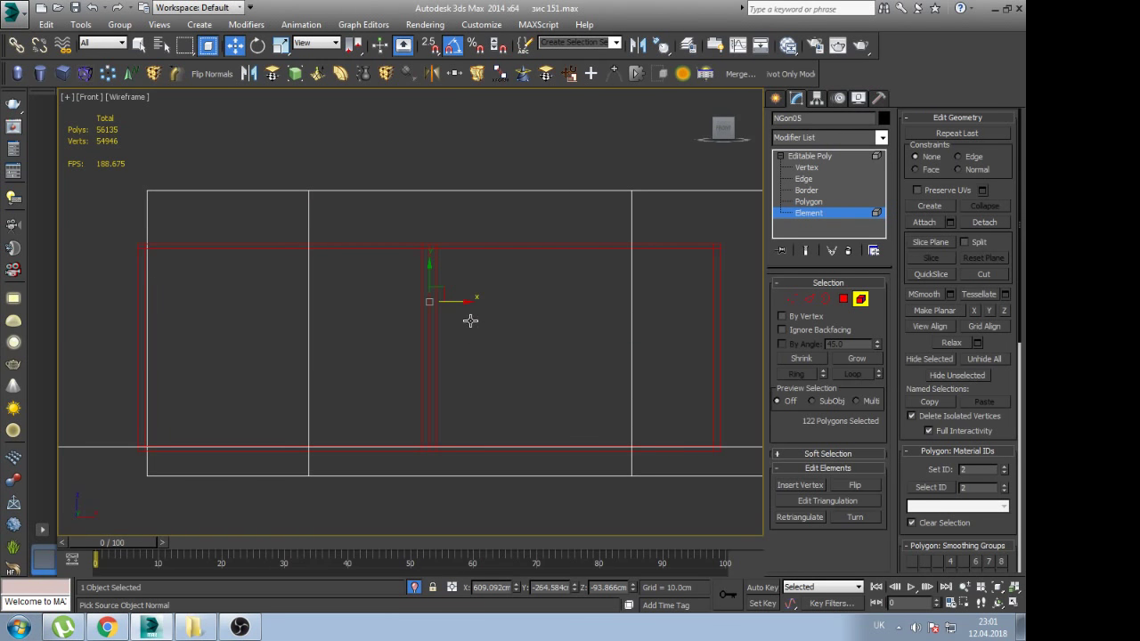
middle_click_drag(469, 318, 418, 377)
scroll(418, 378, "down", 2)
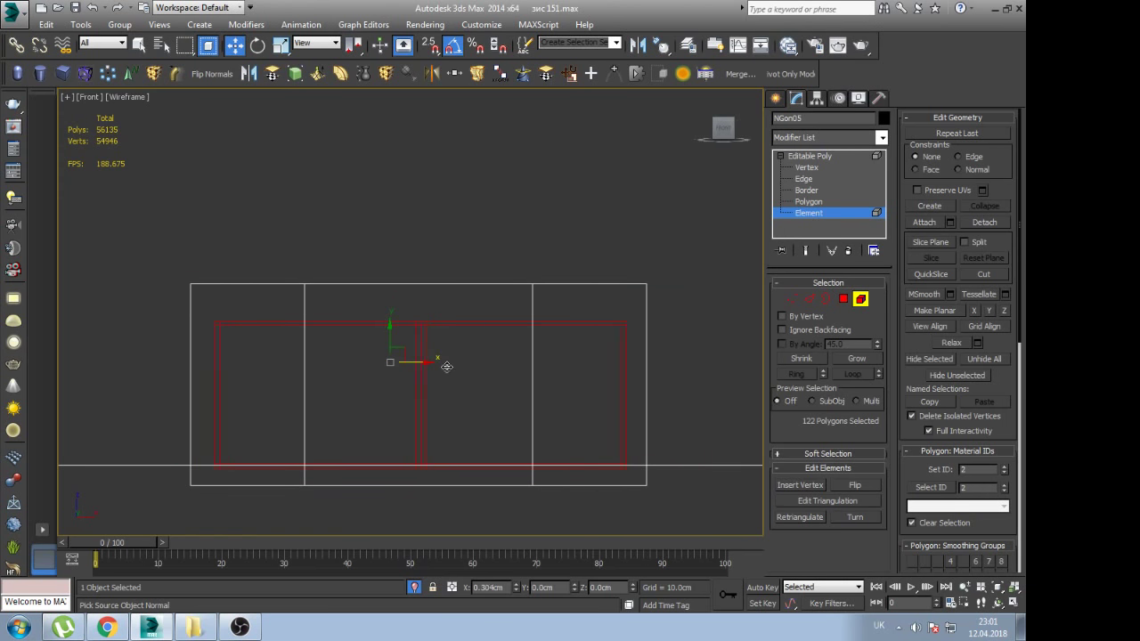
left_click(468, 316)
key("Delete")
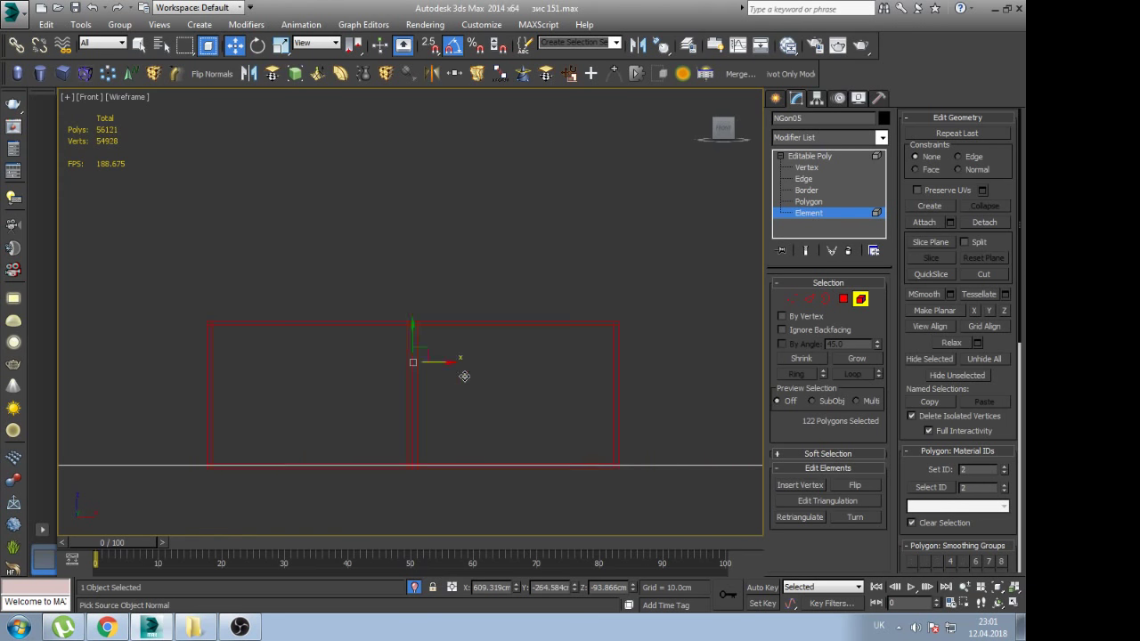
Clone the small standoff element further left along the bottom rail as an element
scroll(463, 377, "up", 3)
left_click(464, 376)
scroll(508, 389, "down", 3)
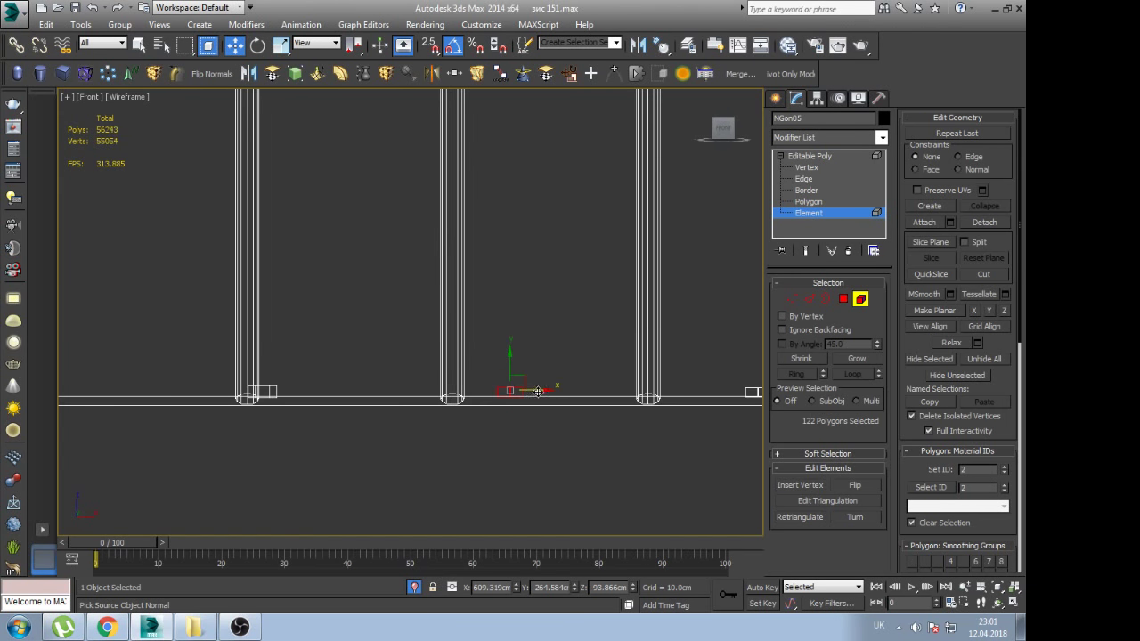
left_click_drag(538, 391, 293, 392, "shift")
left_click(569, 326)
Delete the 14 selected leftover box polygons
scroll(385, 386, "up", 5)
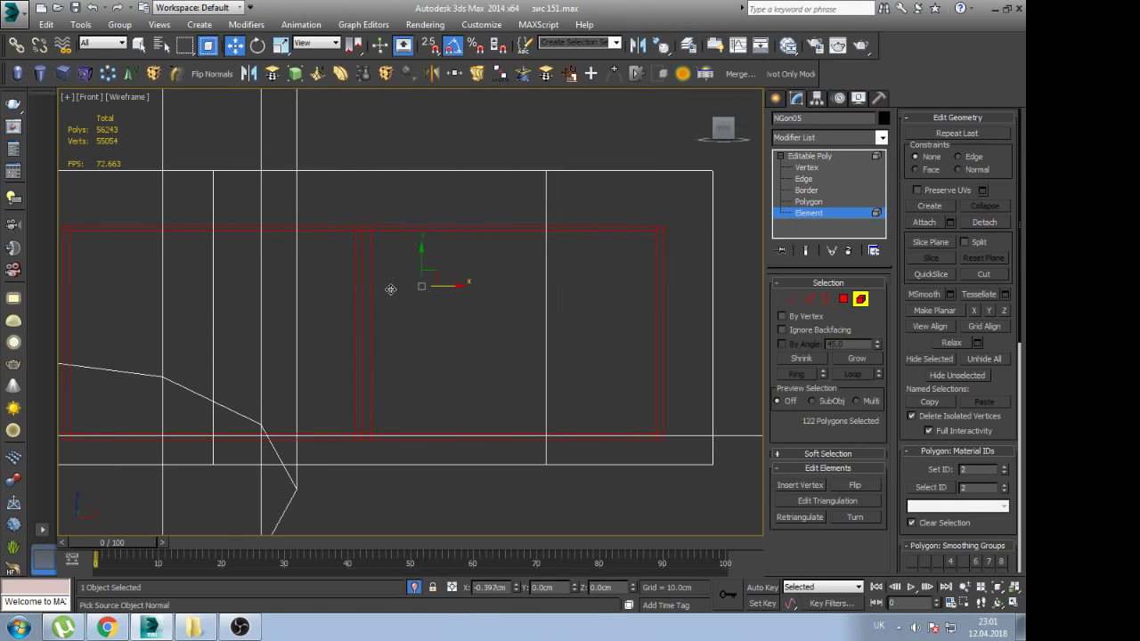
scroll(466, 207, "down", 2)
scroll(466, 207, "down", 3)
key("Delete")
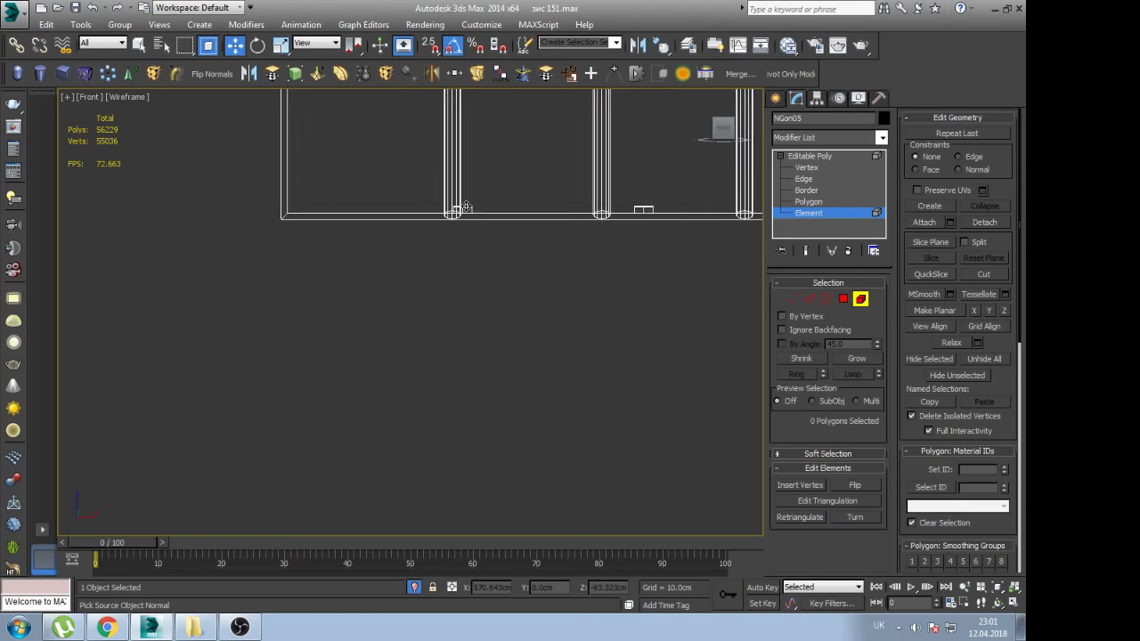
Select the small standoff block on the right-hand post
middle_click_drag(466, 206, 416, 320)
scroll(416, 321, "up", 3)
scroll(560, 320, "up", 3)
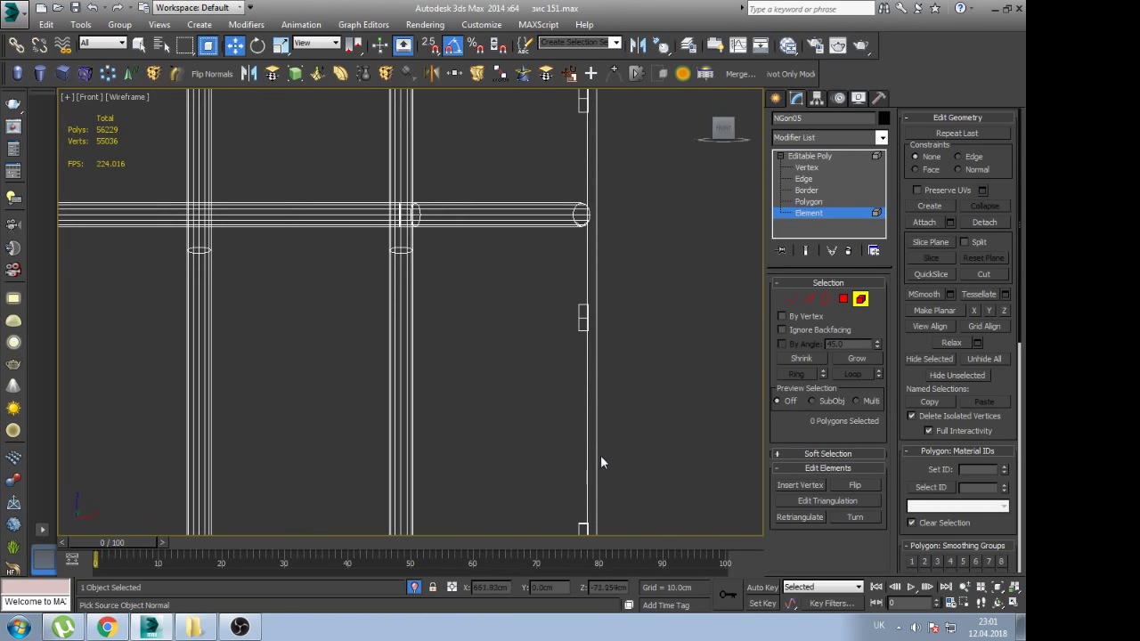
middle_click_drag(600, 456, 528, 416)
left_click(519, 436)
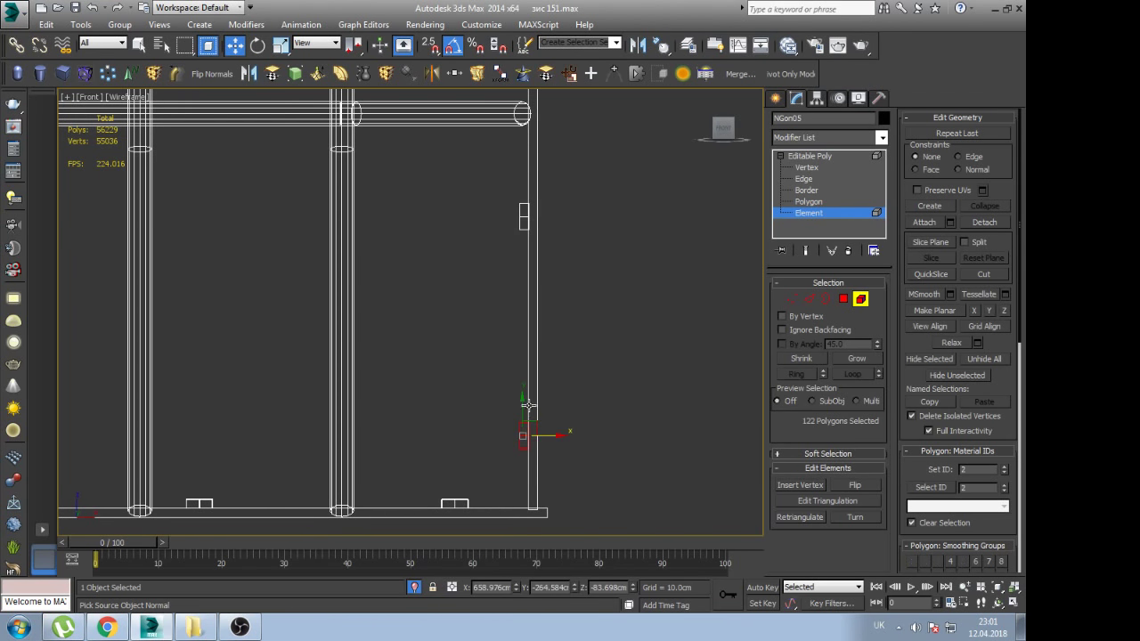
Clone the standoff higher up the post, inspect it, then undo the bad copy
left_click_drag(526, 406, 525, 189, "shift")
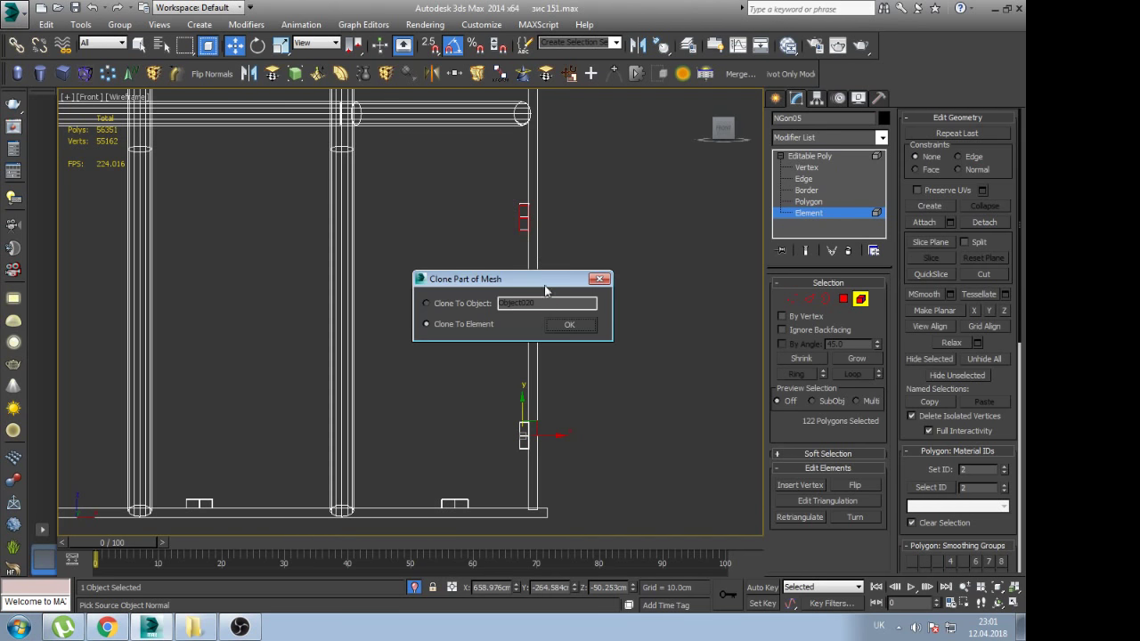
key("Return")
key("z")
scroll(438, 315, "down", 2)
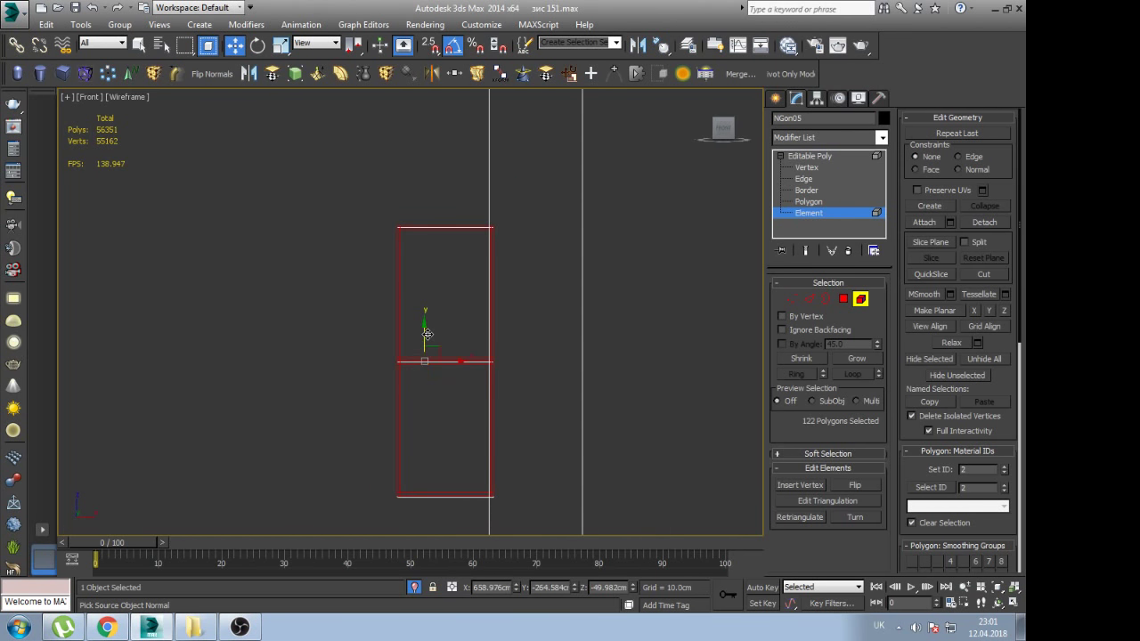
scroll(428, 335, "down", 4)
middle_click_drag(427, 335, 436, 326, "alt")
scroll(437, 326, "up", 3)
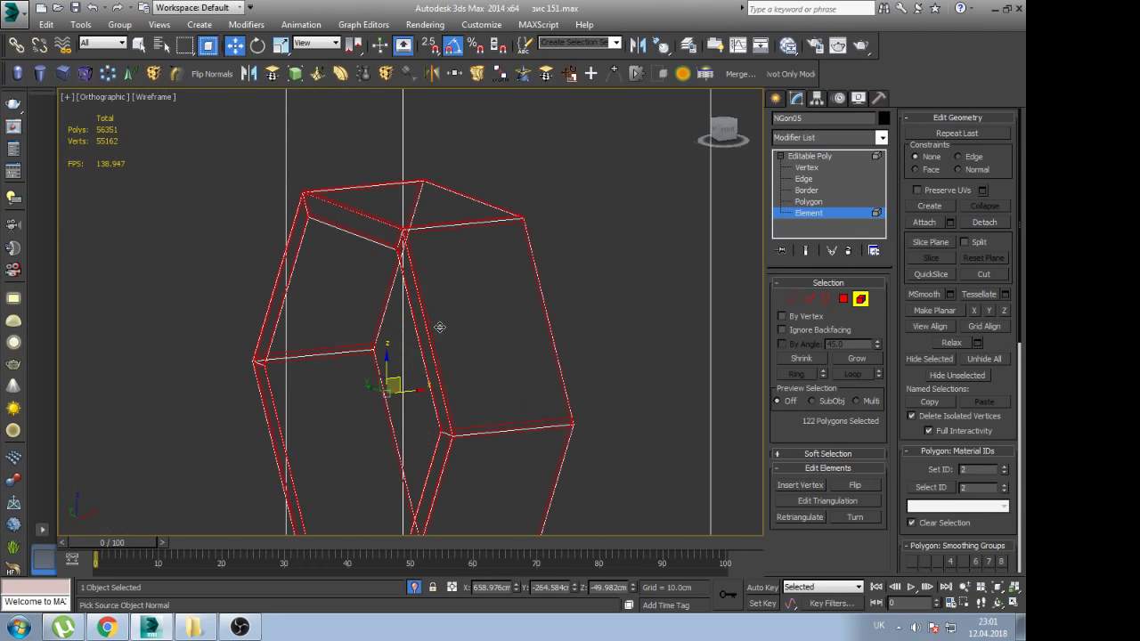
key("F3")
key("ctrl+z")
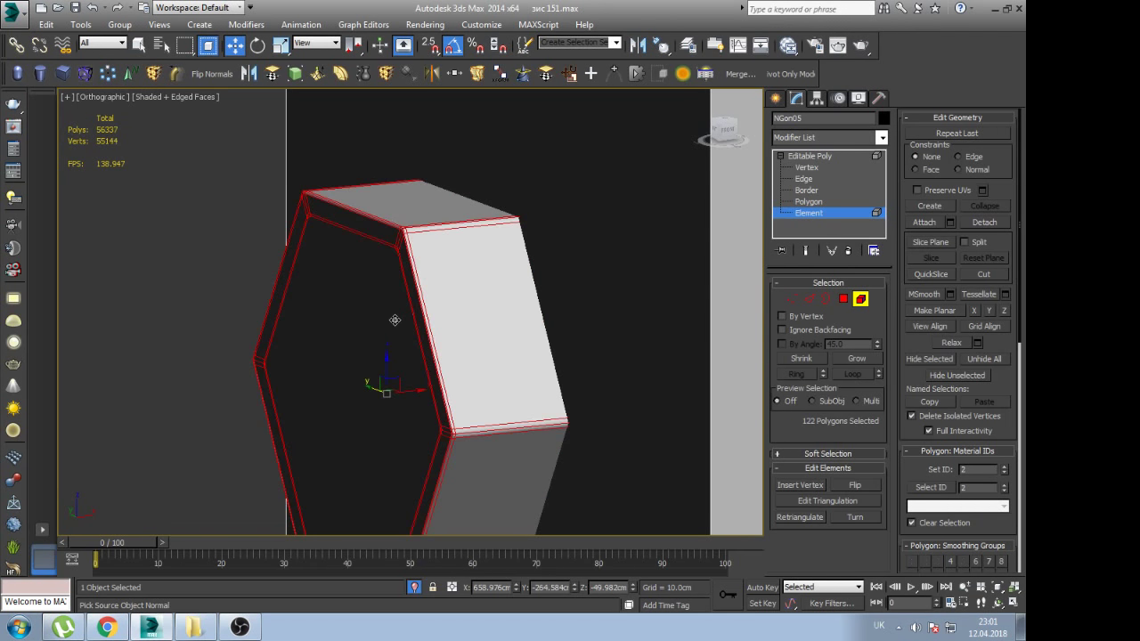
In the Front view, clone the standoff to another spot on the post and move it down
key("f")
key("z")
scroll(402, 330, "down", 3)
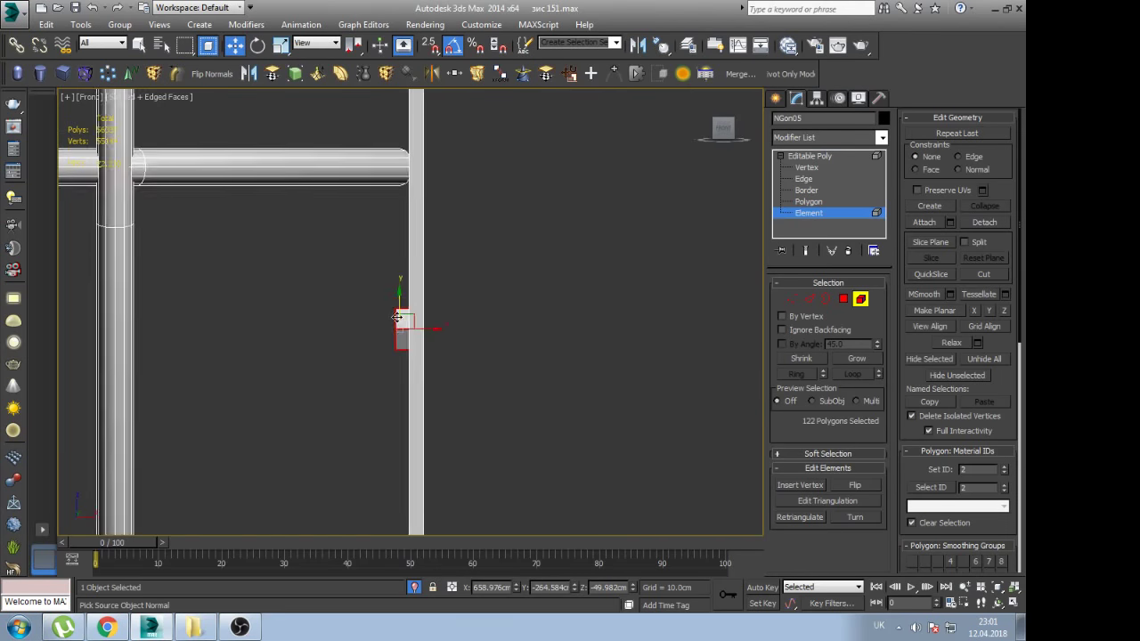
scroll(406, 350, "down", 3)
left_click_drag(412, 411, 412, 298, "shift")
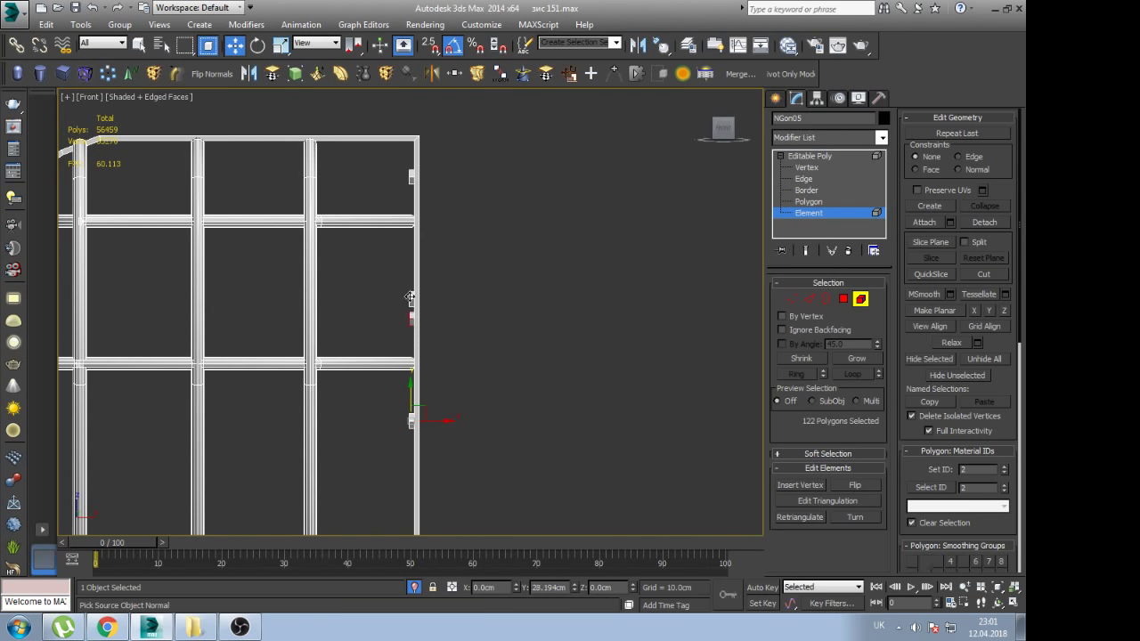
left_click(564, 324)
scroll(436, 330, "up", 5)
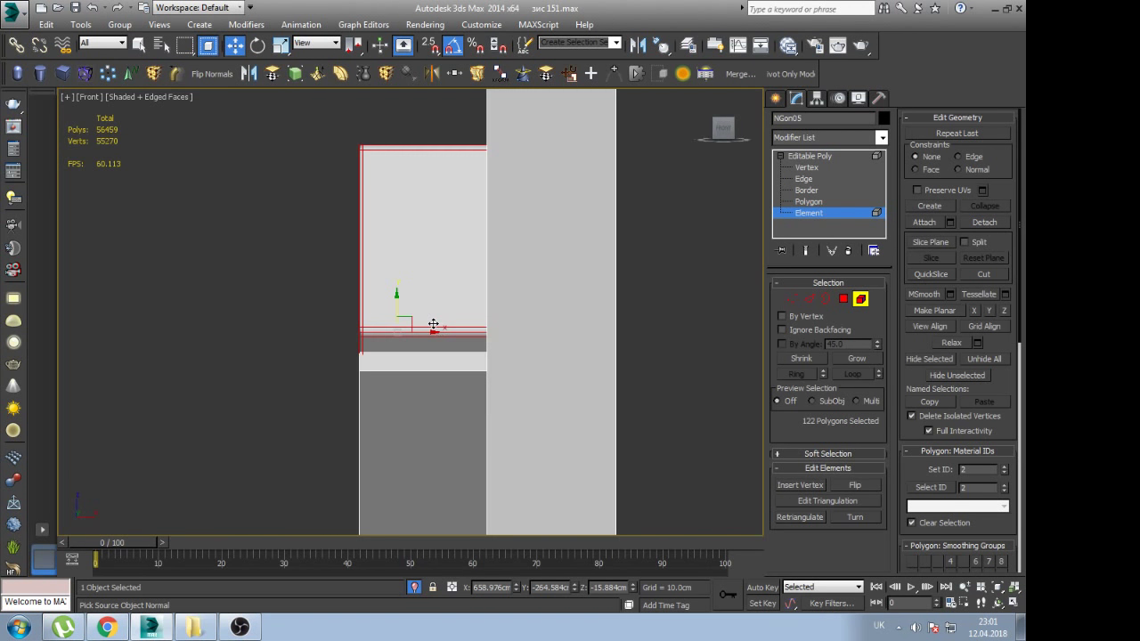
left_click_drag(399, 300, 399, 334)
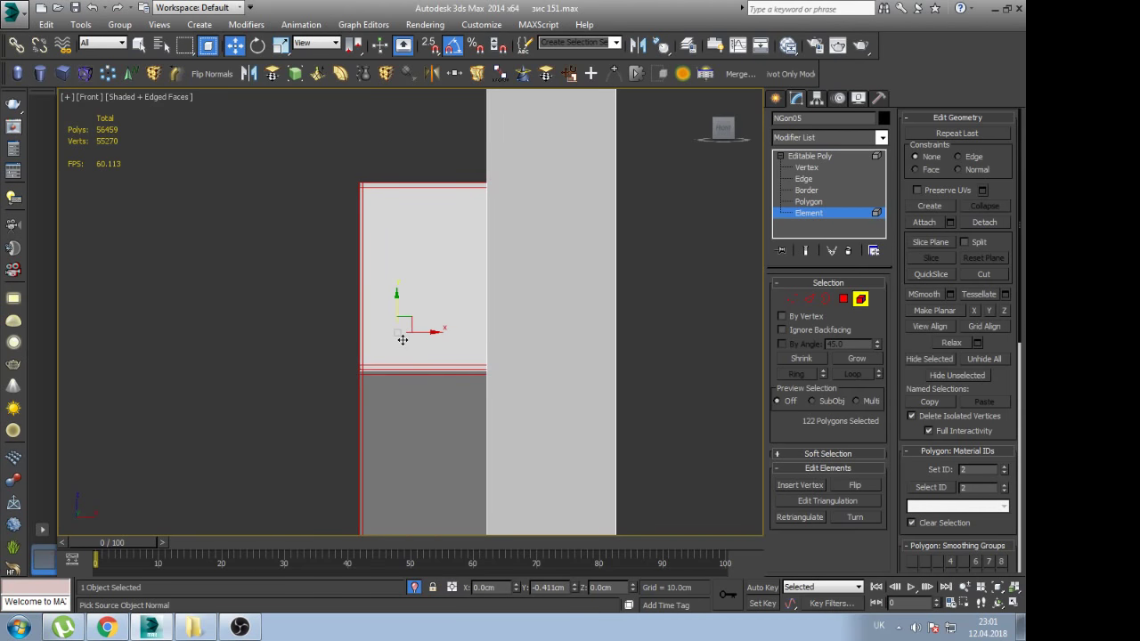
Check the new standoff's placement in orbit view, then reselect it in the Front view
middle_click_drag(399, 334, 426, 353, "alt")
key("ctrl+d")
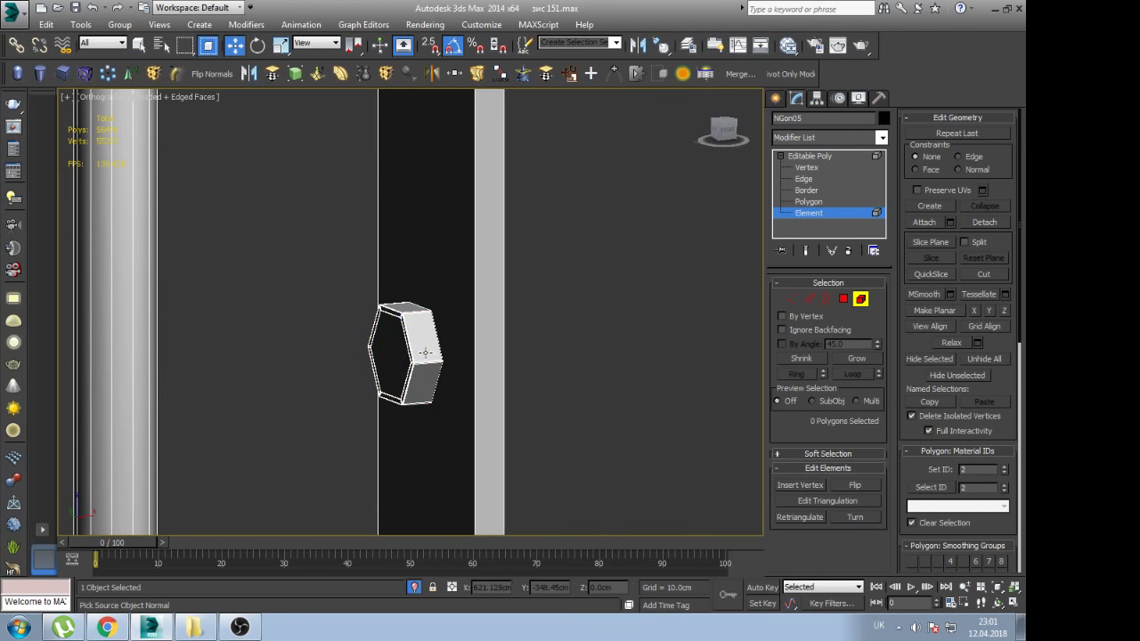
left_click(422, 352)
key("f")
scroll(428, 352, "up", 5)
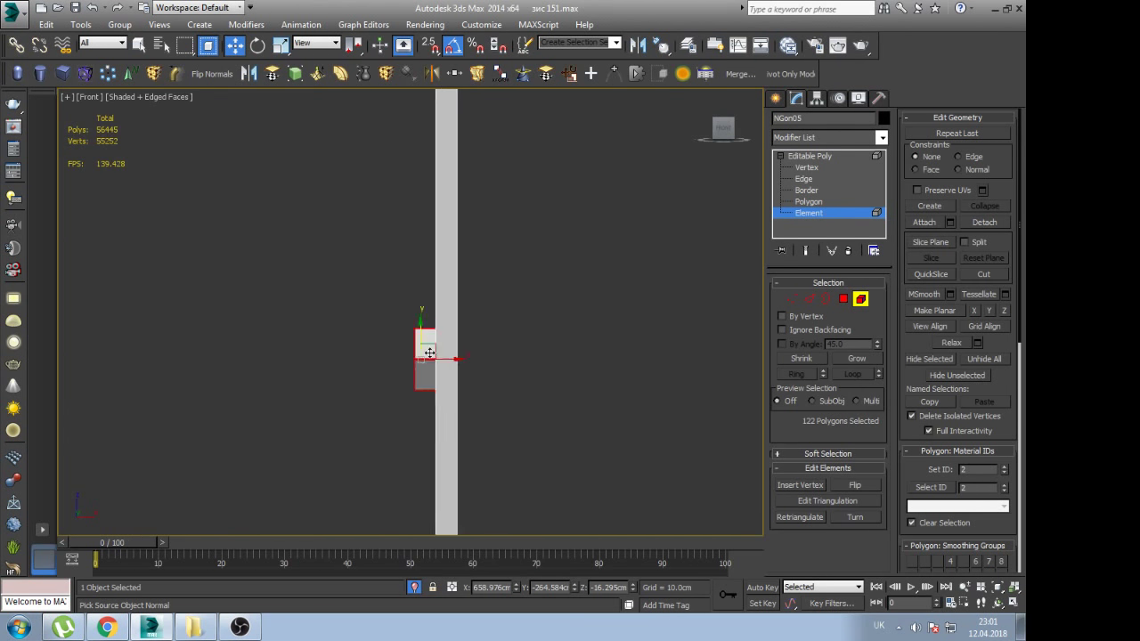
scroll(431, 361, "down", 2)
scroll(430, 360, "down", 2)
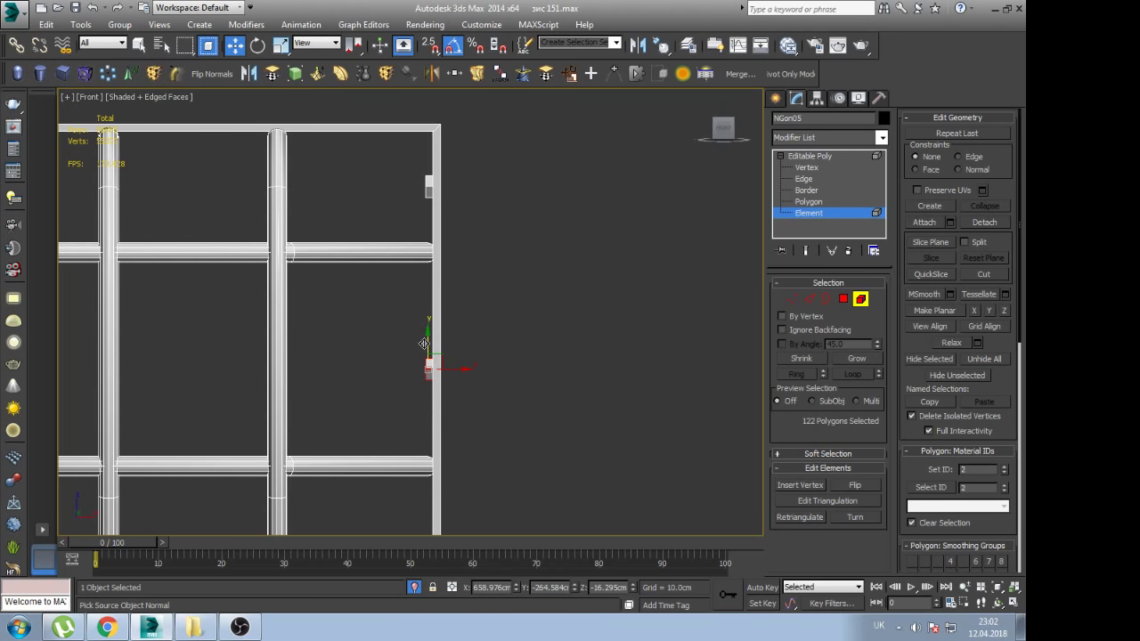
Clone the standoff upward along the post as an element and nudge it slightly up
left_click_drag(424, 344, 425, 167, "shift")
left_click(568, 328)
key("z")
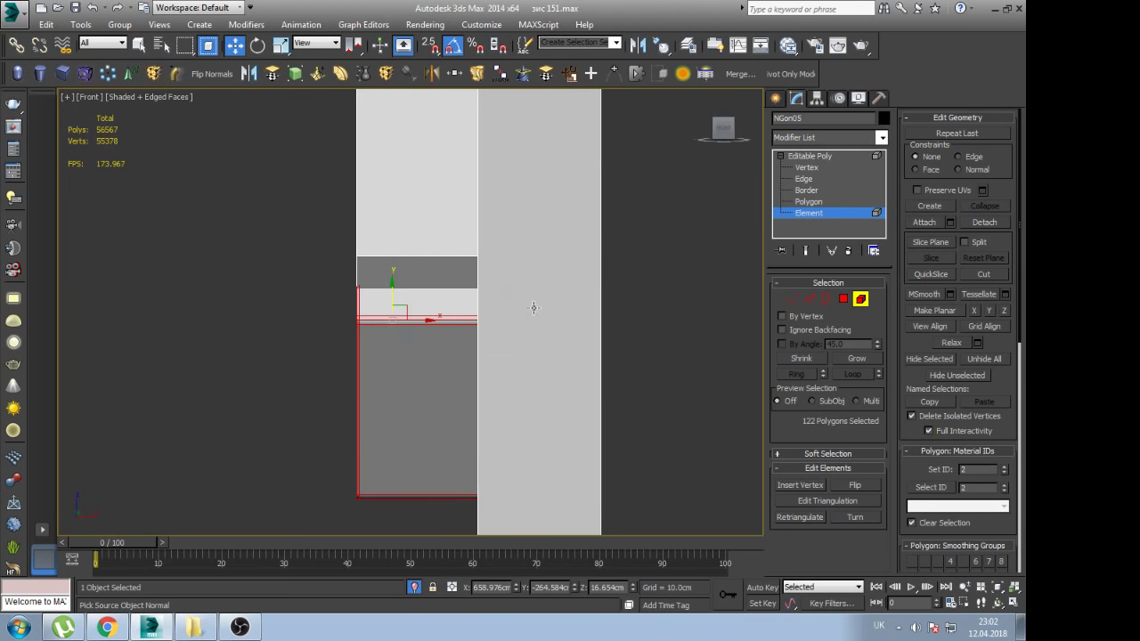
scroll(455, 328, "down", 2)
mouse_move(439, 324)
left_mouse_down()
mouse_move(433, 270)
mouse_move(436, 300)
left_mouse_up()
middle_click_drag(436, 300, 433, 287, "alt")
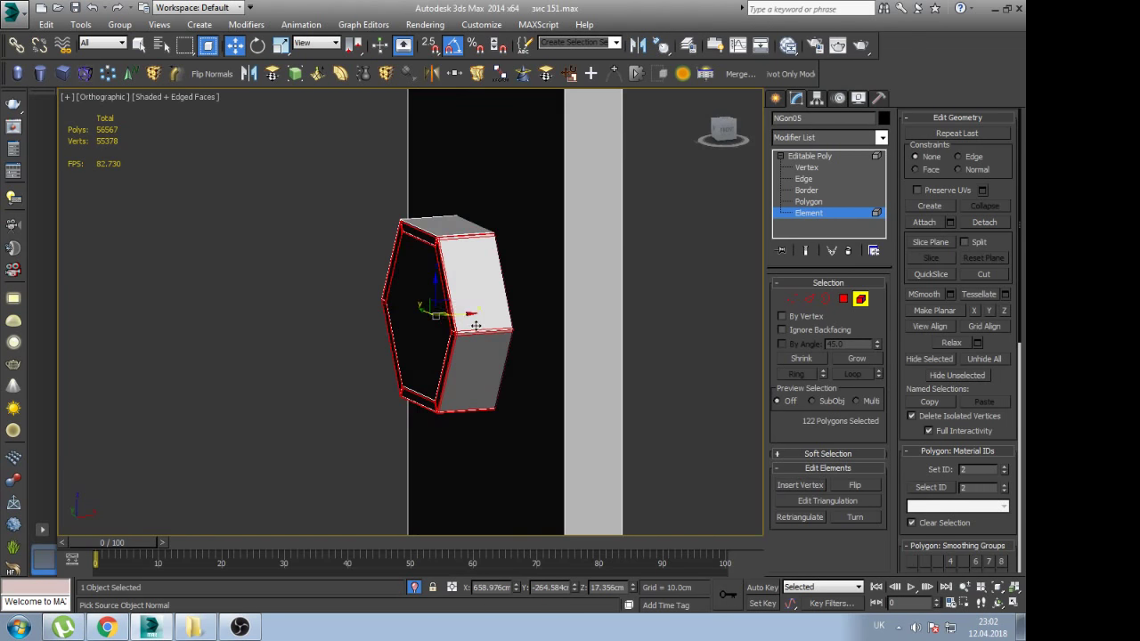
scroll(433, 287, "up", 3)
Select the whole hexagonal standoff ring on the post
left_click(425, 125)
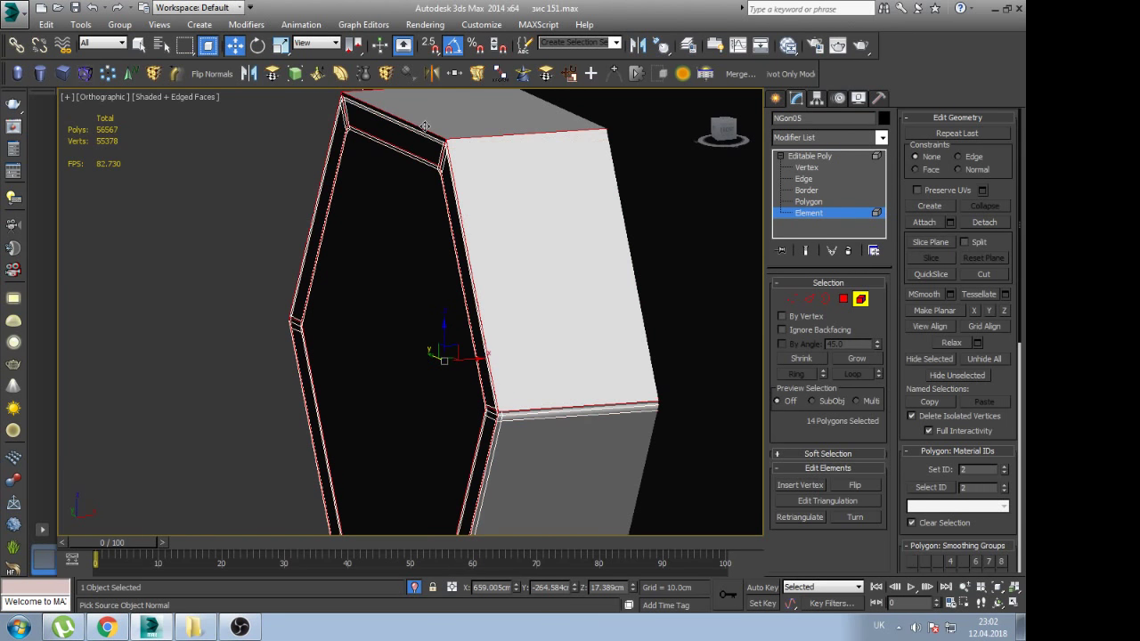
left_click(428, 217)
scroll(428, 216, "down", 3)
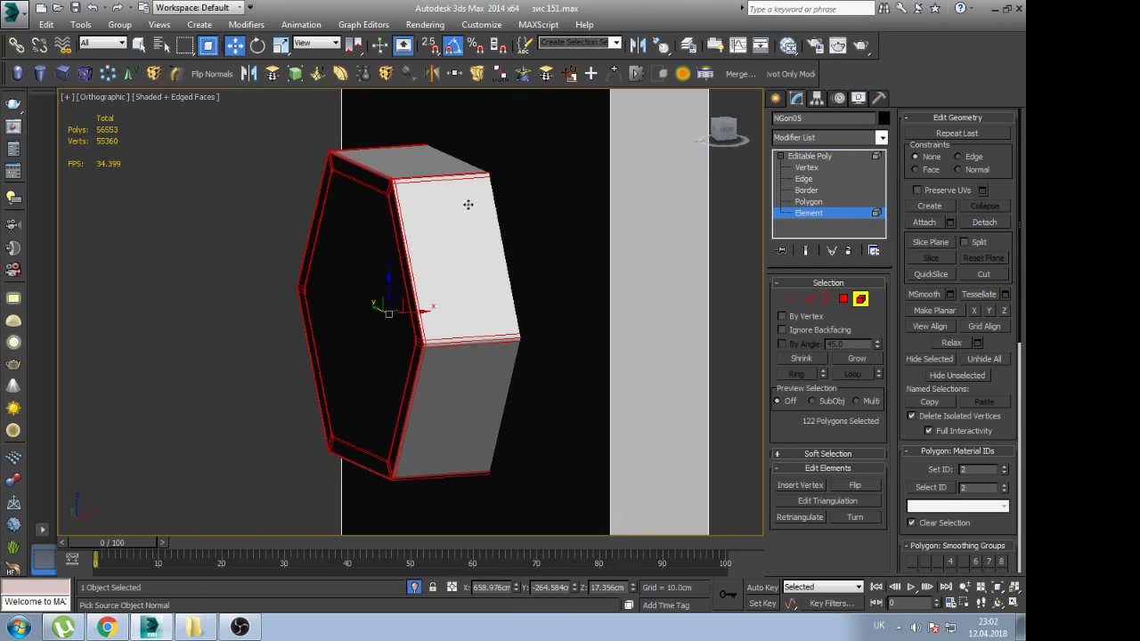
scroll(466, 204, "down", 3)
scroll(495, 207, "down", 5)
scroll(575, 203, "up", 5)
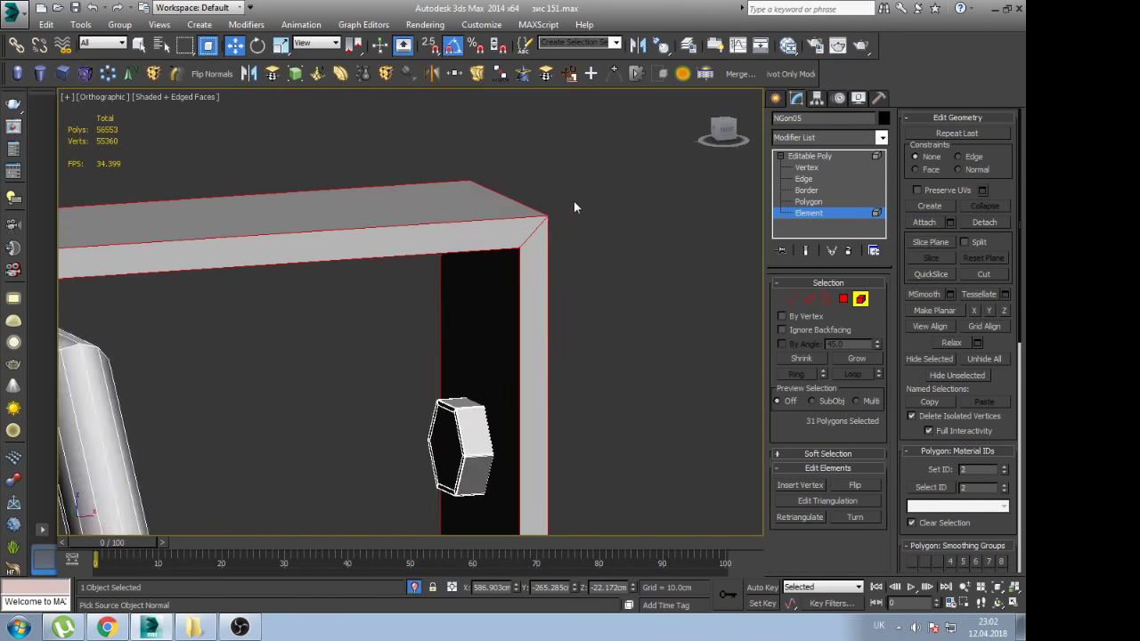
scroll(516, 247, "up", 3)
Select the frame corner's edge loop and chamfer it into two loops
key("2")
left_click(507, 247)
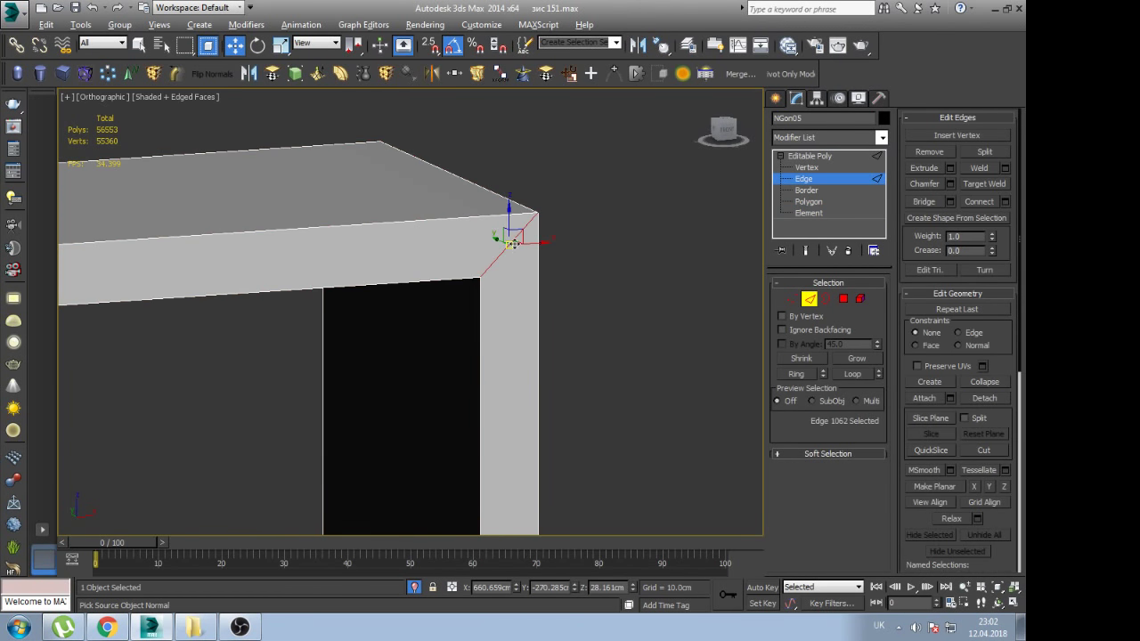
double_click(513, 244)
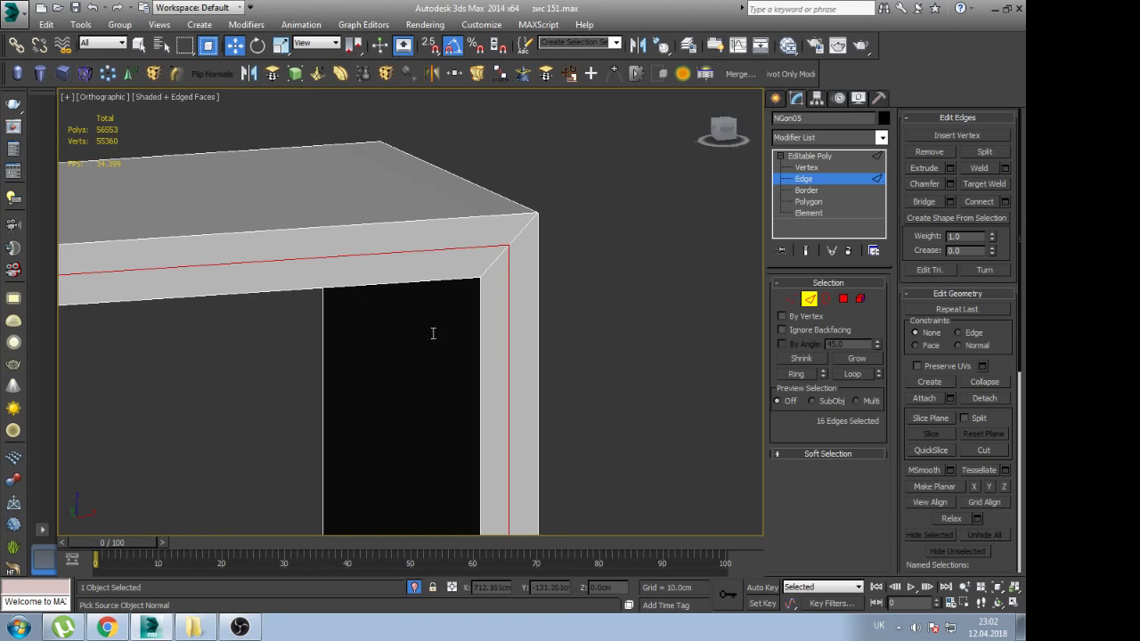
left_click_drag(423, 318, 473, 150)
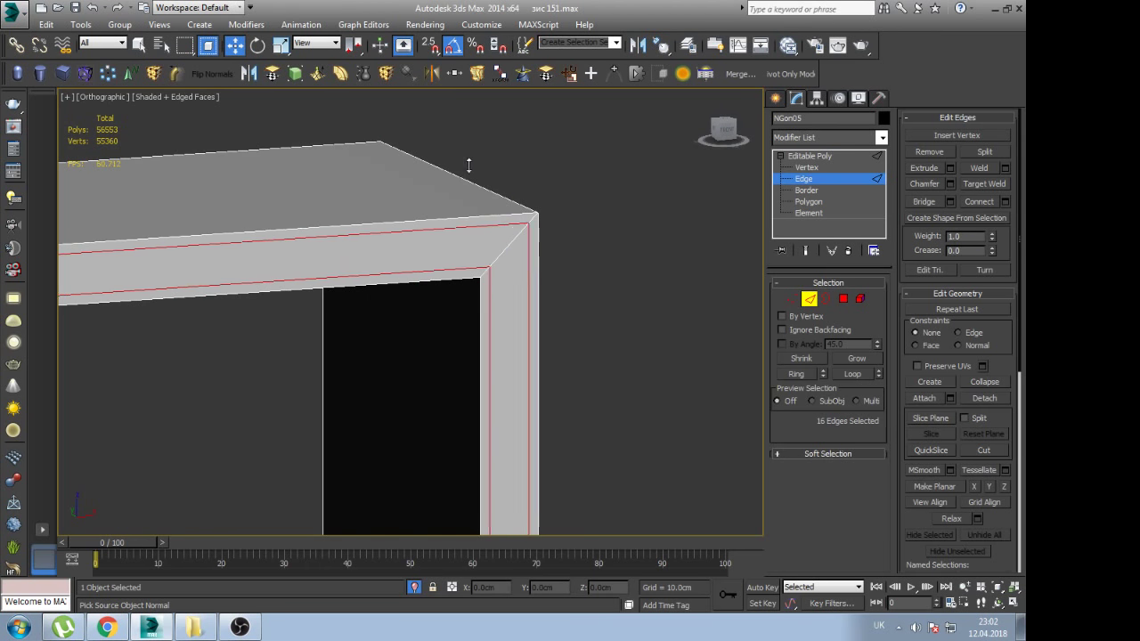
Chamfer the corner's diagonal and top edges with extra segments to round the bend
double_click(503, 252)
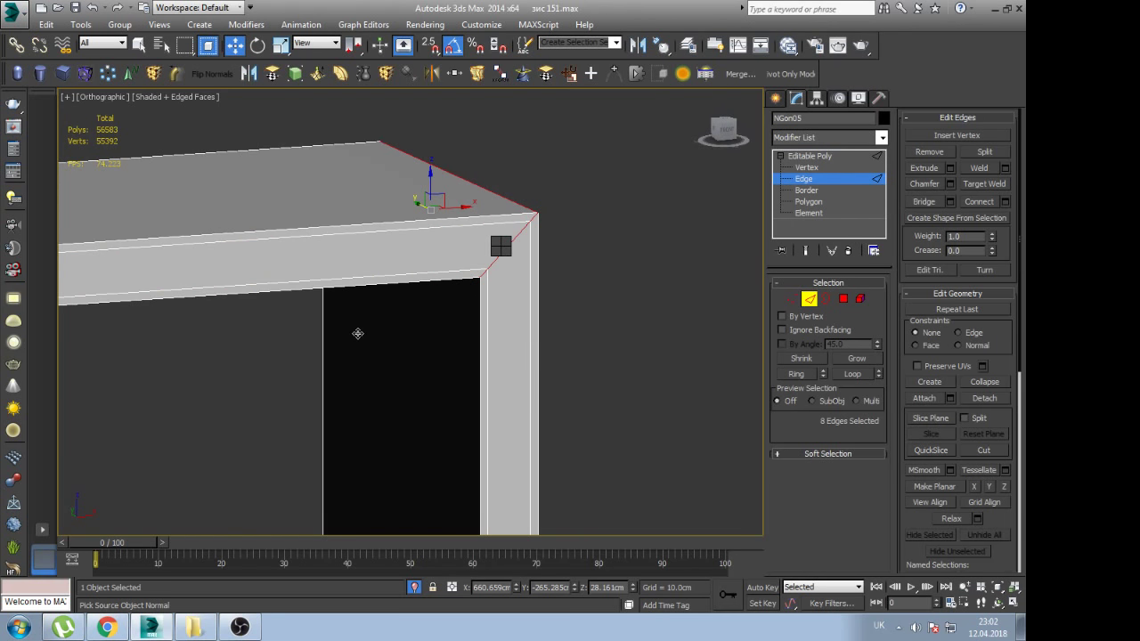
left_click_drag(357, 332, 439, 336)
key(";")
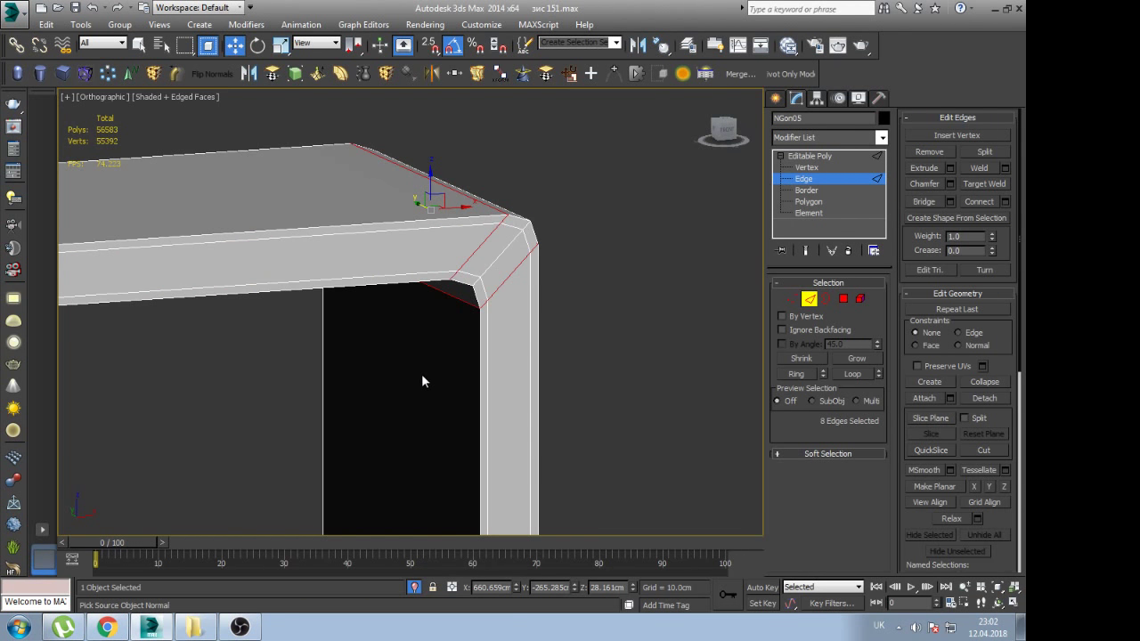
mouse_move(418, 379)
middle_mouse_down("alt")
mouse_move(395, 407)
mouse_move(436, 353)
middle_mouse_up("alt")
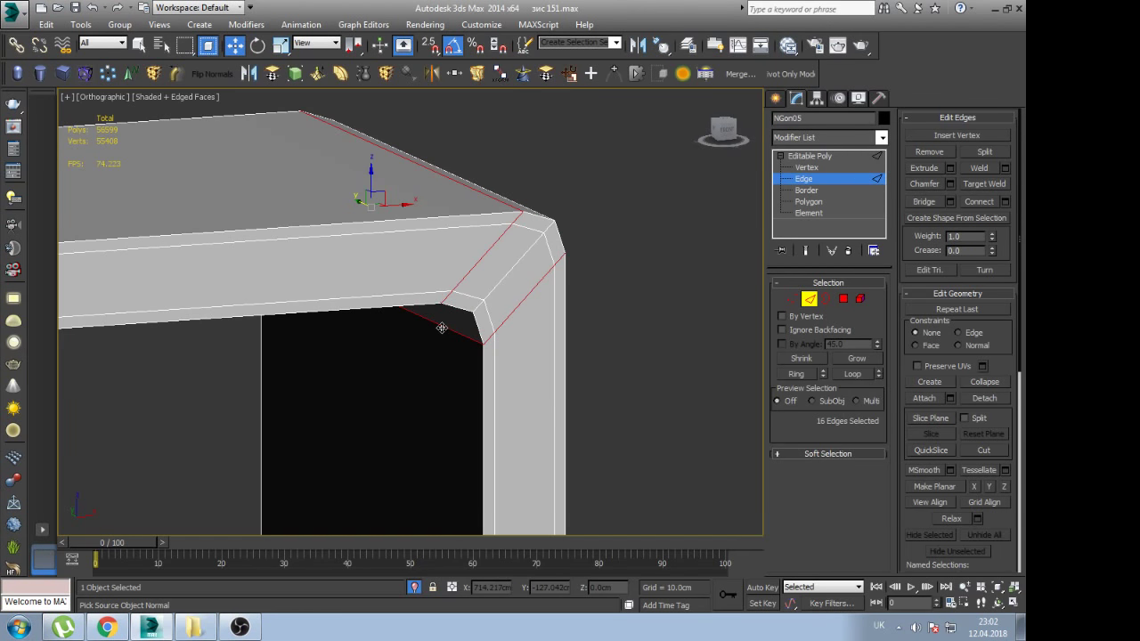
Select the edge loop along the frame's top and slide it toward the outer edges
left_click(441, 328)
double_click(442, 328)
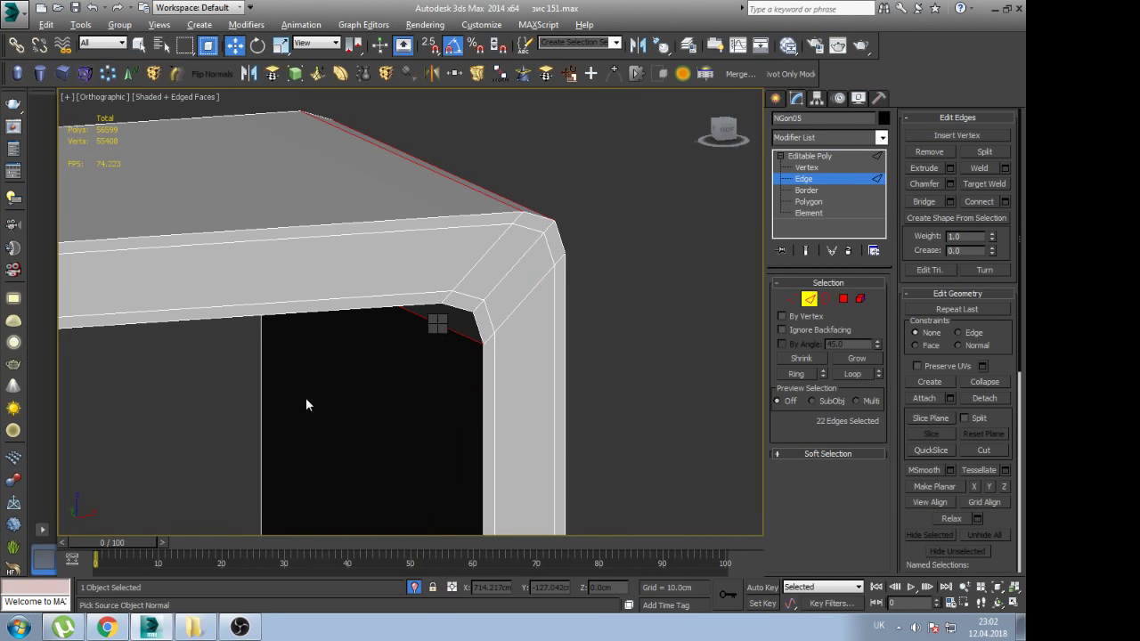
key("z")
key("shift+z")
left_click(465, 334)
double_click(485, 334)
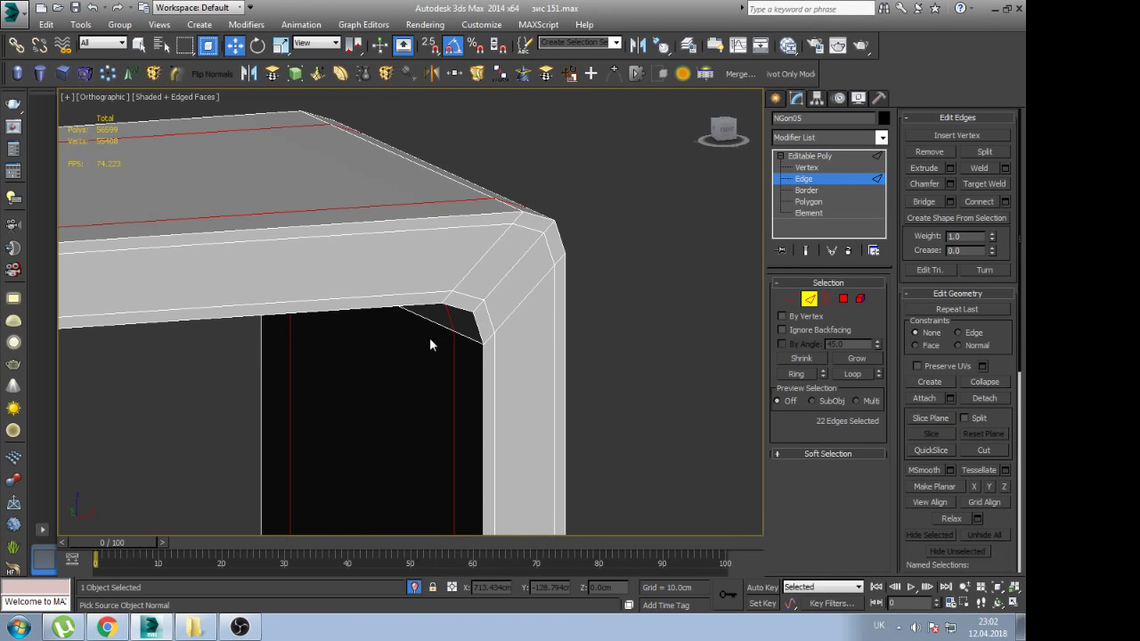
left_click_drag(433, 338, 430, 280)
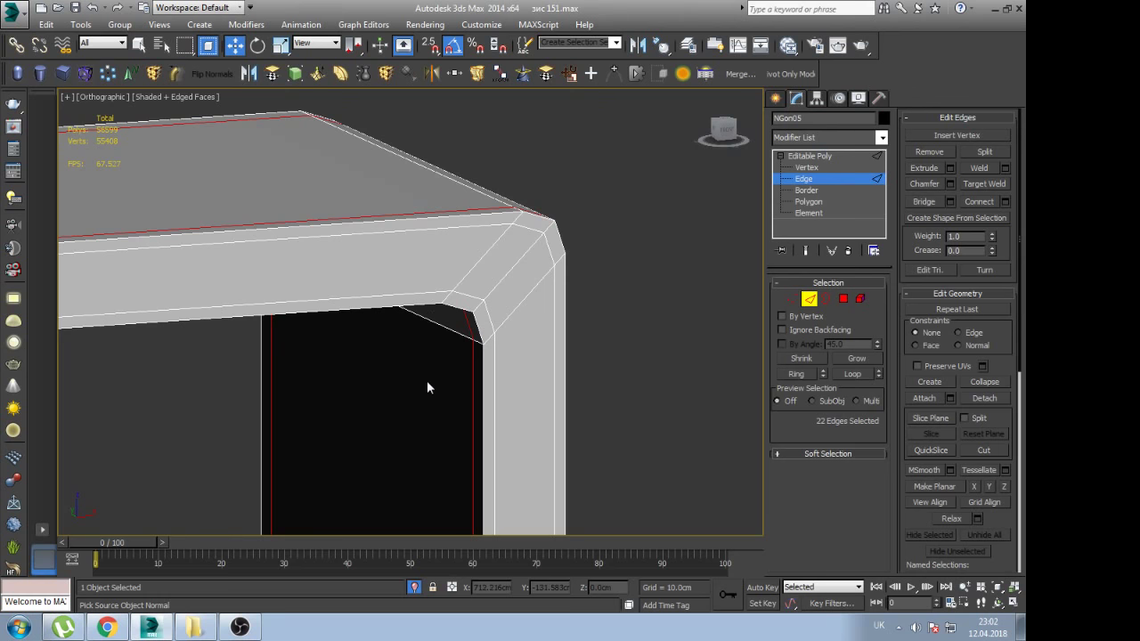
scroll(422, 381, "down", 5)
Chamfer the edges at the frame's lower-left corner
middle_click_drag(325, 371, 331, 355)
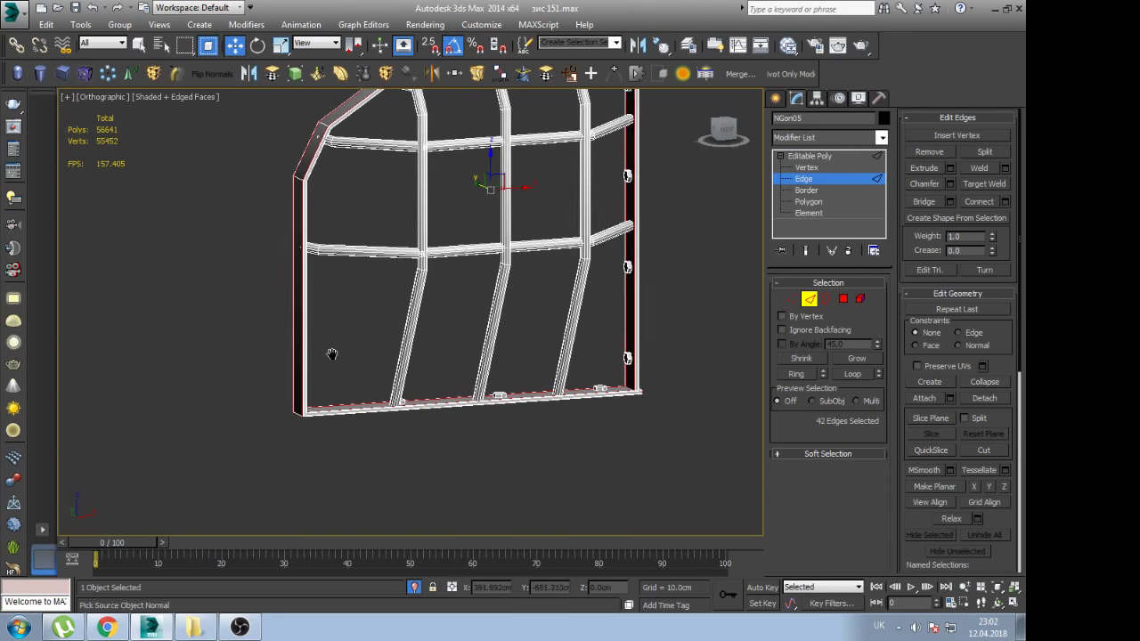
scroll(331, 354, "up", 5)
left_click(231, 361)
scroll(339, 323, "up", 3)
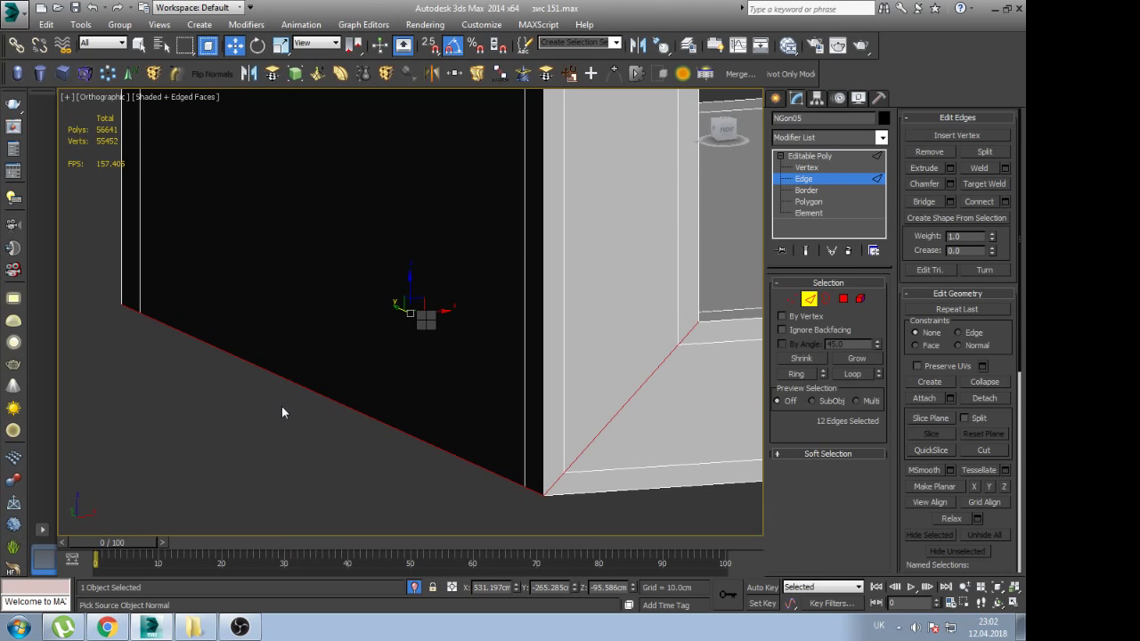
key("semicolon")
scroll(419, 381, "down", 3)
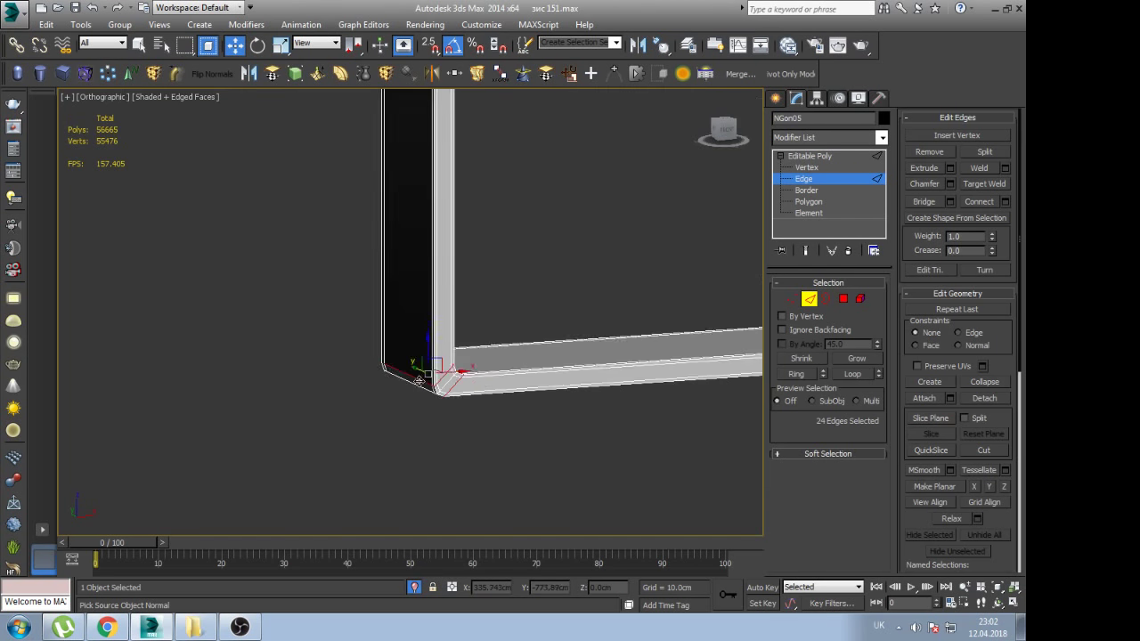
scroll(419, 382, "down", 4)
Select an edge ring along the bottom beam and connect it to add a support loop
middle_click_drag(419, 382, 533, 385, "alt")
scroll(533, 385, "up", 3)
scroll(449, 419, "up", 2)
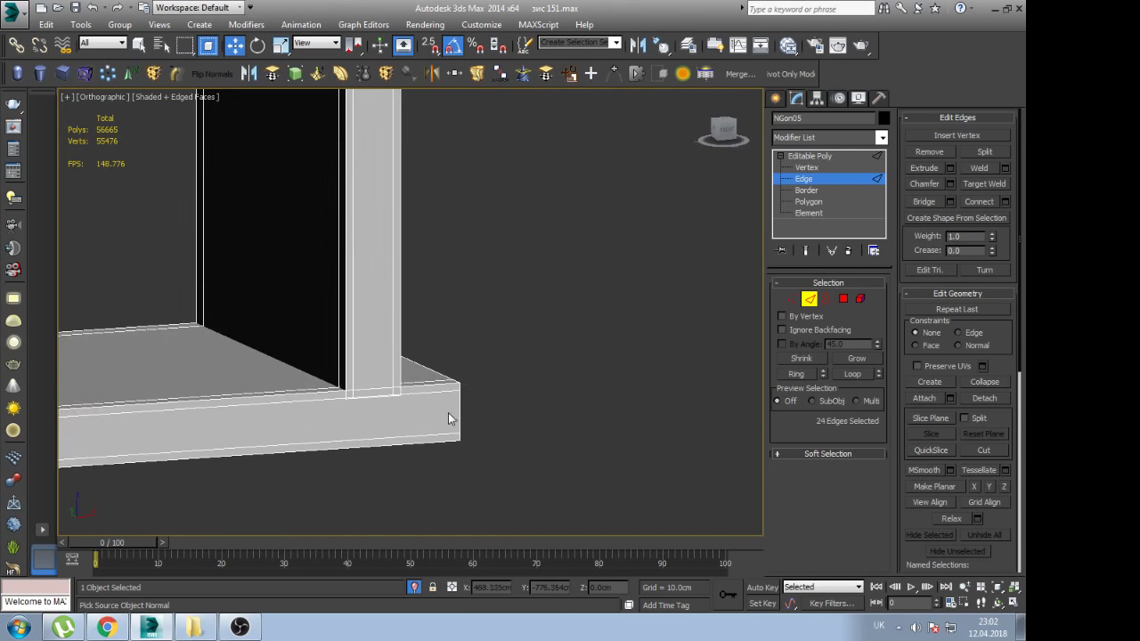
scroll(422, 418, "down", 2)
left_click(432, 408)
middle_click_drag(432, 408, 478, 407, "alt")
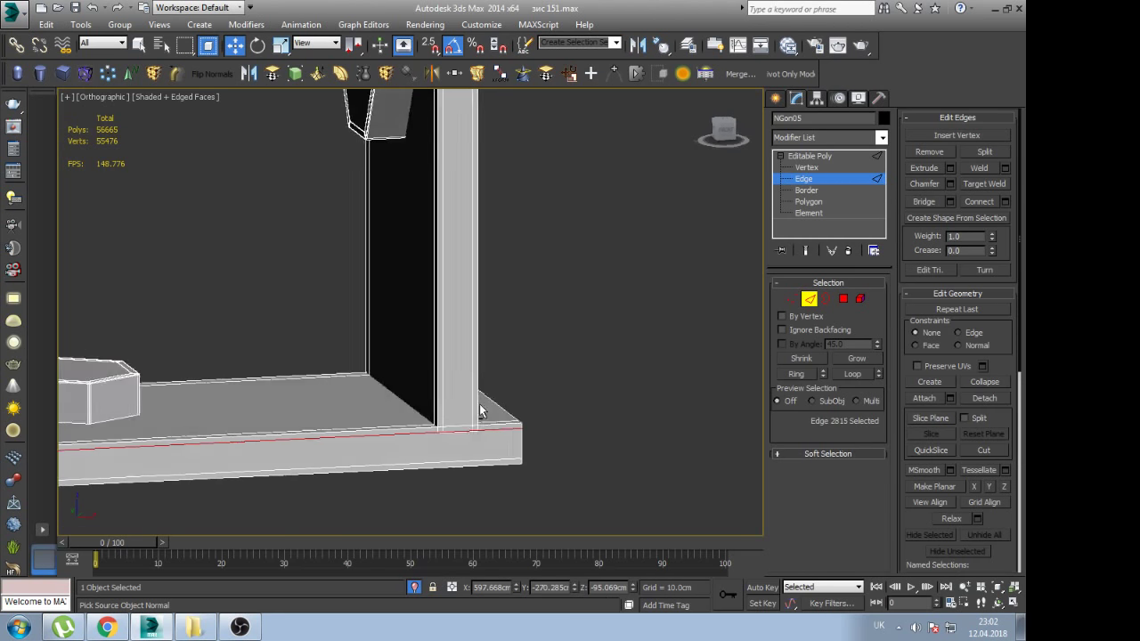
scroll(436, 420, "up", 5)
scroll(435, 420, "down", 5)
scroll(464, 444, "up", 3)
scroll(371, 374, "up", 2)
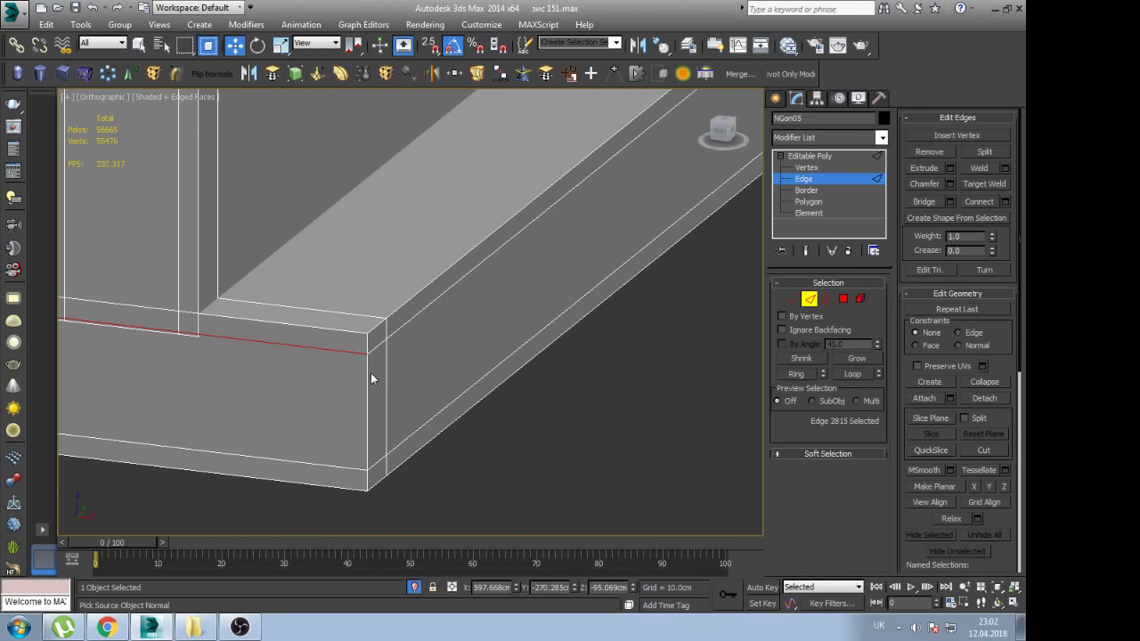
key("alt+r")
key("ctrl+shift+e")
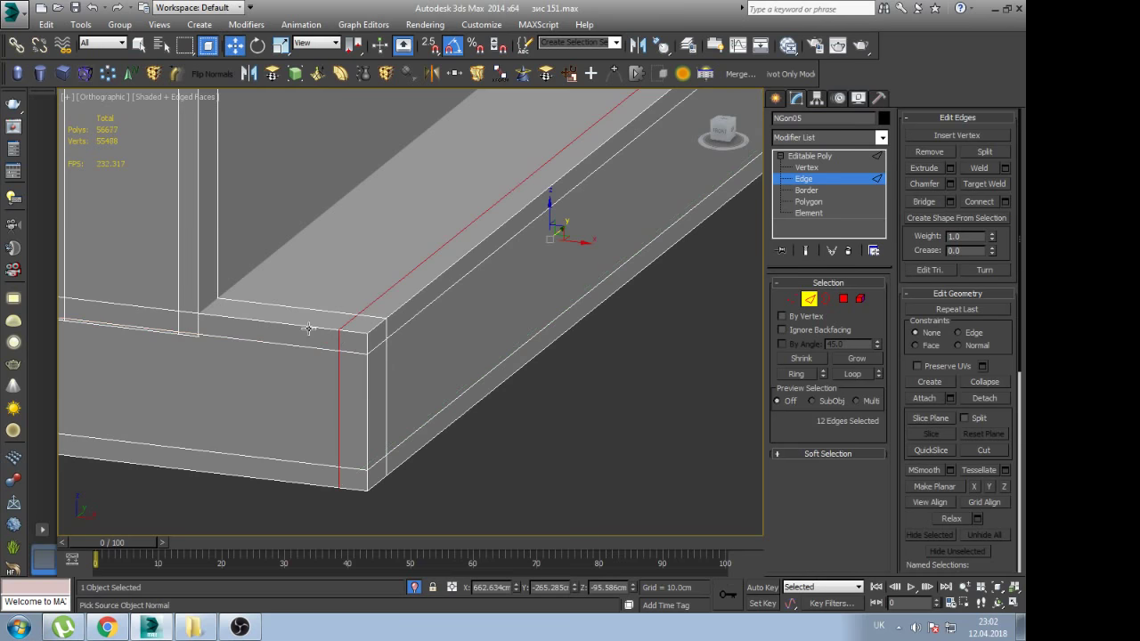
Frame the whole grille and exit Edge sub-object level
mouse_move(203, 292)
middle_mouse_down("alt")
mouse_move(383, 345)
mouse_move(367, 339)
middle_mouse_up("alt")
scroll(383, 345, "down", 2)
scroll(367, 338, "up", 2)
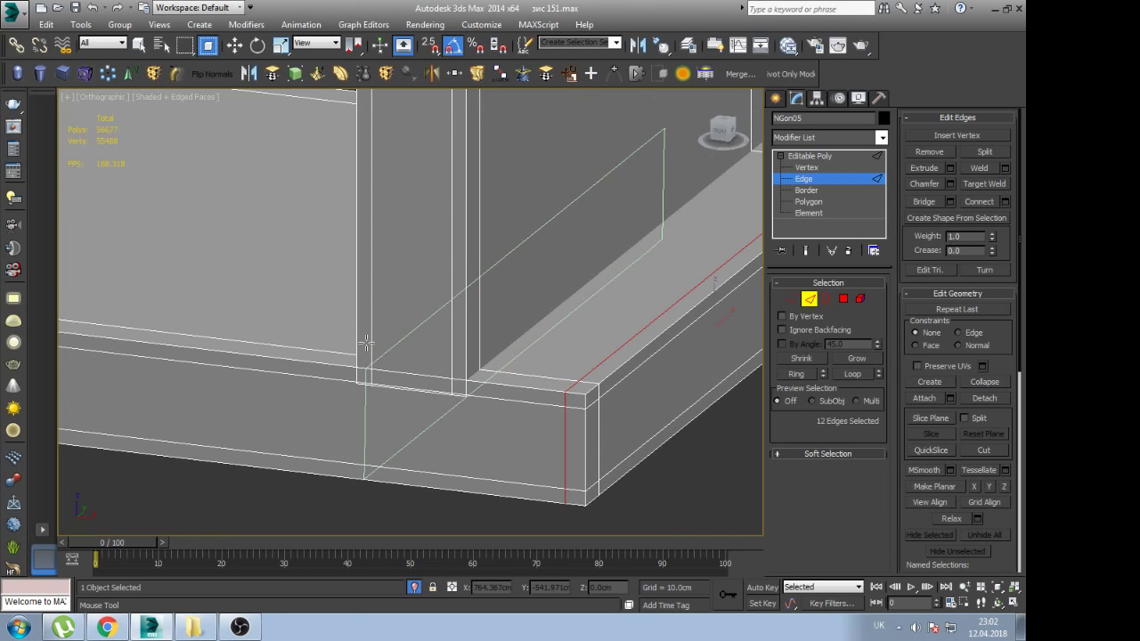
scroll(367, 339, "down", 3)
scroll(357, 330, "down", 3)
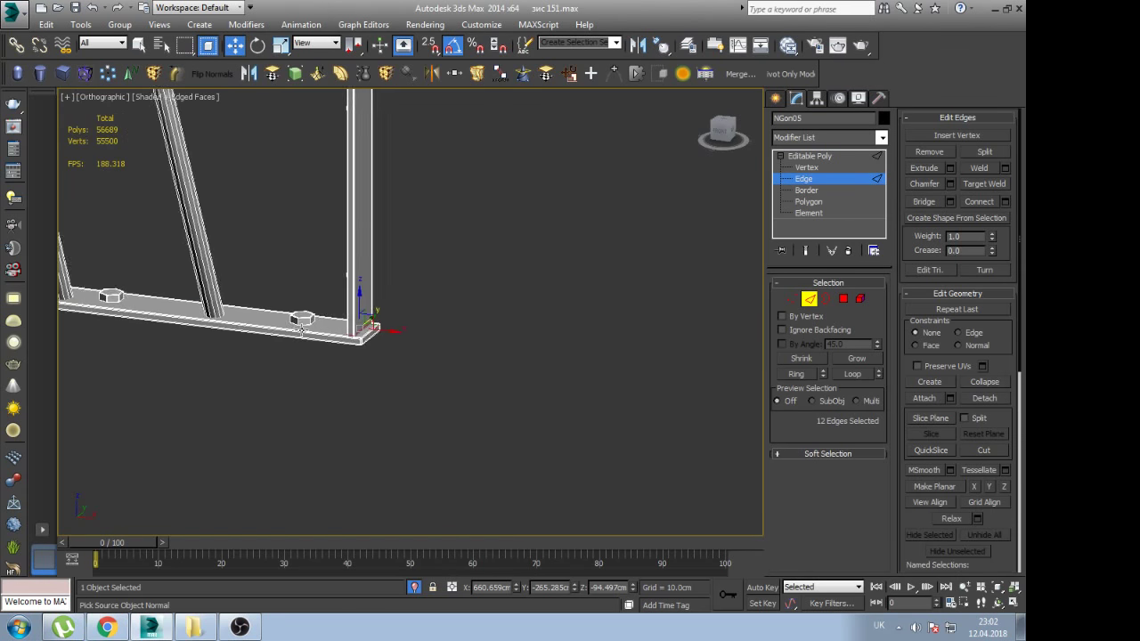
mouse_move(287, 284)
middle_mouse_down()
mouse_move(321, 314)
mouse_move(339, 367)
middle_mouse_up()
scroll(338, 368, "up", 2)
middle_click_drag(617, 209, 559, 280)
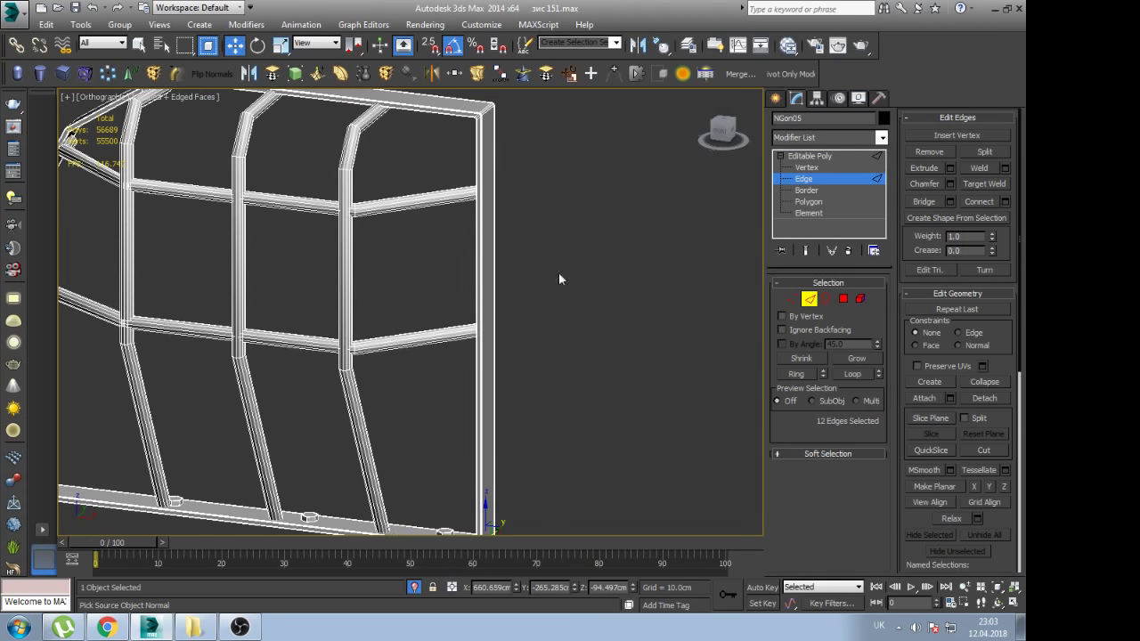
left_click(802, 157)
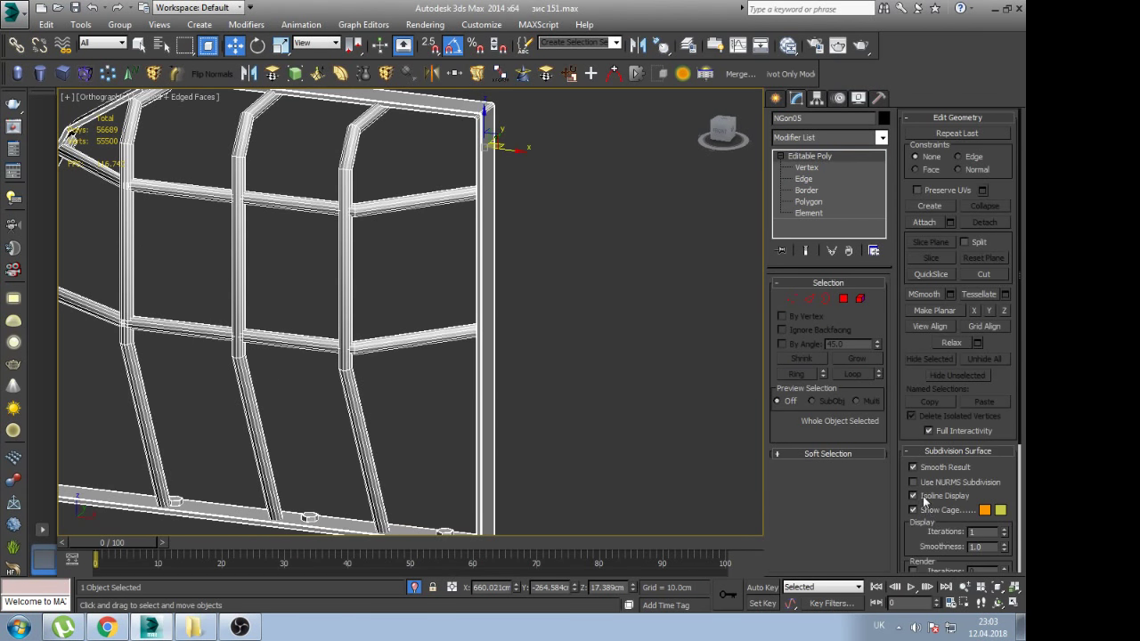
Preview NURMS smoothing, turn it off, and show the frame as a front-view wireframe
left_click(913, 482)
left_click(913, 482)
middle_click_drag(400, 233, 440, 275)
key("f")
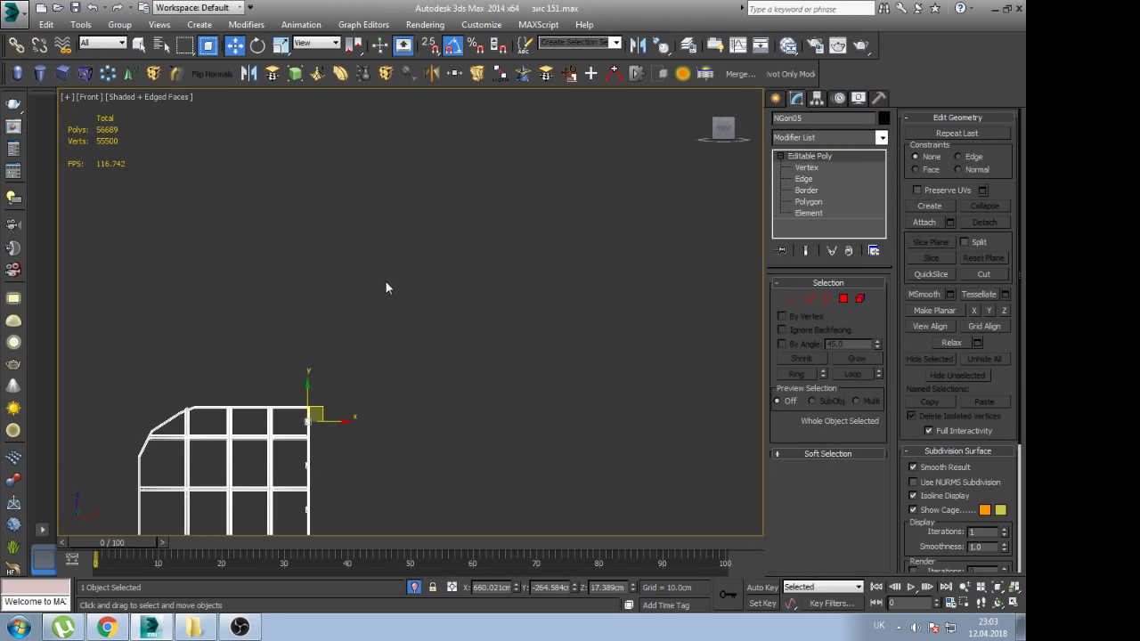
key("z")
scroll(517, 227, "up", 8)
key("F3")
mouse_move(476, 275)
middle_mouse_down()
mouse_move(498, 265)
mouse_move(500, 300)
middle_mouse_up()
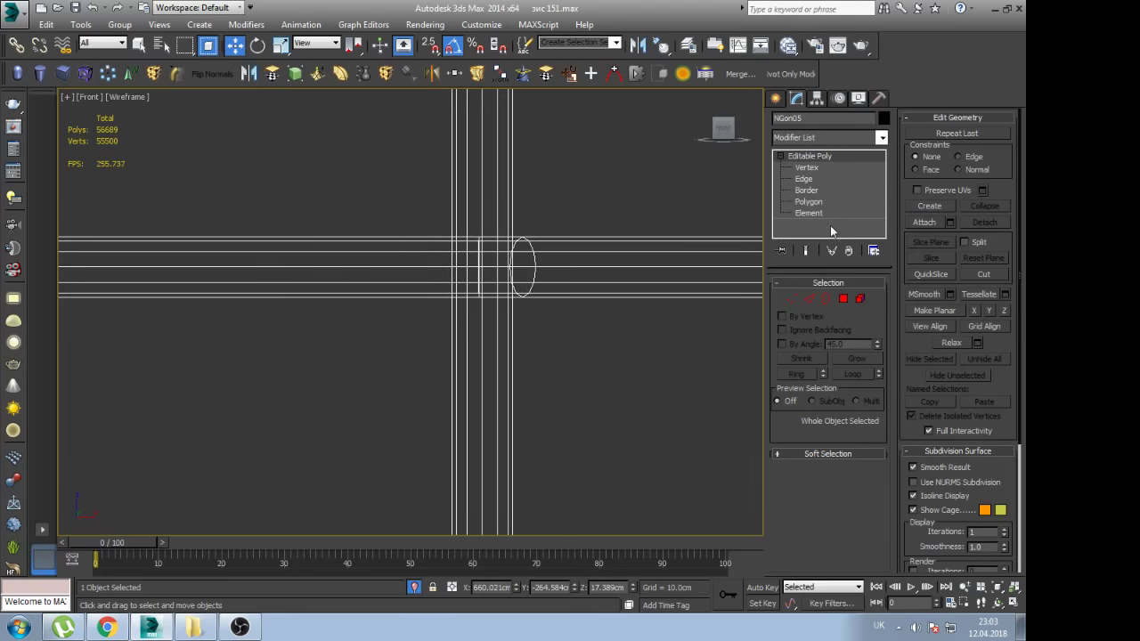
Enter Polygon level and try selecting polygons at a beam-post joint
left_click(809, 202)
key("shift+z")
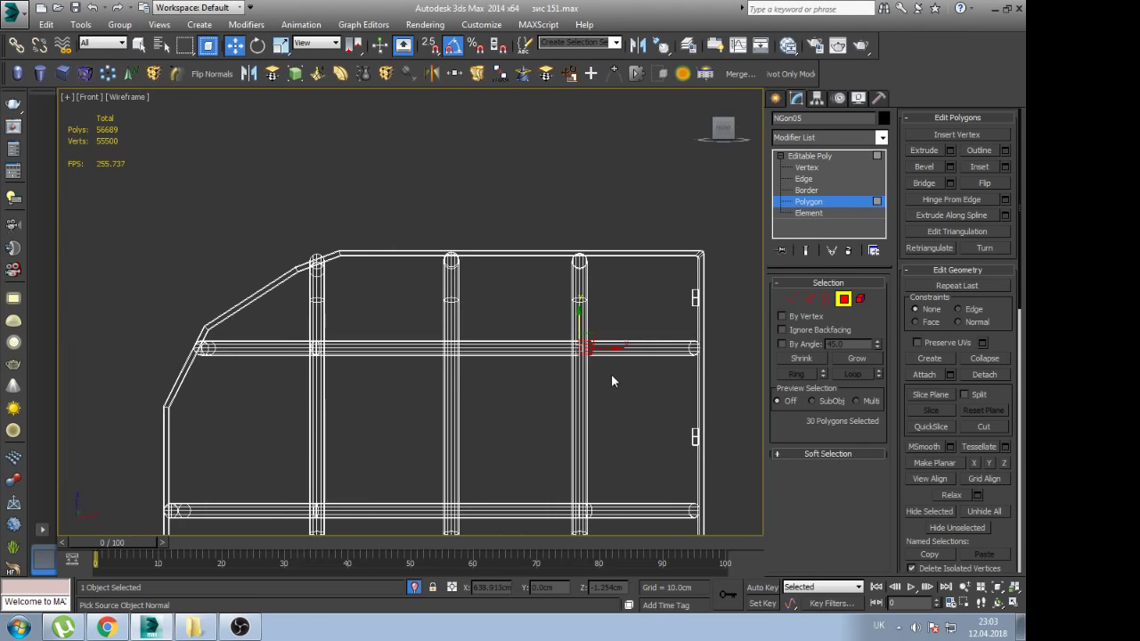
key("shift+z")
scroll(578, 392, "up", 5)
scroll(588, 365, "up", 2)
left_click(592, 359)
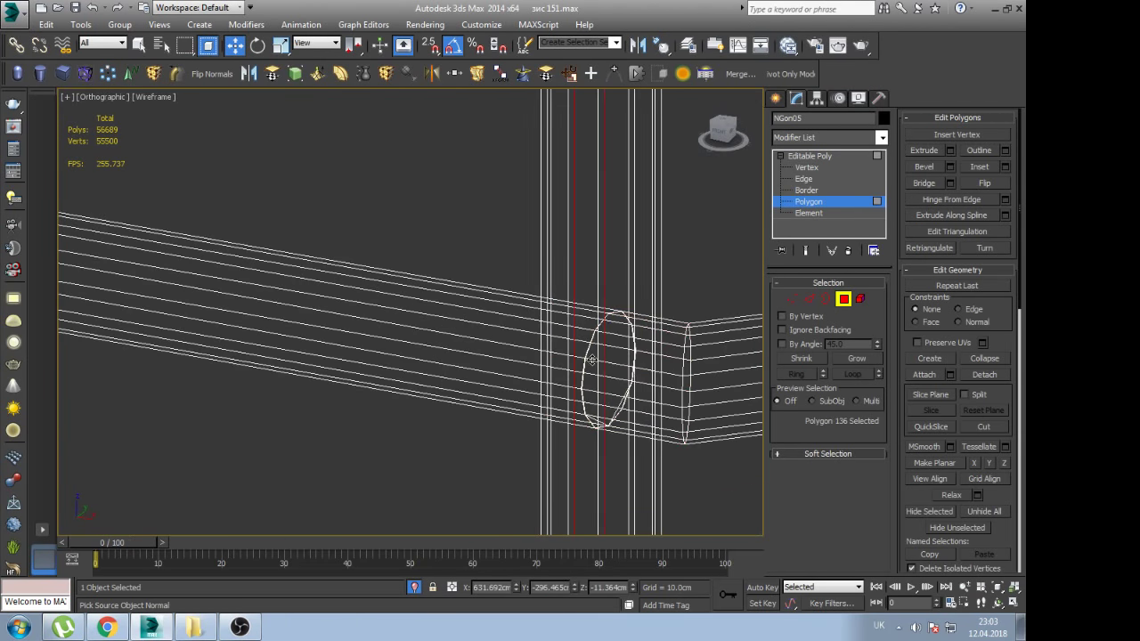
left_click_drag(556, 367, 666, 480)
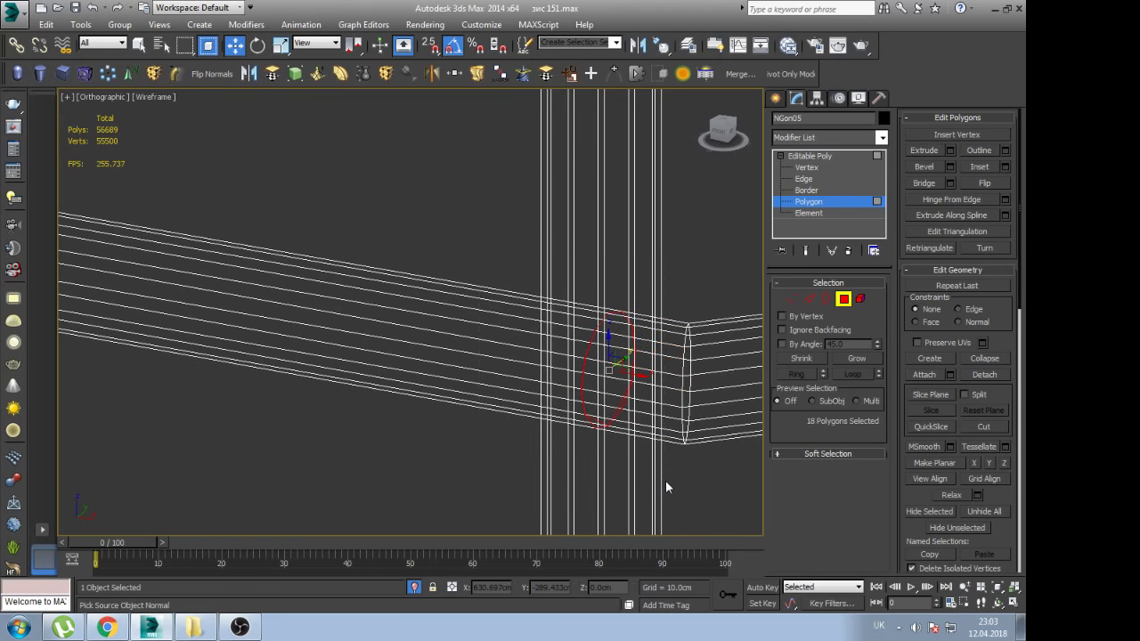
mouse_move(666, 480)
middle_mouse_down()
mouse_move(570, 420)
mouse_move(525, 319)
mouse_move(449, 336)
middle_mouse_up()
left_click(570, 421)
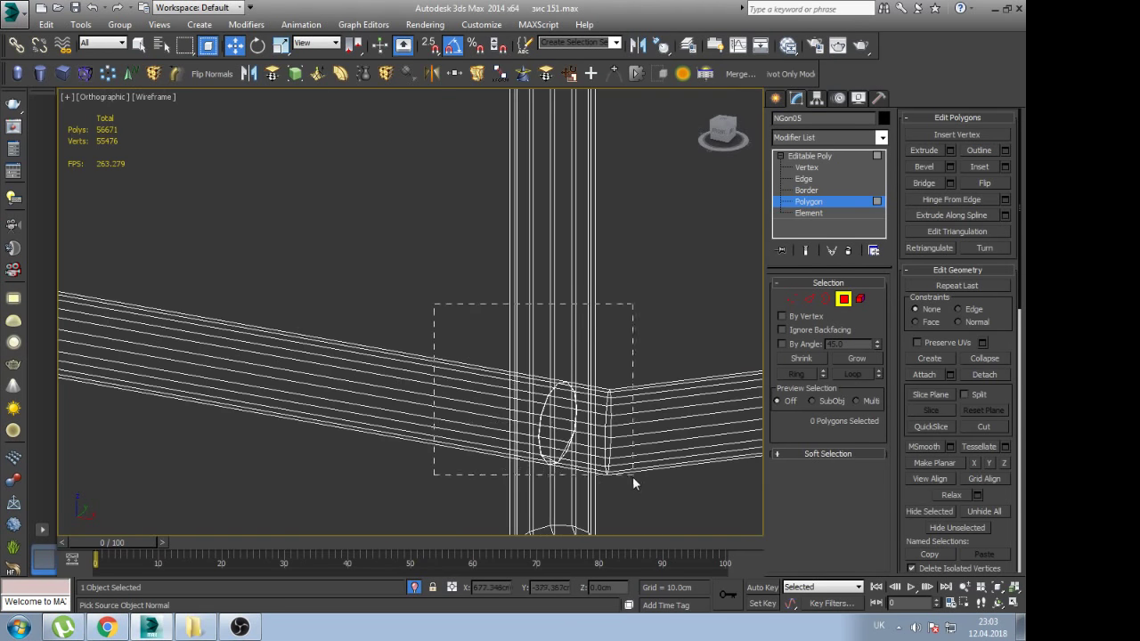
Box-select the overlapping polygons inside the first beam-post joint and delete them
left_click_drag(632, 481, 605, 500)
scroll(605, 499, "up", 4)
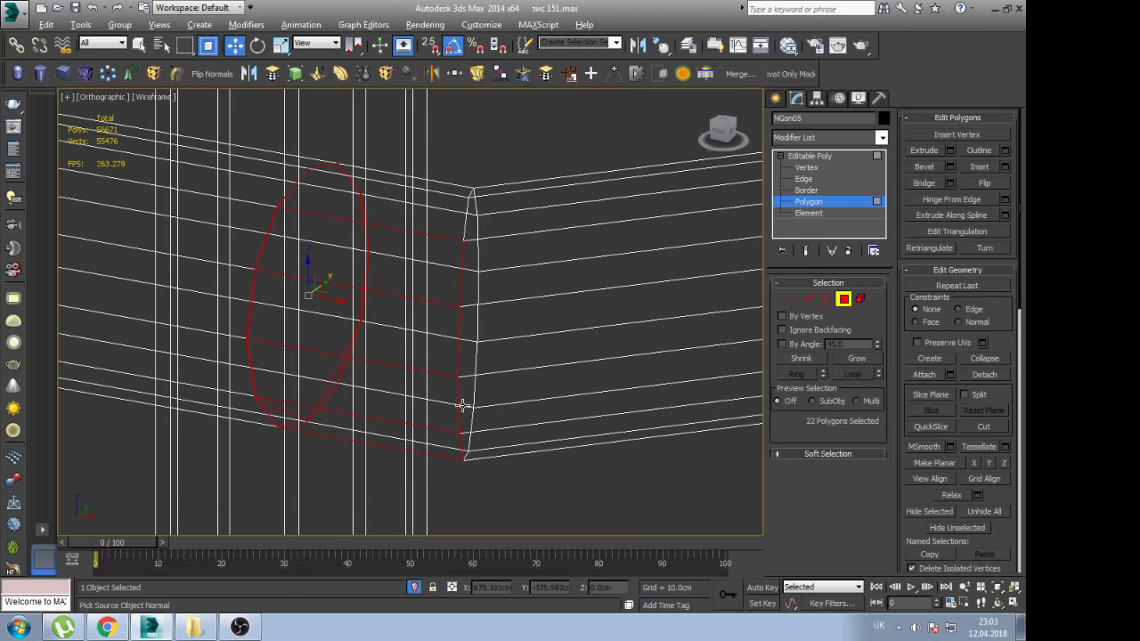
middle_click_drag(463, 405, 490, 426, "alt")
left_click_drag(473, 203, 462, 180)
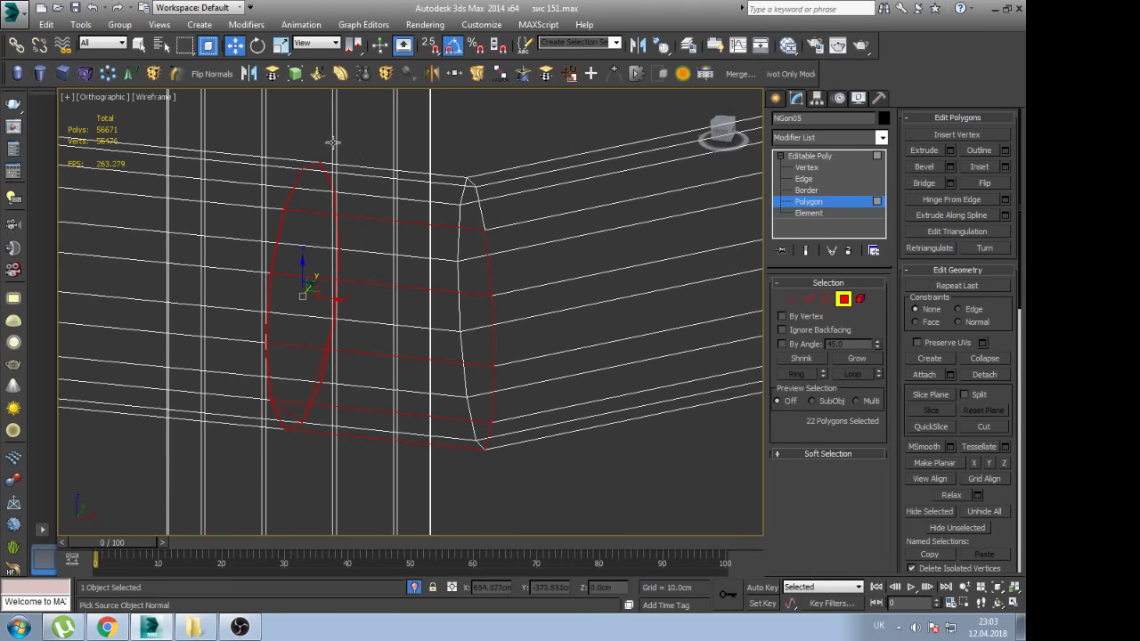
middle_click_drag(332, 142, 291, 161, "alt")
left_click(292, 160)
left_click_drag(288, 154, 474, 422)
key("Delete")
Delete the overlapping polygons inside the next joint
middle_click_drag(471, 420, 482, 428, "alt")
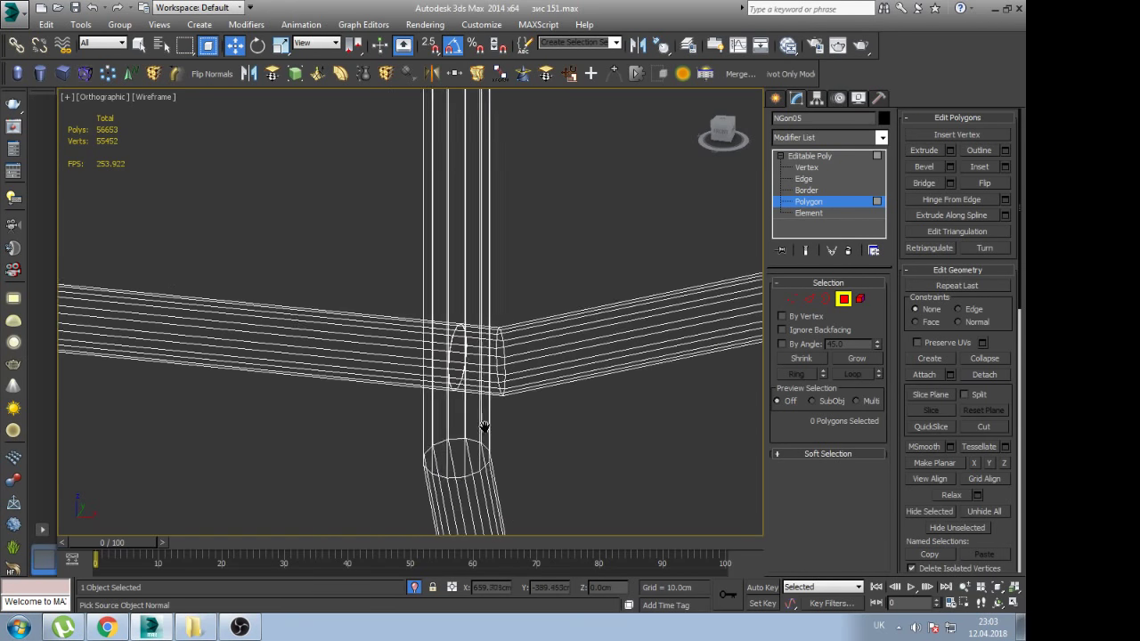
scroll(399, 283, "down", 3)
middle_click_drag(331, 278, 306, 276, "alt")
scroll(368, 174, "up", 3)
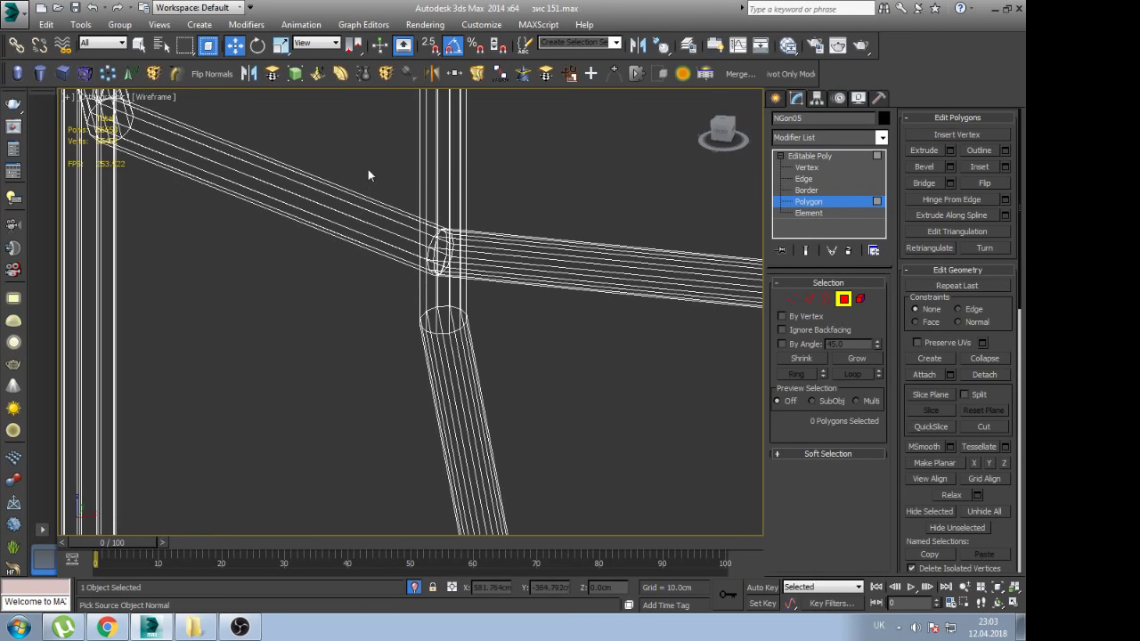
left_click_drag(490, 305, 490, 306)
scroll(463, 357, "down", 3)
key("Delete")
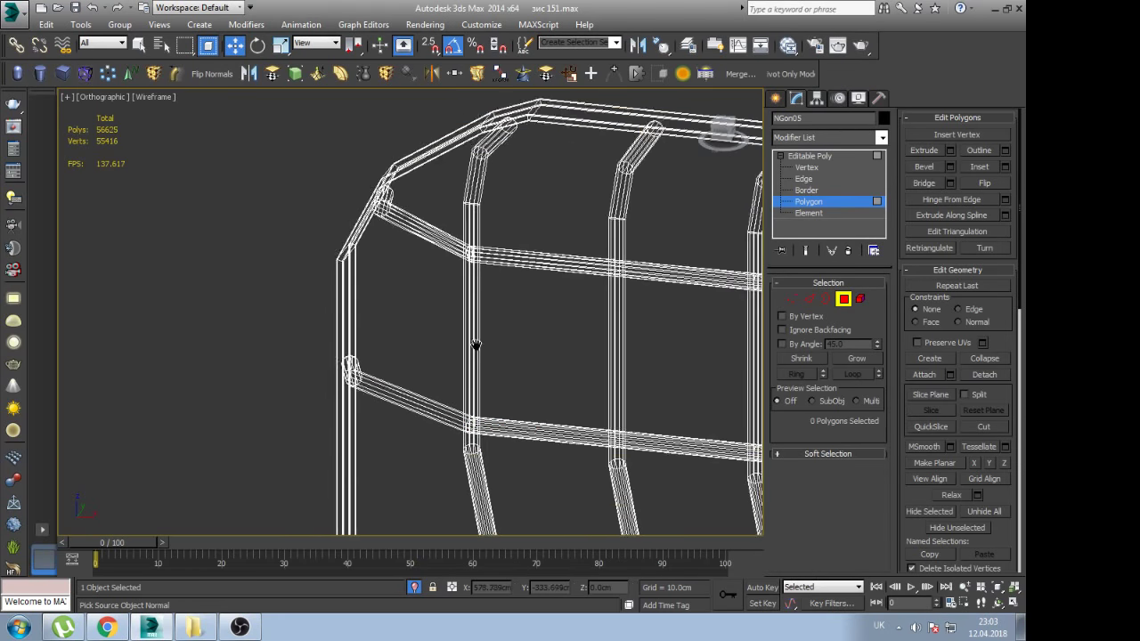
Delete the overlapping polygons at the upper joint
scroll(420, 365, "up", 3)
left_click_drag(421, 365, 513, 238)
key("Delete")
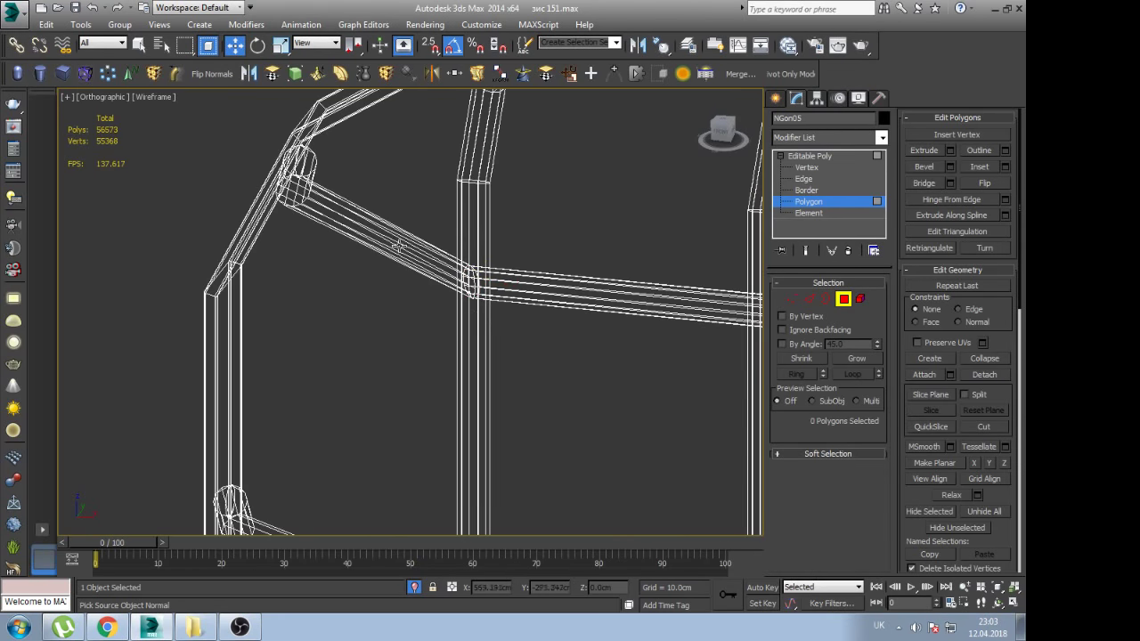
scroll(464, 334, "down", 3)
scroll(531, 346, "down", 3)
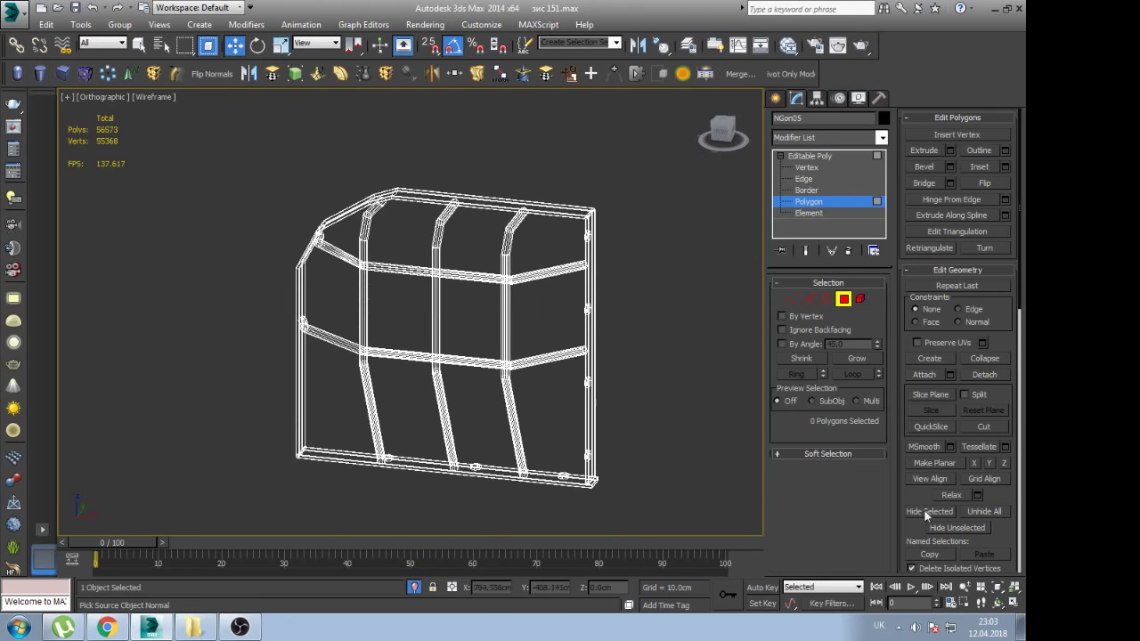
left_click(823, 157)
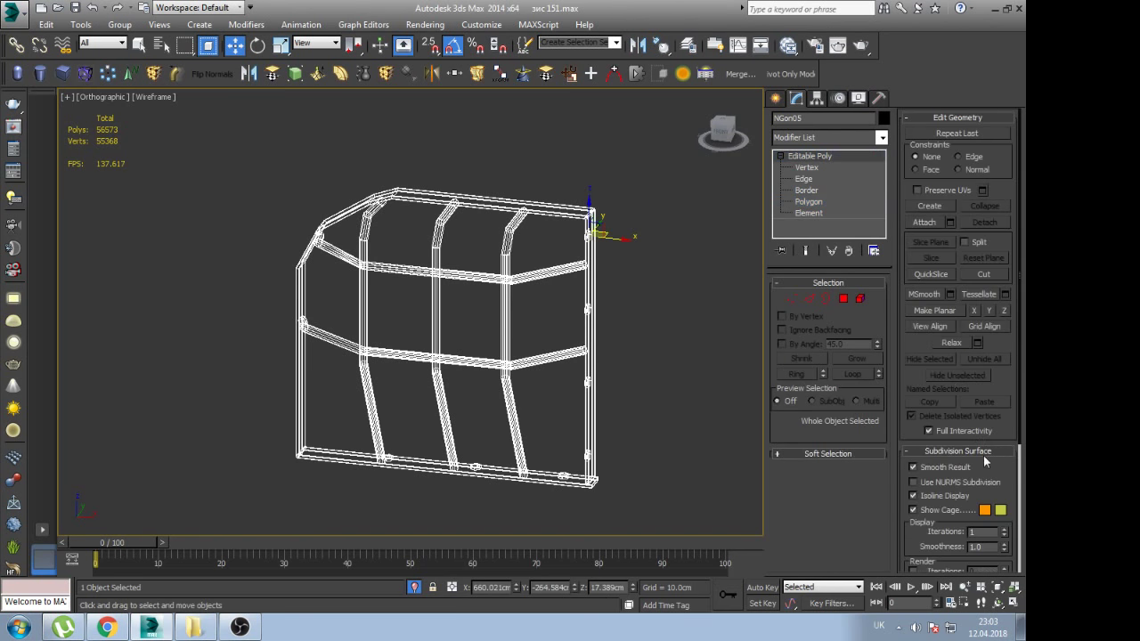
left_click(938, 482)
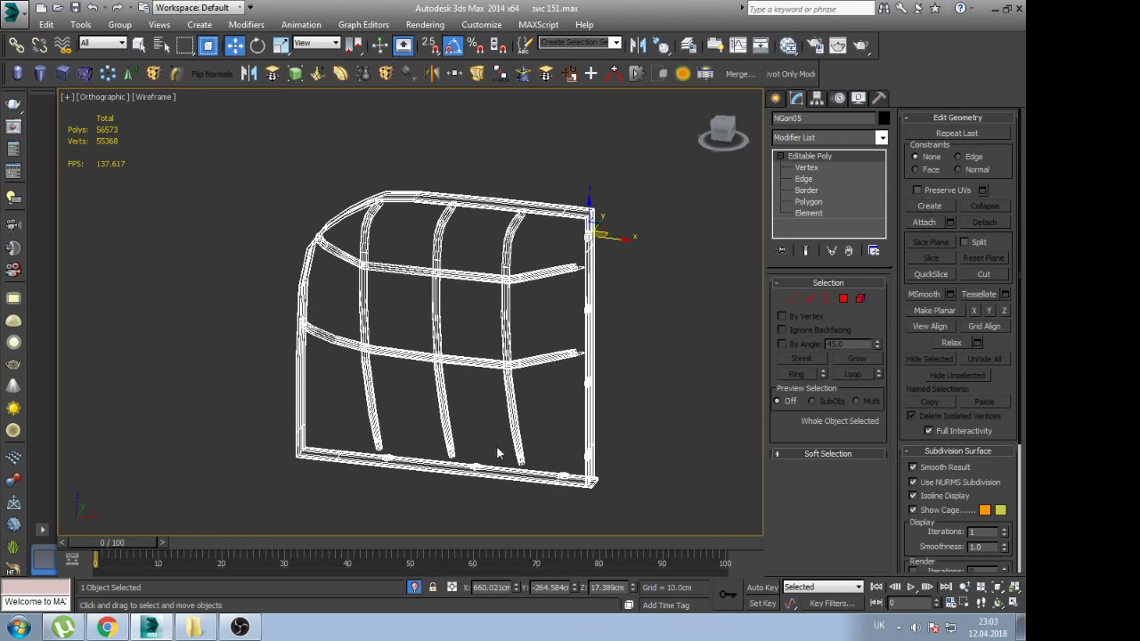
left_click(808, 201)
scroll(615, 397, "up", 2)
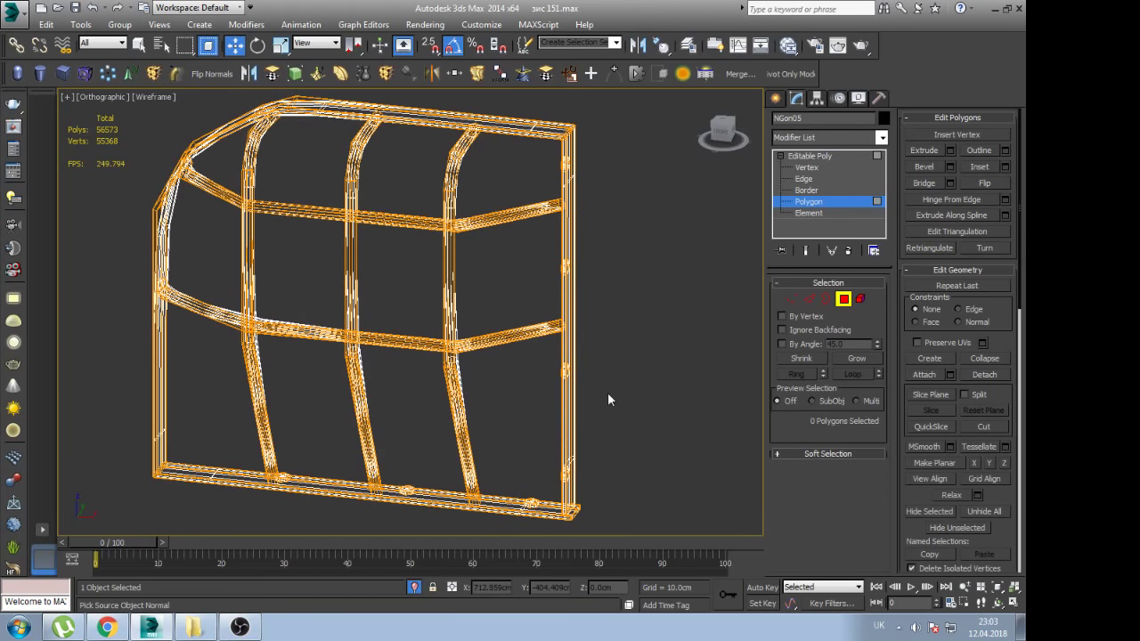
scroll(1002, 300, "down", 5)
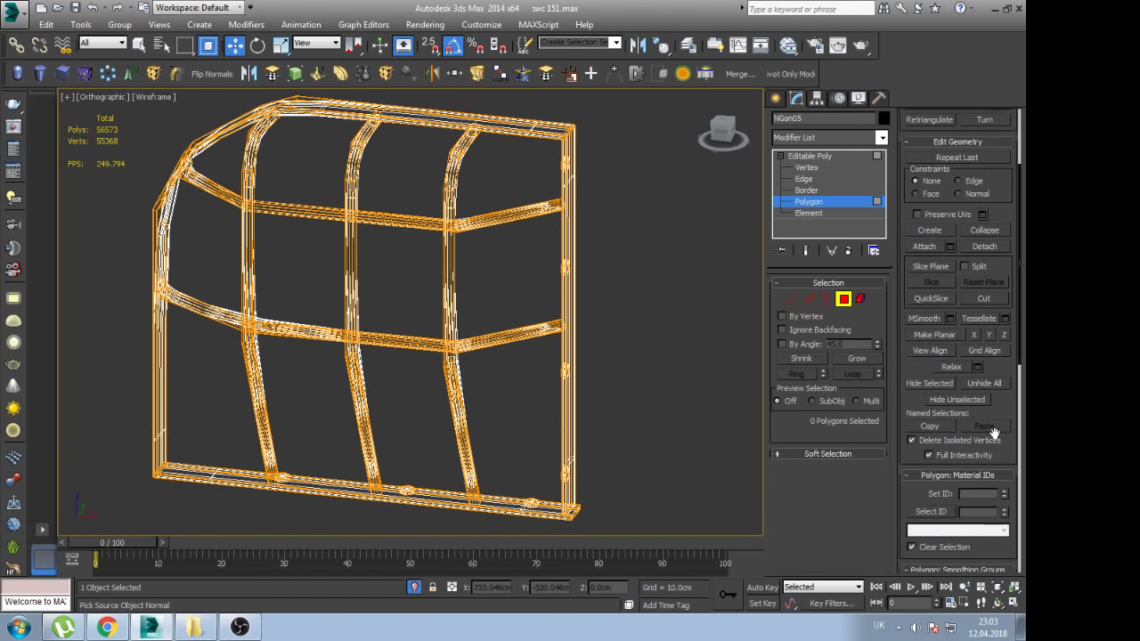
scroll(993, 437, "down", 5)
scroll(993, 453, "down", 5)
scroll(926, 339, "down", 2)
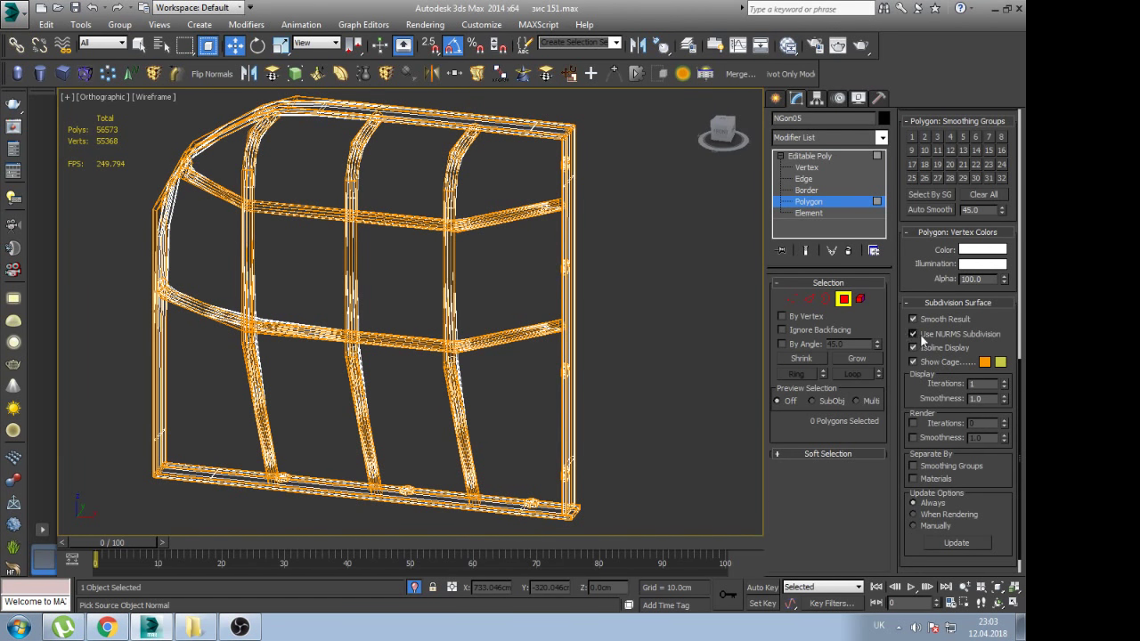
left_click(915, 334)
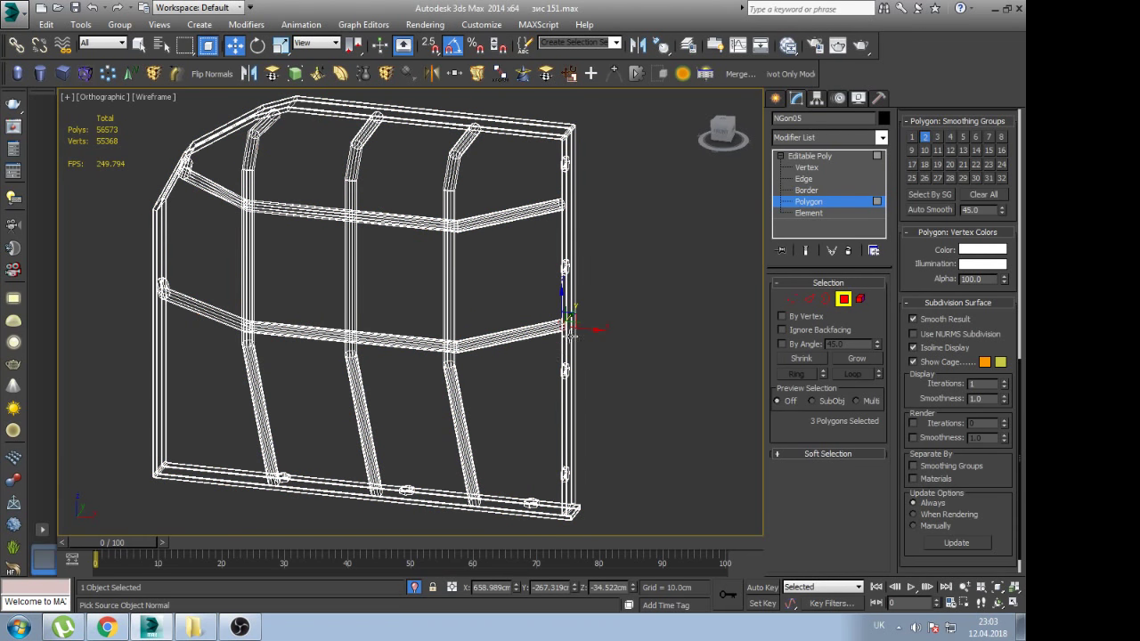
Delete the three overlapping faces at the top rail joint
left_click(613, 235)
scroll(579, 283, "up", 3)
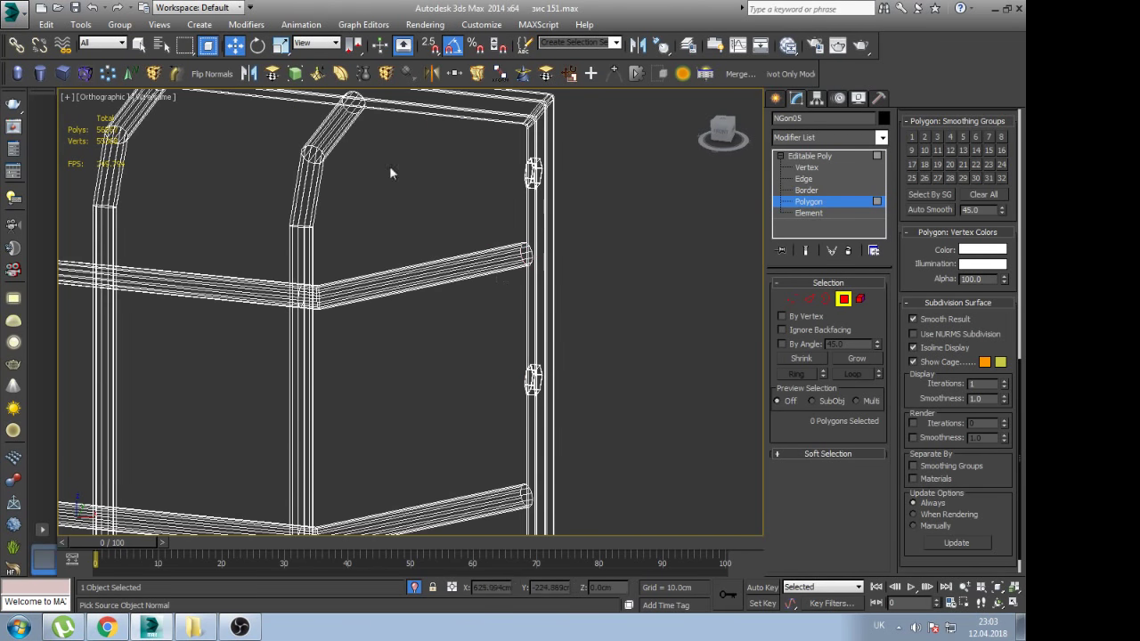
mouse_move(390, 173)
middle_mouse_down("alt")
mouse_move(420, 282)
mouse_move(448, 158)
middle_mouse_up("alt")
left_click_drag(443, 150, 295, 242)
middle_click_drag(295, 242, 377, 255, "alt")
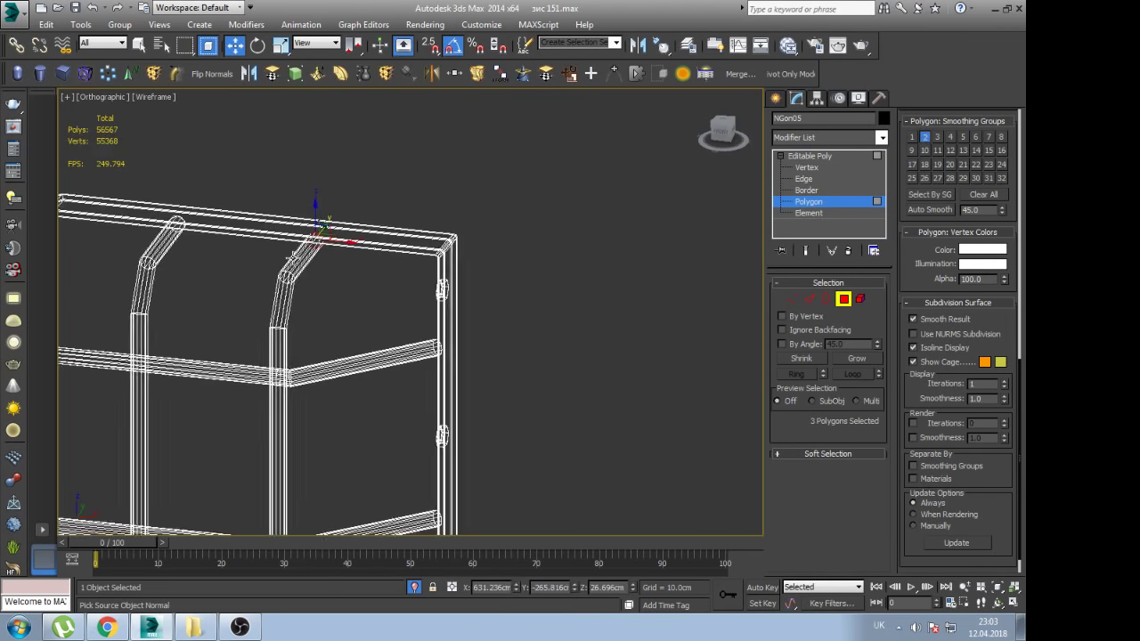
key("Delete")
Delete the three overlapping faces at the leg top
mouse_move(304, 312)
middle_mouse_down("alt")
mouse_move(216, 315)
mouse_move(268, 287)
middle_mouse_up("alt")
left_click_drag(295, 288, 296, 291)
mouse_move(314, 310)
middle_mouse_down("alt")
mouse_move(316, 345)
mouse_move(296, 332)
mouse_move(364, 355)
middle_mouse_up("alt")
left_click_drag(343, 392, 207, 258)
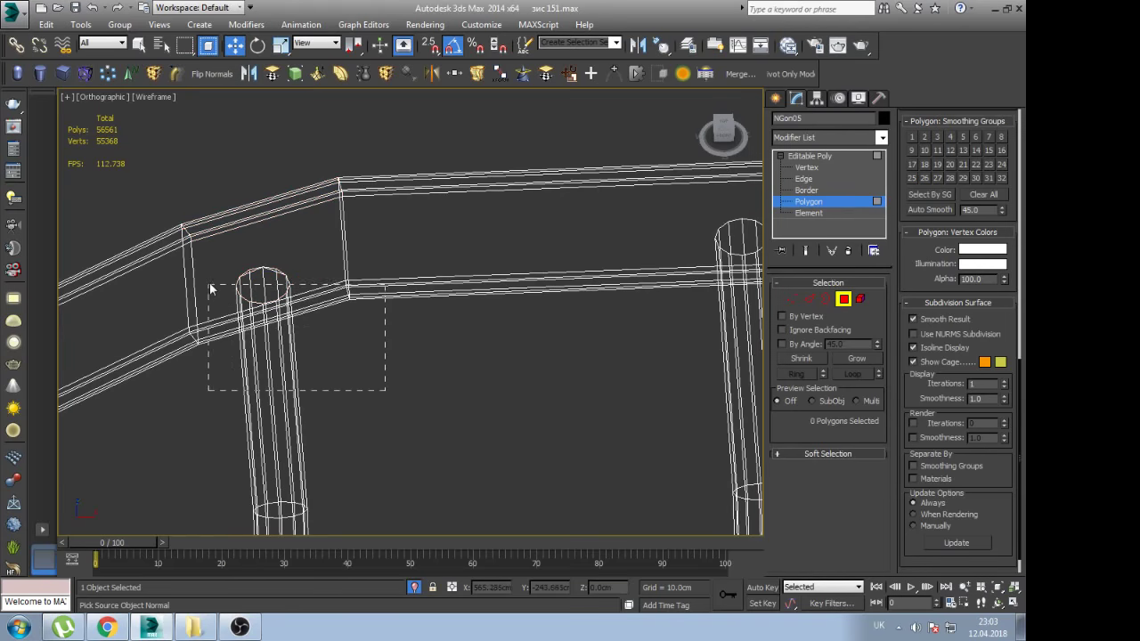
key("Delete")
Delete the diagonal tube's 31 buried end-cap faces
mouse_move(198, 313)
middle_mouse_down("alt")
mouse_move(178, 368)
mouse_move(491, 301)
mouse_move(272, 249)
middle_mouse_up("alt")
left_click_drag(263, 236, 424, 335)
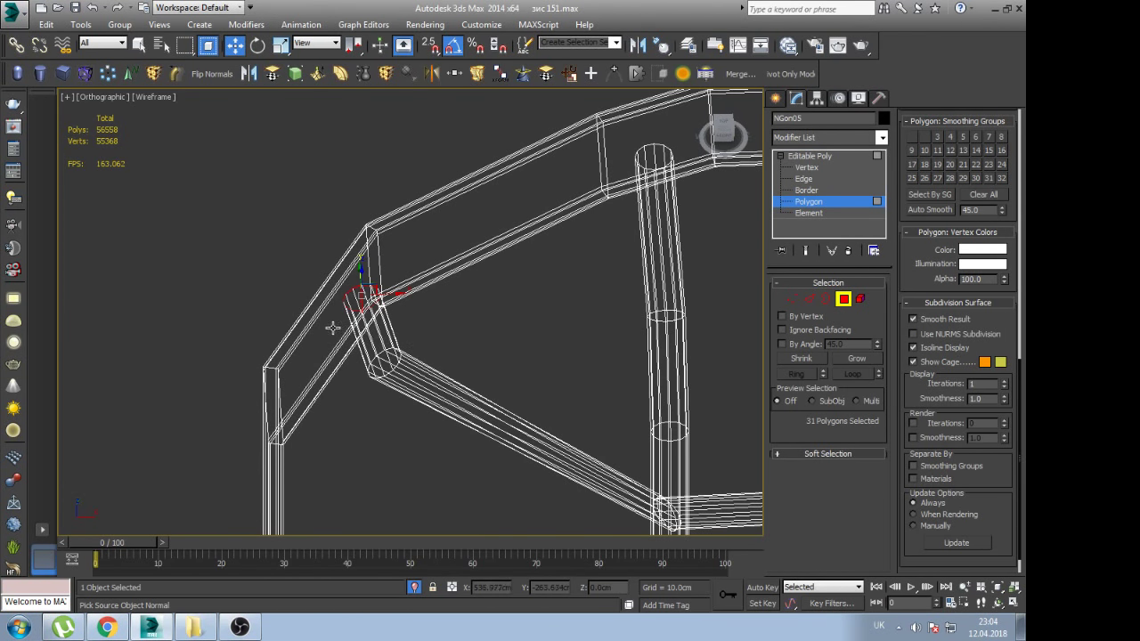
mouse_move(424, 335)
middle_mouse_down("alt")
mouse_move(466, 331)
mouse_move(349, 311)
mouse_move(413, 311)
mouse_move(363, 324)
middle_mouse_up("alt")
key("Delete")
Delete the other diagonal tube's 31 end-cap faces
scroll(363, 335, "down", 3)
scroll(430, 332, "down", 3)
scroll(363, 323, "up", 3)
scroll(252, 321, "up", 2)
scroll(252, 321, "up", 2)
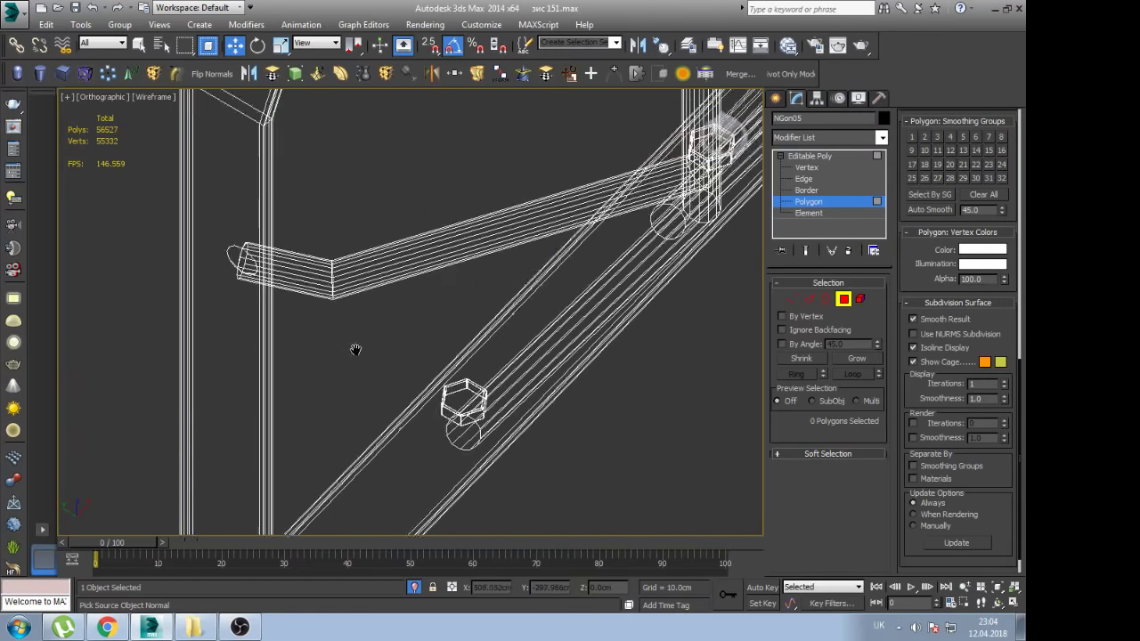
scroll(321, 316, "up", 2)
left_click_drag(316, 328, 315, 325)
middle_click_drag(315, 326, 230, 318, "alt")
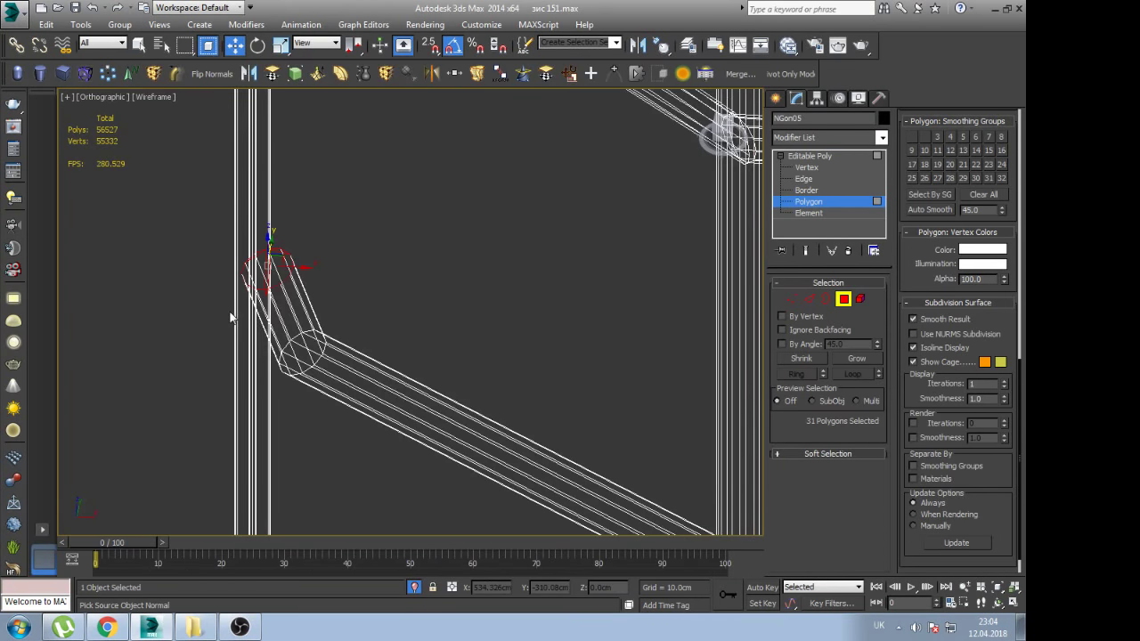
key("Delete")
Inspect the hexagonal standoff's faces and the round tube face beneath it
scroll(230, 319, "down", 3)
scroll(268, 339, "down", 3)
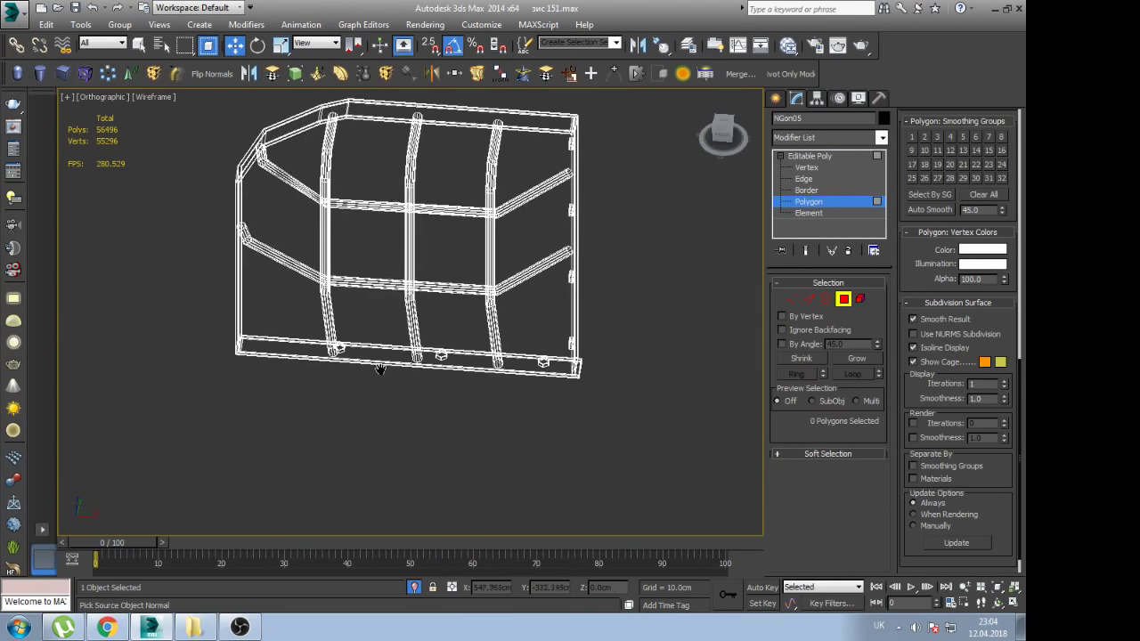
scroll(371, 420, "up", 5)
double_click(297, 337)
mouse_move(297, 337)
middle_mouse_down("alt")
mouse_move(343, 368)
mouse_move(335, 350)
mouse_move(438, 377)
middle_mouse_up("alt")
left_click(310, 358)
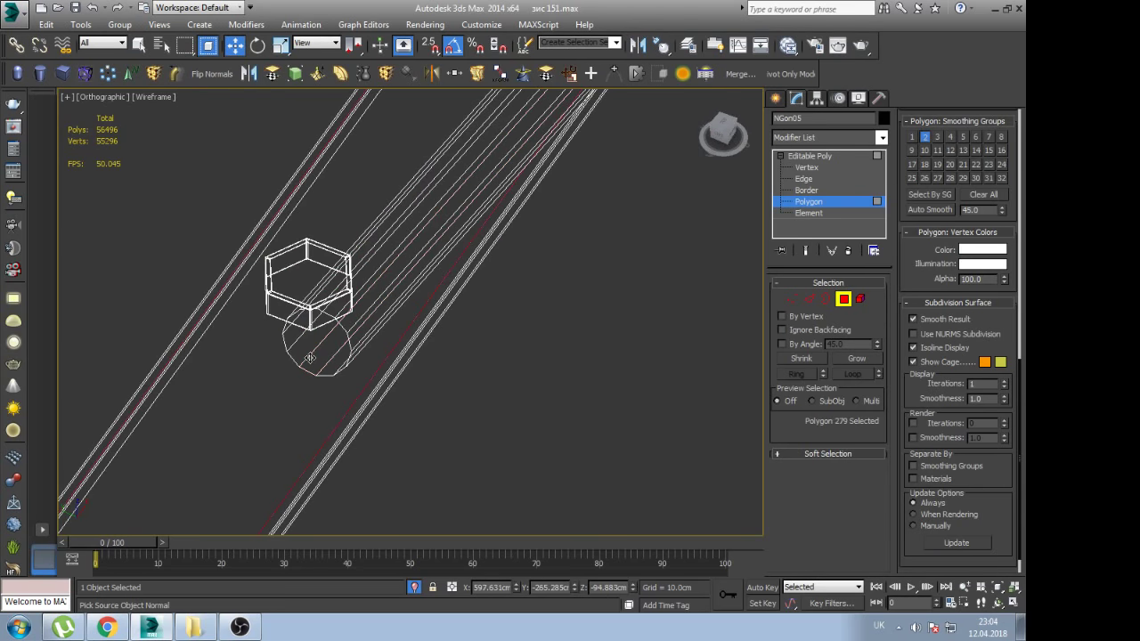
left_click(310, 358)
left_click(367, 348)
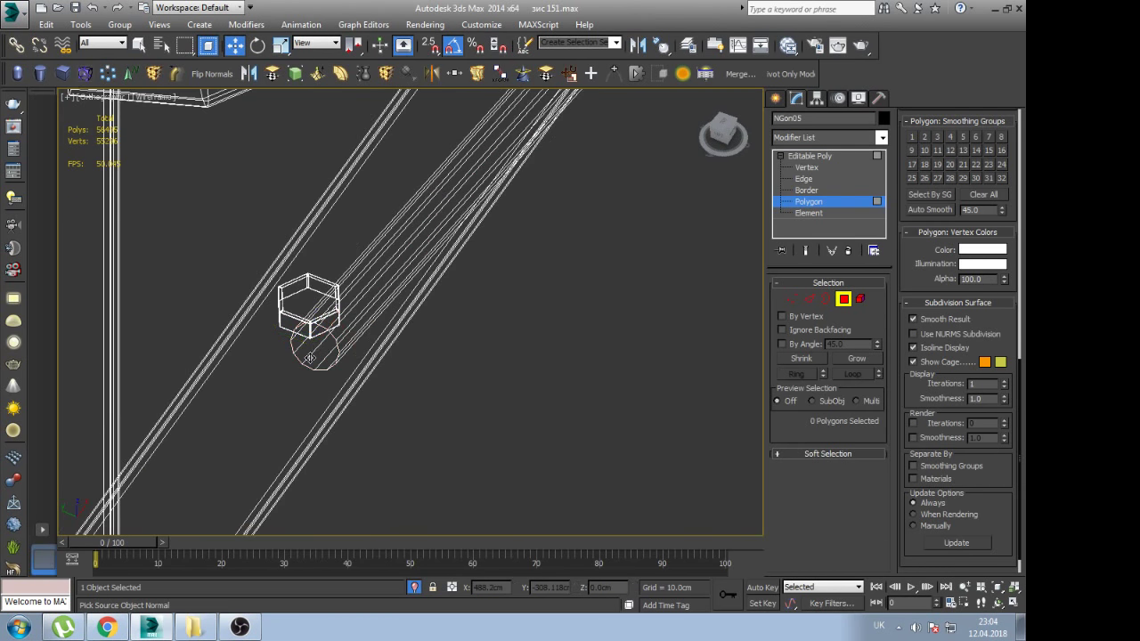
Inspect a face on the tube's side near the standoffs
middle_click_drag(367, 348, 320, 352, "alt")
scroll(442, 281, "up", 3)
scroll(442, 282, "up", 3)
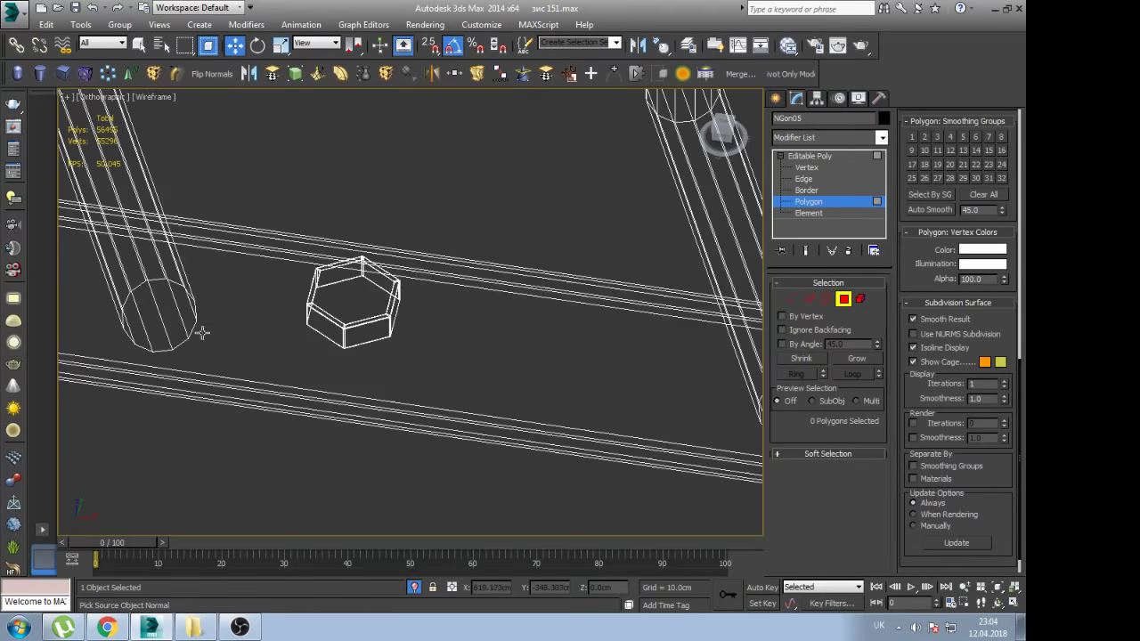
scroll(316, 331, "up", 3)
left_click(229, 304)
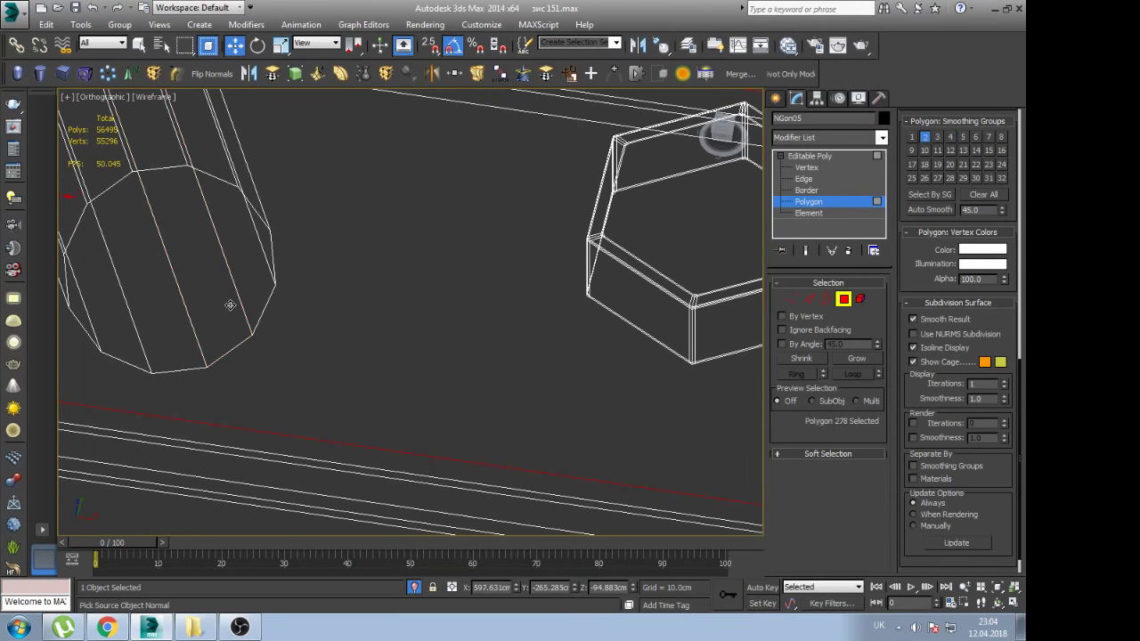
scroll(230, 304, "down", 4)
left_click(363, 335)
Check the right tube's end-cap face, then exit Polygon level
scroll(446, 371, "up", 3)
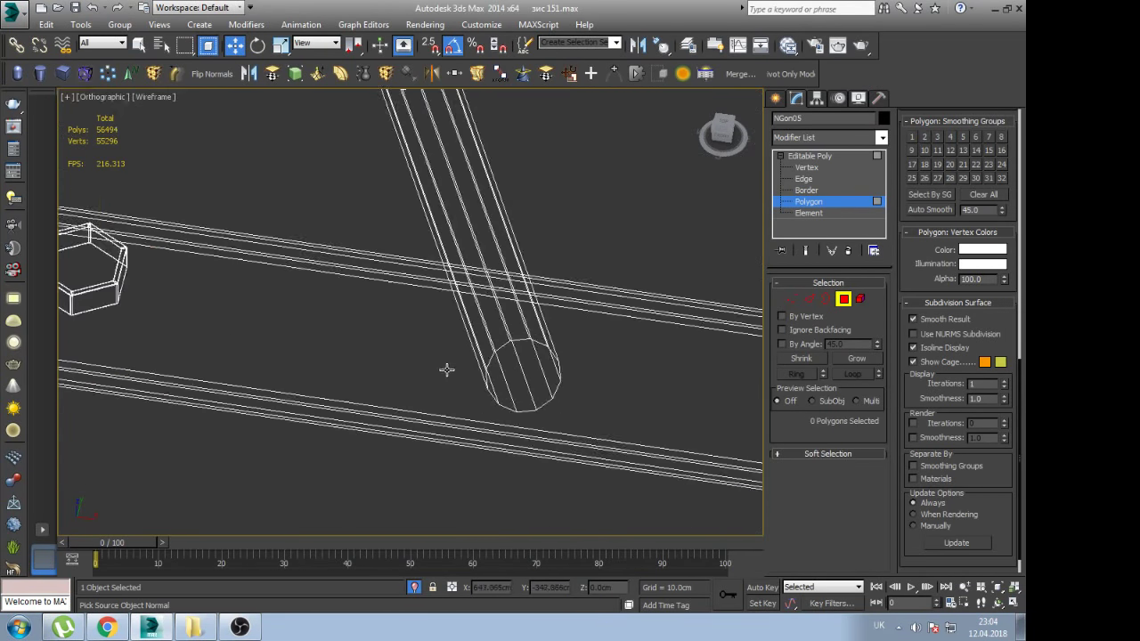
scroll(531, 383, "up", 2)
left_click(532, 383)
left_click(532, 383)
left_click(532, 383)
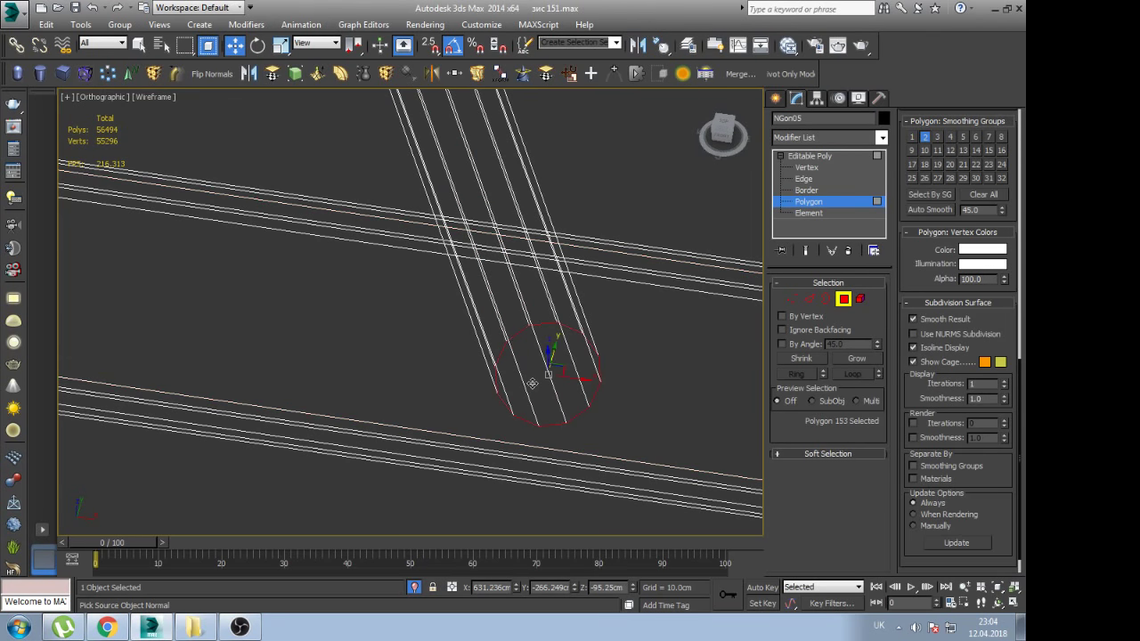
scroll(564, 392, "down", 2)
left_click(530, 394)
scroll(529, 395, "down", 2)
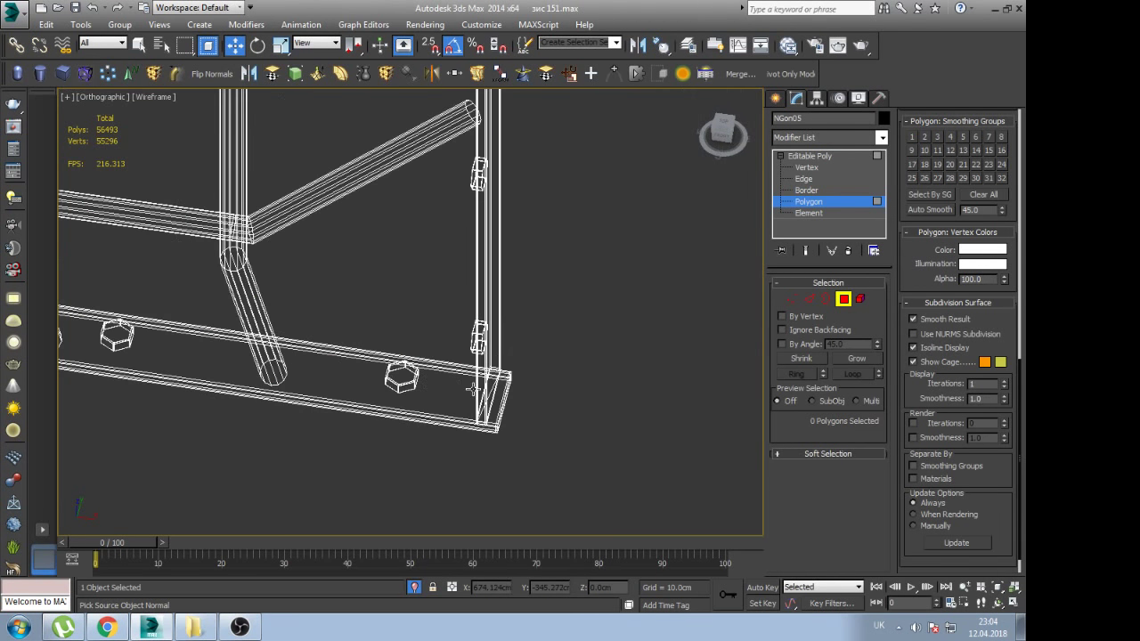
left_click(809, 156)
Turn on NURMS smoothing and inspect the guard's lower corner with edges shown
key("z")
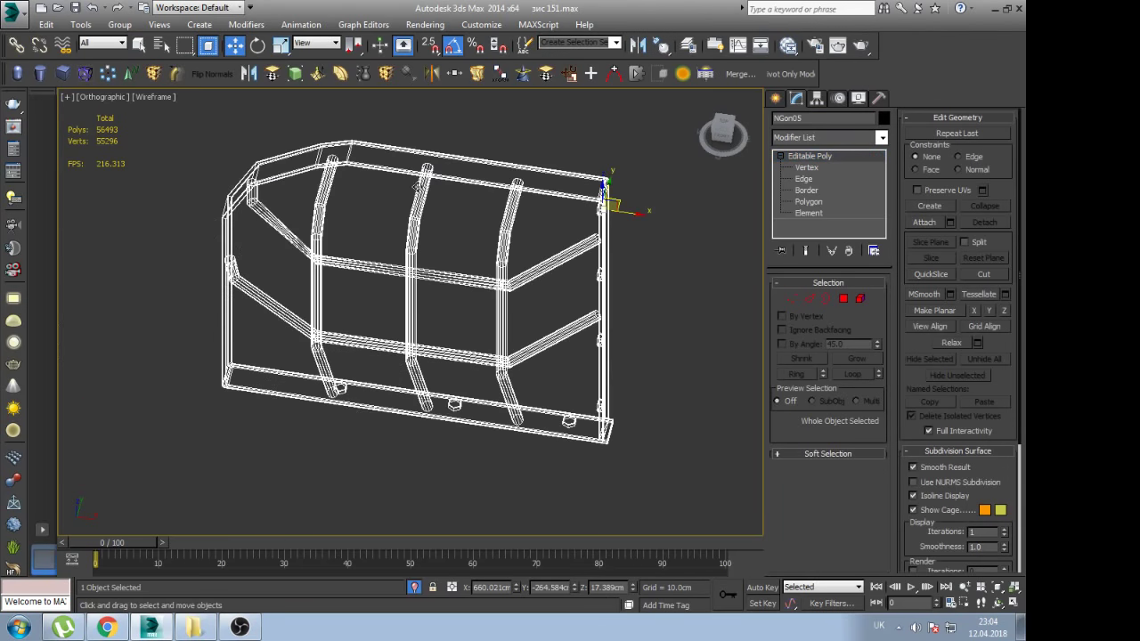
left_click(922, 481)
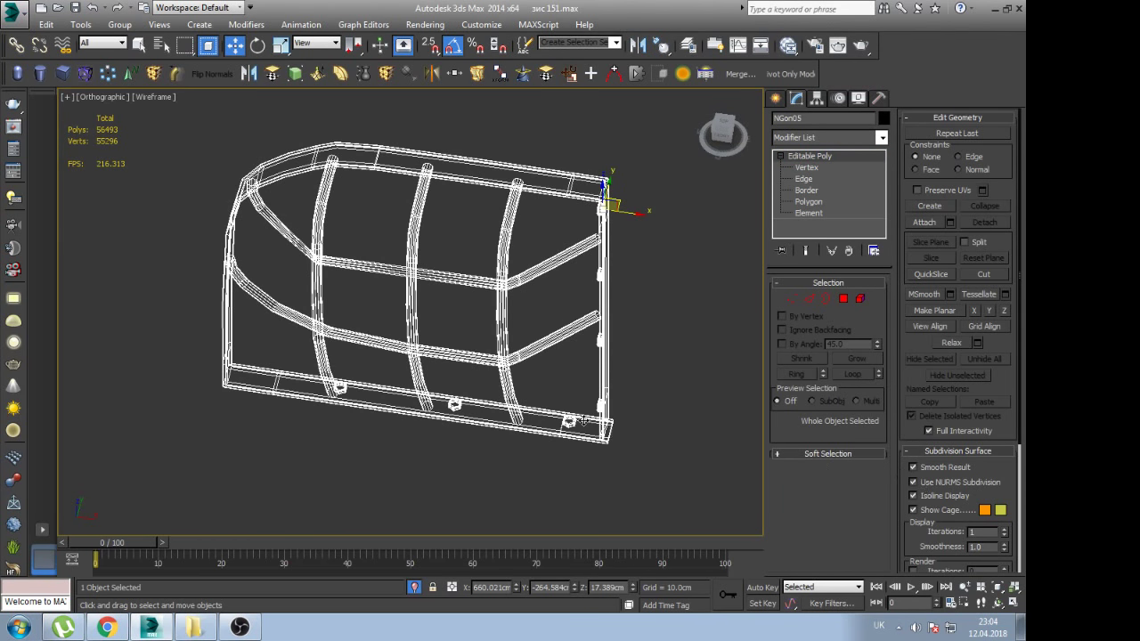
key("F3")
key("F4")
middle_click_drag(484, 409, 604, 360, "alt")
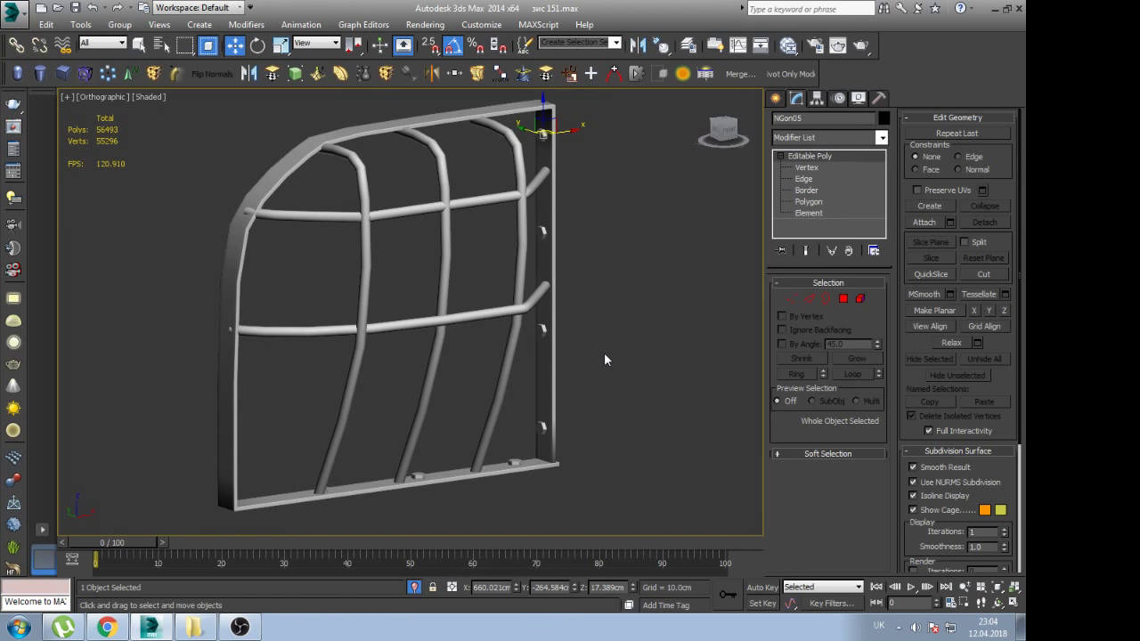
mouse_move(605, 355)
middle_mouse_down("alt")
mouse_move(588, 324)
mouse_move(237, 395)
middle_mouse_up("alt")
scroll(345, 405, "up", 5)
mouse_move(347, 411)
middle_mouse_down("alt")
mouse_move(363, 357)
mouse_move(406, 310)
middle_mouse_up("alt")
key("F4")
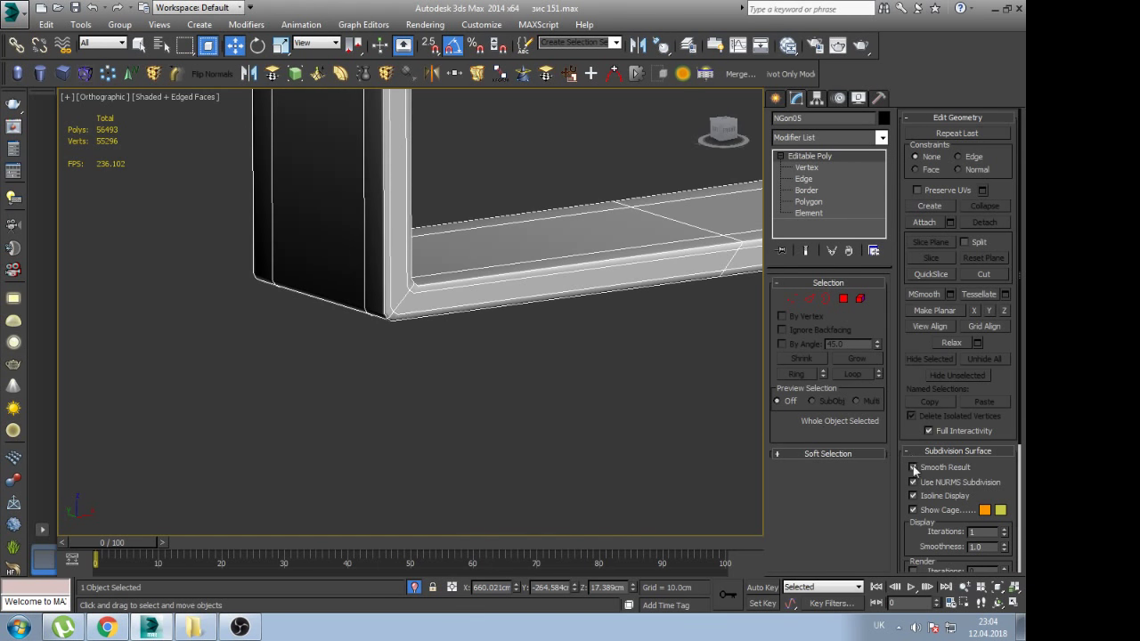
With NURMS off, add a Swift Loop near the lower corner, then re-enable NURMS and deselect
left_click(913, 482)
scroll(392, 374, "up", 3)
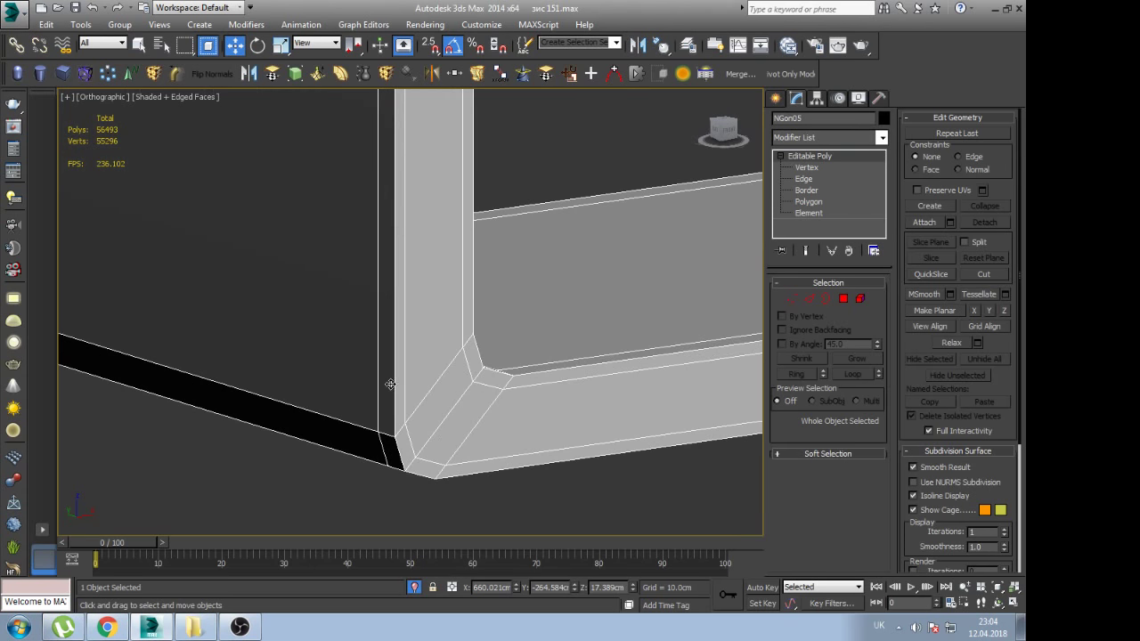
left_click(389, 398)
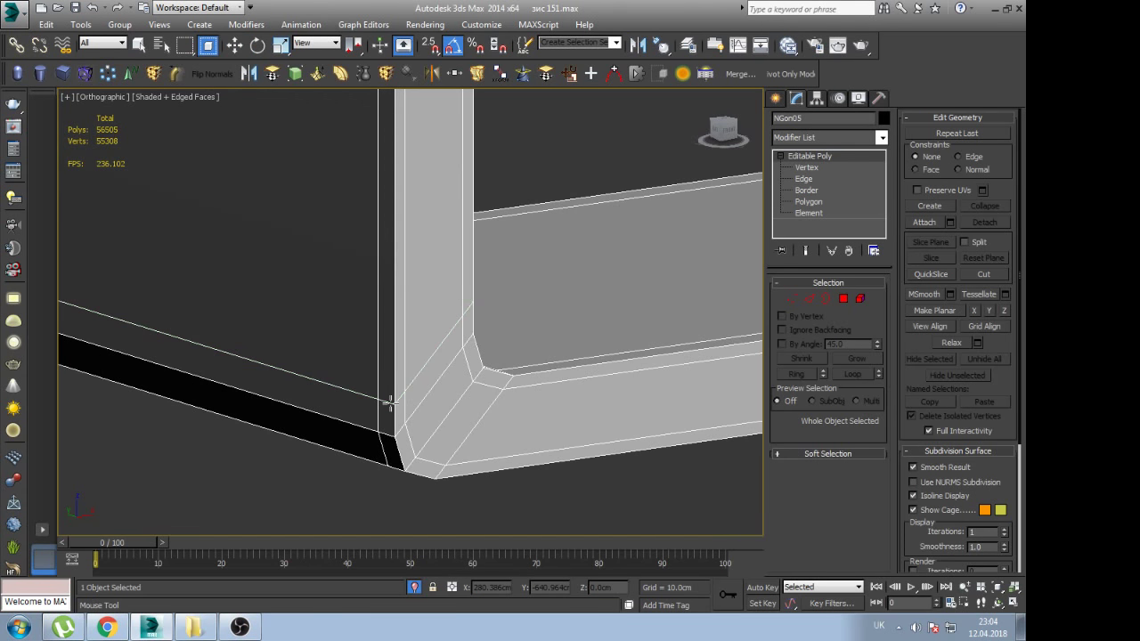
key("z")
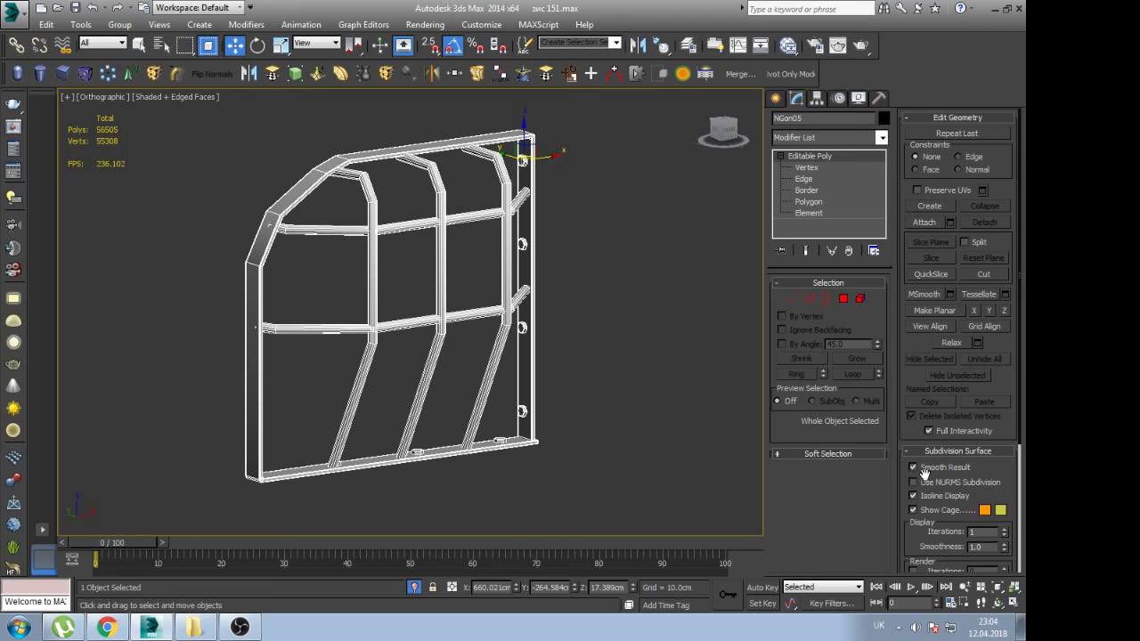
left_click(925, 478)
left_click(642, 307)
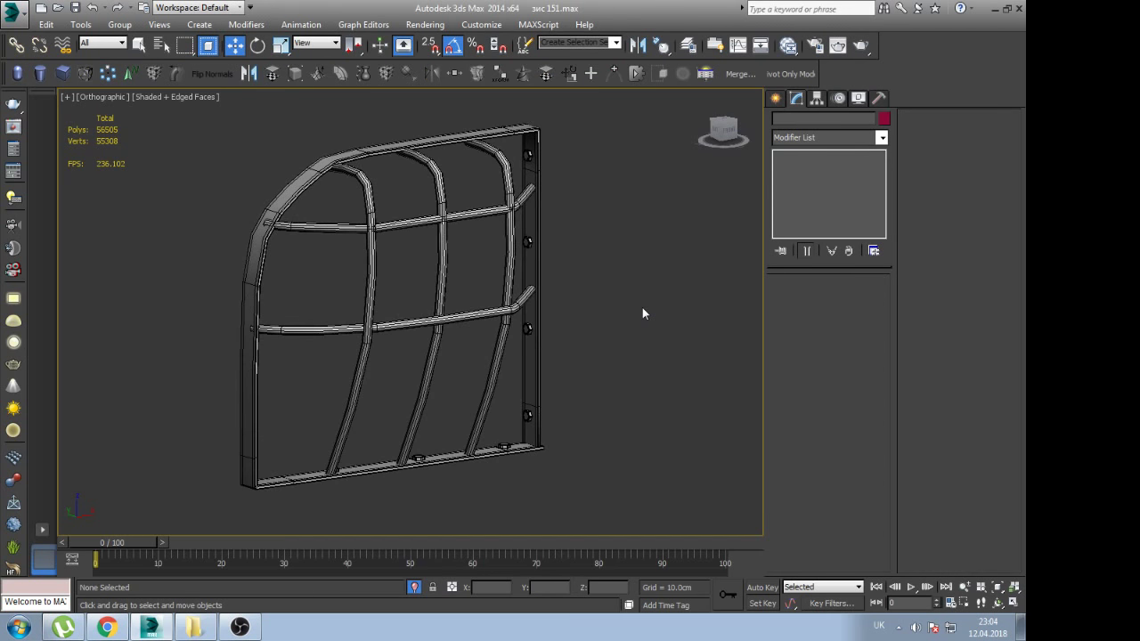
End isolation to show the full ZIS-151 truck with the guard on its front, and save
key("alt+q")
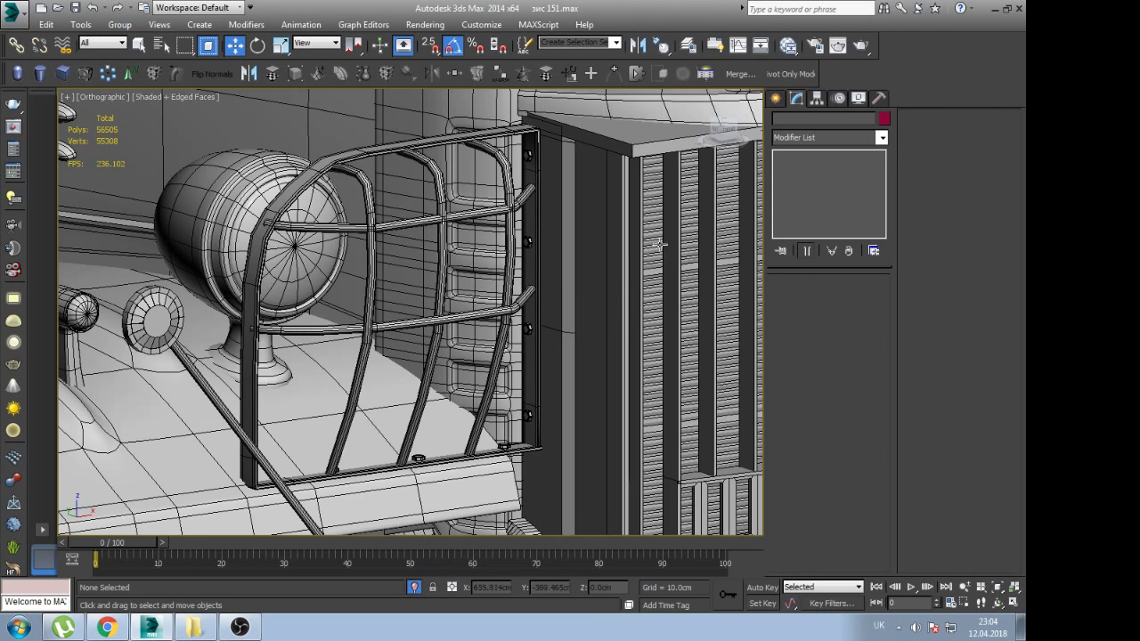
scroll(565, 275, "down", 3)
middle_click_drag(561, 279, 462, 320, "alt")
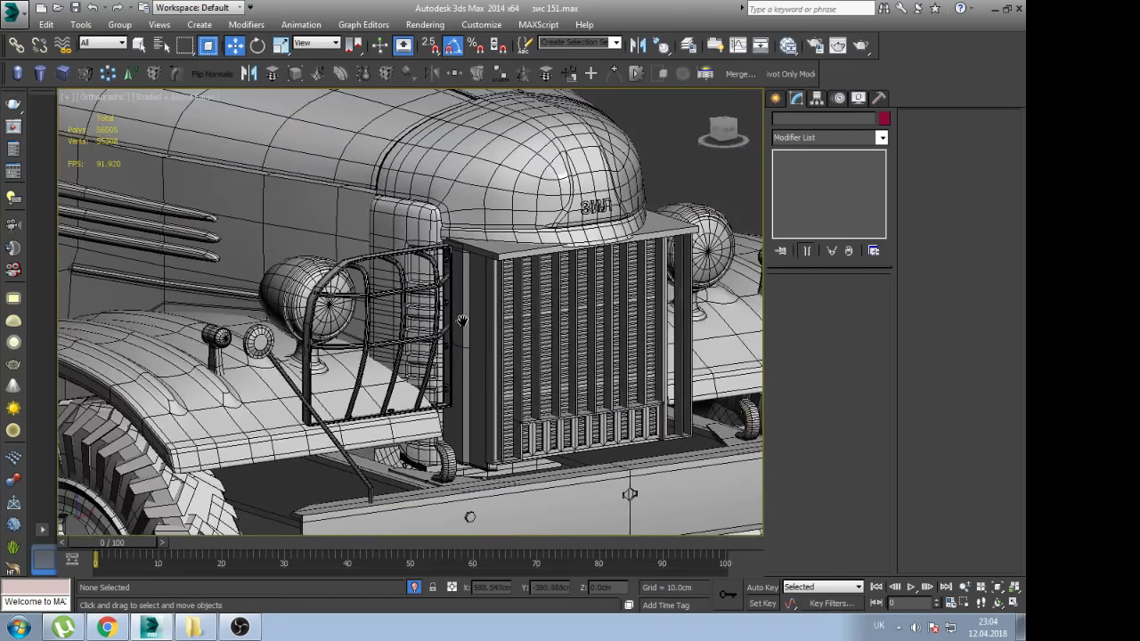
key("ctrl+s")
Save the scene as 'зис 151' in the 3D folder
key("ctrl+shift+s")
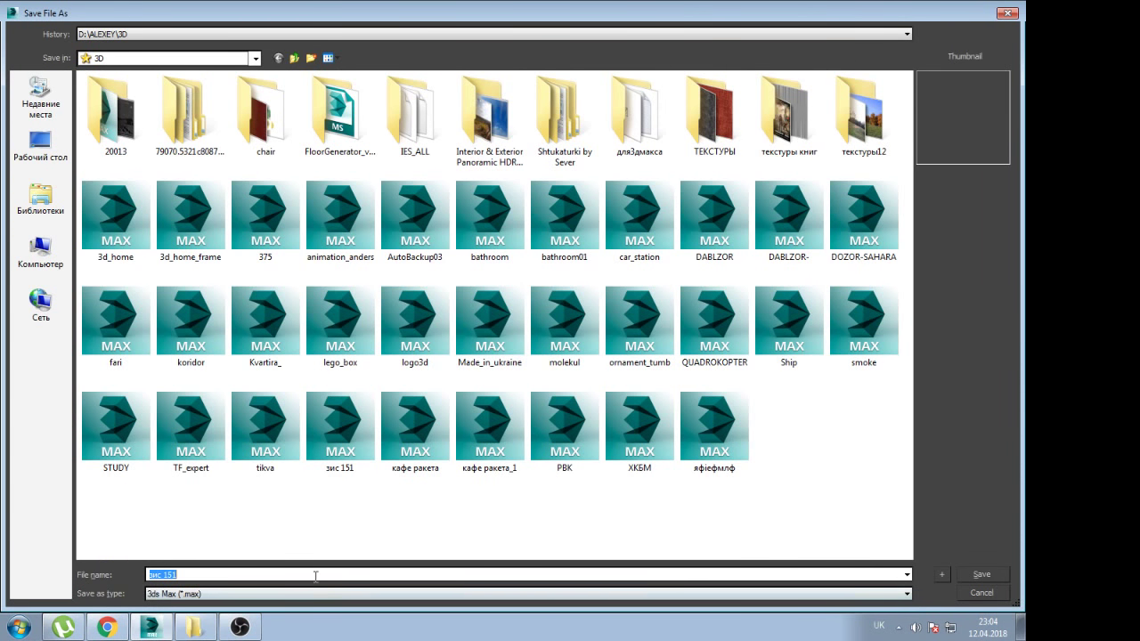
left_click(318, 574)
left_click(982, 575)
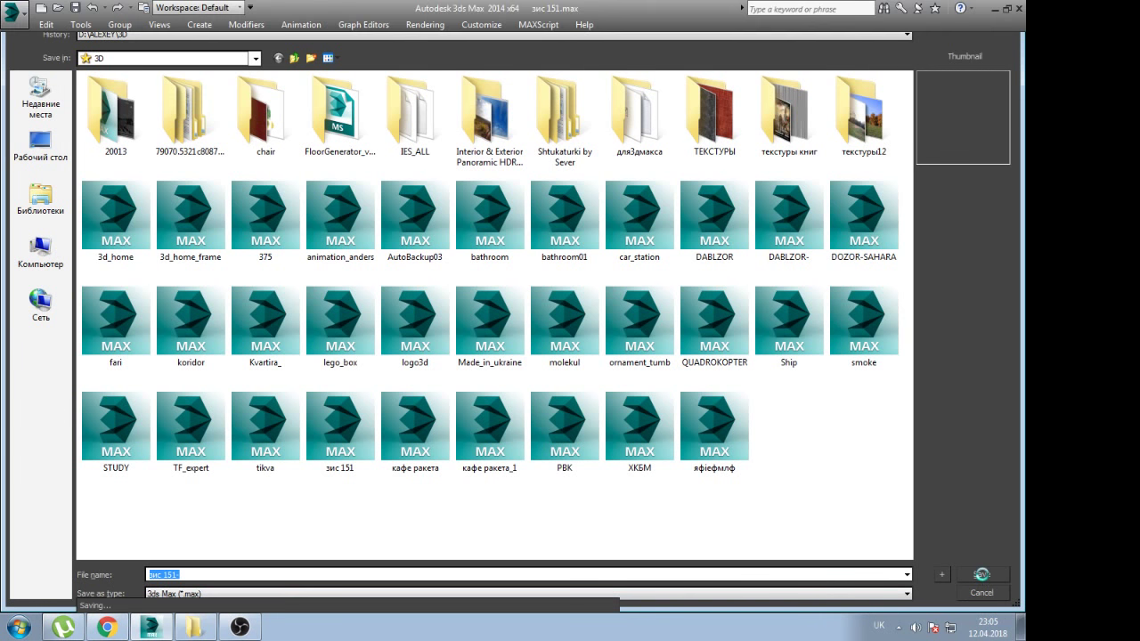